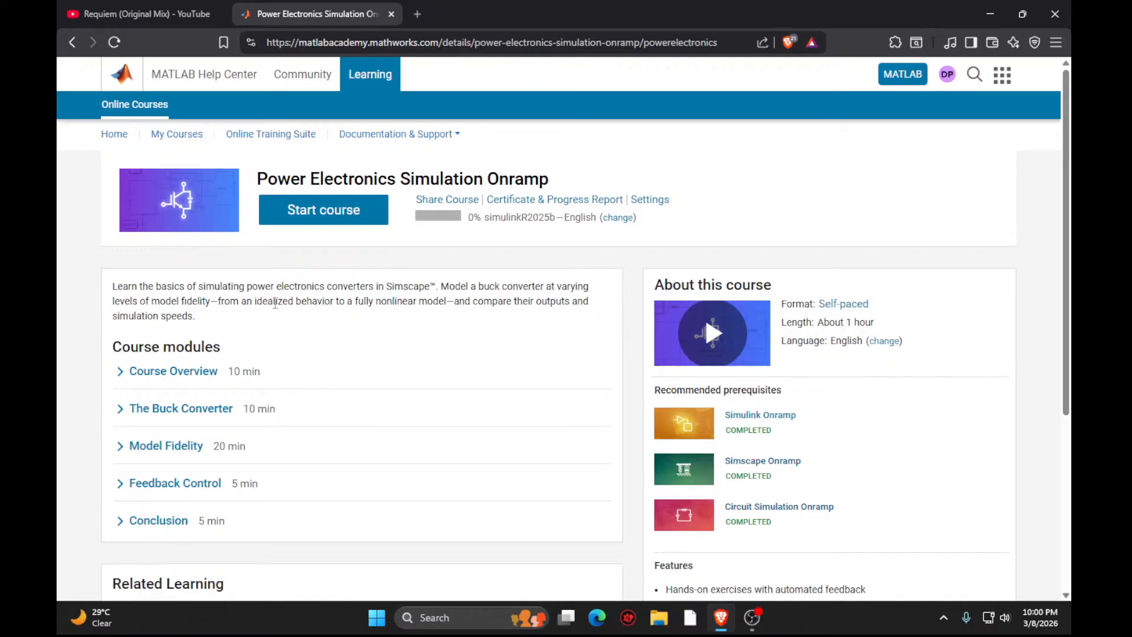
# Start the Power Electronics Simulation Onramp in the browser with MATLAB and Simulink Online, and maximize the course window.
pyautogui.click(303, 220)
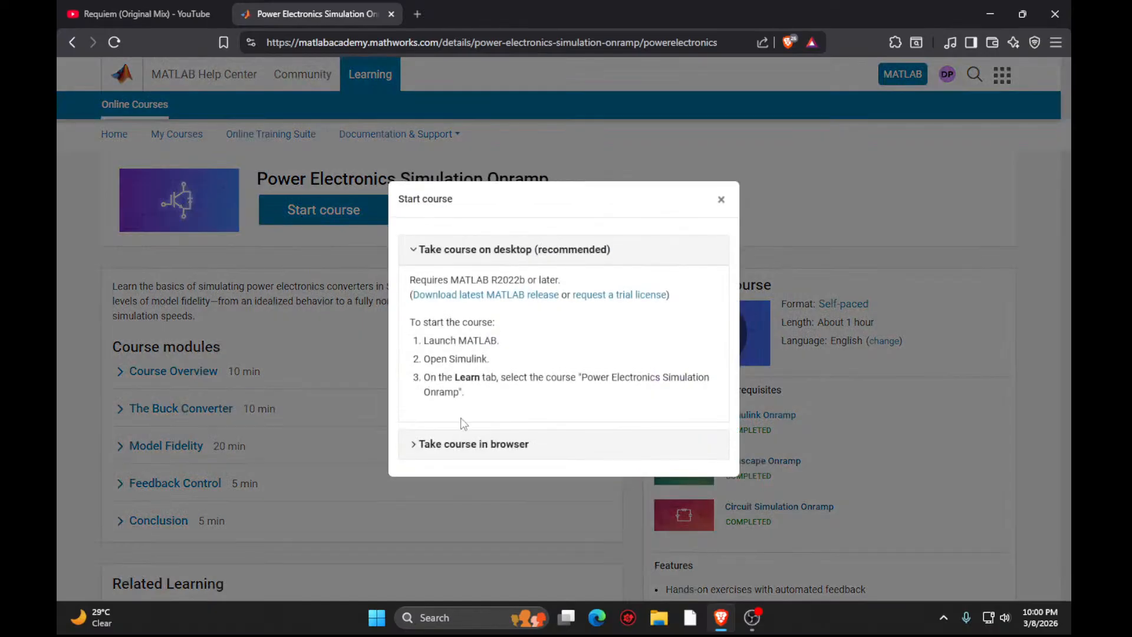
pyautogui.click(473, 447)
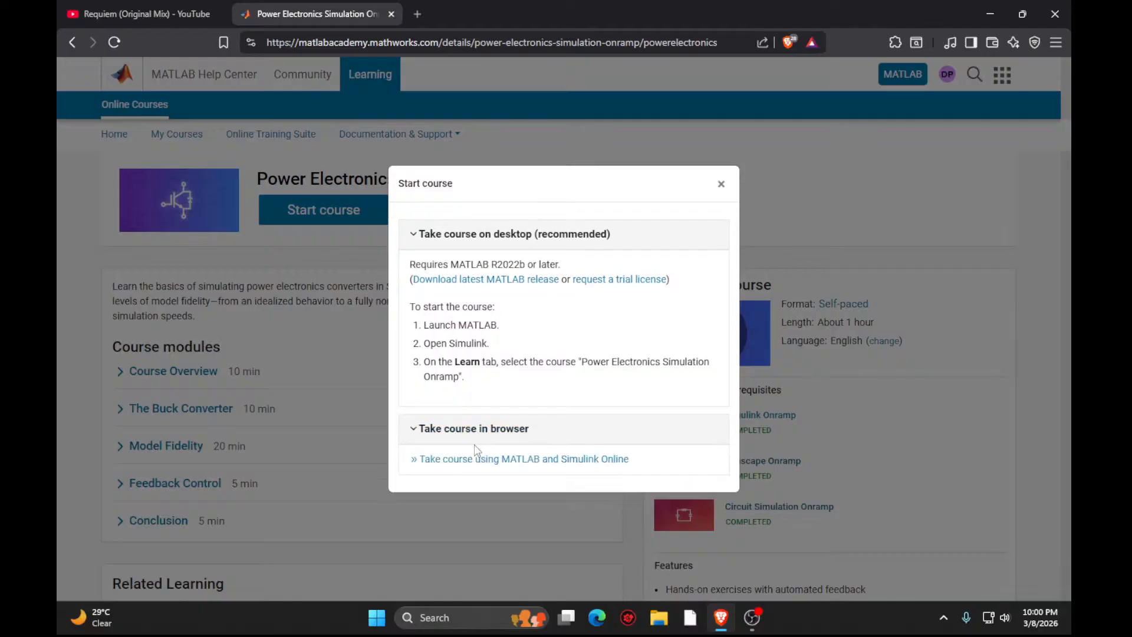
pyautogui.click(478, 466)
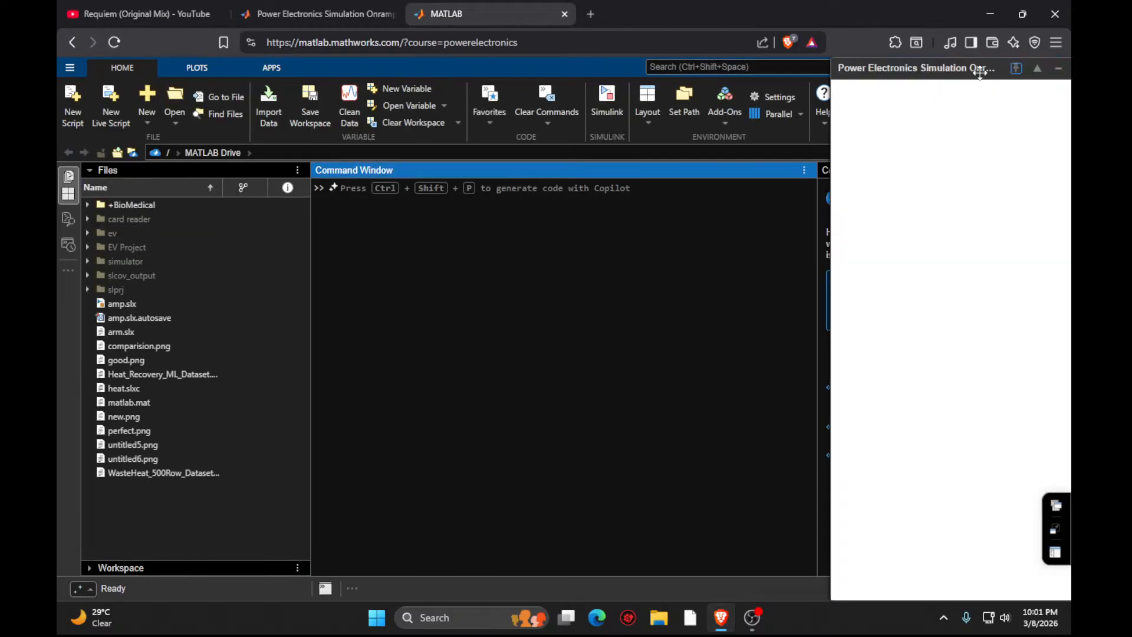
pyautogui.moveTo(984, 70); pyautogui.dragTo(808, 59)
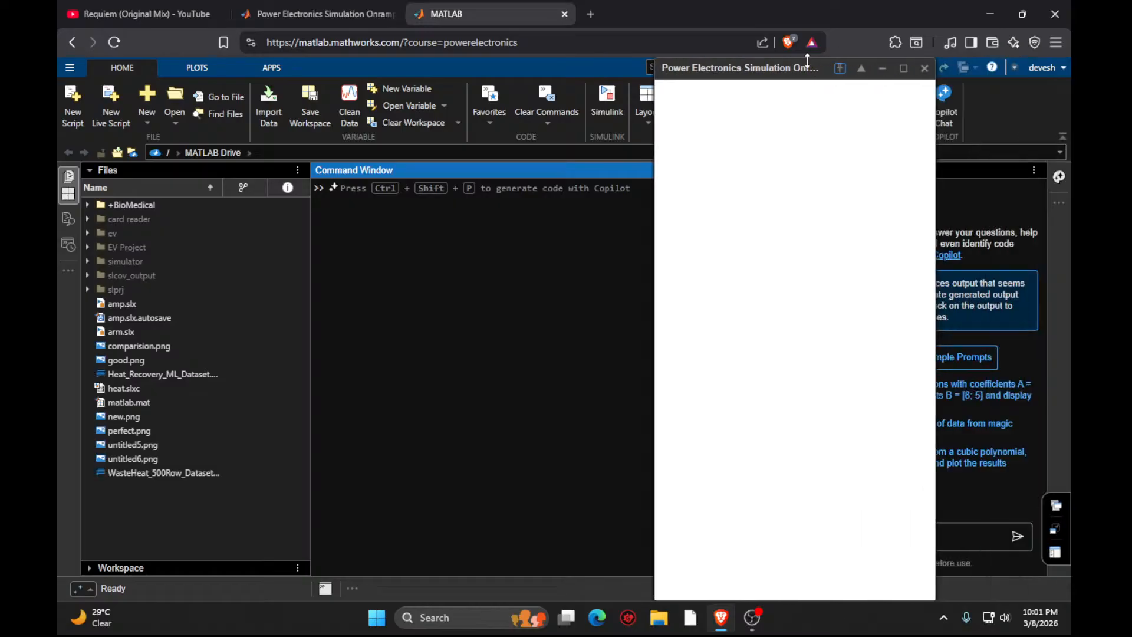
pyautogui.click(905, 68)
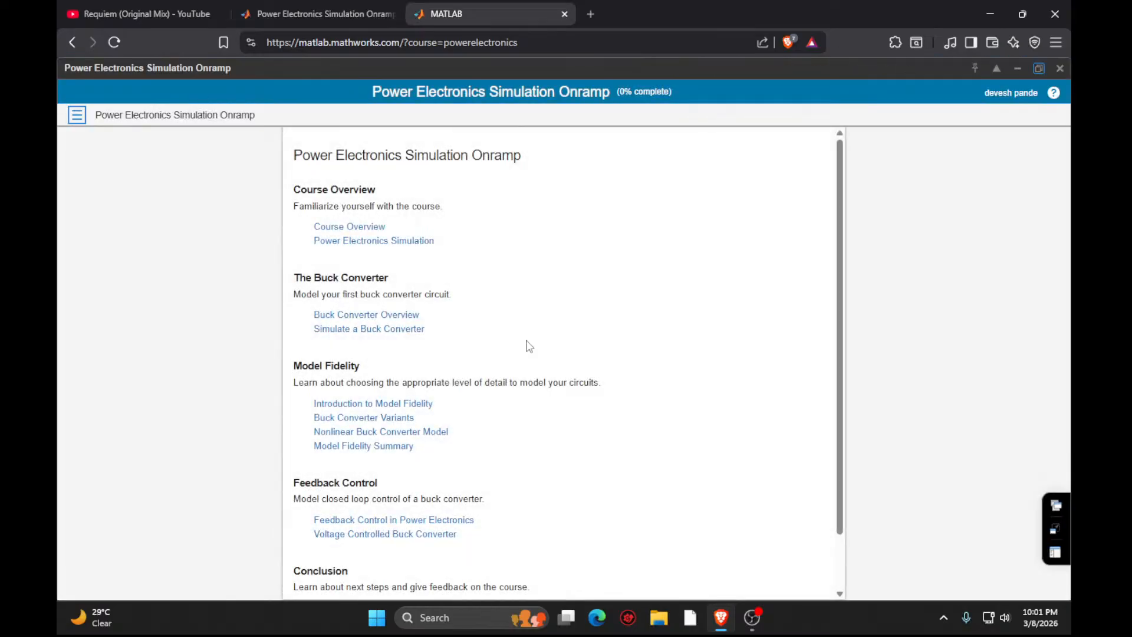
# Go through the Course Overview lesson and continue to the Power Electronics Simulation overview video.
pyautogui.click(330, 228)
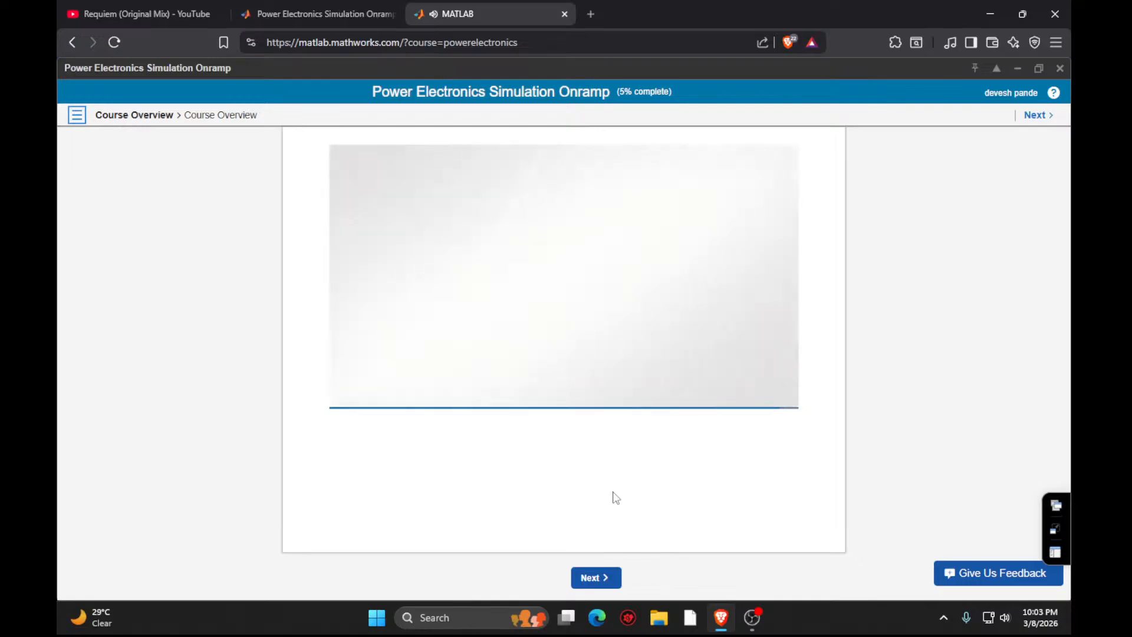
pyautogui.click(612, 579)
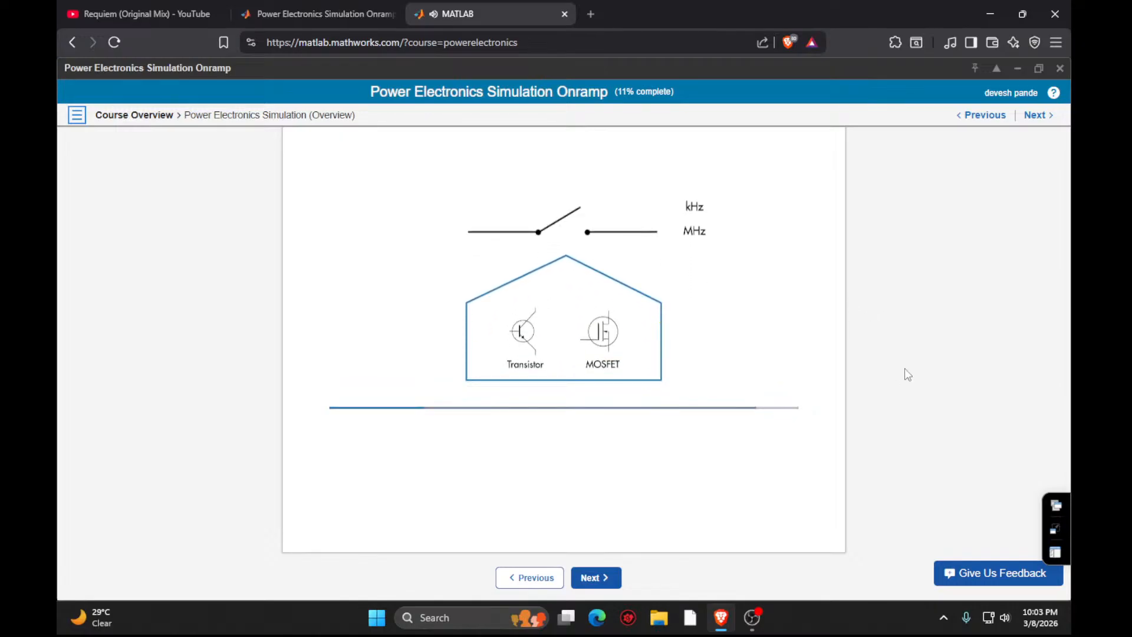
pyautogui.click(750, 325)
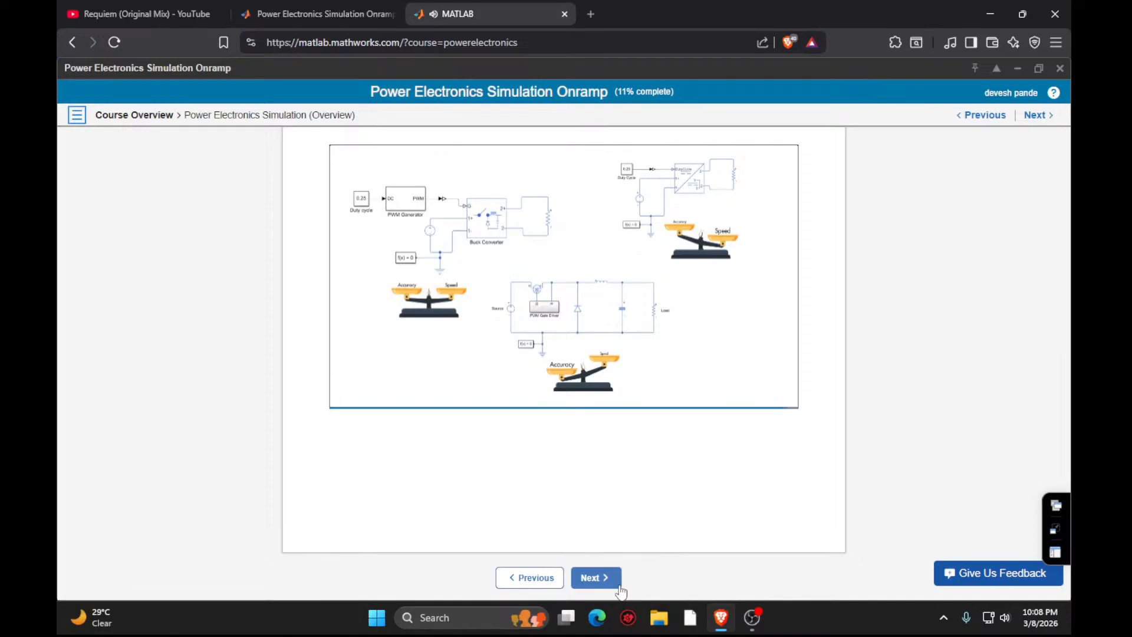
# Open the Voltage Controlled Buck Converter exercise in a maximized Simulink window, allow clipboard access, and read the Task 1 instructions.
pyautogui.click(590, 579)
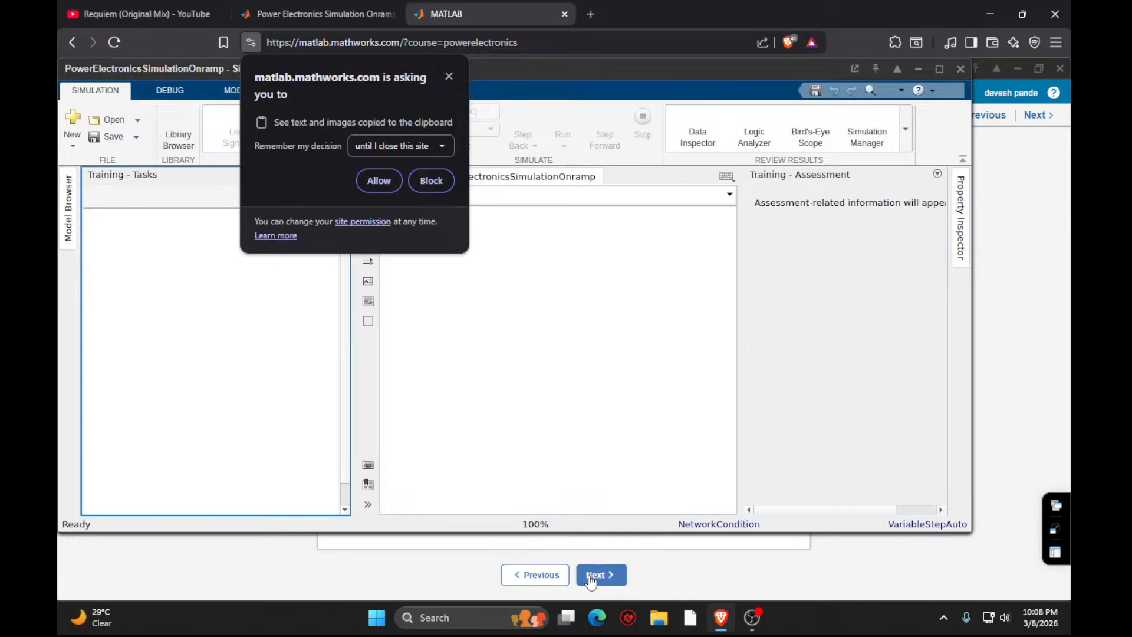
pyautogui.click(388, 188)
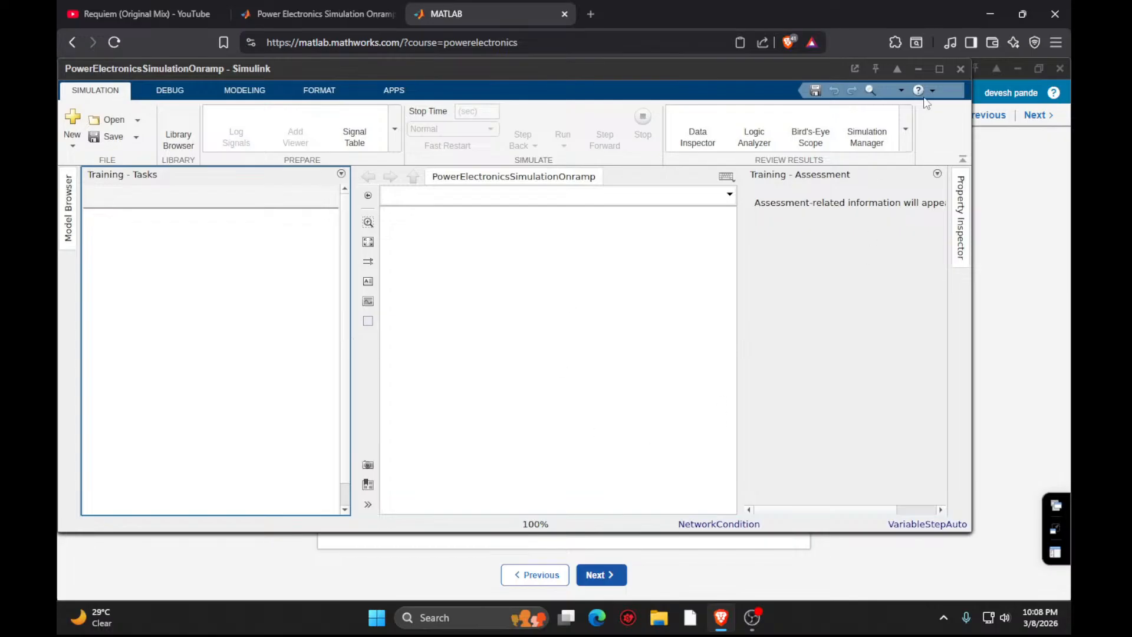
pyautogui.click(940, 69)
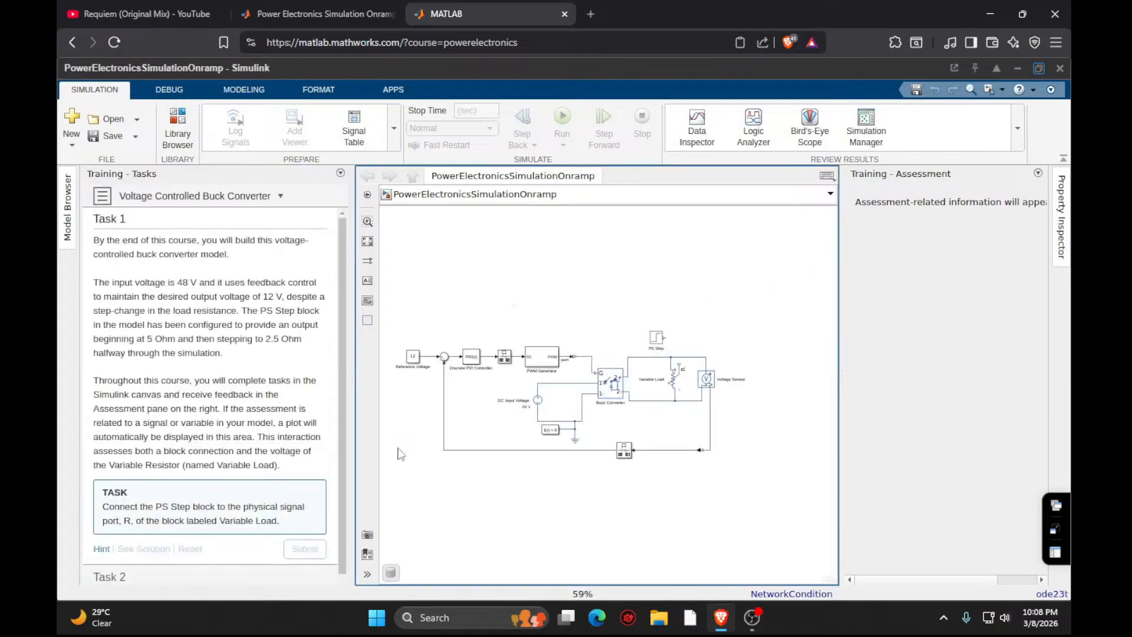
pyautogui.scroll(-3, 223, 442)
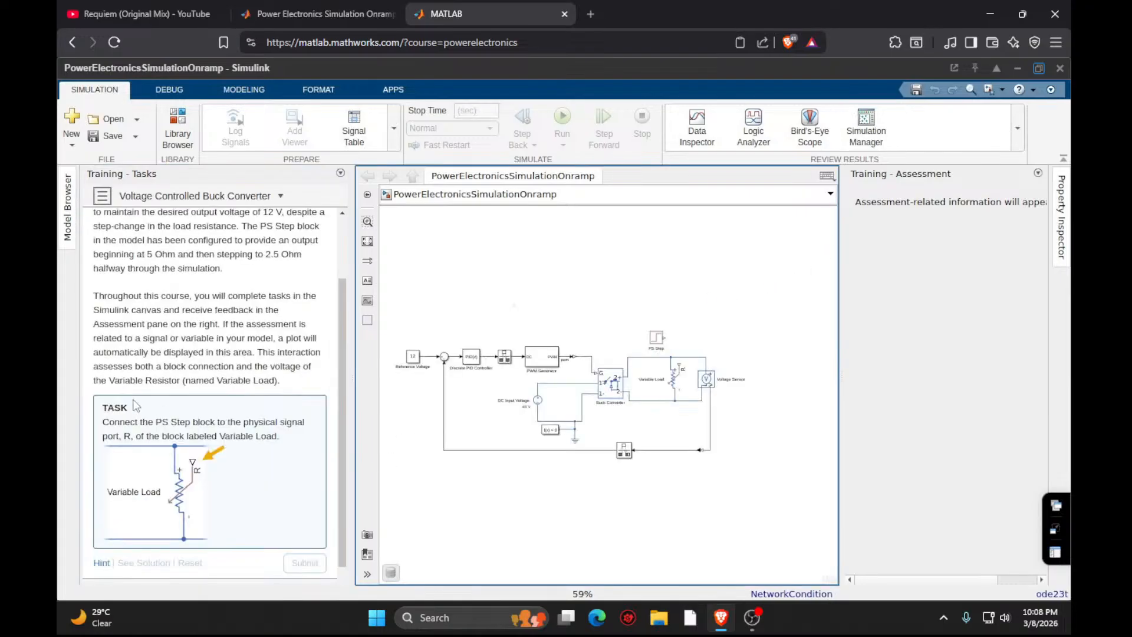
pyautogui.doubleClick(526, 527)
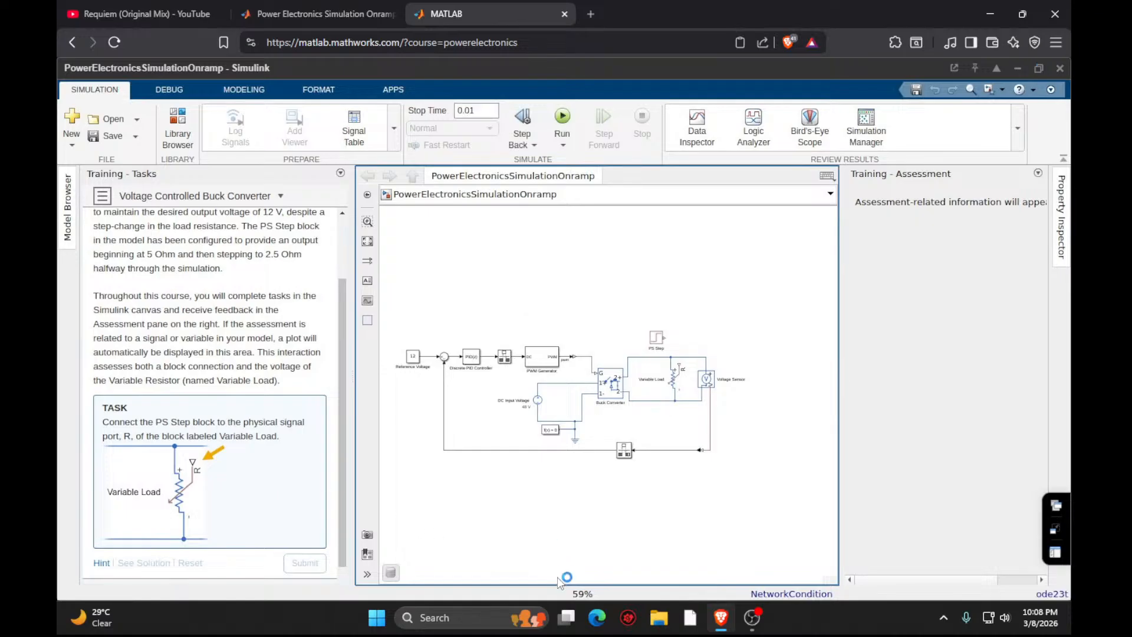
pyautogui.moveTo(569, 611)
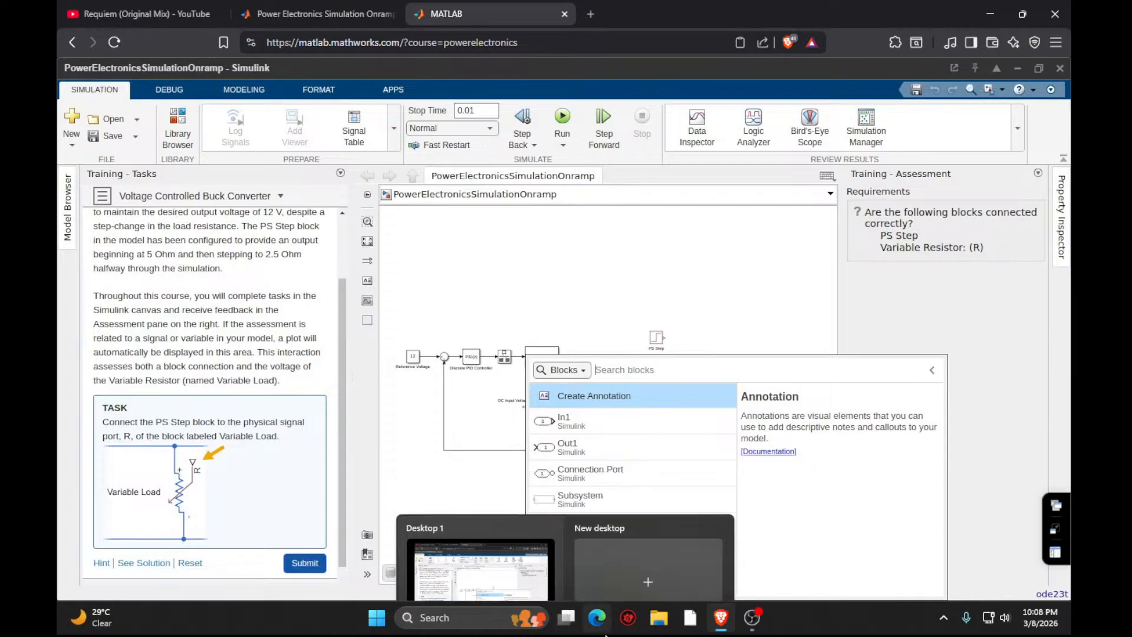
pyautogui.write('ps ste')
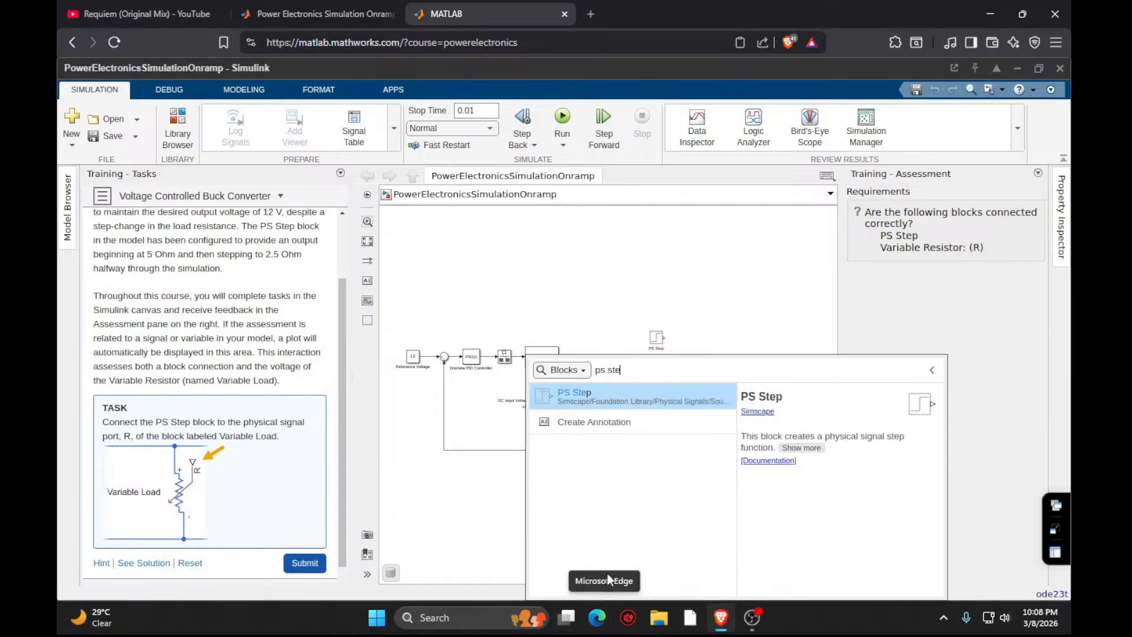
pyautogui.click(598, 390)
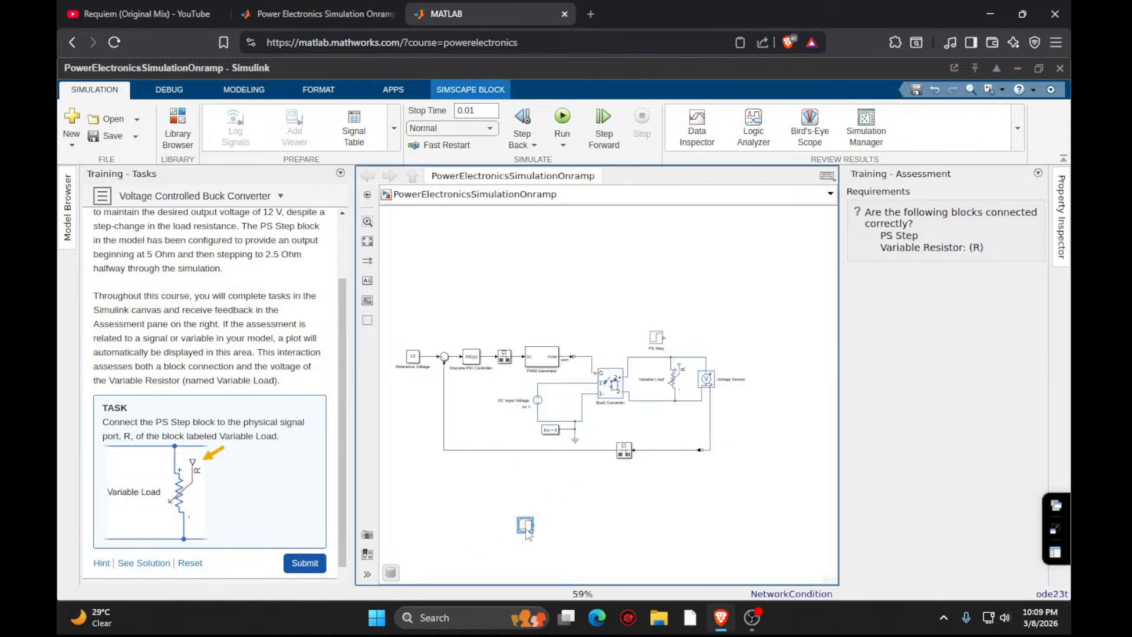
pyautogui.press('Delete')
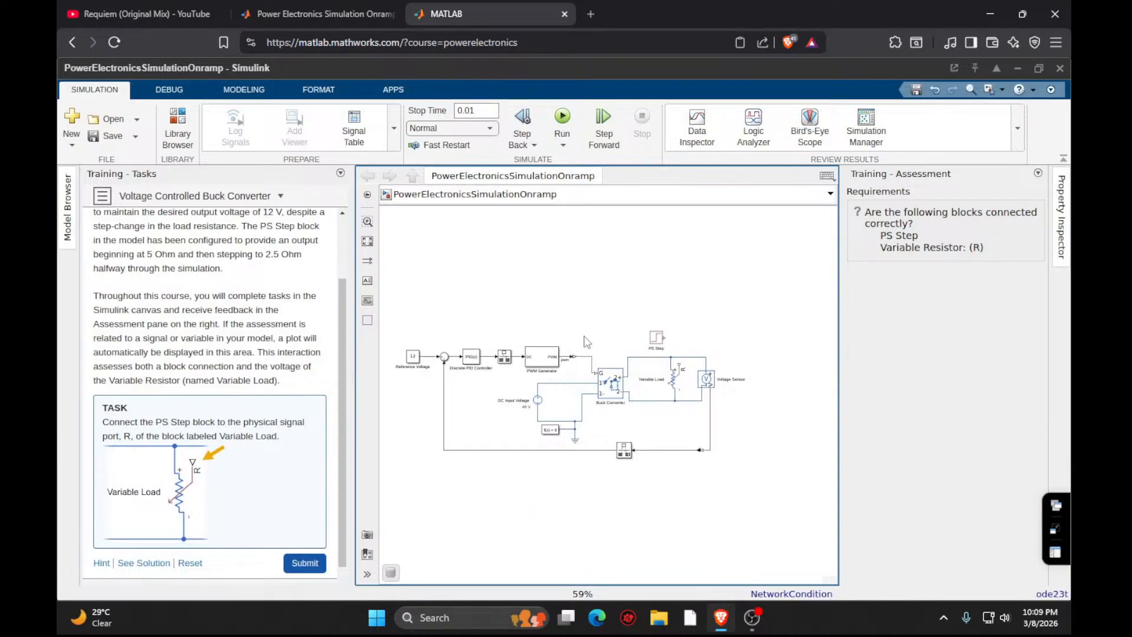
# Connect the existing PS Step block to physical signal port R of the Variable Load, and submit Task 1.
pyautogui.scroll(2, 585, 339)
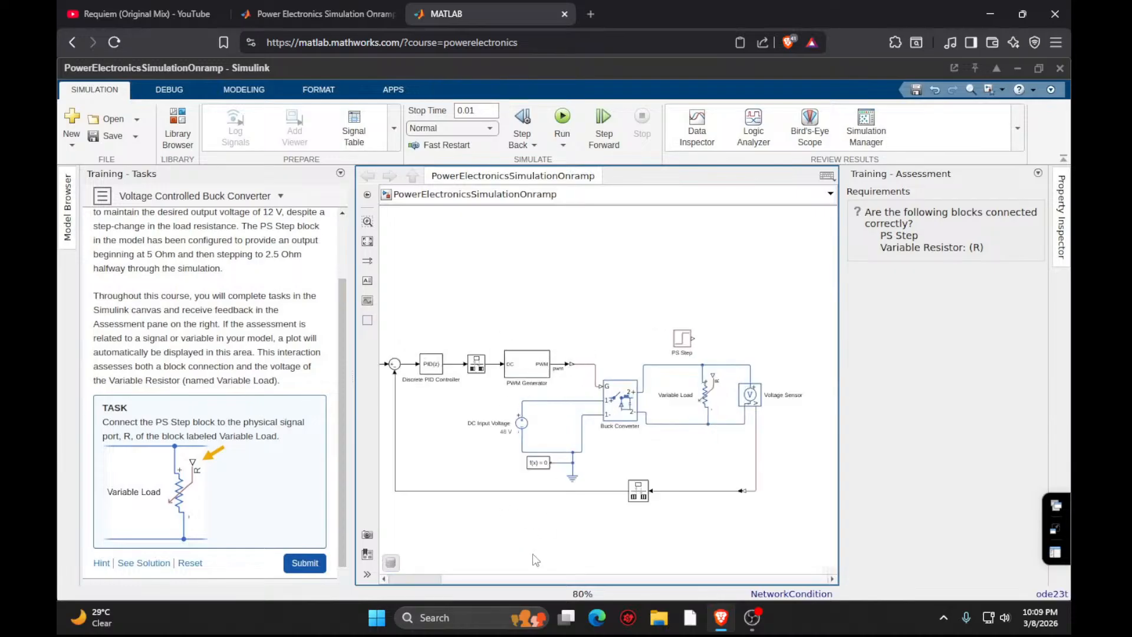
pyautogui.click(382, 579)
pyautogui.click(382, 580)
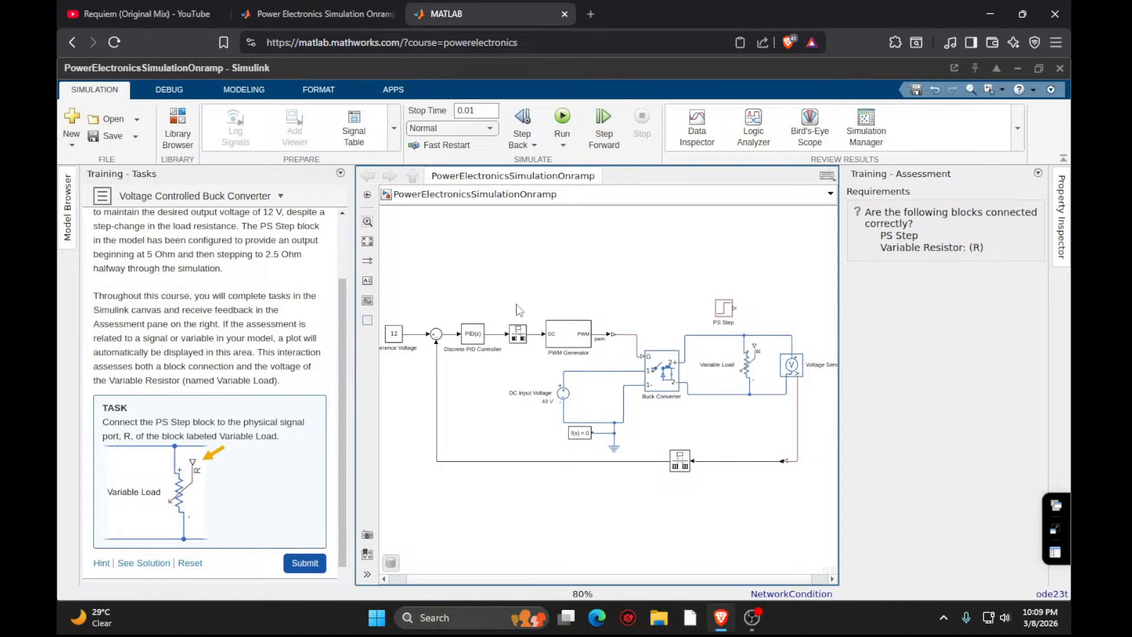
pyautogui.click(486, 349)
pyautogui.moveTo(737, 306); pyautogui.dragTo(755, 346)
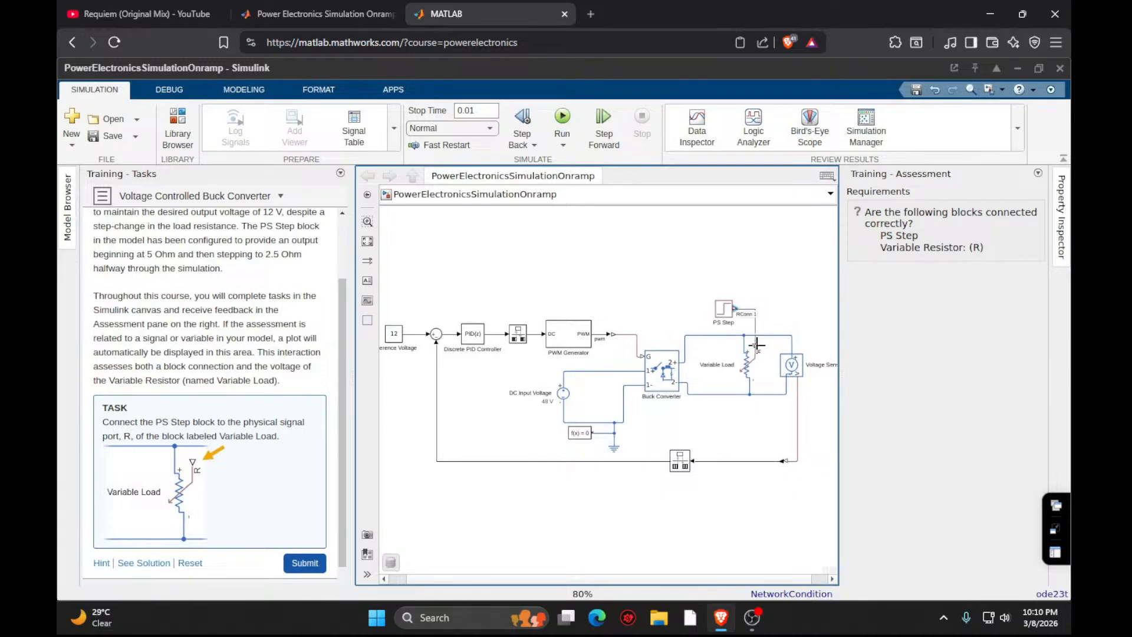
pyautogui.click(305, 563)
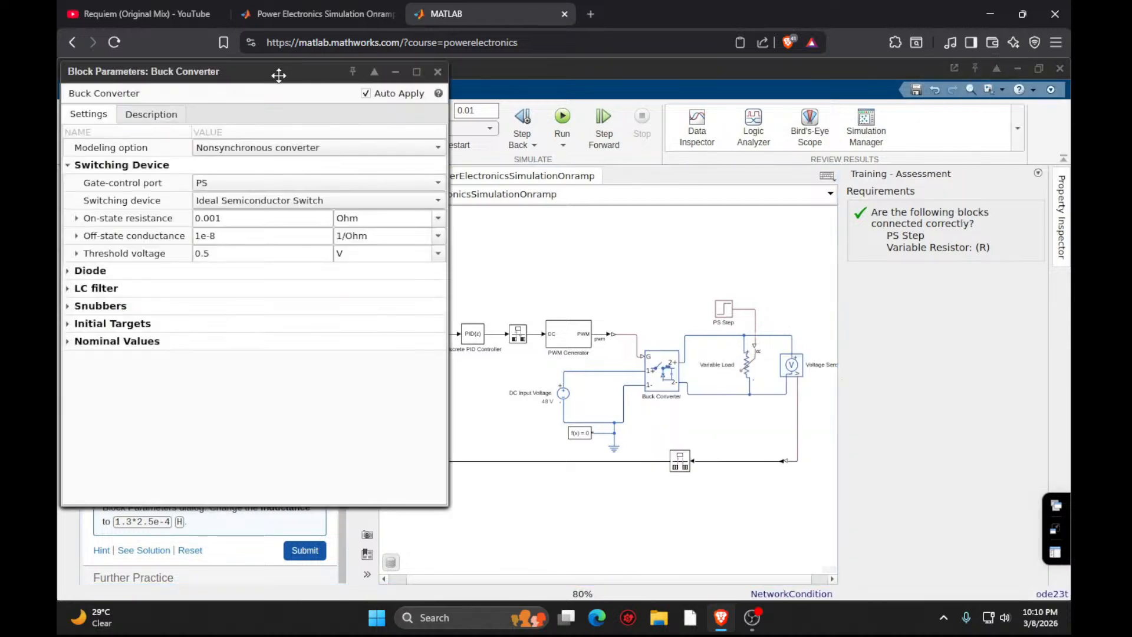
# Set the Buck Converter block's LC filter inductance to 1.3*2.5e-4 H.
pyautogui.moveTo(279, 75); pyautogui.dragTo(721, 125)
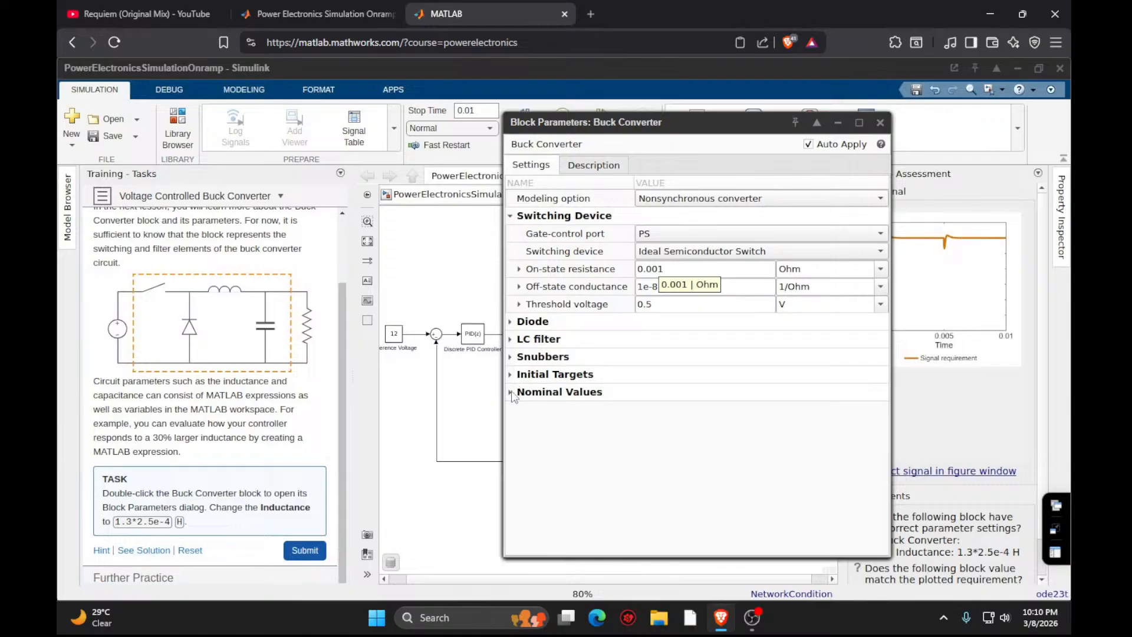
pyautogui.click(511, 340)
pyautogui.click(683, 362)
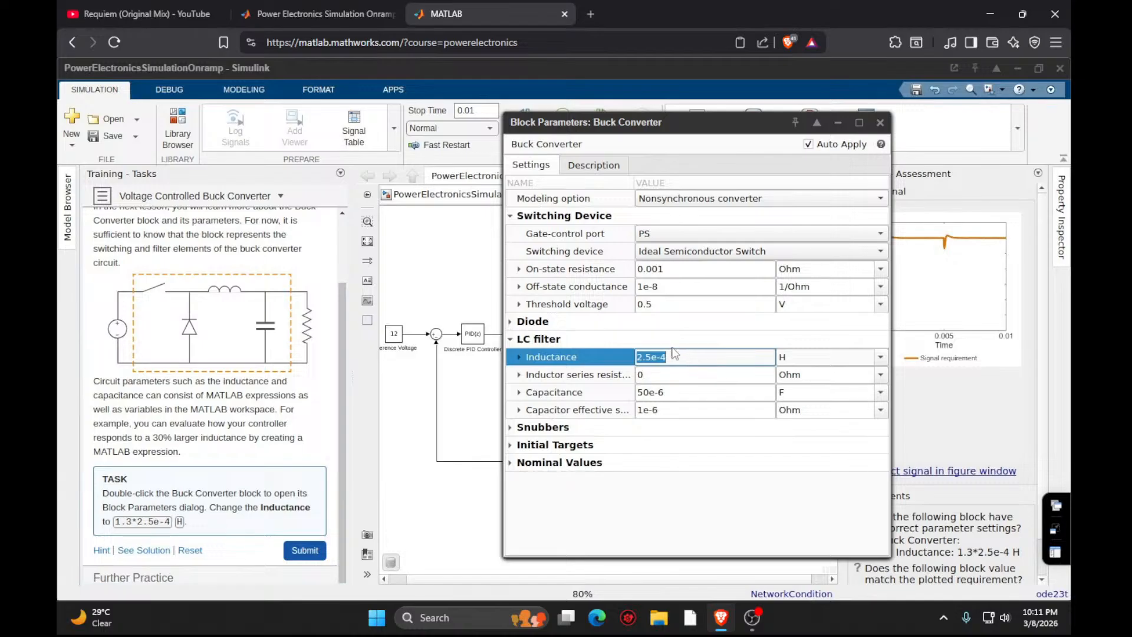
pyautogui.click(645, 356)
pyautogui.hotkey('ctrl', 'a')
pyautogui.write('.')
pyautogui.press('BackSpace')
pyautogui.write('1.3*2.')
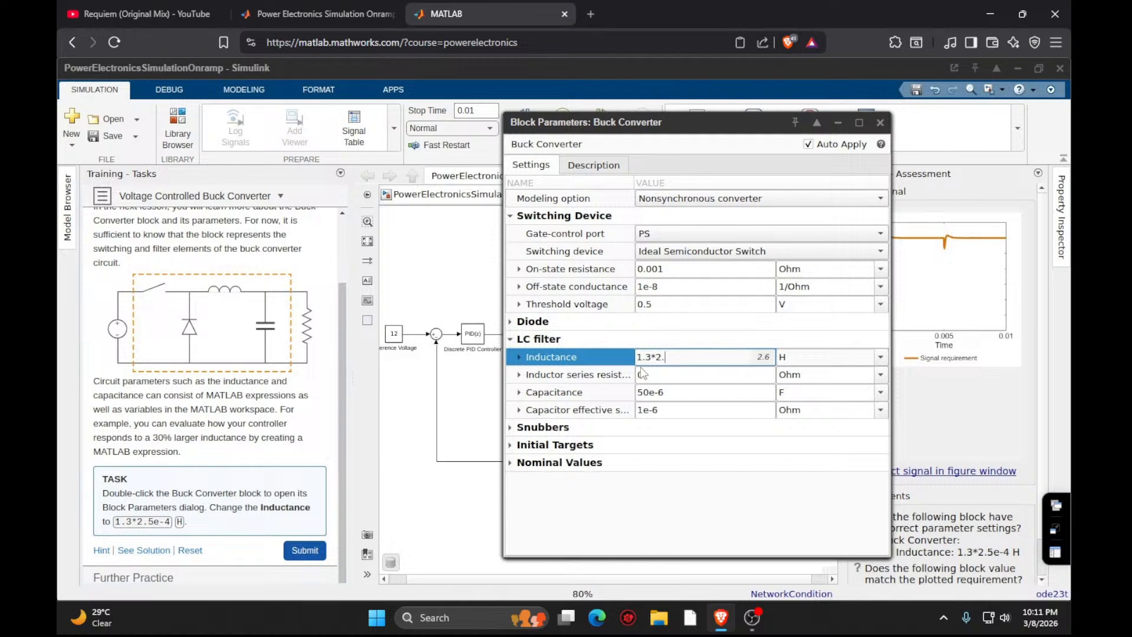
pyautogui.write('5e-4')
pyautogui.click(880, 123)
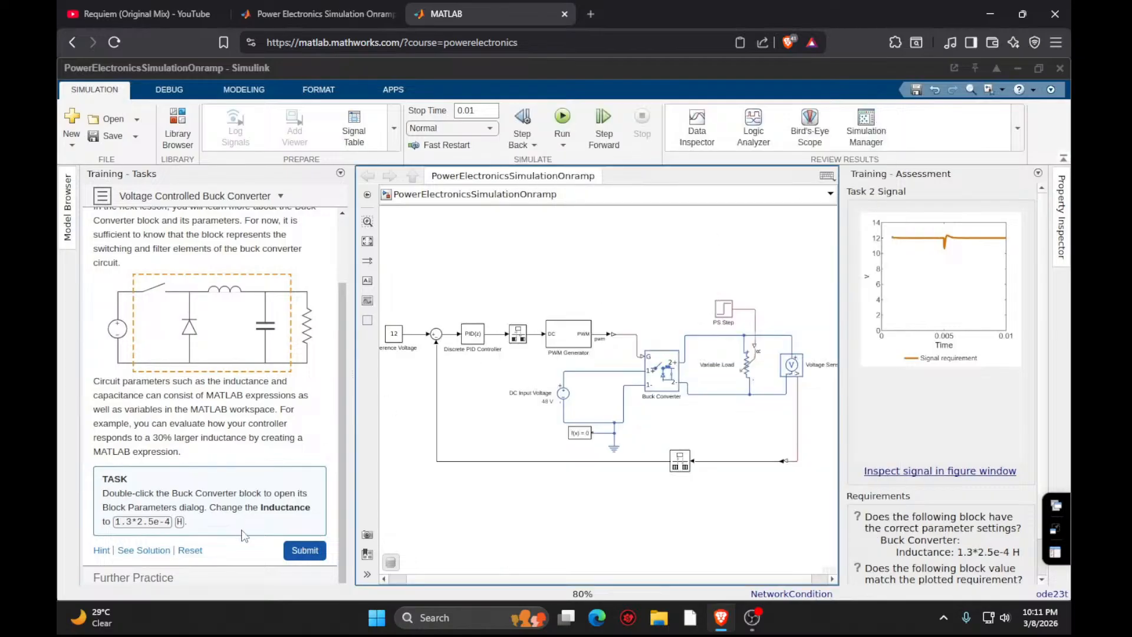
# Recheck the Buck Converter's inductance setting, submit Task 2, and proceed past Further Practice to the next section.
pyautogui.doubleClick(679, 374)
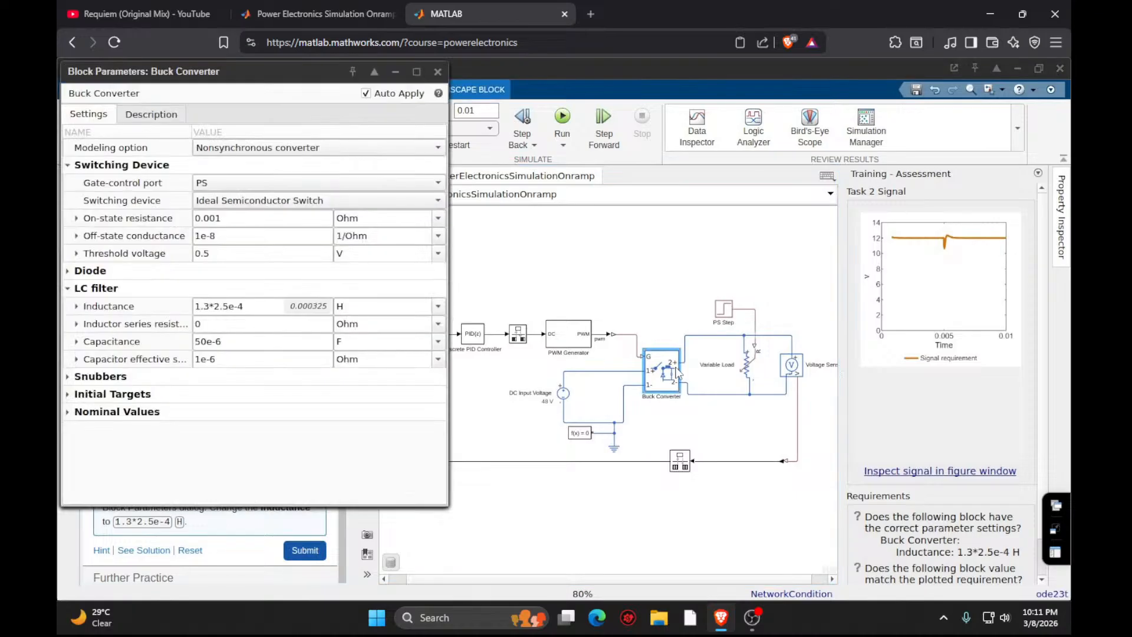
pyautogui.click(438, 72)
pyautogui.click(302, 550)
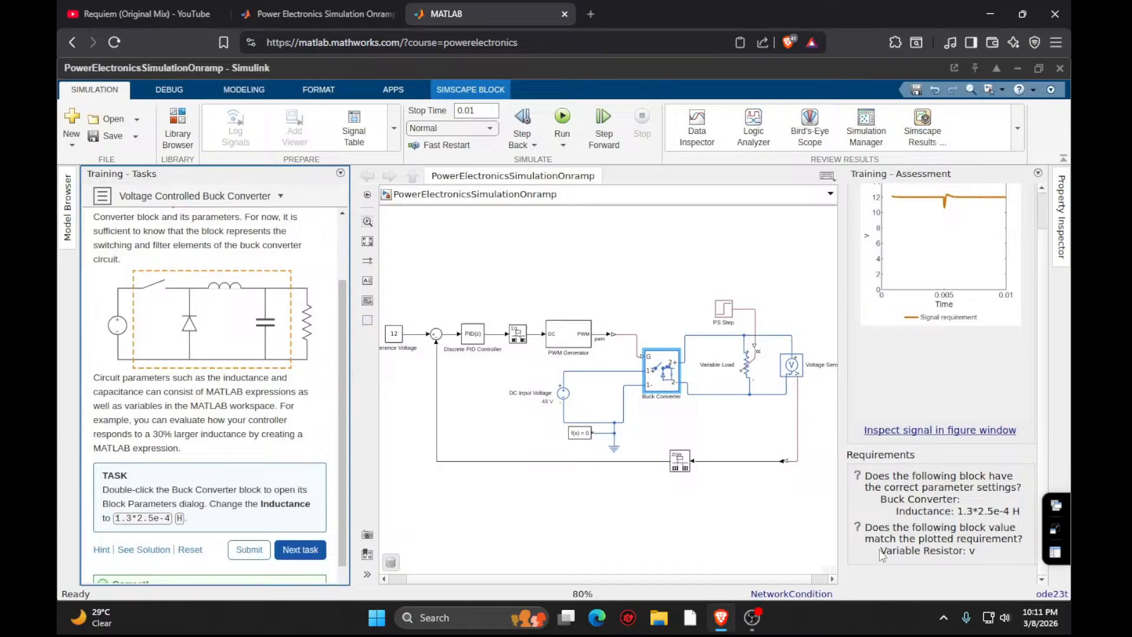
pyautogui.click(305, 547)
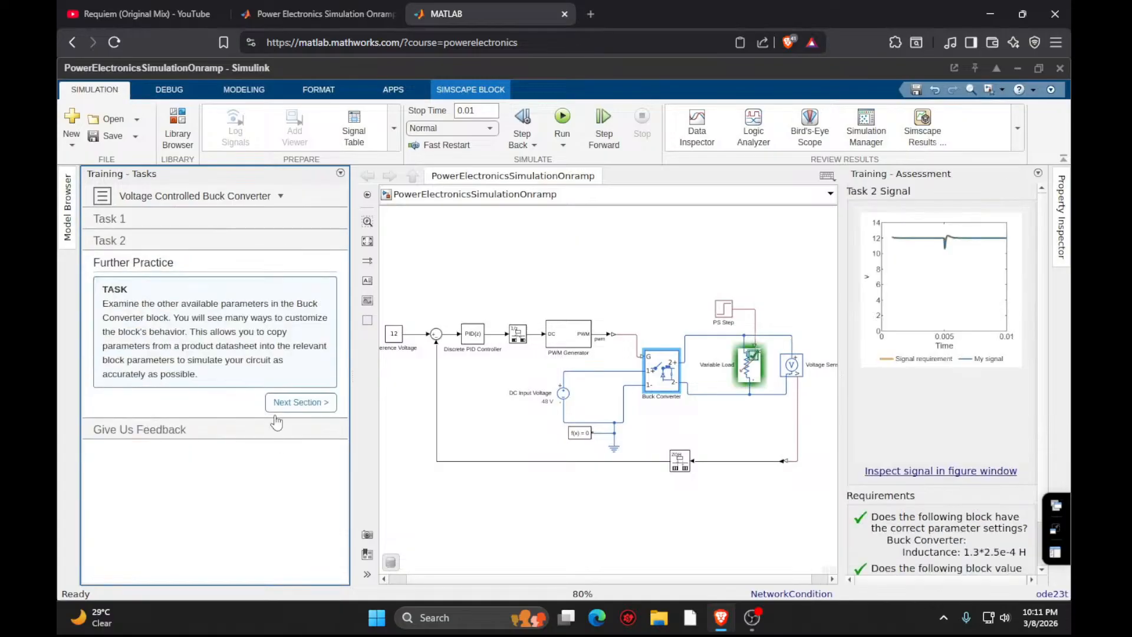
pyautogui.click(298, 403)
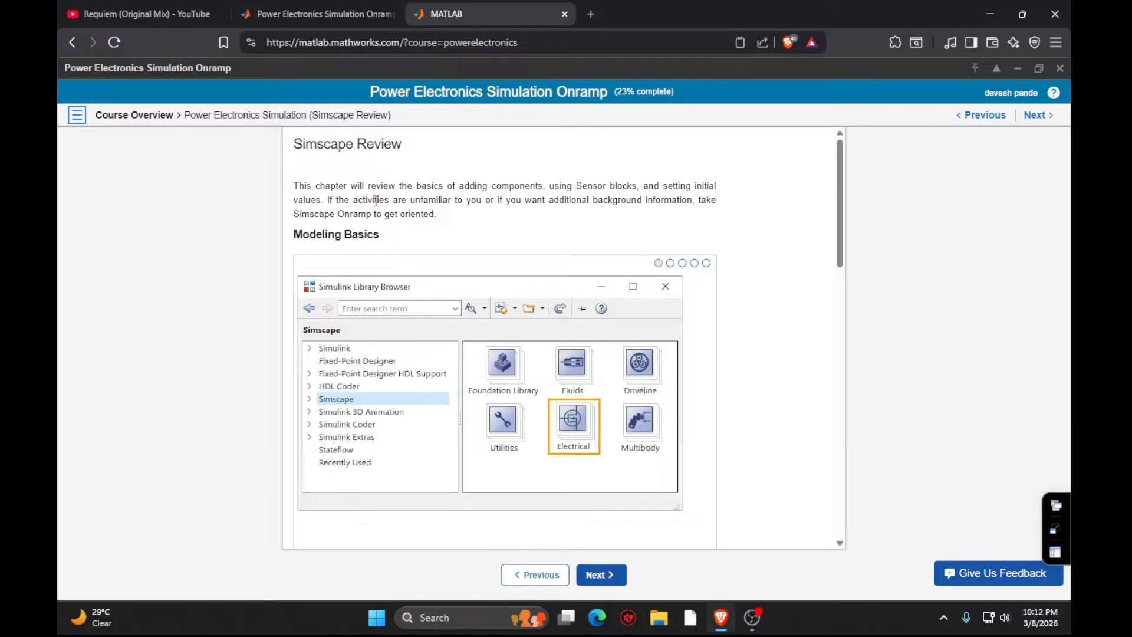
# Review the Modeling Basics and Simulation Data slides of the Simscape Review, and continue to the Buck Converter Overview lesson.
pyautogui.scroll(-10, 469, 365)
pyautogui.scroll(5, 493, 453)
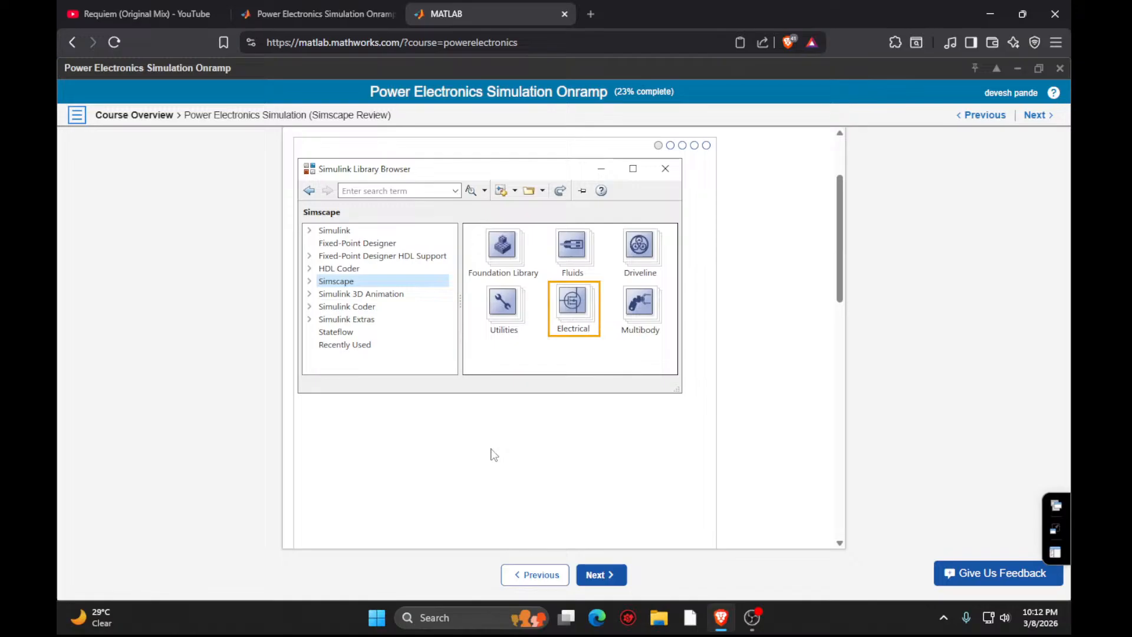
pyautogui.scroll(-5, 575, 330)
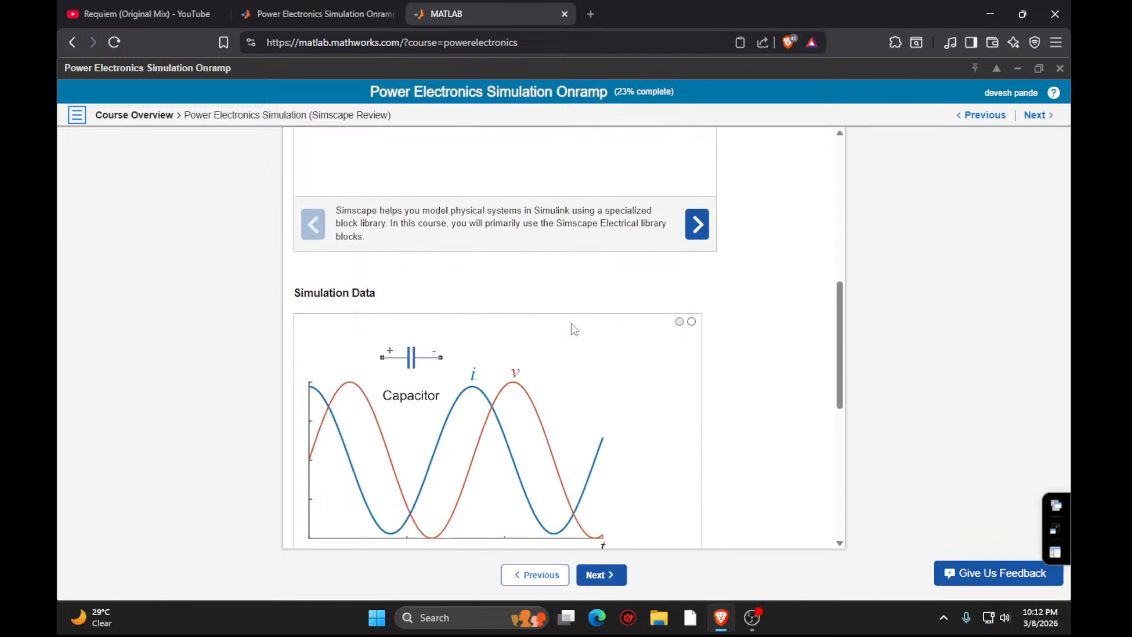
pyautogui.scroll(8, 596, 257)
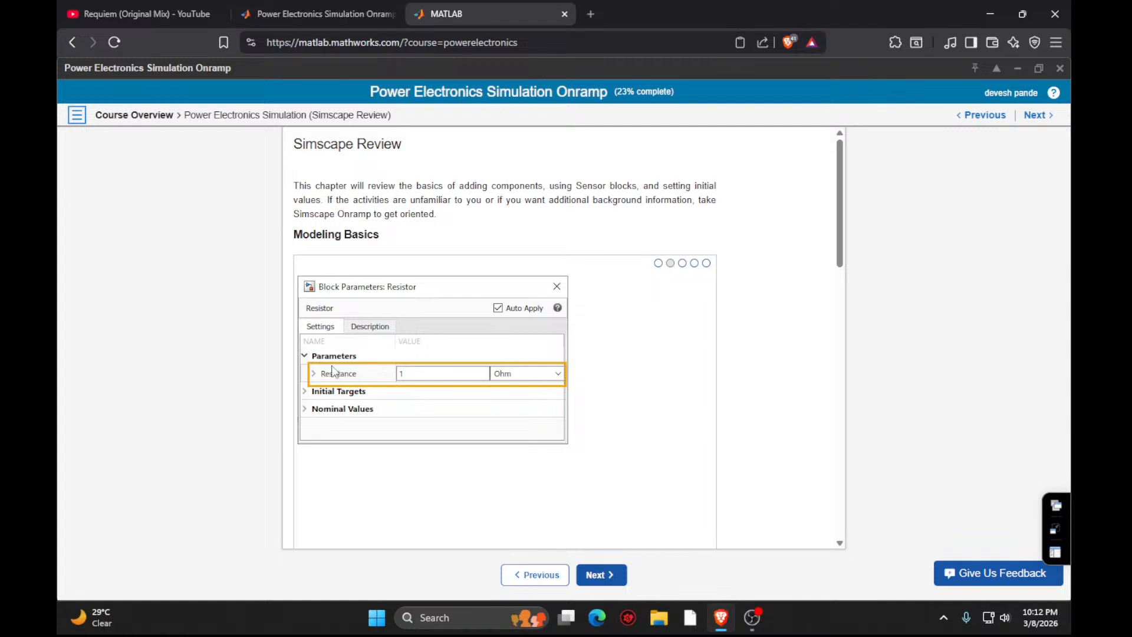
pyautogui.scroll(-8, 439, 394)
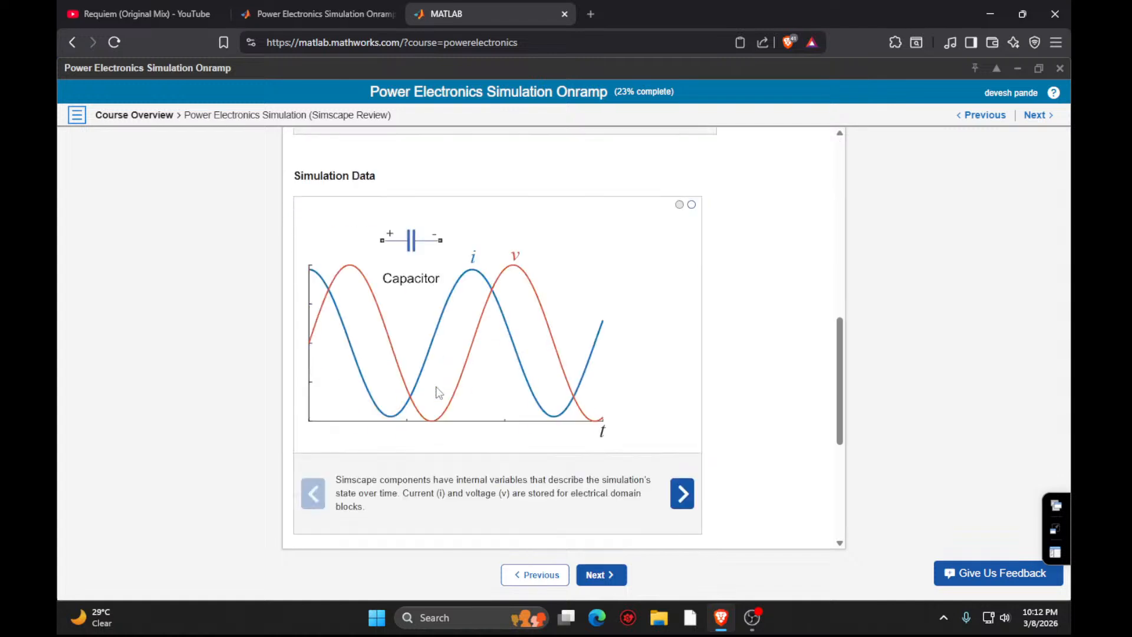
pyautogui.click(676, 506)
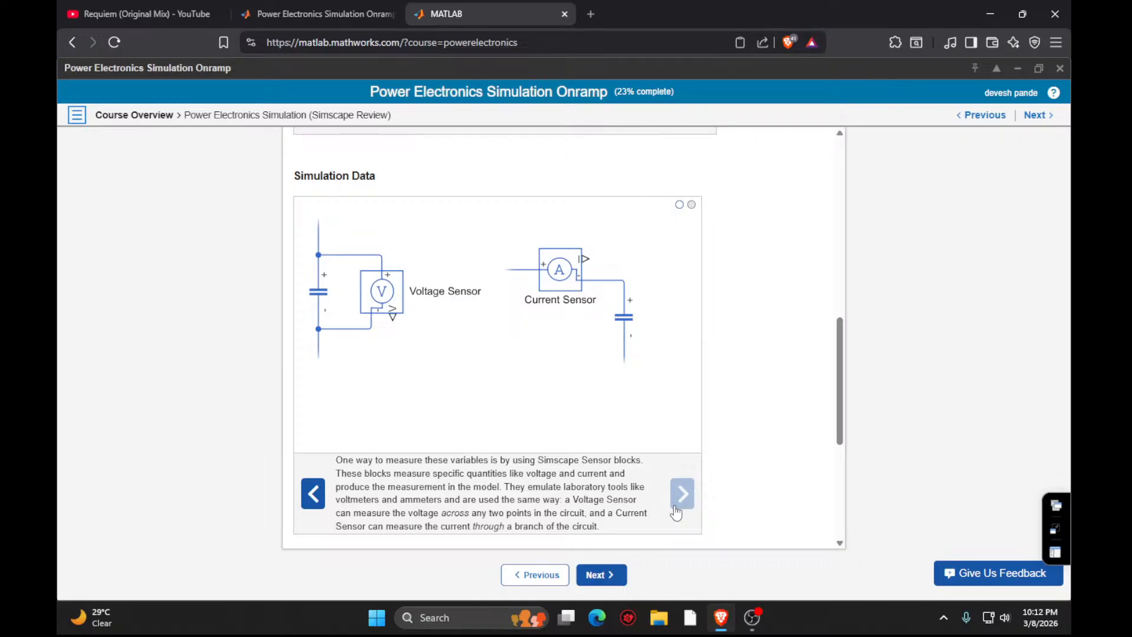
pyautogui.click(611, 577)
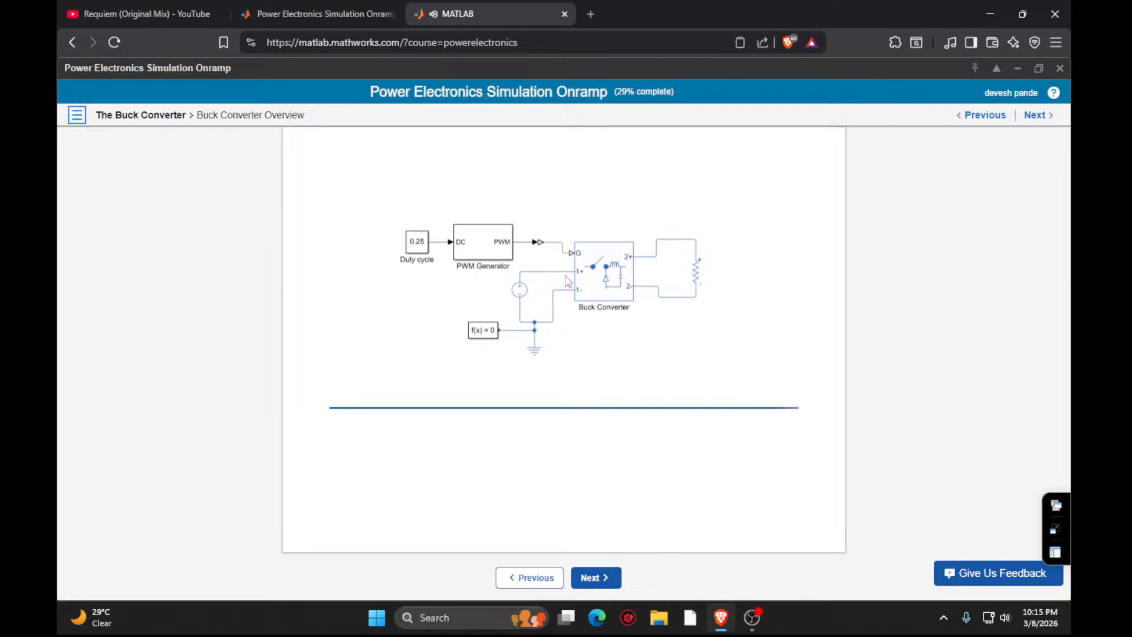
# Continue from the Buck Converter Overview to Model a Buck Converter, and add a Buck Converter block to the model.
pyautogui.click(604, 584)
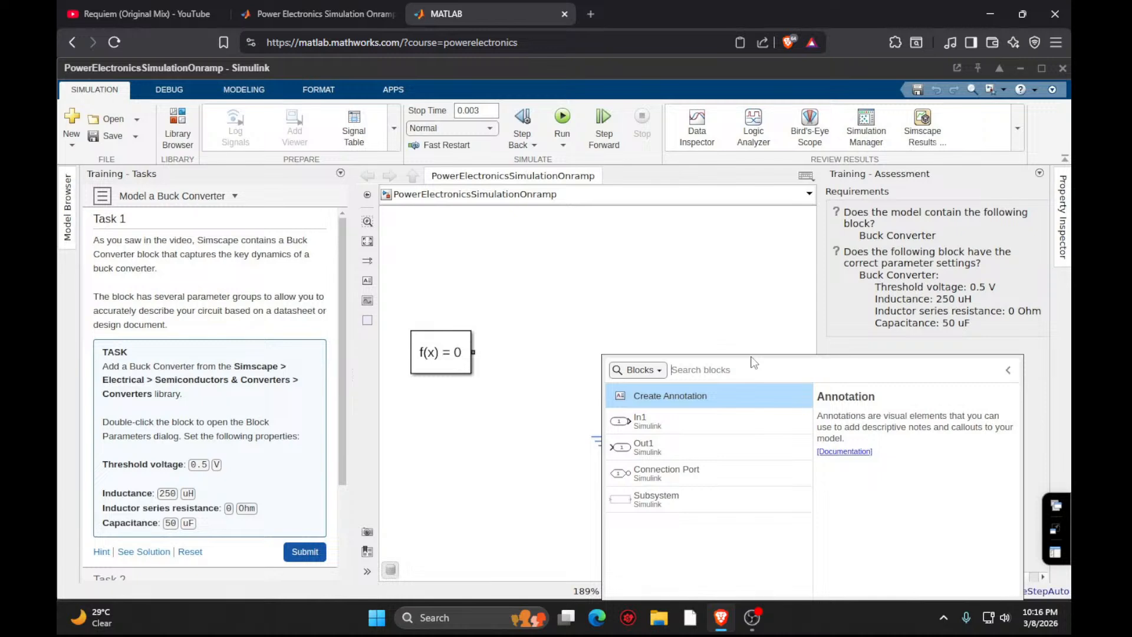
pyautogui.write('buck')
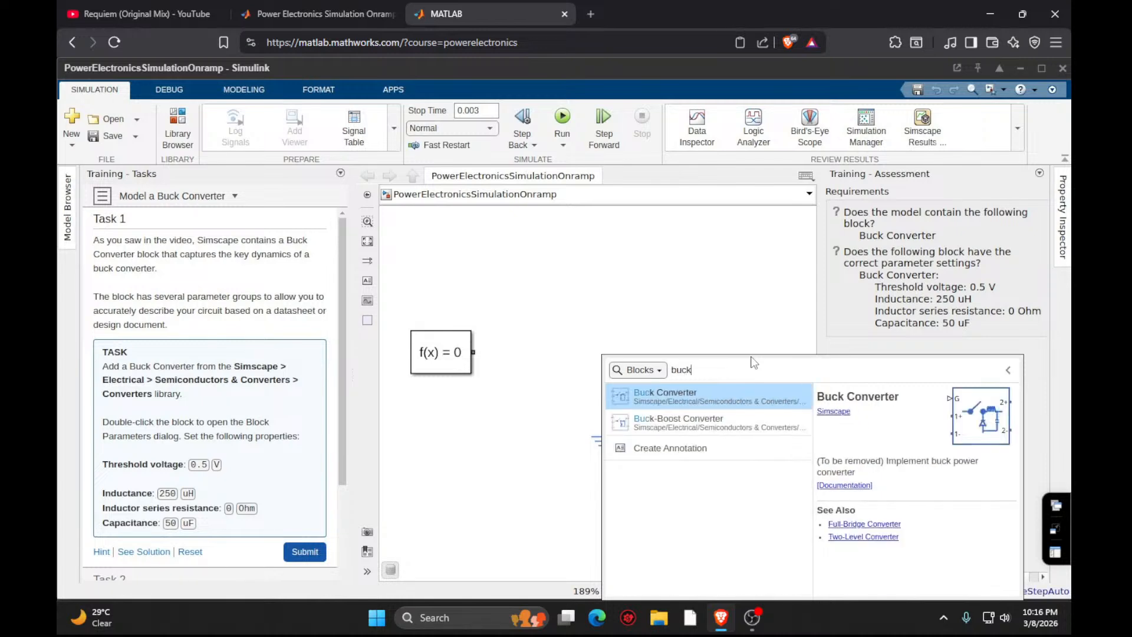
pyautogui.click(682, 398)
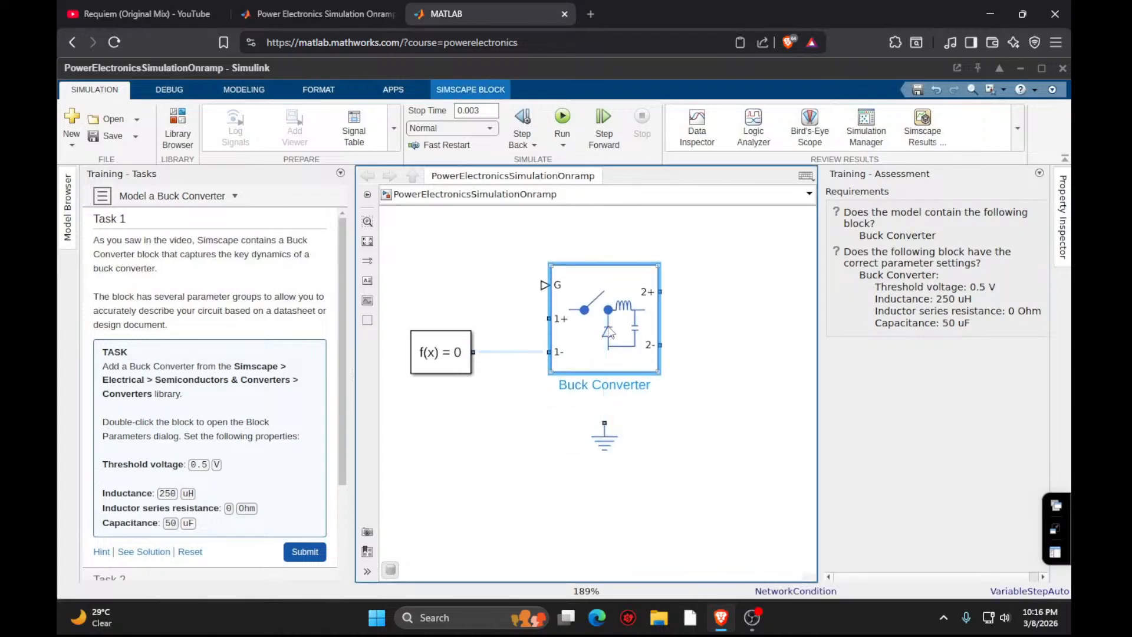
# Set the Buck Converter block's threshold voltage to 0.5 V and its LC filter inductance to 250 uH.
pyautogui.doubleClick(611, 333)
pyautogui.moveTo(303, 74); pyautogui.dragTo(631, 177)
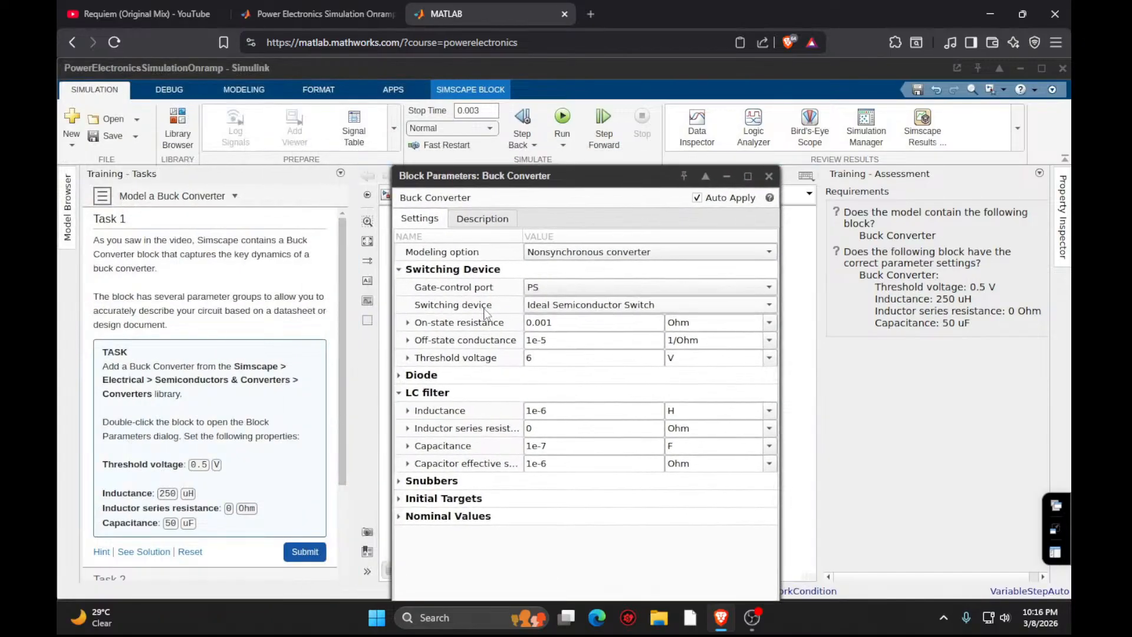
pyautogui.click(553, 359)
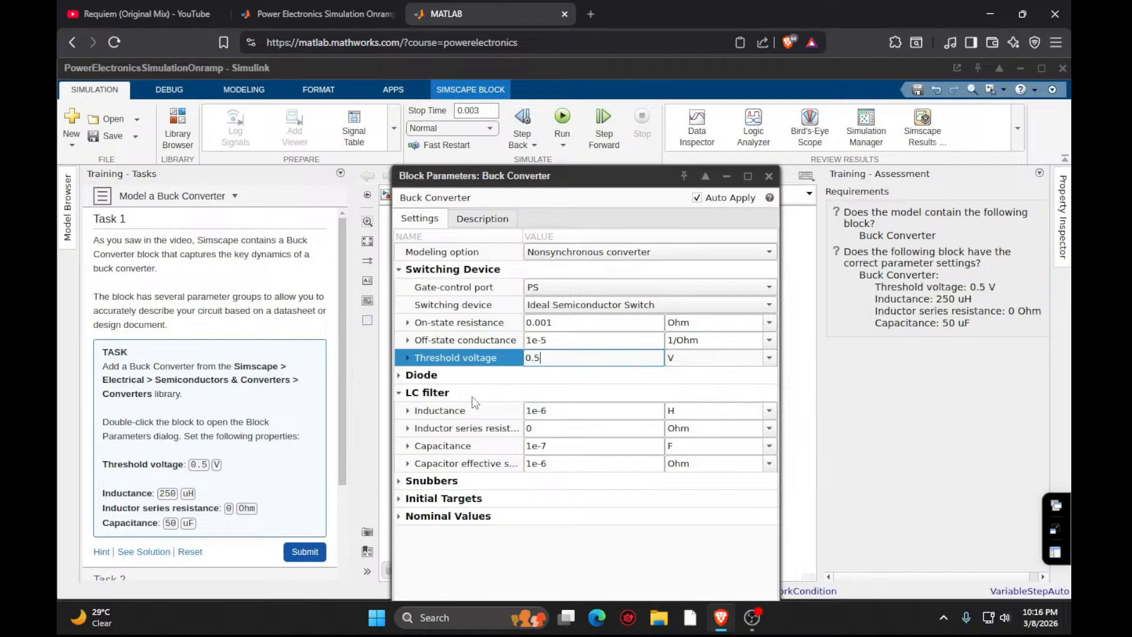
pyautogui.click(548, 411)
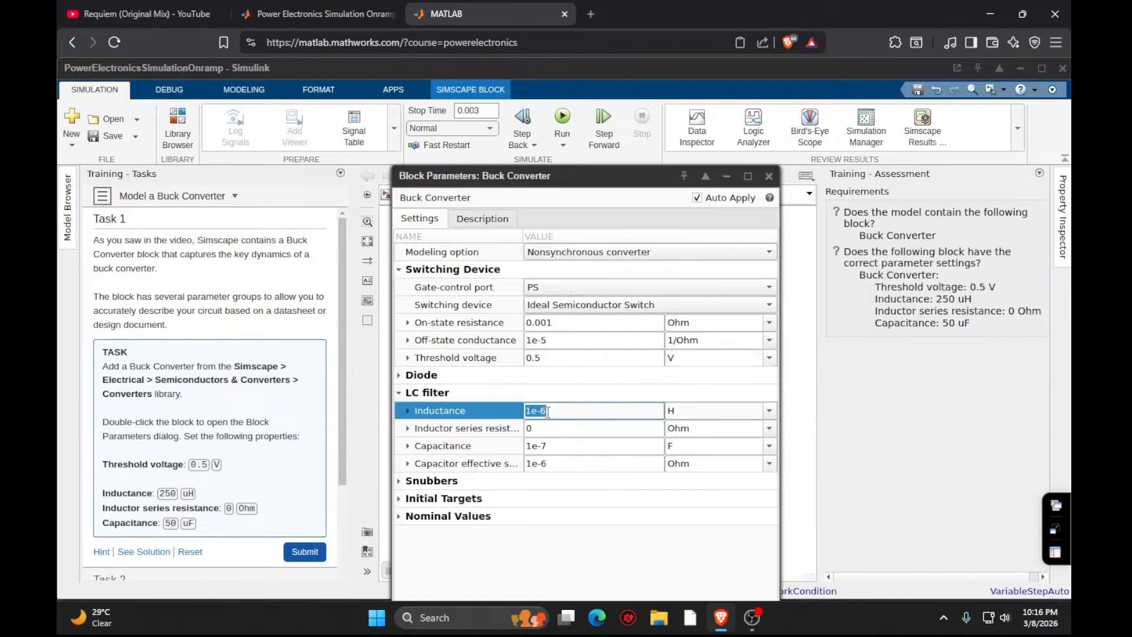
pyautogui.write('250')
pyautogui.click(769, 411)
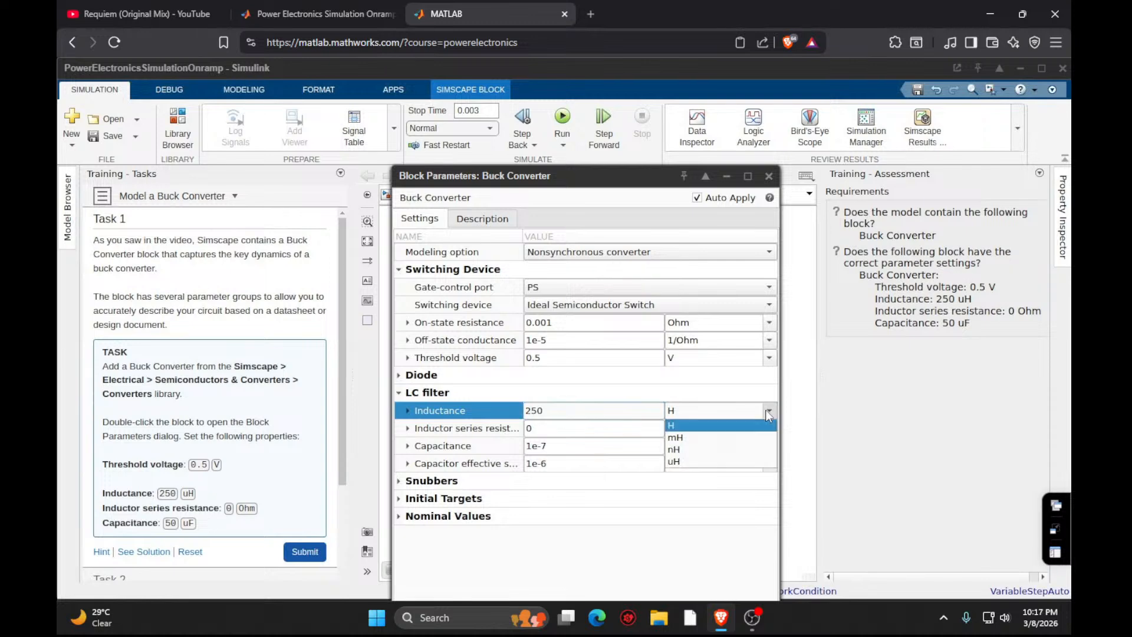
pyautogui.click(715, 462)
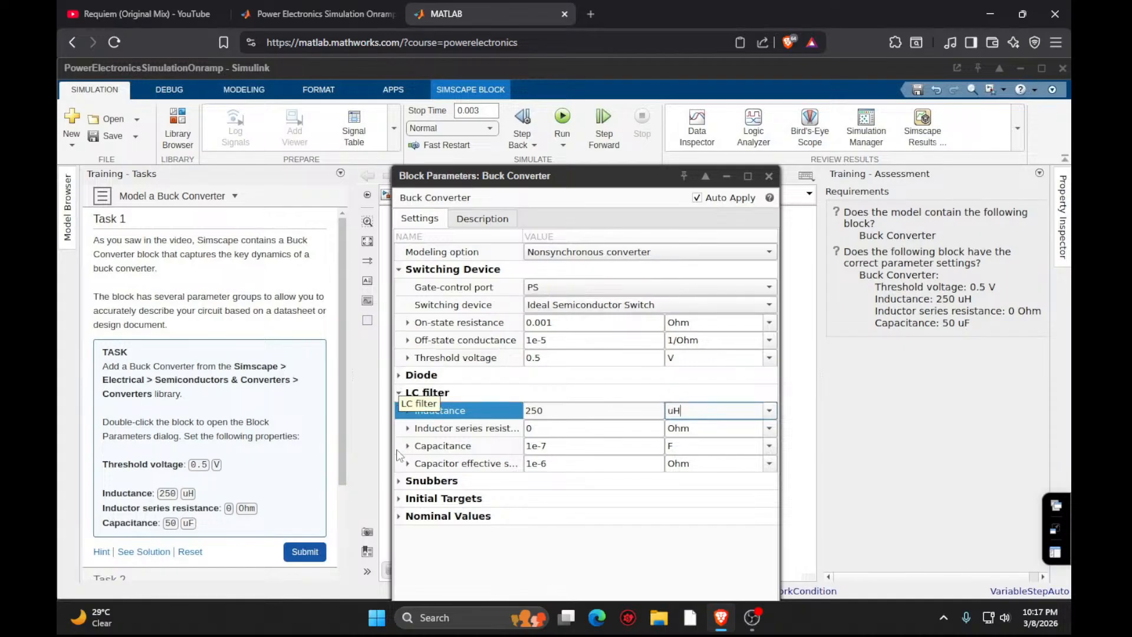
# Set the Buck Converter's LC filter capacitance to 50 uF, then submit Task 1 and proceed to Task 2.
pyautogui.click(605, 451)
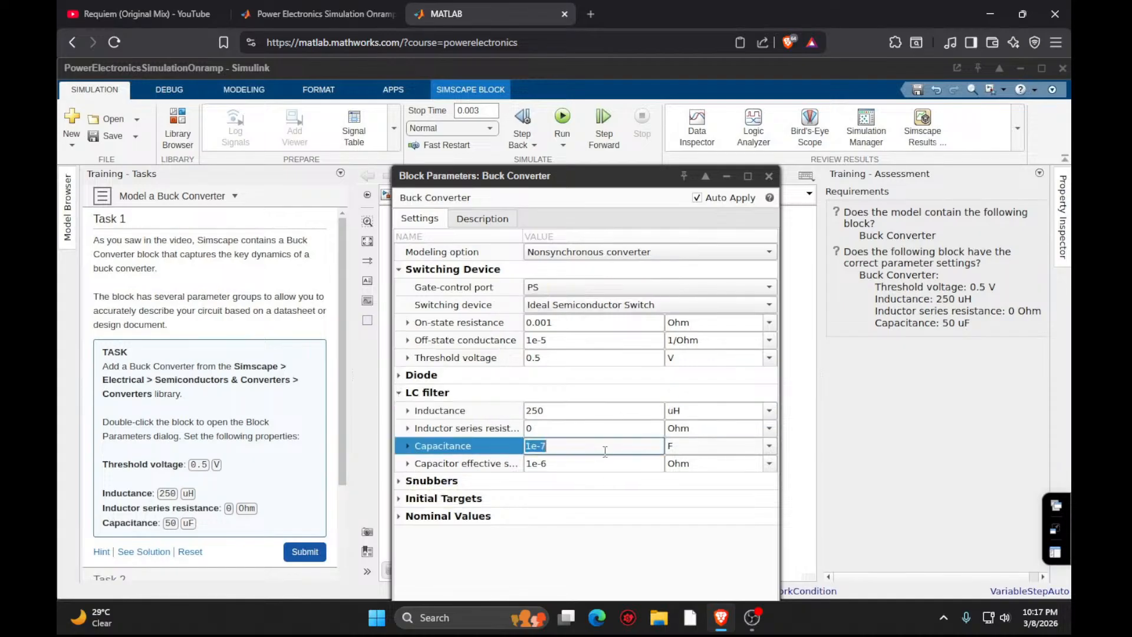
pyautogui.write('50')
pyautogui.click(768, 448)
pyautogui.click(721, 510)
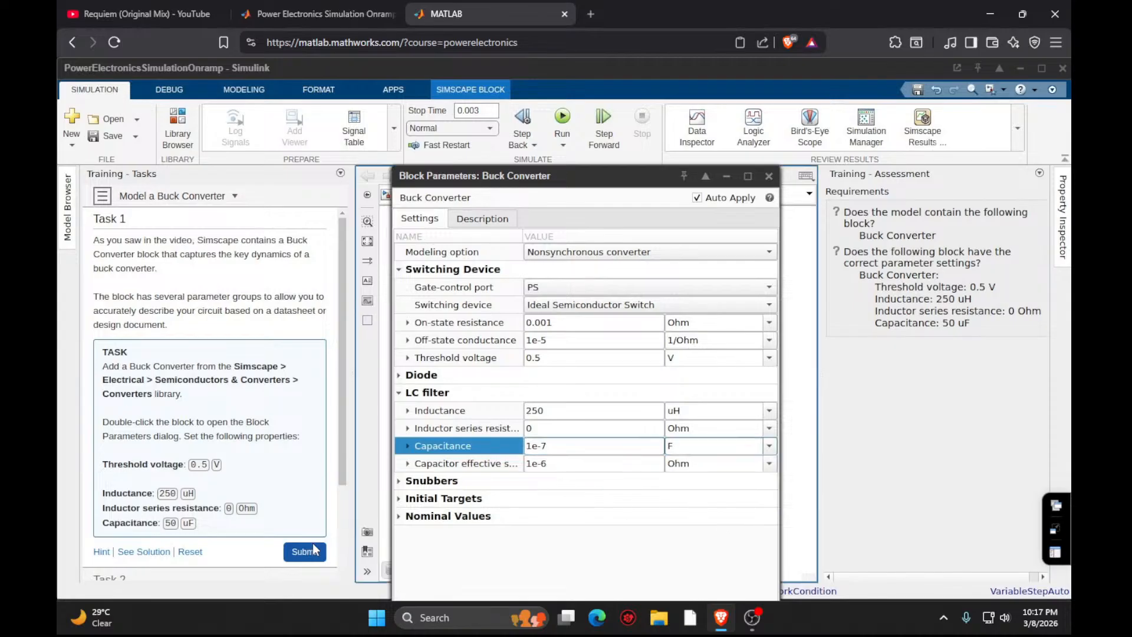
pyautogui.click(295, 558)
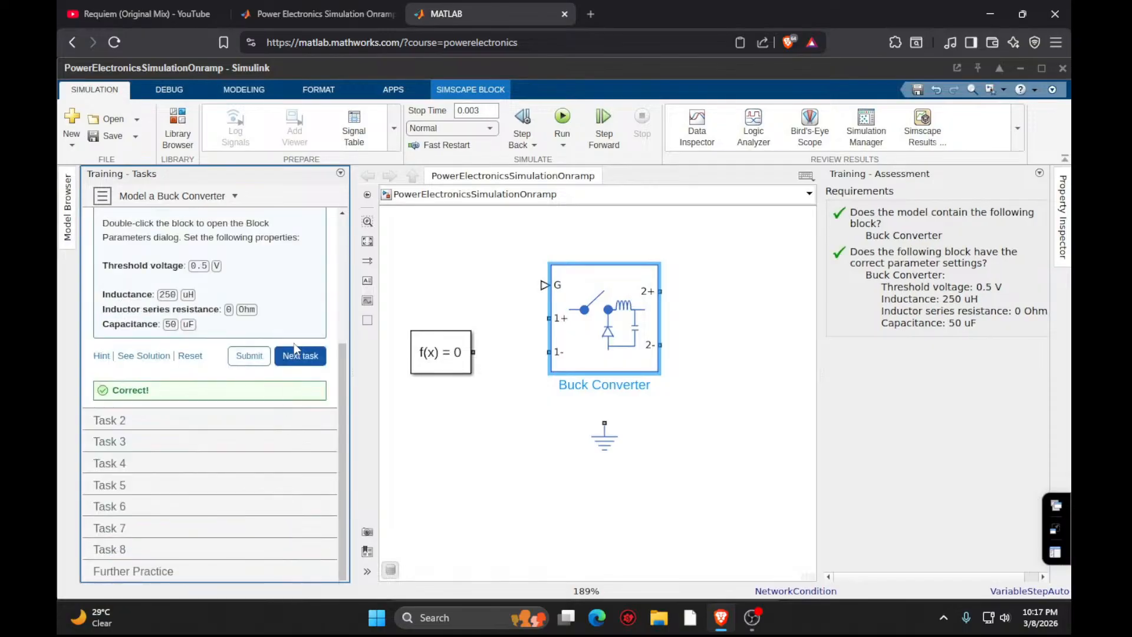
pyautogui.click(301, 357)
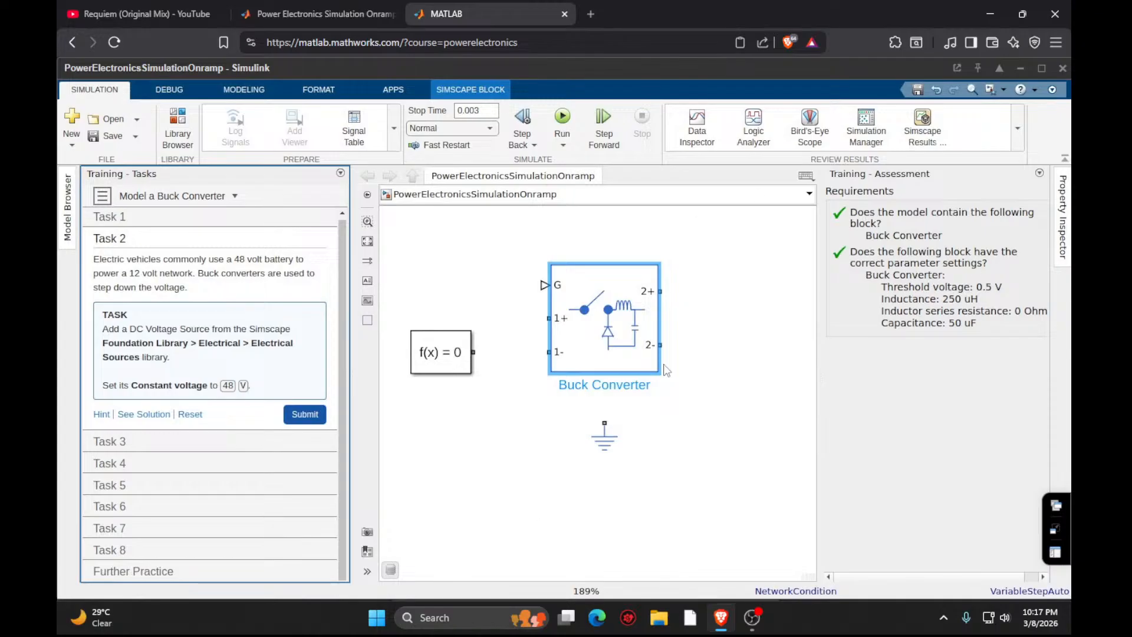
# Add a DC Voltage Source from the Additional Components SPICE Sources library and place it below the Solver Configuration block.
pyautogui.doubleClick(506, 338)
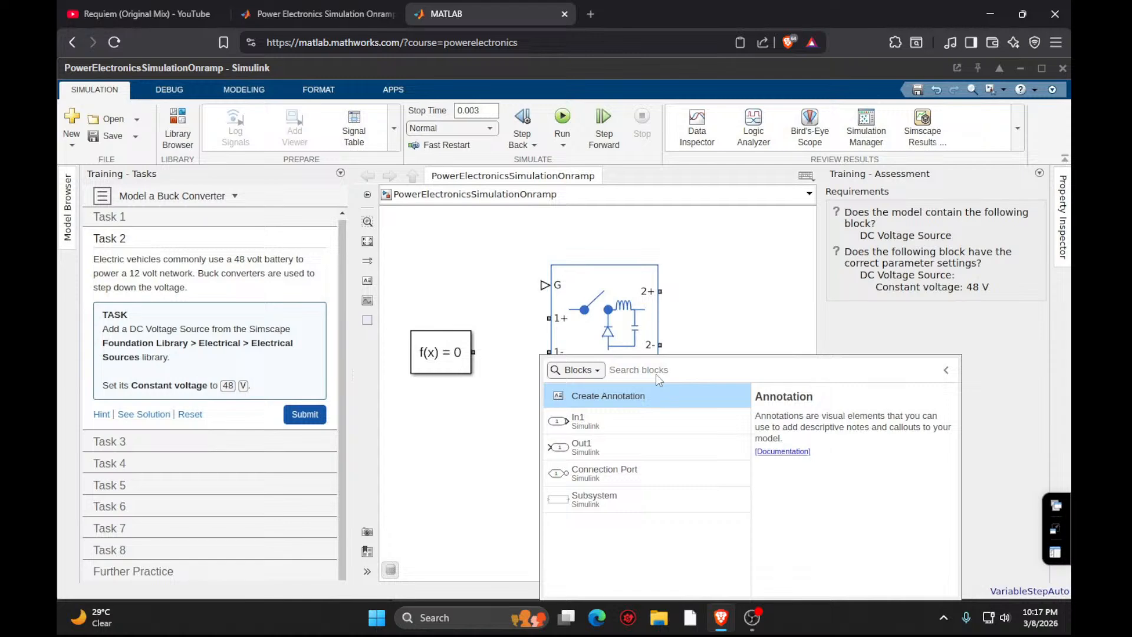
pyautogui.write('dc vol')
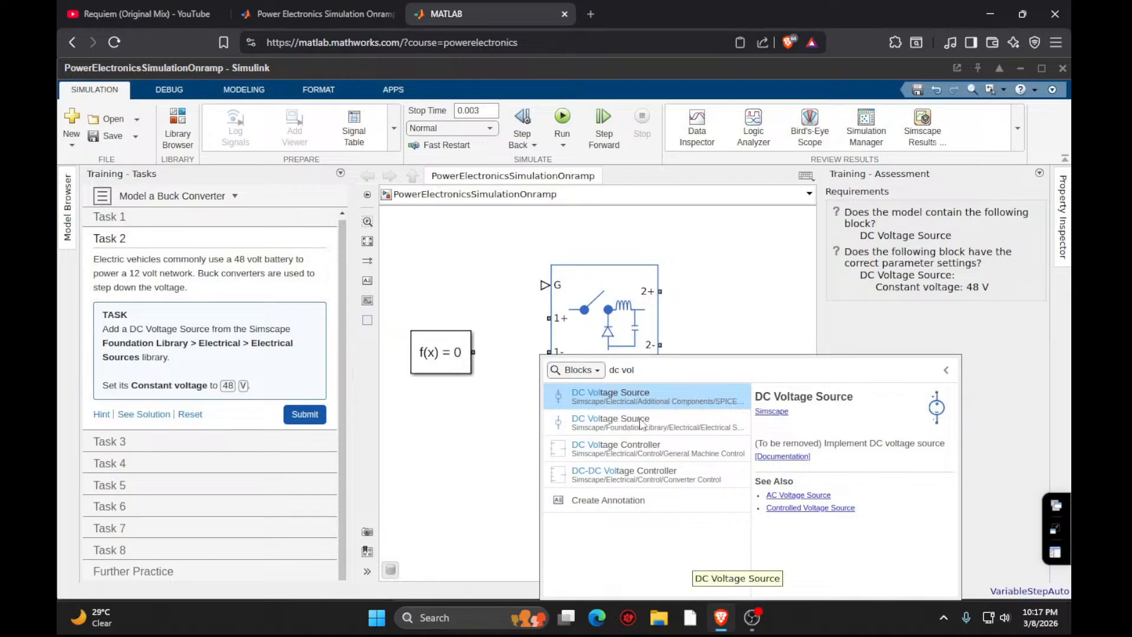
pyautogui.click(660, 401)
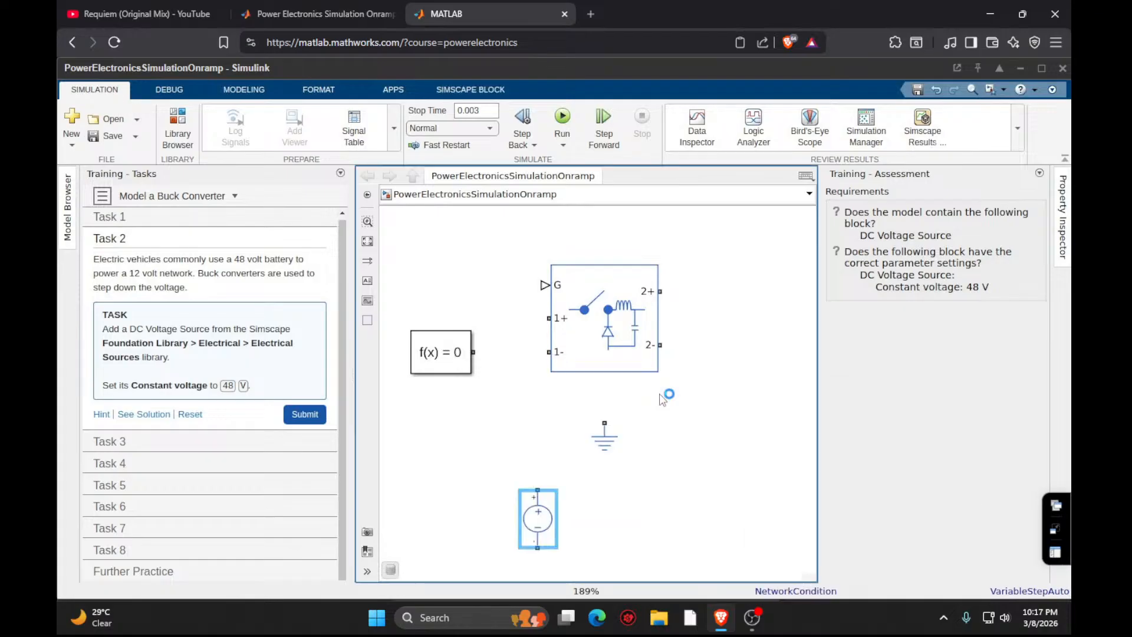
pyautogui.moveTo(517, 487); pyautogui.dragTo(499, 471)
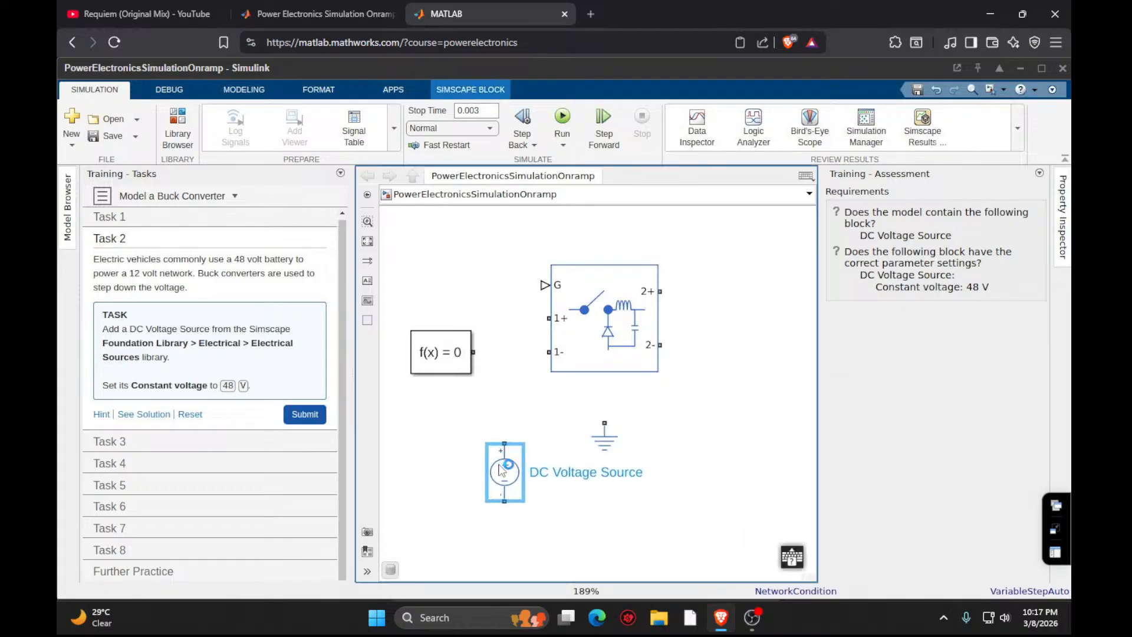
# Set the SPICE DC Voltage Source's constant DC value to 48 V and close its parameters.
pyautogui.doubleClick(501, 472)
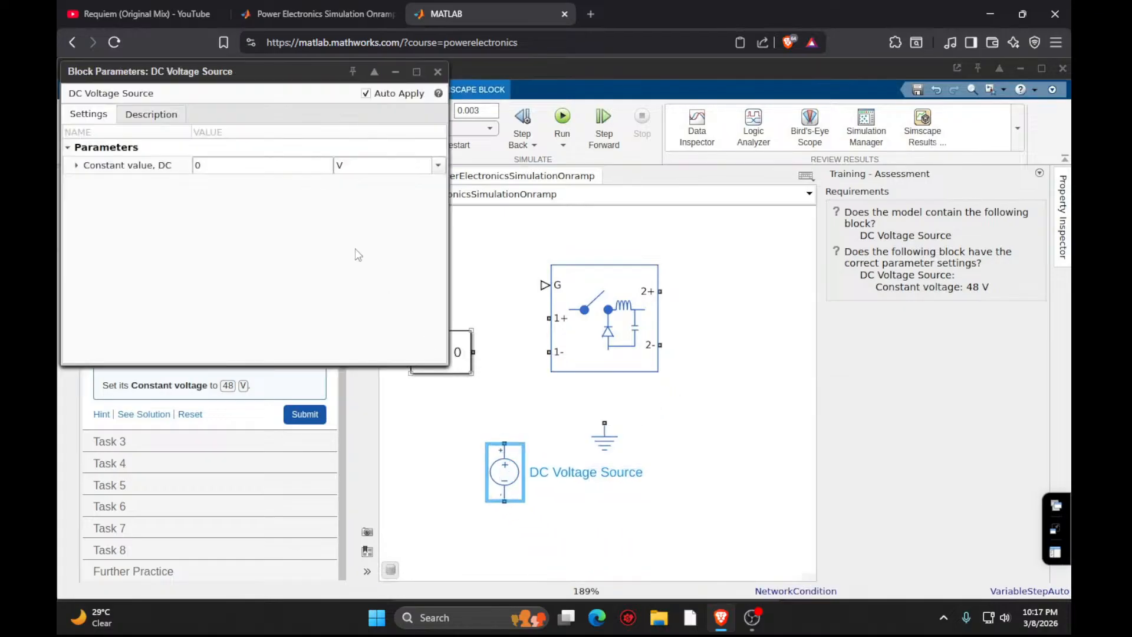
pyautogui.click(242, 160)
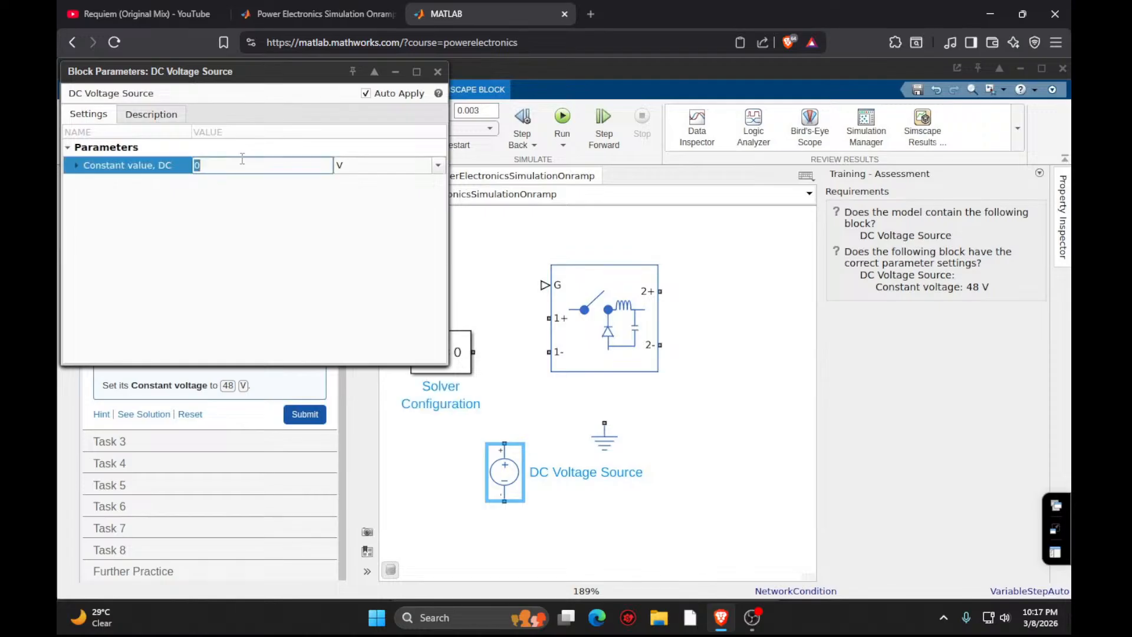
pyautogui.write('48 v')
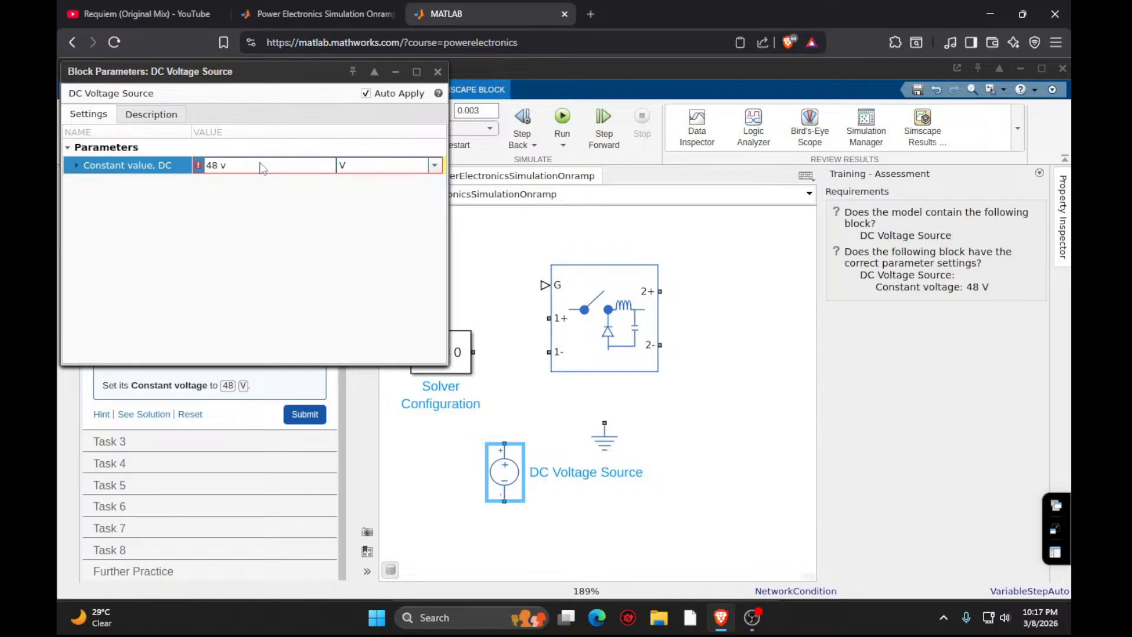
pyautogui.click(262, 166)
pyautogui.click(261, 164)
pyautogui.press('BackSpace')
pyautogui.press('BackSpace')
pyautogui.press('Return')
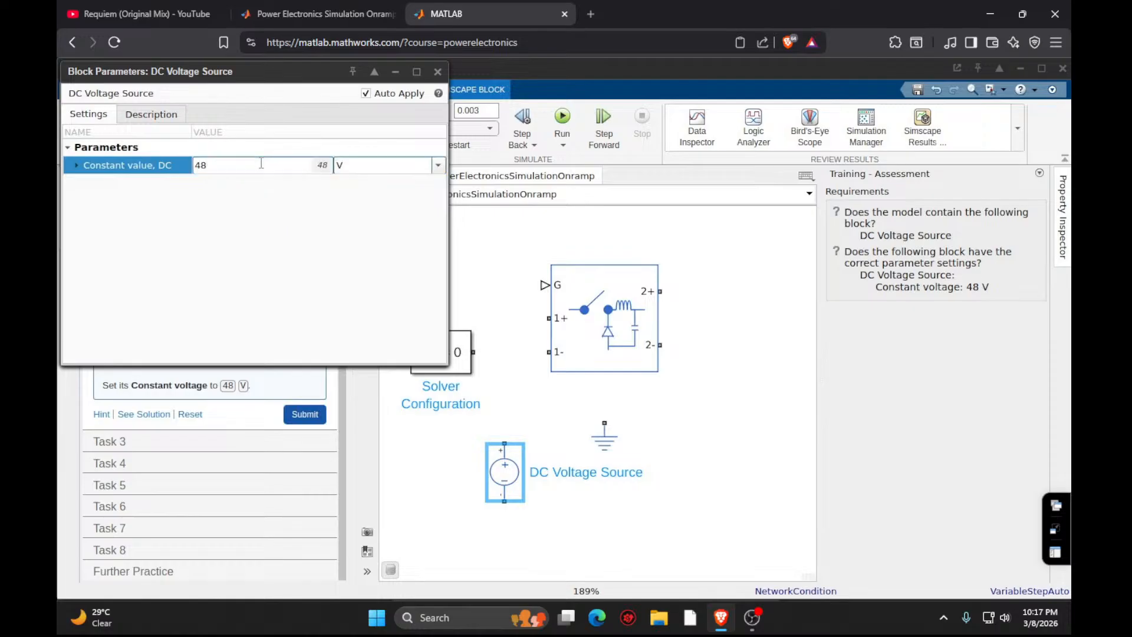
pyautogui.click(439, 72)
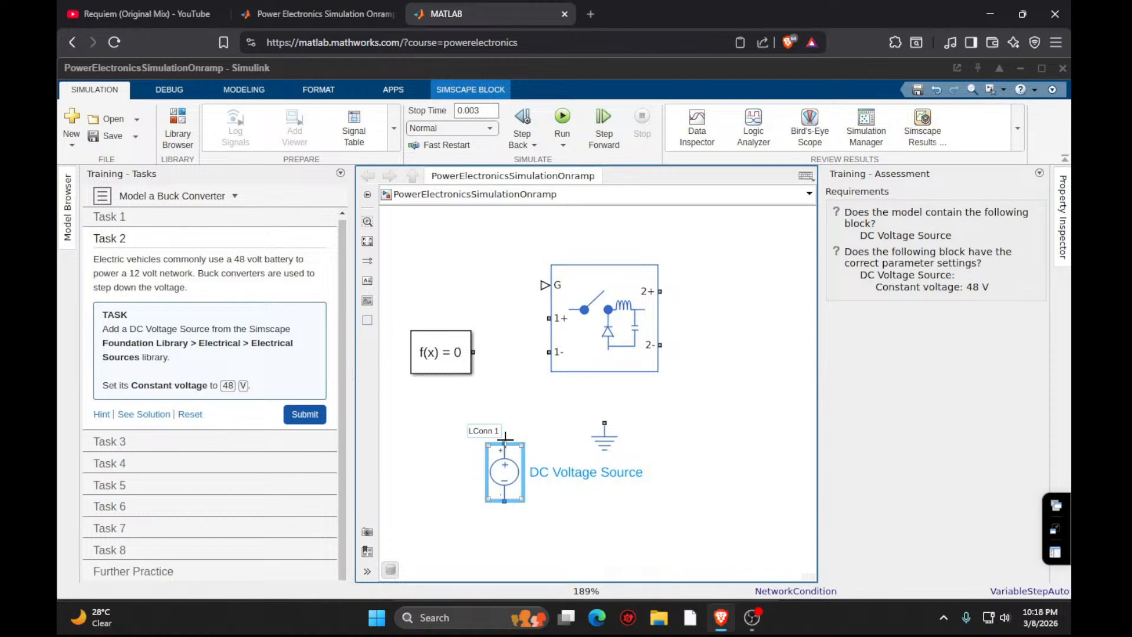
# Submit Task 2 for assessment, dismiss the notification, and delete the SPICE DC Voltage Source from the model.
pyautogui.click(305, 415)
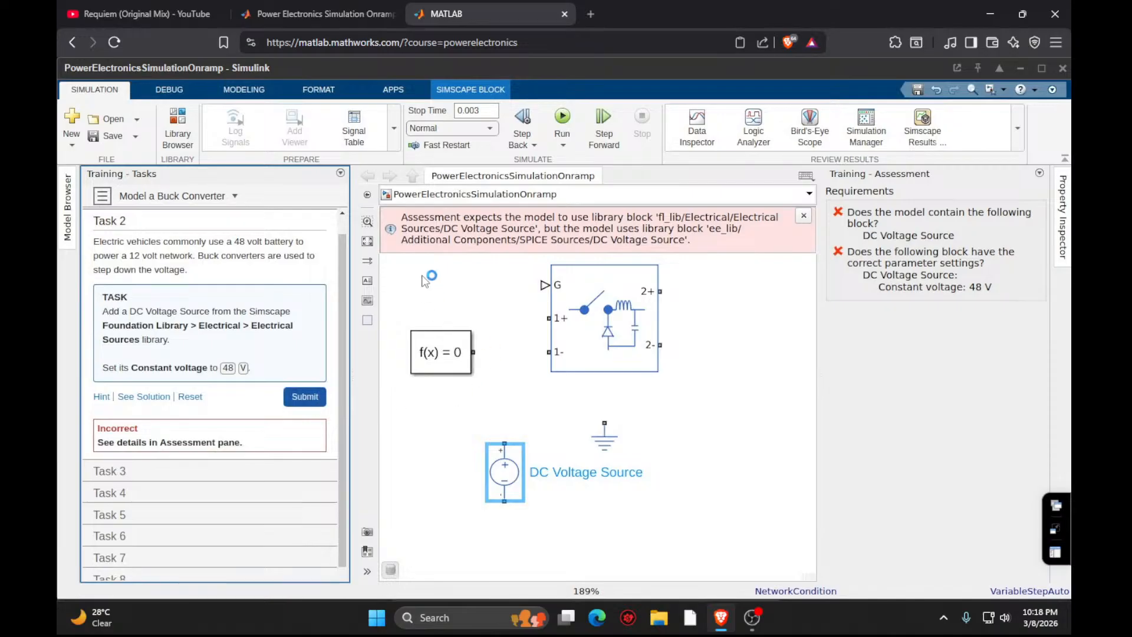
pyautogui.click(804, 215)
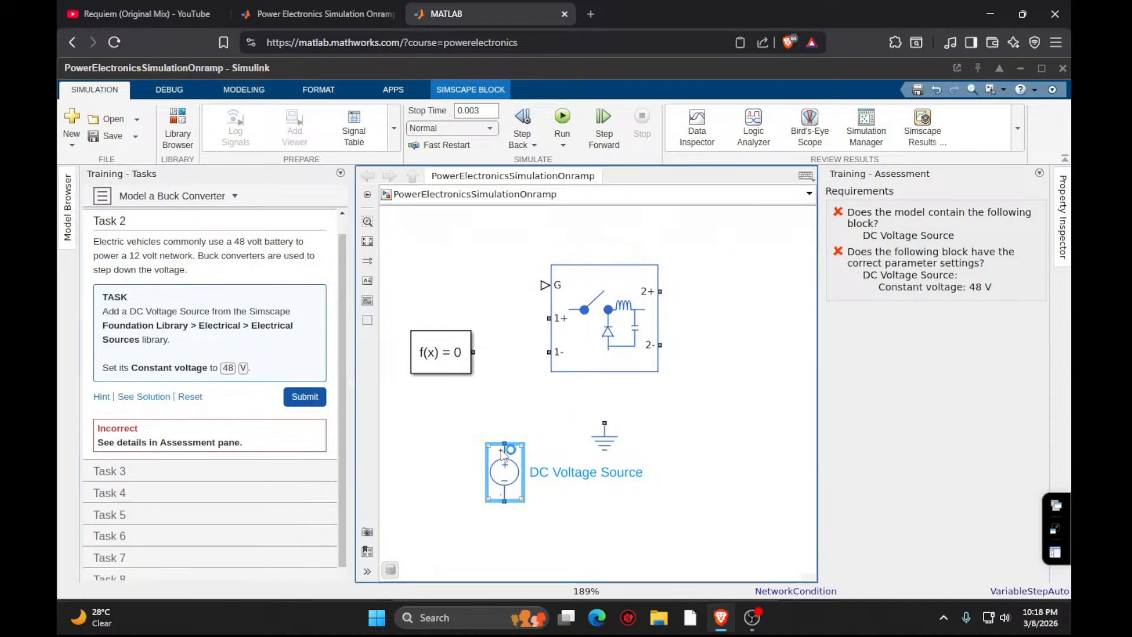
pyautogui.press('Delete')
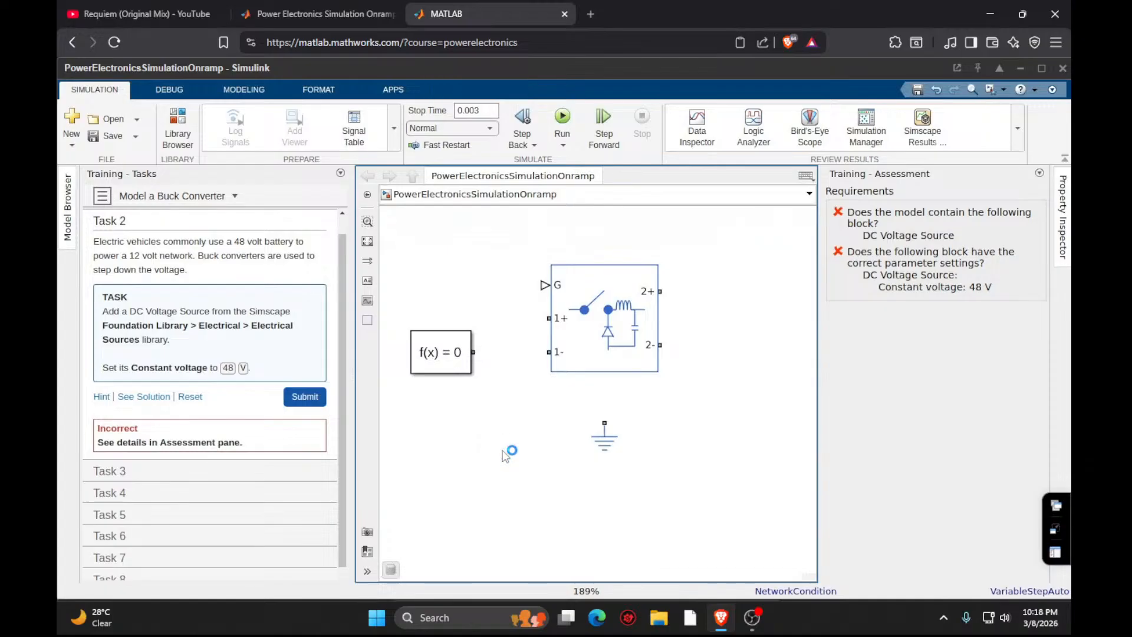
# Add a DC Voltage Source from the Simscape Foundation Library's Electrical Sources below the Solver Configuration block.
pyautogui.doubleClick(505, 457)
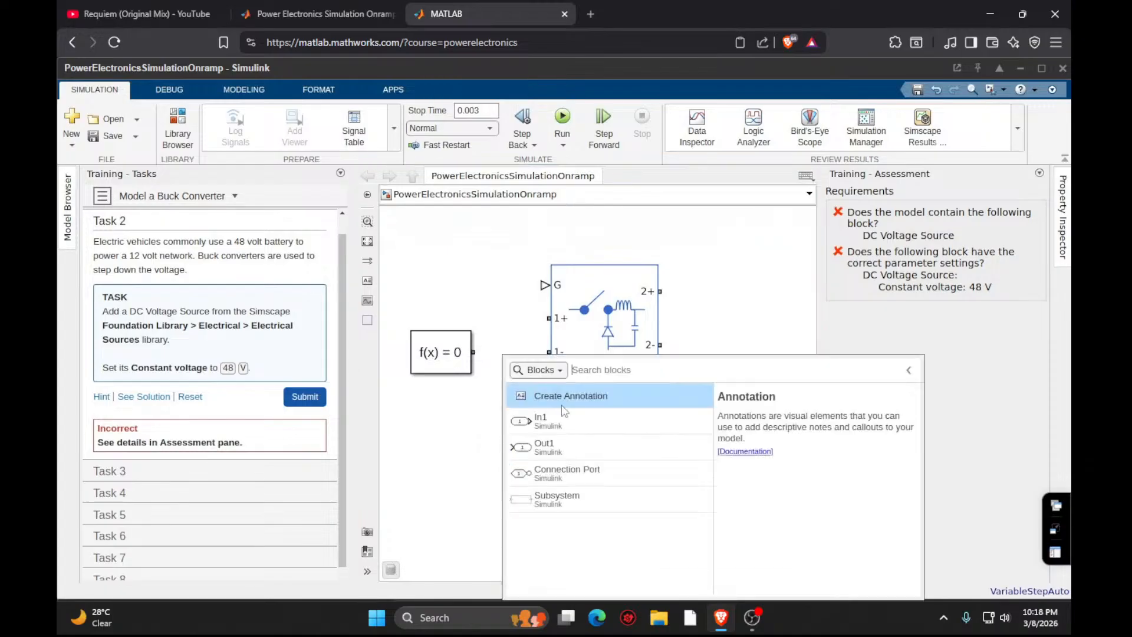
pyautogui.write('dcv')
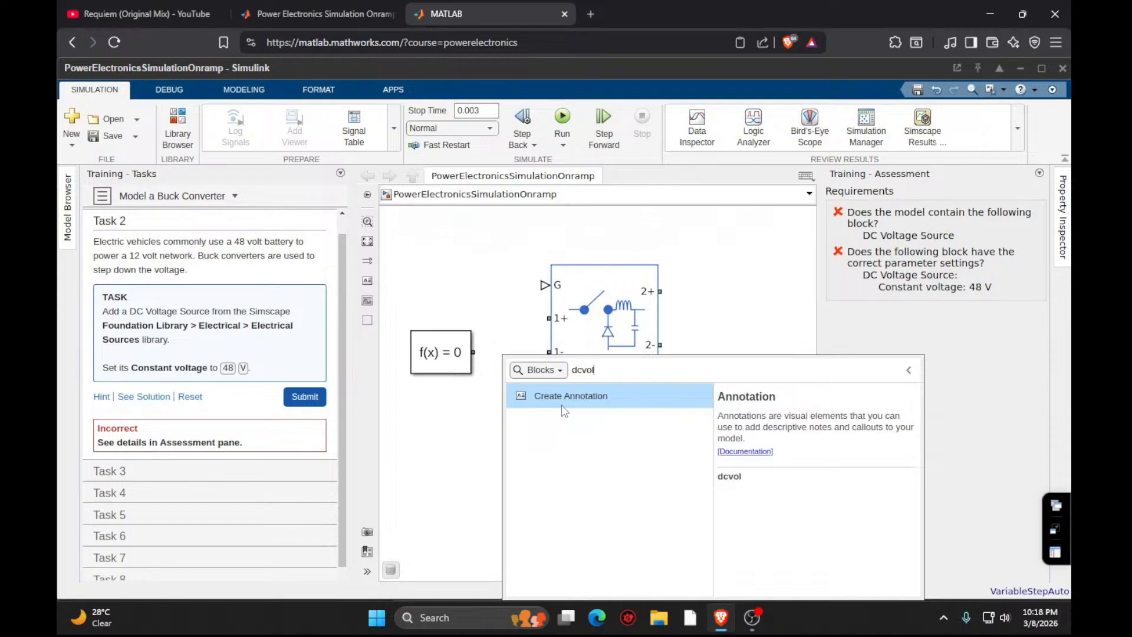
pyautogui.write('ol')
pyautogui.press('BackSpace')
pyautogui.press('BackSpace')
pyautogui.press('BackSpace')
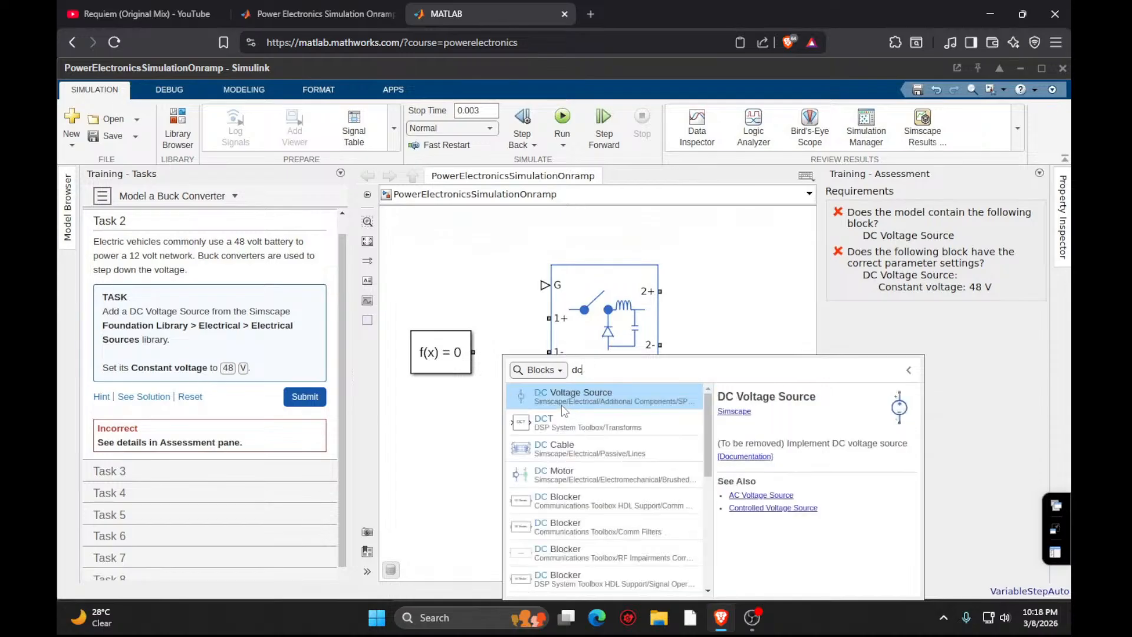
pyautogui.write('vol')
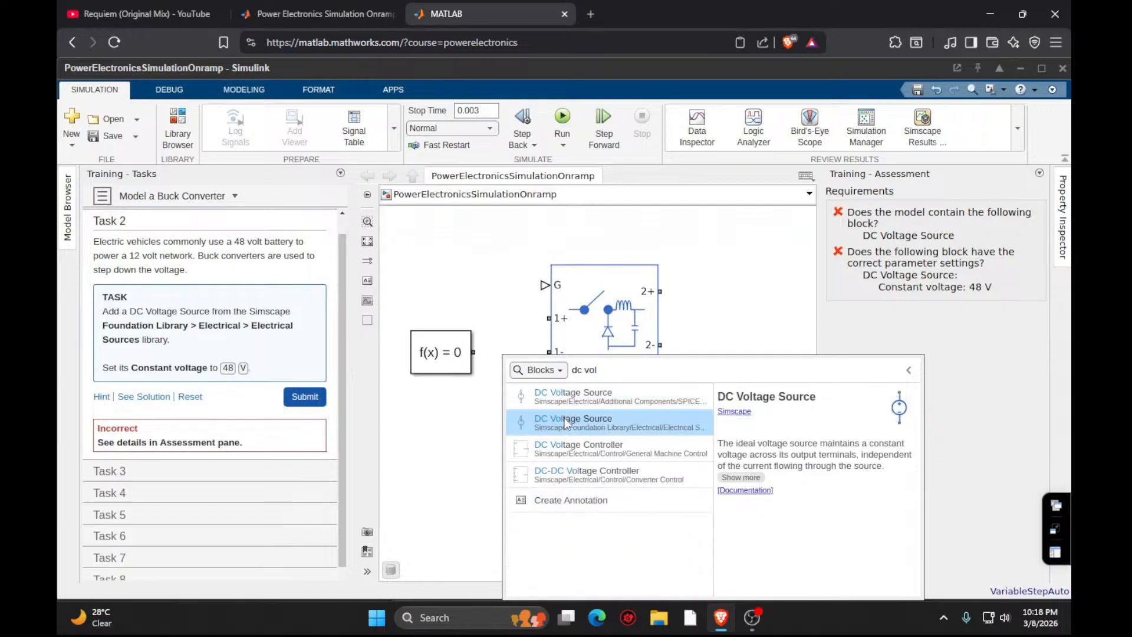
pyautogui.click(565, 422)
# Set the DC Voltage Source's constant voltage to 48 V, submit Task 2, and proceed to Task 3.
pyautogui.doubleClick(506, 455)
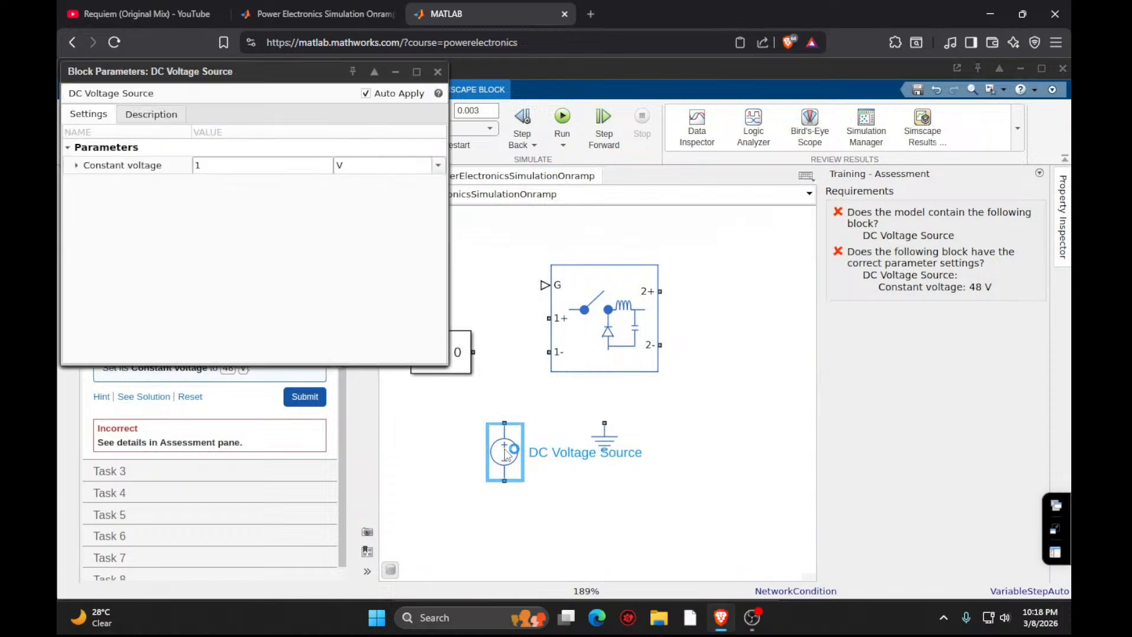
pyautogui.click(250, 161)
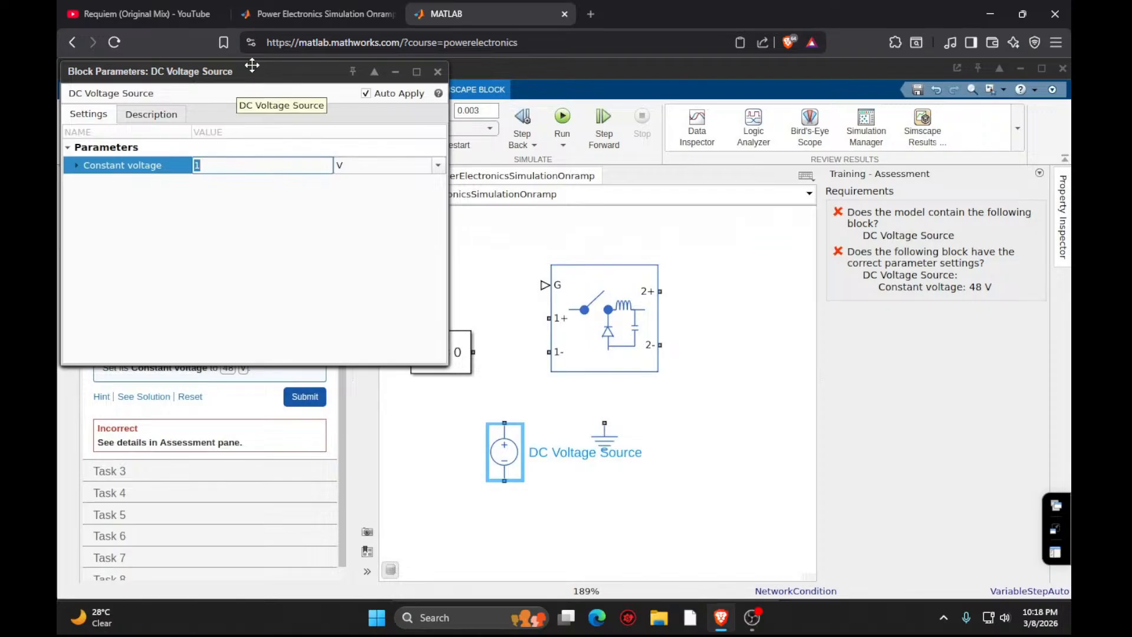
pyautogui.click(262, 164)
pyautogui.press('BackSpace')
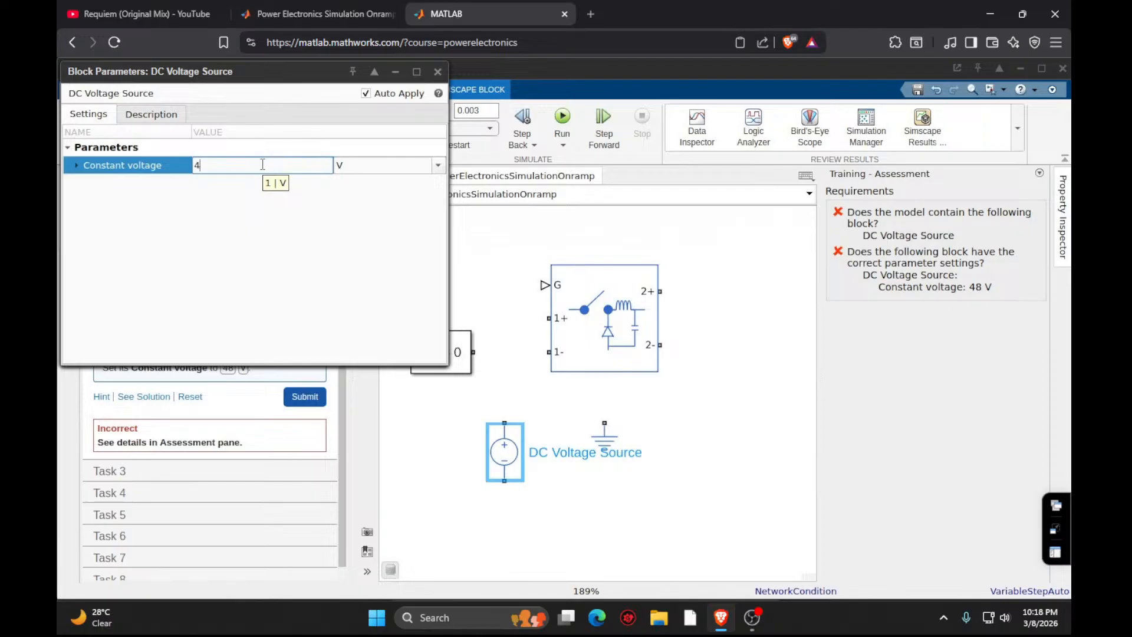
pyautogui.press('Return')
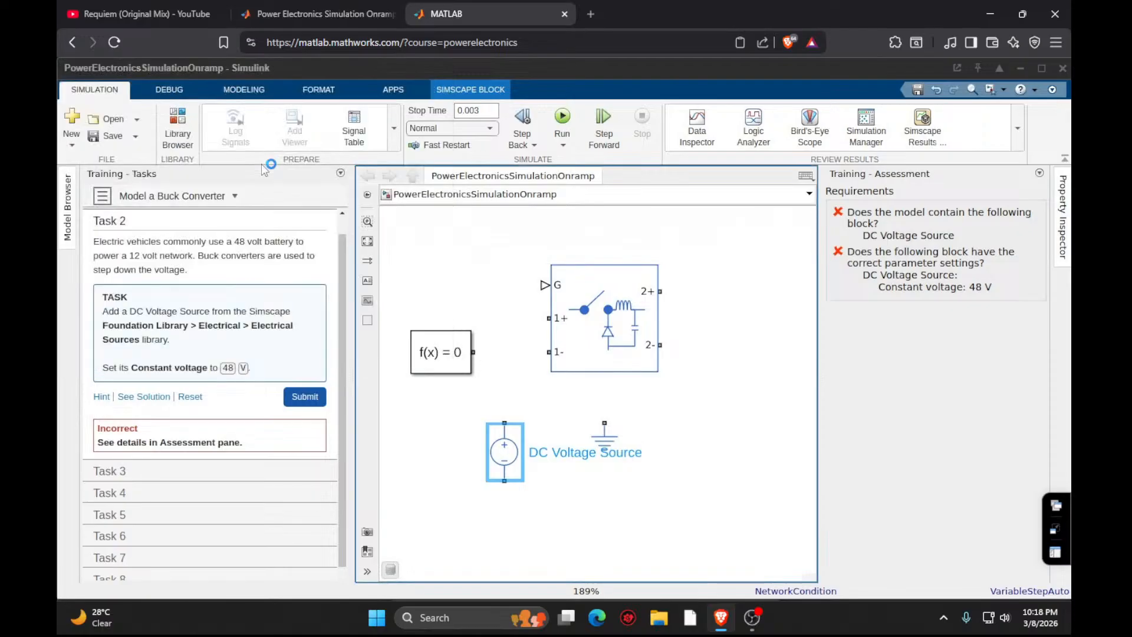
pyautogui.click(303, 398)
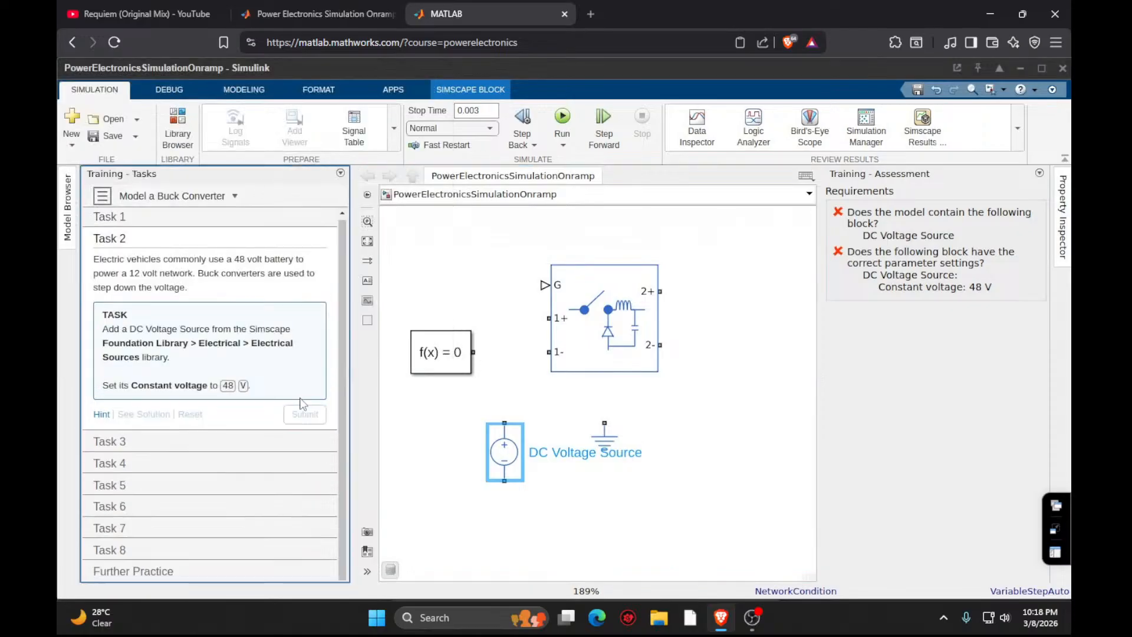
pyautogui.click(303, 401)
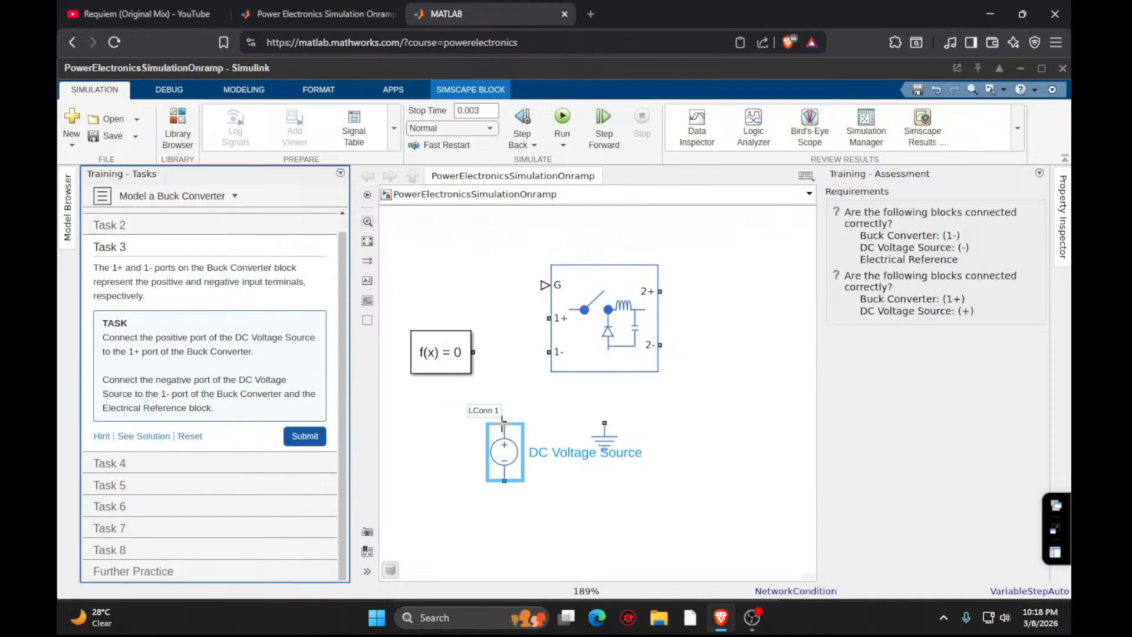
# Connect the DC Voltage Source's positive port to 1+, wire its negative port and the Electrical Reference to 1-, and submit Task 3.
pyautogui.moveTo(504, 420); pyautogui.dragTo(552, 318)
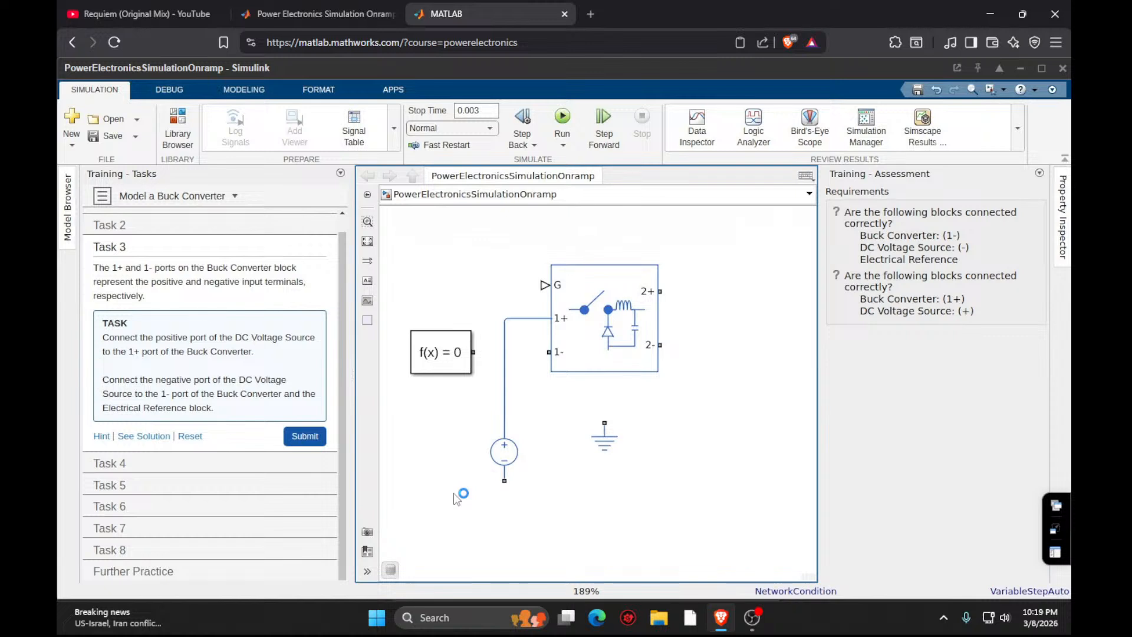
pyautogui.click(508, 477)
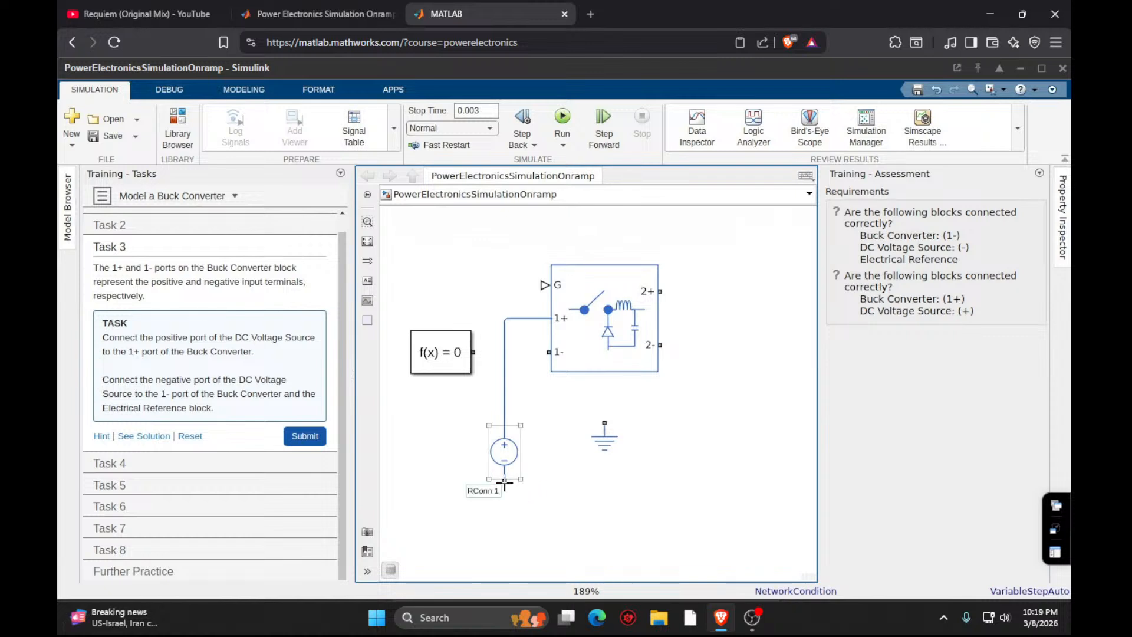
pyautogui.moveTo(505, 483); pyautogui.dragTo(546, 349)
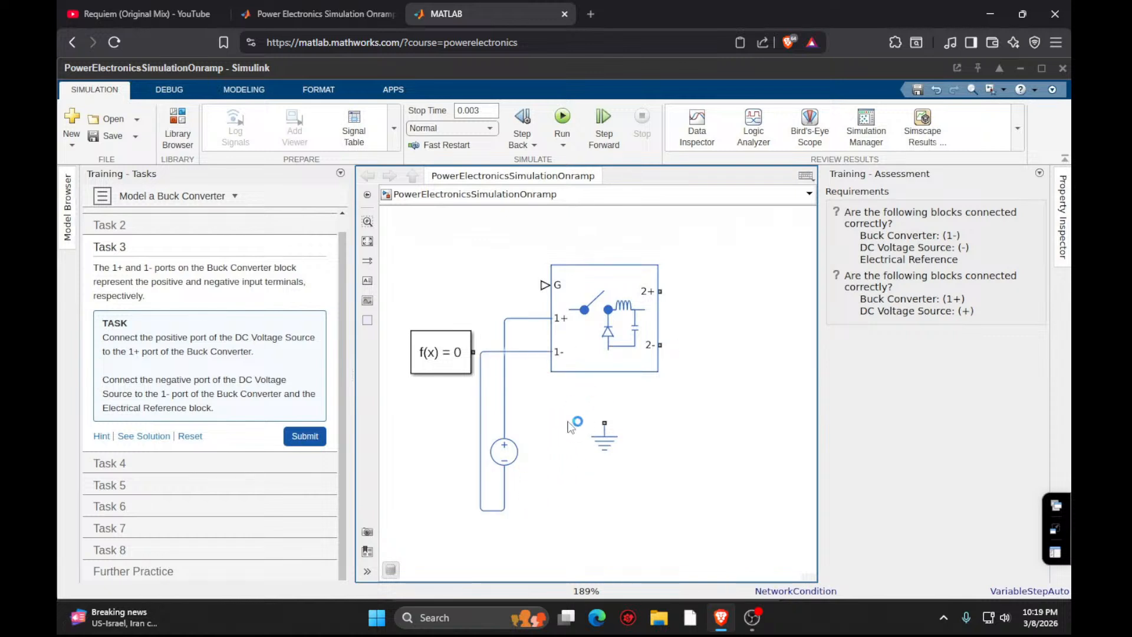
pyautogui.moveTo(604, 422); pyautogui.dragTo(532, 352)
pyautogui.click(305, 438)
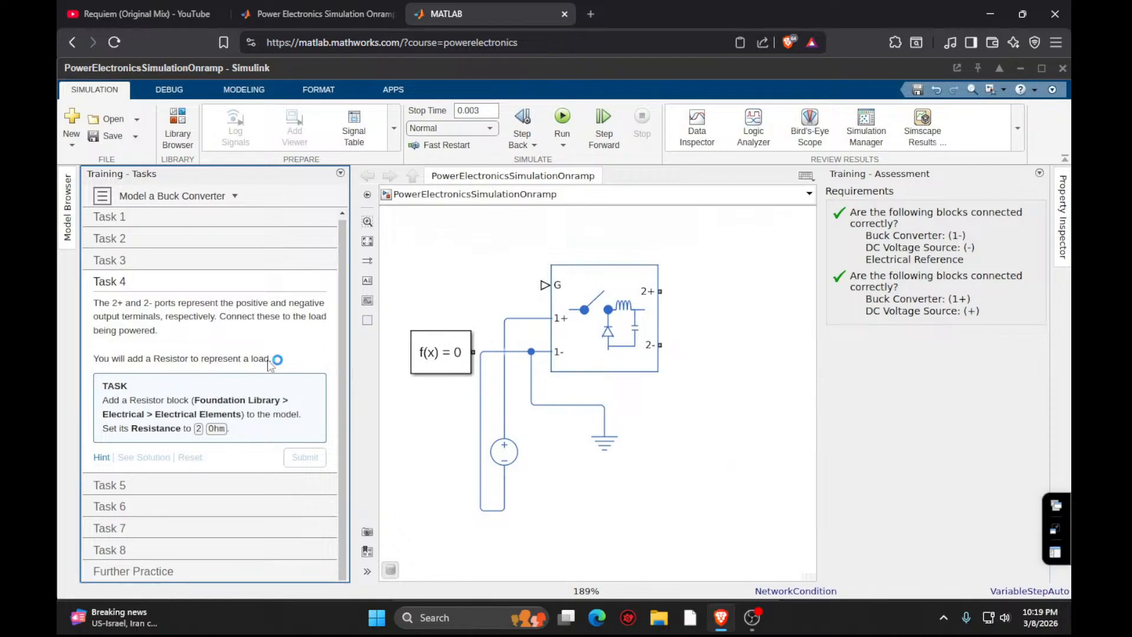
# Add a Resistor from the Simscape Foundation Library's Electrical Elements below the Electrical Reference.
pyautogui.doubleClick(612, 506)
pyautogui.write('resi')
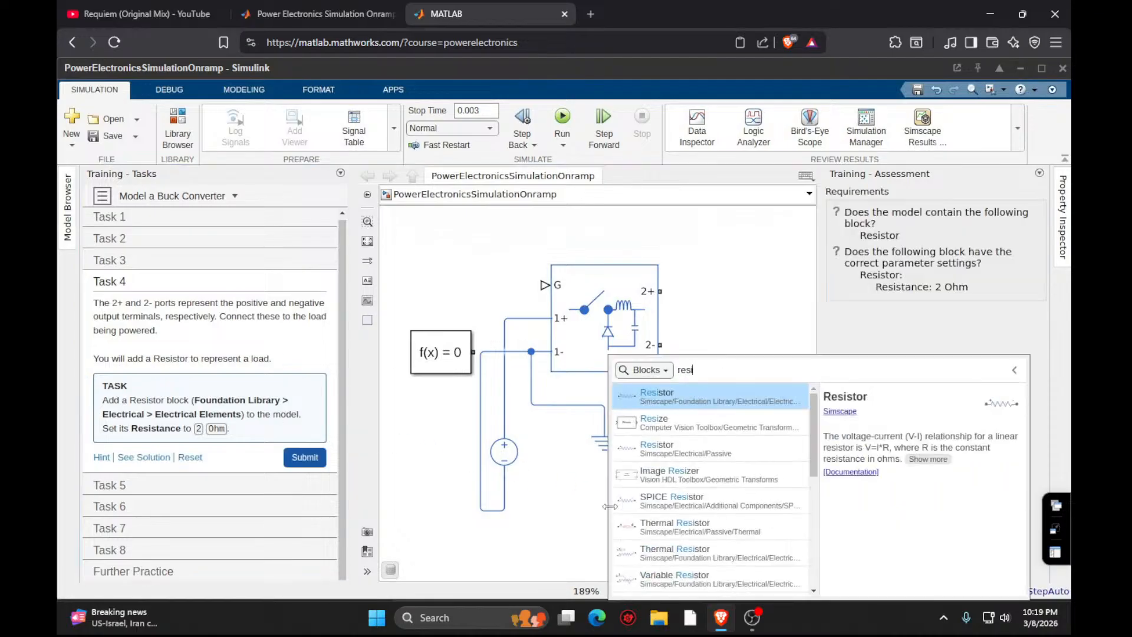
pyautogui.click(693, 396)
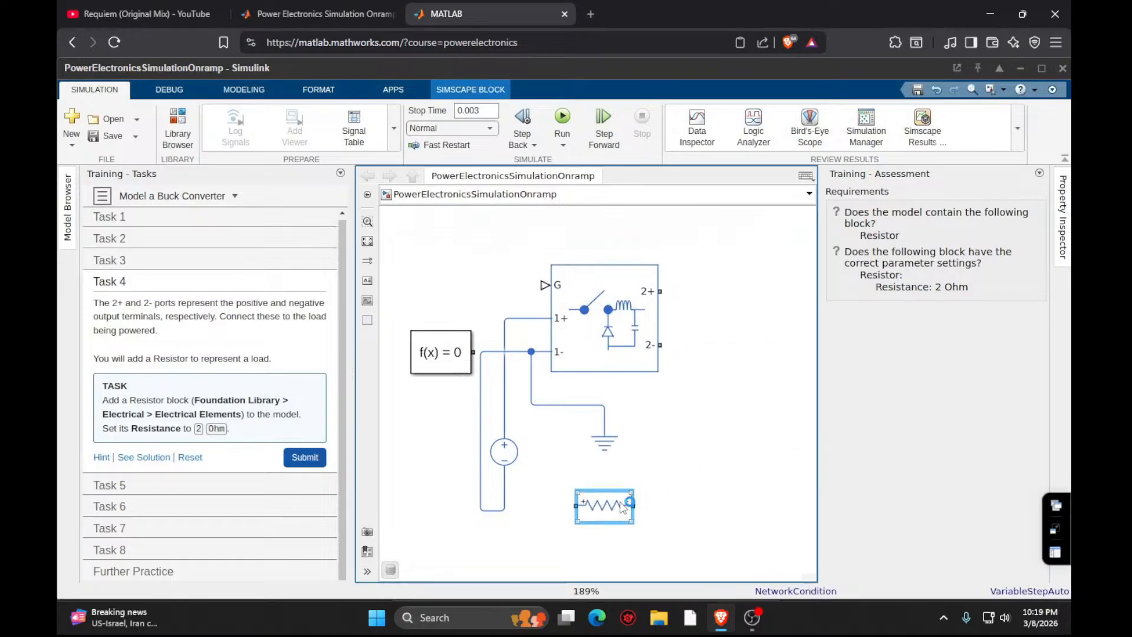
# Set the Resistor's resistance to 2 Ohm, submit Task 4, and proceed to Task 5.
pyautogui.doubleClick(626, 505)
pyautogui.click(273, 159)
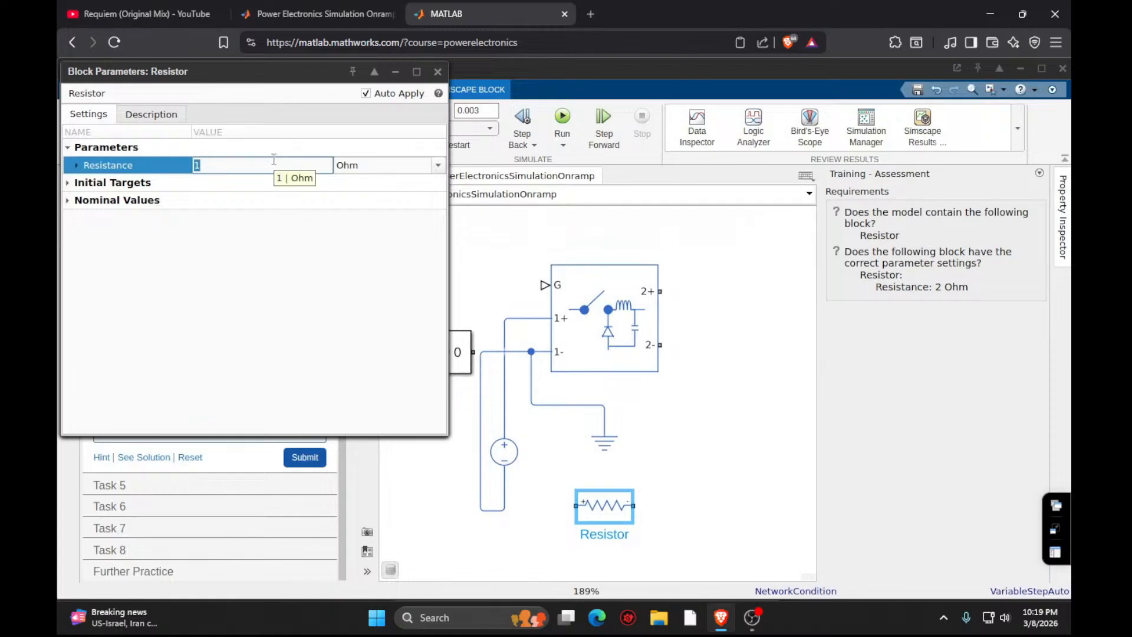
pyautogui.click(273, 160)
pyautogui.write('2')
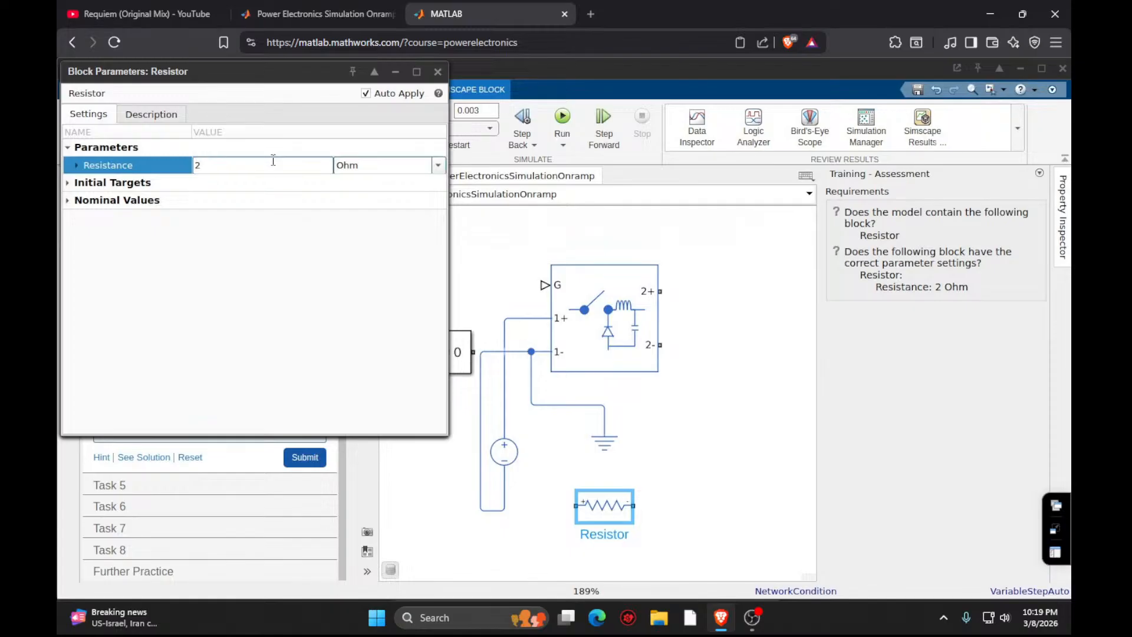
pyautogui.press('Return')
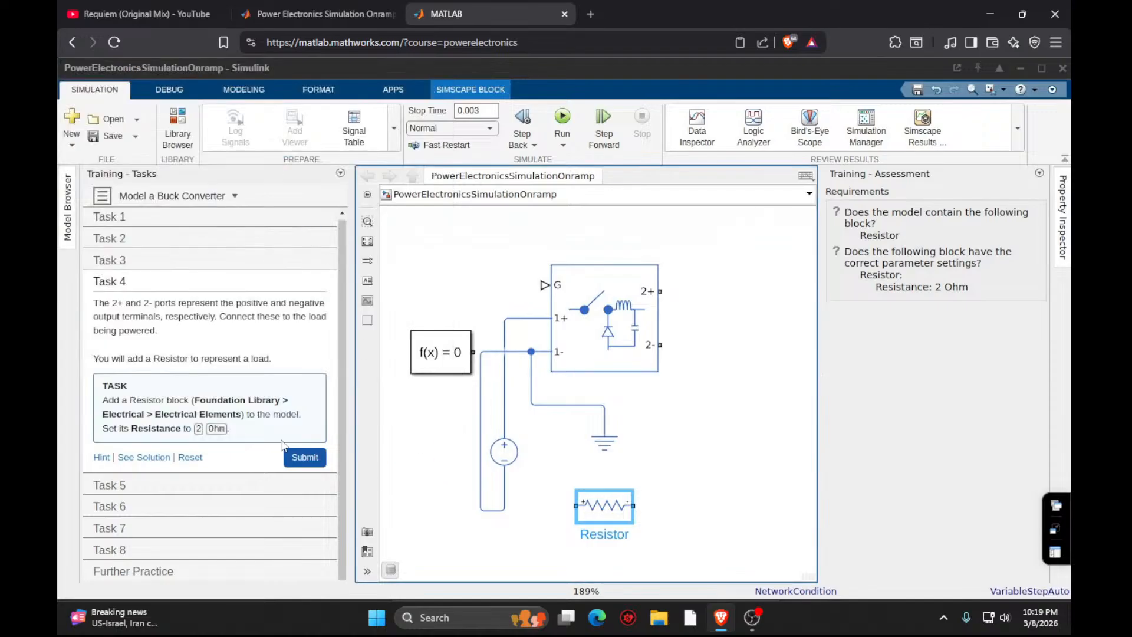
pyautogui.click(302, 454)
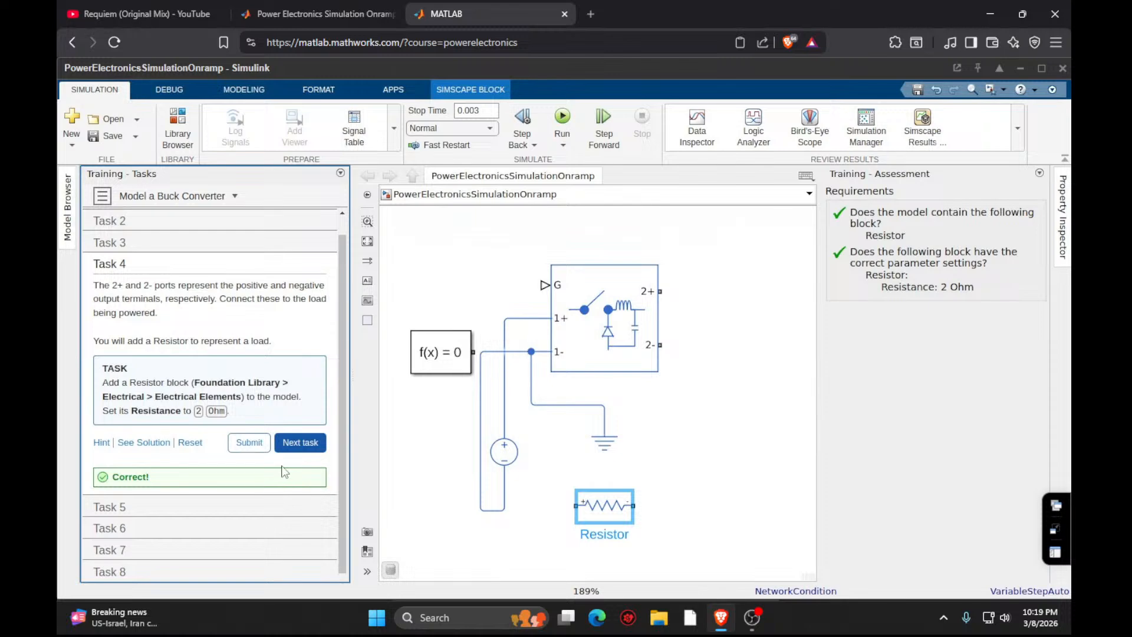
pyautogui.click(295, 448)
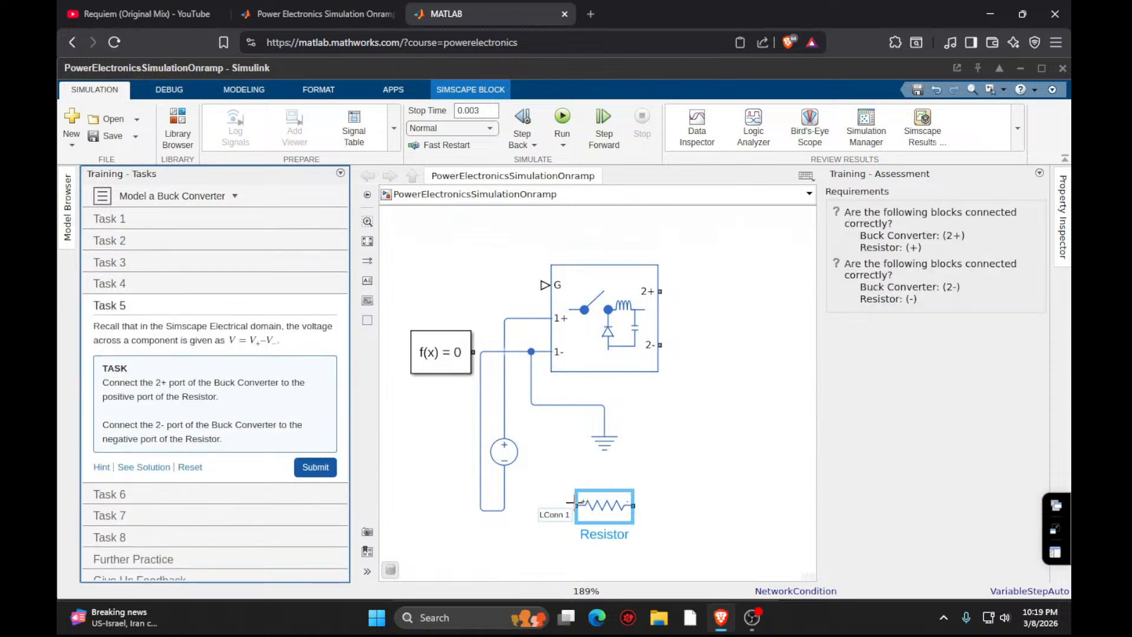
# Connect the Resistor's positive port to 2+ and negative port to 2-, and place it flipped horizontally beside the Buck Converter's output side.
pyautogui.moveTo(572, 501); pyautogui.dragTo(660, 291)
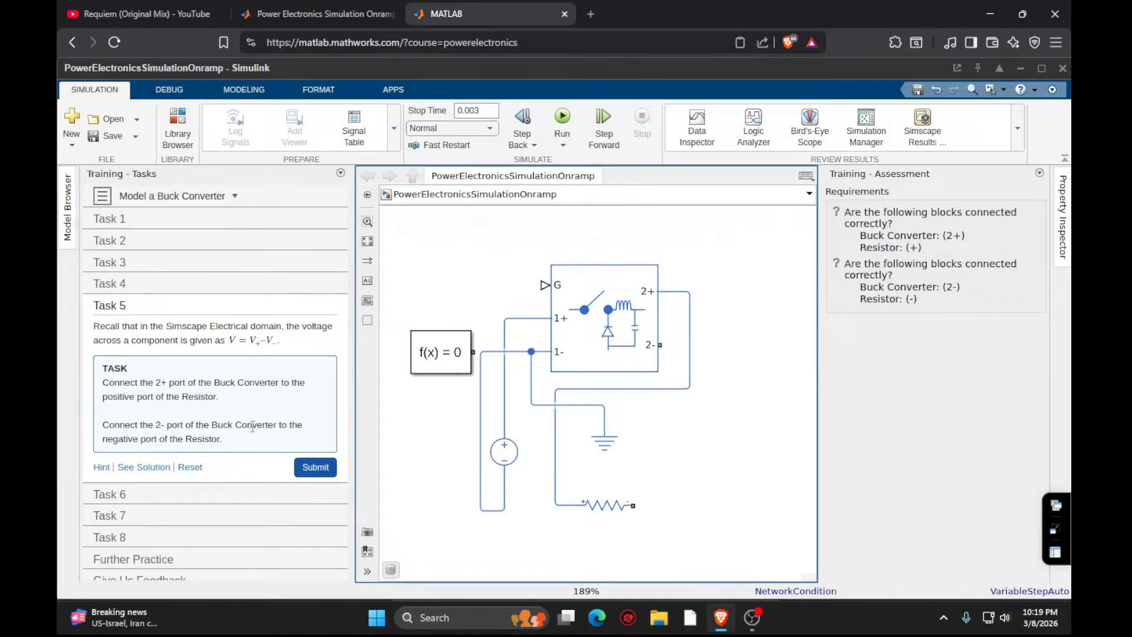
pyautogui.moveTo(633, 505); pyautogui.dragTo(660, 345)
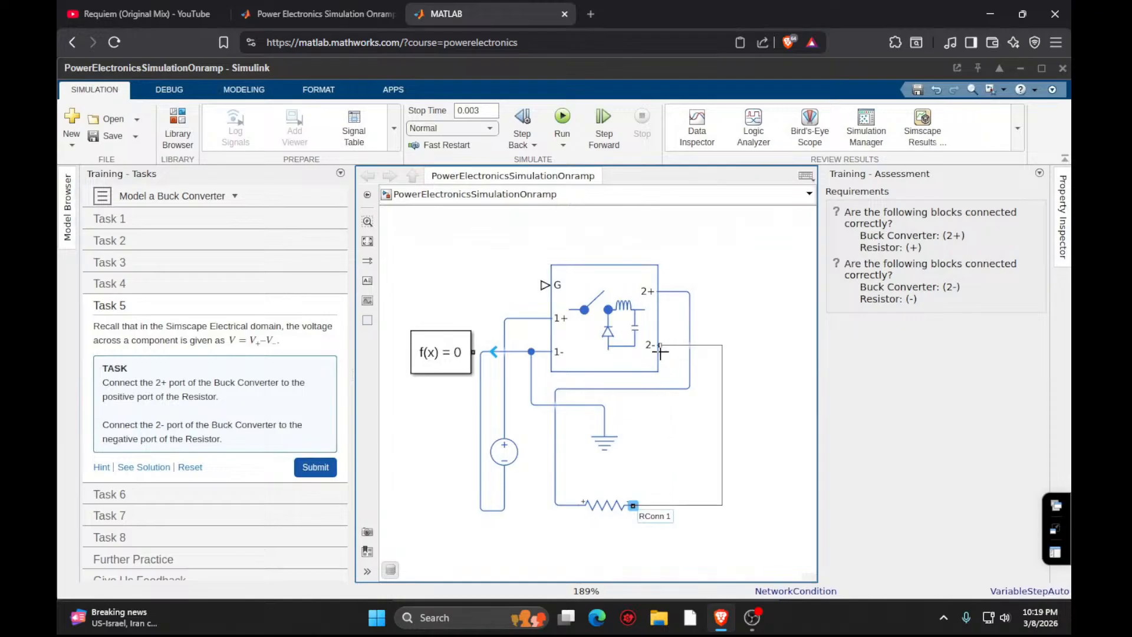
pyautogui.click(597, 509)
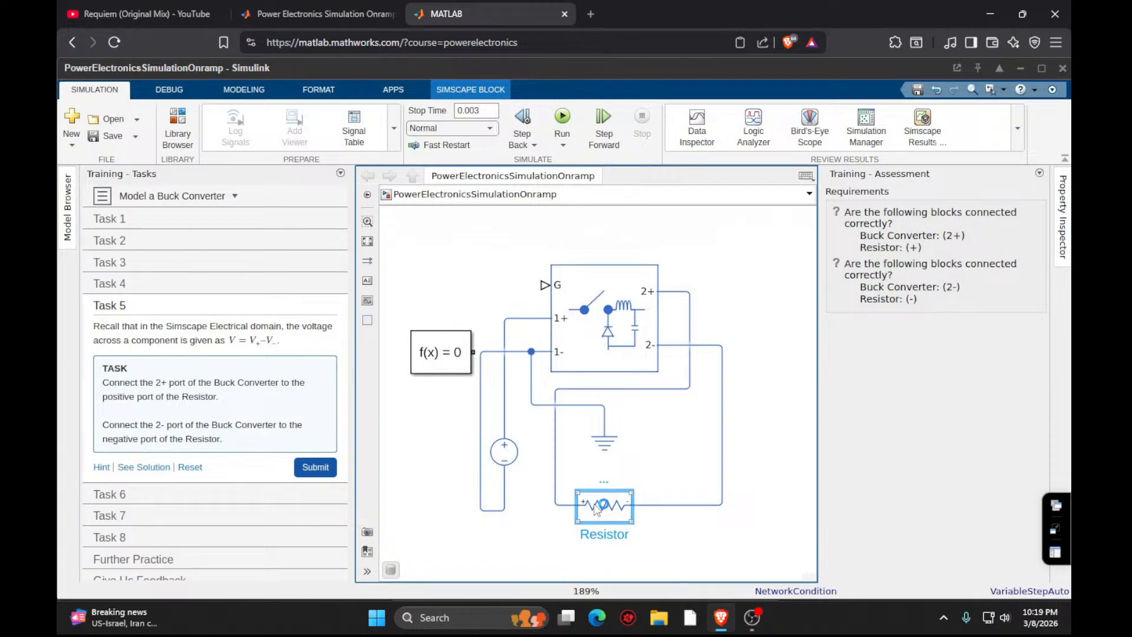
pyautogui.hotkey('ctrl', 'i')
pyautogui.moveTo(596, 508); pyautogui.dragTo(732, 371)
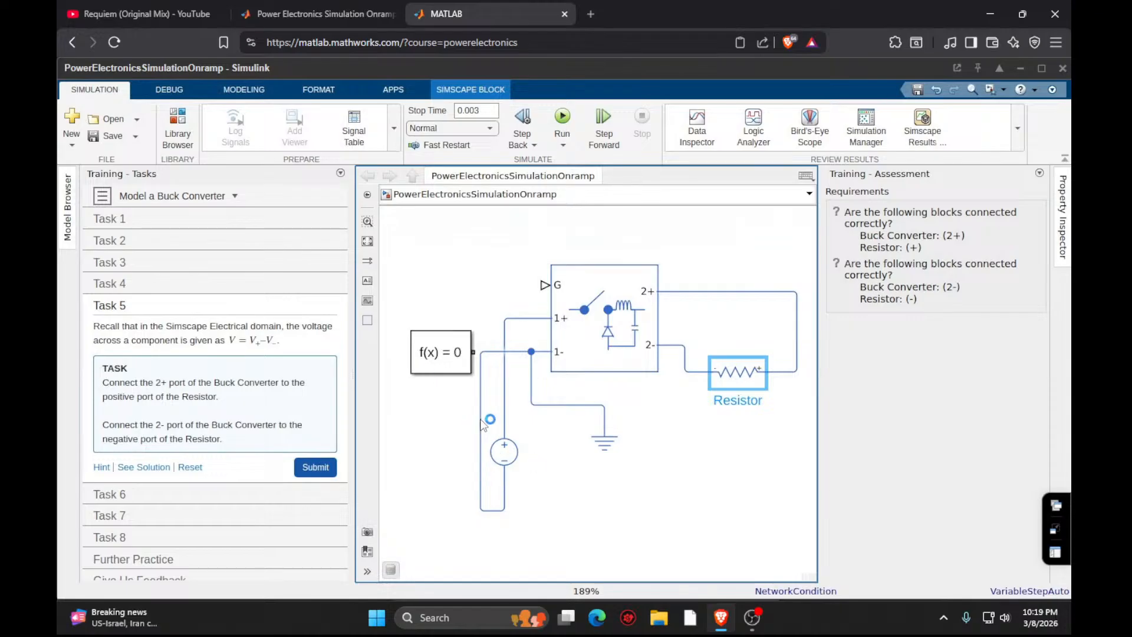
# Reroute the DC Voltage Source's negative wire to the other side of the source, submit Task 5, and proceed to Task 6.
pyautogui.moveTo(480, 425); pyautogui.dragTo(526, 424)
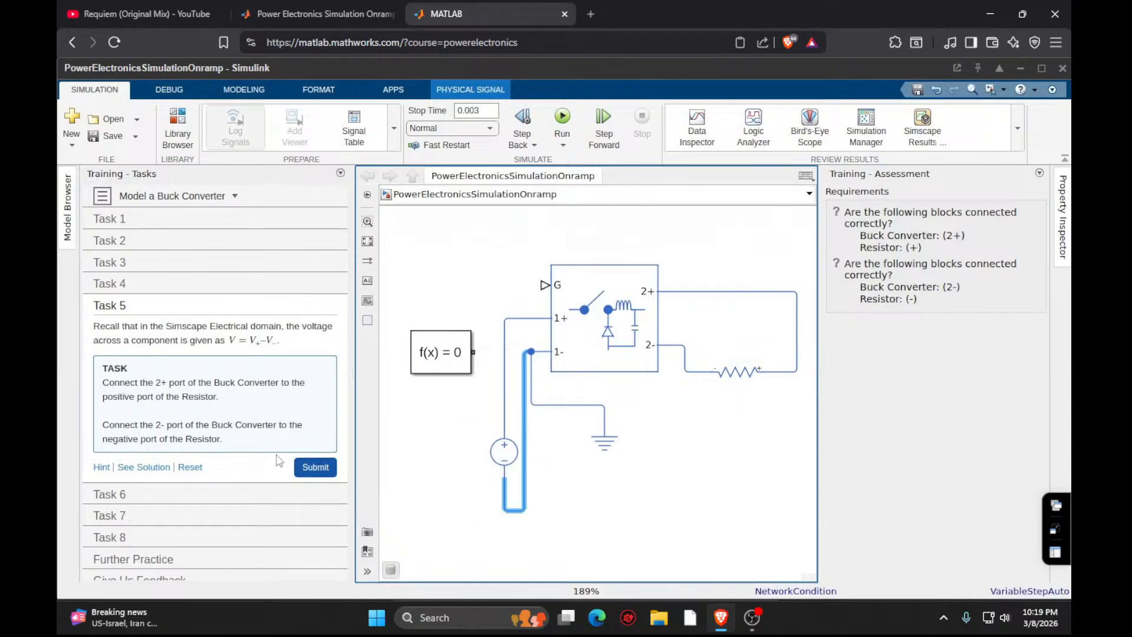
pyautogui.click(310, 466)
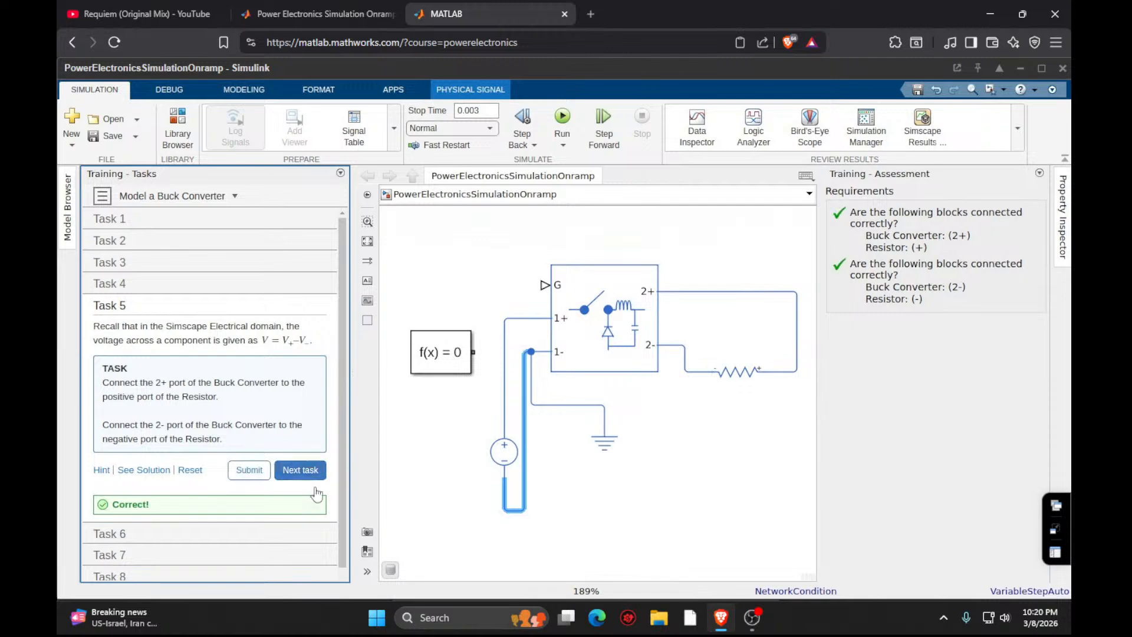
pyautogui.click(312, 472)
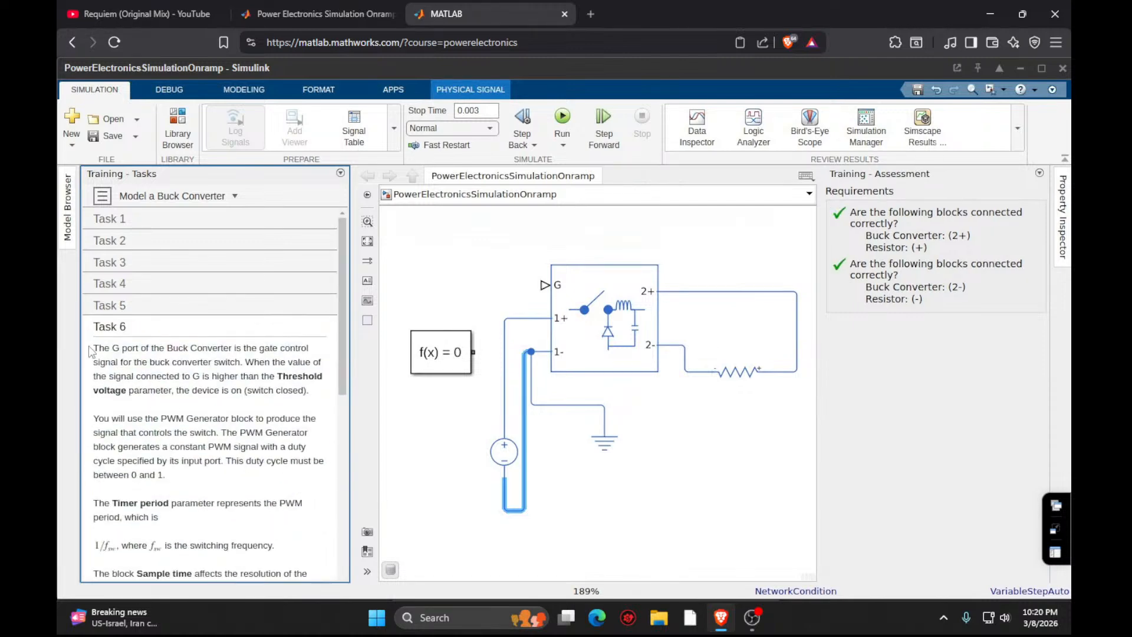
# Add a Simulink Constant block in the empty area below the Resistor, as listed in Task 6.
pyautogui.scroll(-8, 104, 386)
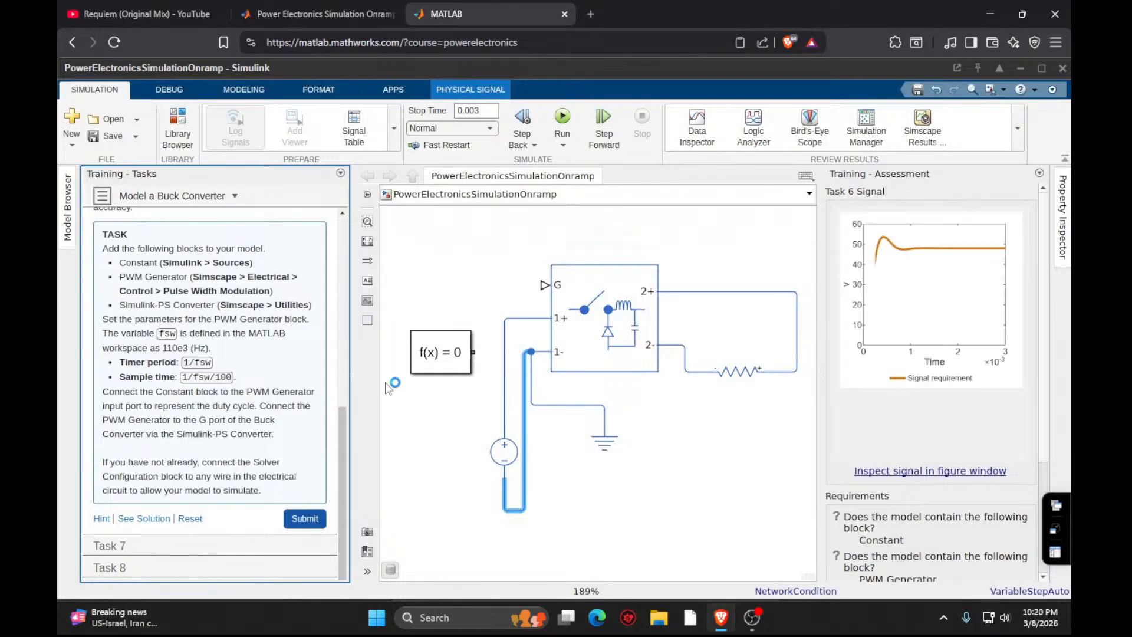
pyautogui.doubleClick(677, 498)
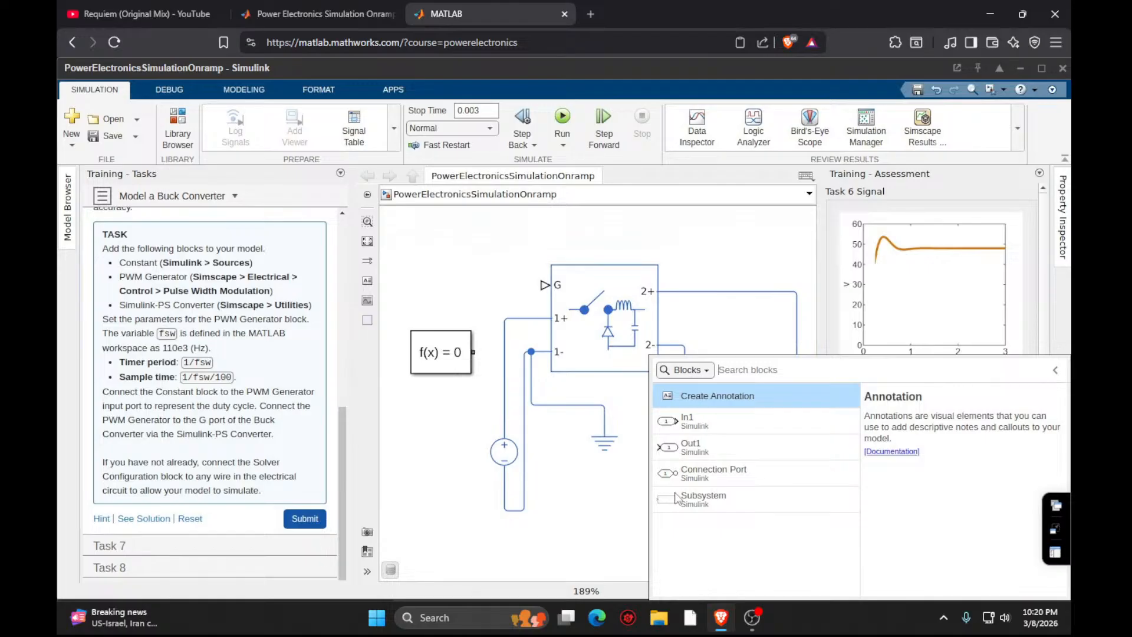
pyautogui.write('cons')
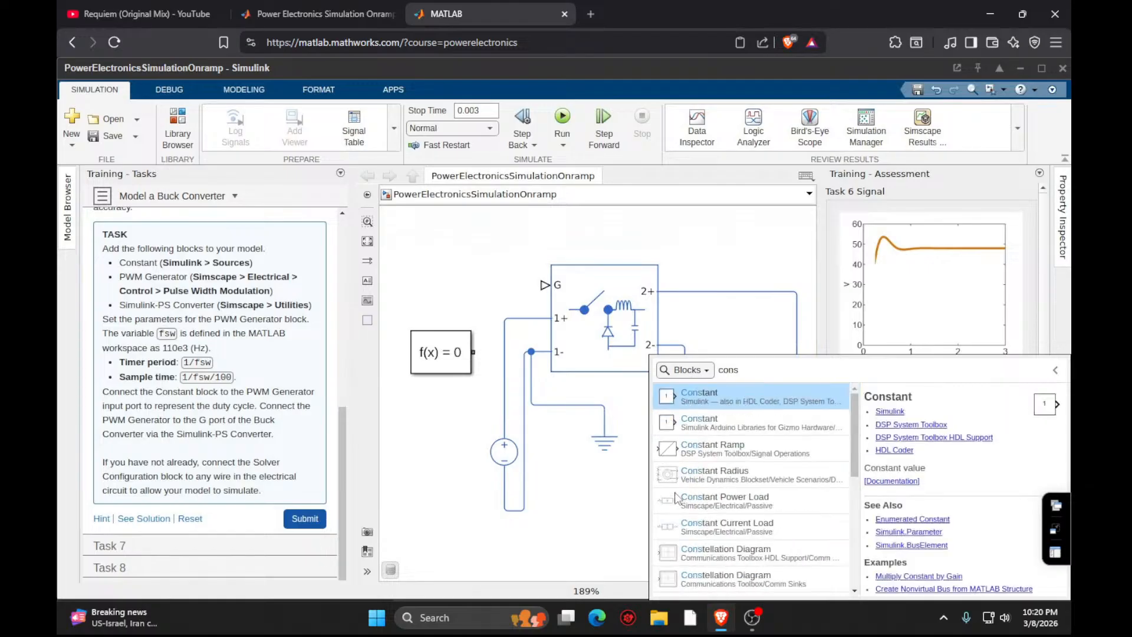
pyautogui.click(738, 394)
# Add a PWM Generator from Simscape Electrical's Pulse Width Modulation library below the Electrical Reference.
pyautogui.doubleClick(613, 533)
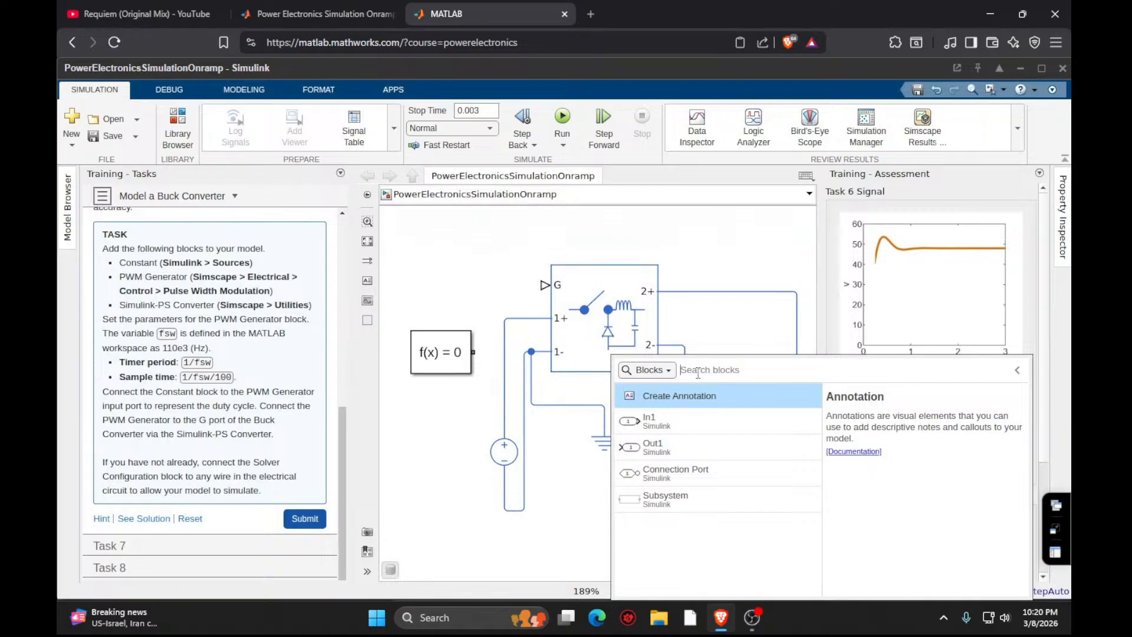
pyautogui.write('pwm')
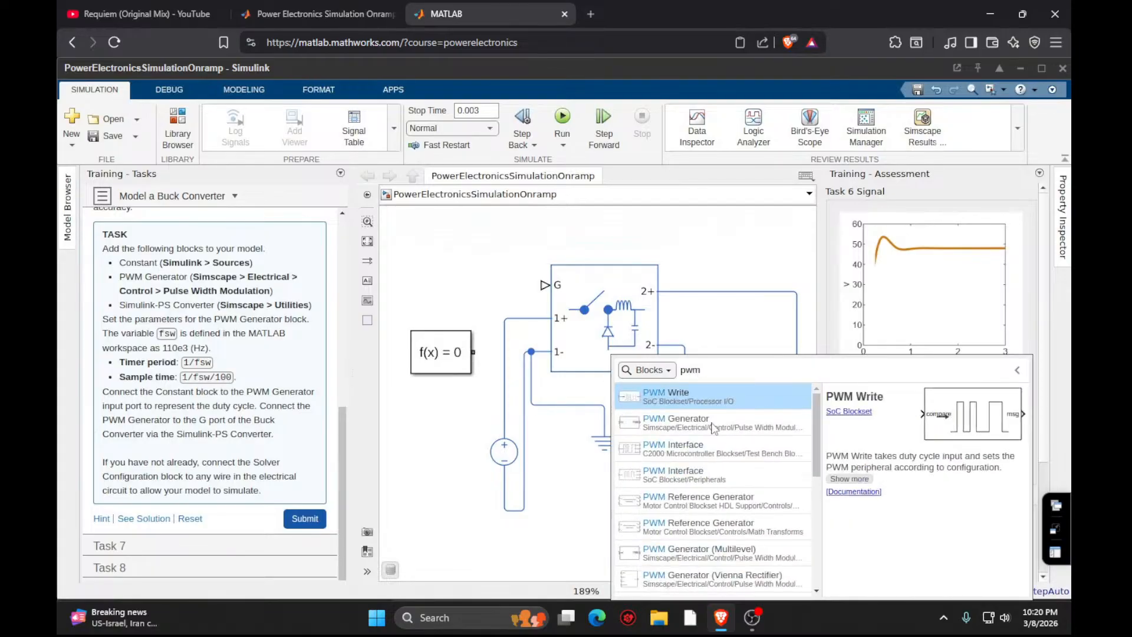
pyautogui.press('Down')
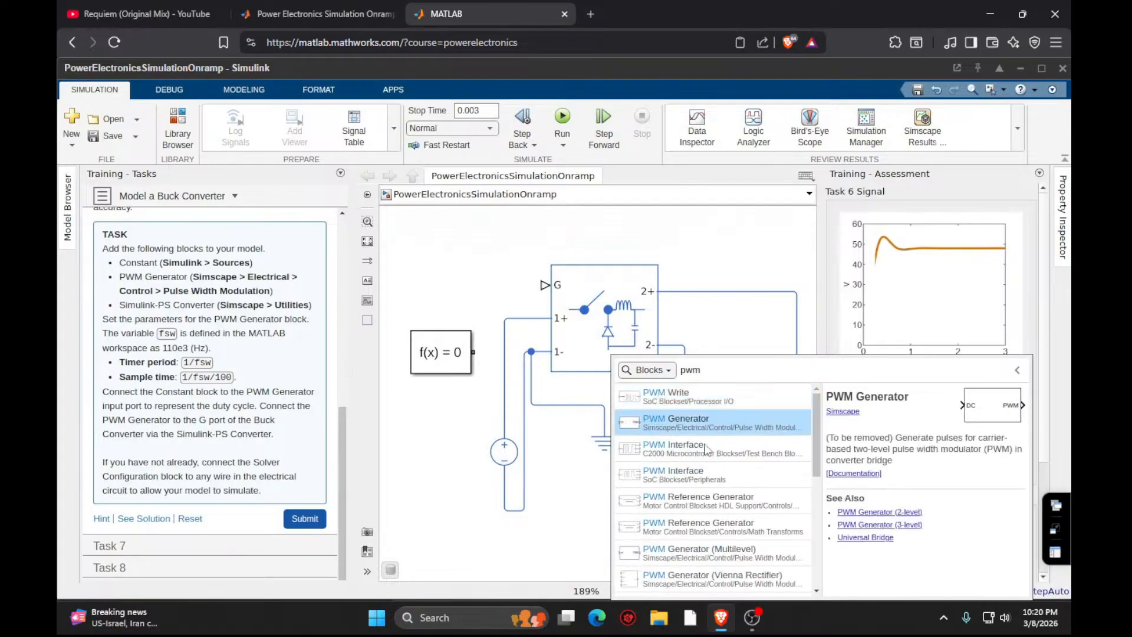
pyautogui.press('Return')
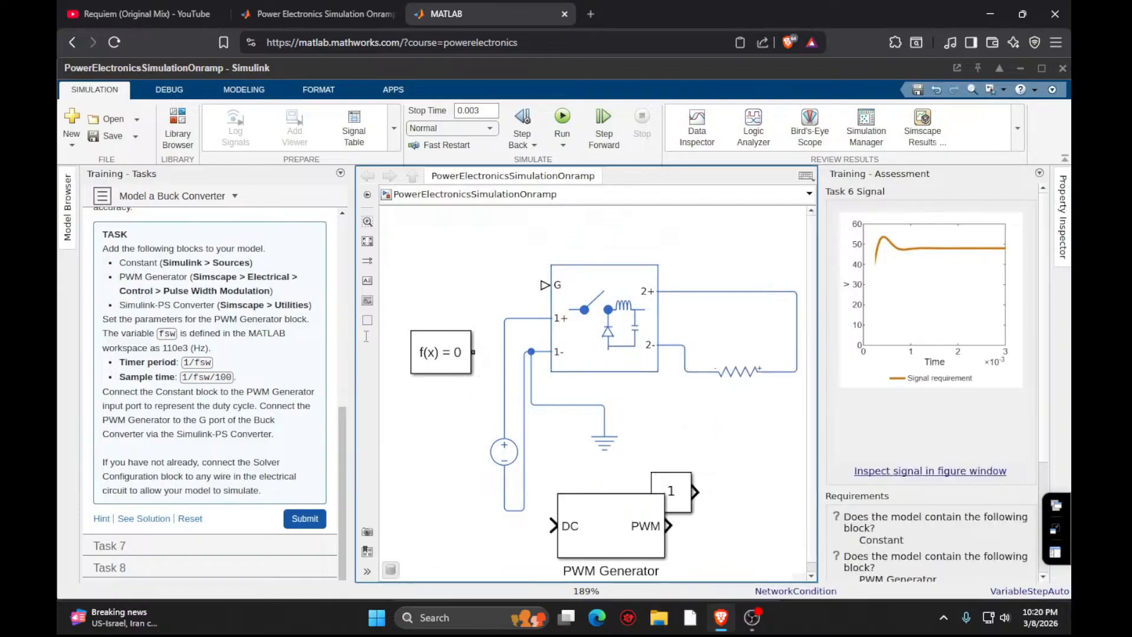
# Add a Simulink-PS Converter from Simscape Utilities beside the Constant block.
pyautogui.click(618, 443)
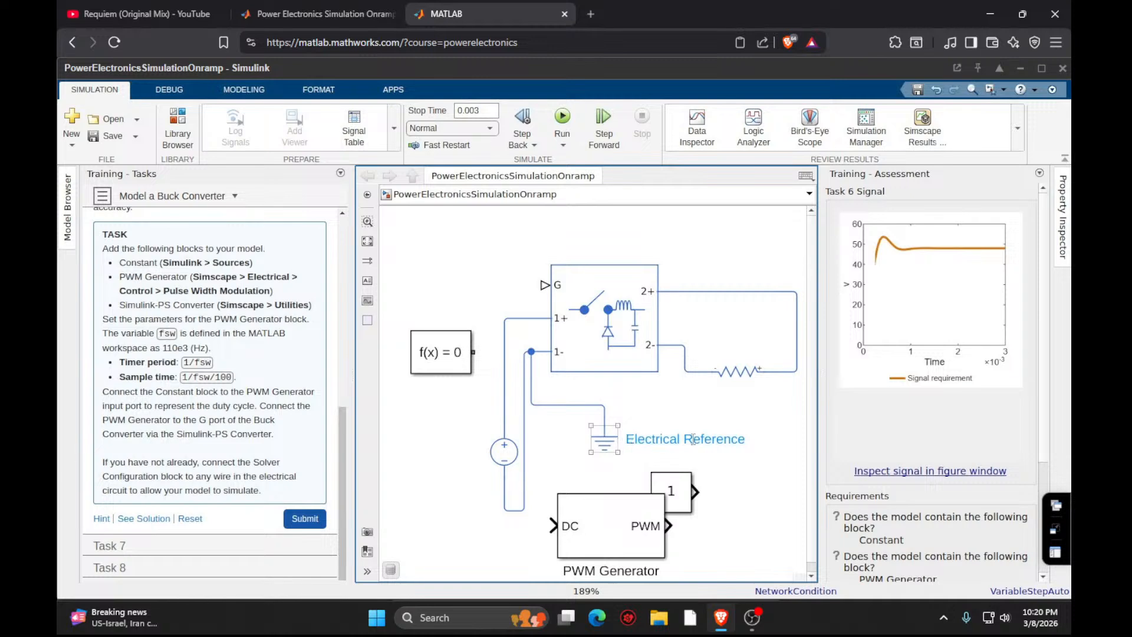
pyautogui.click(750, 478)
pyautogui.doubleClick(751, 478)
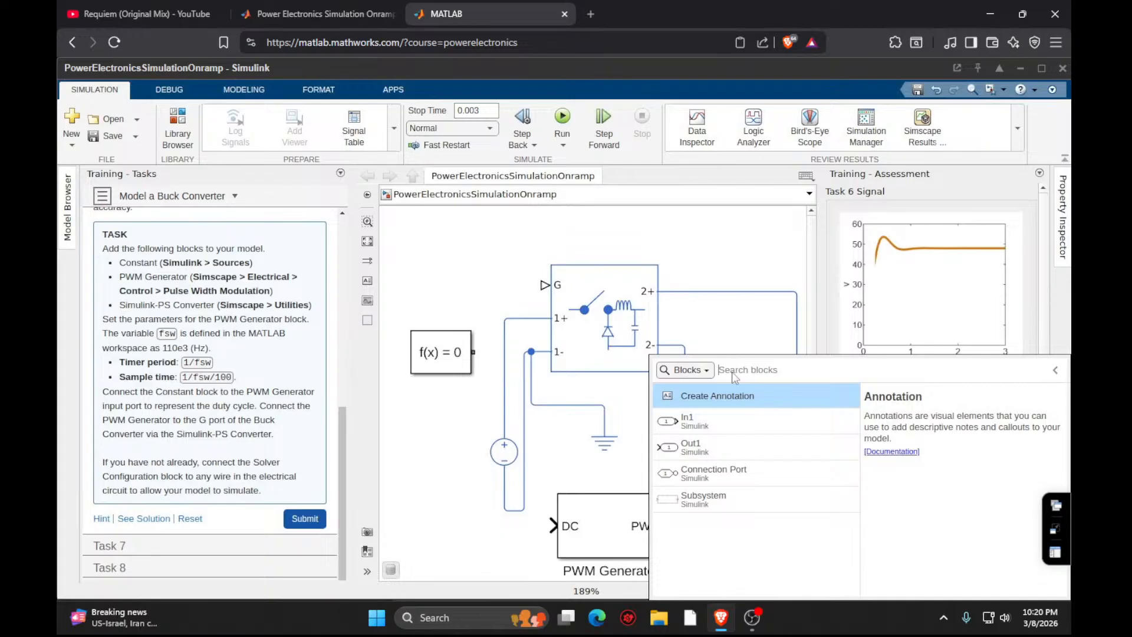
pyautogui.write('simu')
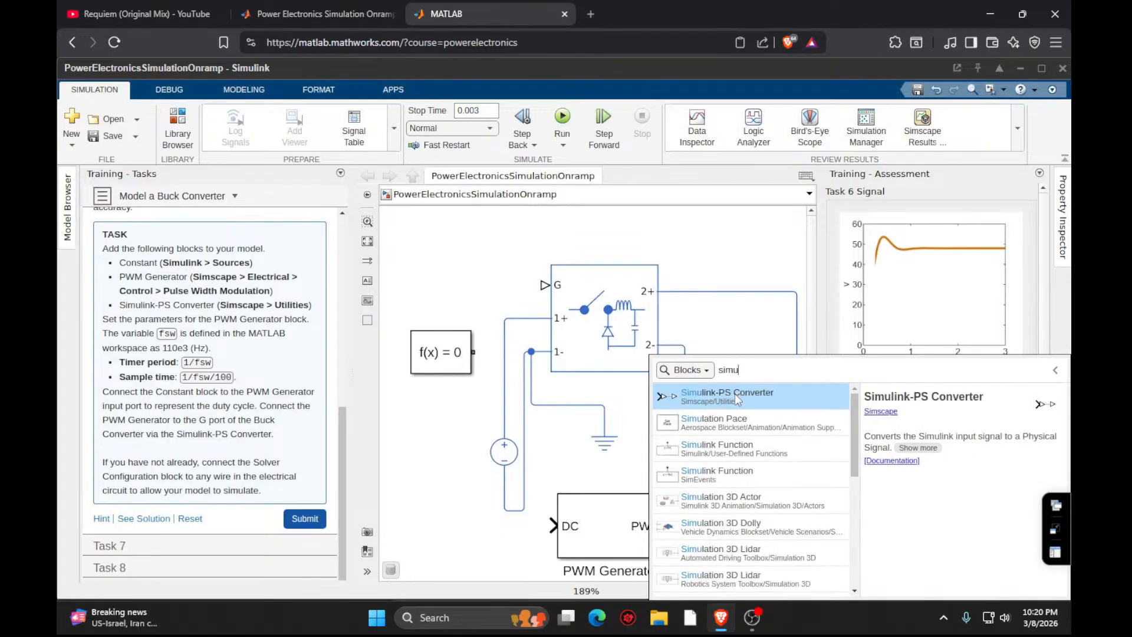
pyautogui.click(735, 394)
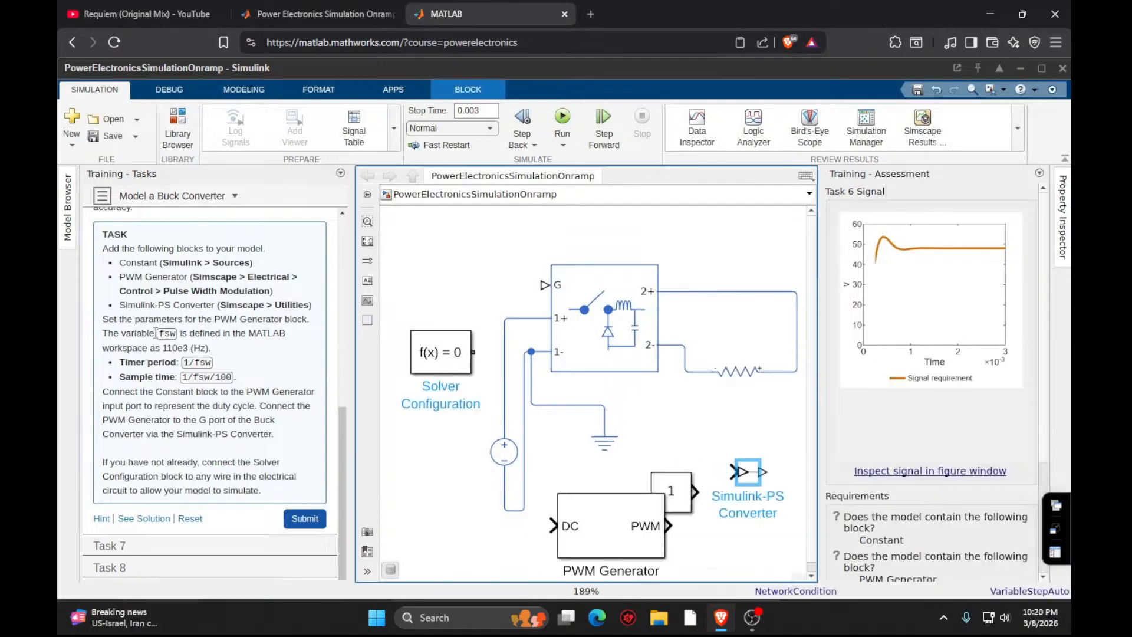
# Set the PWM Generator's carrier counter to Up-Down and move its parameters dialog clear of the task instructions.
pyautogui.doubleClick(606, 523)
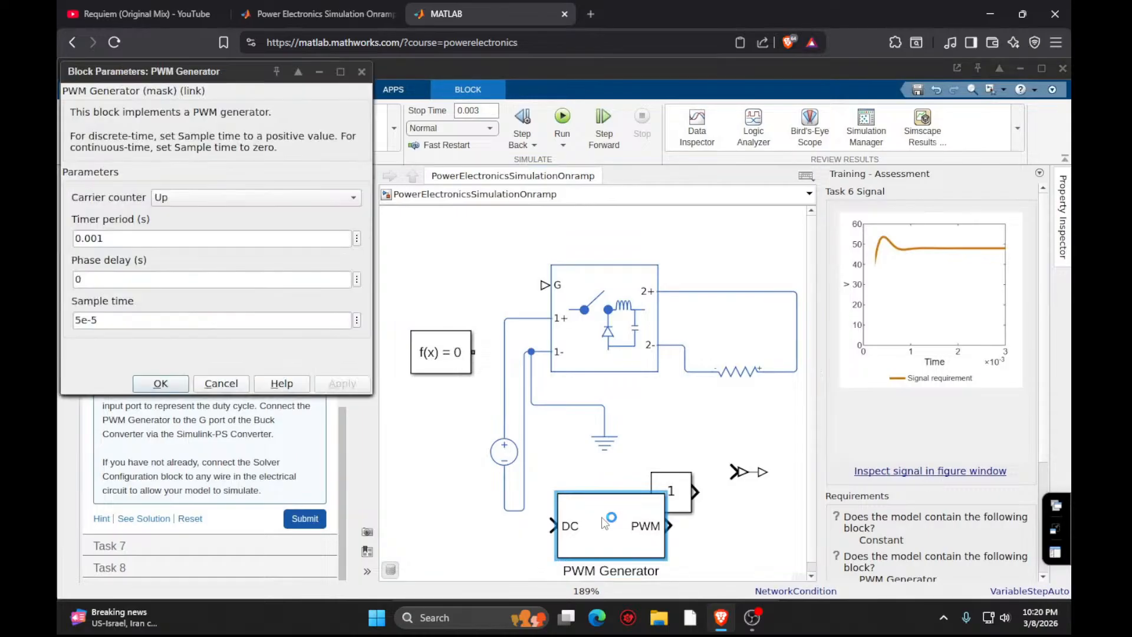
pyautogui.click(172, 200)
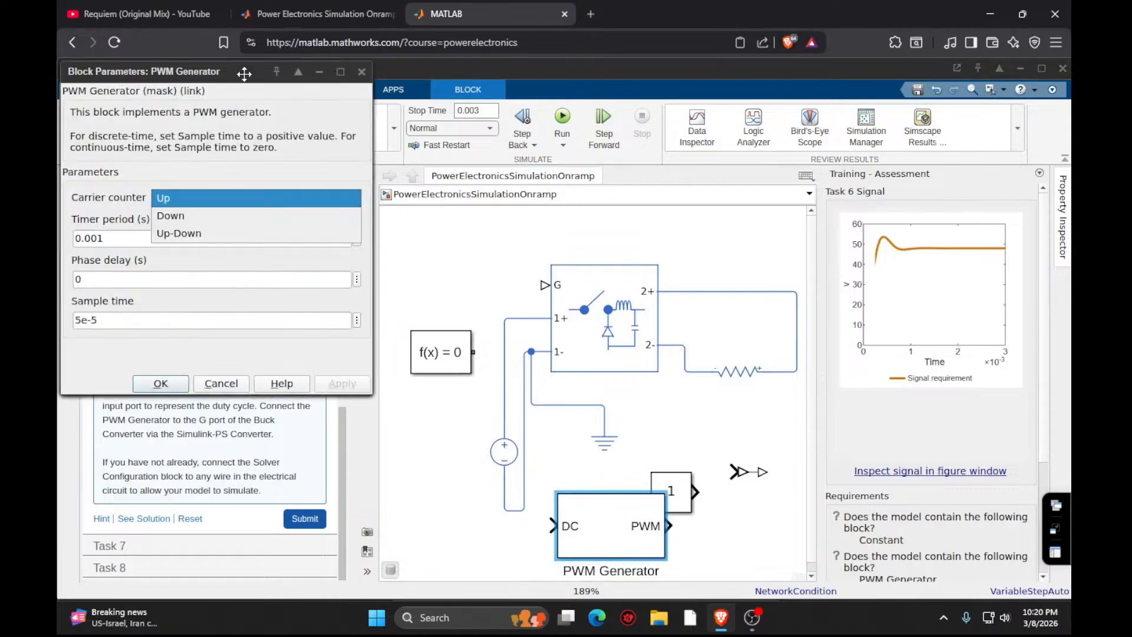
pyautogui.click(179, 233)
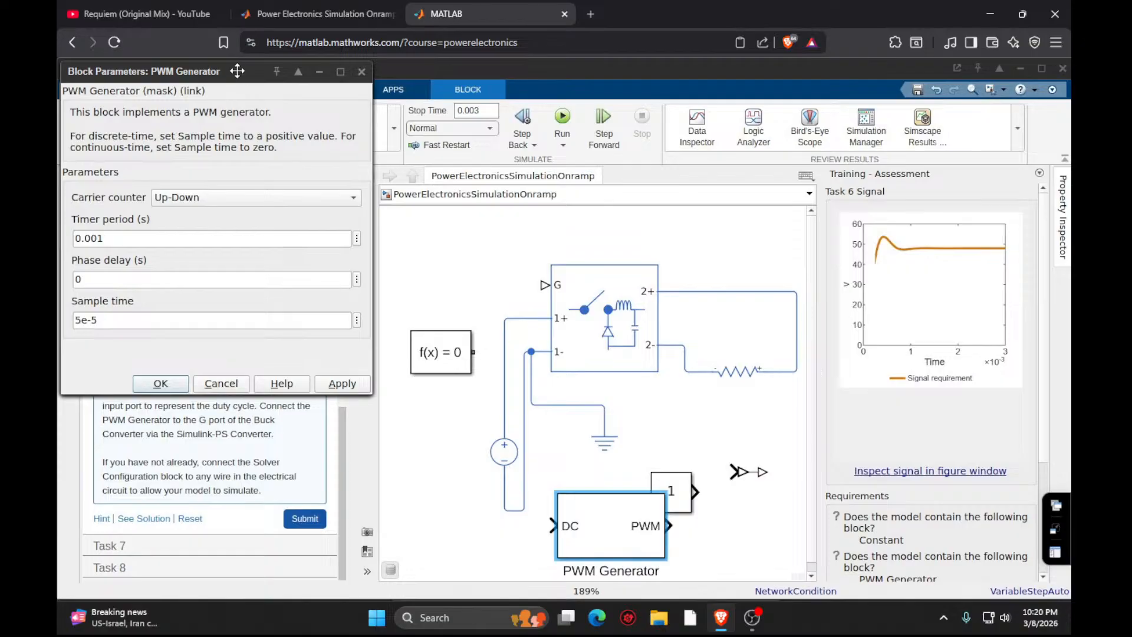
pyautogui.moveTo(242, 65); pyautogui.dragTo(640, 112)
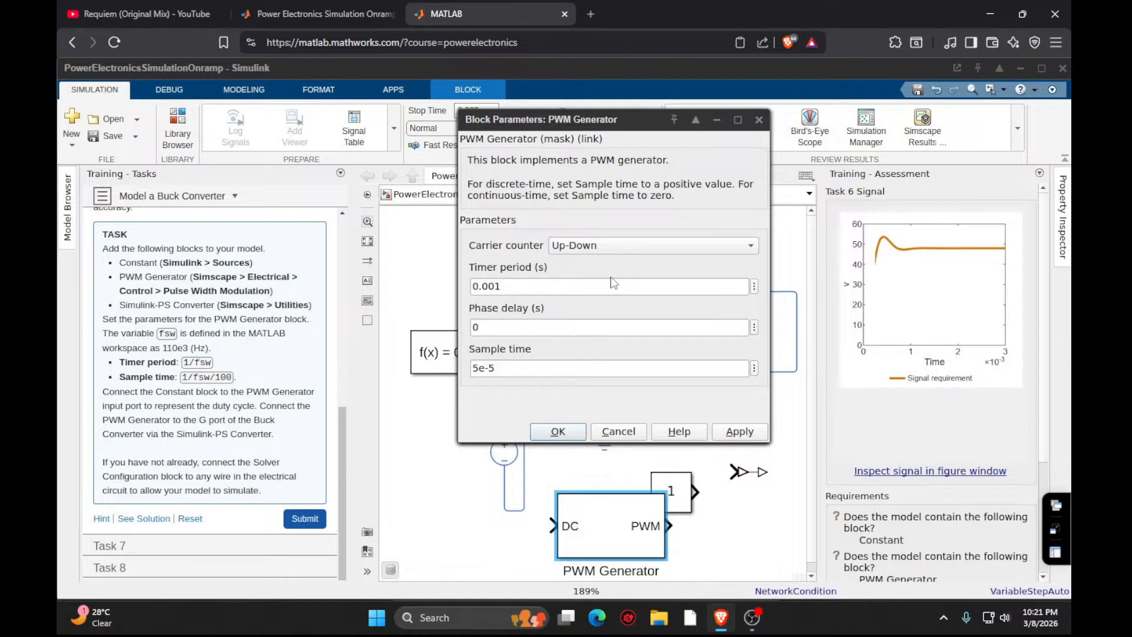
# Set the PWM Generator's timer period to 1/fsw.
pyautogui.doubleClick(534, 281)
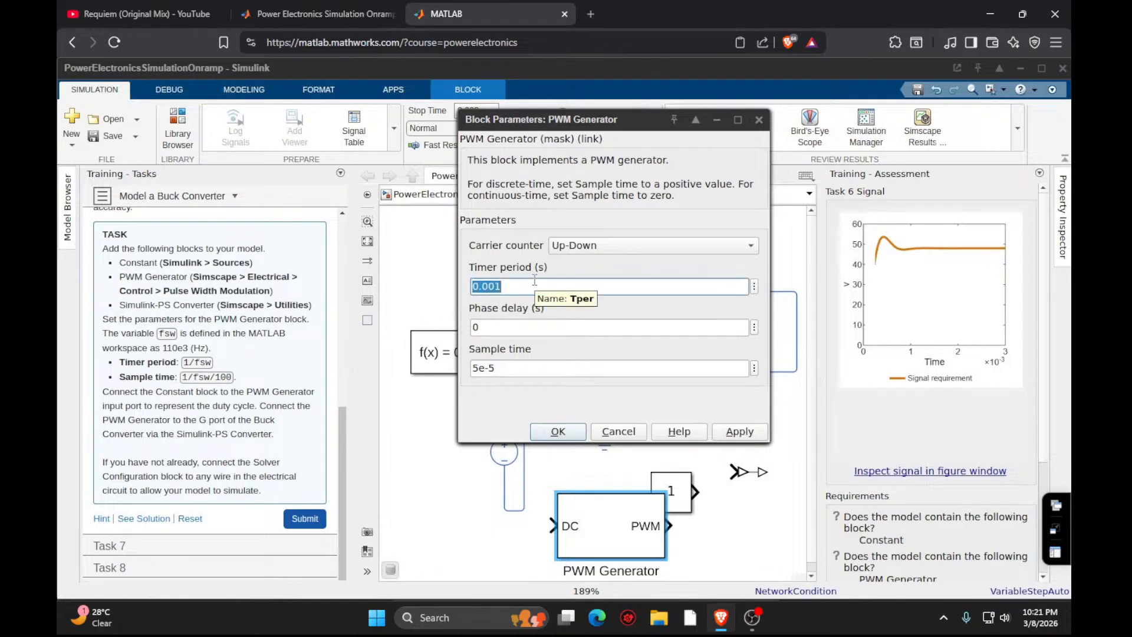
pyautogui.click(526, 287)
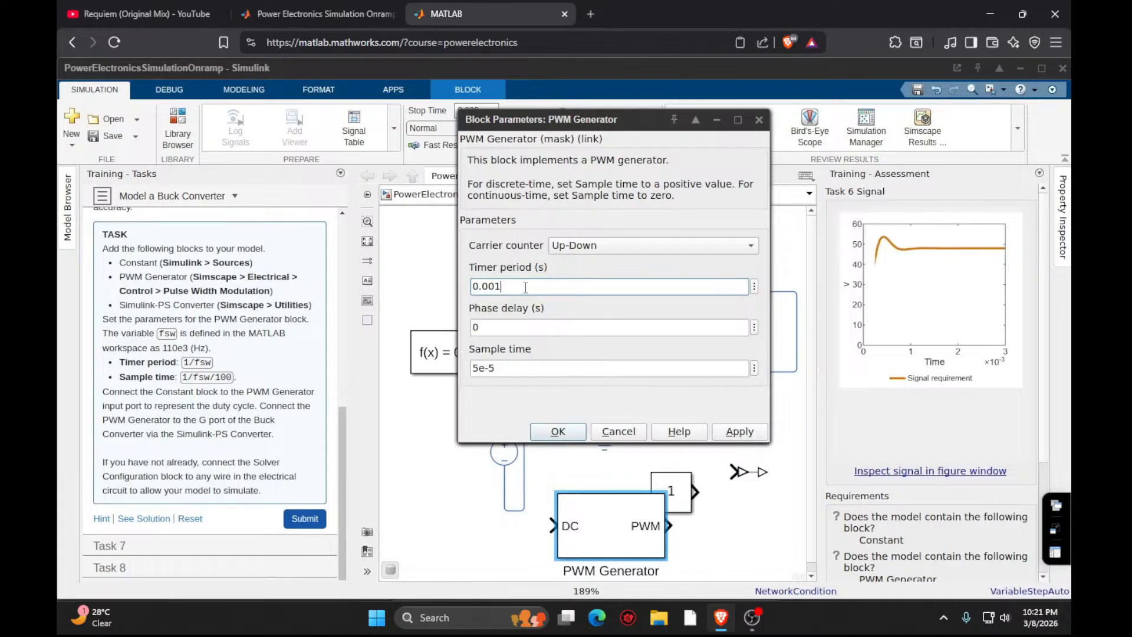
pyautogui.press('BackSpace')
pyautogui.write('1')
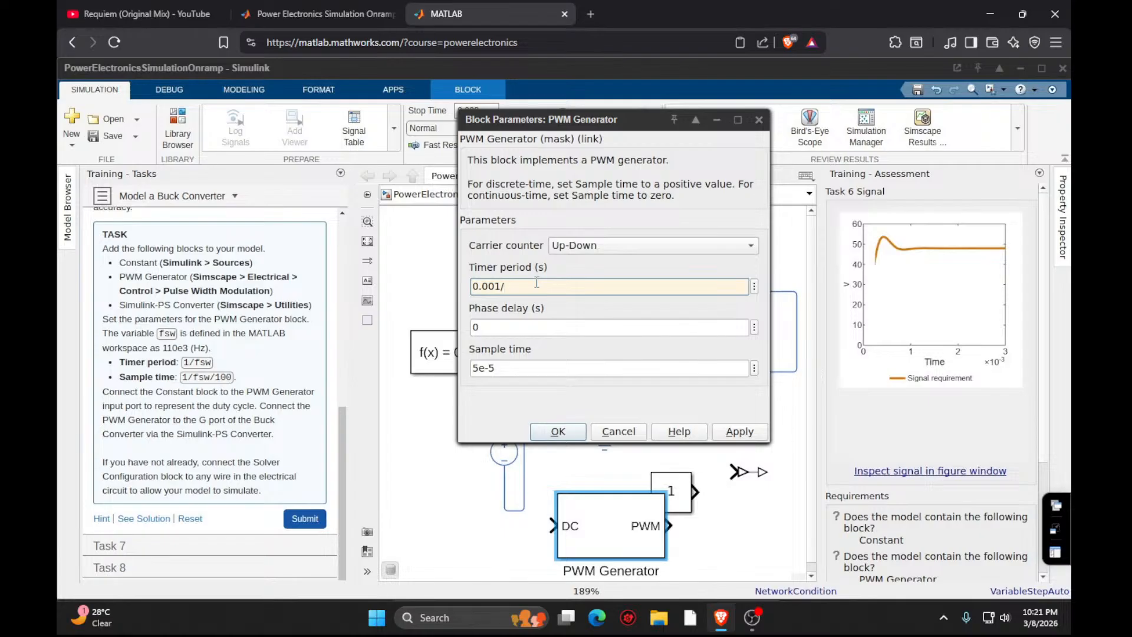
pyautogui.write('/fsw')
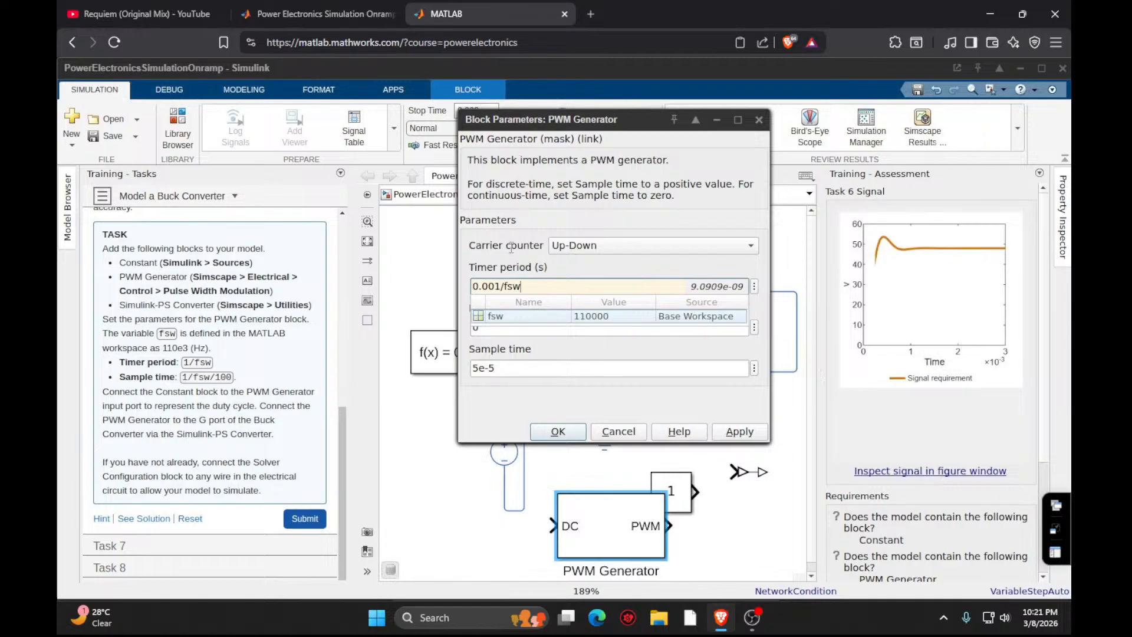
pyautogui.click(499, 286)
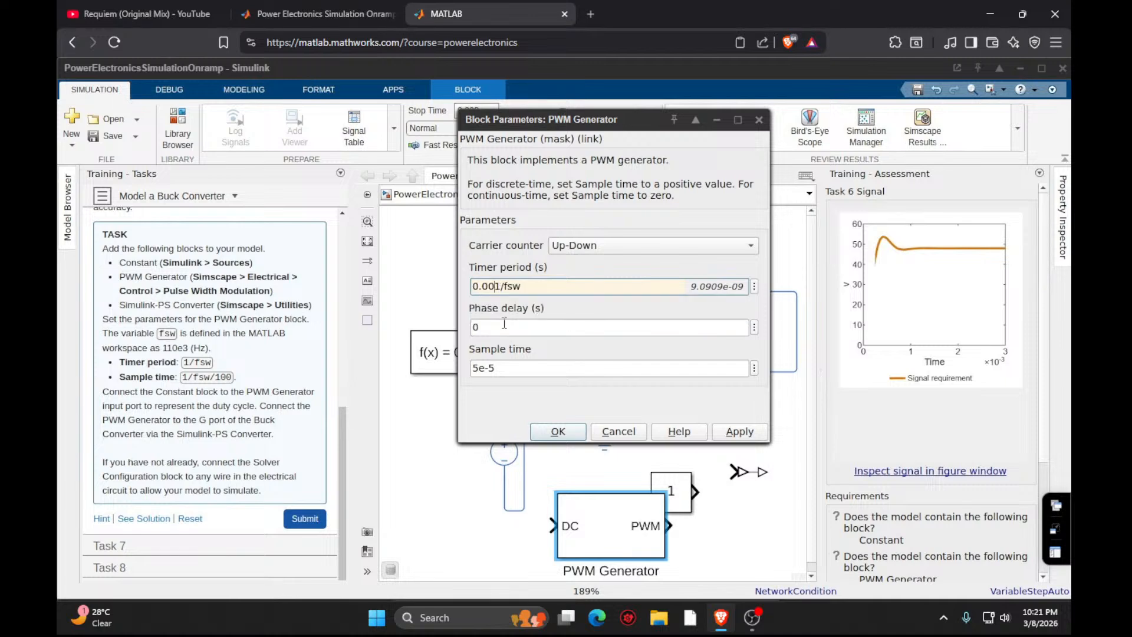
pyautogui.press('BackSpace')
pyautogui.press('BackSpace')
pyautogui.tripleClick(484, 286)
pyautogui.click(482, 287)
pyautogui.press('BackSpace')
pyautogui.press('BackSpace')
# Set the PWM Generator's sample time to 1/fsw/100 and accept the block parameters.
pyautogui.tripleClick(505, 368)
pyautogui.press('BackSpace')
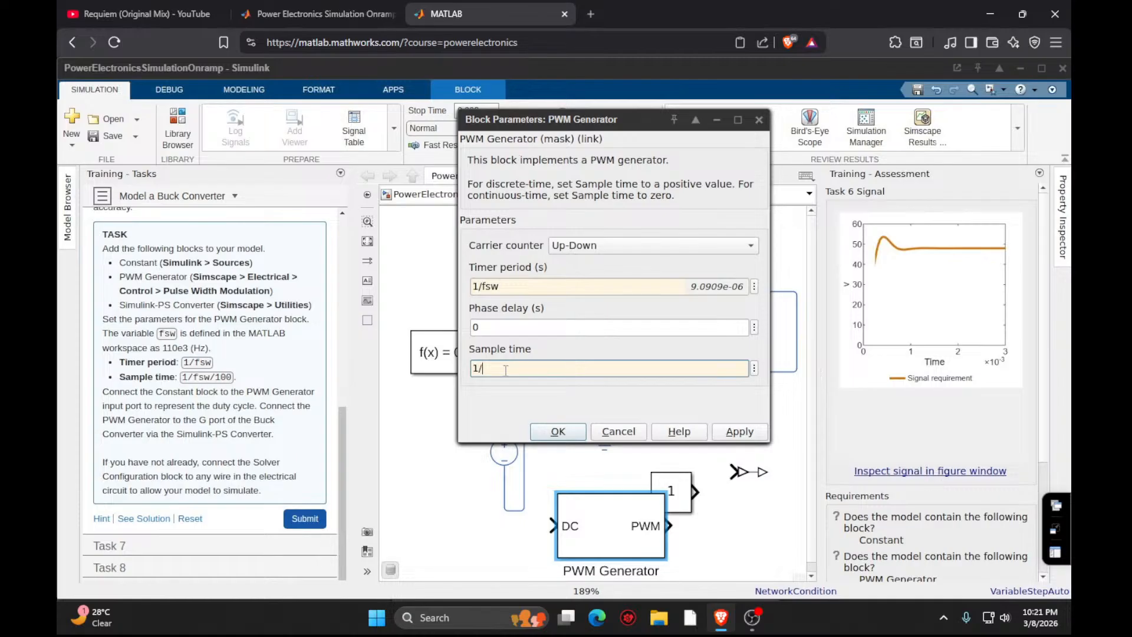
pyautogui.write('1/fsw/1000')
pyautogui.click(737, 435)
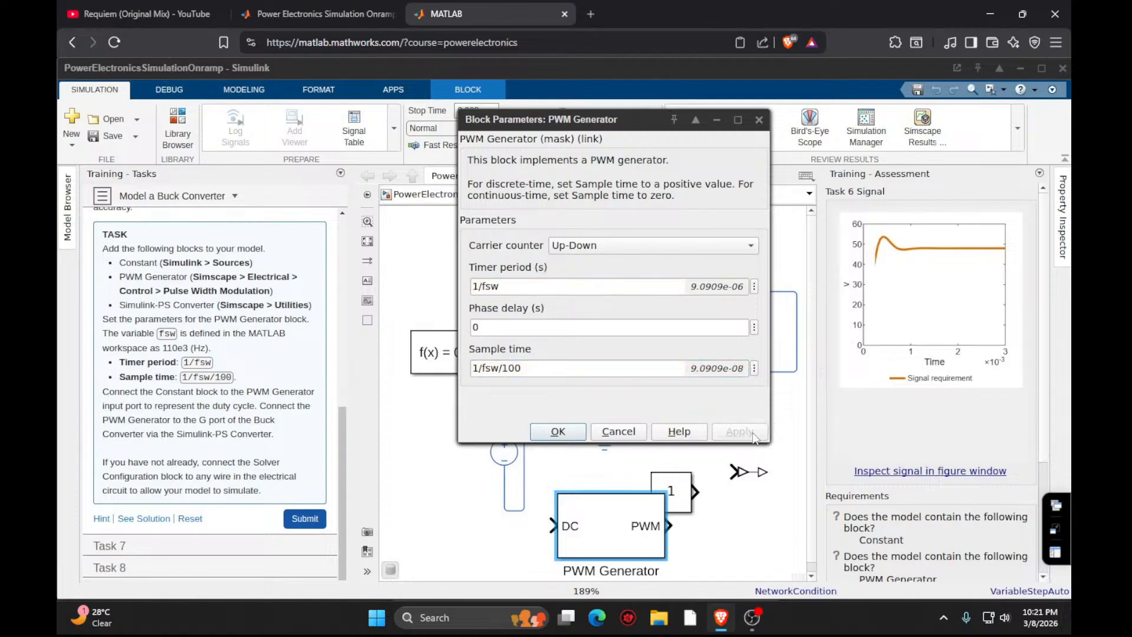
pyautogui.click(558, 433)
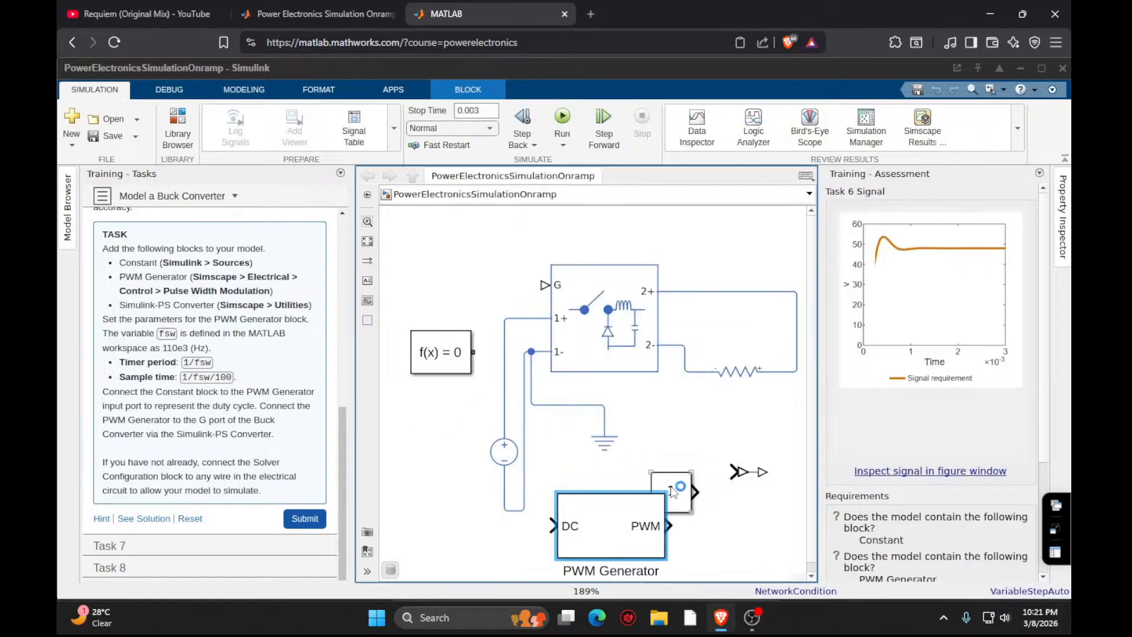
# Connect the Constant block to the PWM Generator's DC input and its PWM output through the Simulink-PS Converter to the Buck Converter's G port.
pyautogui.moveTo(677, 506); pyautogui.dragTo(477, 538)
pyautogui.click(505, 524)
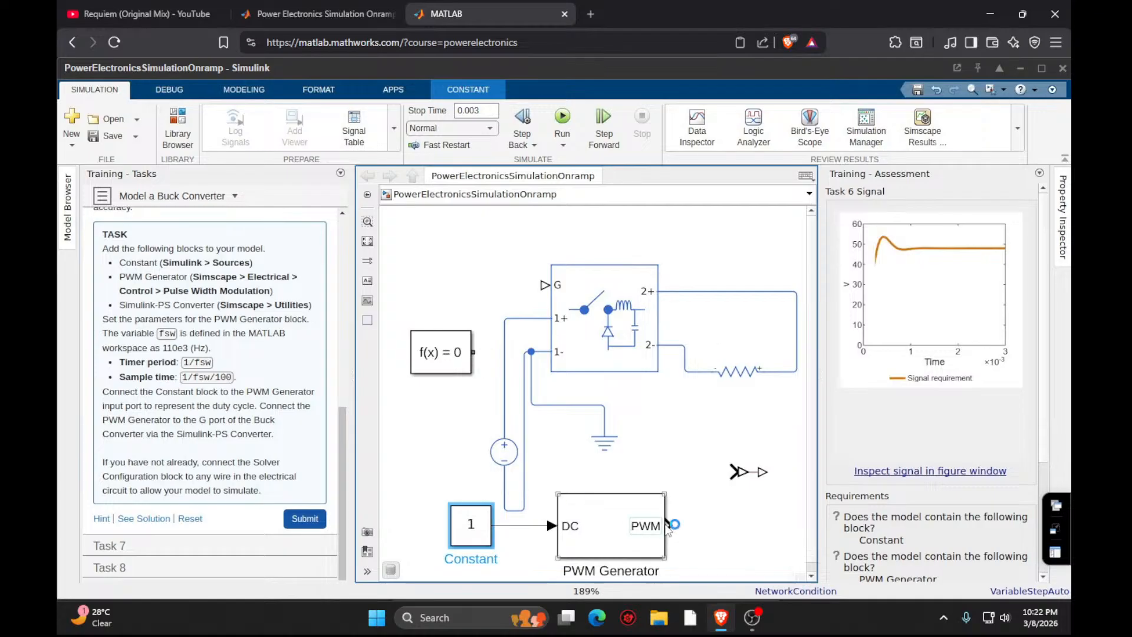
pyautogui.moveTo(670, 525); pyautogui.dragTo(531, 289)
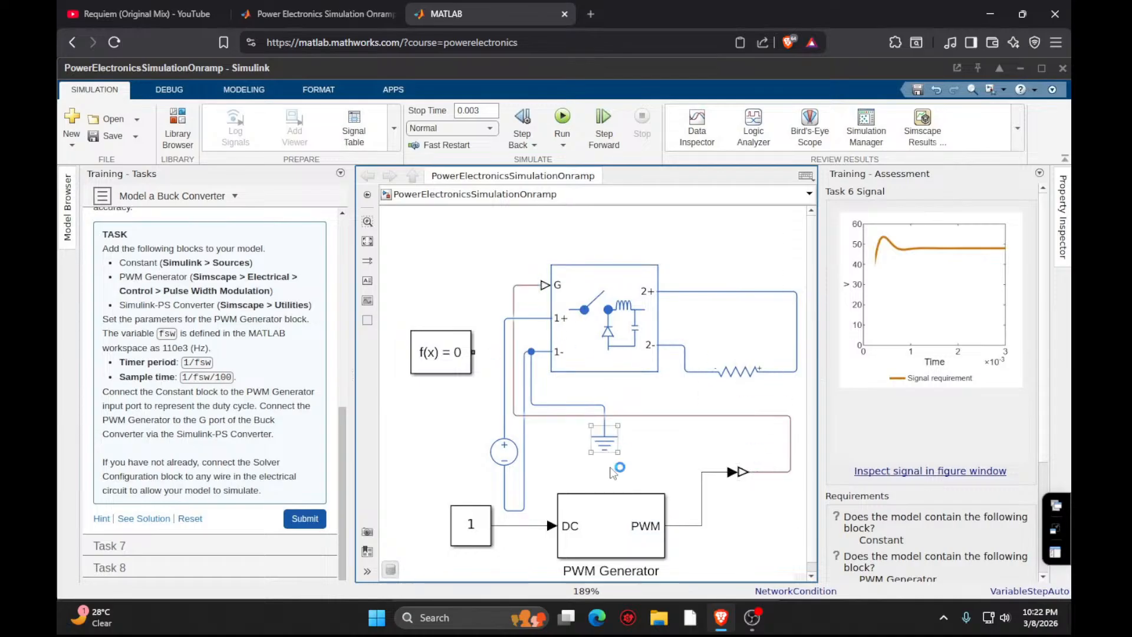
# Move the PWM Generator above the Solver Configuration block and align the Constant block with its DC input.
pyautogui.moveTo(615, 538); pyautogui.dragTo(470, 284)
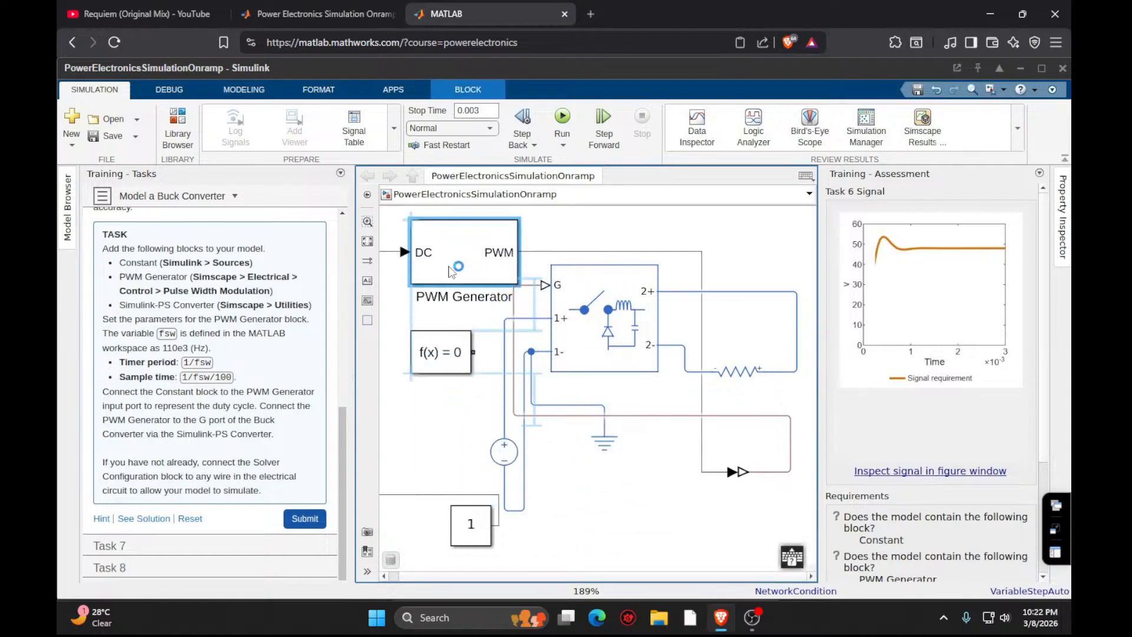
pyautogui.scroll(-1, 463, 297)
pyautogui.scroll(-2, 463, 296)
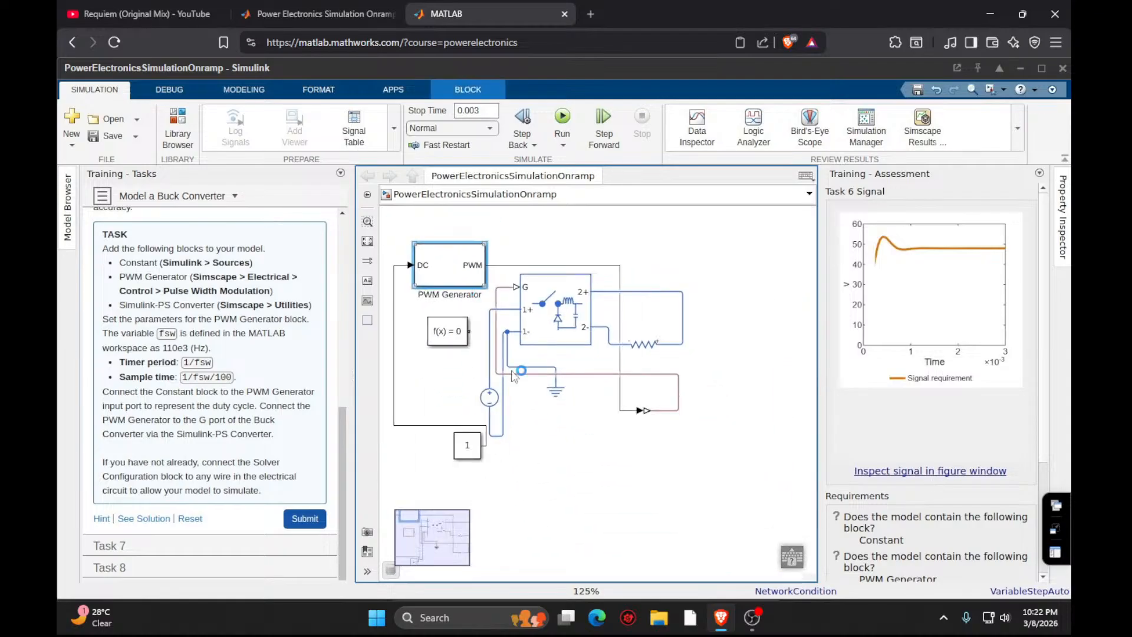
pyautogui.moveTo(420, 520); pyautogui.dragTo(416, 521)
pyautogui.moveTo(573, 543); pyautogui.dragTo(512, 478)
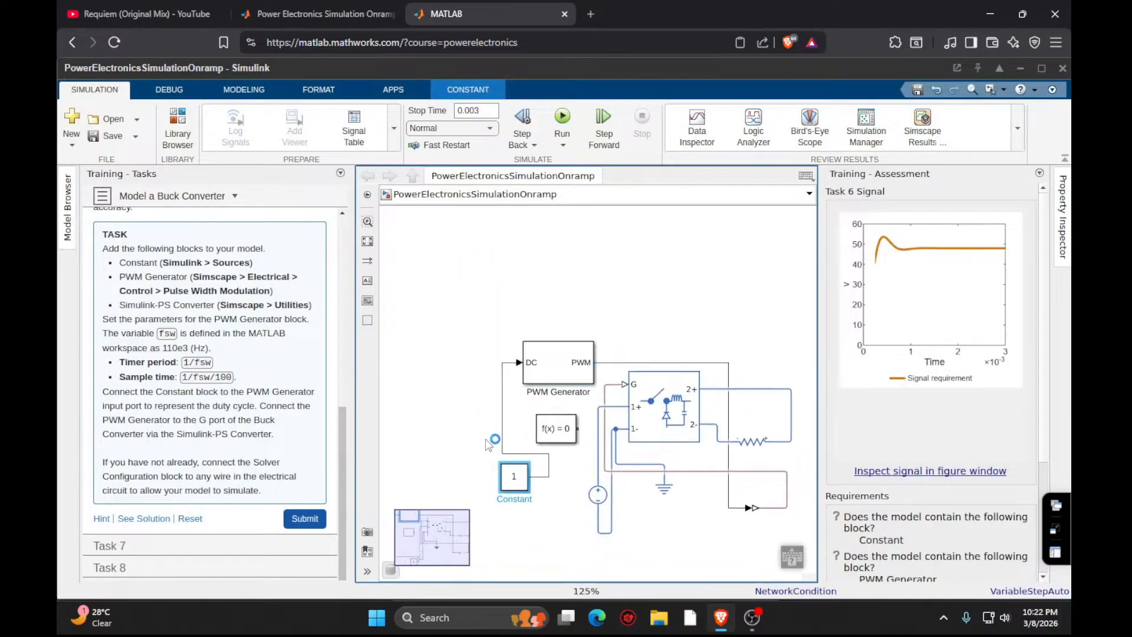
pyautogui.moveTo(486, 439); pyautogui.dragTo(473, 360)
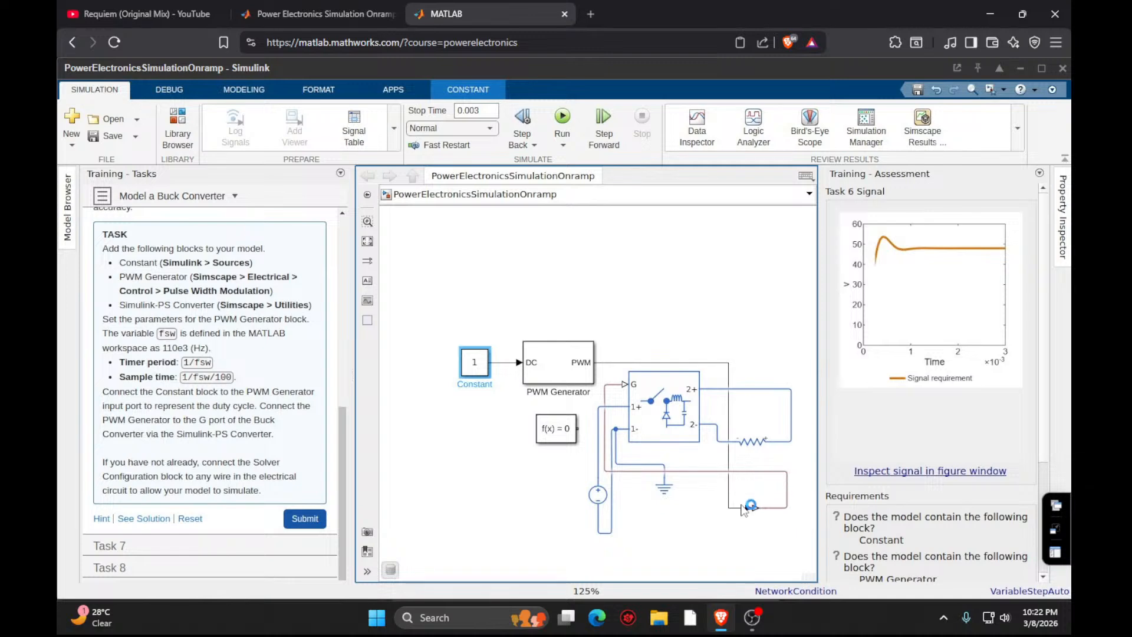
# Move the Simulink-PS Converter above the Buck Converter and rotate it through a full turn back to its original orientation.
pyautogui.moveTo(744, 509); pyautogui.dragTo(748, 507)
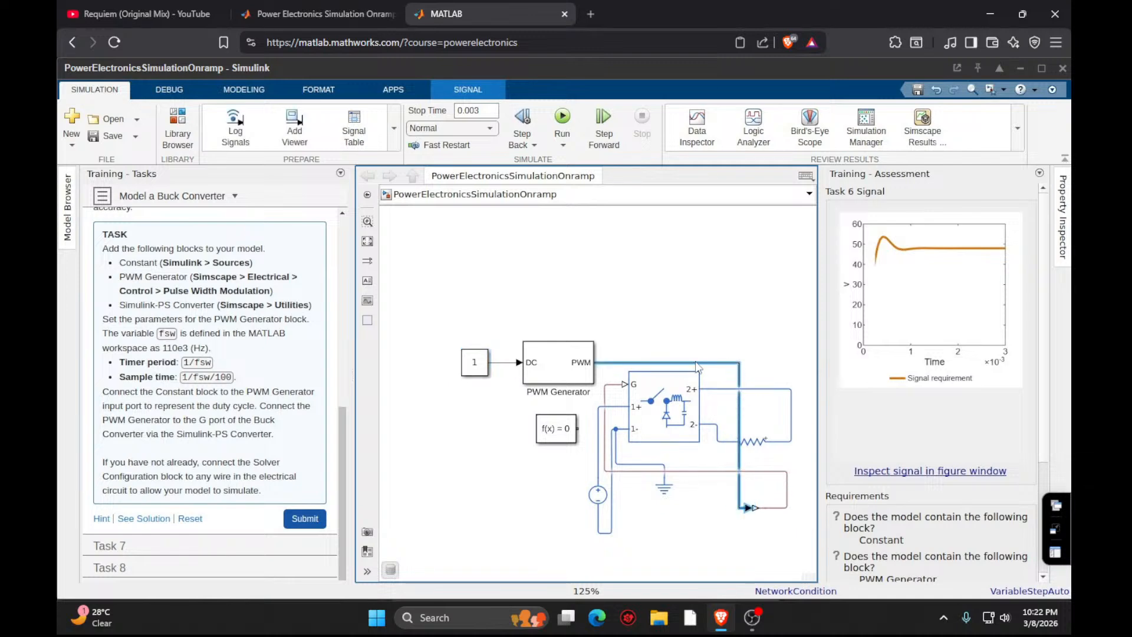
pyautogui.moveTo(748, 507); pyautogui.dragTo(682, 351)
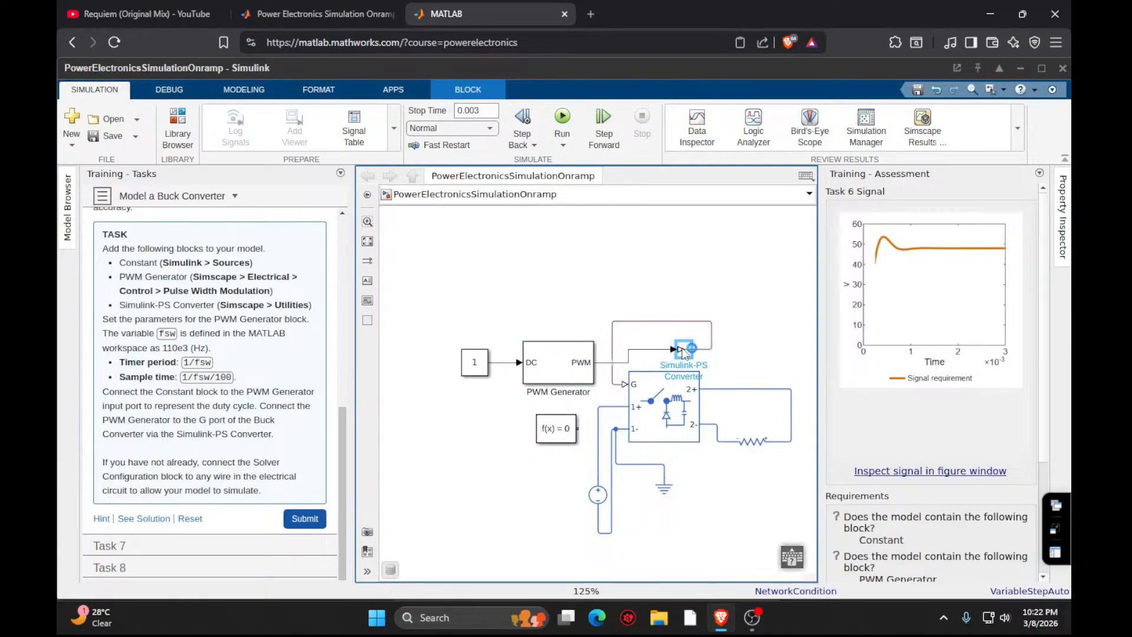
pyautogui.hotkey('ctrl', 'r')
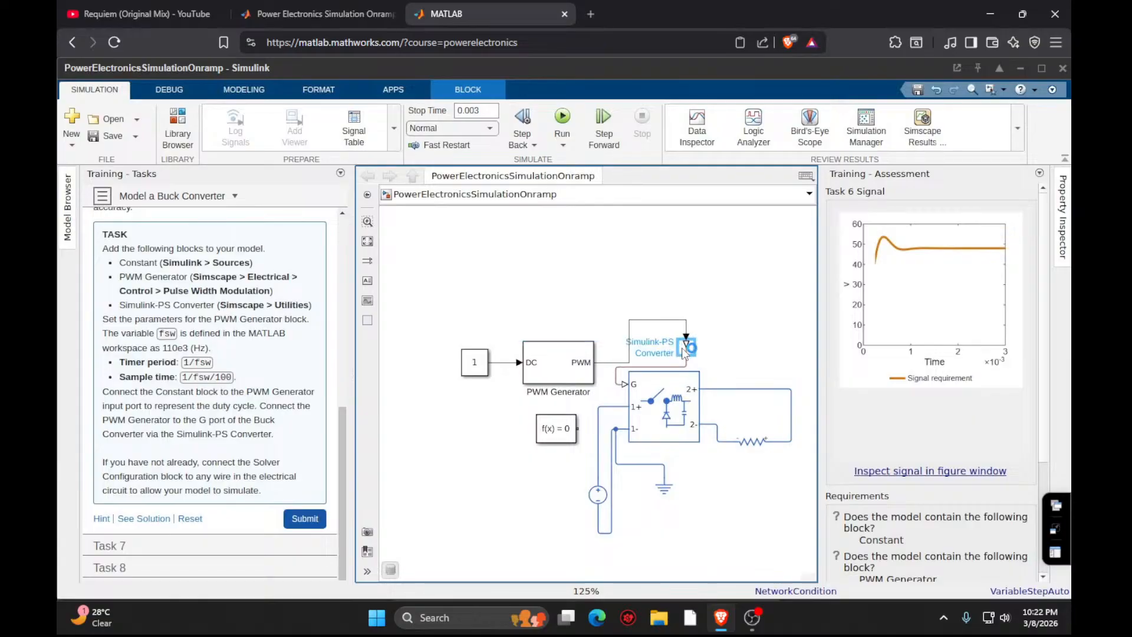
pyautogui.hotkey('ctrl', 'r')
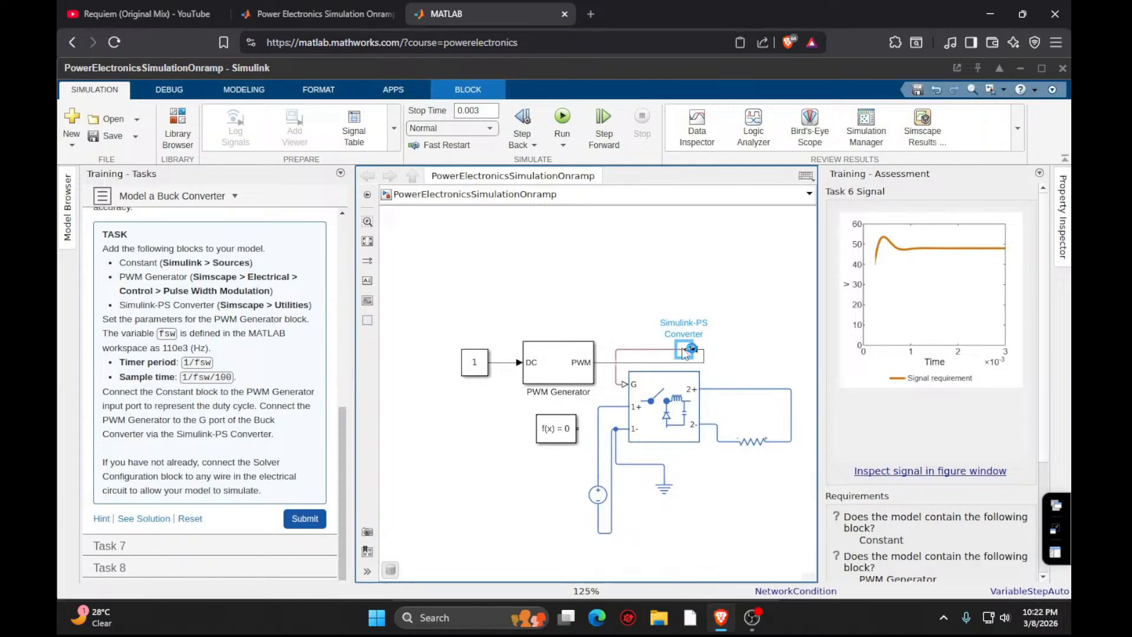
pyautogui.hotkey('ctrl', 'r')
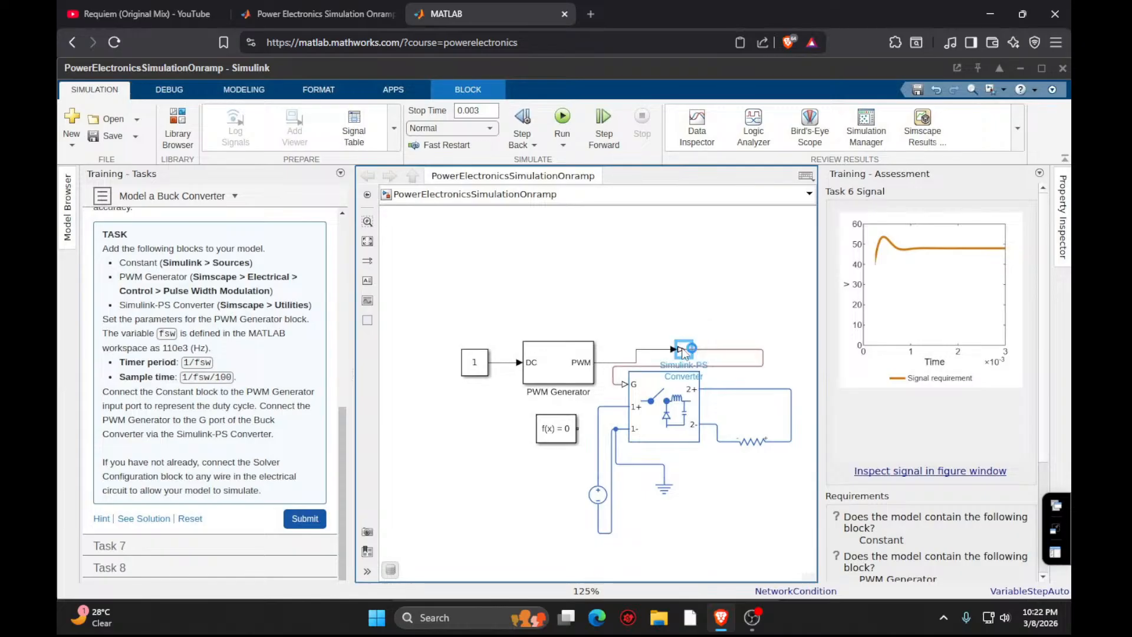
# Connect the Solver Configuration block to the wire at the Buck Converter's 1+ port, then submit Task 6 and proceed to Task 7.
pyautogui.click(749, 359)
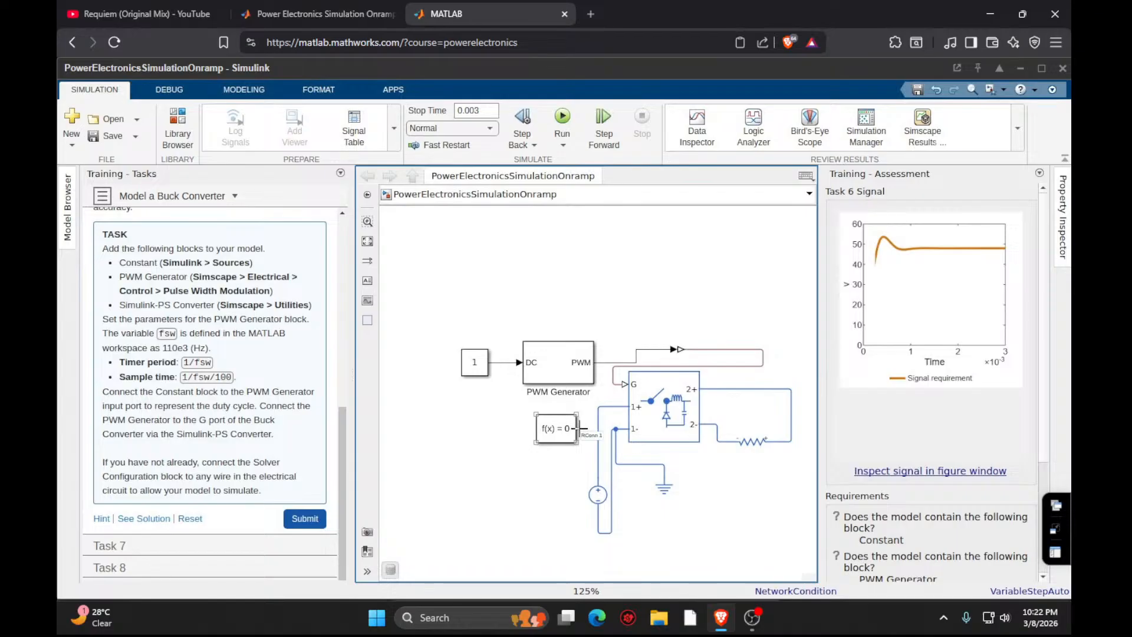
pyautogui.click(314, 520)
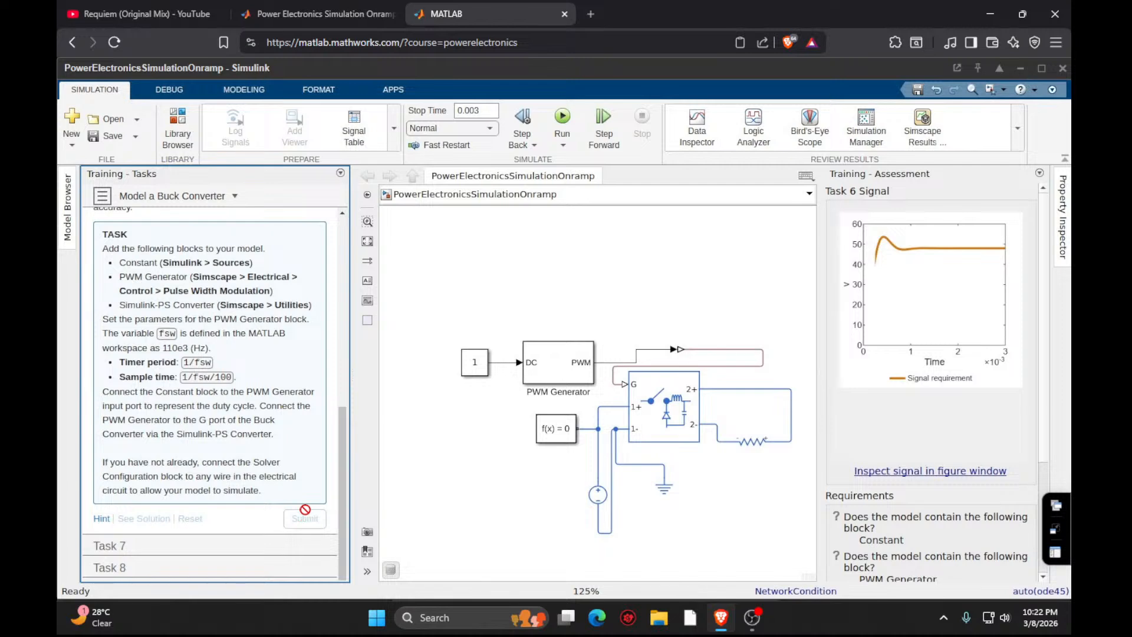
pyautogui.click(300, 521)
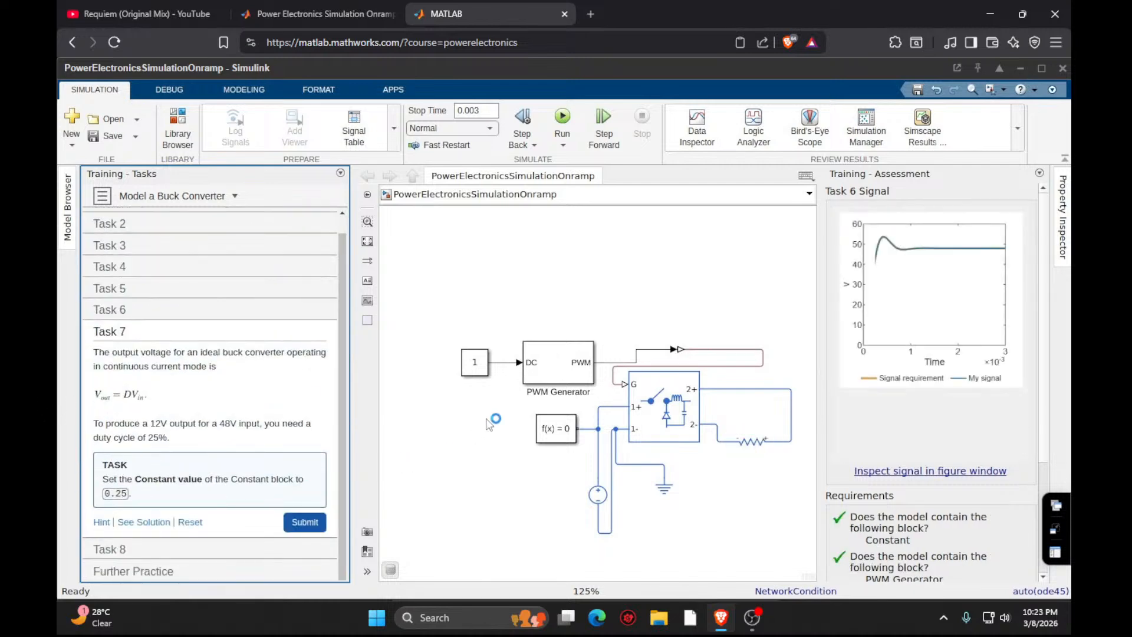
# Set the Constant block's value to 0.25 and submit Task 7.
pyautogui.doubleClick(475, 366)
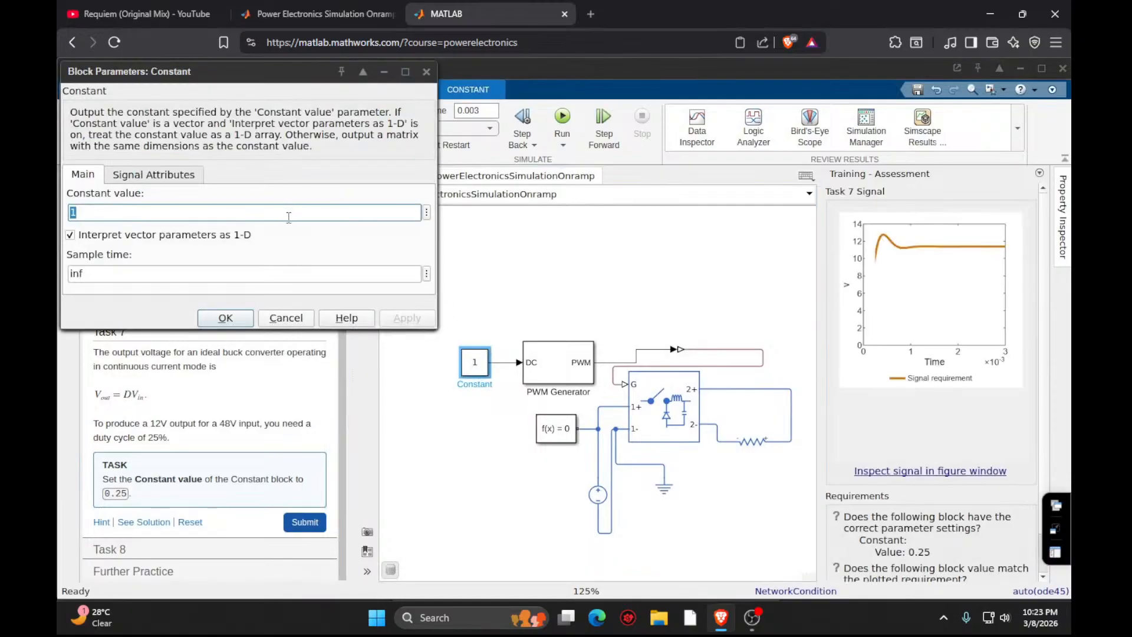
pyautogui.write('0.25')
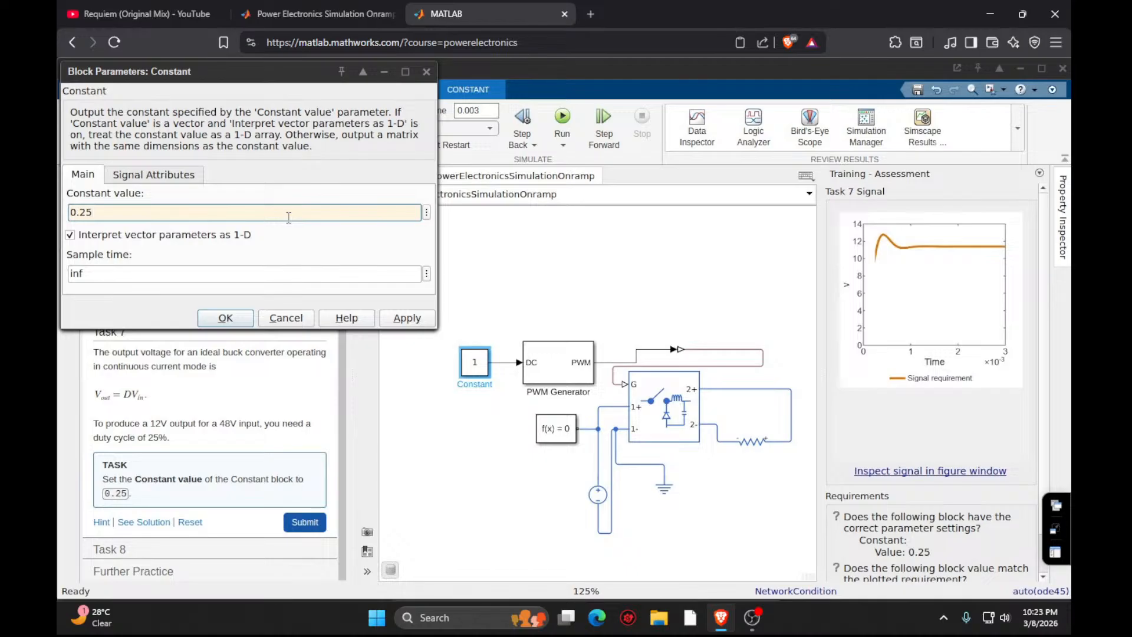
pyautogui.press('Return')
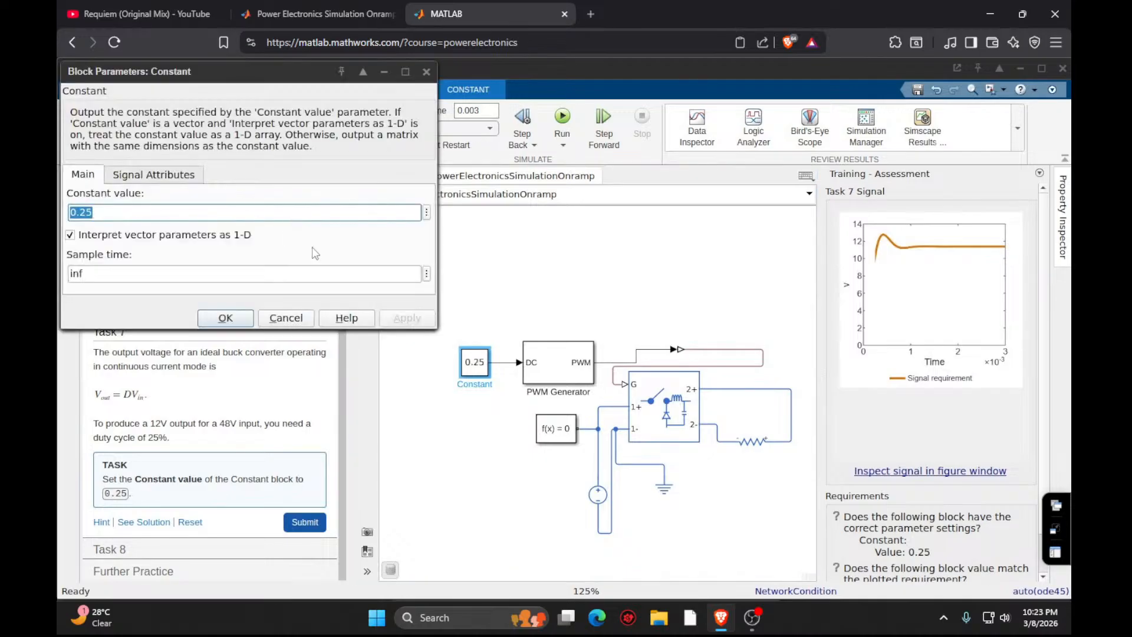
pyautogui.click(305, 522)
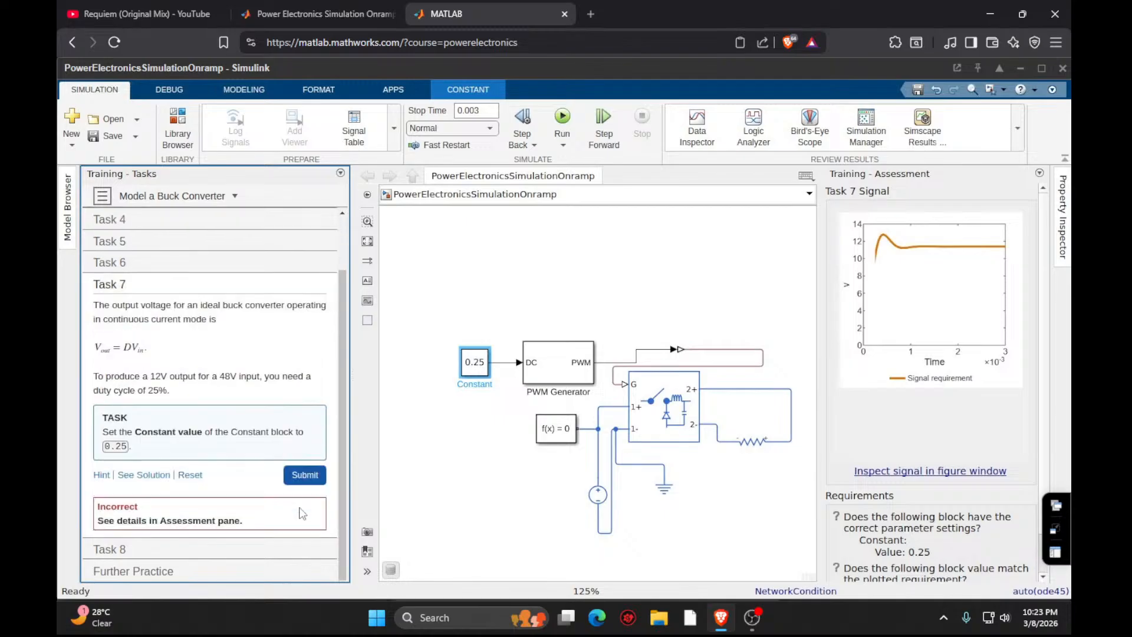
# Review the Task 7 assessment requirements, resubmit the task, and view its solution to compare with the model.
pyautogui.scroll(-1, 910, 486)
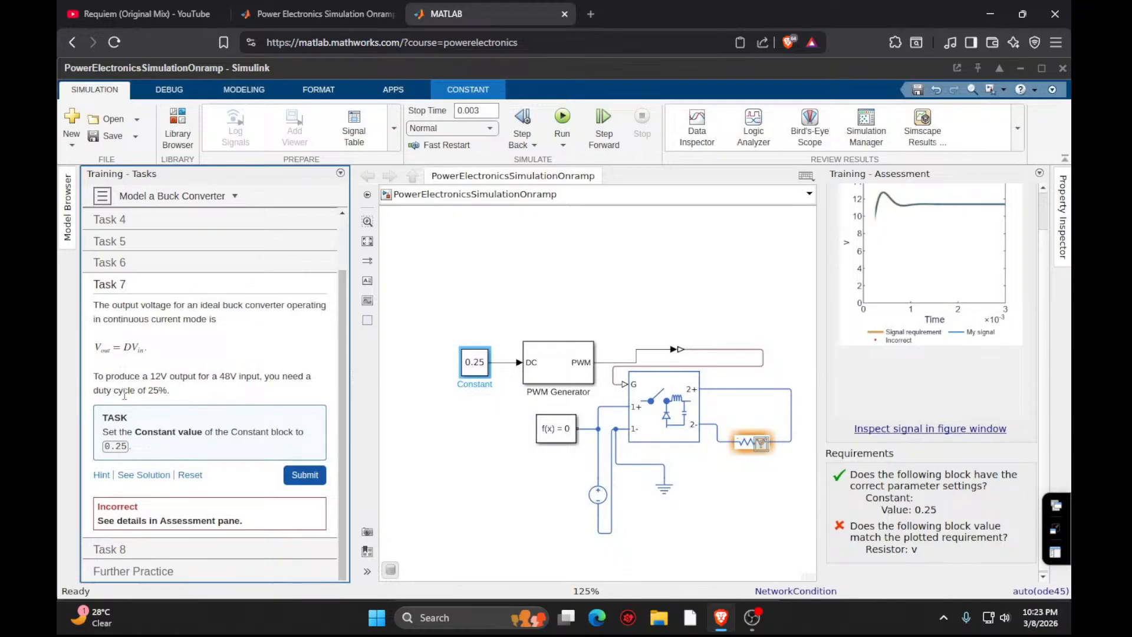
pyautogui.click(323, 475)
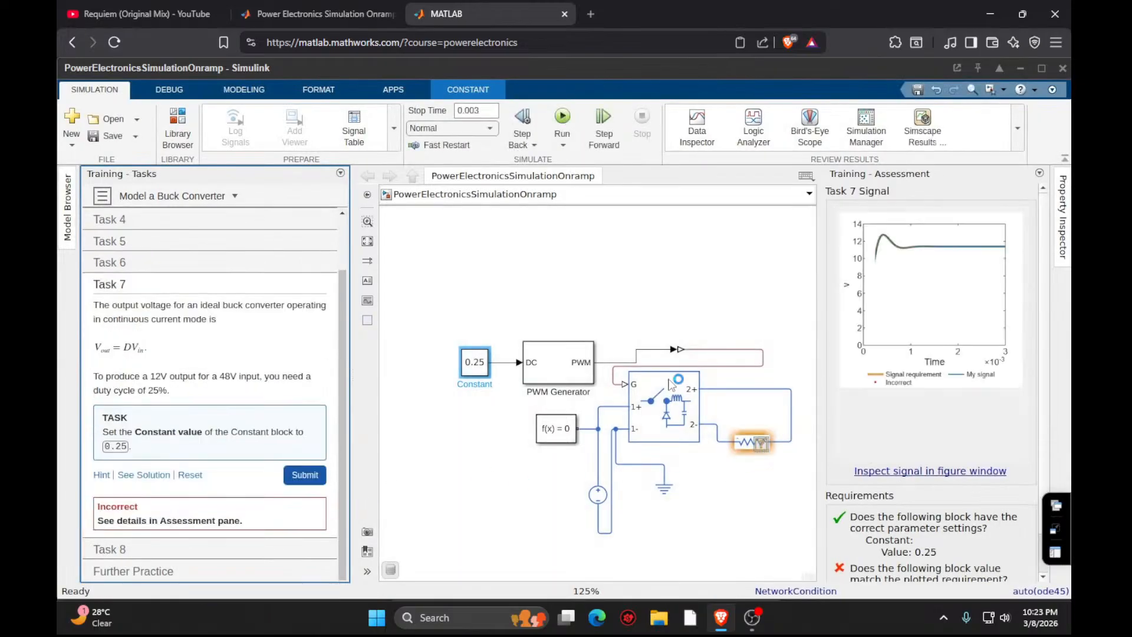
pyautogui.click(144, 474)
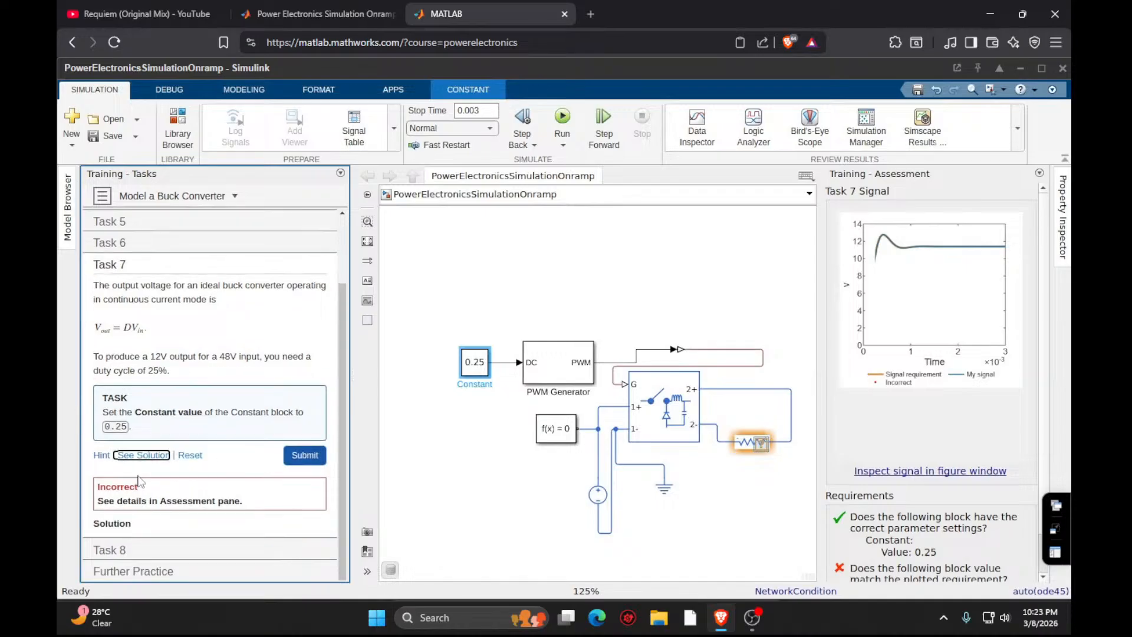
pyautogui.scroll(-3, 146, 439)
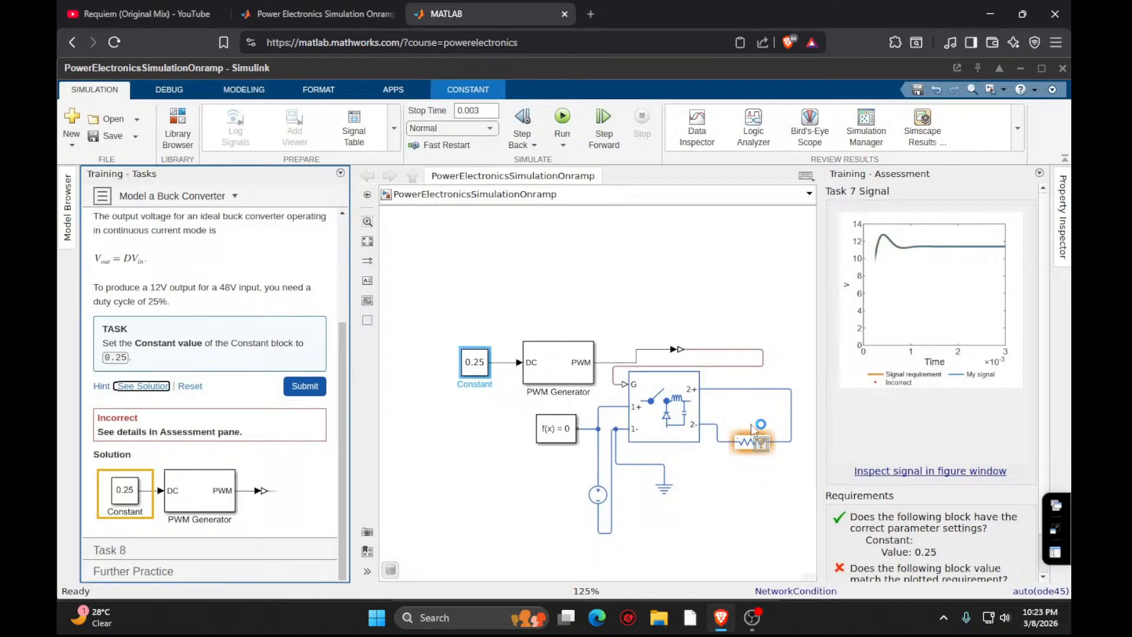
pyautogui.click(764, 472)
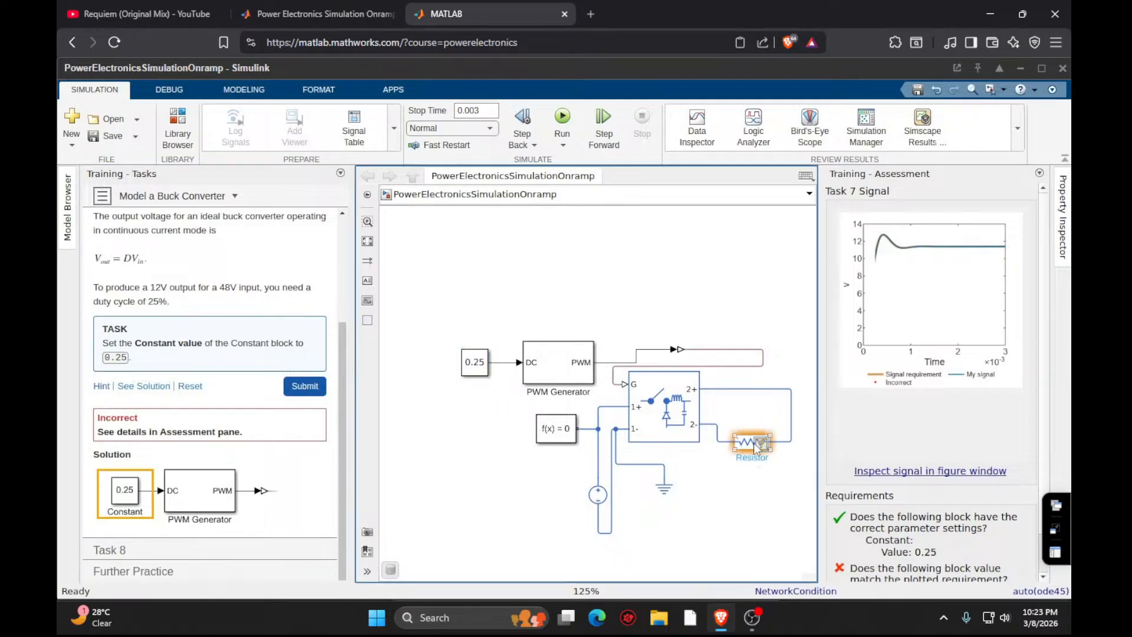
# Check the Resistor block's parameters, then reopen Task 6 and read its block, parameter and connection instructions.
pyautogui.doubleClick(757, 446)
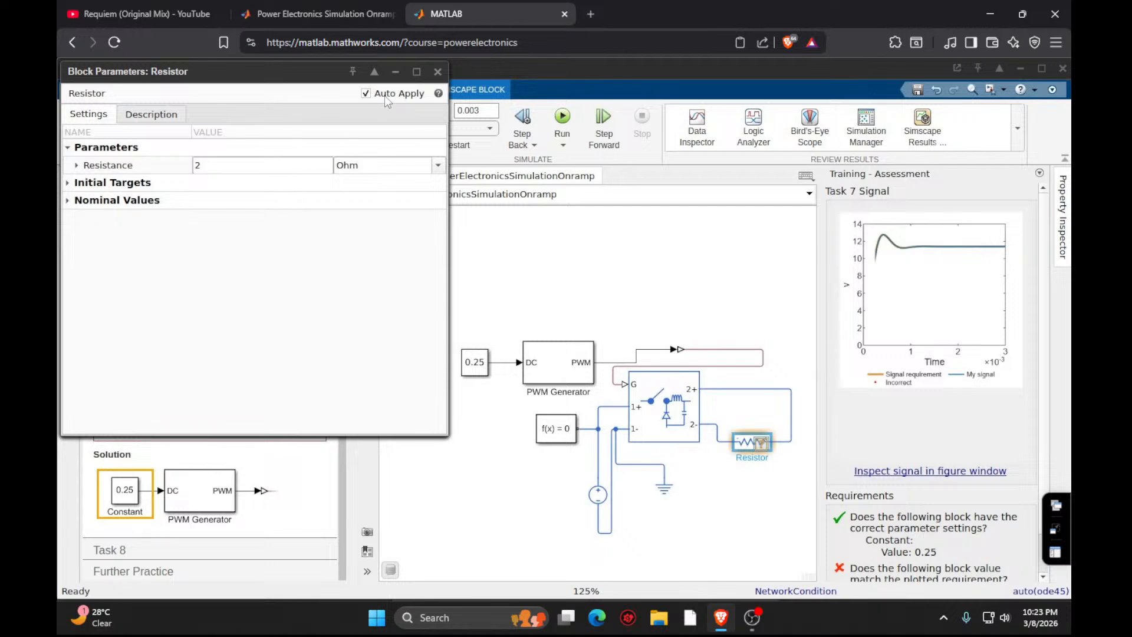
pyautogui.click(438, 73)
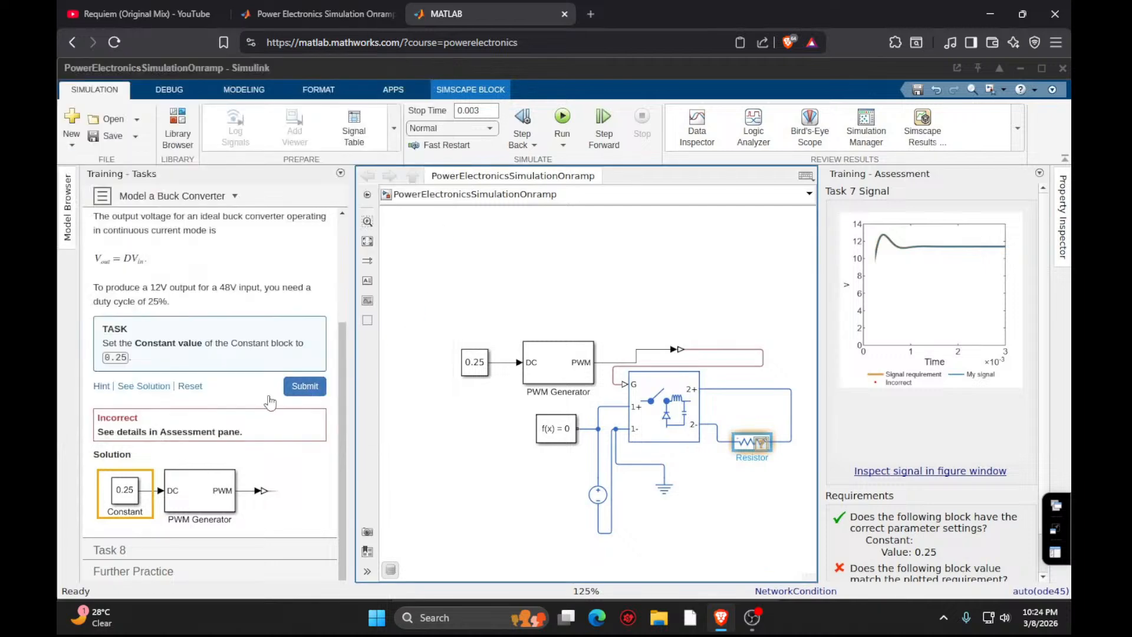
pyautogui.scroll(5, 151, 283)
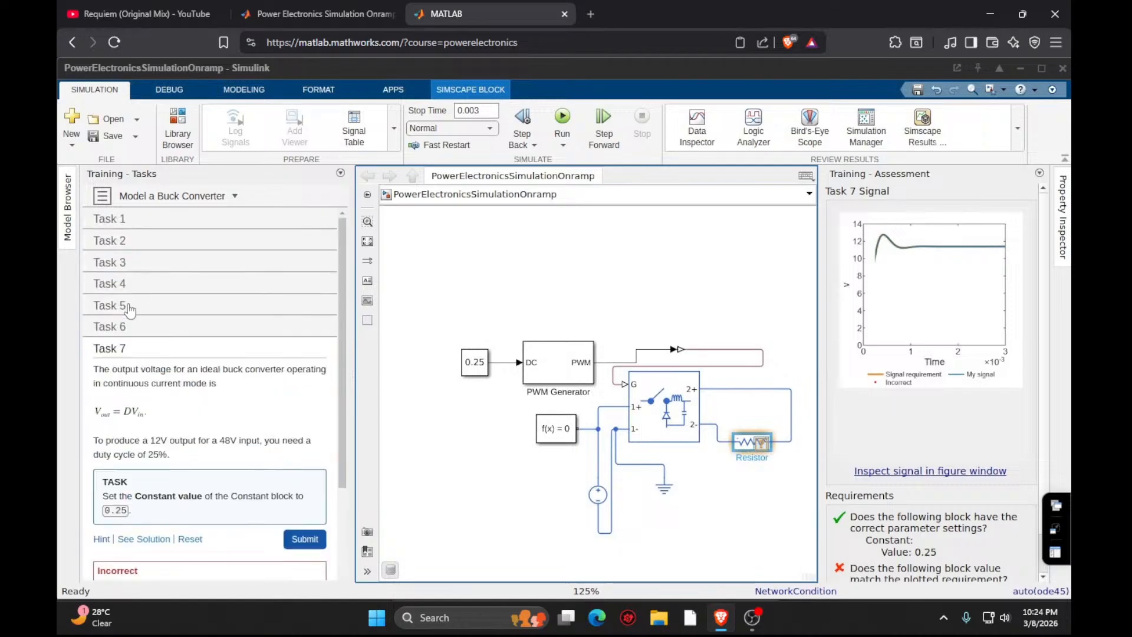
pyautogui.click(124, 326)
pyautogui.scroll(-3, 182, 437)
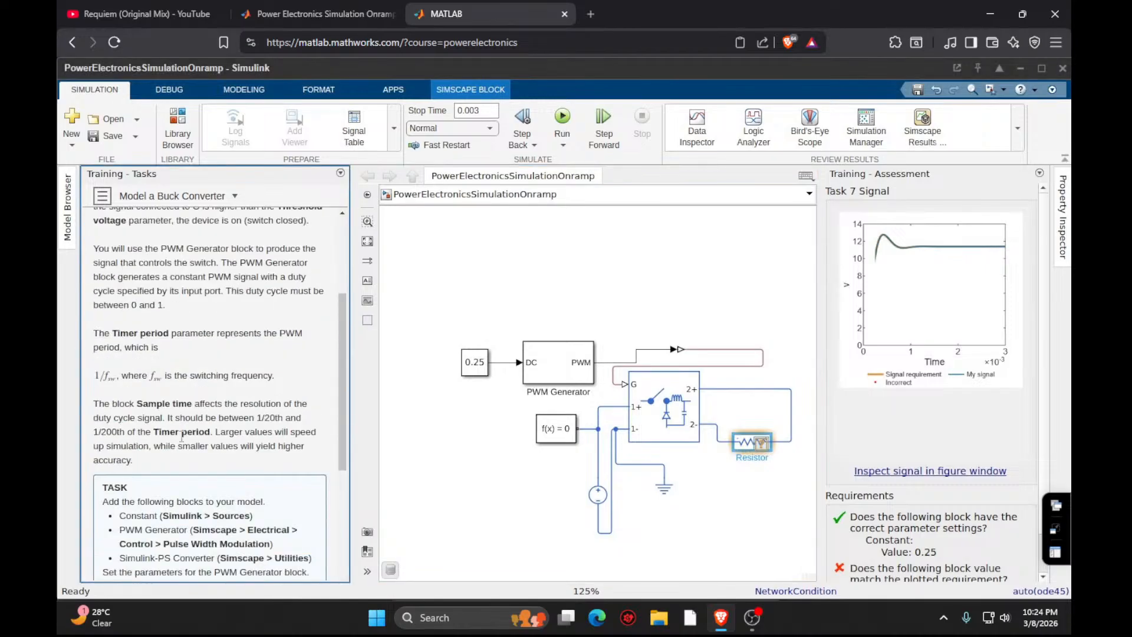
pyautogui.scroll(-4, 182, 437)
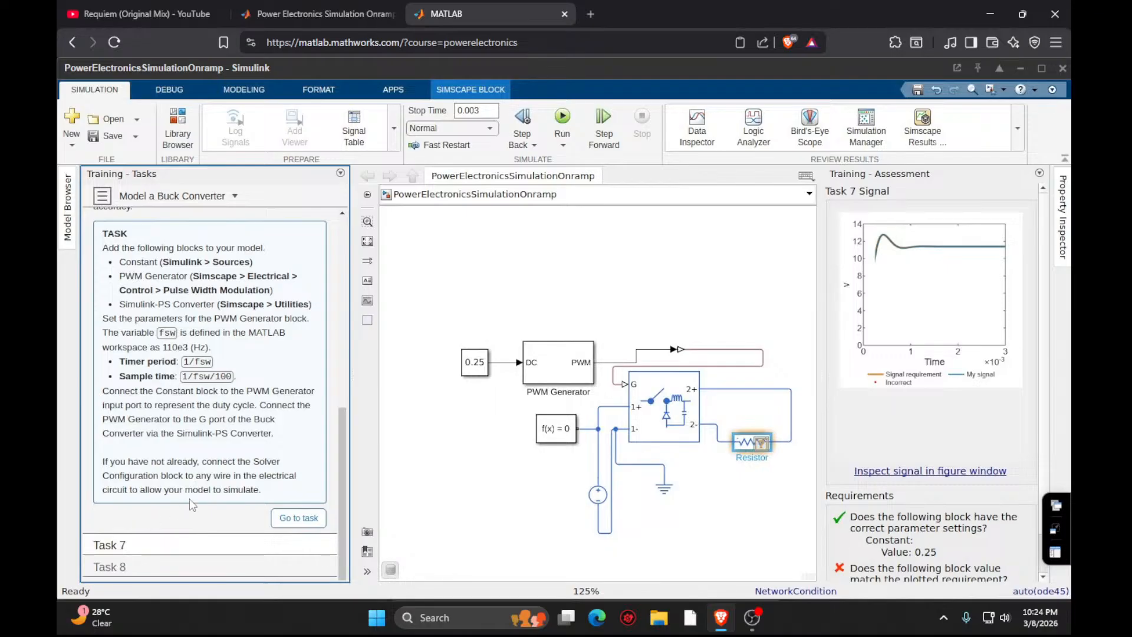
pyautogui.click(296, 518)
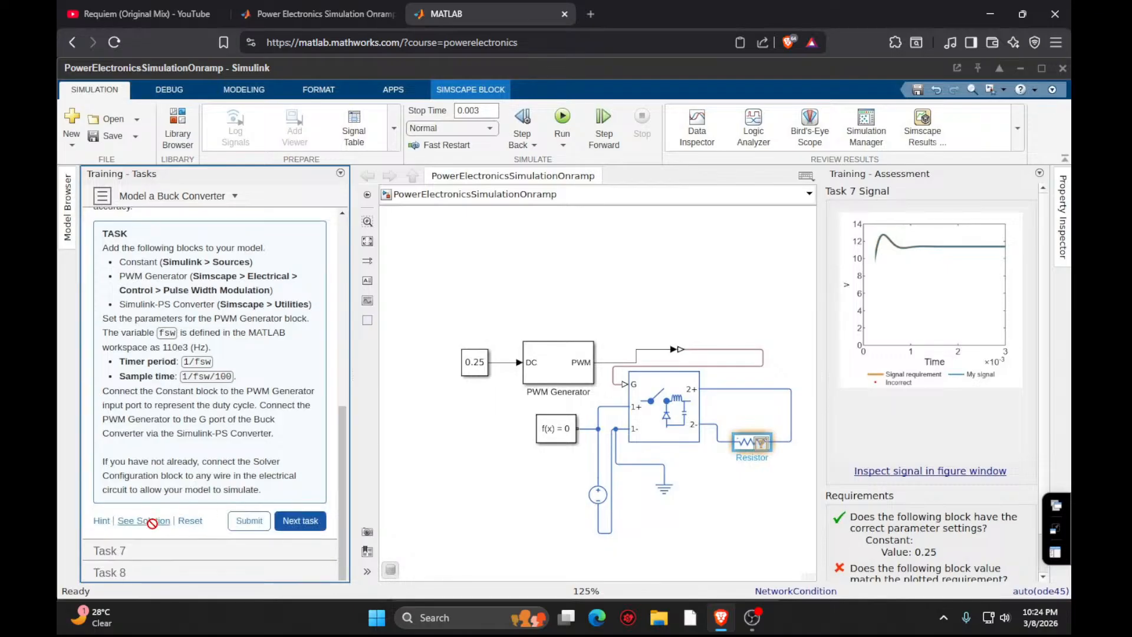
# View the Task 6 solution, compare its settings and wiring with the model, and return to Task 7.
pyautogui.click(144, 520)
pyautogui.scroll(-2, 201, 509)
pyautogui.scroll(-6, 197, 504)
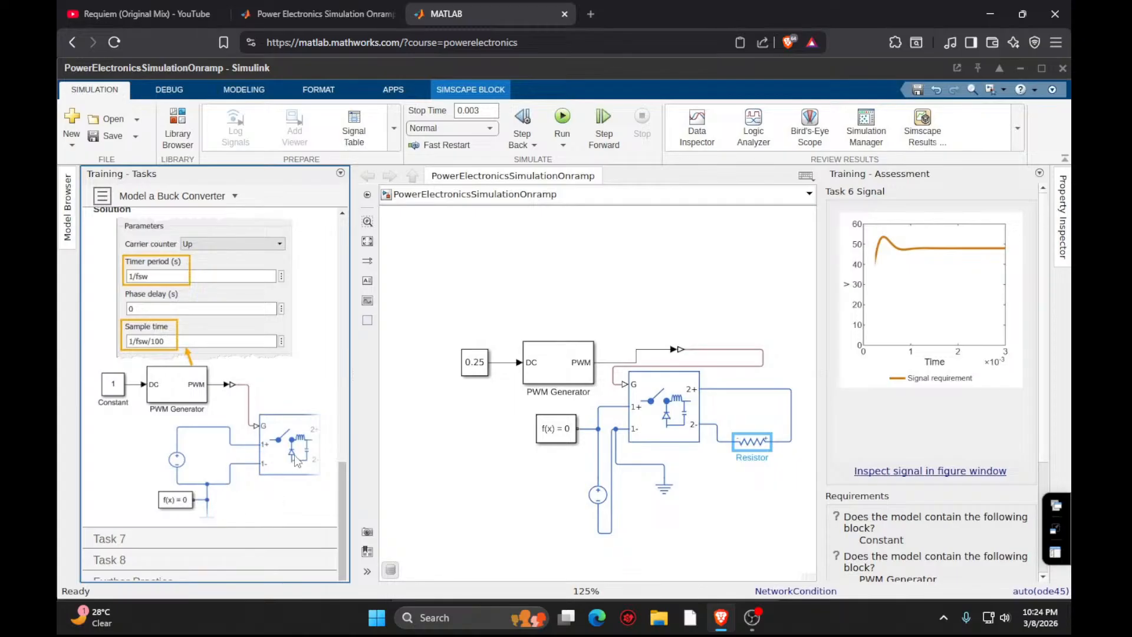
pyautogui.scroll(-1, 261, 374)
pyautogui.scroll(5, 260, 374)
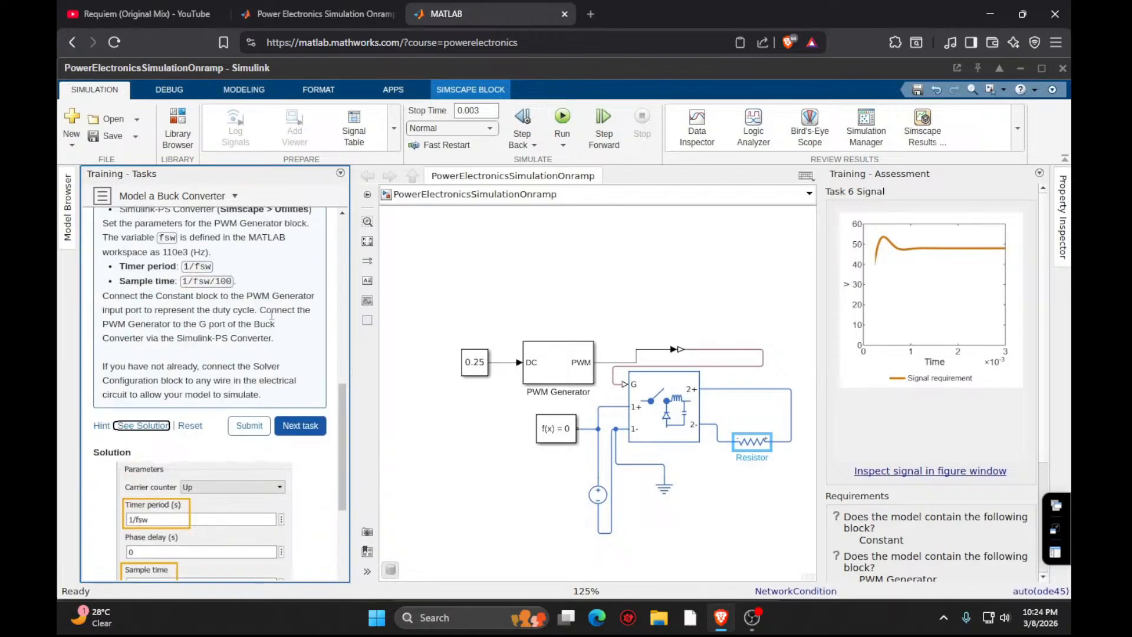
pyautogui.scroll(-5, 279, 294)
pyautogui.scroll(8, 265, 378)
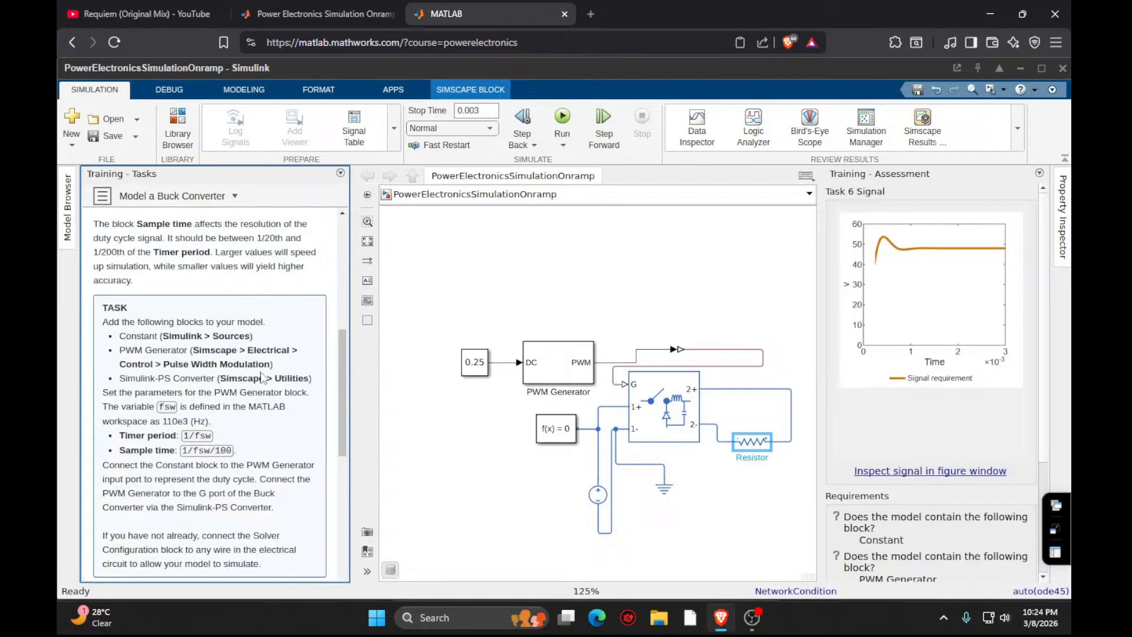
pyautogui.scroll(-8, 268, 360)
pyautogui.click(297, 422)
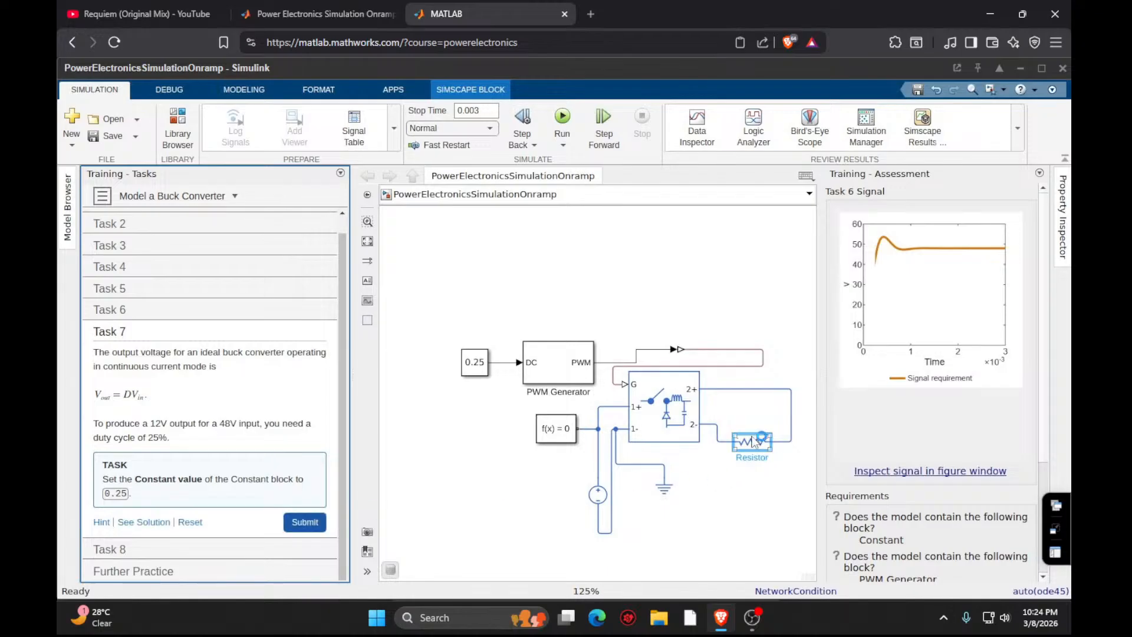
# Review the Task 7 assessment requirements and its hint, then resubmit the task.
pyautogui.scroll(-1, 922, 458)
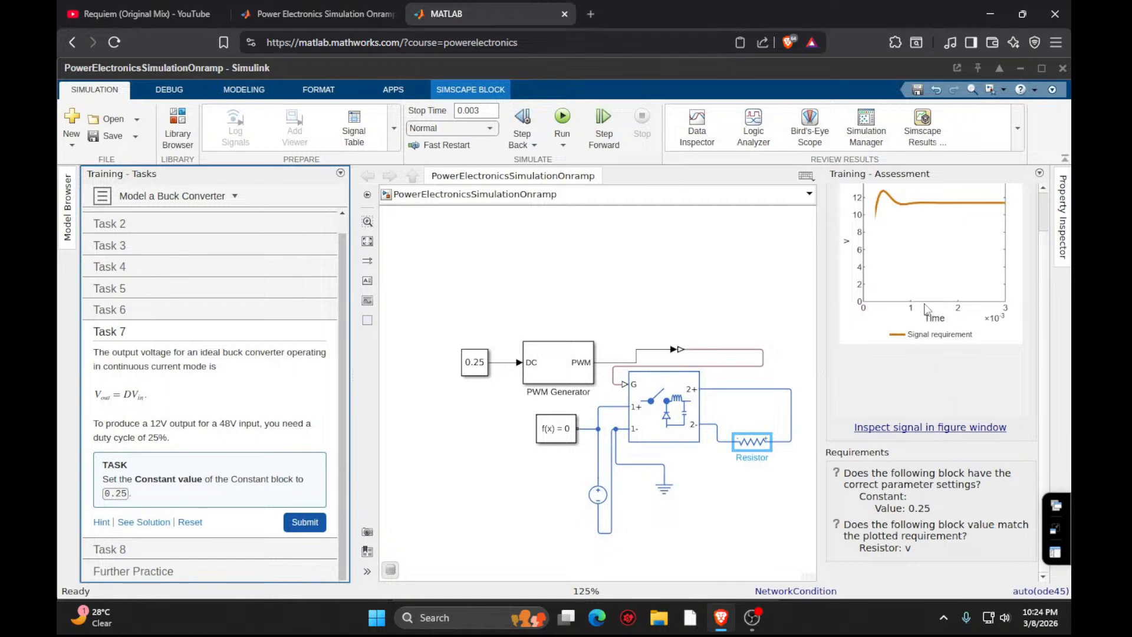
pyautogui.scroll(1, 907, 245)
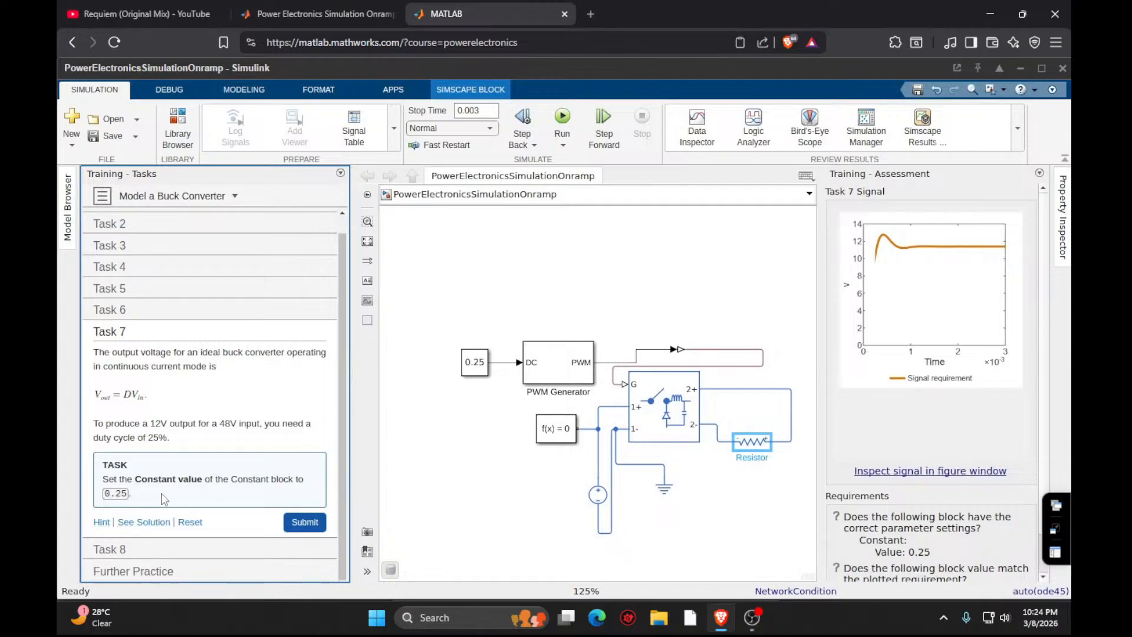
pyautogui.click(101, 522)
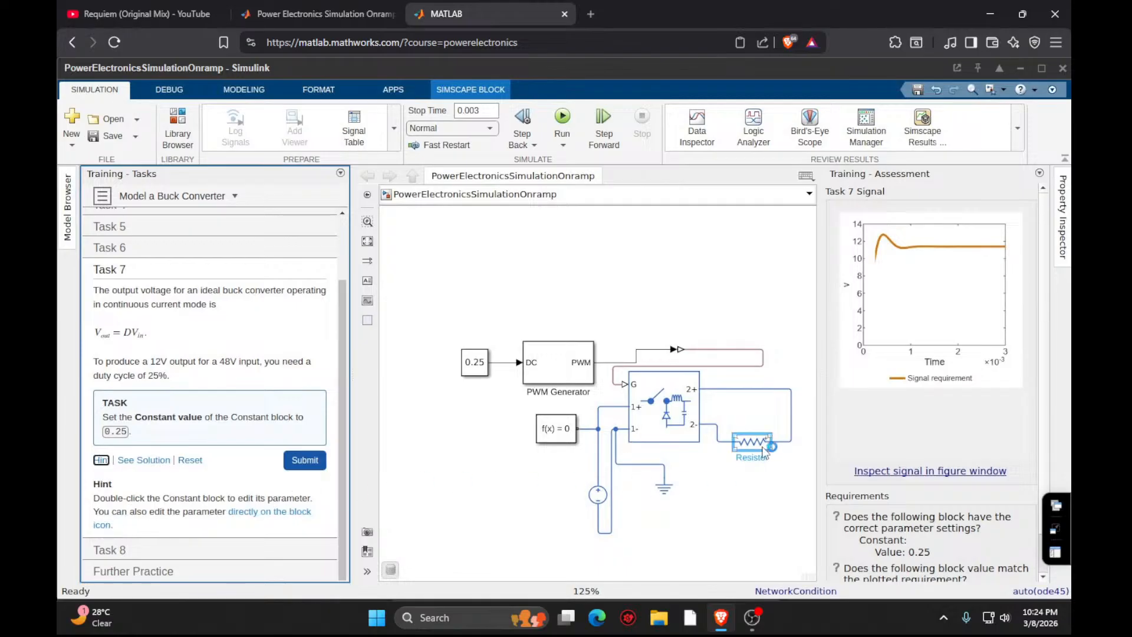
pyautogui.scroll(-1, 908, 525)
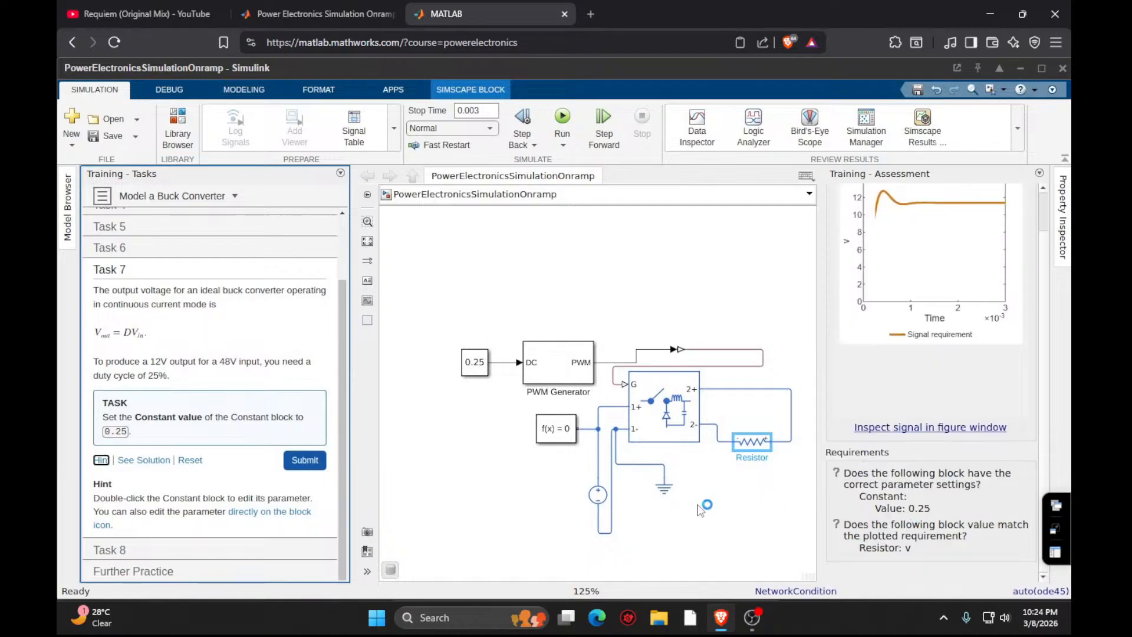
pyautogui.click(299, 468)
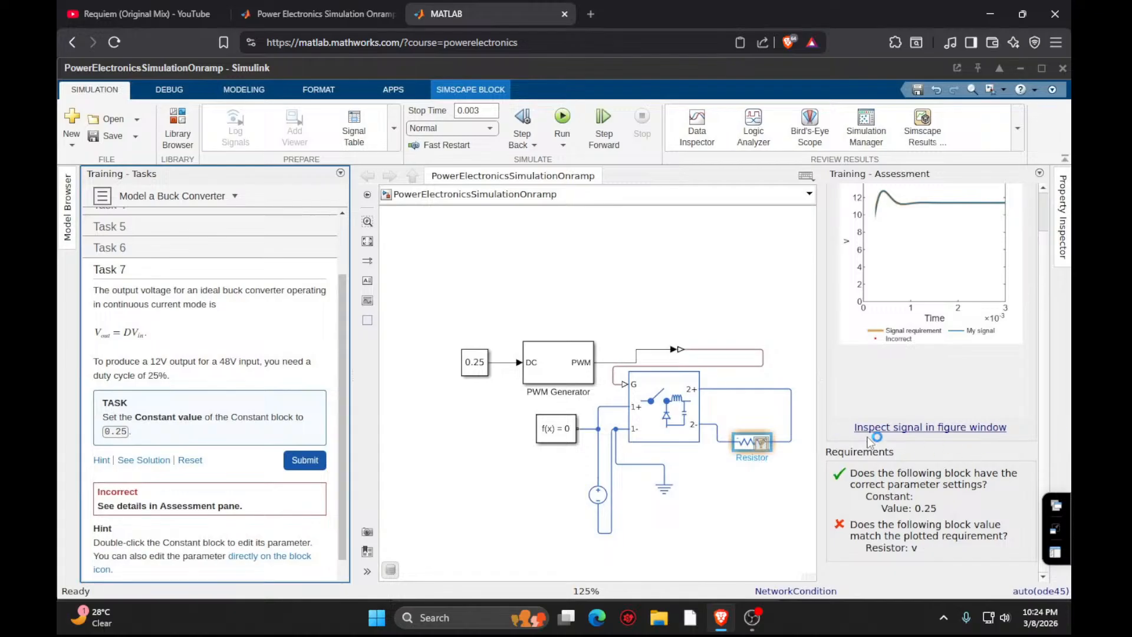
# Inspect the Resistor voltage signal in a figure window, zooming in to compare it with the signal requirement, then close the figure.
pyautogui.click(884, 430)
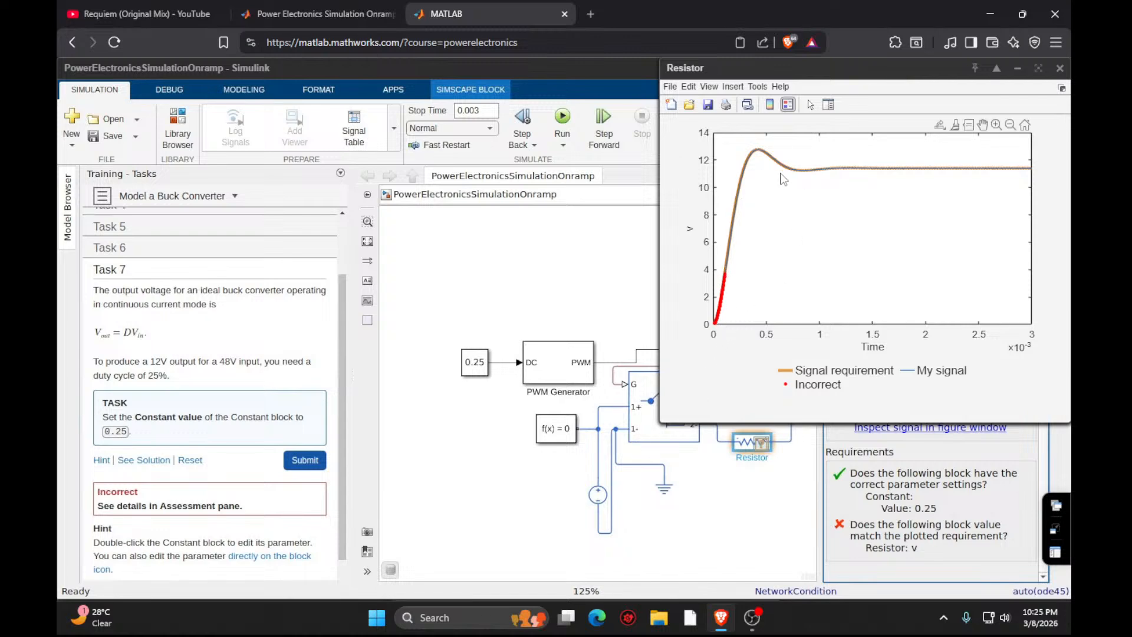
pyautogui.moveTo(792, 177); pyautogui.dragTo(821, 202)
pyautogui.scroll(3, 824, 196)
pyautogui.scroll(6, 824, 196)
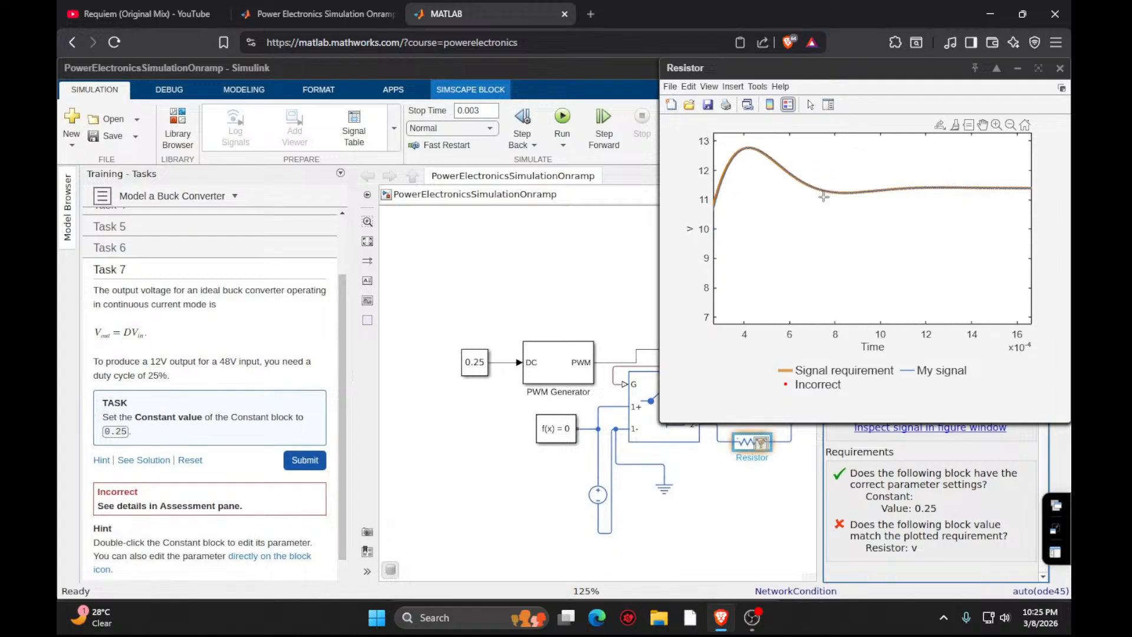
pyautogui.moveTo(860, 190)
pyautogui.scroll(1, 861, 191)
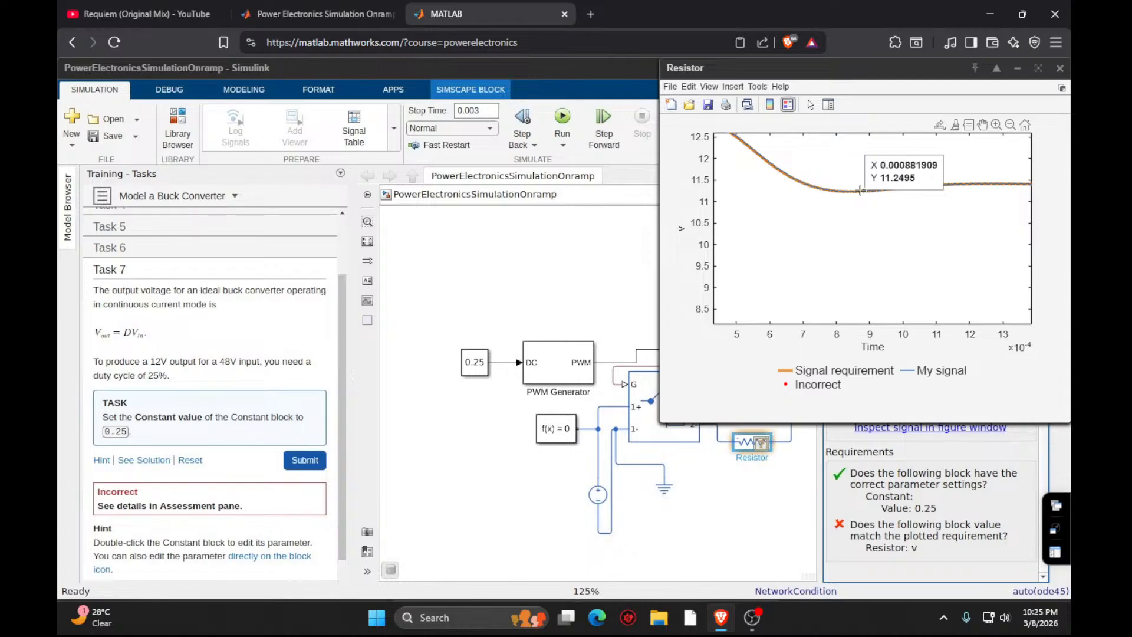
pyautogui.scroll(6, 860, 191)
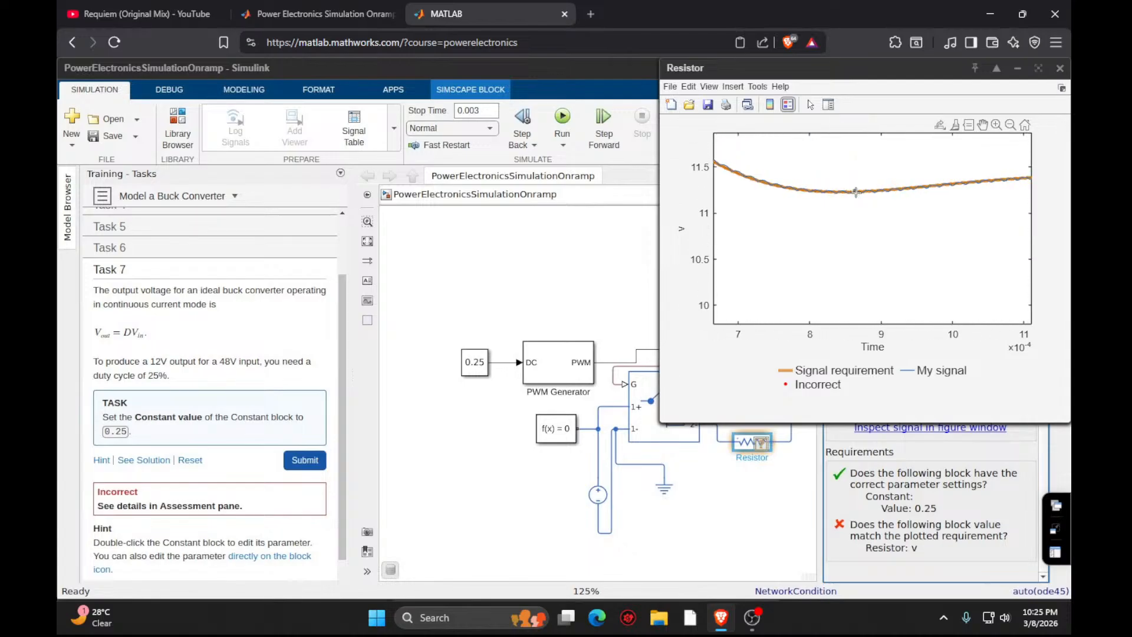
pyautogui.scroll(-6, 856, 192)
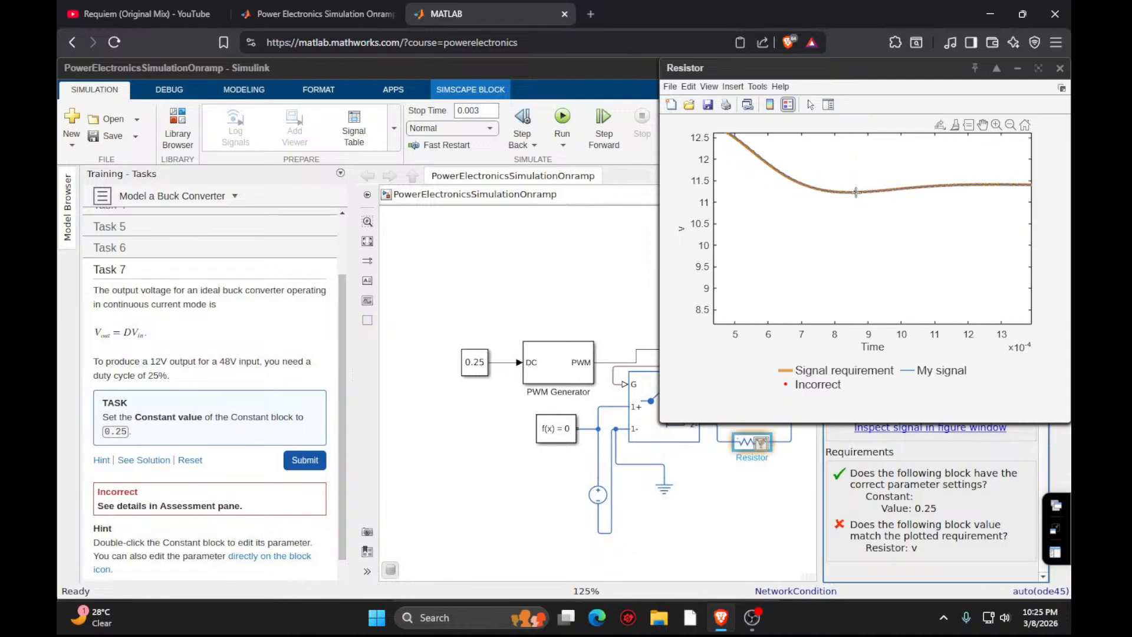
pyautogui.click(1060, 69)
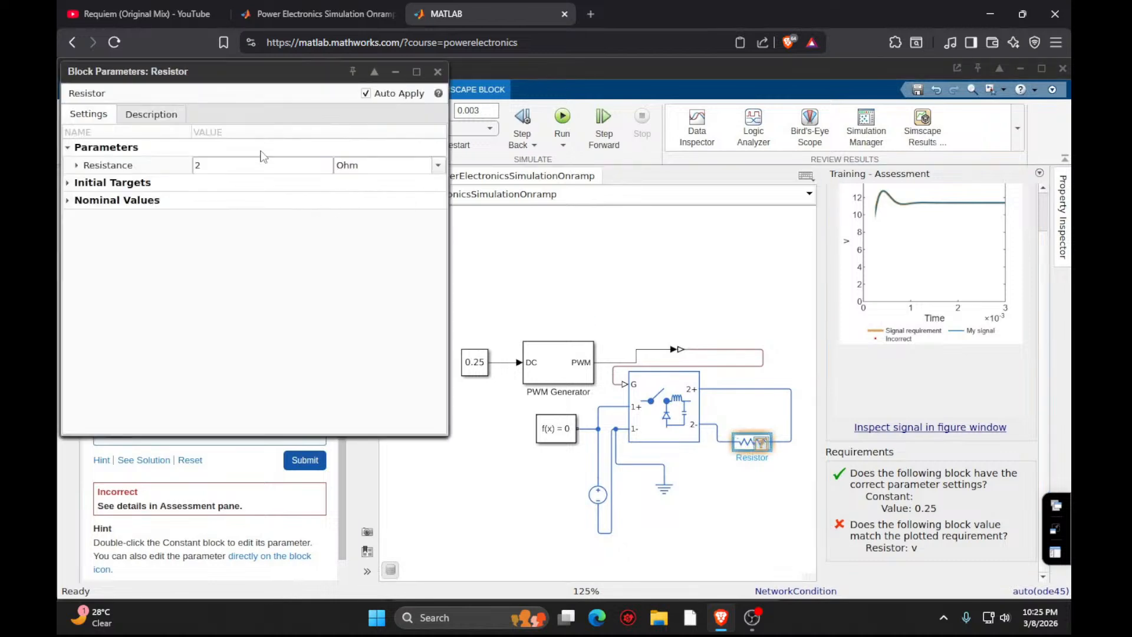
# Try a resistance of 12 Ohm in the Resistor block and submit Task 7.
pyautogui.click(259, 166)
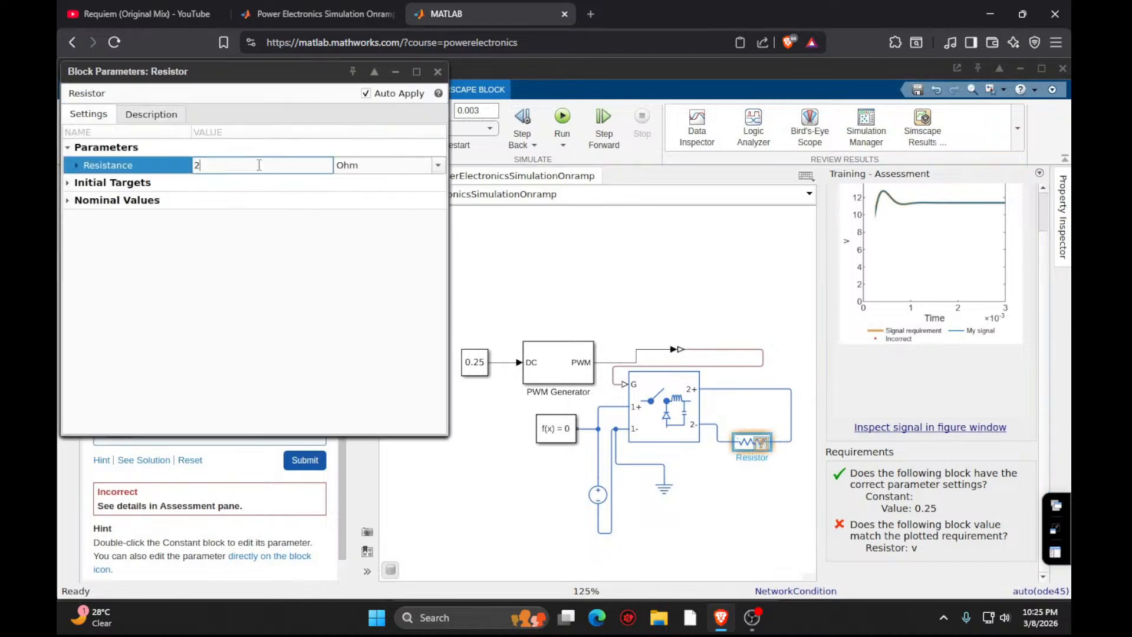
pyautogui.write('212')
pyautogui.press('Return')
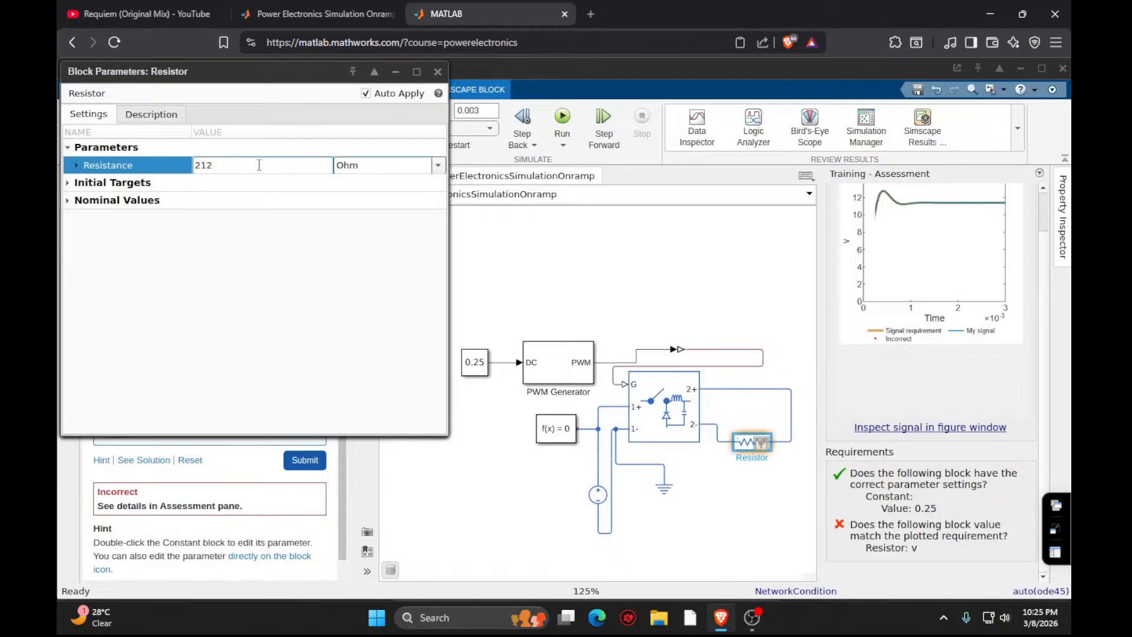
pyautogui.click(259, 165)
pyautogui.write('1')
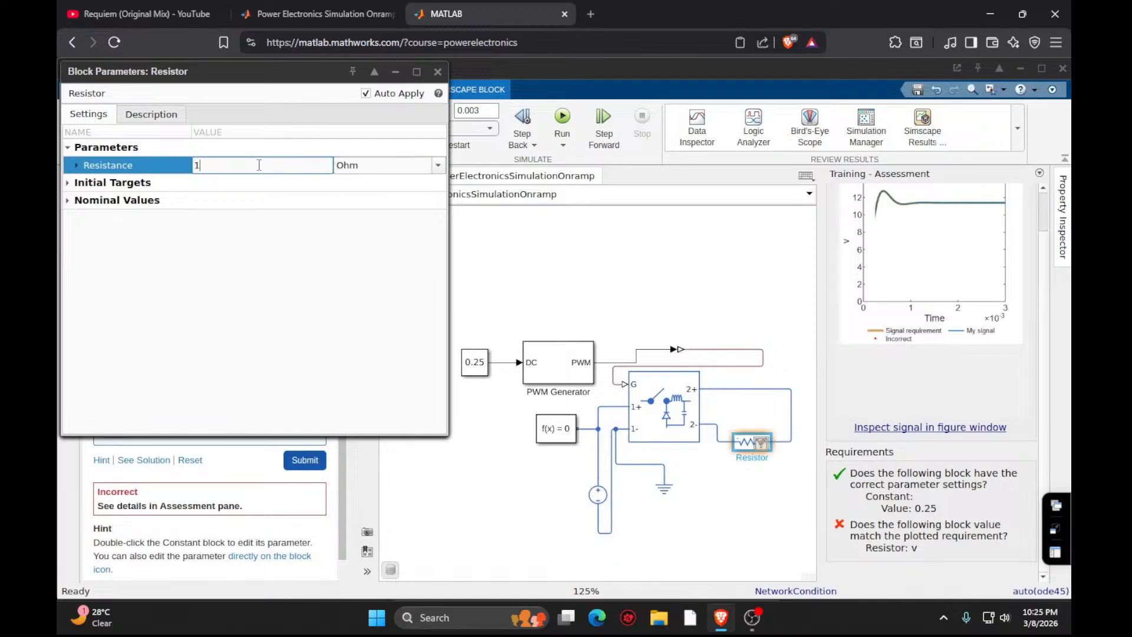
pyautogui.write('2')
pyautogui.press('Return')
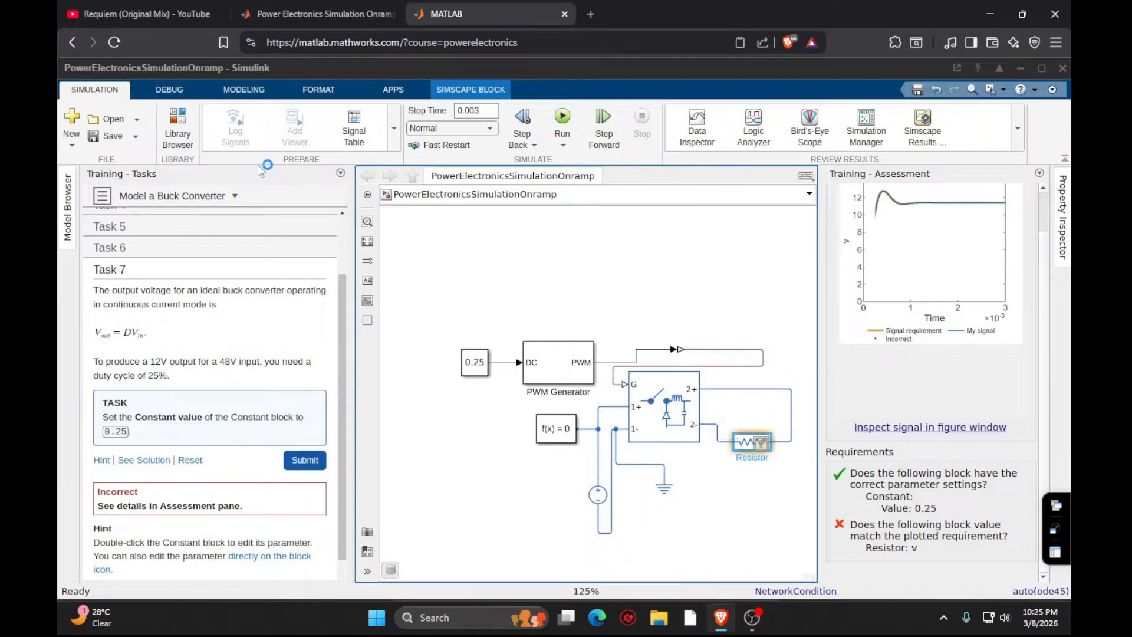
pyautogui.click(317, 460)
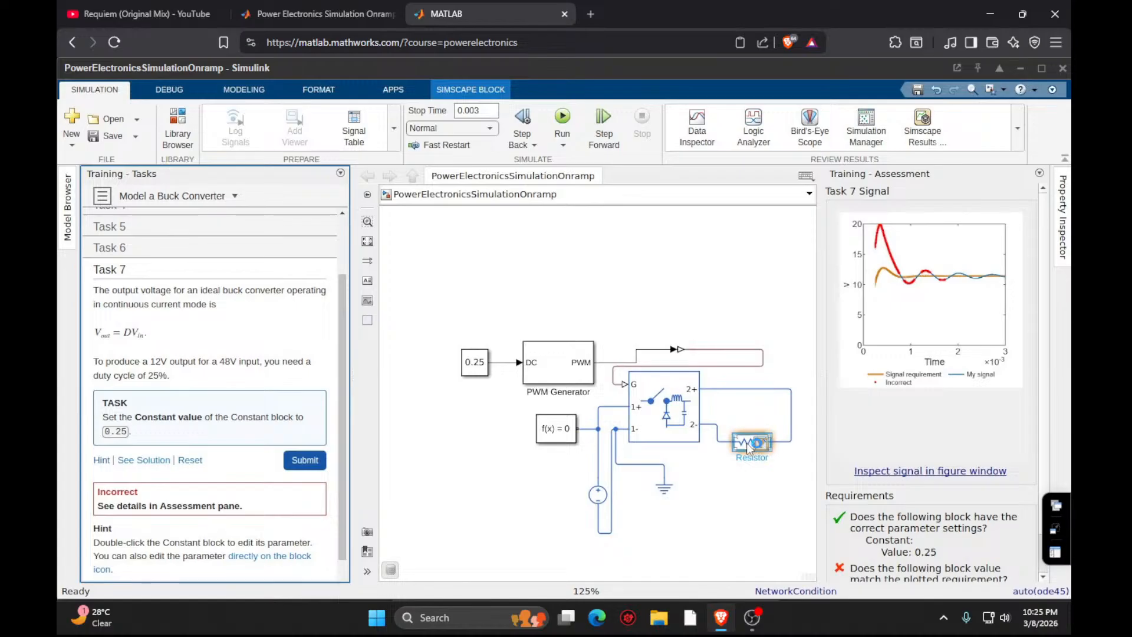
# Try a resistance of 5 Ohm in the Resistor block and resubmit Task 7.
pyautogui.doubleClick(747, 444)
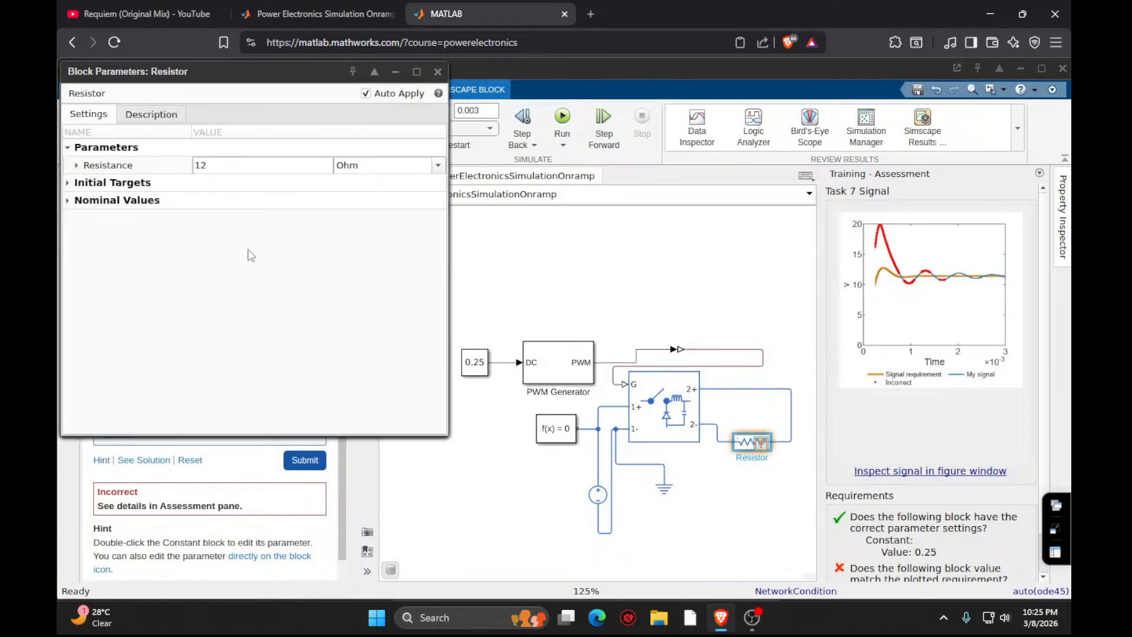
pyautogui.click(263, 165)
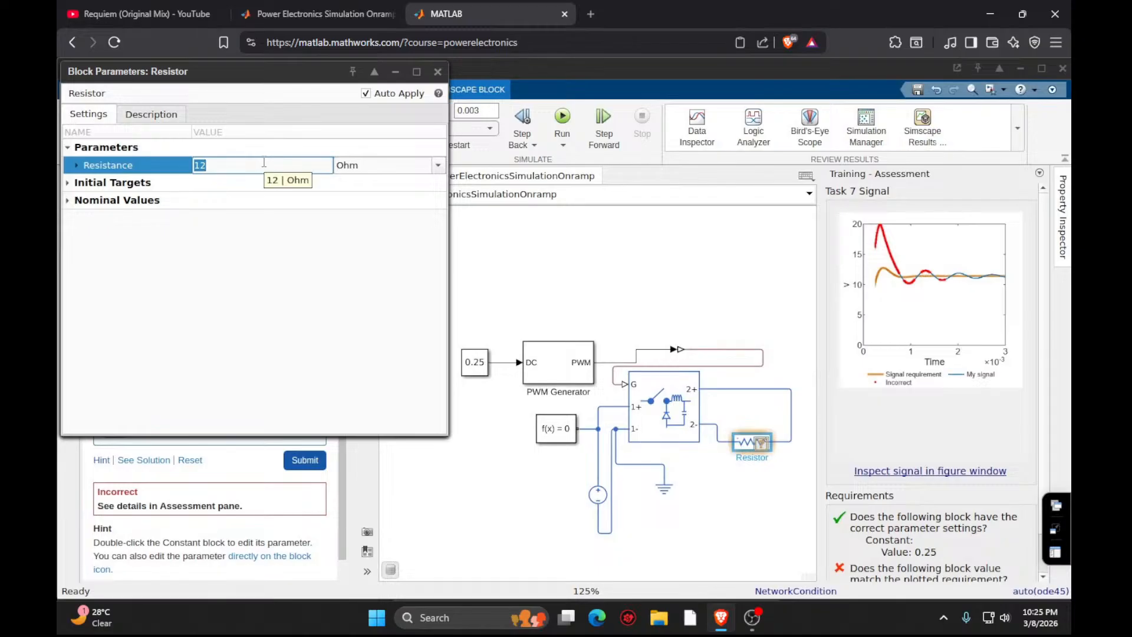
pyautogui.press('BackSpace')
pyautogui.write('12')
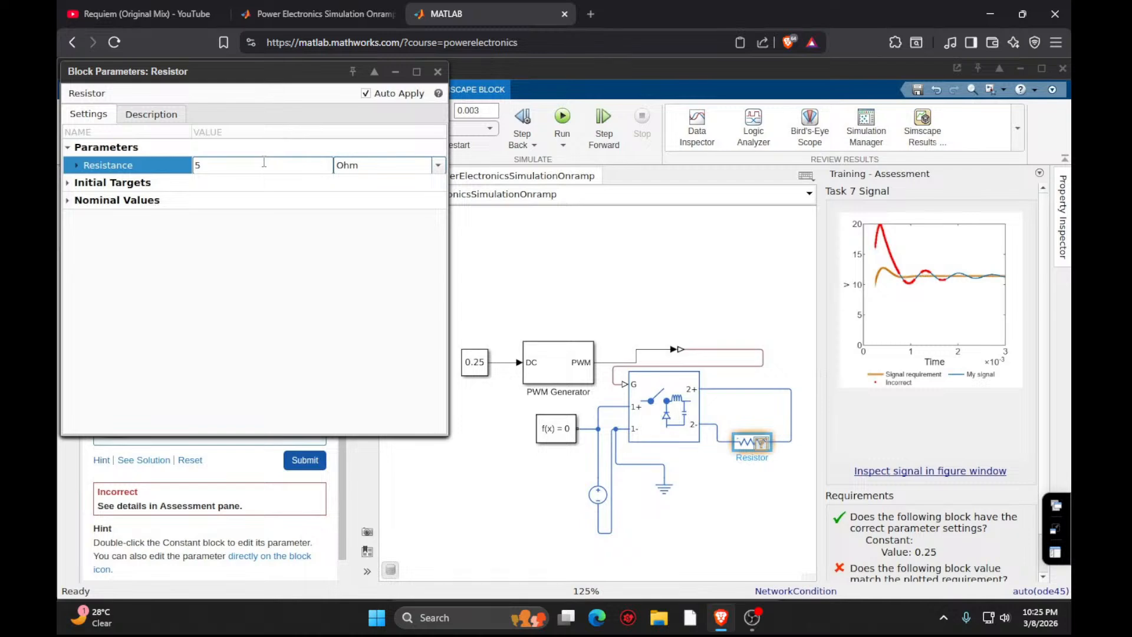
pyautogui.click(439, 72)
pyautogui.click(304, 460)
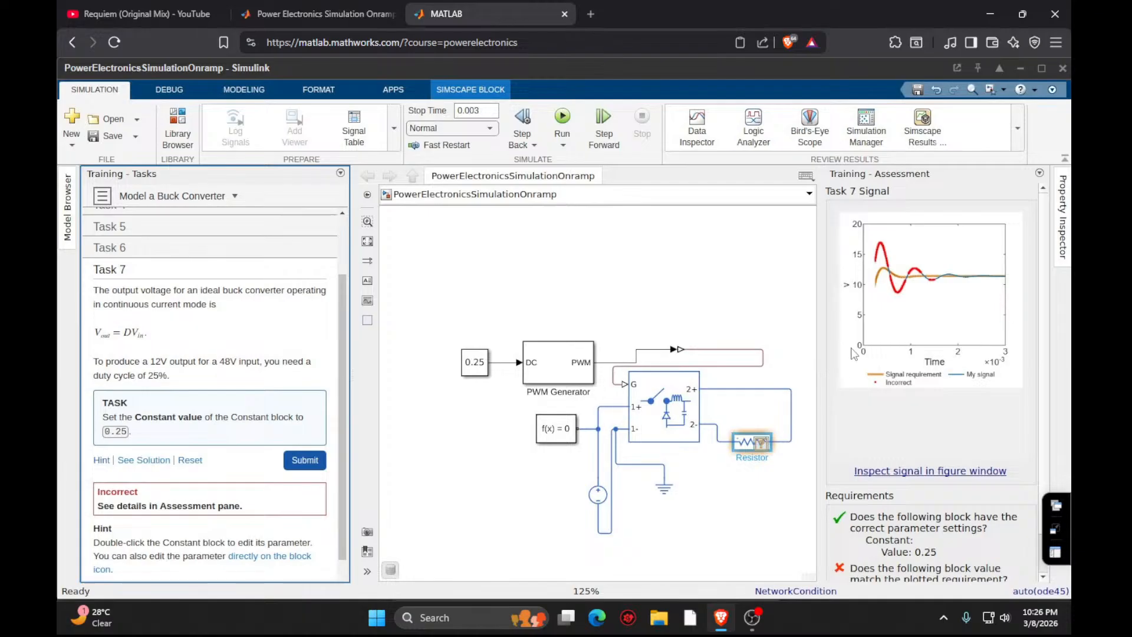
pyautogui.click(302, 461)
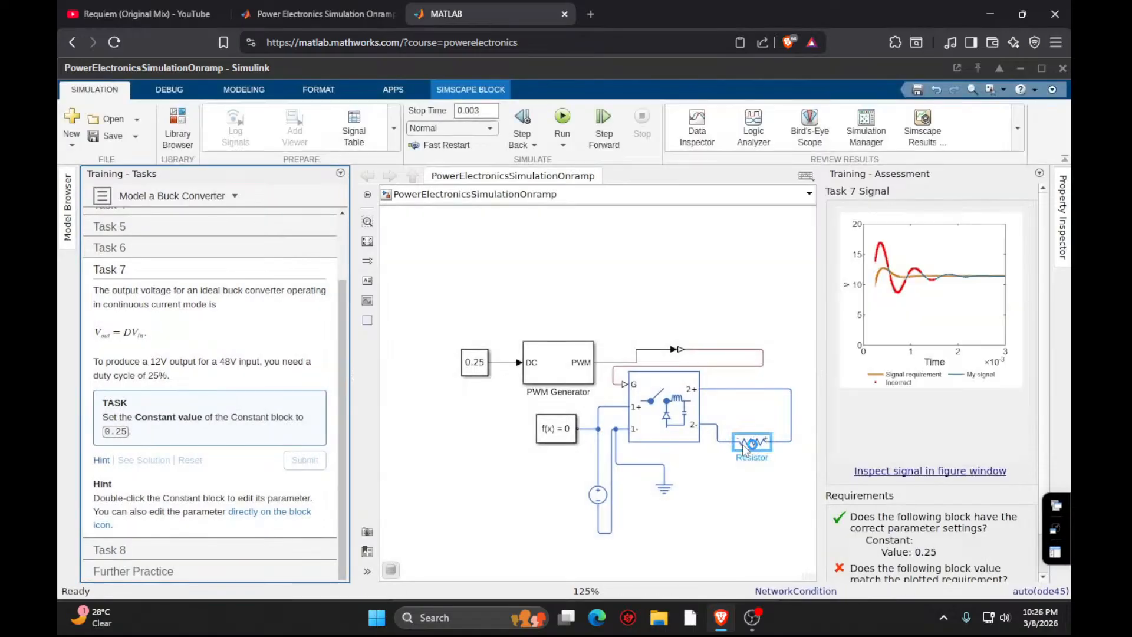
# Set the Resistor block's resistance to 3 Ohm and close its parameters.
pyautogui.doubleClick(749, 444)
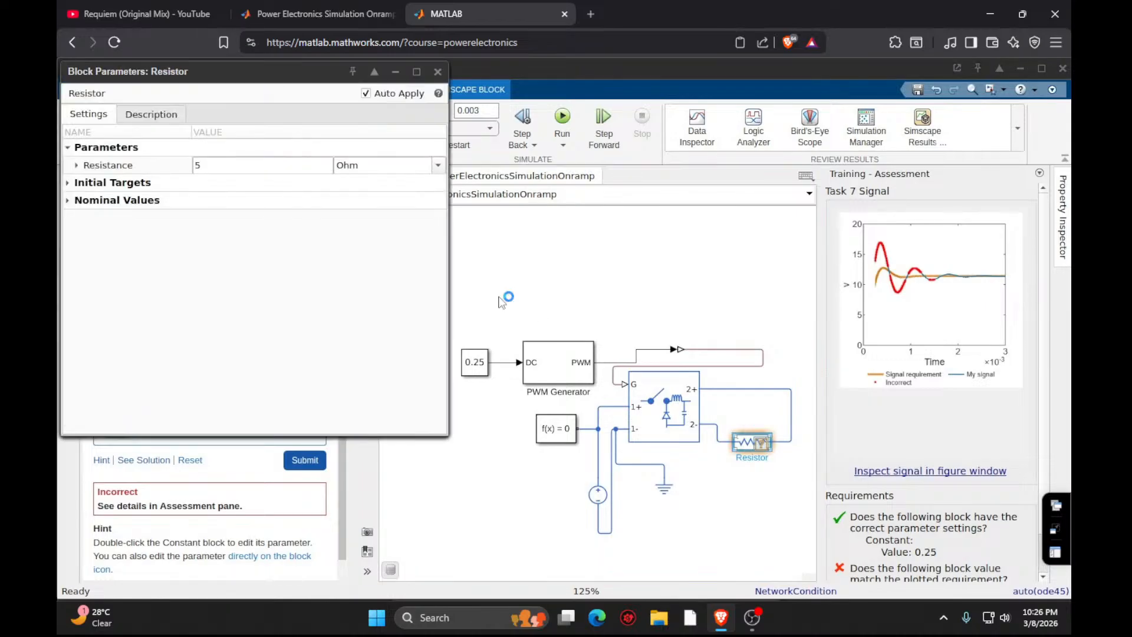
pyautogui.click(250, 166)
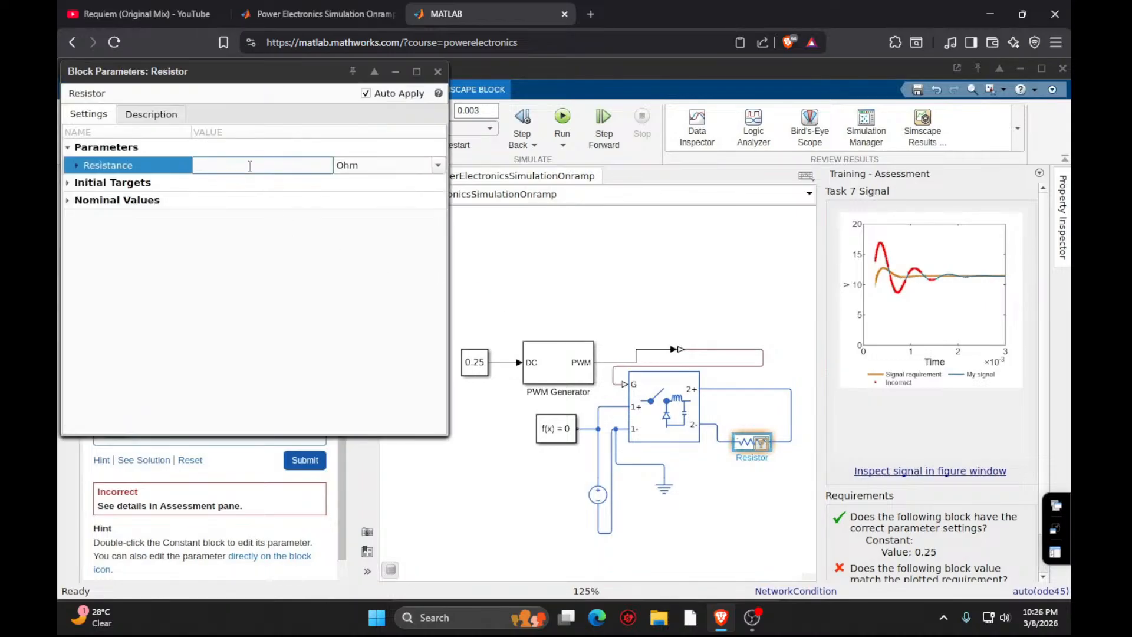
pyautogui.write('3')
pyautogui.press('Return')
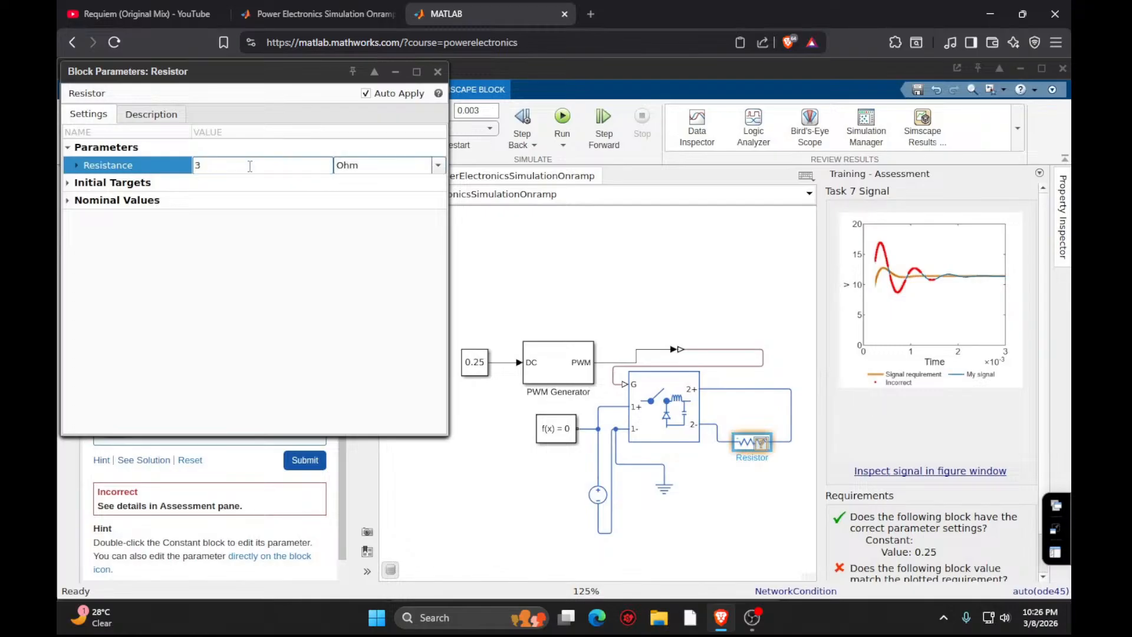
pyautogui.click(250, 166)
pyautogui.press('Escape')
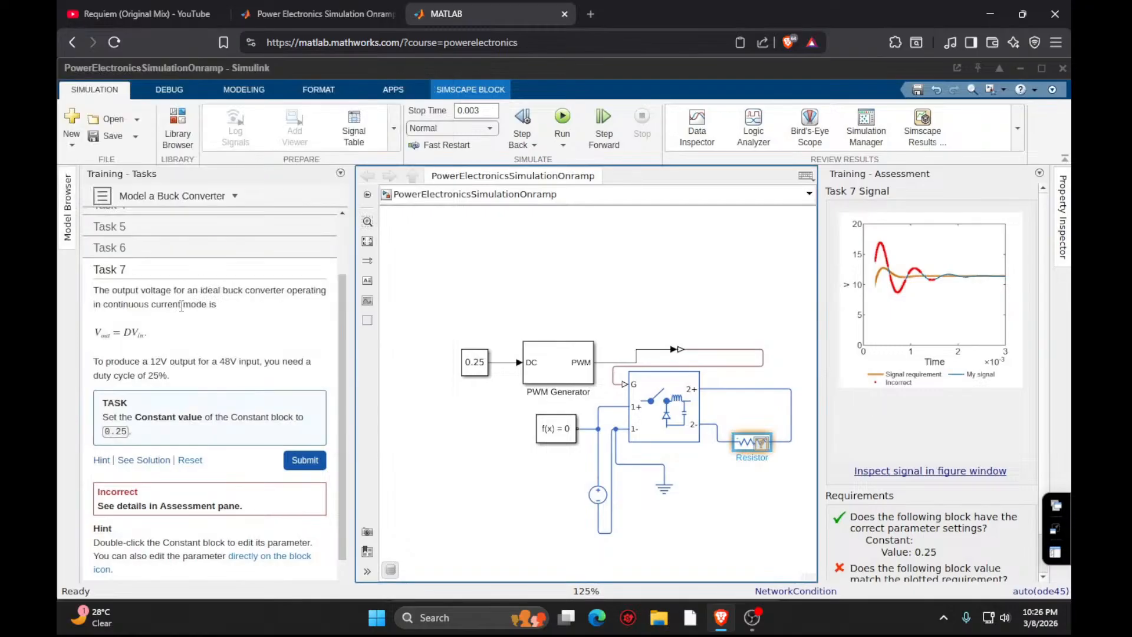
# Submit Task 7 with the current Resistor block, and submit again with that block deleted from the model.
pyautogui.click(298, 463)
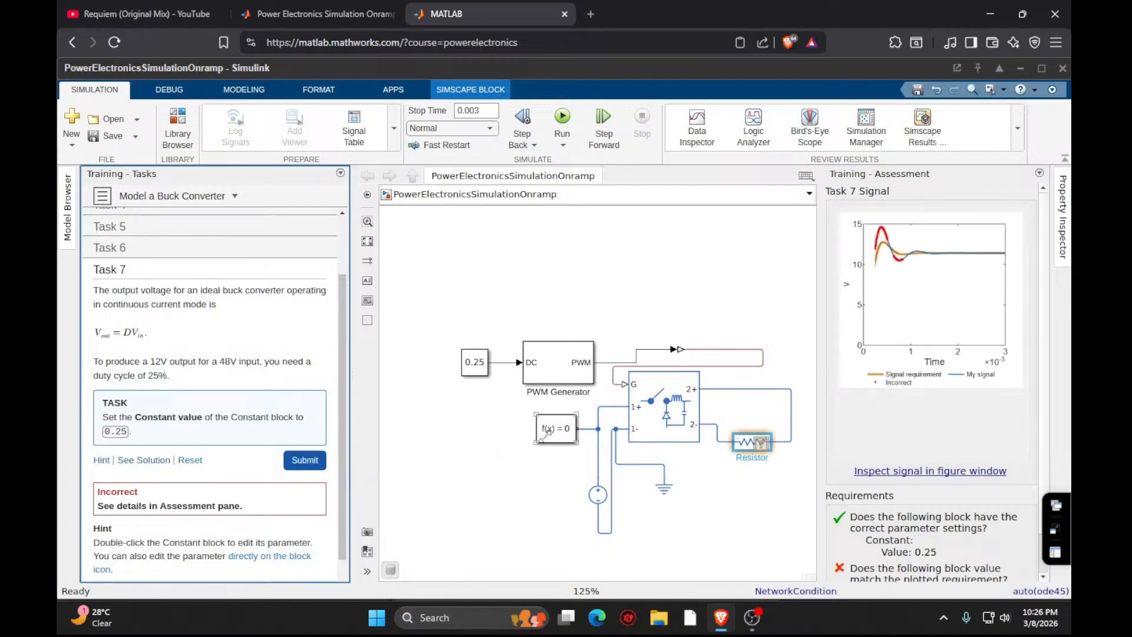
pyautogui.click(751, 453)
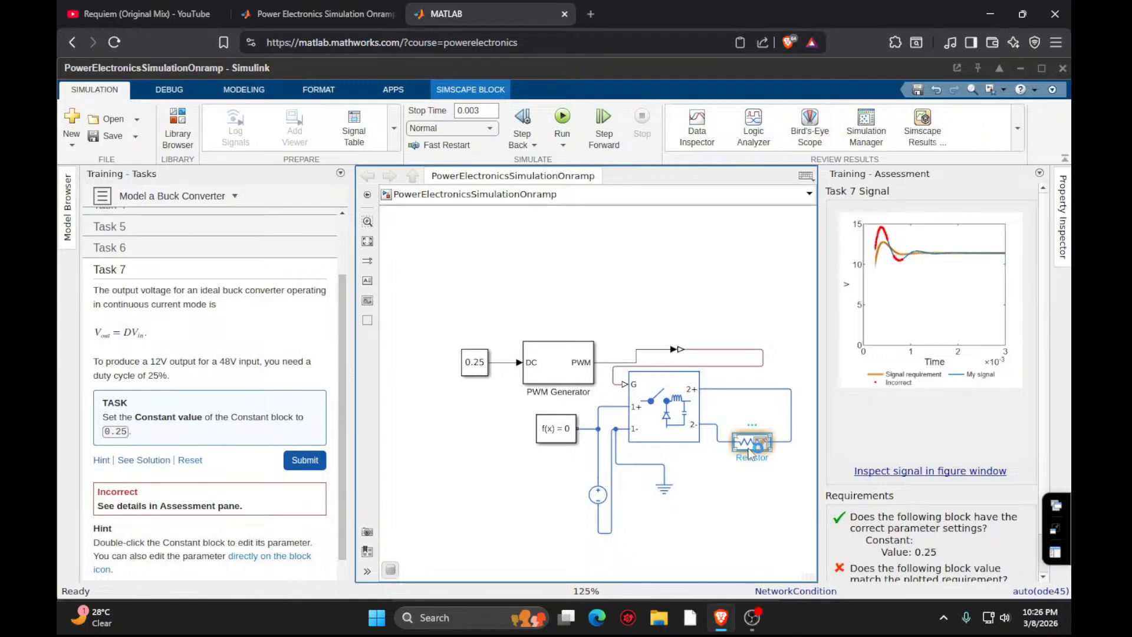
pyautogui.press('Delete')
pyautogui.click(305, 460)
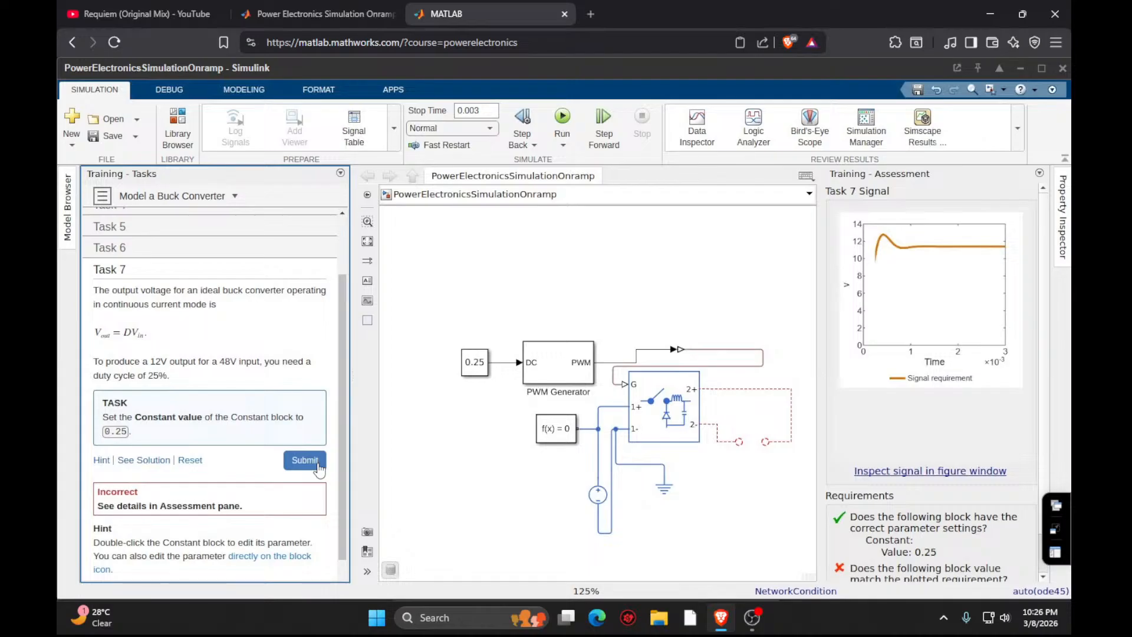
pyautogui.click(318, 465)
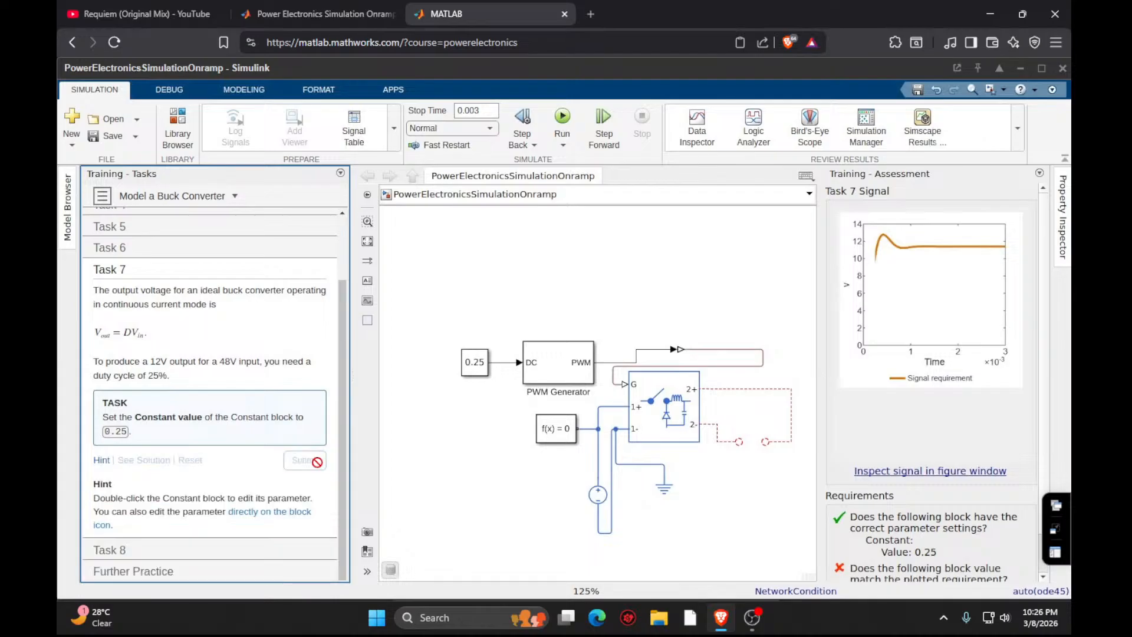
# Add a Foundation Library Resistor block and connect it between the Buck Converter's 2+ and 2- output lines.
pyautogui.doubleClick(720, 516)
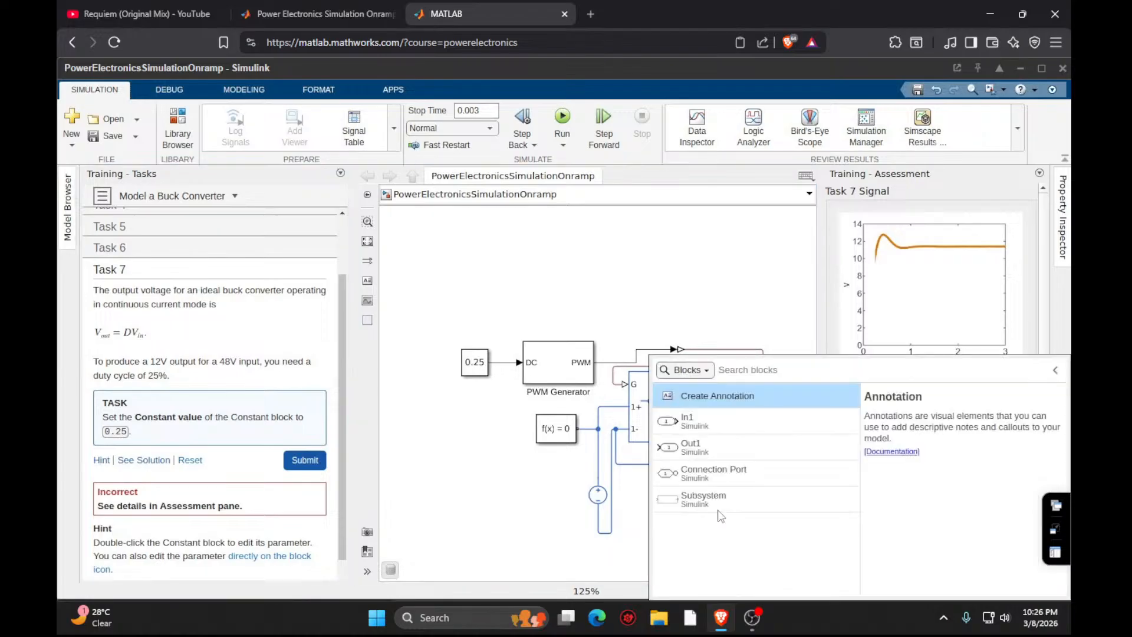
pyautogui.write('resis')
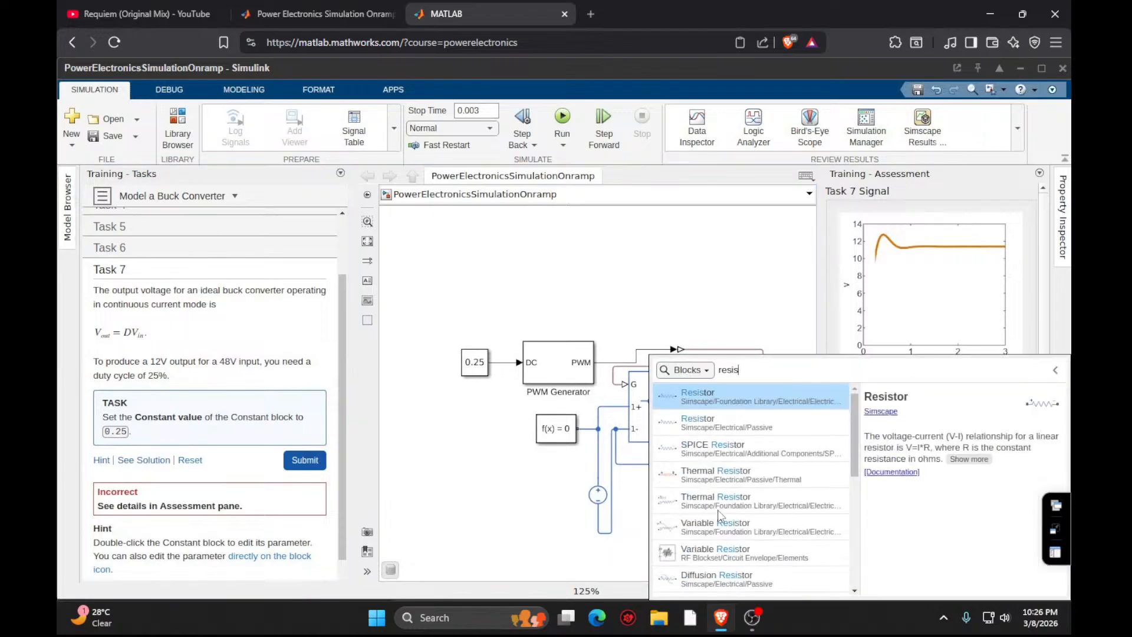
pyautogui.click(707, 401)
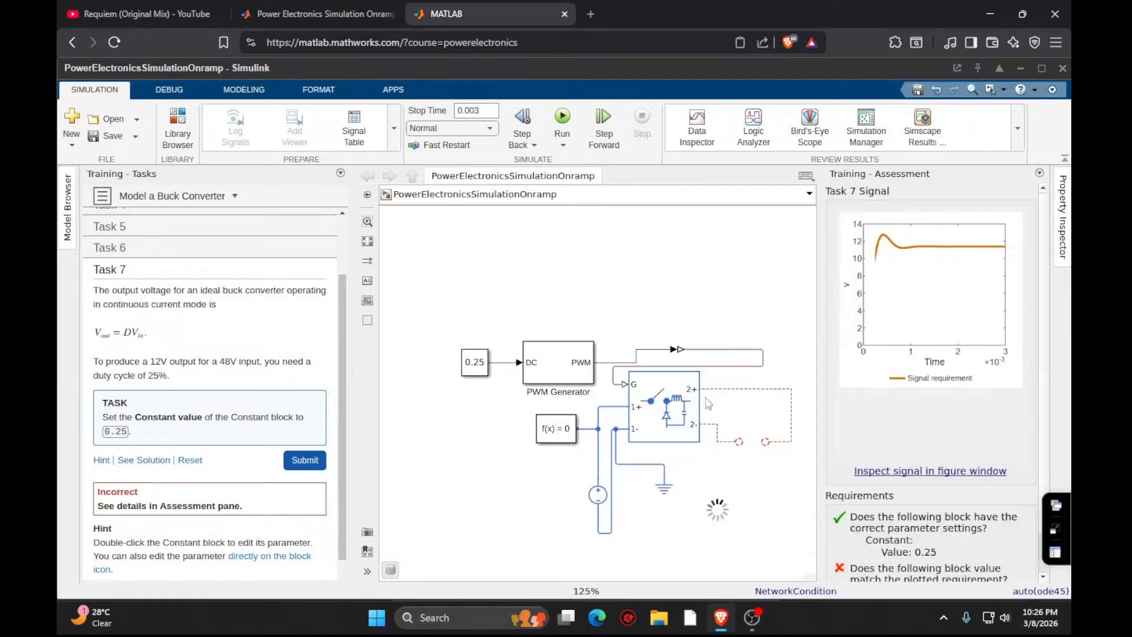
pyautogui.moveTo(731, 503)
pyautogui.mouseDown()
pyautogui.moveTo(750, 458)
pyautogui.moveTo(746, 487)
pyautogui.mouseUp()
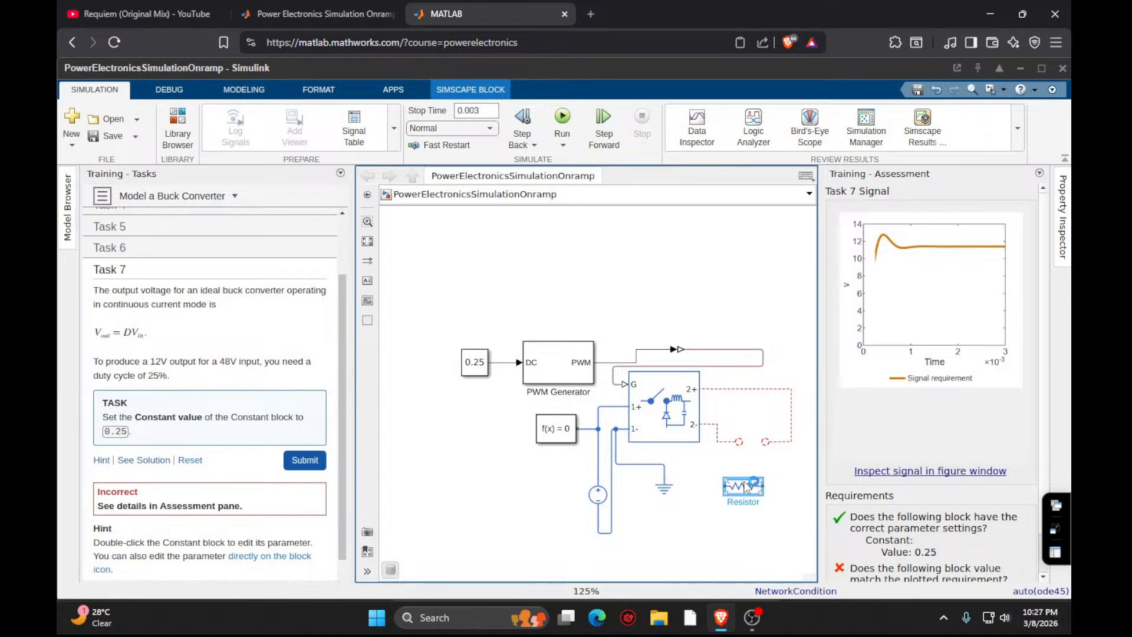
pyautogui.moveTo(747, 486); pyautogui.dragTo(758, 436)
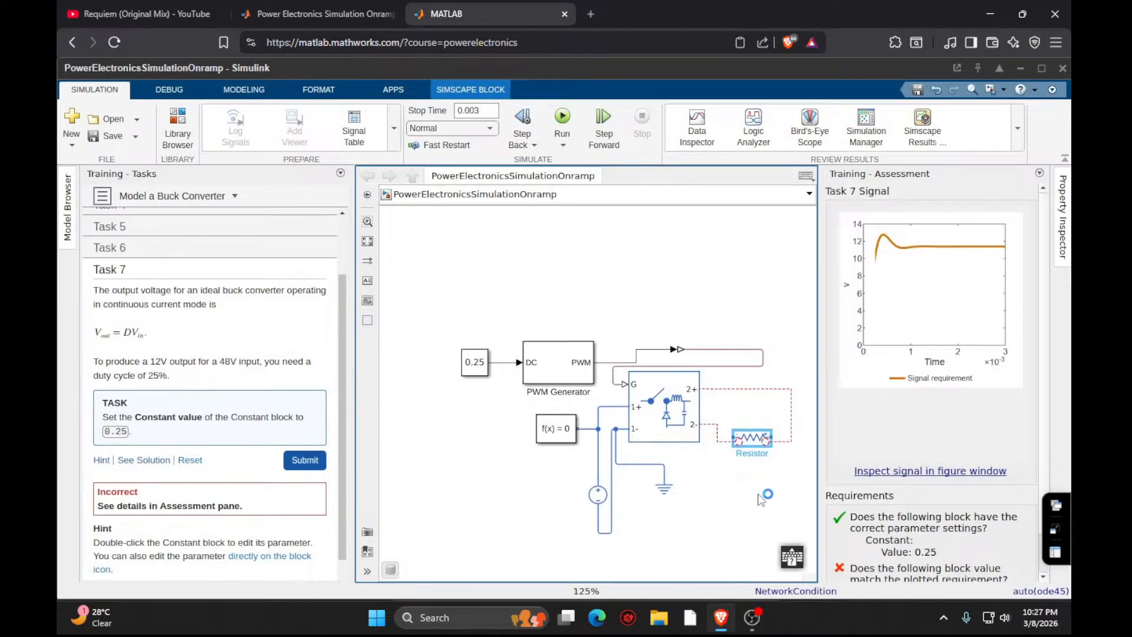
pyautogui.click(759, 502)
pyautogui.click(766, 439)
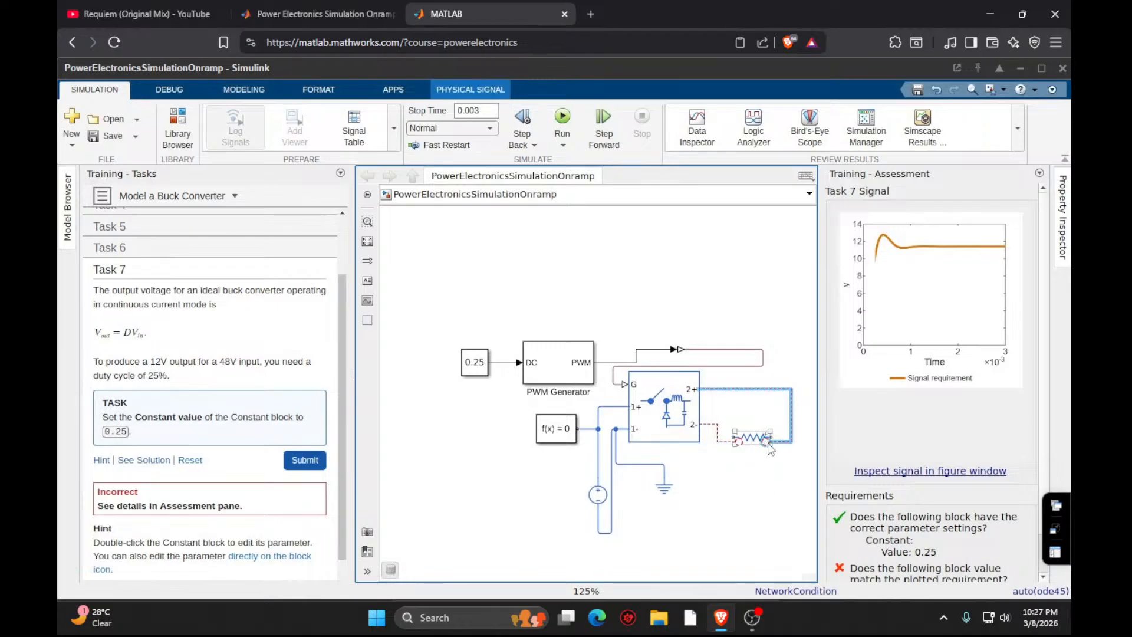
pyautogui.click(736, 440)
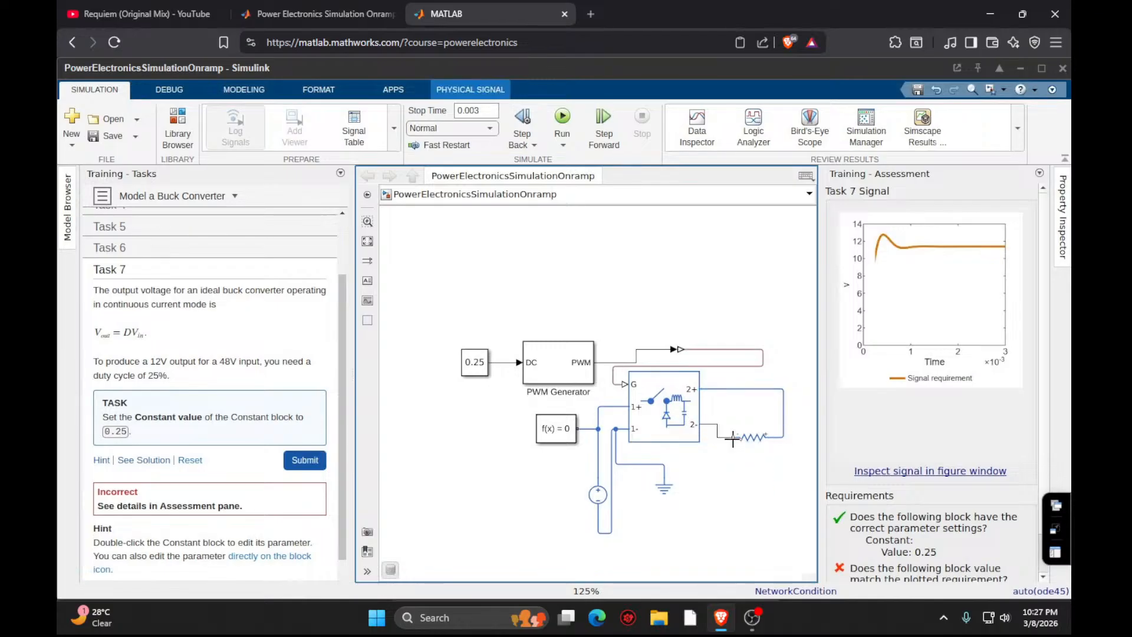
# Edit the new Resistor block's resistance in Ohm and resubmit Task 7.
pyautogui.doubleClick(757, 442)
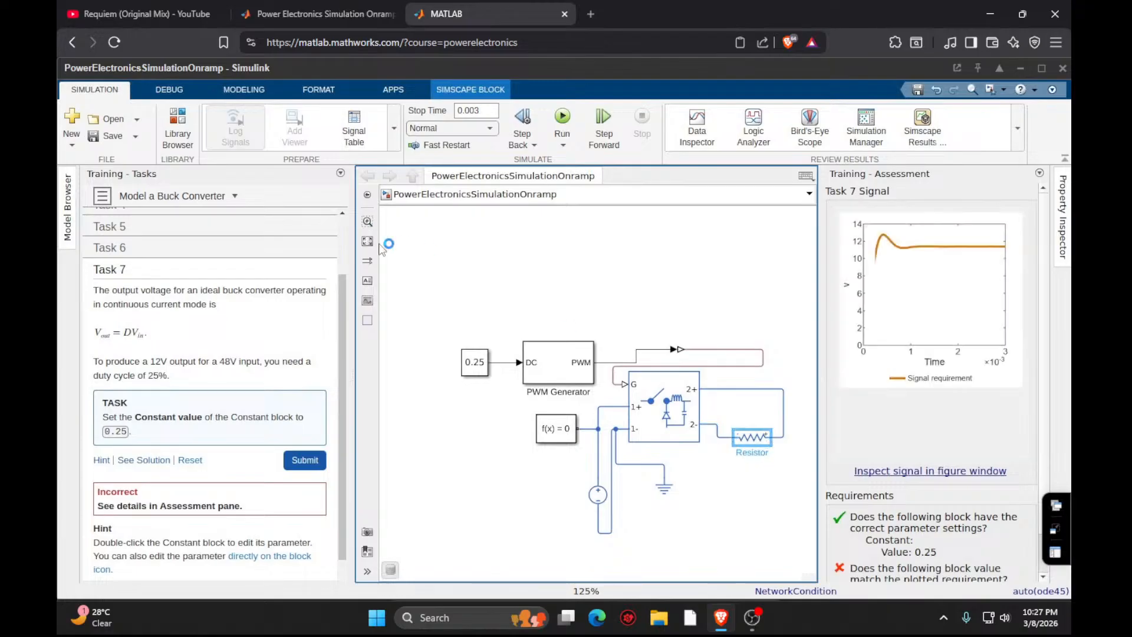
pyautogui.click(236, 163)
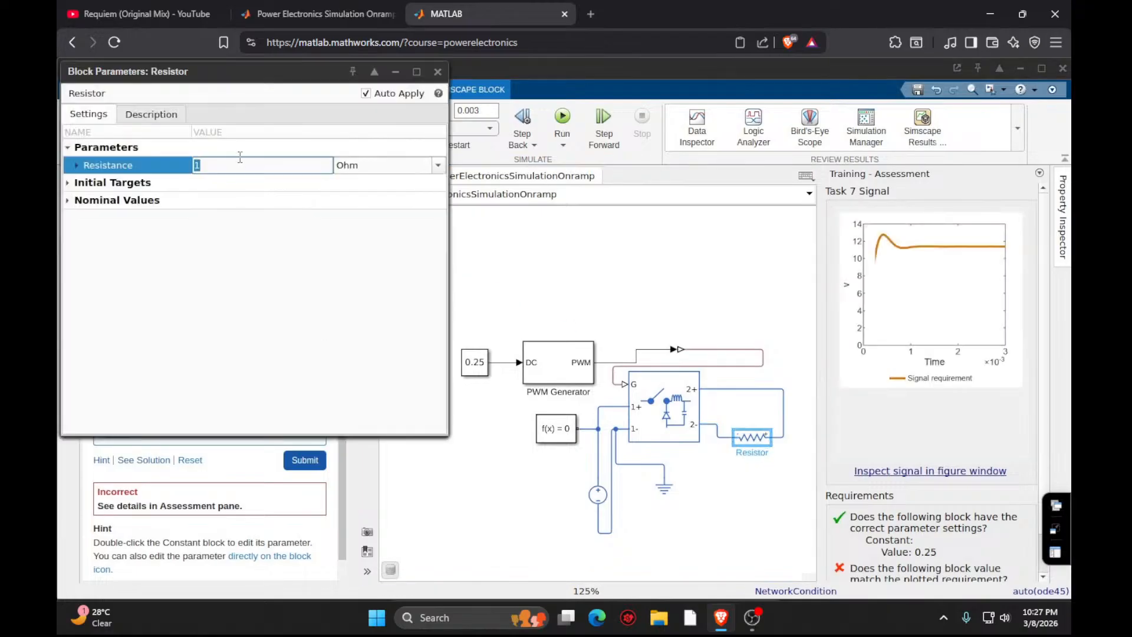
pyautogui.press('Return')
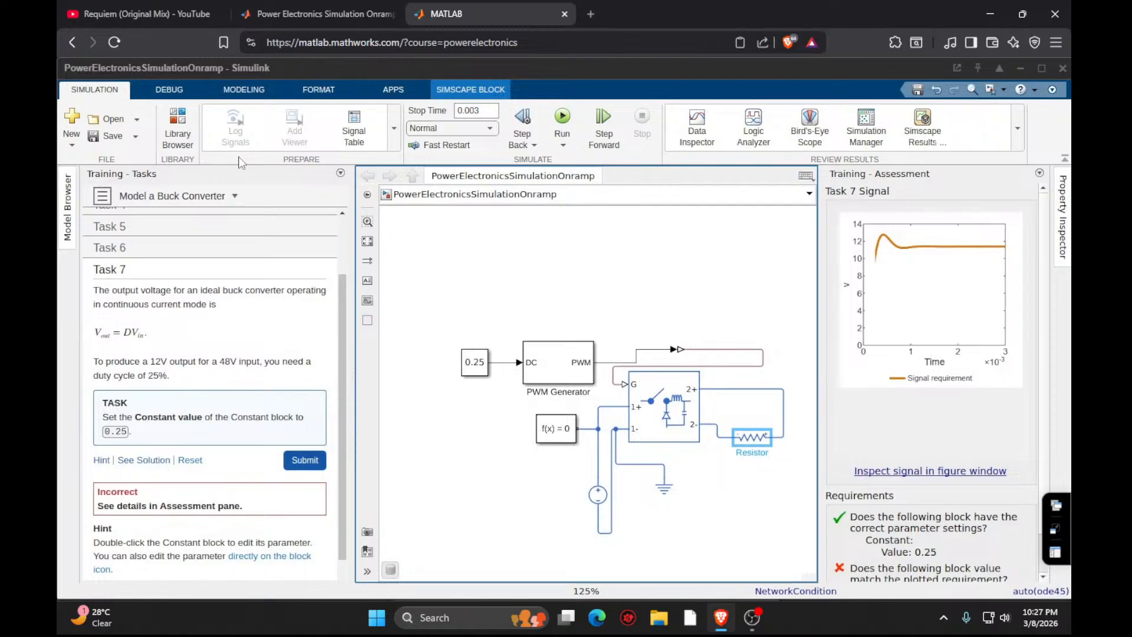
pyautogui.click(304, 460)
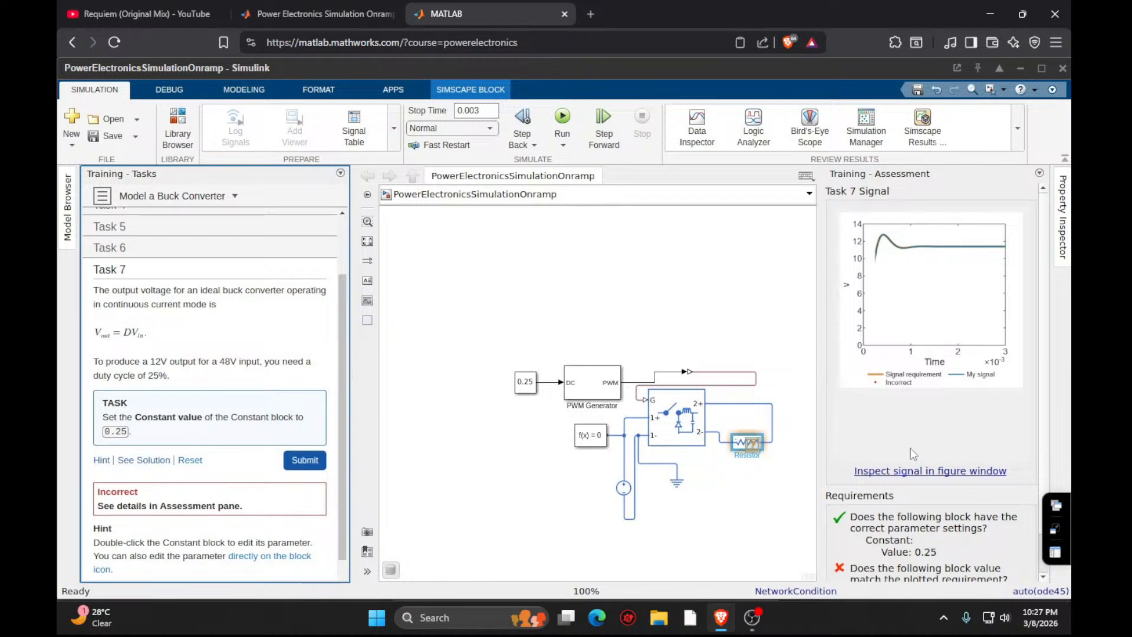
# Check the Task 7 requirements, go to Further Practice, and advance to the Probe Internal Variables exercise.
pyautogui.scroll(-1, 910, 453)
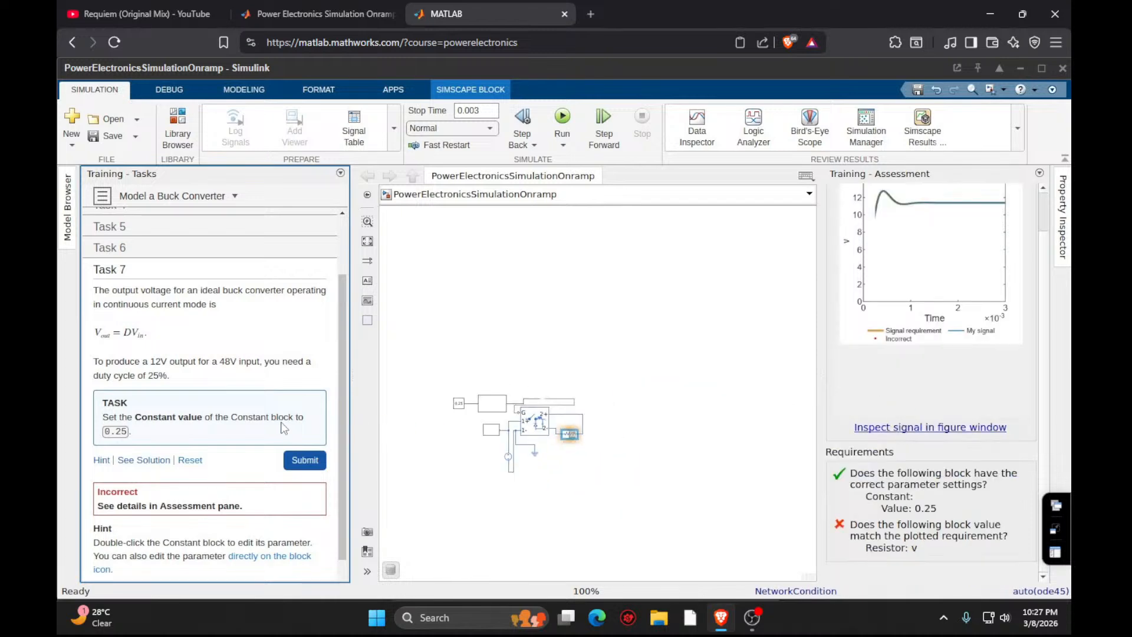
pyautogui.scroll(-1, 283, 429)
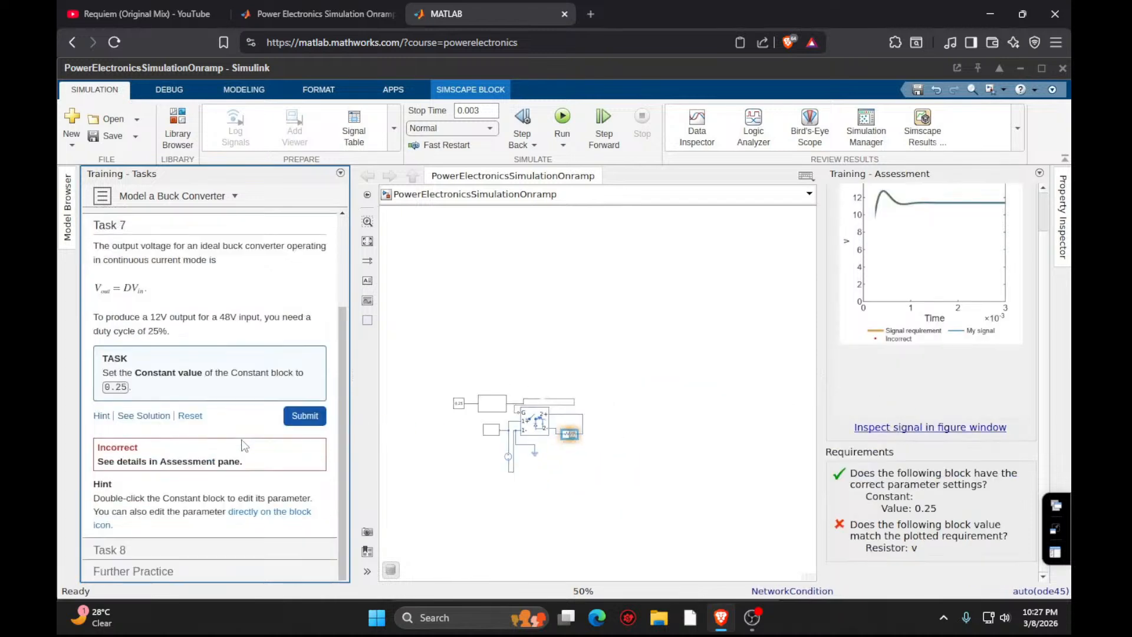
pyautogui.click(219, 573)
pyautogui.click(312, 521)
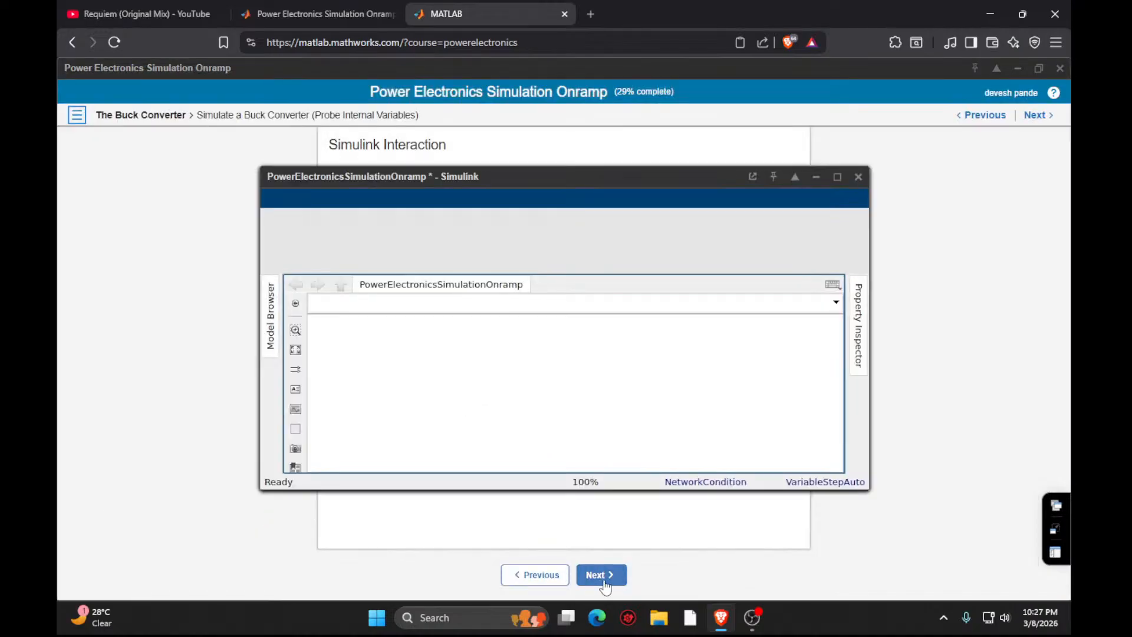
pyautogui.click(602, 575)
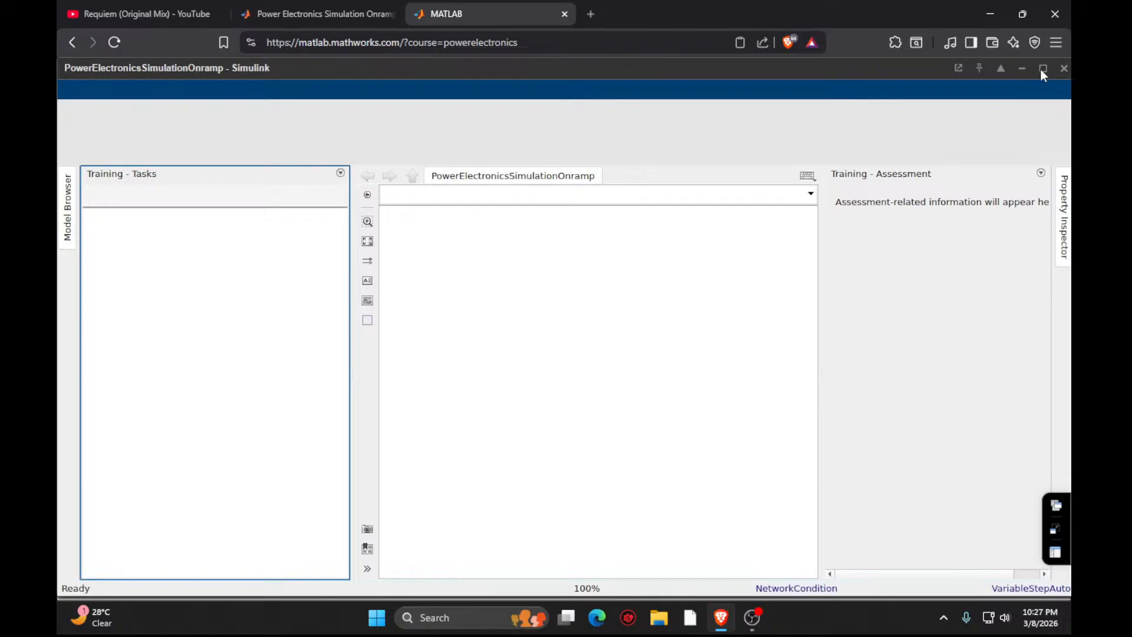
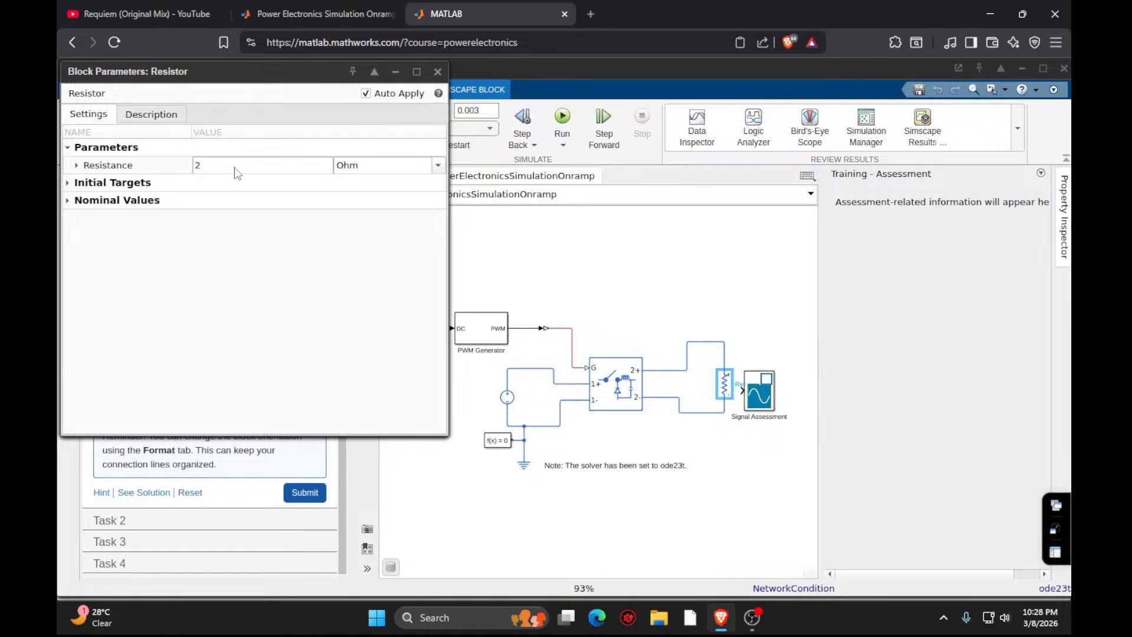
# Review the block parameters of the Resistor, PWM Generator and Buck Converter, closing each dialog without changes.
pyautogui.click(68, 185)
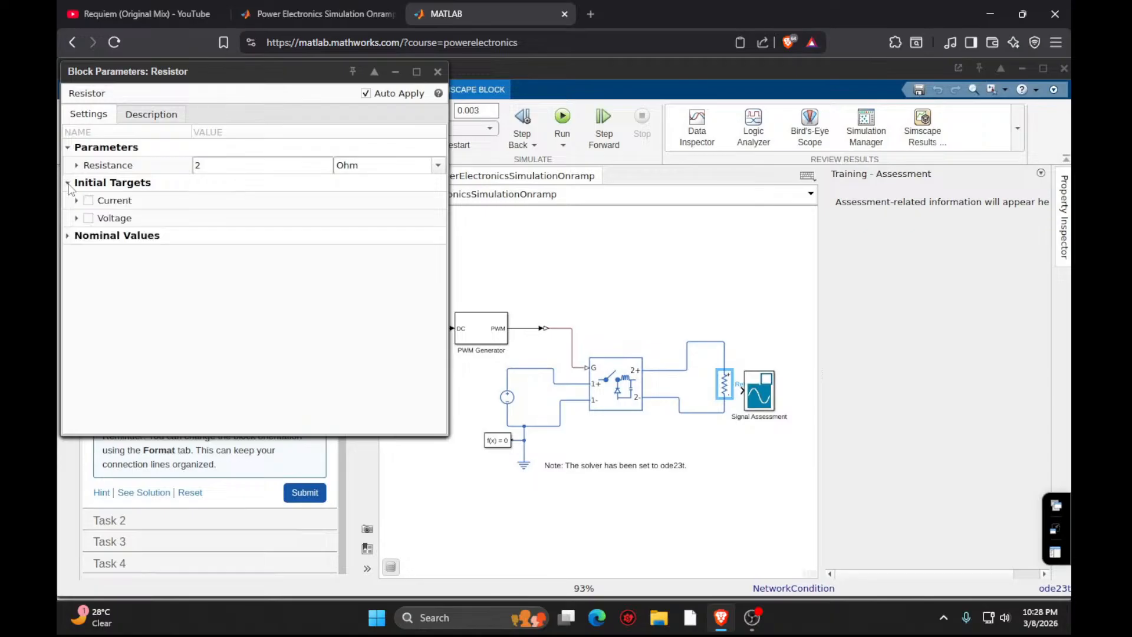
pyautogui.click(68, 238)
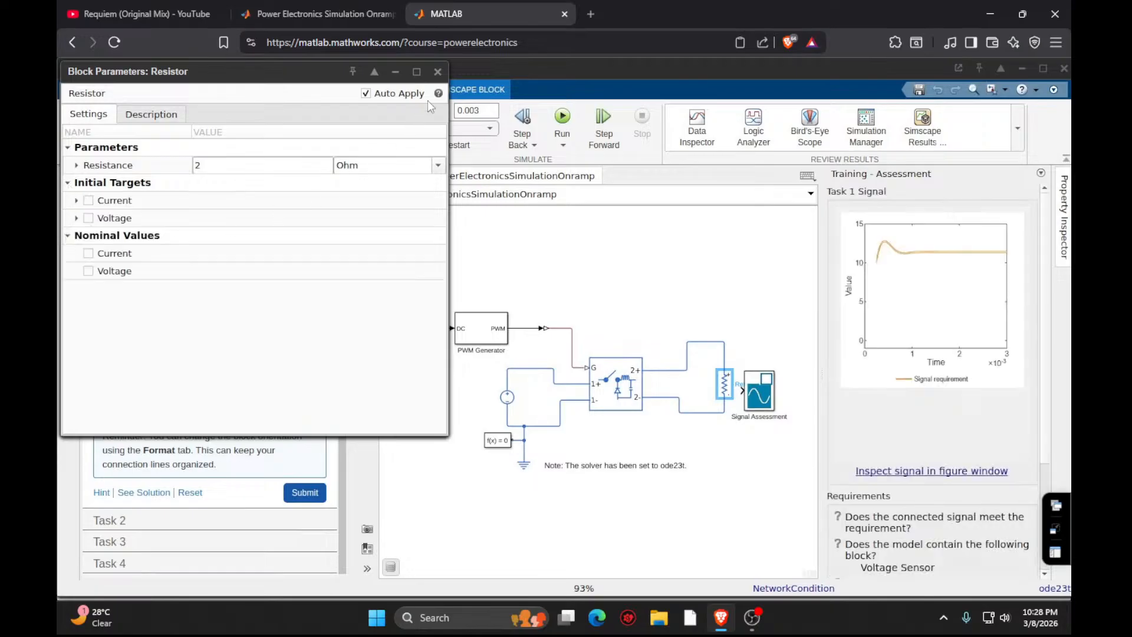
pyautogui.click(438, 72)
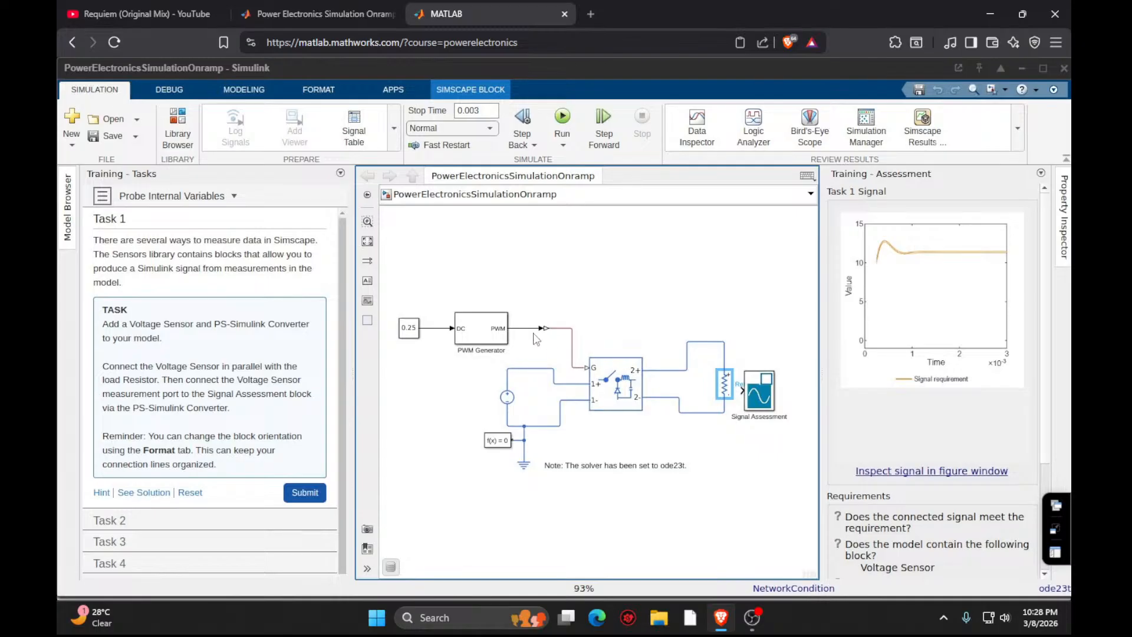
pyautogui.click(480, 328)
pyautogui.doubleClick(481, 328)
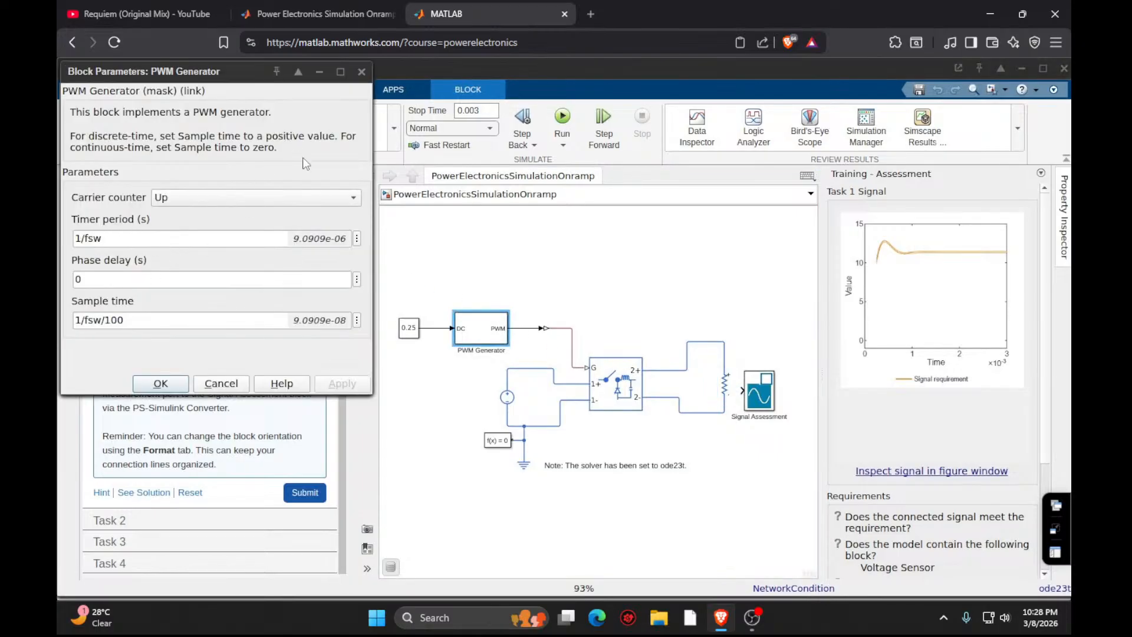
pyautogui.click(362, 72)
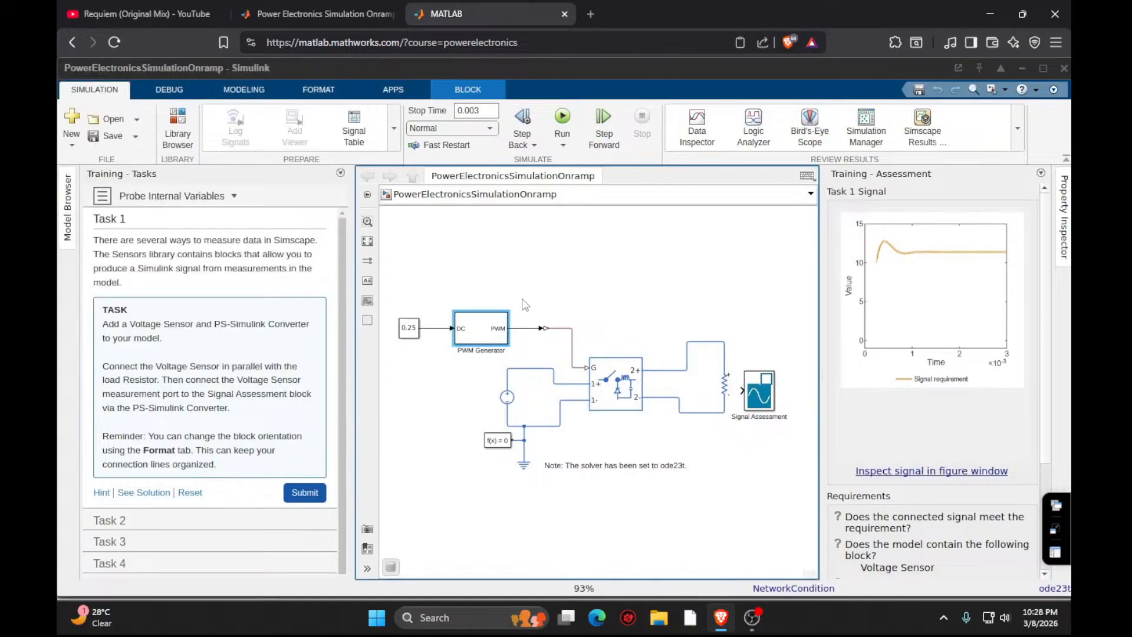
pyautogui.doubleClick(618, 400)
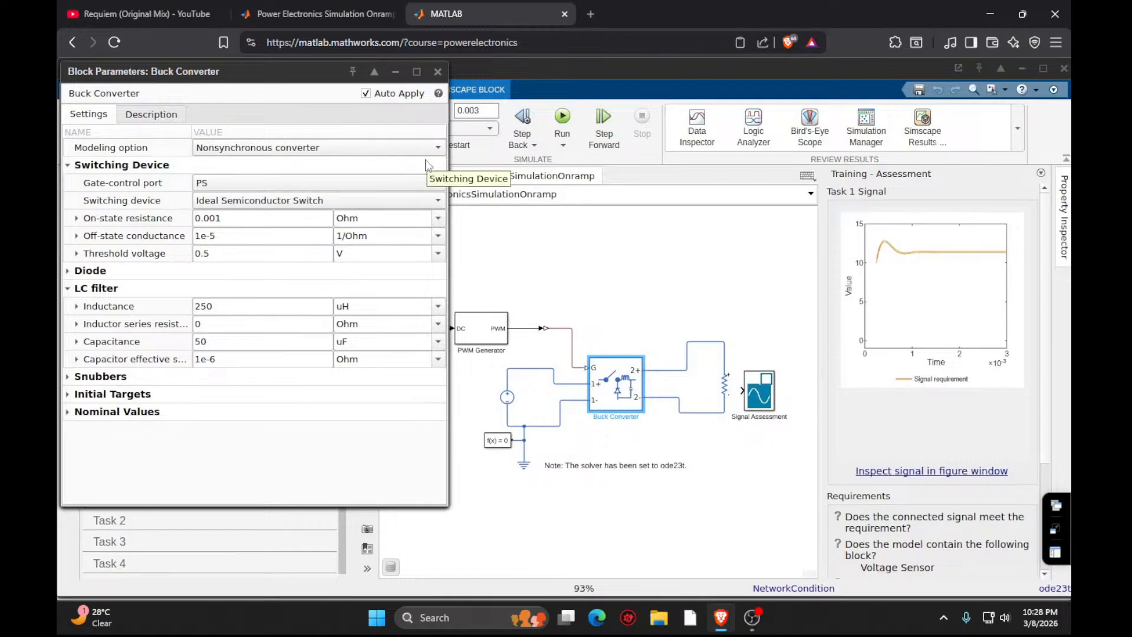
pyautogui.click(438, 72)
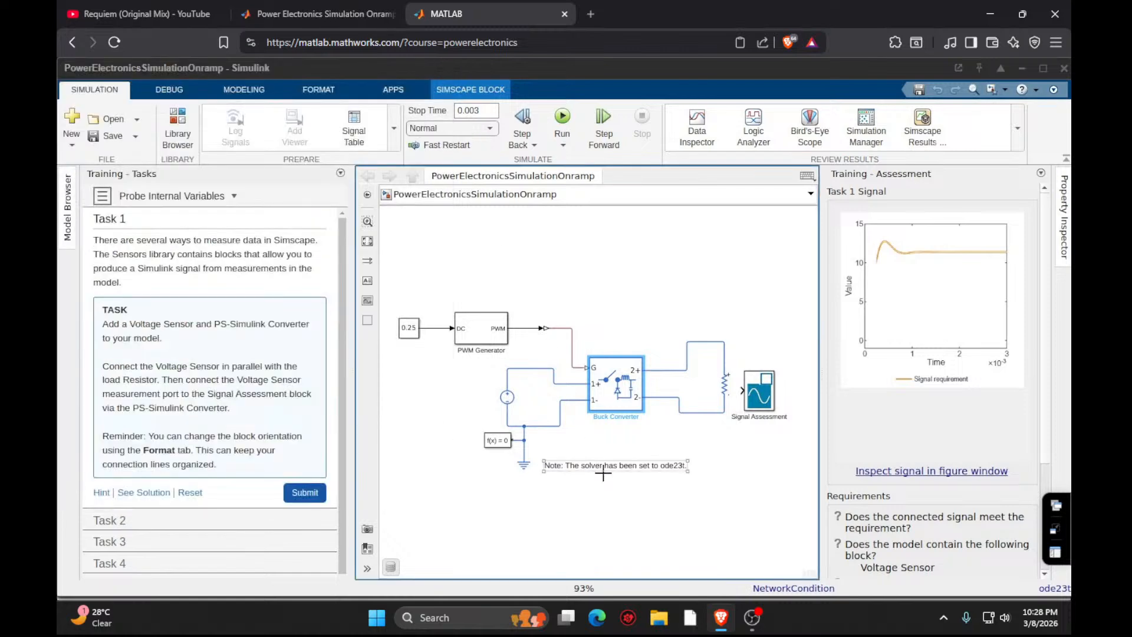
# Add a Voltage Sensor block below the circuit and connect it in parallel with the load Resistor.
pyautogui.doubleClick(627, 530)
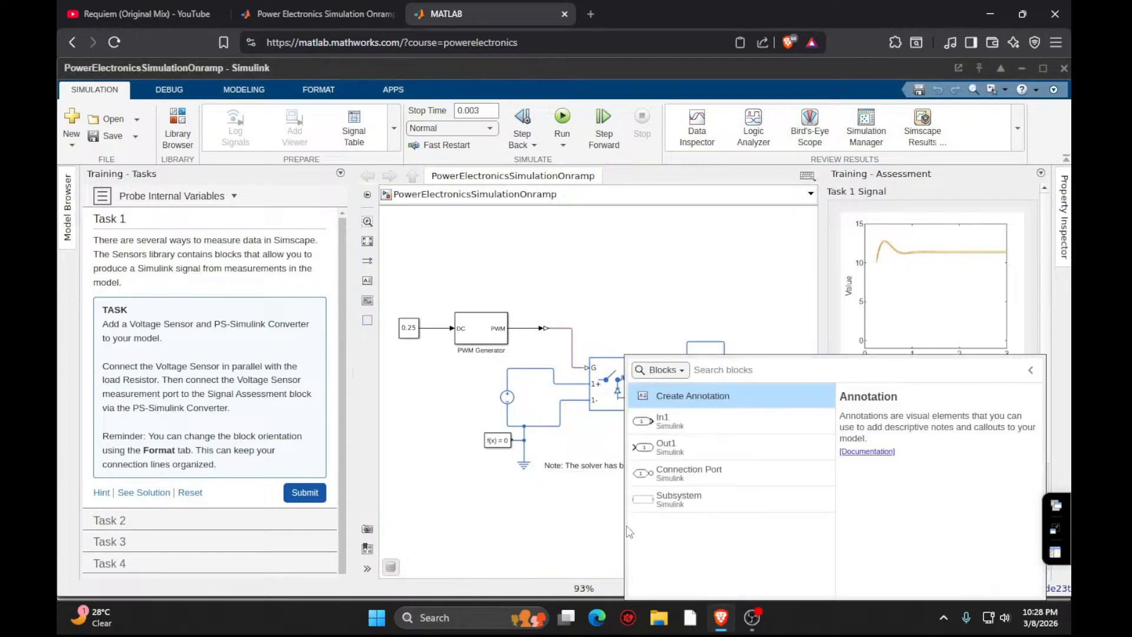
pyautogui.write('v')
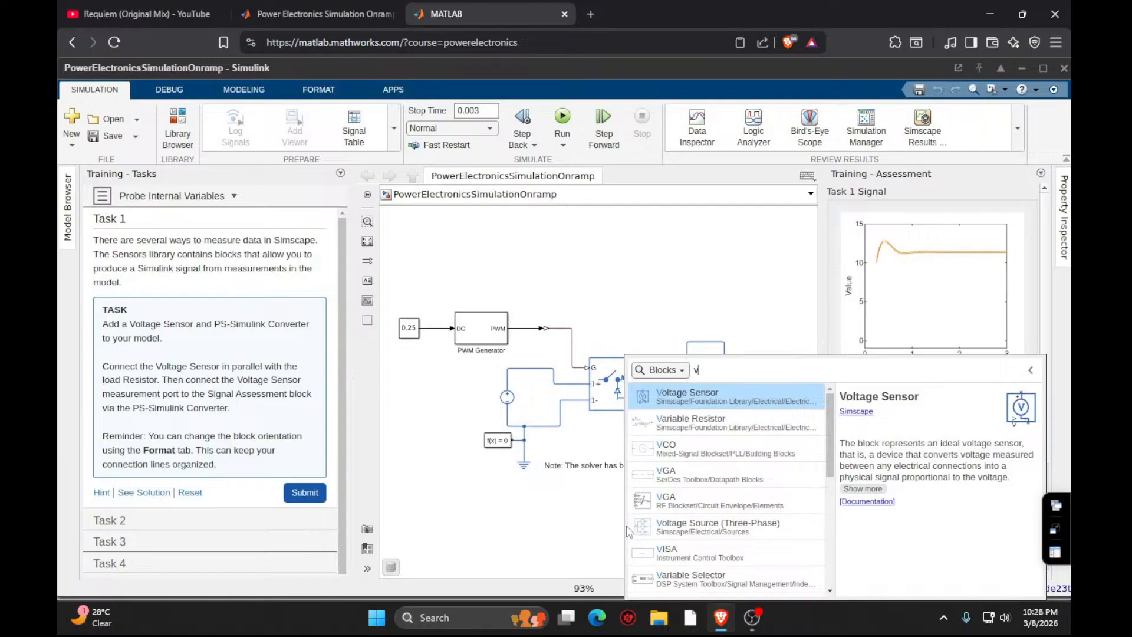
pyautogui.click(656, 399)
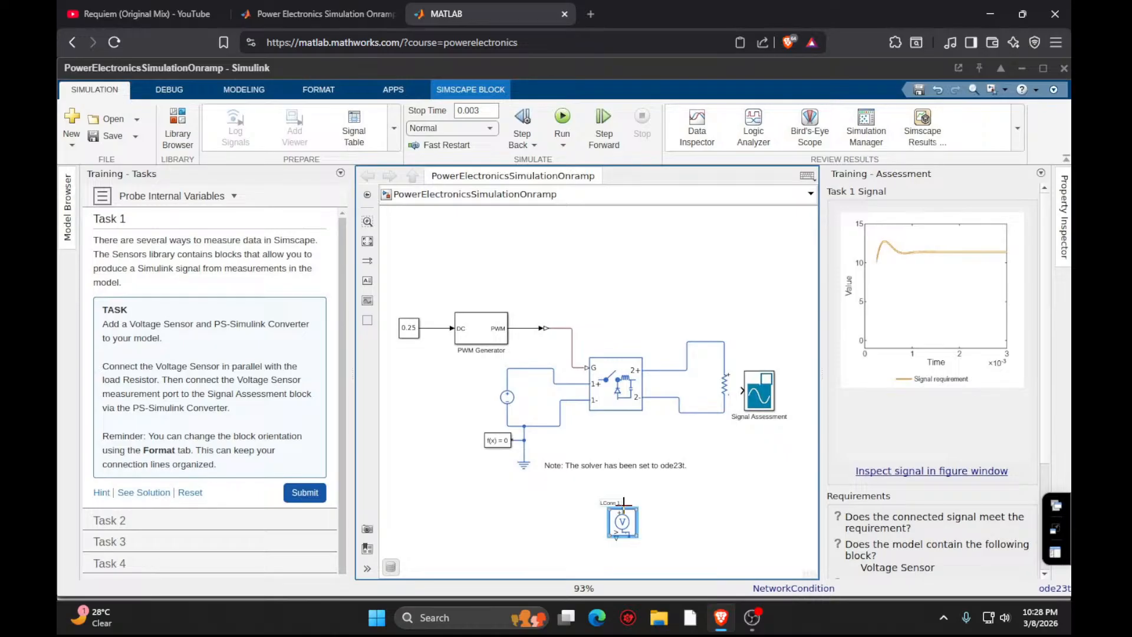
pyautogui.moveTo(624, 501); pyautogui.dragTo(725, 360)
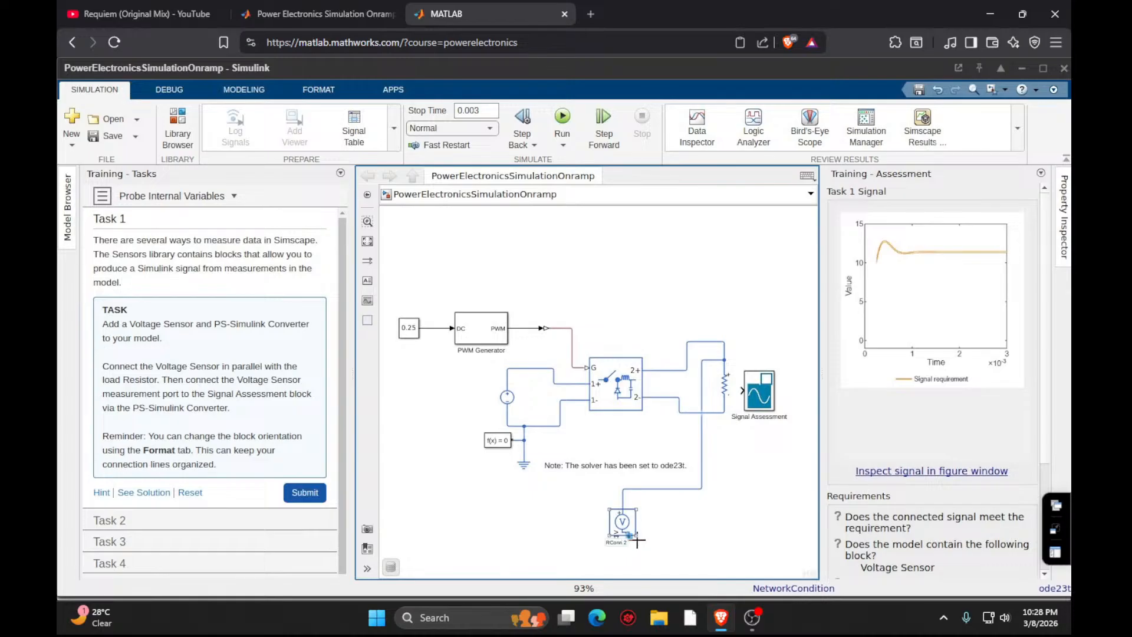
pyautogui.moveTo(630, 536); pyautogui.dragTo(725, 407)
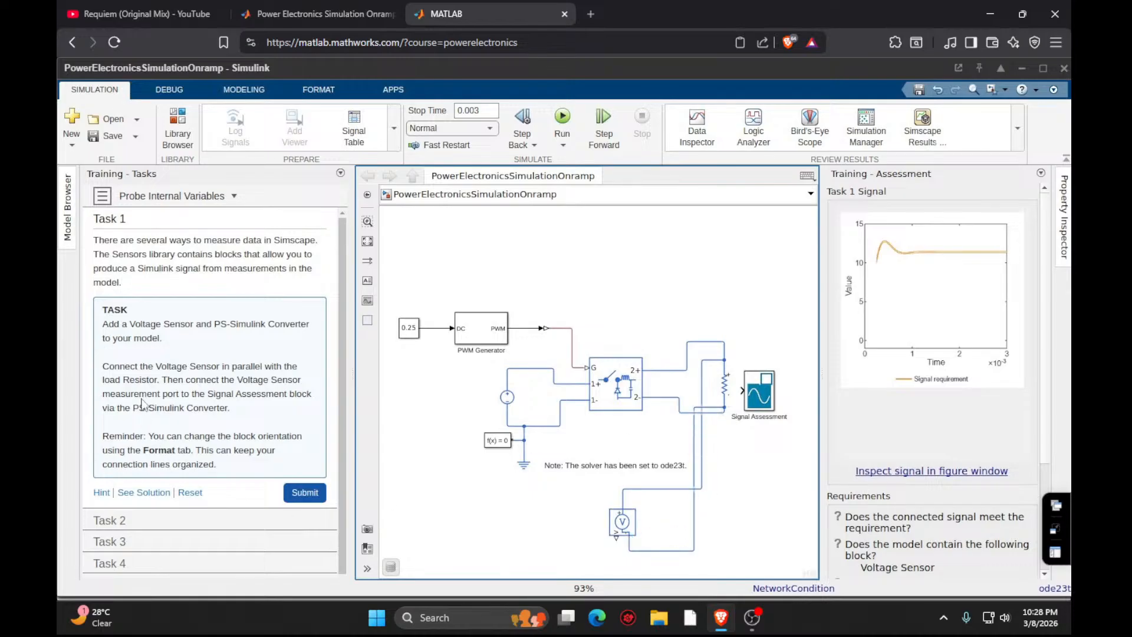
pyautogui.doubleClick(549, 499)
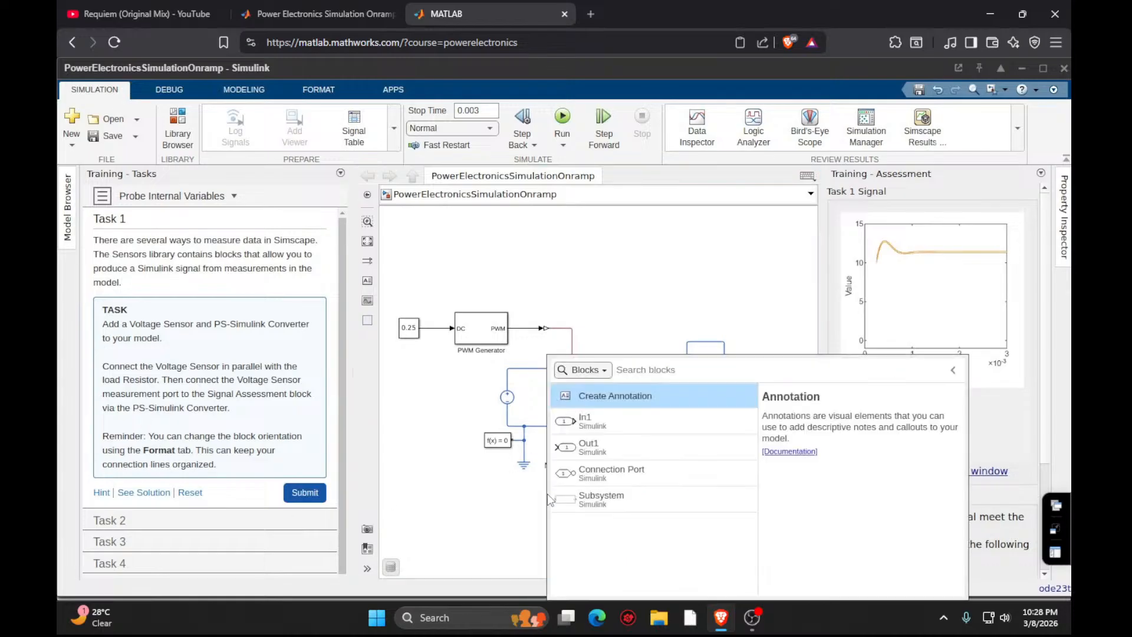
pyautogui.click(485, 535)
pyautogui.click(548, 328)
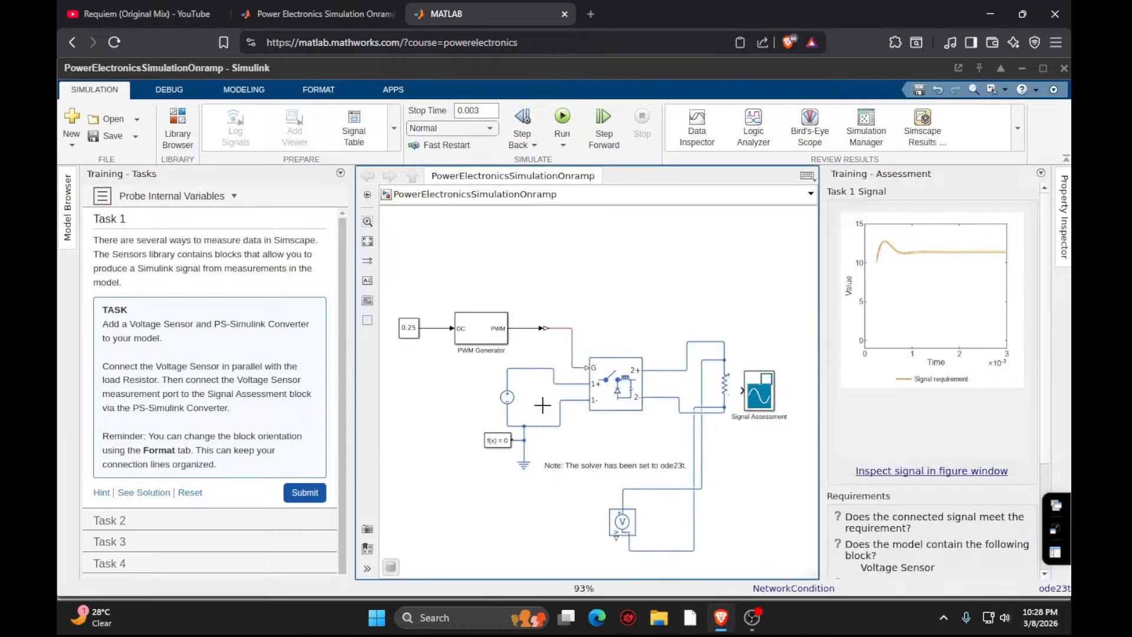
pyautogui.click(552, 465)
# Add a PS-Simulink Converter block below the circuit, beside the Voltage Sensor.
pyautogui.doubleClick(542, 538)
pyautogui.write('ps')
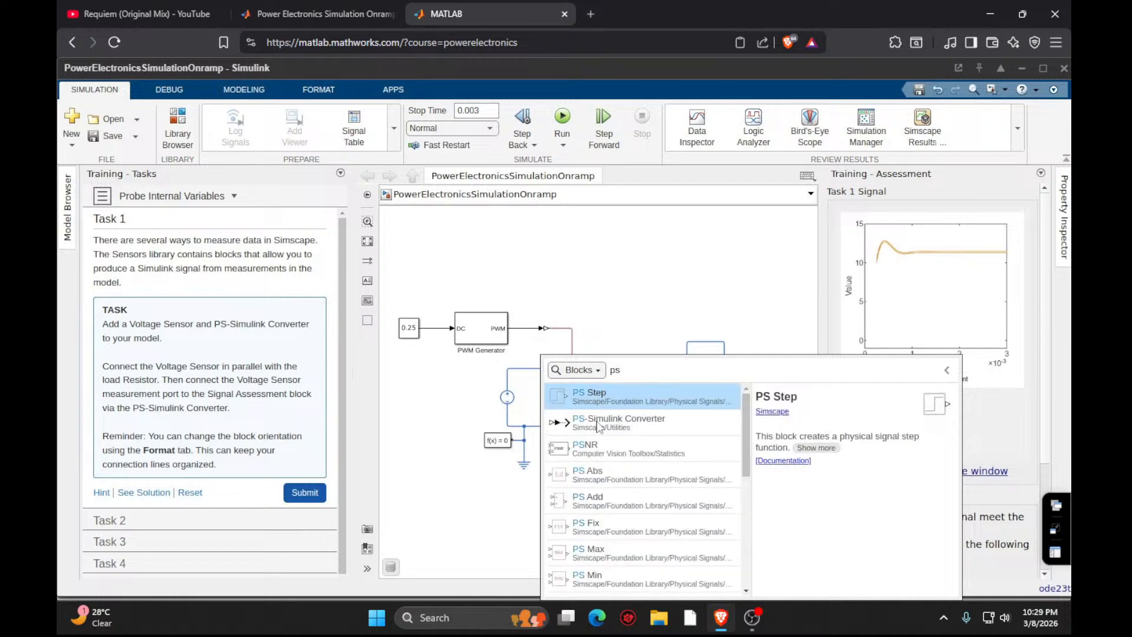
pyautogui.click(600, 422)
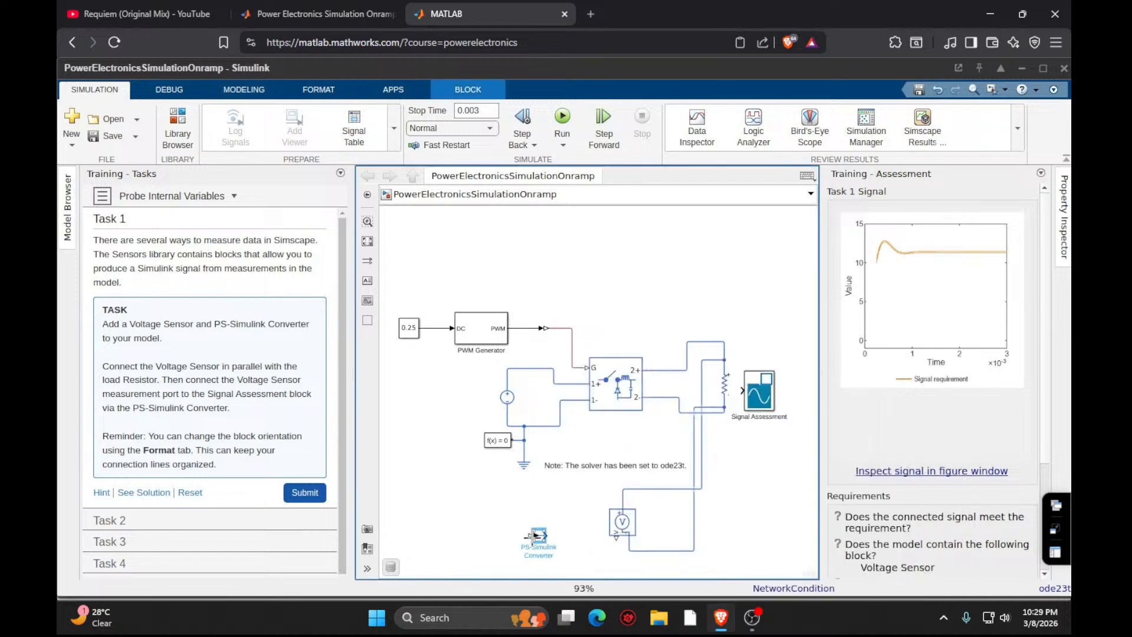
# Connect the Voltage Sensor's measurement port through the PS-Simulink Converter to Signal Assessment, then submit Task 1 and advance to Task 2.
pyautogui.moveTo(525, 537)
pyautogui.mouseDown()
pyautogui.moveTo(555, 519)
pyautogui.moveTo(607, 522)
pyautogui.moveTo(617, 538)
pyautogui.mouseUp()
pyautogui.click(543, 537)
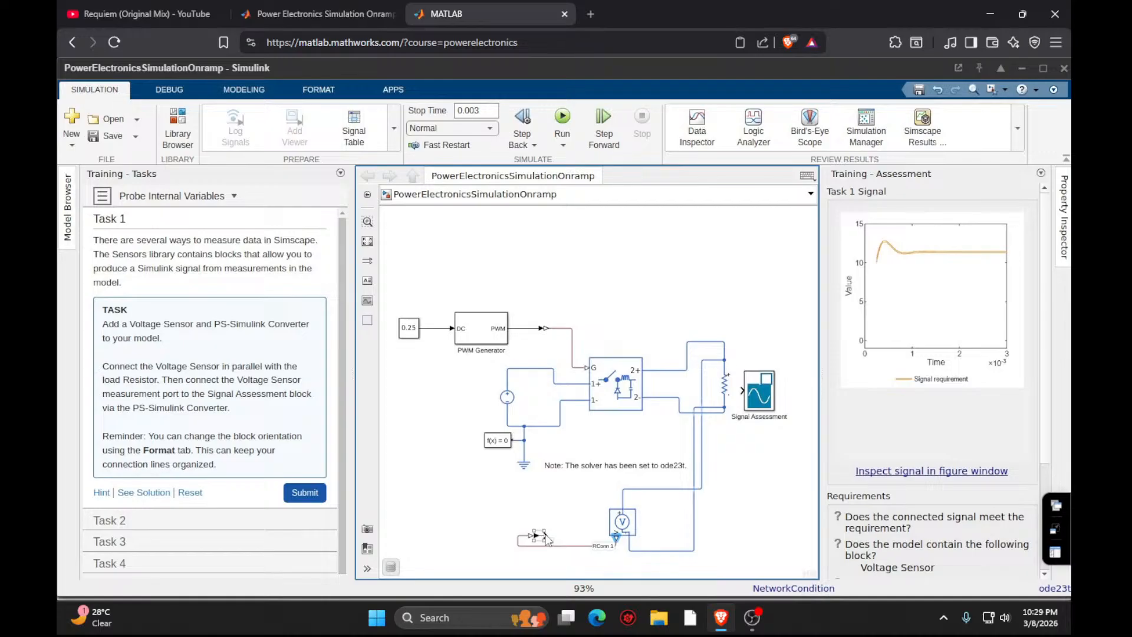
pyautogui.moveTo(546, 538); pyautogui.dragTo(738, 391)
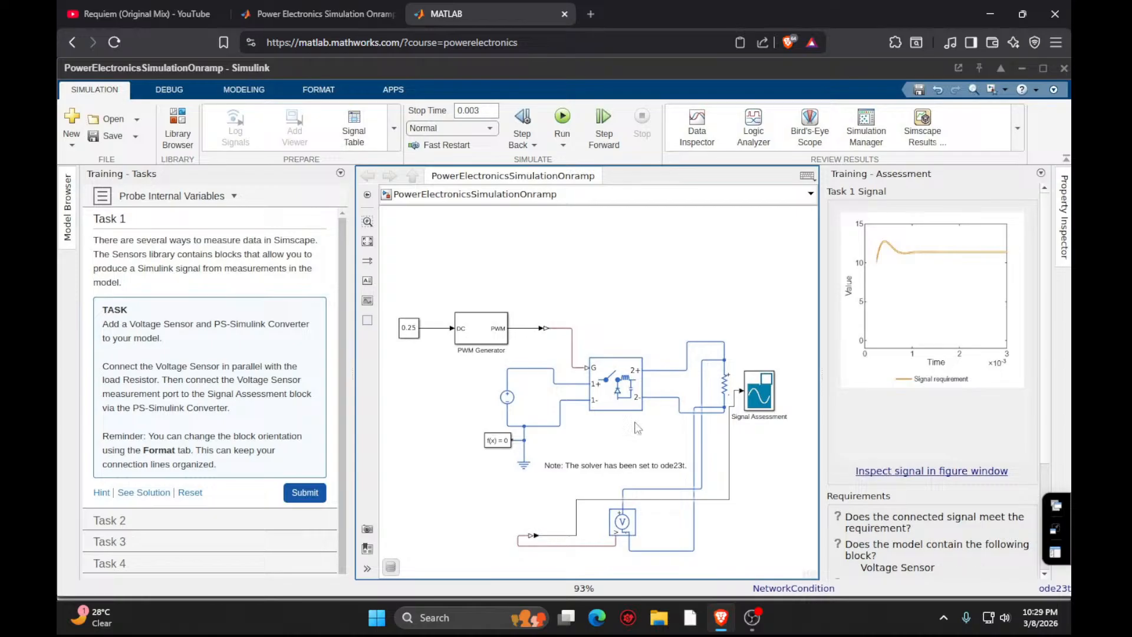
pyautogui.click(312, 492)
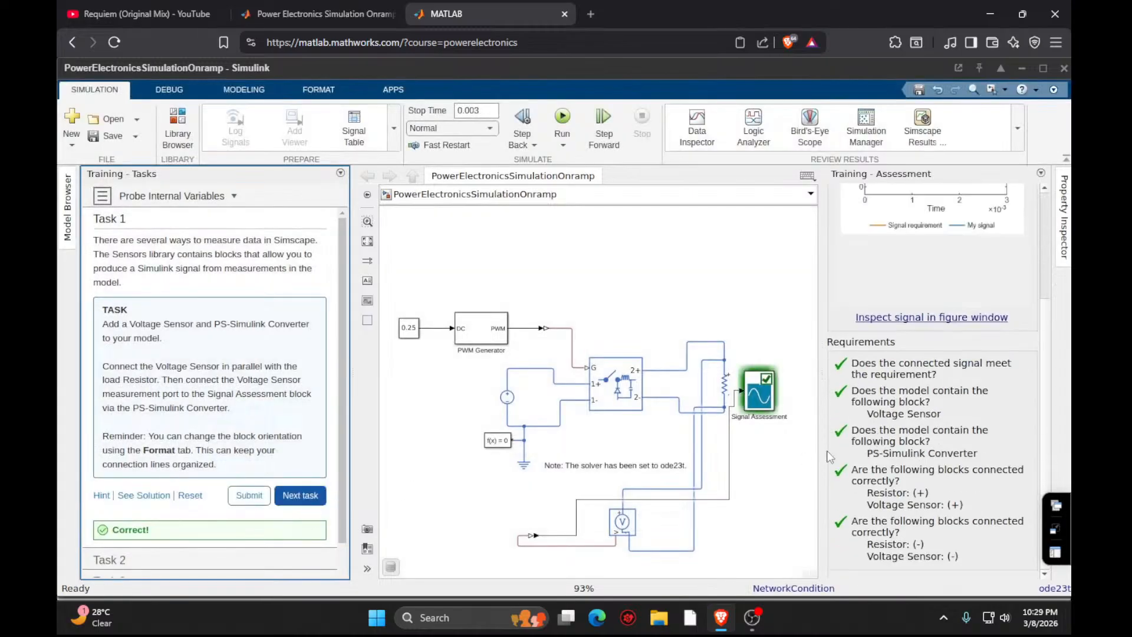
pyautogui.click(318, 500)
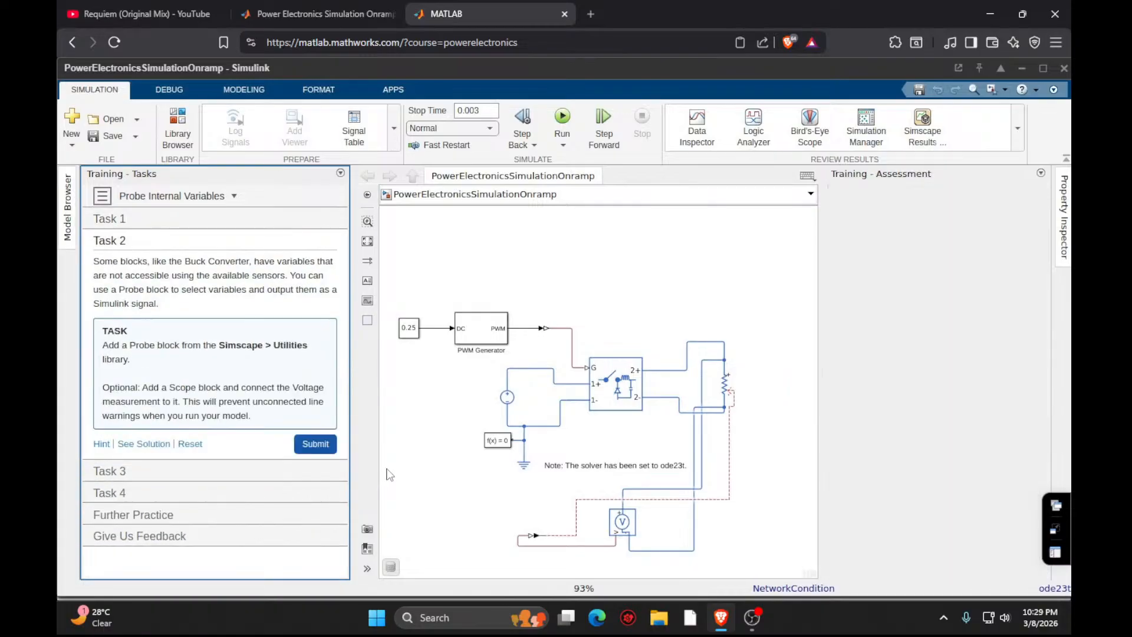
# Add the Simscape/Utilities Probe block below the circuit, then submit Task 2 and advance to Task 3.
pyautogui.doubleClick(457, 525)
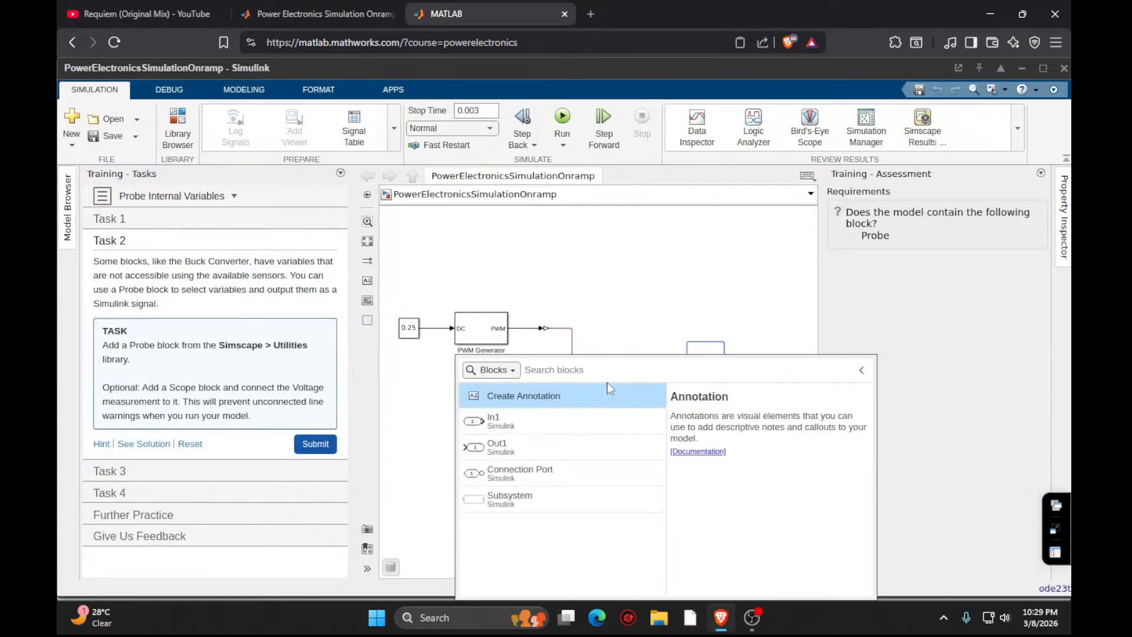
pyautogui.write('pt')
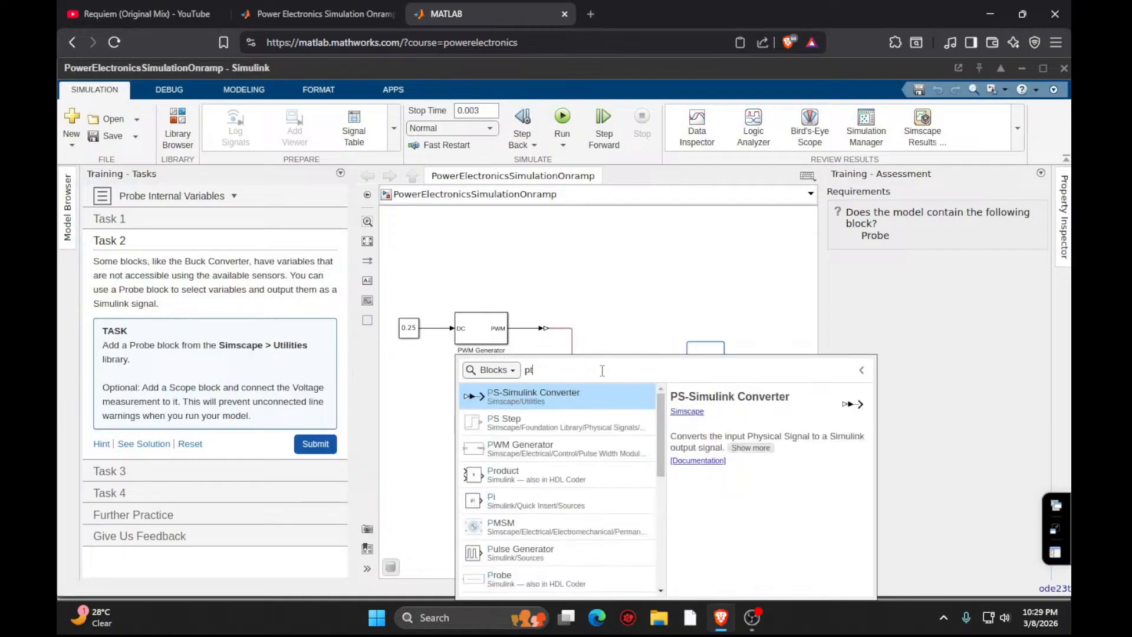
pyautogui.write('robe')
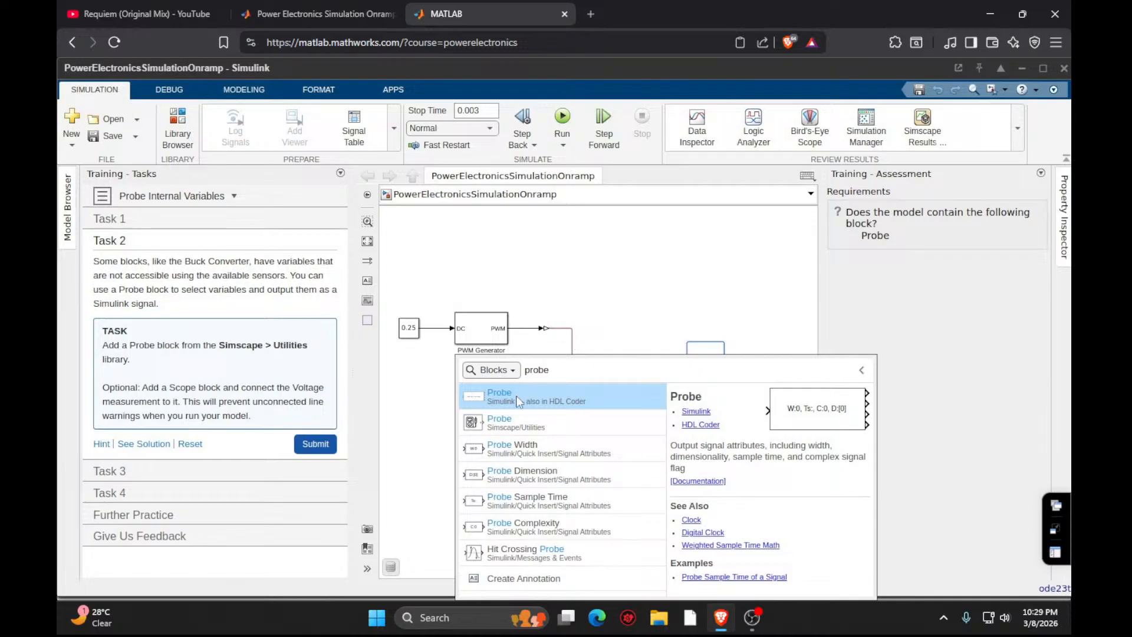
pyautogui.click(514, 432)
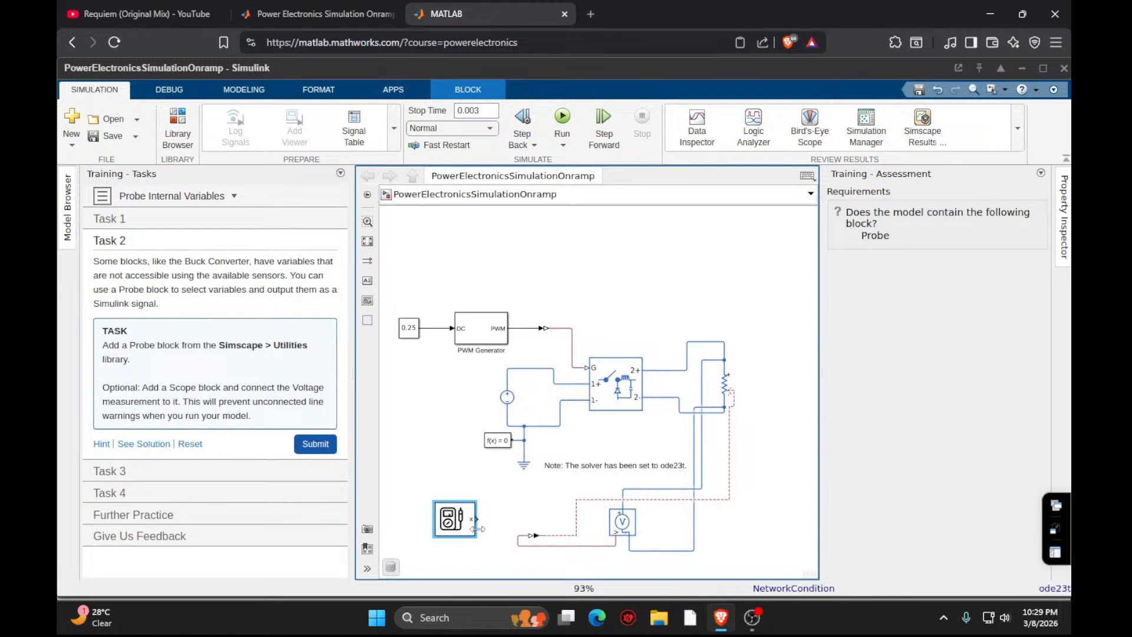
pyautogui.click(307, 444)
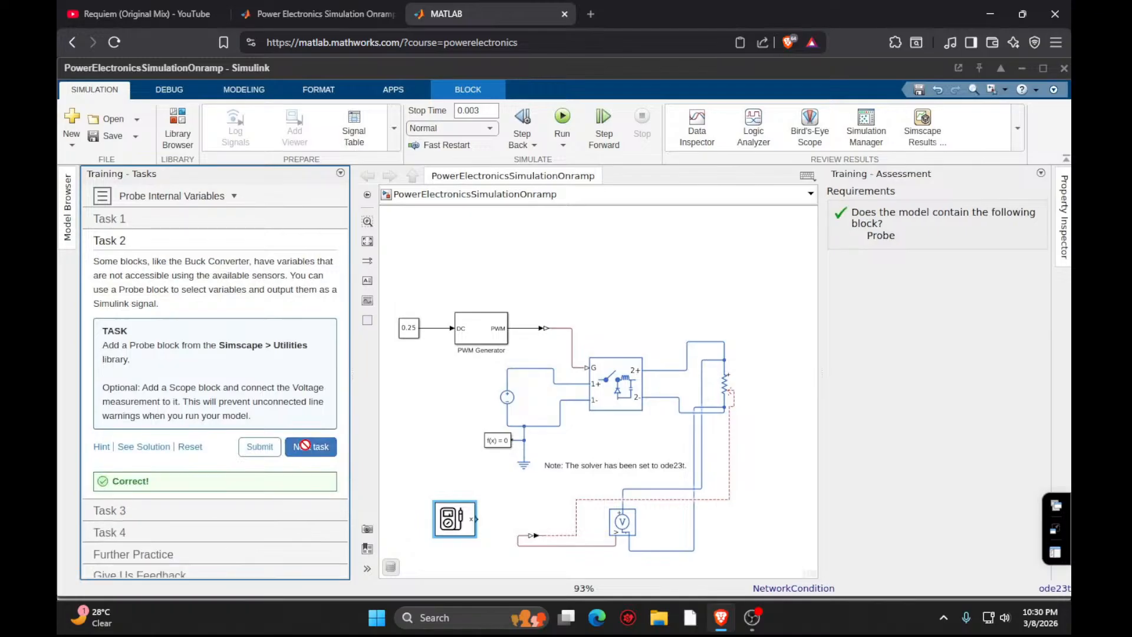
pyautogui.click(305, 445)
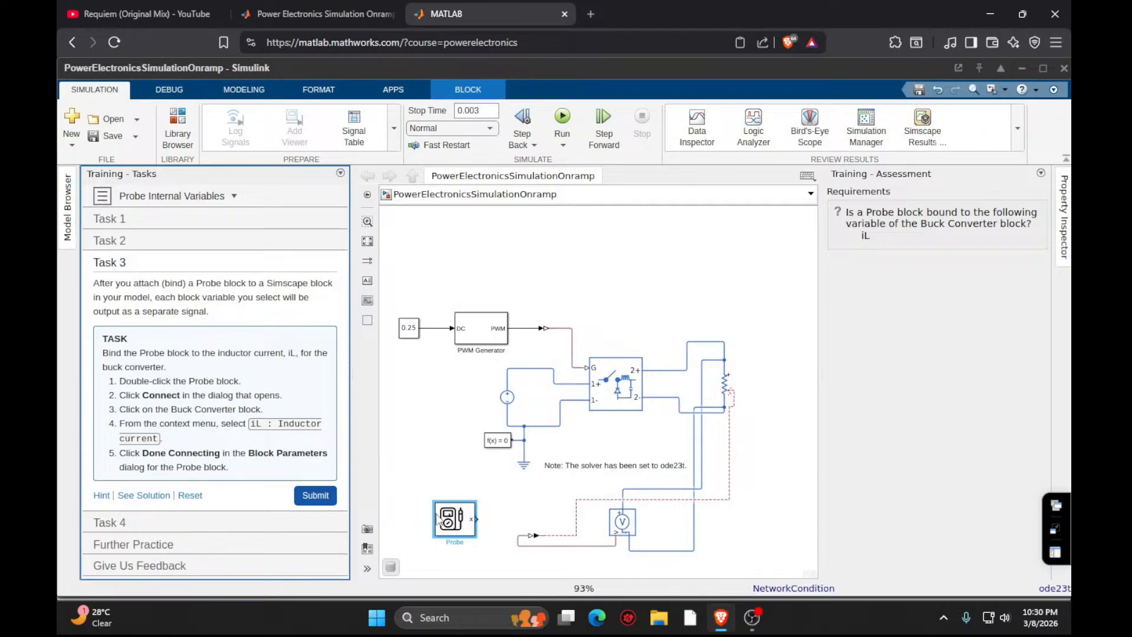
# Bind the Probe block to the Buck Converter's iL : Inductor current variable.
pyautogui.moveTo(440, 518)
pyautogui.doubleClick(470, 522)
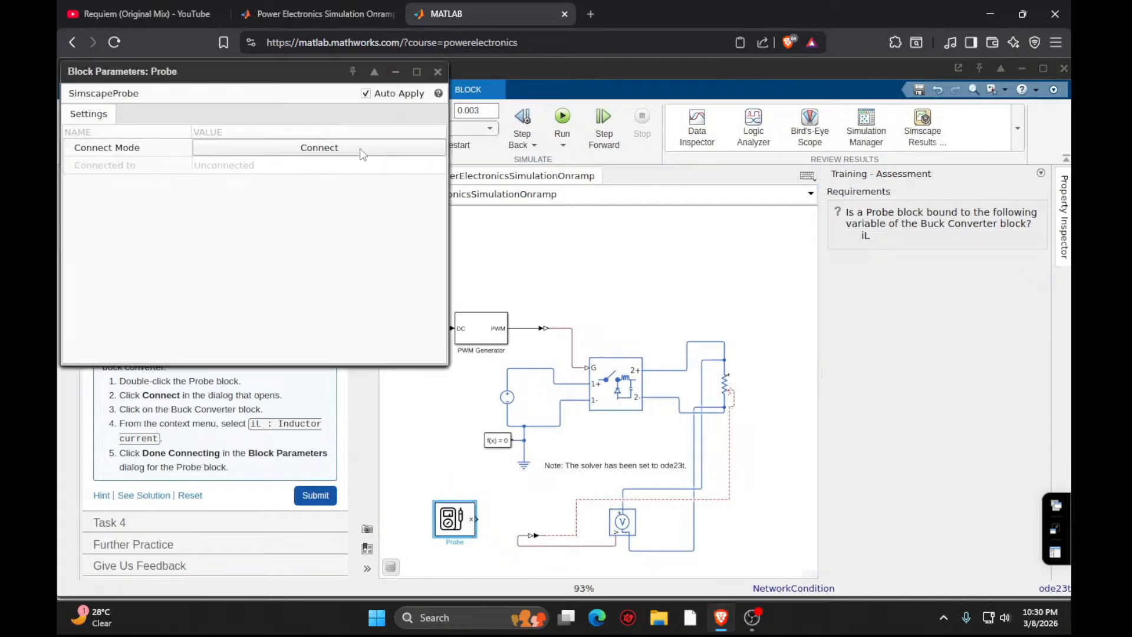
pyautogui.click(269, 147)
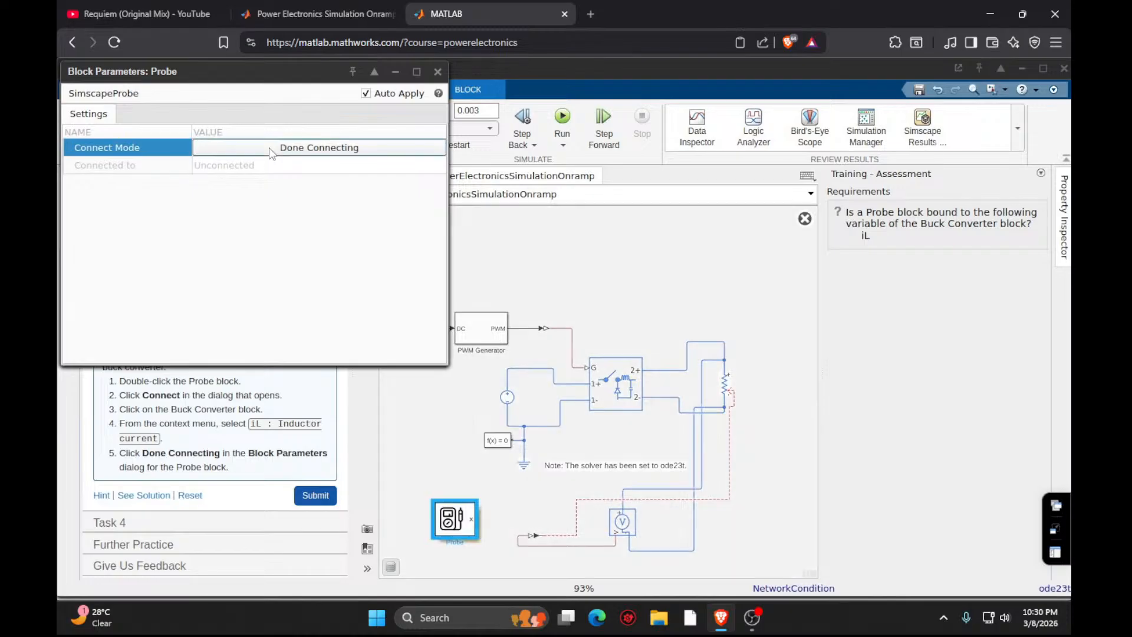
pyautogui.click(629, 385)
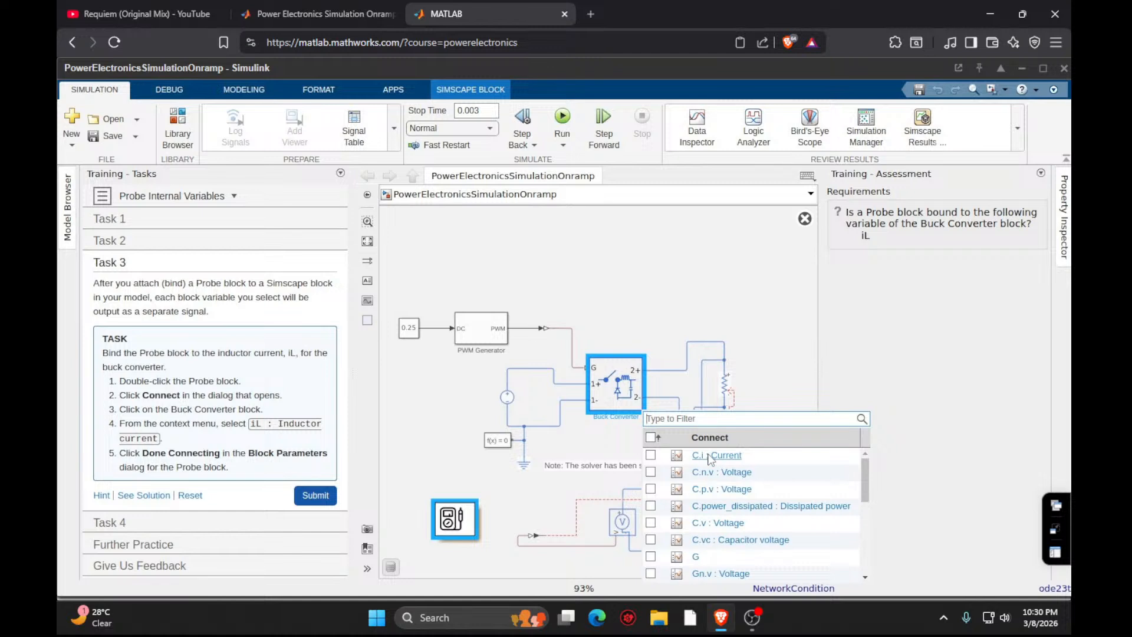
pyautogui.scroll(-3, 707, 534)
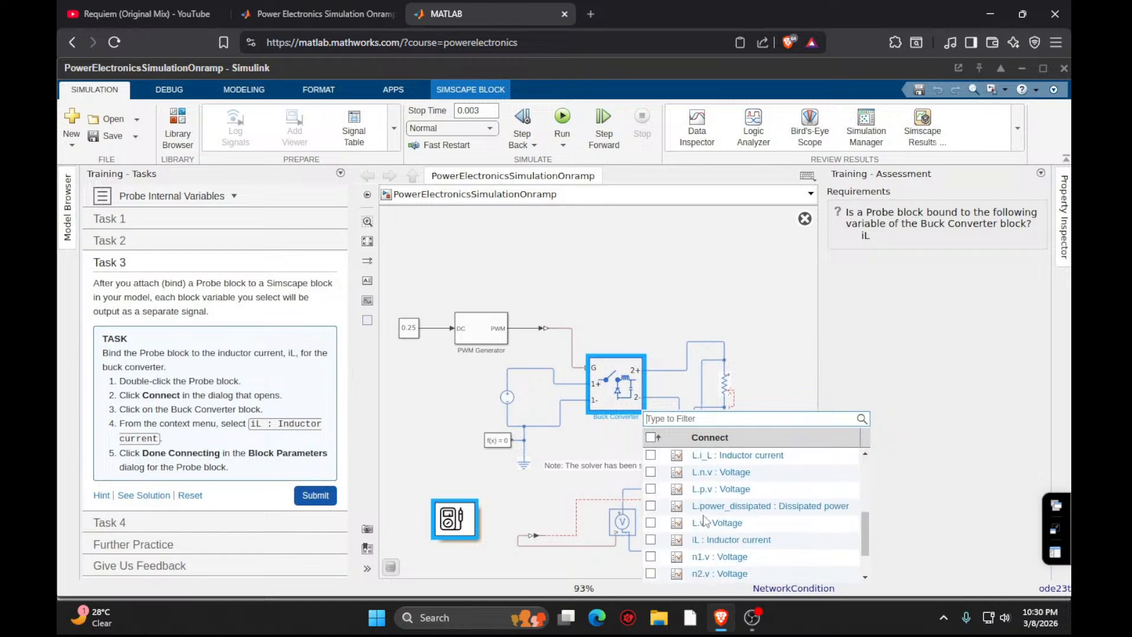
pyautogui.scroll(-1, 706, 520)
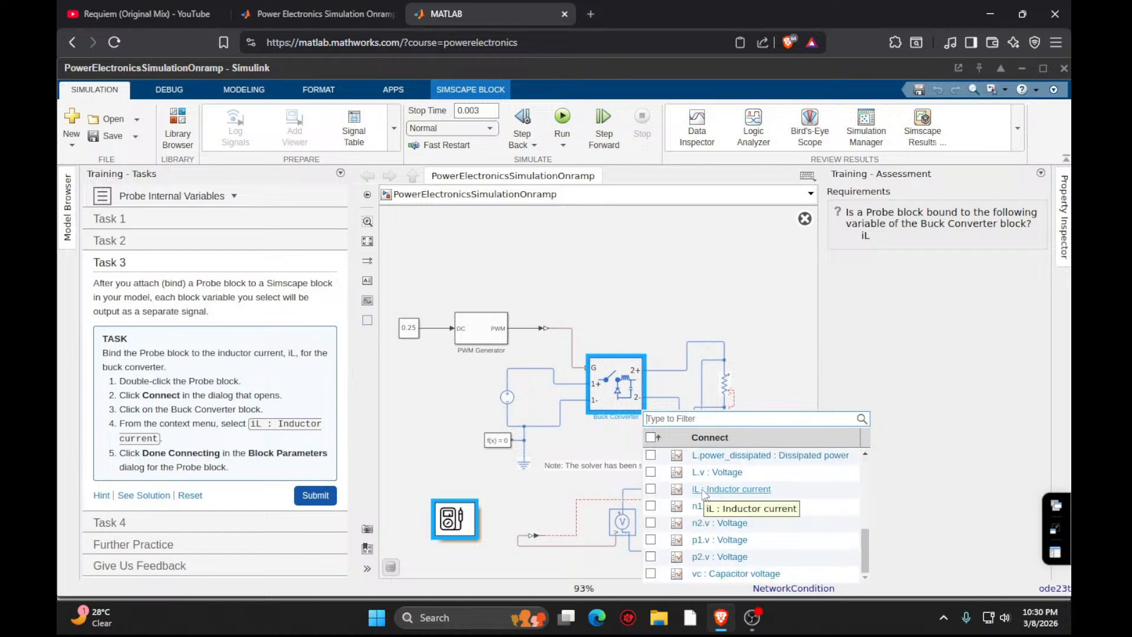
pyautogui.click(650, 489)
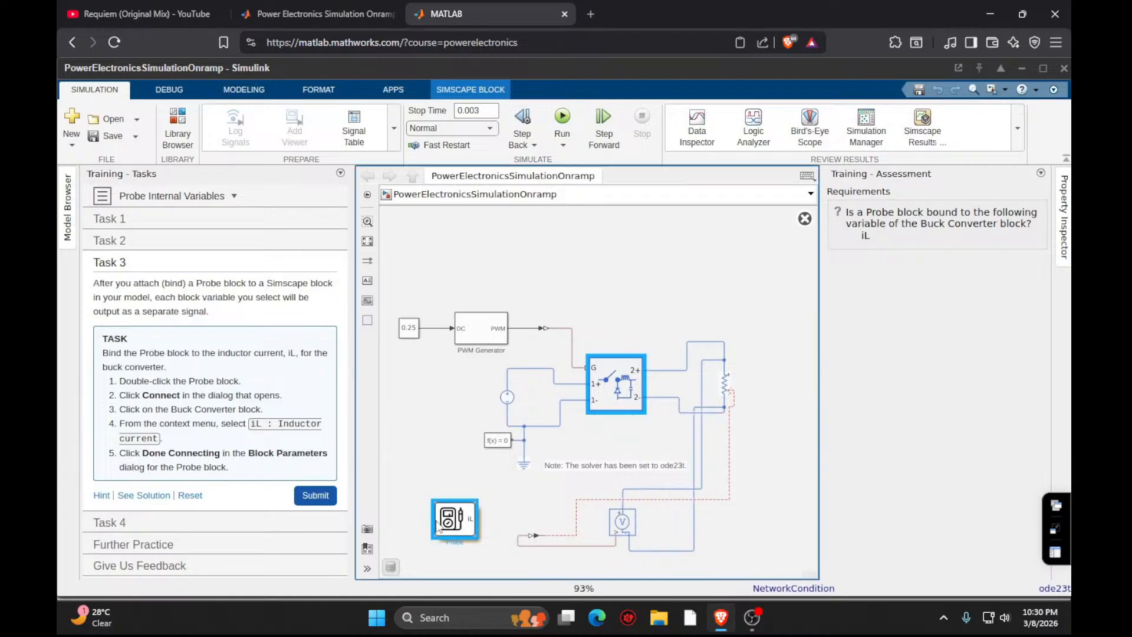
# Finish the Probe's binding mode, then submit Task 3 and advance to Task 4.
pyautogui.click(500, 539)
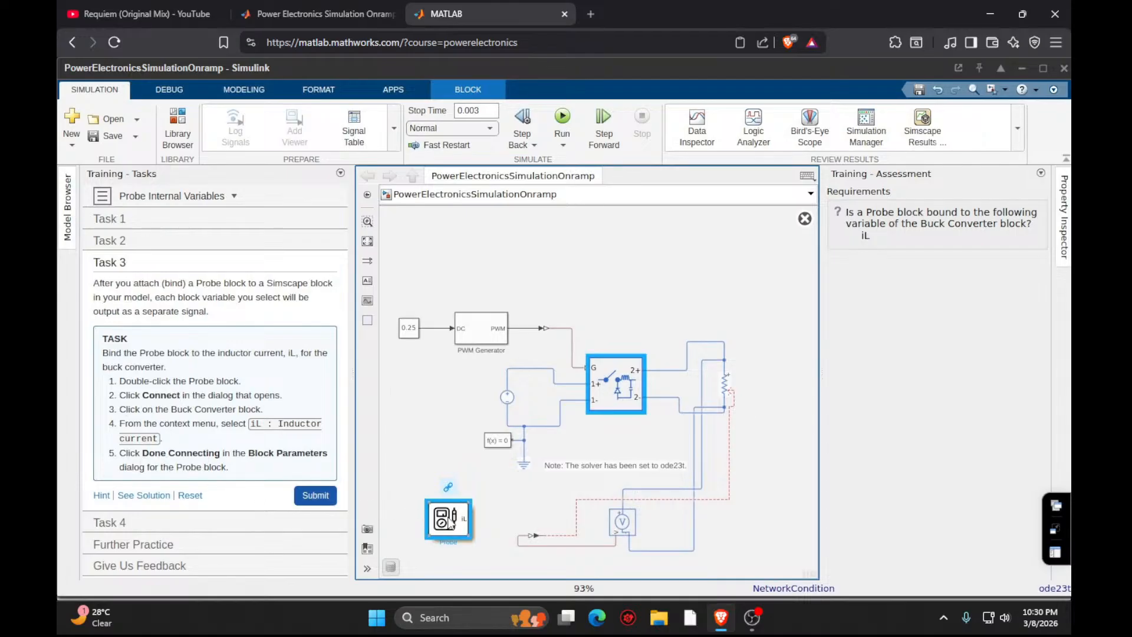
pyautogui.moveTo(447, 490)
pyautogui.click(330, 497)
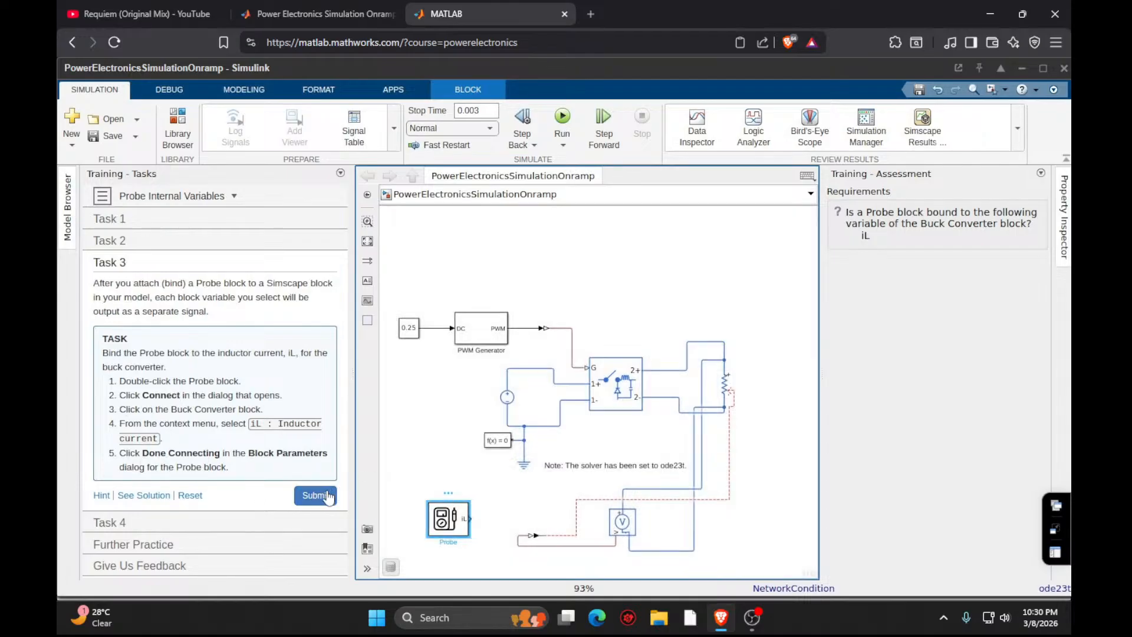
pyautogui.click(299, 497)
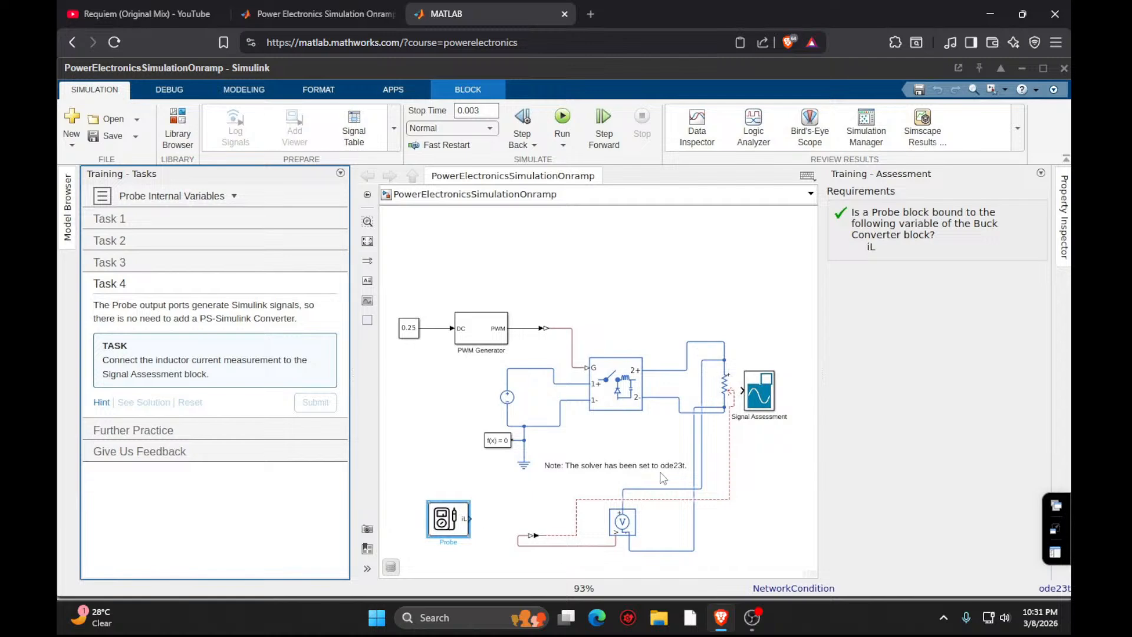
# Connect the Probe's iL output to the Signal Assessment block, then submit Task 4 and continue to Further Practice.
pyautogui.moveTo(470, 519); pyautogui.dragTo(697, 450)
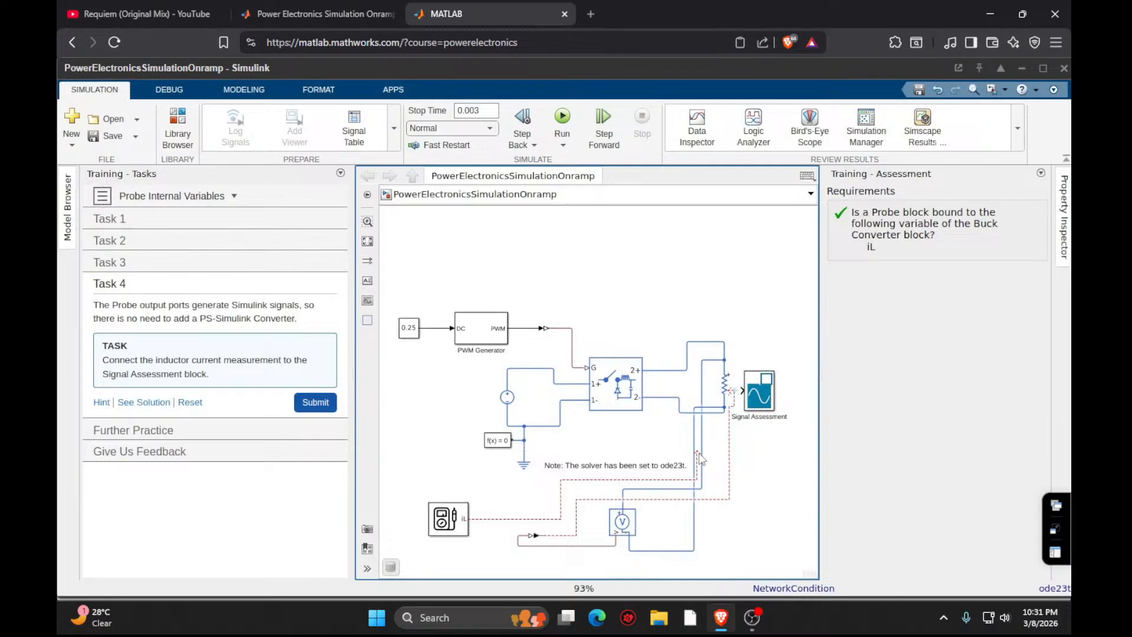
pyautogui.moveTo(699, 453); pyautogui.dragTo(742, 390)
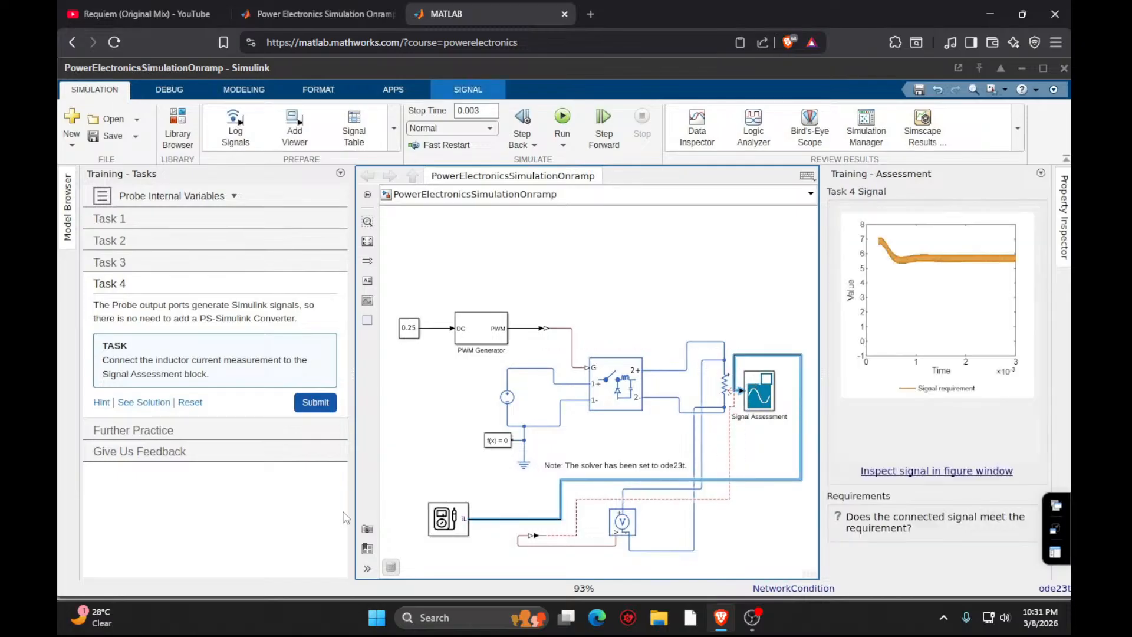
pyautogui.click(314, 402)
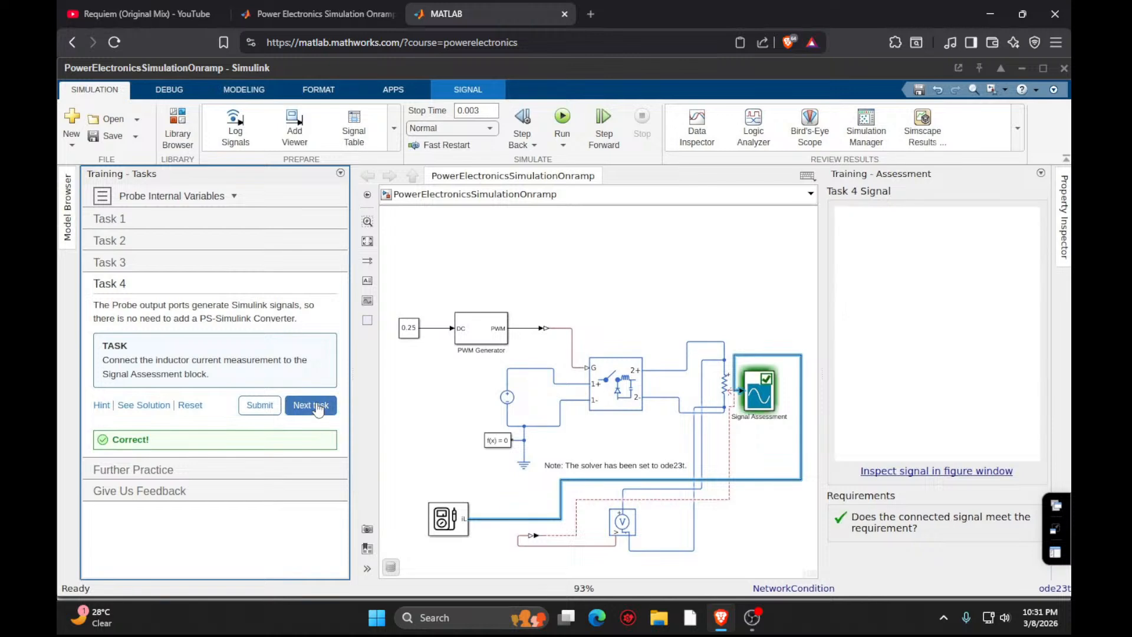
pyautogui.click(311, 407)
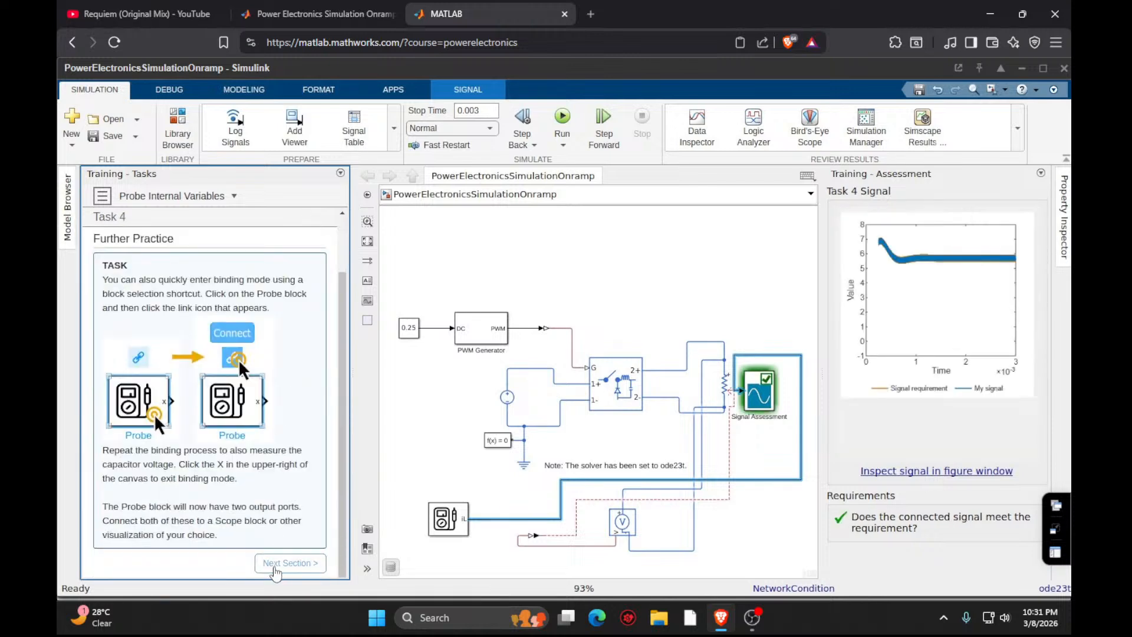
# Go to the next section, play the Introduction to Model Fidelity video, and advance to the Averaged Switch Model exercise.
pyautogui.click(290, 563)
pyautogui.click(567, 298)
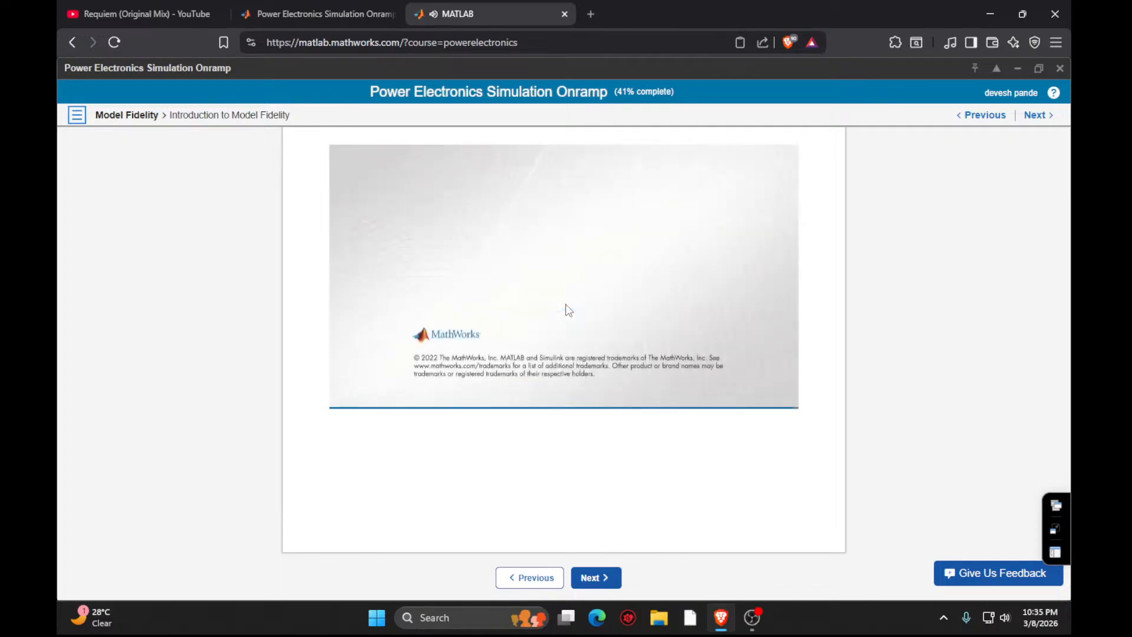
pyautogui.click(592, 583)
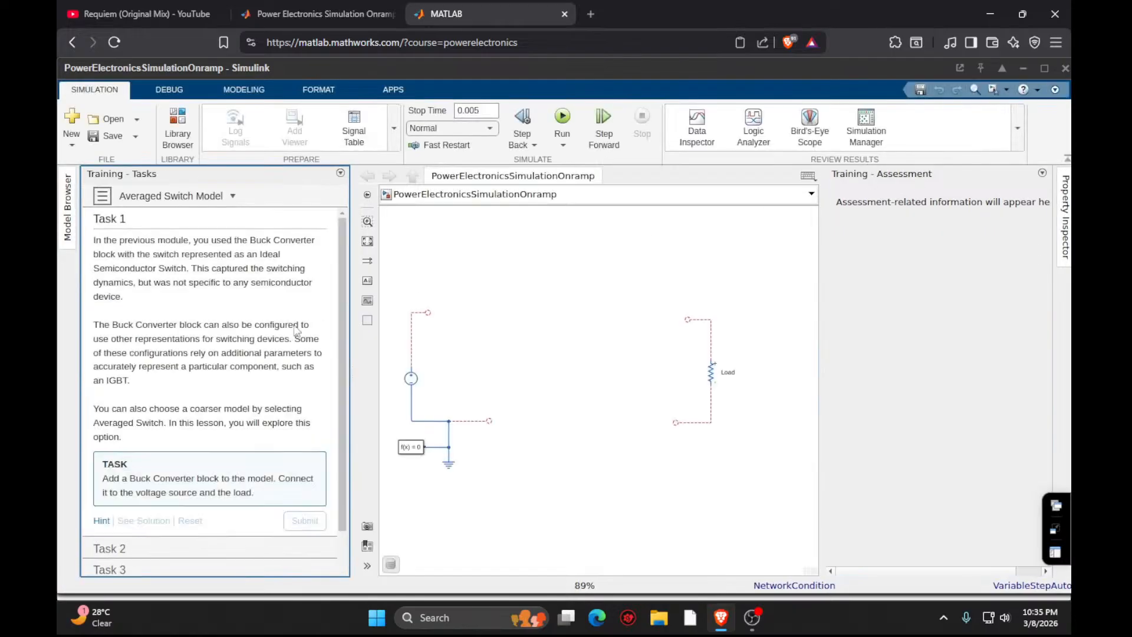
# Add a Buck Converter block between the voltage source and the load.
pyautogui.click(592, 331)
pyautogui.doubleClick(591, 331)
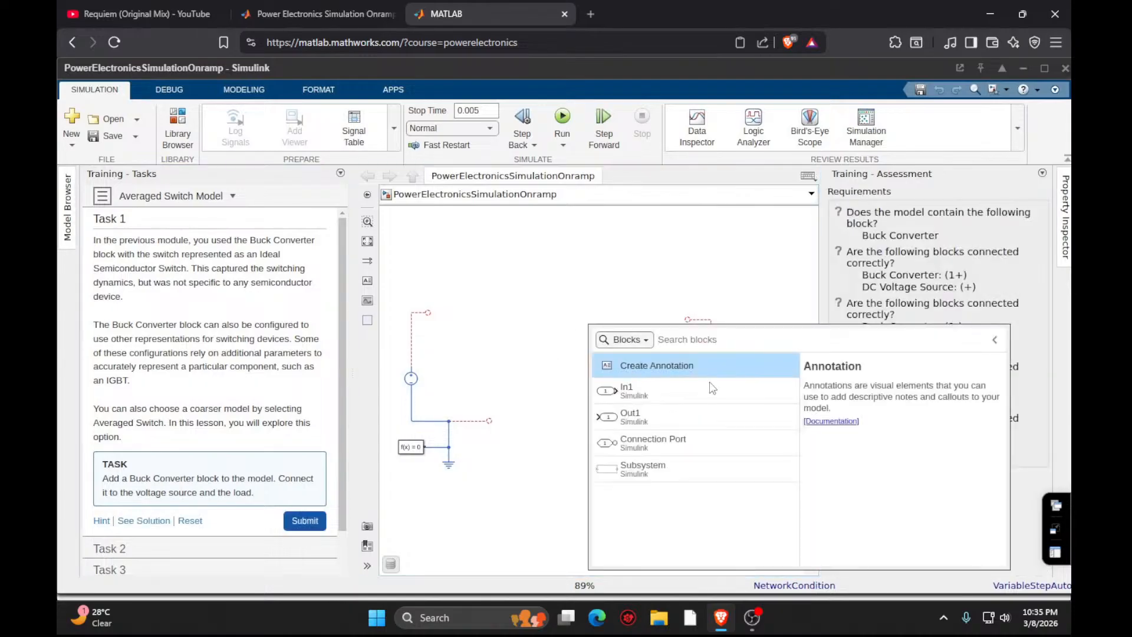
pyautogui.write('buck')
pyautogui.click(656, 370)
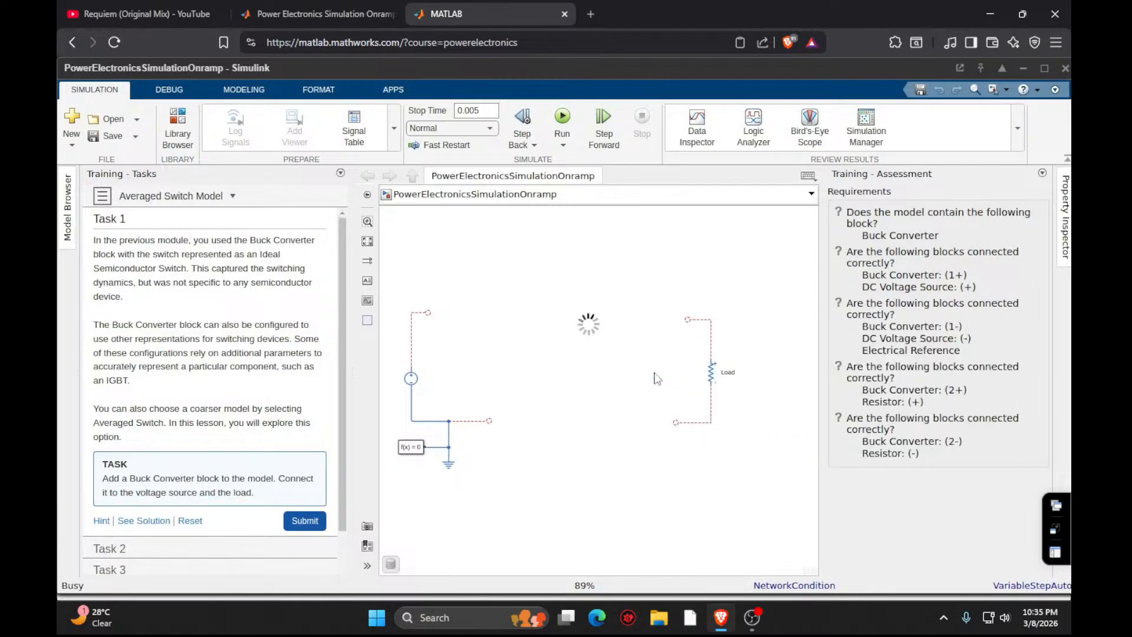
# Connect the Buck Converter's 1+ port to the voltage source's positive line and 1- to the grounded negative line.
pyautogui.moveTo(601, 319); pyautogui.dragTo(426, 314)
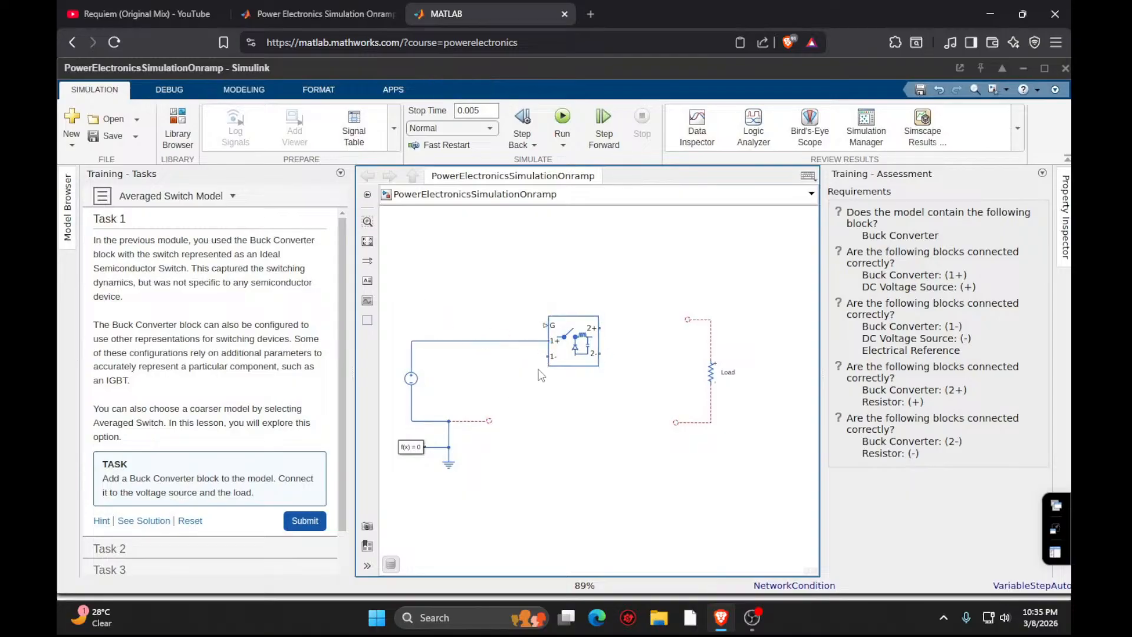
pyautogui.click(490, 422)
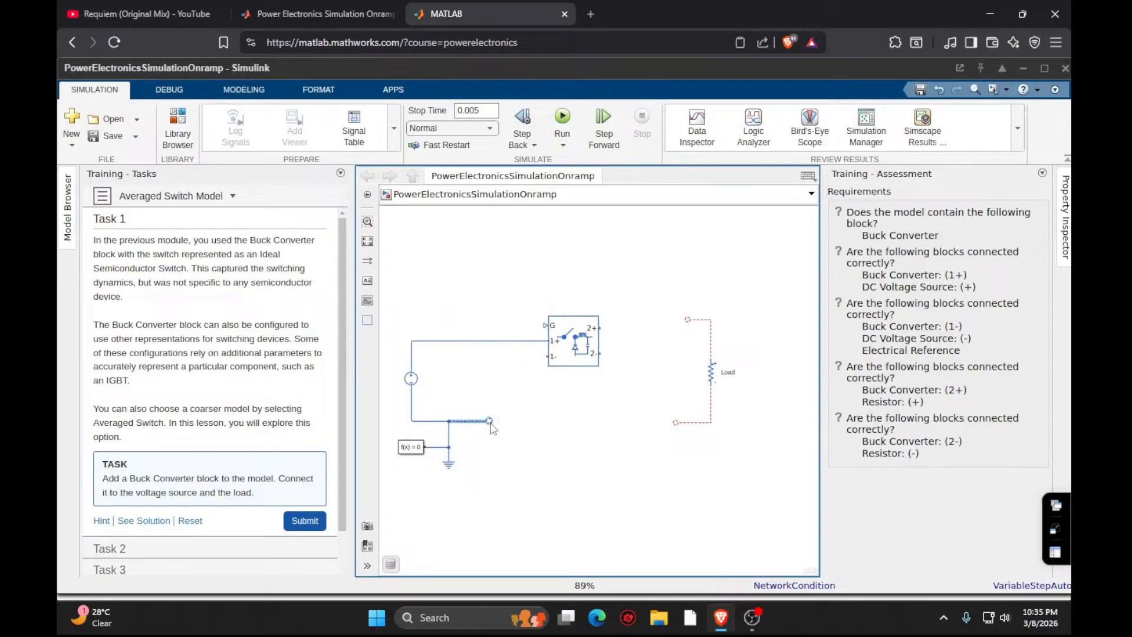
pyautogui.click(544, 356)
pyautogui.moveTo(544, 357); pyautogui.dragTo(493, 426)
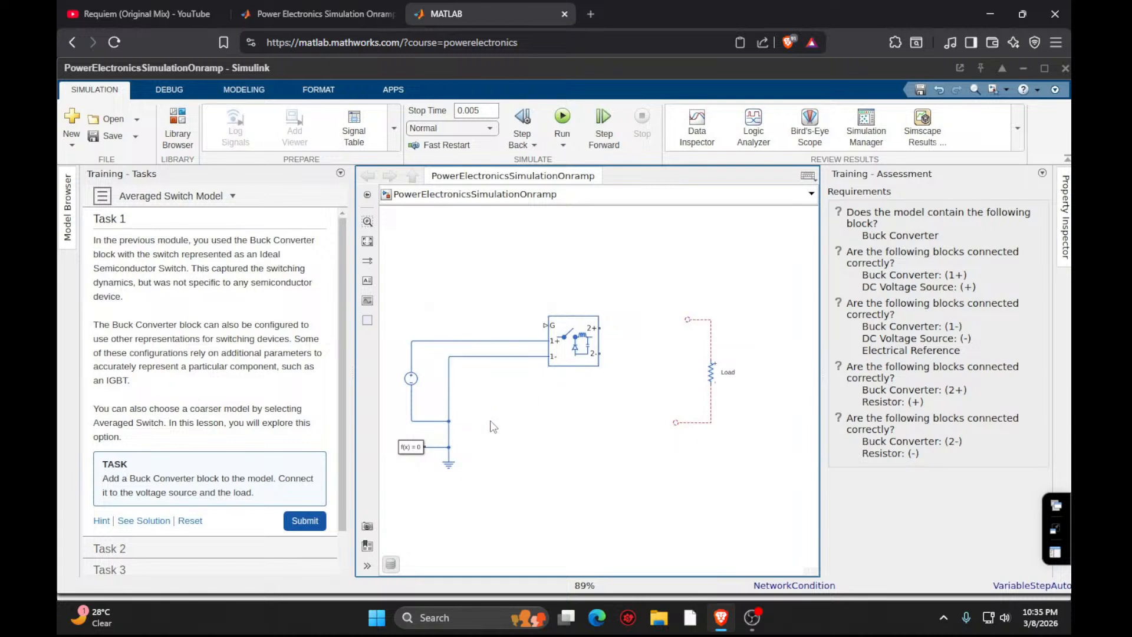
# Connect the Buck Converter's 2+ and 2- ports to the Load resistor, then submit Task 1 and advance to Task 2.
pyautogui.click(595, 334)
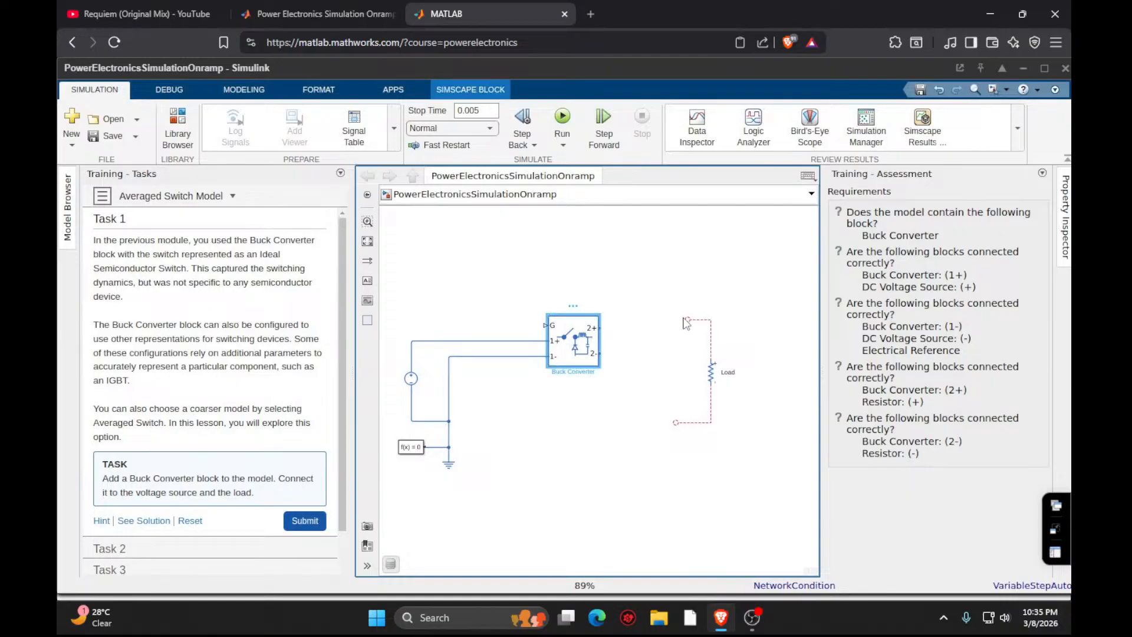
pyautogui.moveTo(691, 323); pyautogui.dragTo(599, 328)
pyautogui.moveTo(665, 420); pyautogui.dragTo(600, 356)
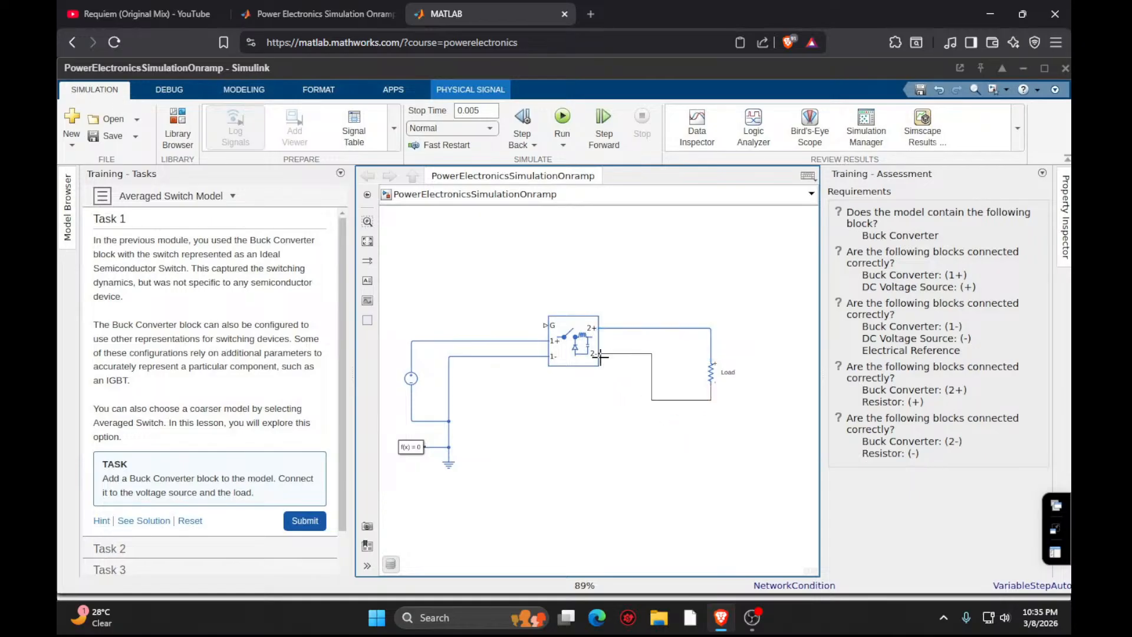
pyautogui.click(305, 521)
pyautogui.click(300, 523)
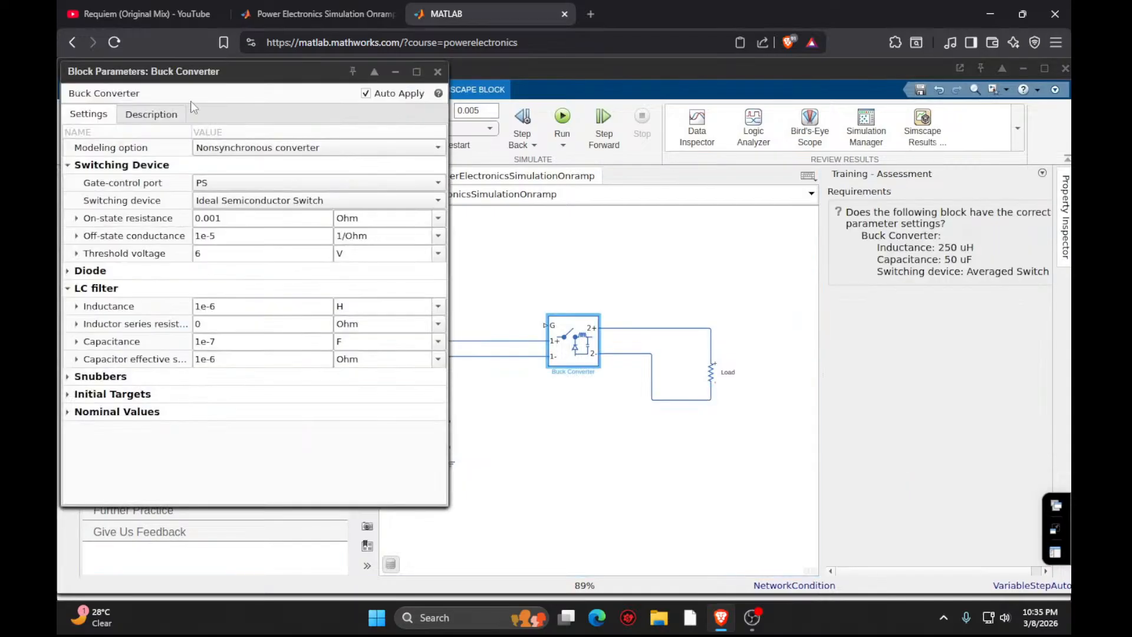
# Set the Buck Converter's switching device to Averaged Switch and its LC filter inductance to 250 uH.
pyautogui.moveTo(198, 72); pyautogui.dragTo(656, 155)
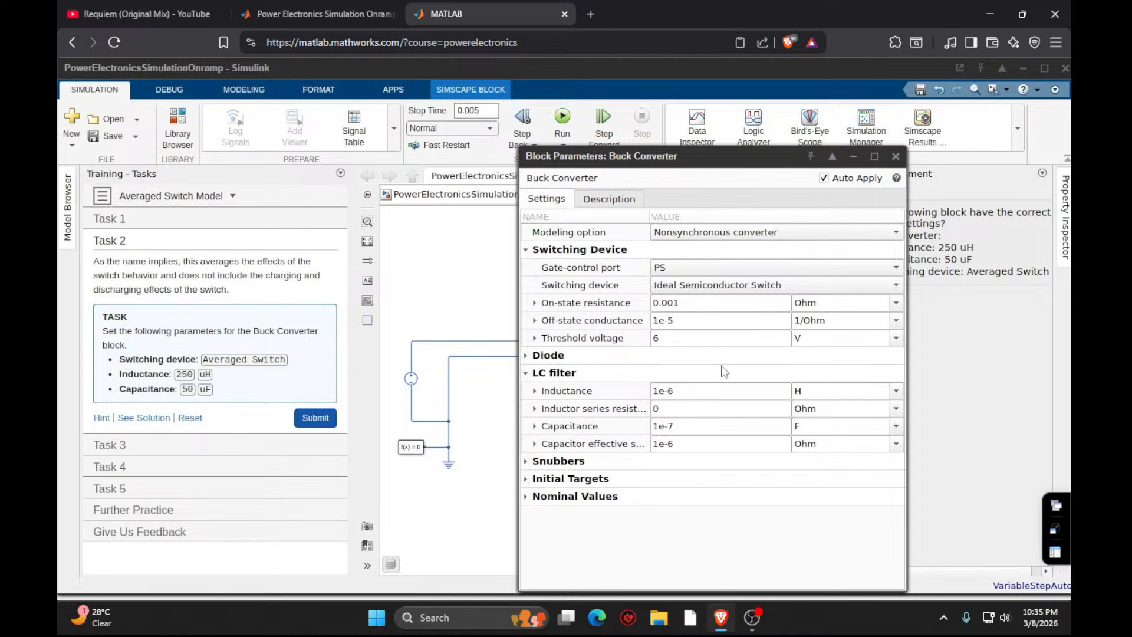
pyautogui.click(897, 285)
pyautogui.click(672, 356)
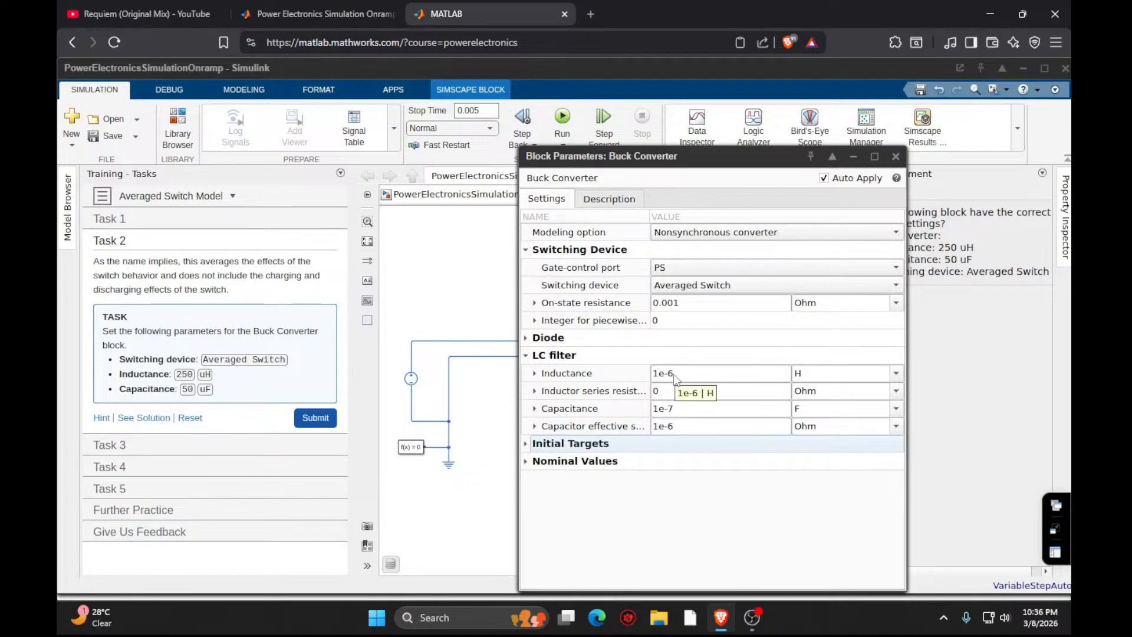
pyautogui.click(715, 374)
pyautogui.press('BackSpace')
pyautogui.write('250')
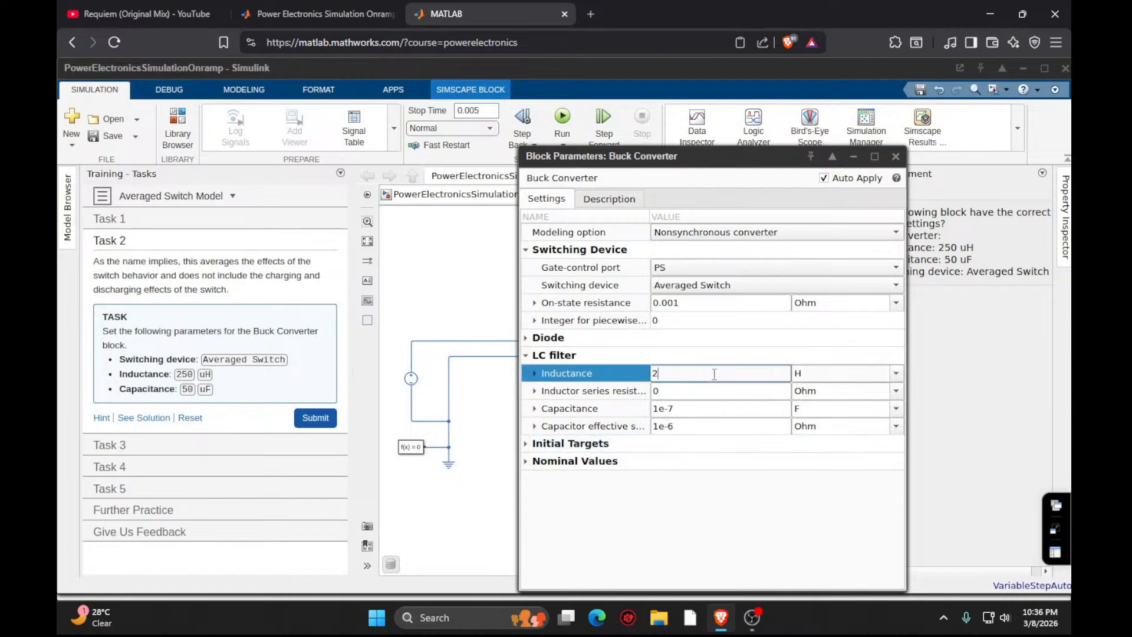
pyautogui.click(896, 373)
pyautogui.click(845, 431)
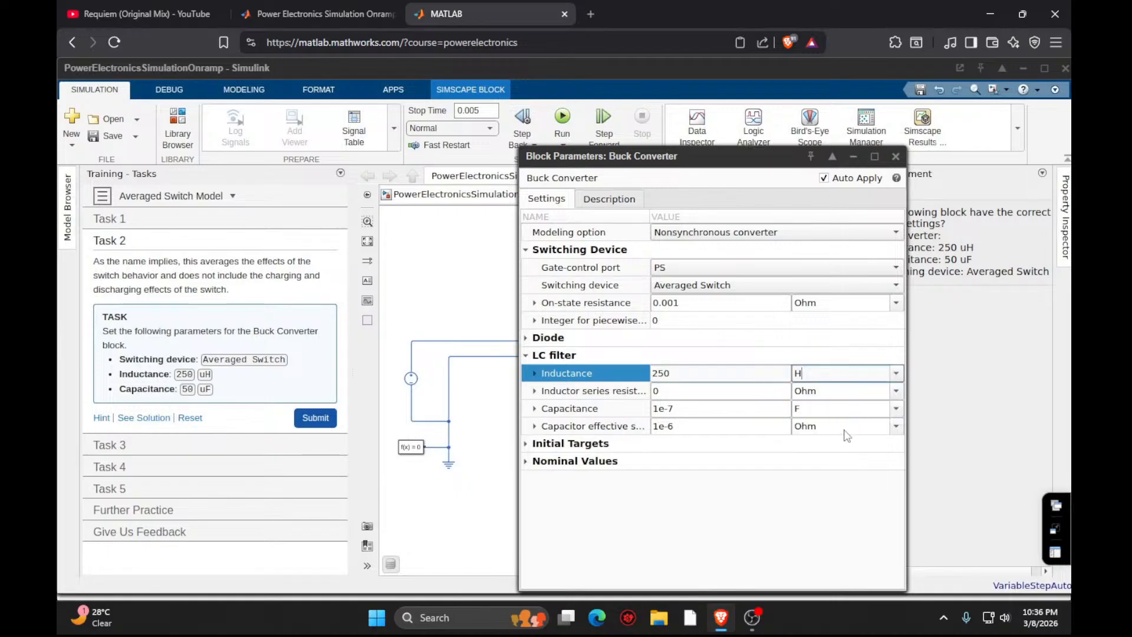
pyautogui.click(896, 373)
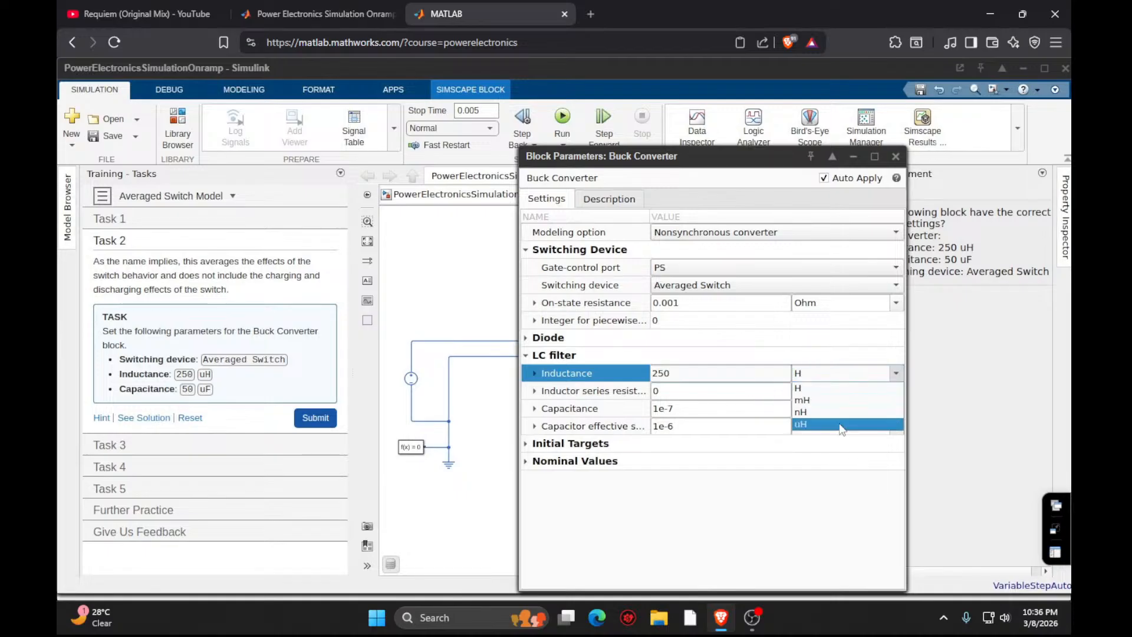
pyautogui.click(845, 426)
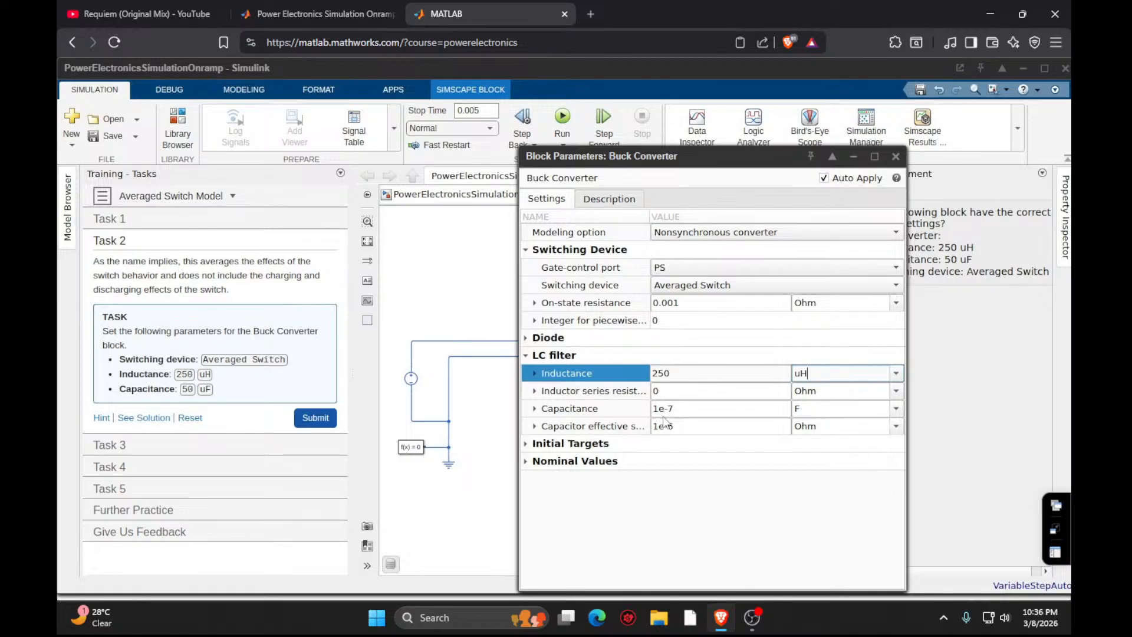
# Set the Buck Converter's capacitance to 50 uF, then submit Task 2 and advance to Task 3.
pyautogui.click(690, 409)
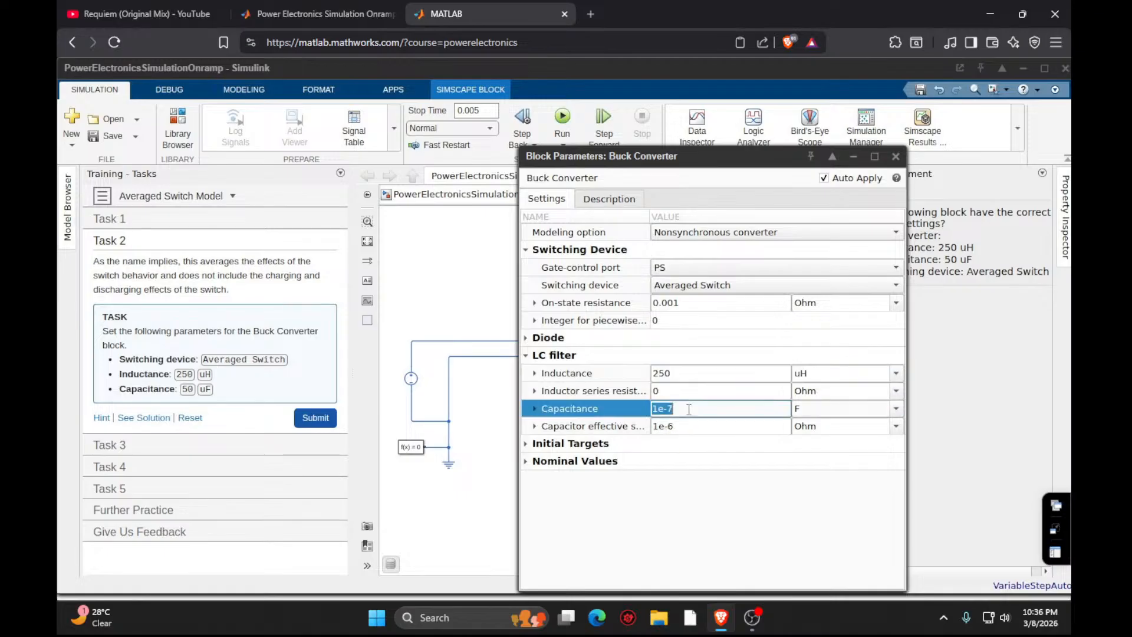
pyautogui.press('BackSpace')
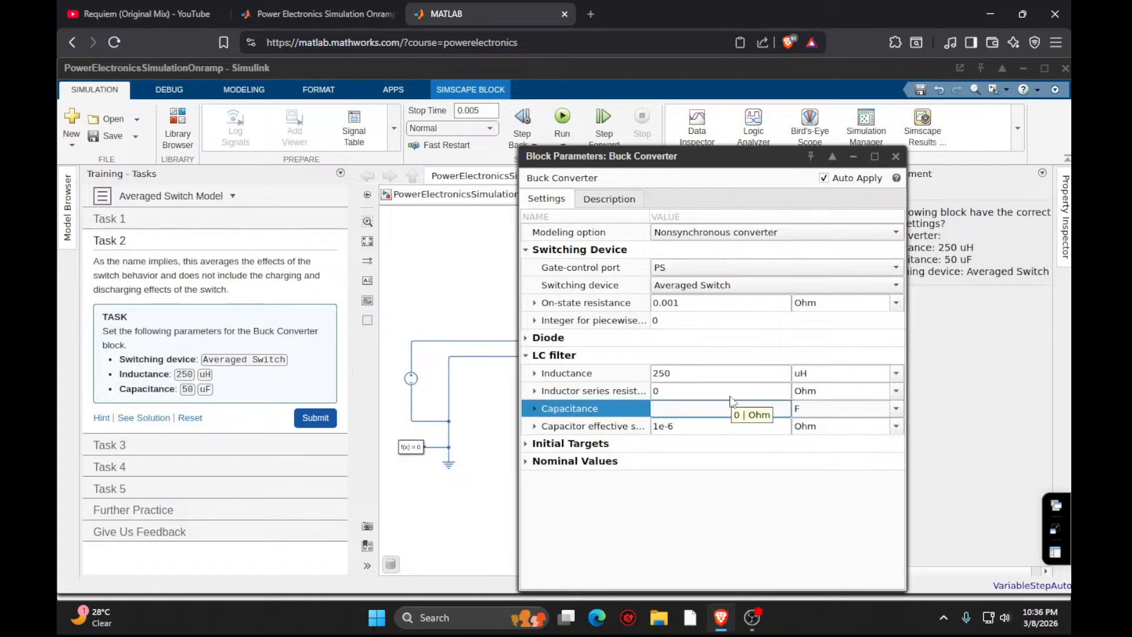
pyautogui.write('50')
pyautogui.click(896, 408)
pyautogui.click(823, 477)
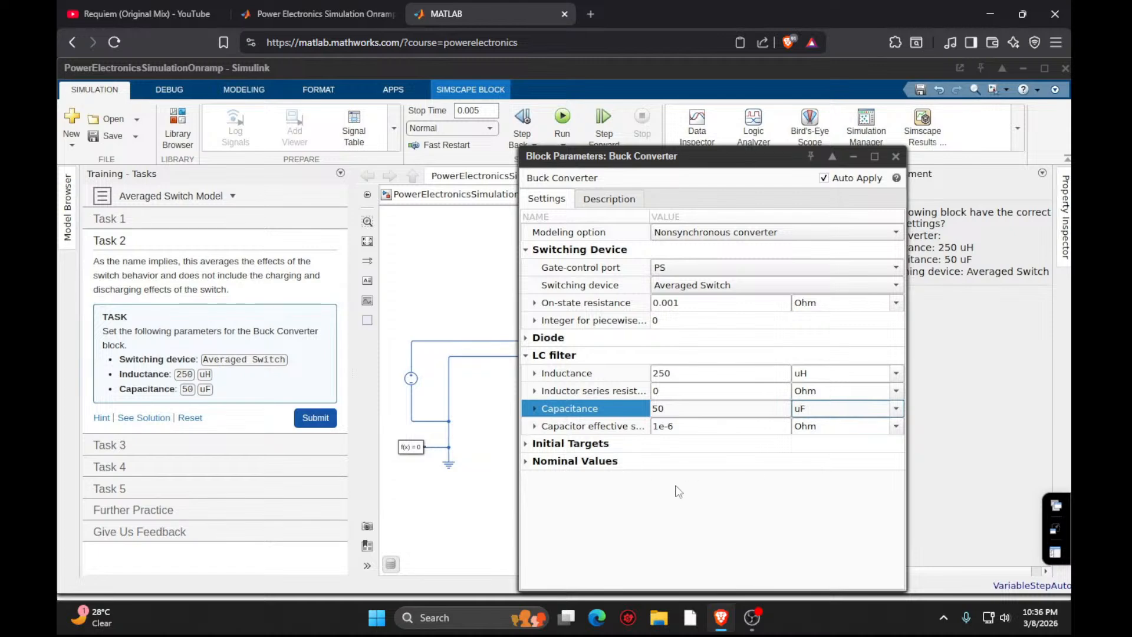
pyautogui.press('Return')
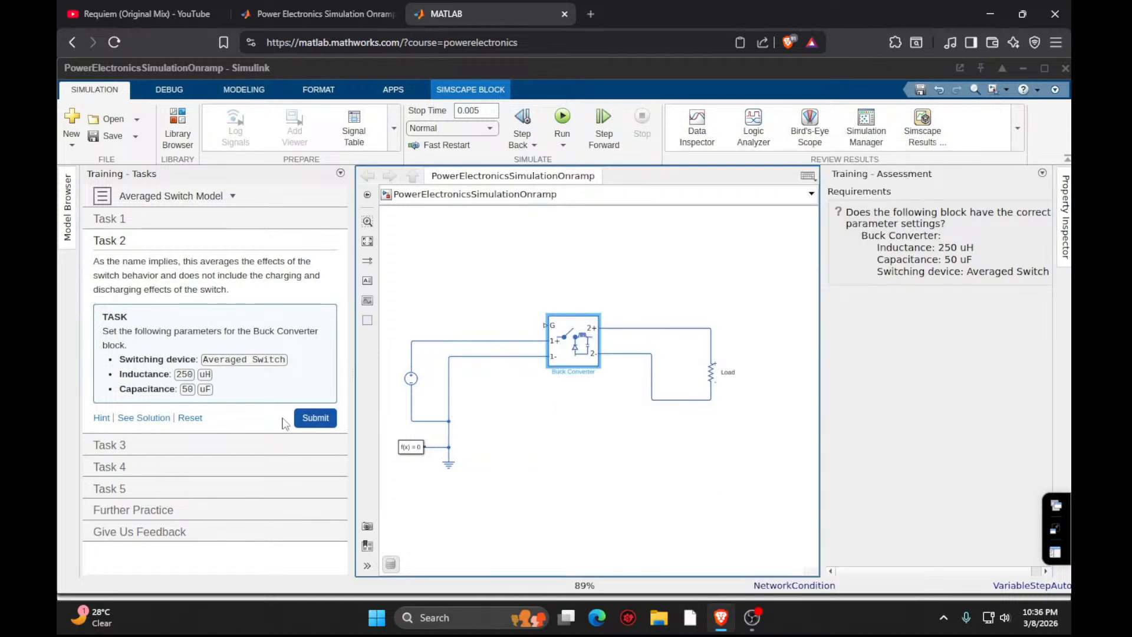
pyautogui.click(316, 419)
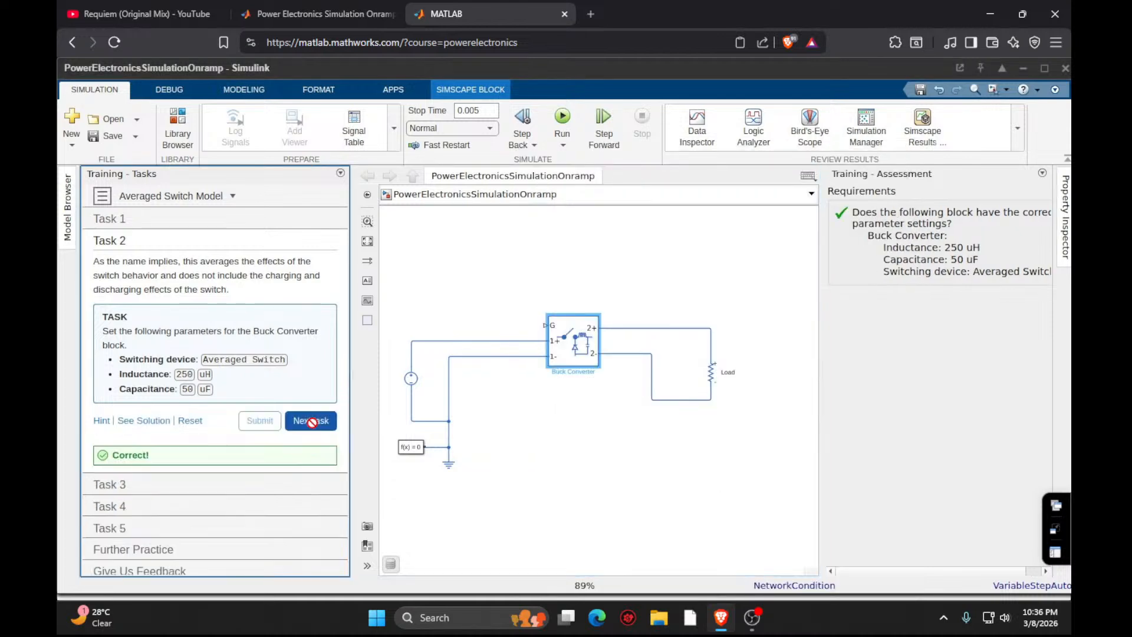
pyautogui.click(310, 421)
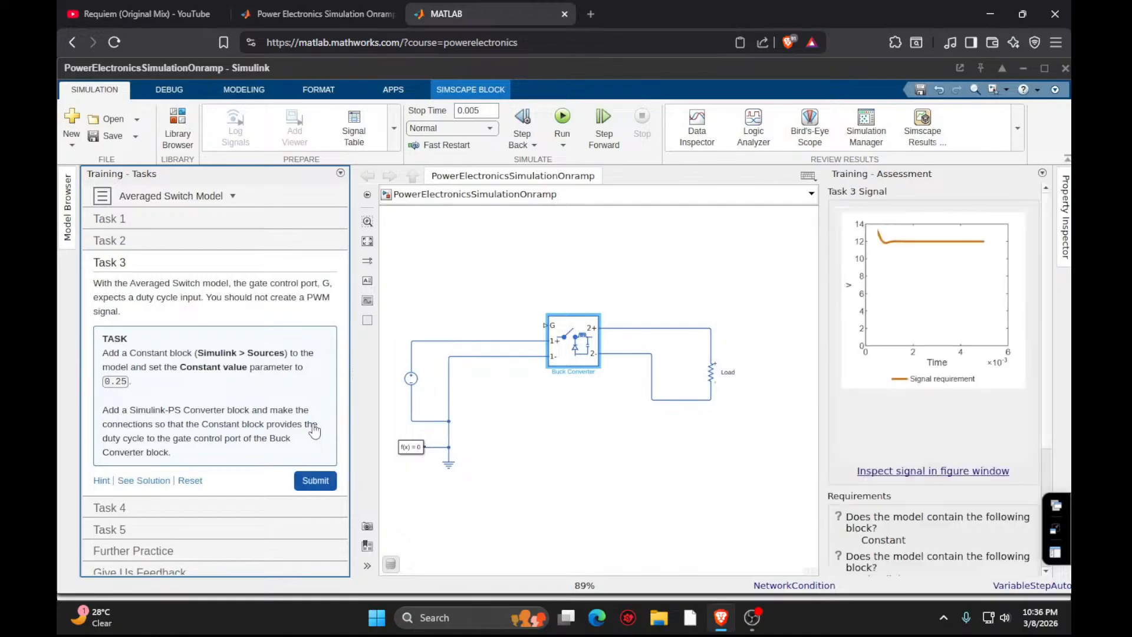
# Add a Simulink Constant block with a value of 0.25 below the Buck Converter circuit.
pyautogui.doubleClick(506, 474)
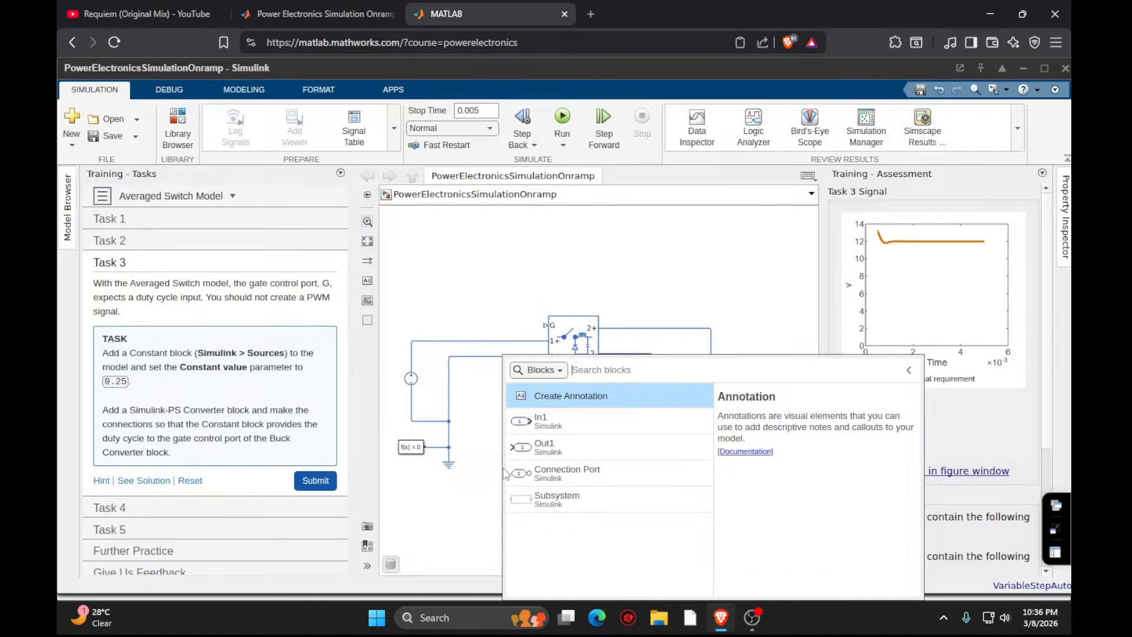
pyautogui.write('constan')
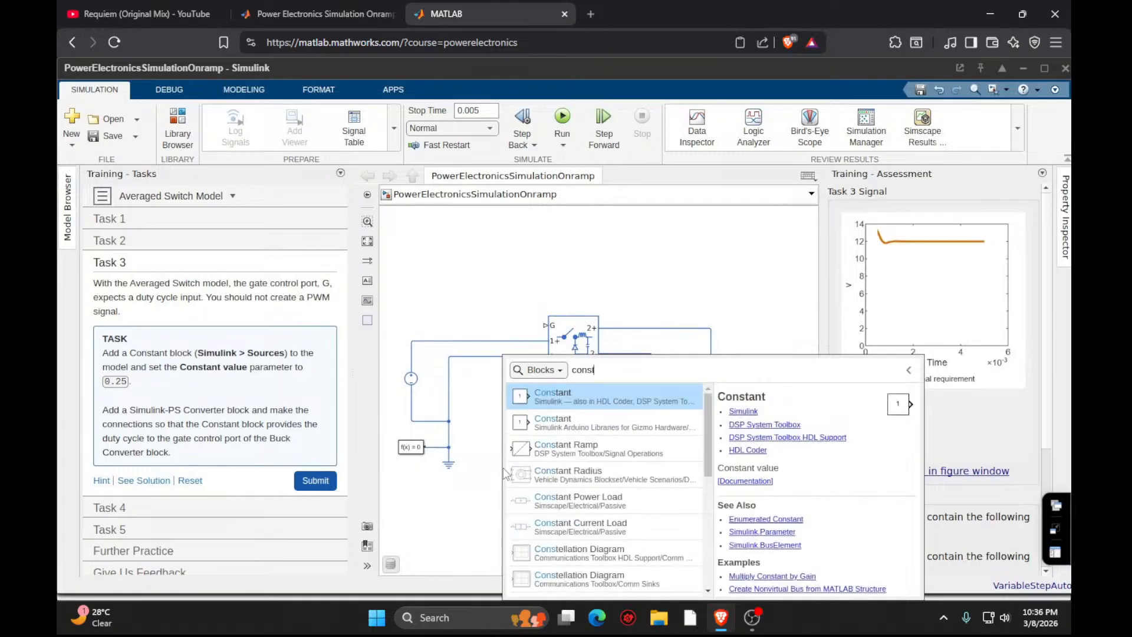
pyautogui.click(584, 400)
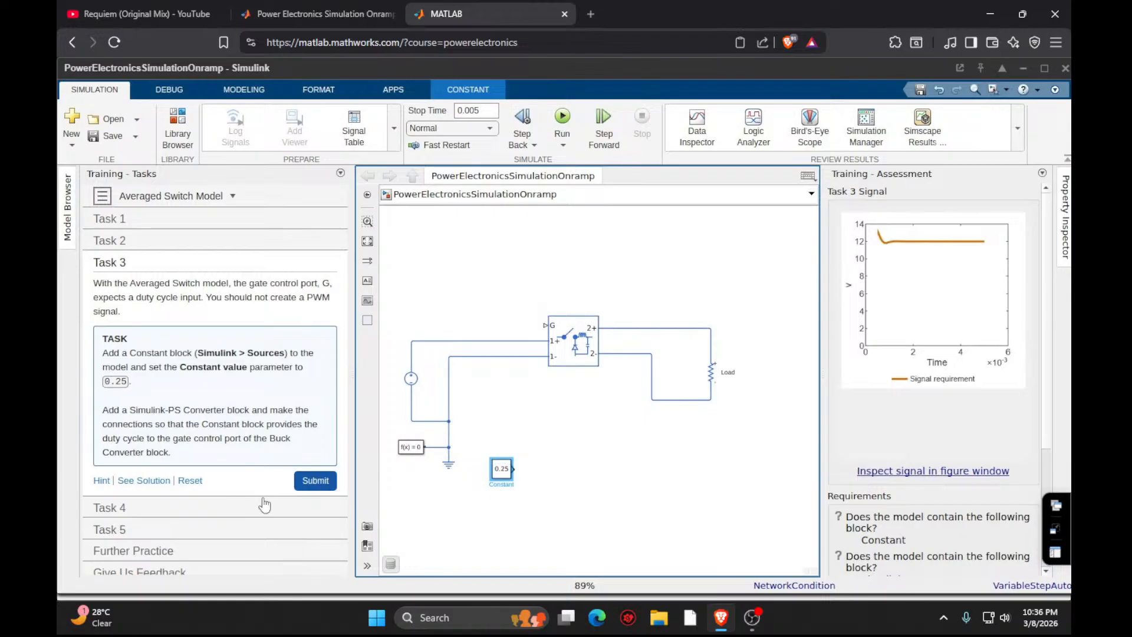
# Add a Simulink-PS Converter block and connect its input to the Constant block's output.
pyautogui.doubleClick(553, 519)
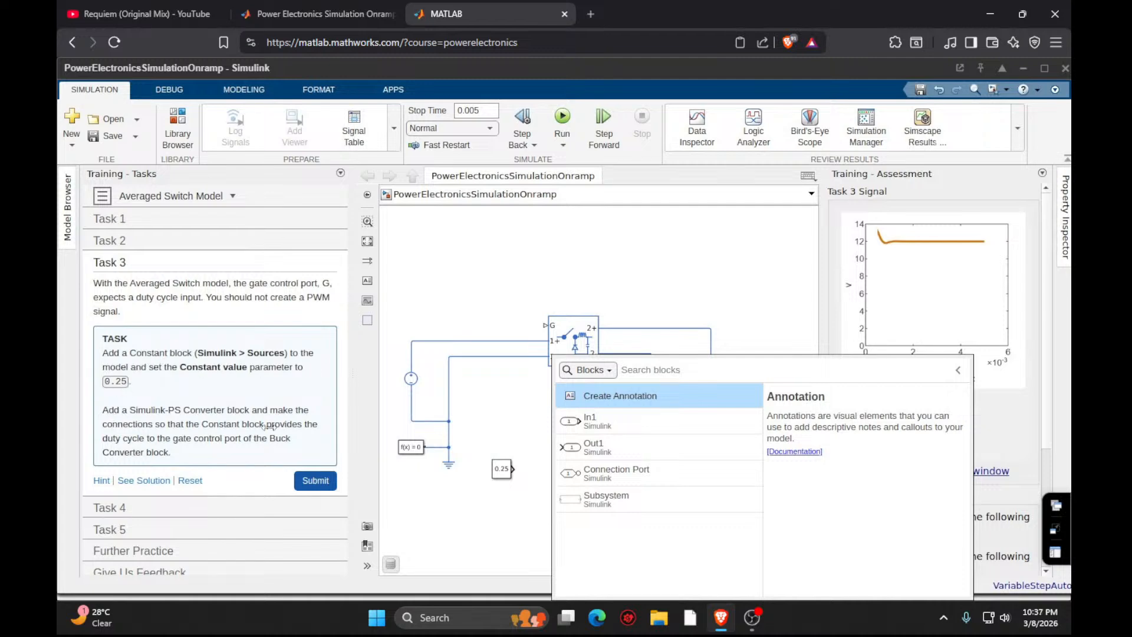
pyautogui.write('sim')
pyautogui.click(667, 391)
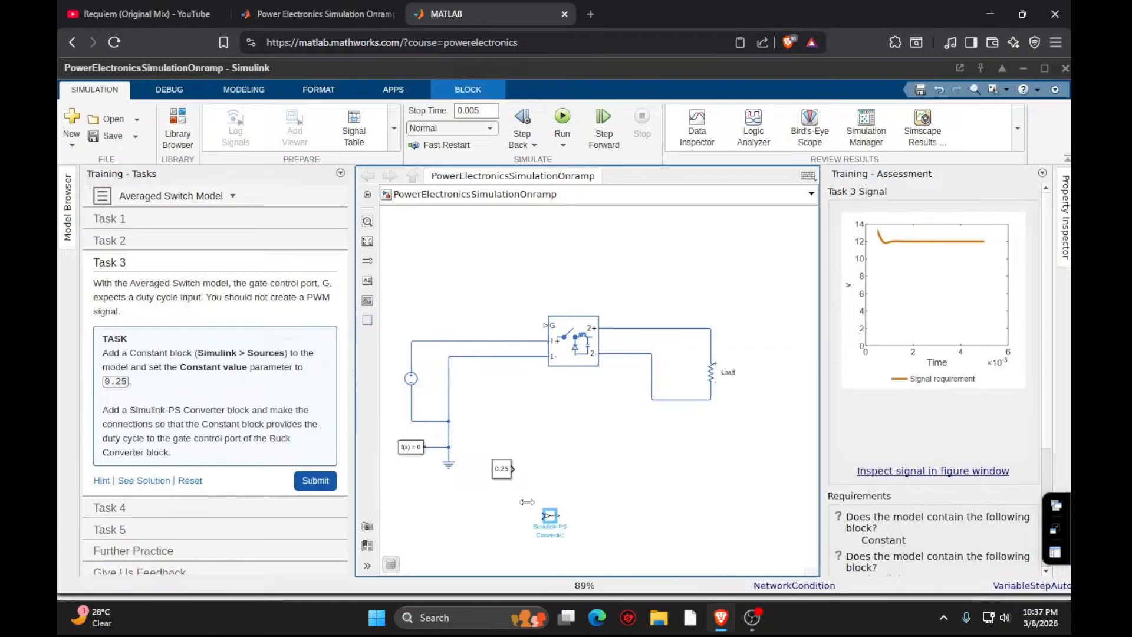
pyautogui.click(524, 530)
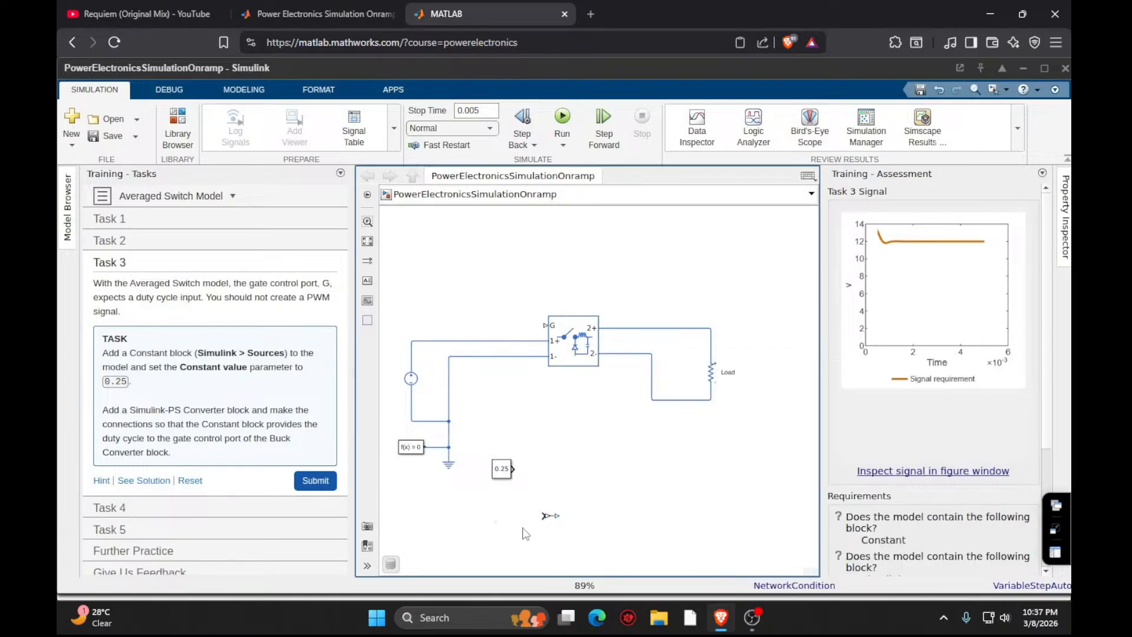
pyautogui.moveTo(550, 517); pyautogui.dragTo(514, 469)
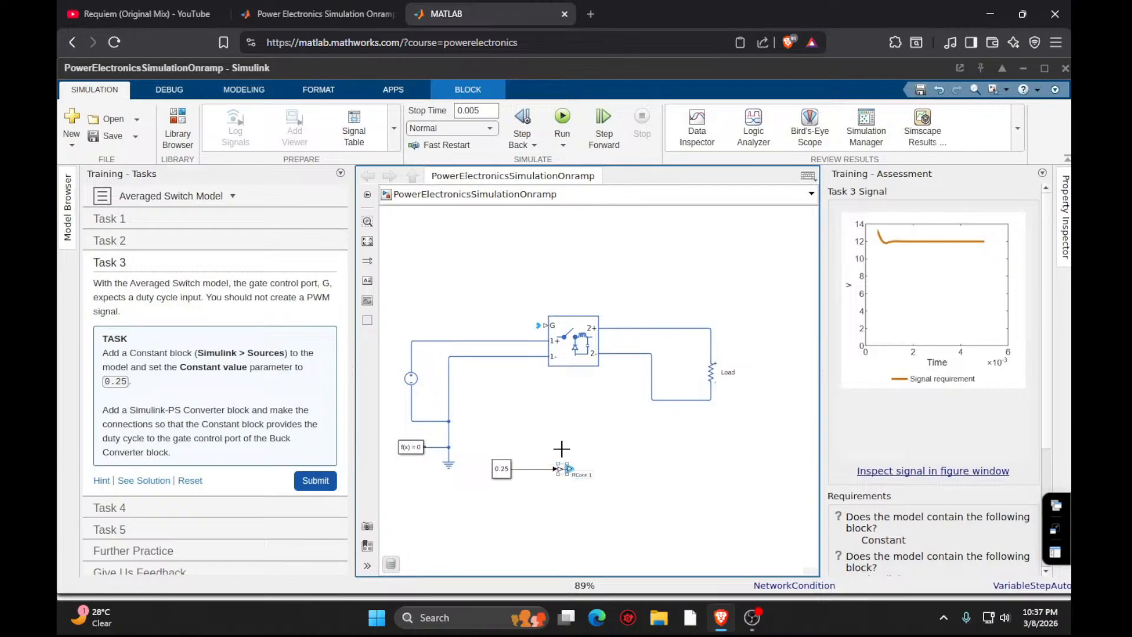
# Connect the Simulink-PS Converter's output to the Buck Converter's G port, then submit Task 3 and advance to Task 4.
pyautogui.moveTo(562, 449); pyautogui.dragTo(538, 325)
pyautogui.click(314, 481)
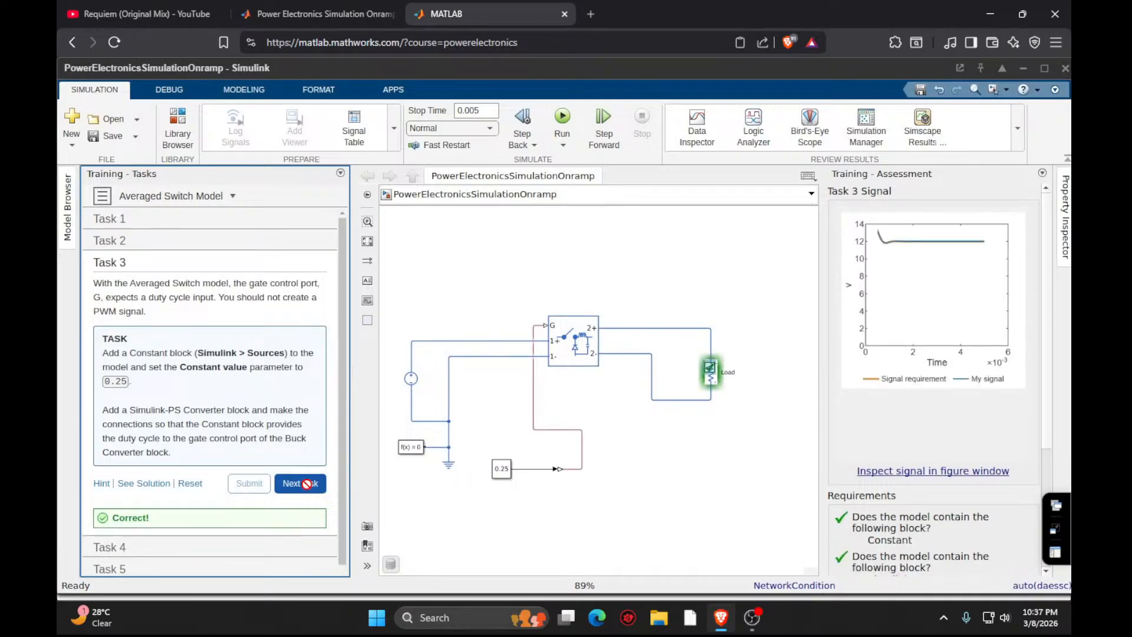
pyautogui.click(301, 483)
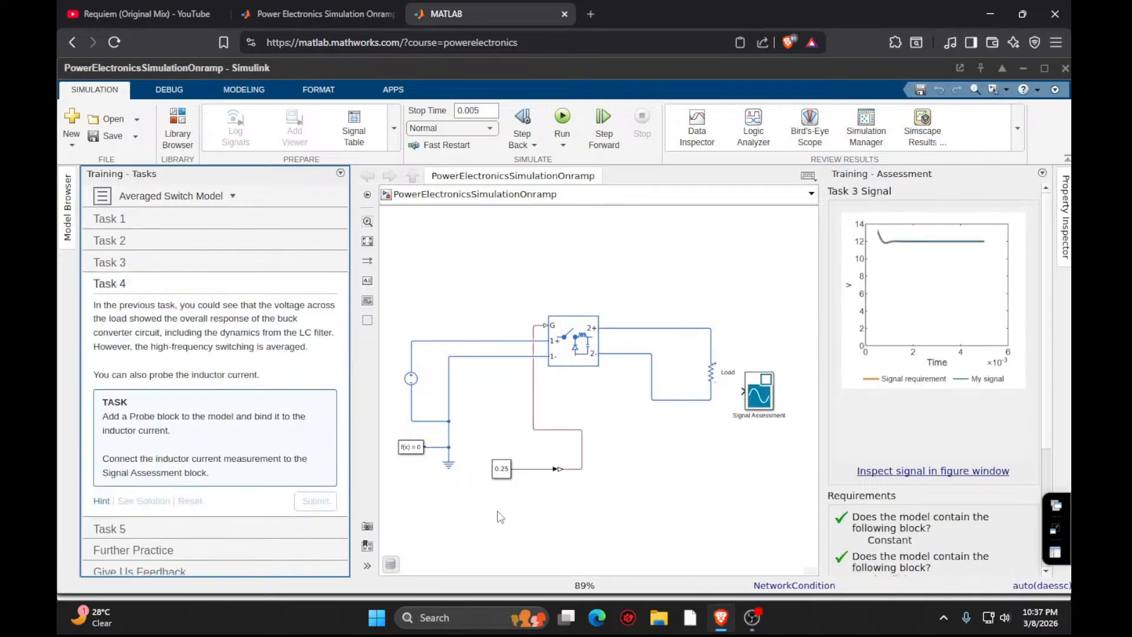
# Add a Simscape Probe block in the empty area below the Buck Converter circuit.
pyautogui.doubleClick(617, 516)
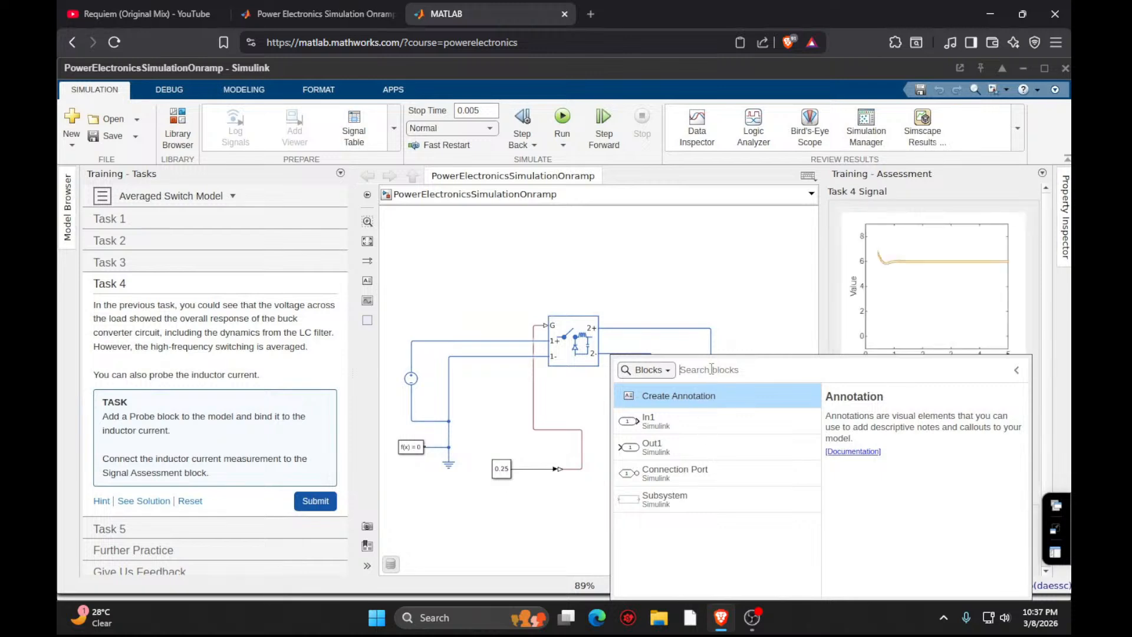
pyautogui.write('blo')
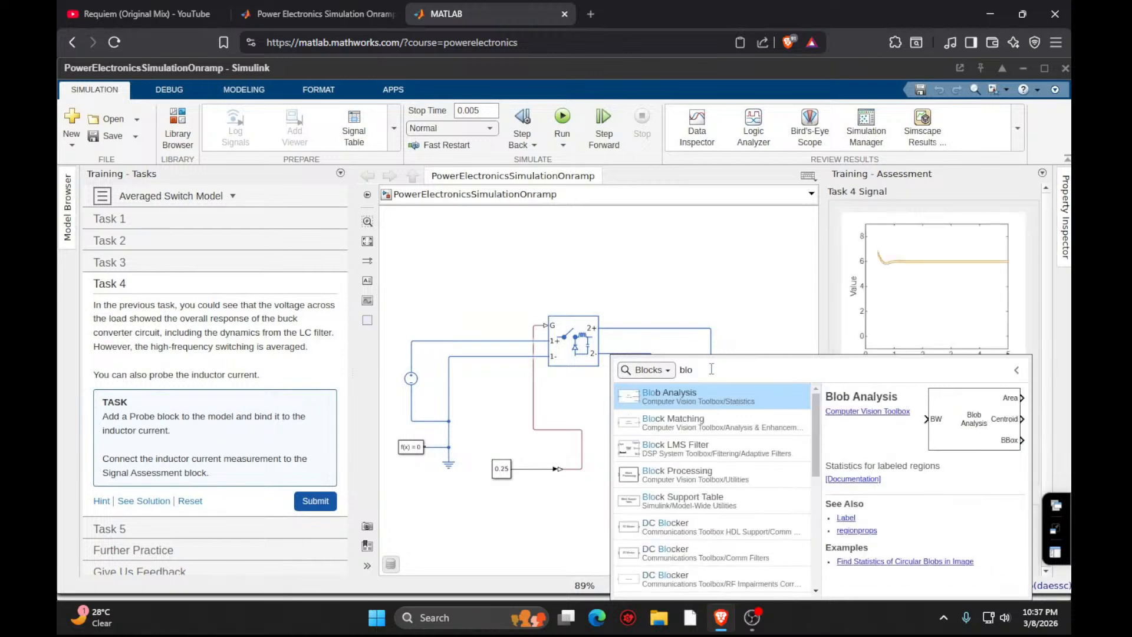
pyautogui.press('BackSpace')
pyautogui.press('BackSpace')
pyautogui.press('BackSpace')
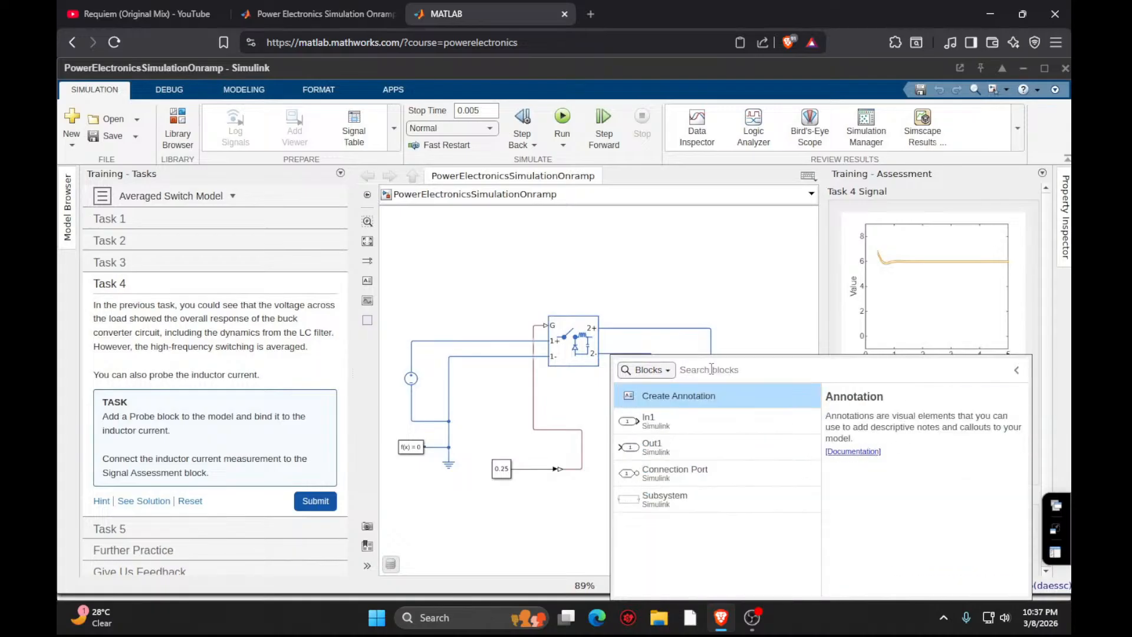
pyautogui.write('probe')
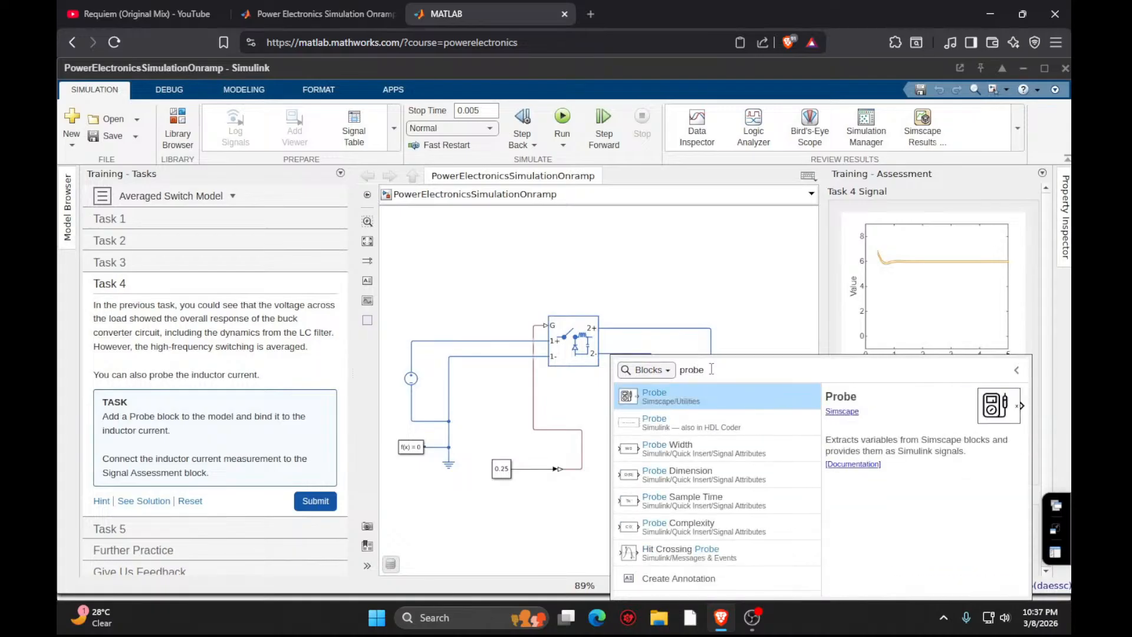
pyautogui.click(668, 399)
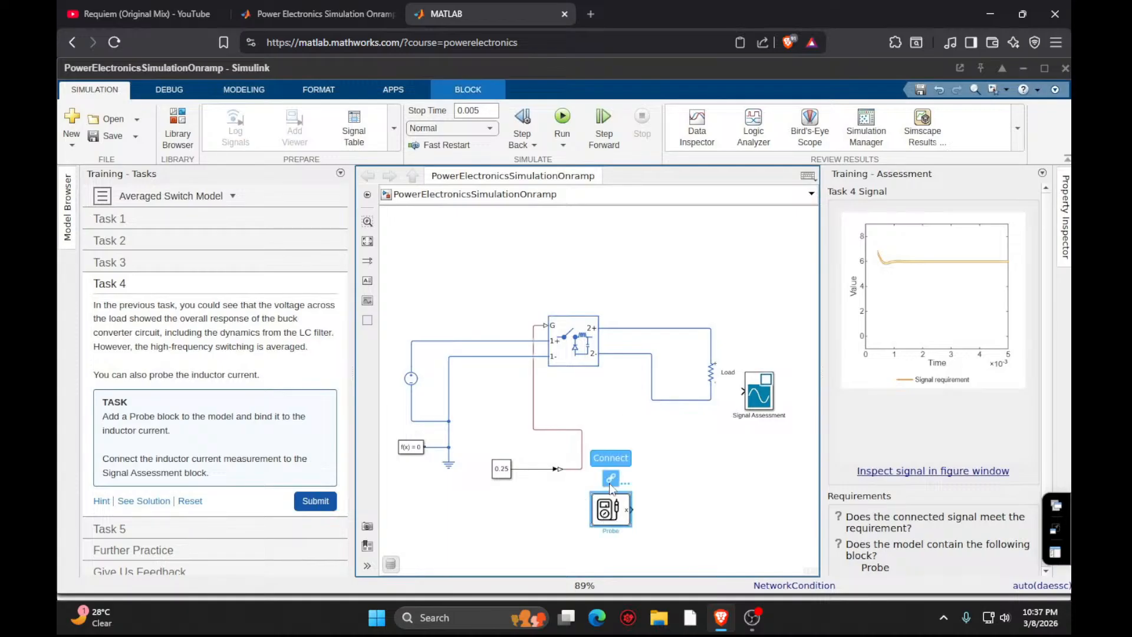
# Bind the Probe block to the Buck Converter's iL inductor current variable and finish connecting.
pyautogui.click(610, 481)
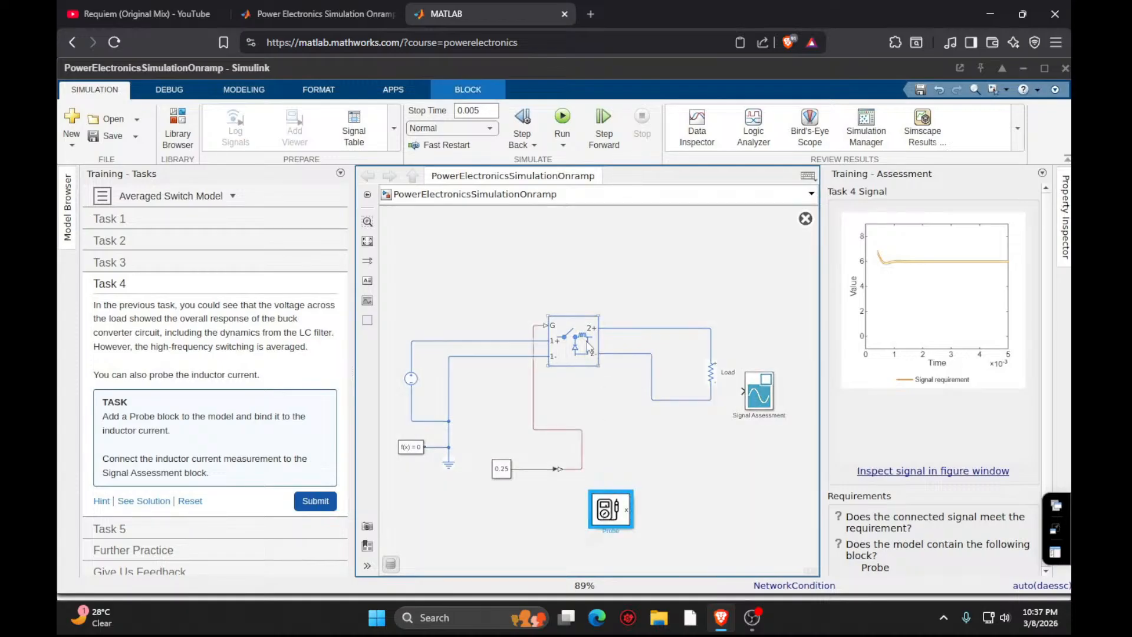
pyautogui.click(587, 343)
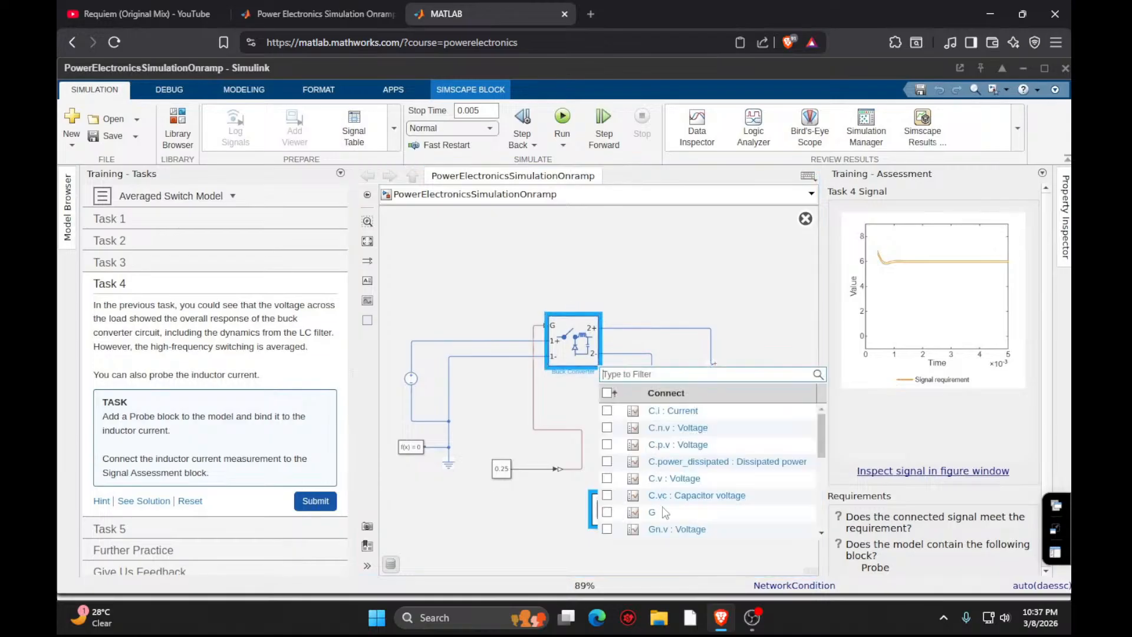
pyautogui.scroll(-4, 636, 476)
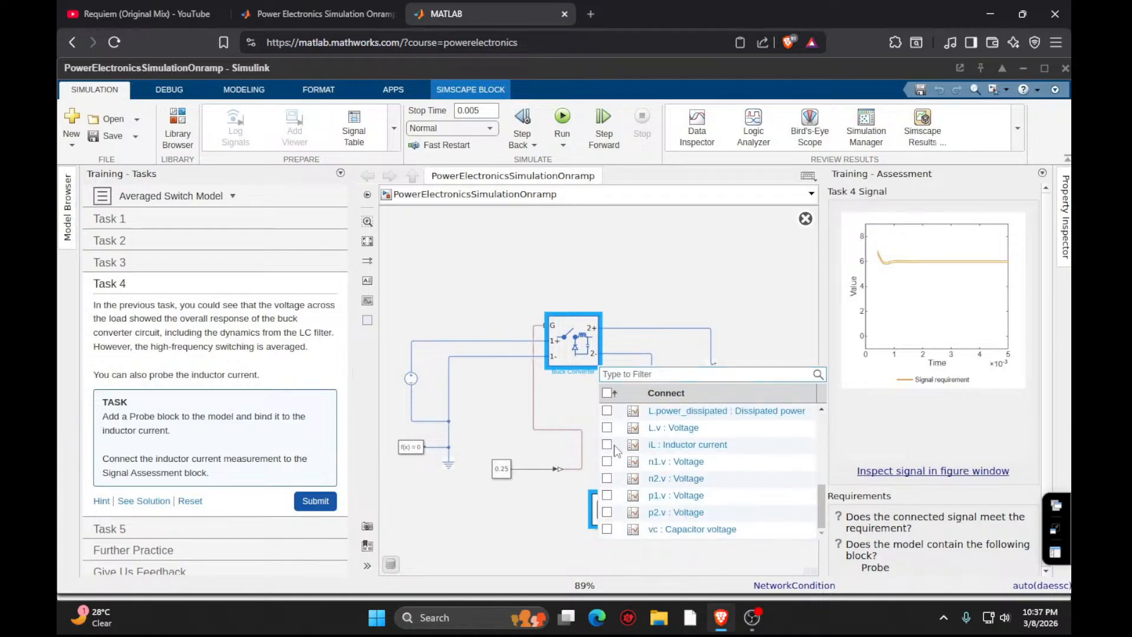
pyautogui.click(609, 446)
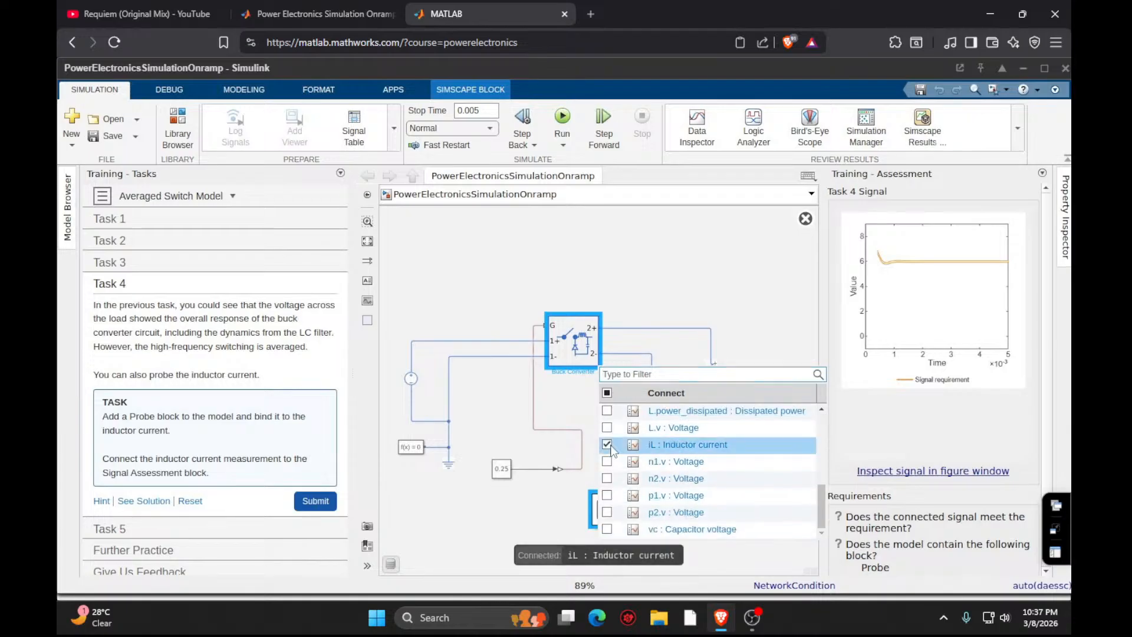
pyautogui.click(596, 517)
pyautogui.click(612, 479)
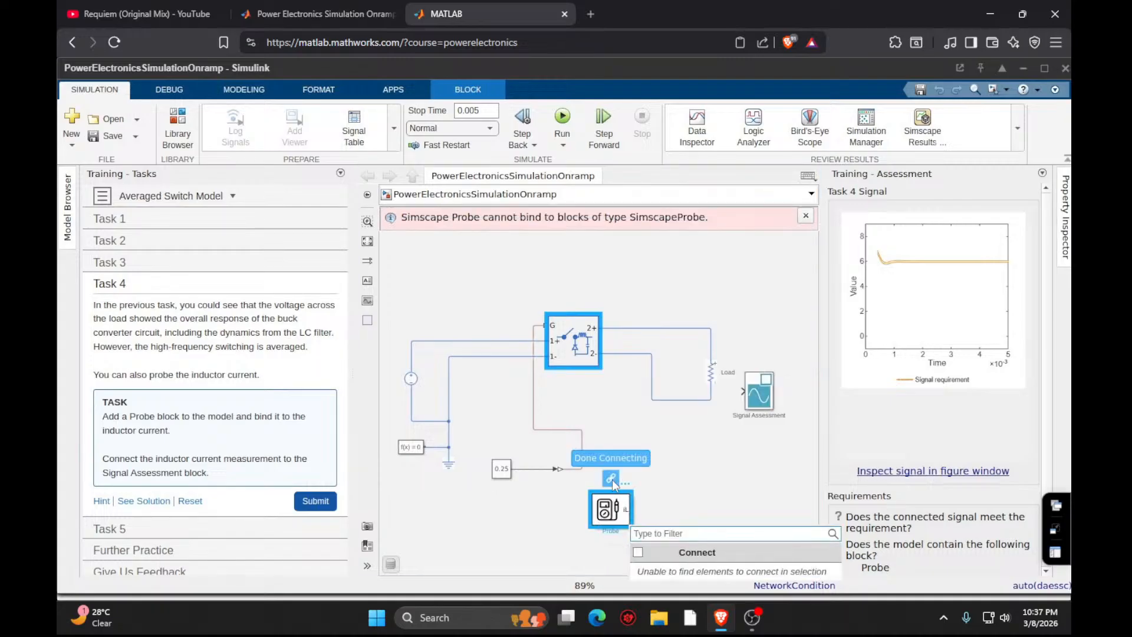
pyautogui.click(612, 480)
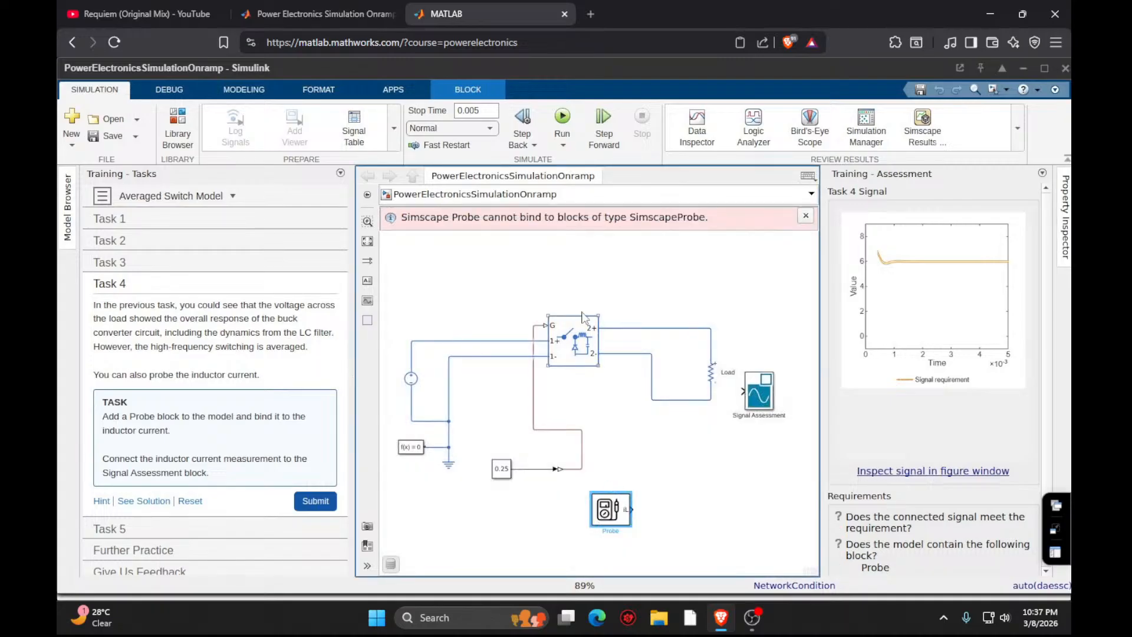
# Connect the Probe's iL output to the Signal Assessment block and submit Task 4.
pyautogui.click(313, 497)
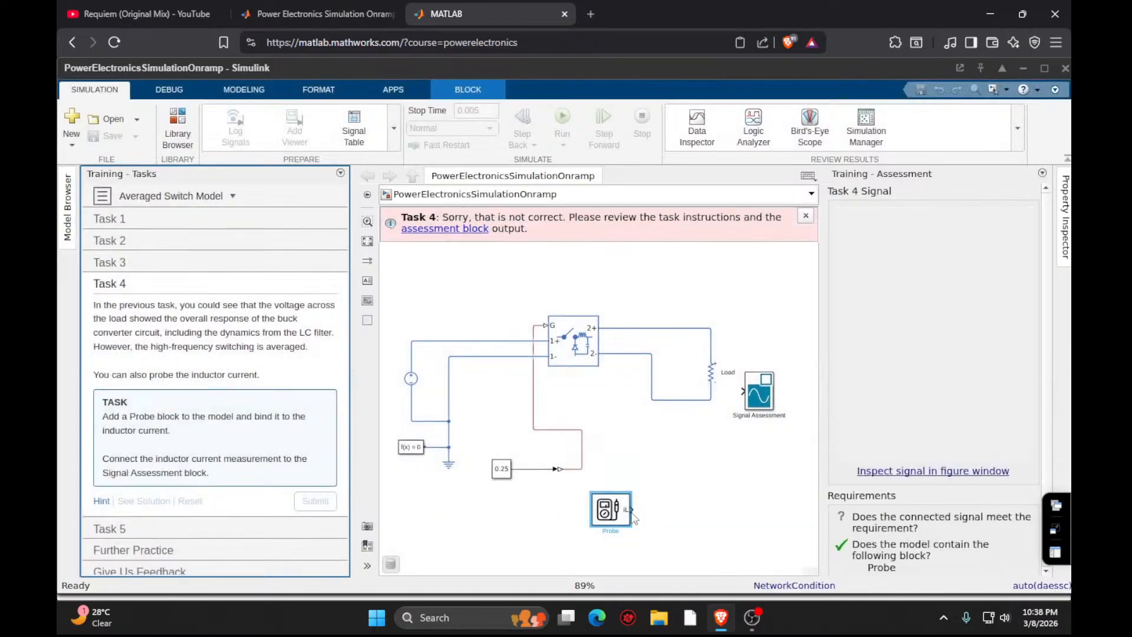
pyautogui.moveTo(632, 509); pyautogui.dragTo(745, 397)
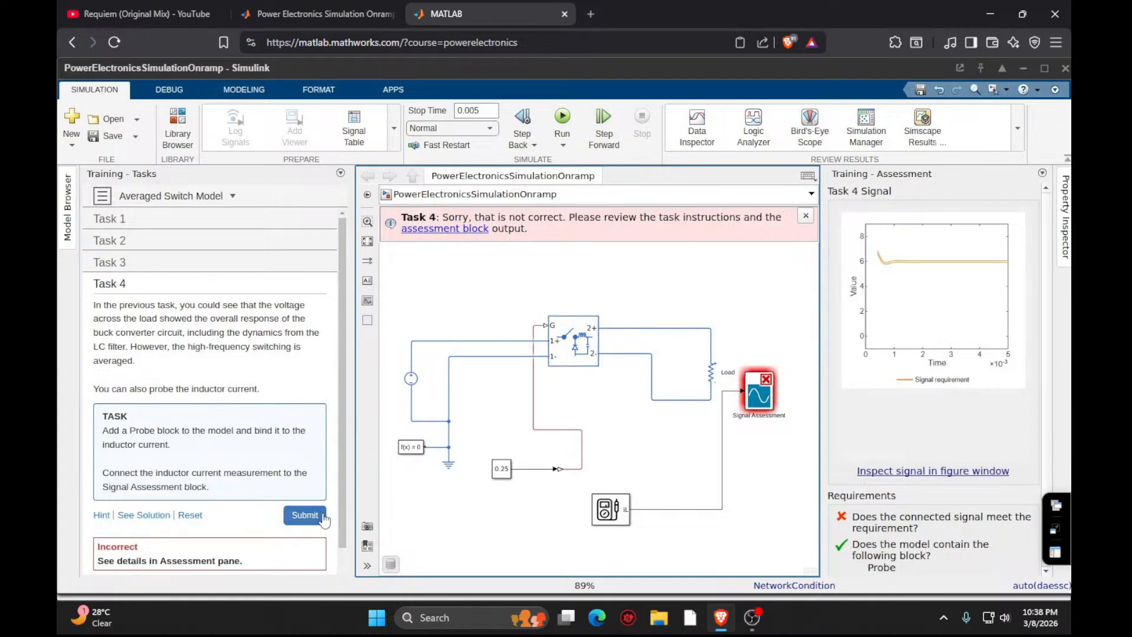
pyautogui.click(305, 515)
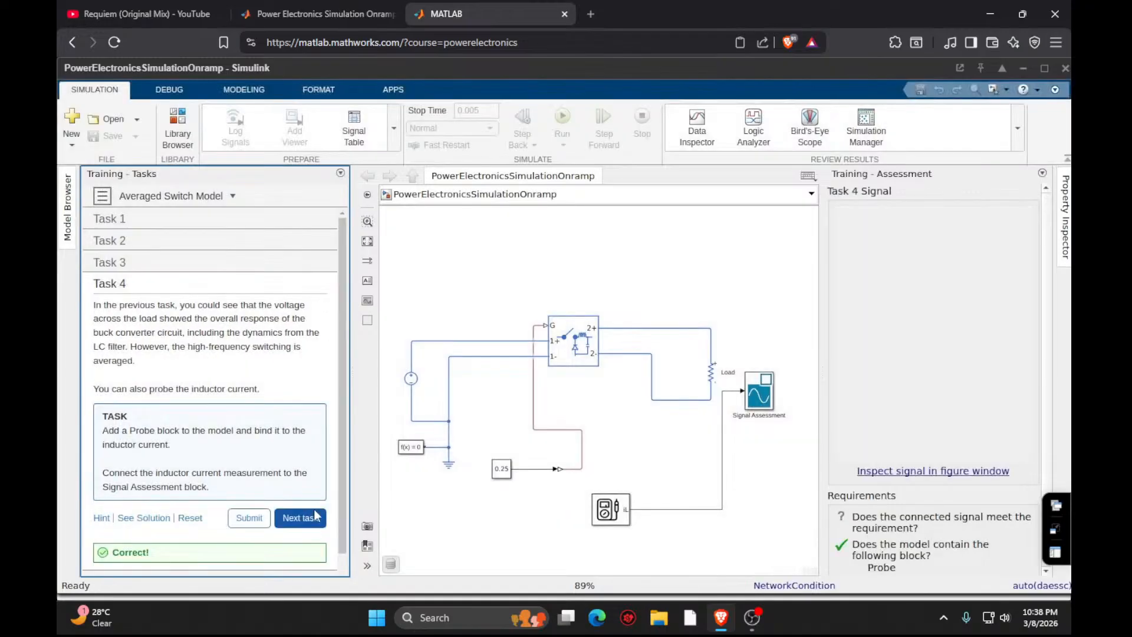
# Advance to Task 5 and add a second Simscape Probe block in the empty area below the 0.25 Constant block.
pyautogui.click(301, 518)
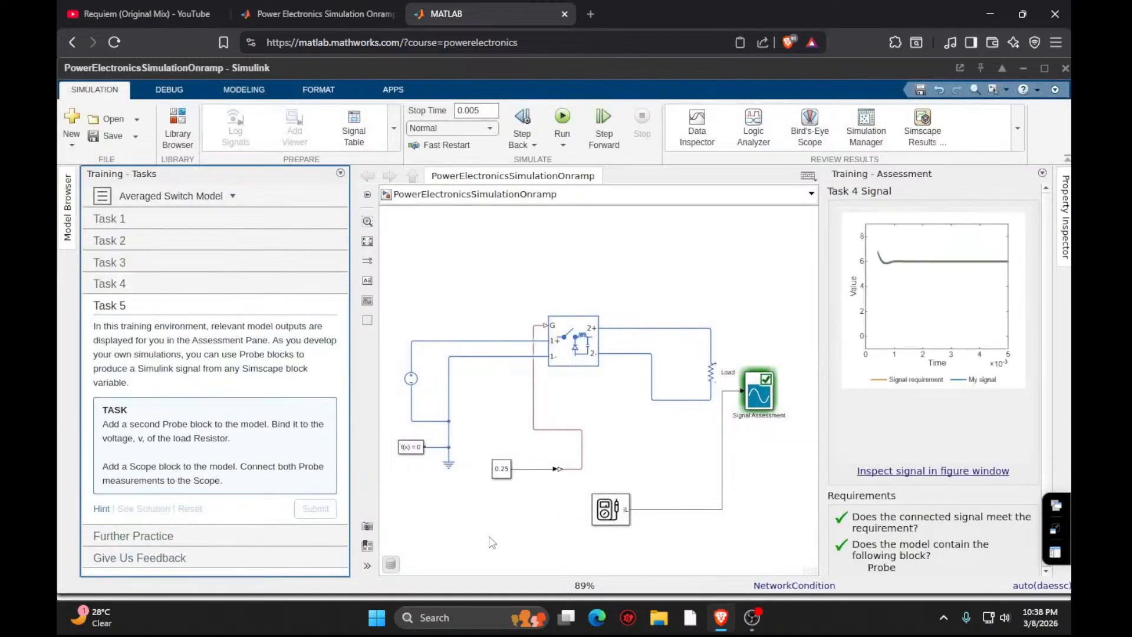
pyautogui.doubleClick(494, 544)
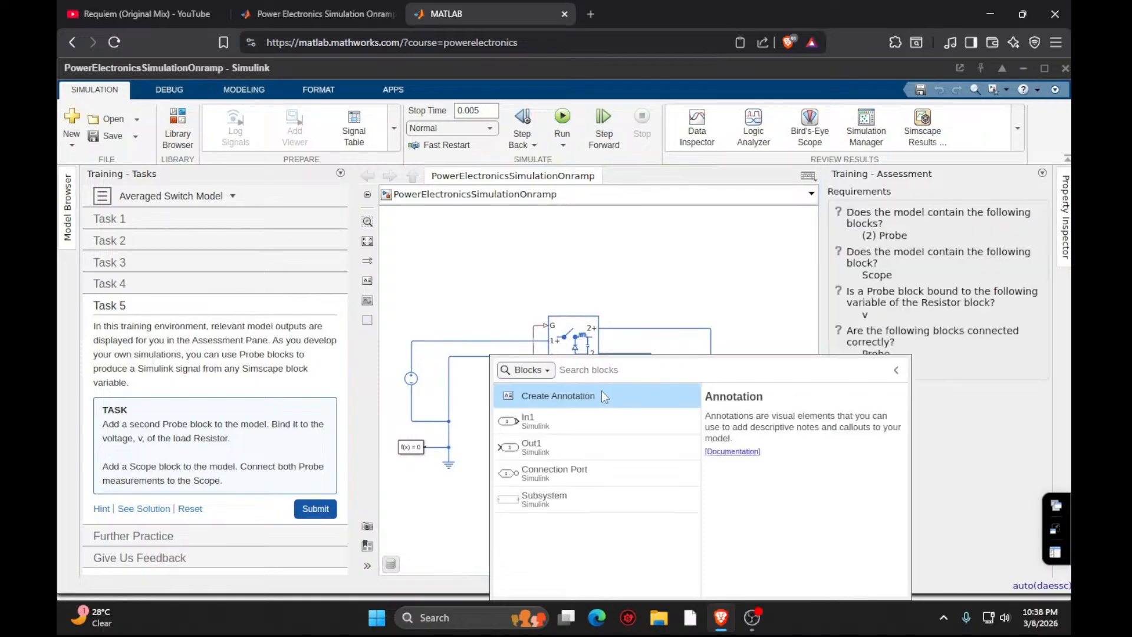
pyautogui.write('probd')
pyautogui.press('BackSpace')
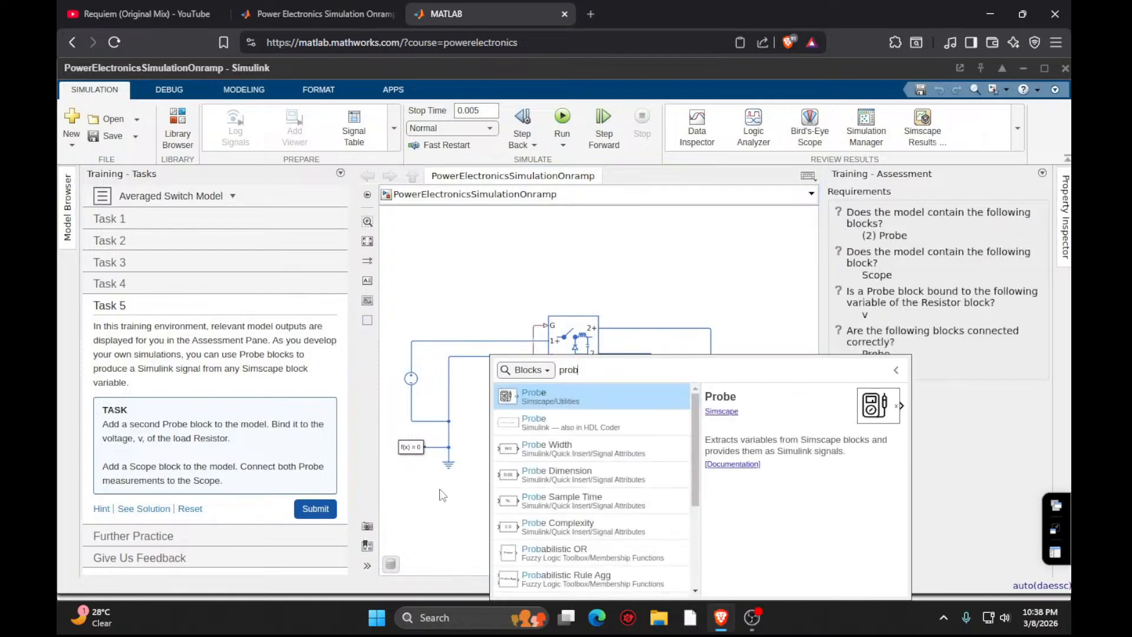
pyautogui.click(554, 406)
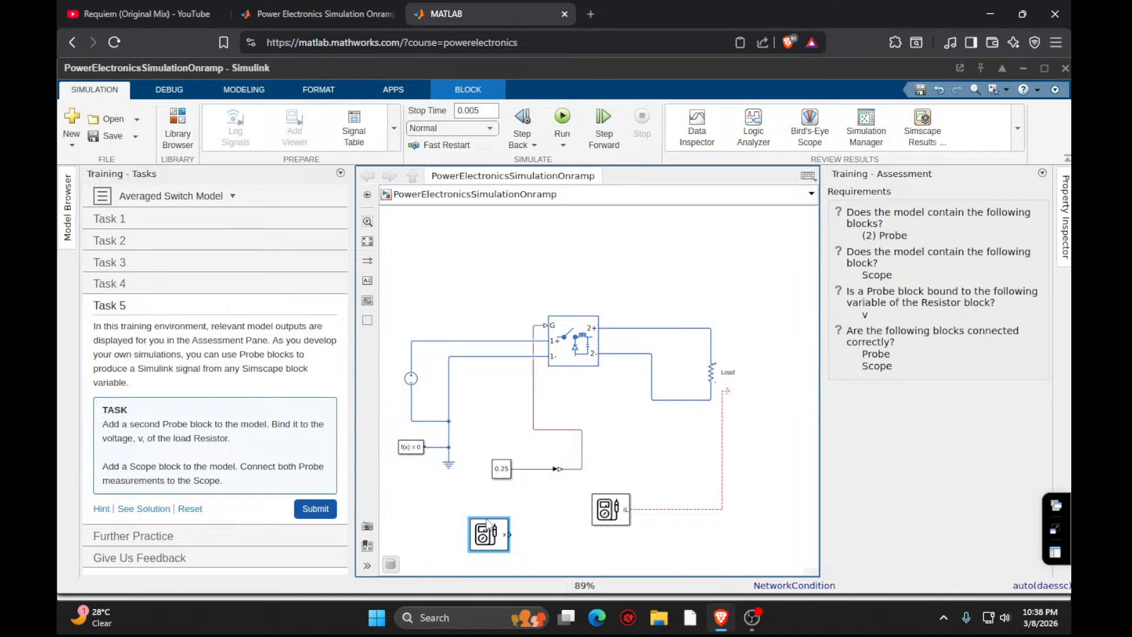
# Bind the new Probe block to the load Resistor's v voltage variable and finish connecting.
pyautogui.doubleClick(498, 534)
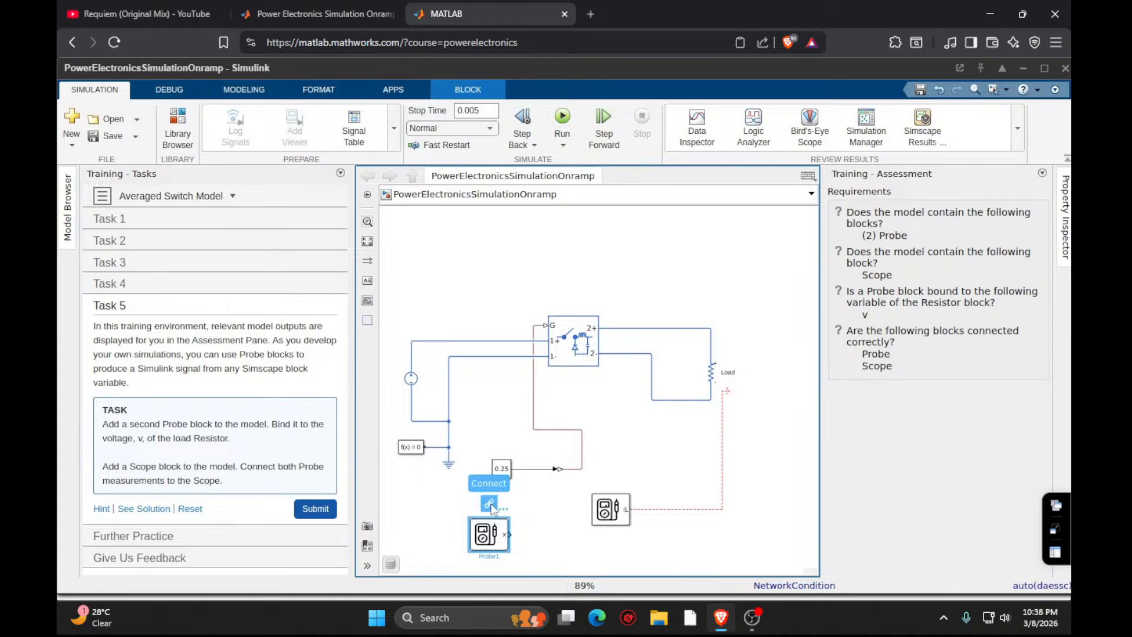
pyautogui.click(713, 368)
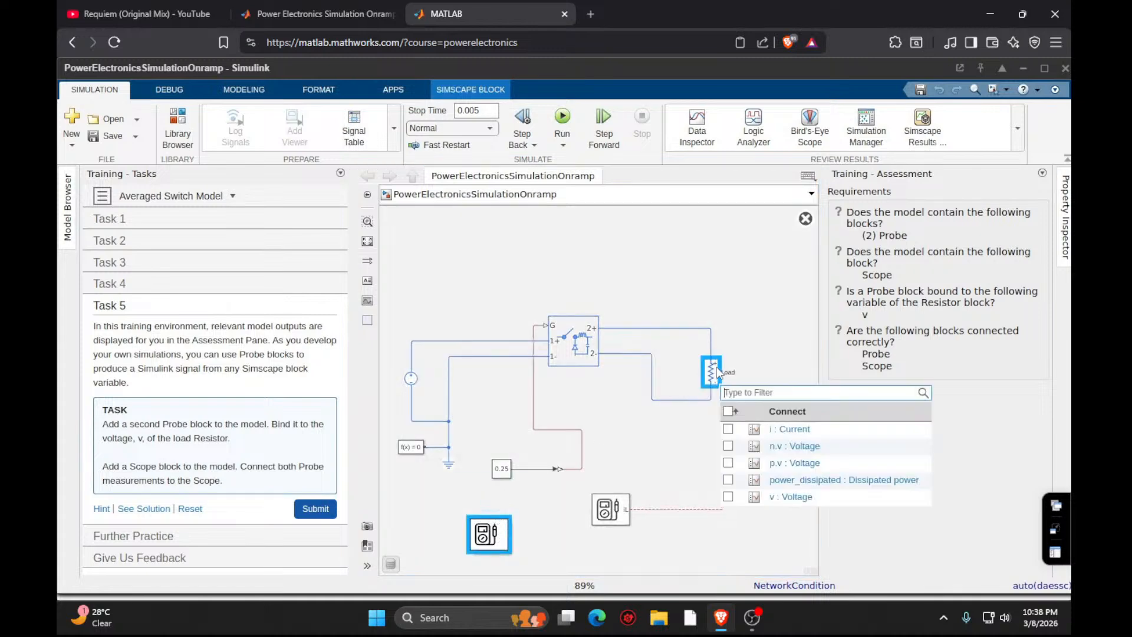
pyautogui.click(728, 496)
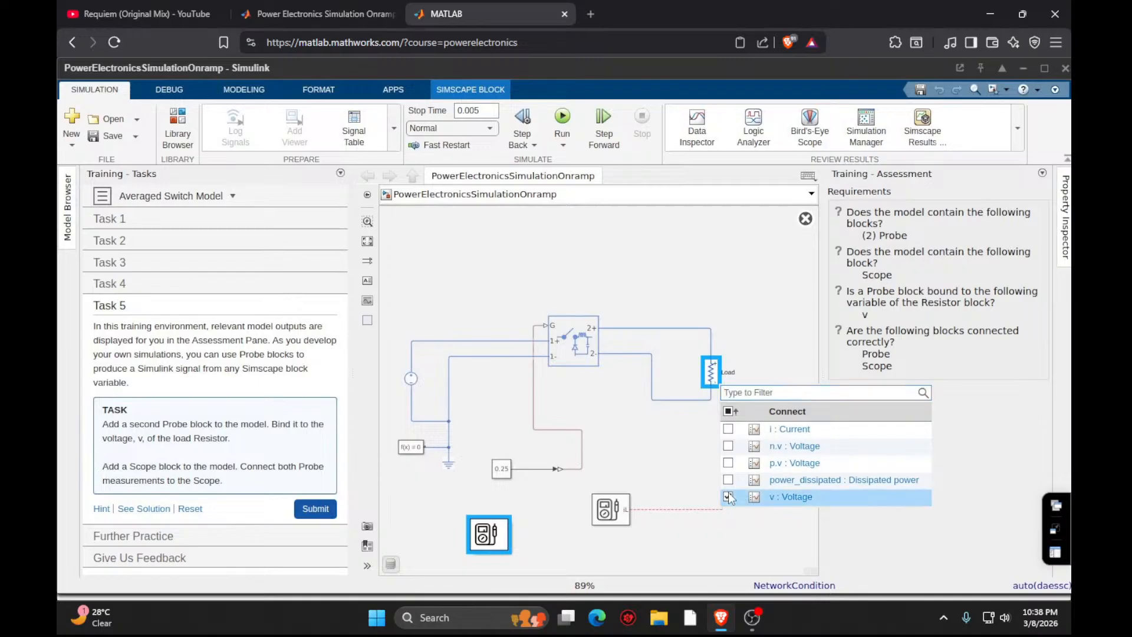
pyautogui.click(489, 532)
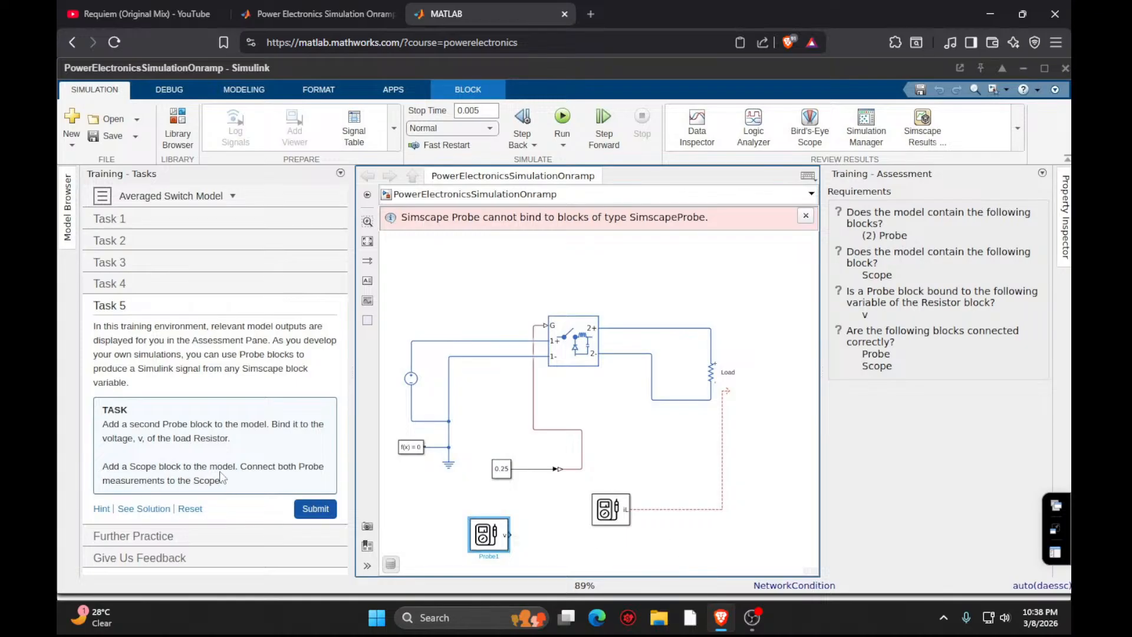
# Add a Simulink Sinks Scope block just below the iL Probe block.
pyautogui.doubleClick(639, 547)
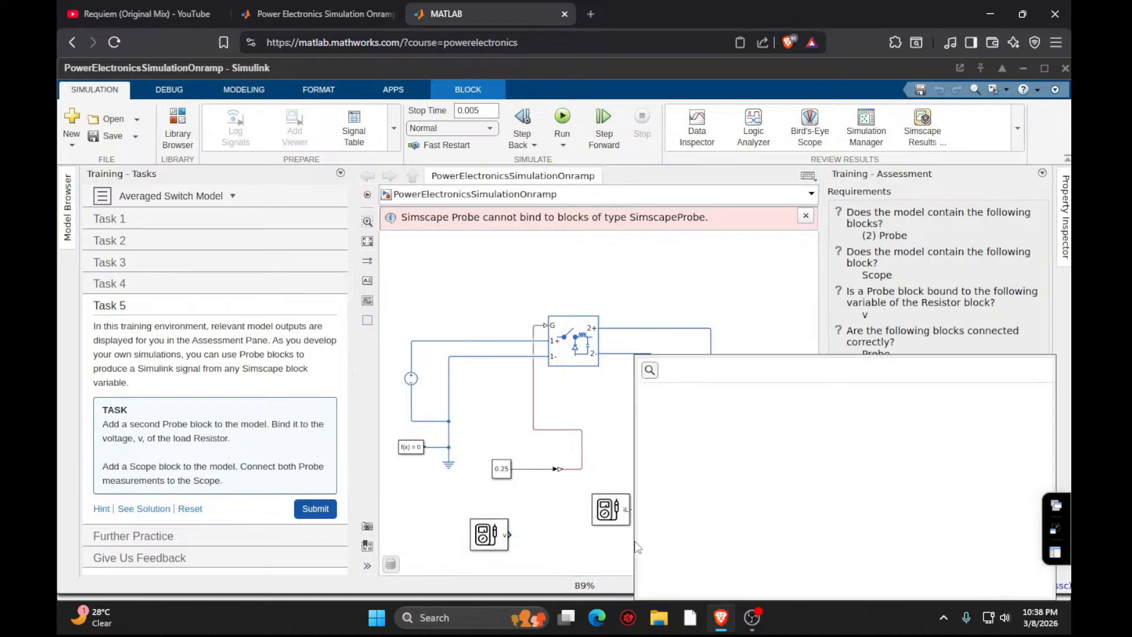
pyautogui.write('scope')
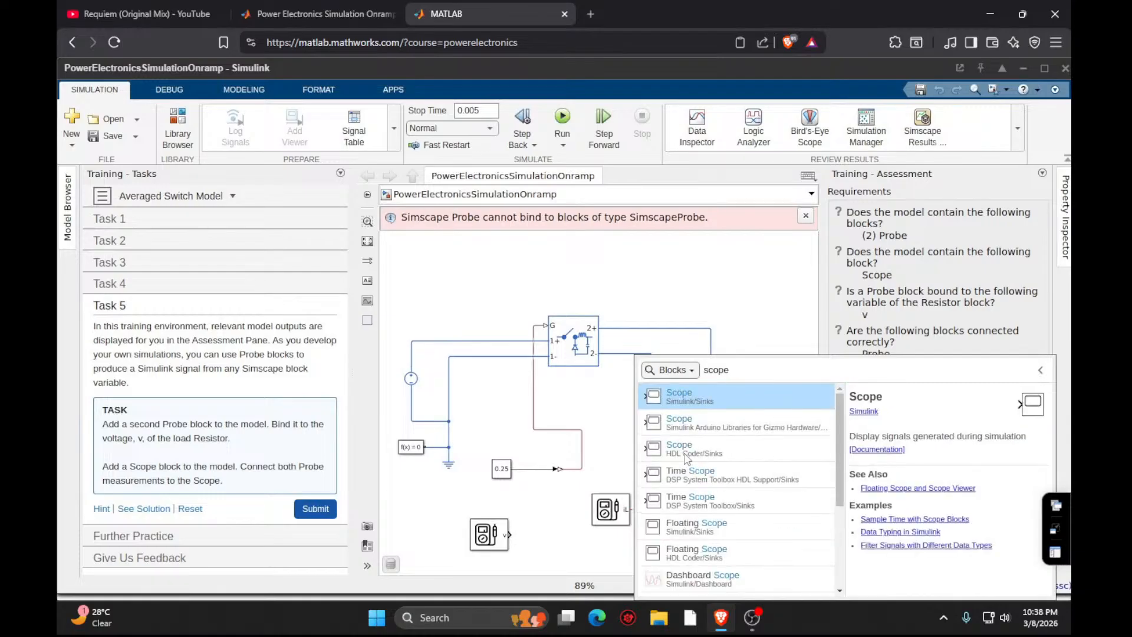
pyautogui.press('Return')
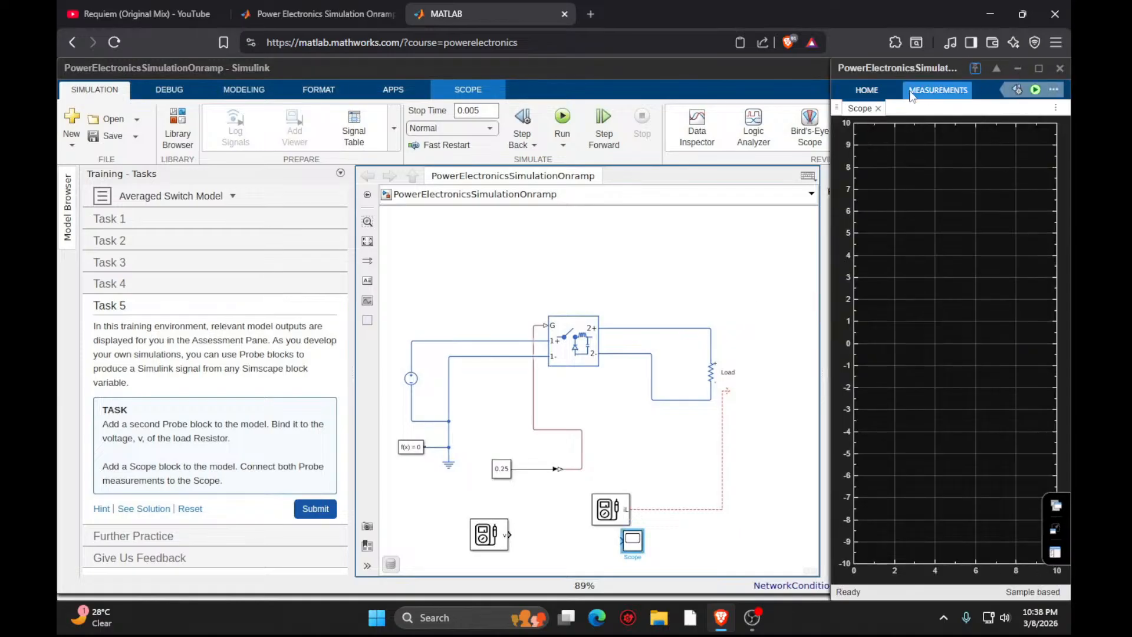
# Set the Scope to 2 input ports, enable its legend, and close the Scope window.
pyautogui.click(869, 90)
pyautogui.click(852, 124)
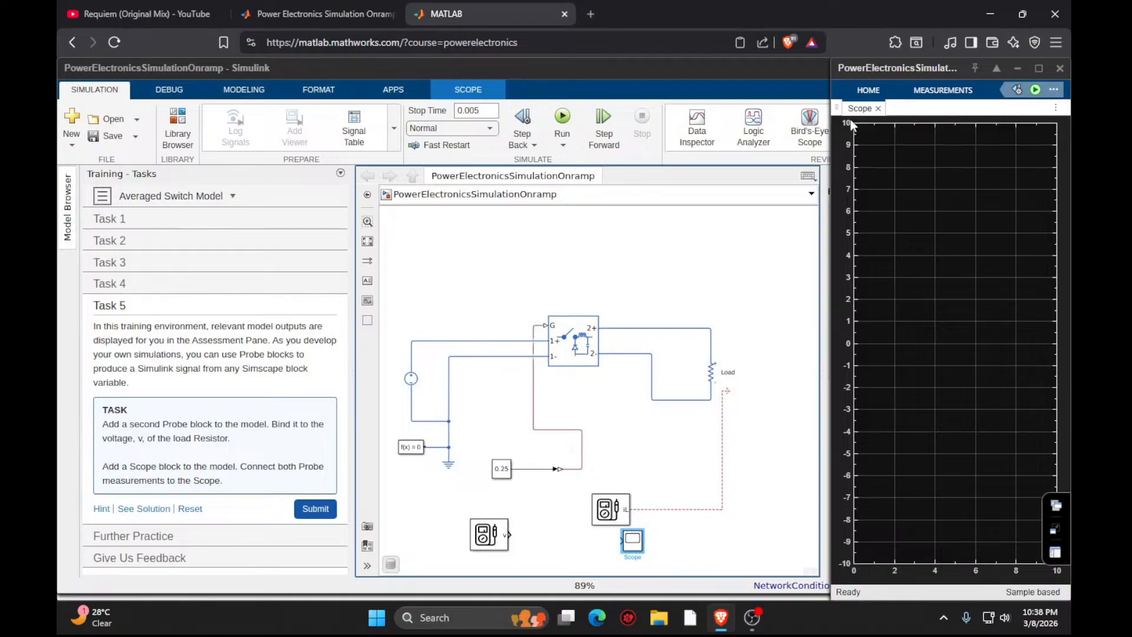
pyautogui.click(1040, 69)
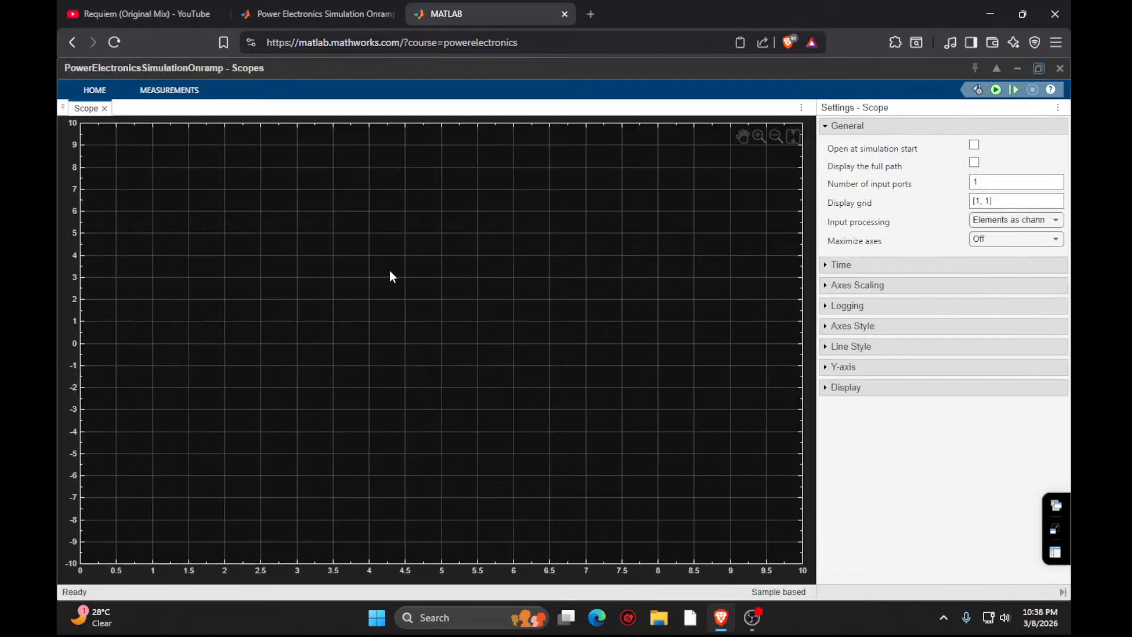
pyautogui.click(996, 182)
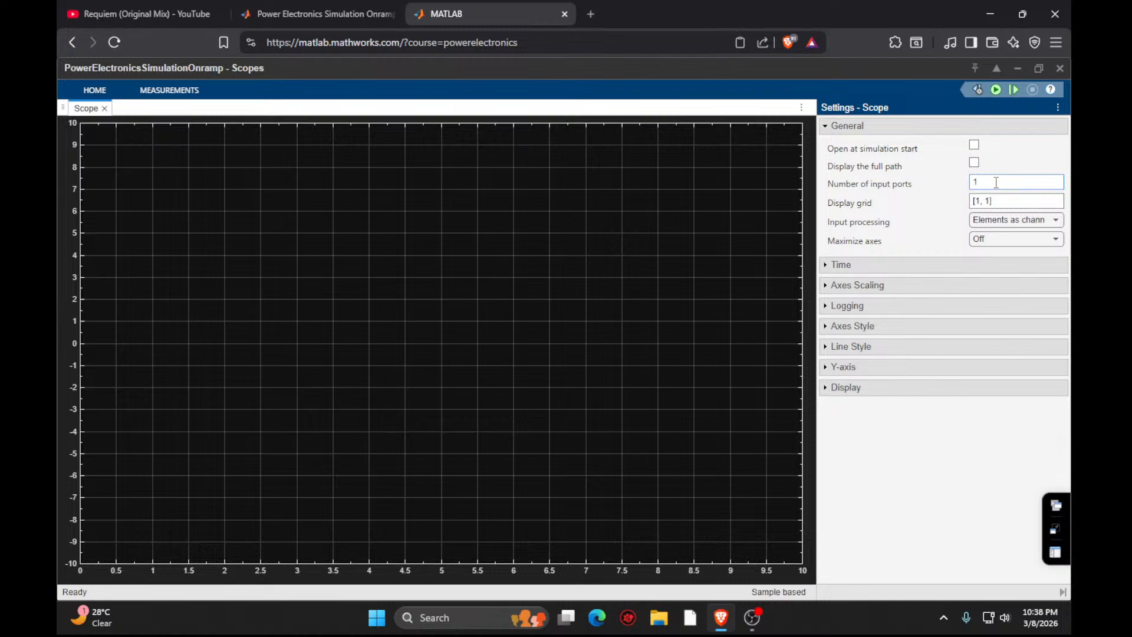
pyautogui.click(828, 391)
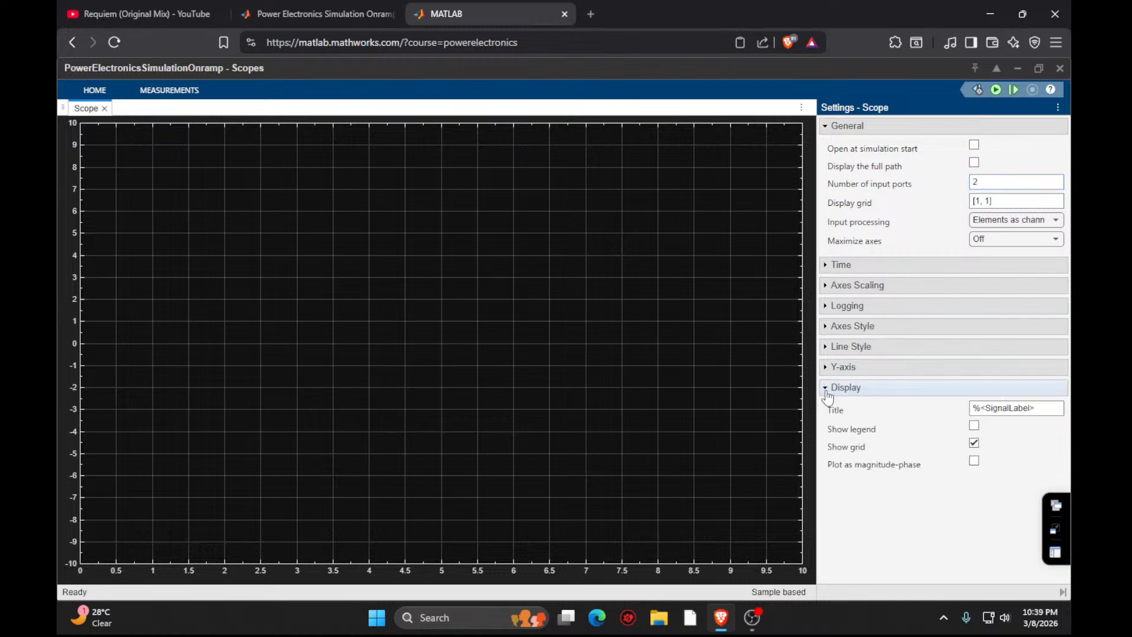
pyautogui.click(974, 426)
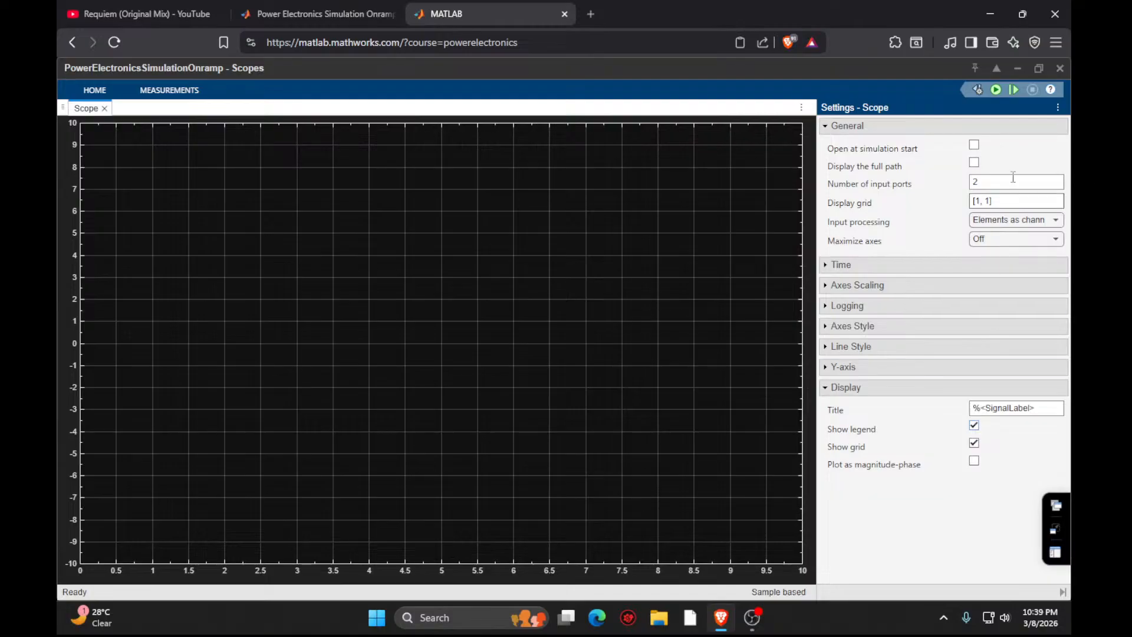
pyautogui.click(1060, 69)
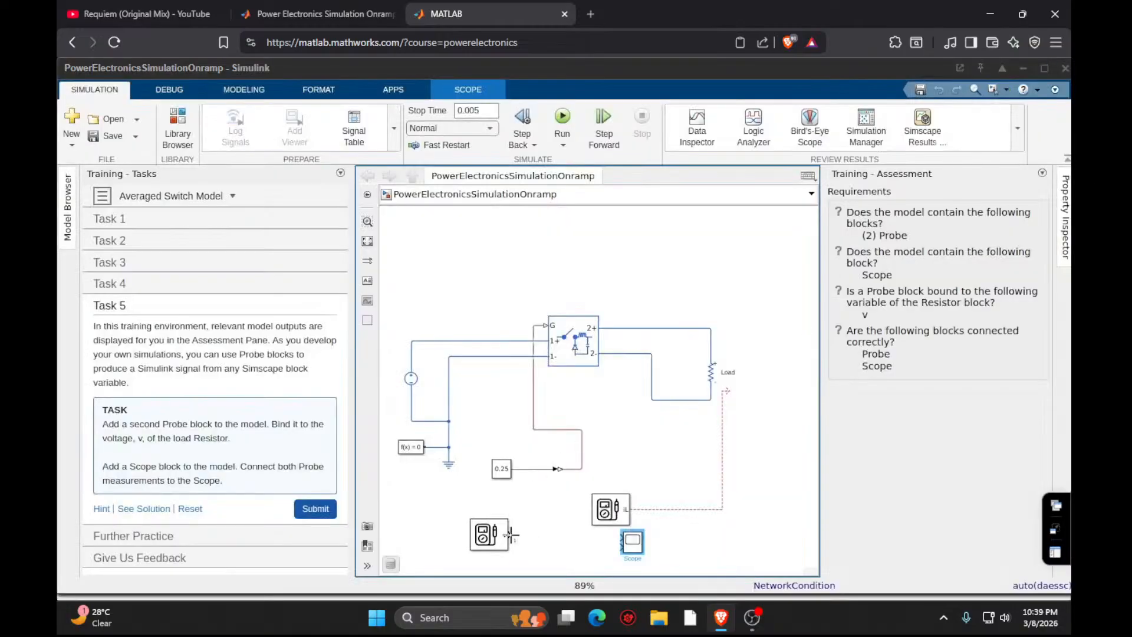
# Connect the v Probe to the Scope's second input and the iL Probe to its first, and submit Task 5.
pyautogui.moveTo(511, 535); pyautogui.dragTo(622, 547)
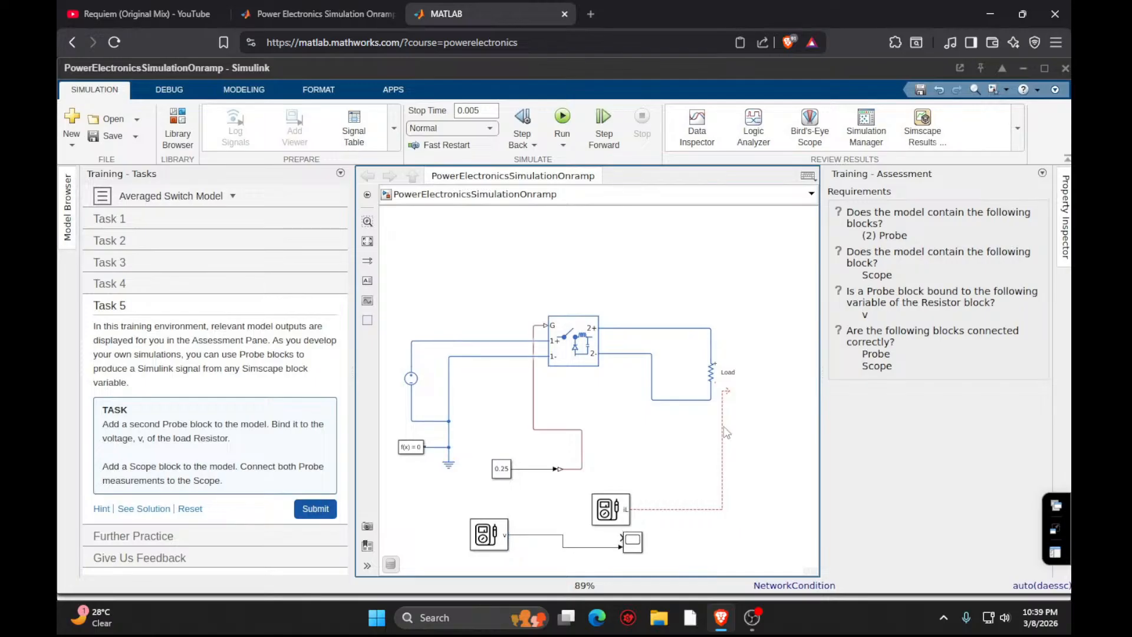
pyautogui.moveTo(730, 395)
pyautogui.mouseDown()
pyautogui.moveTo(634, 496)
pyautogui.moveTo(621, 539)
pyautogui.mouseUp()
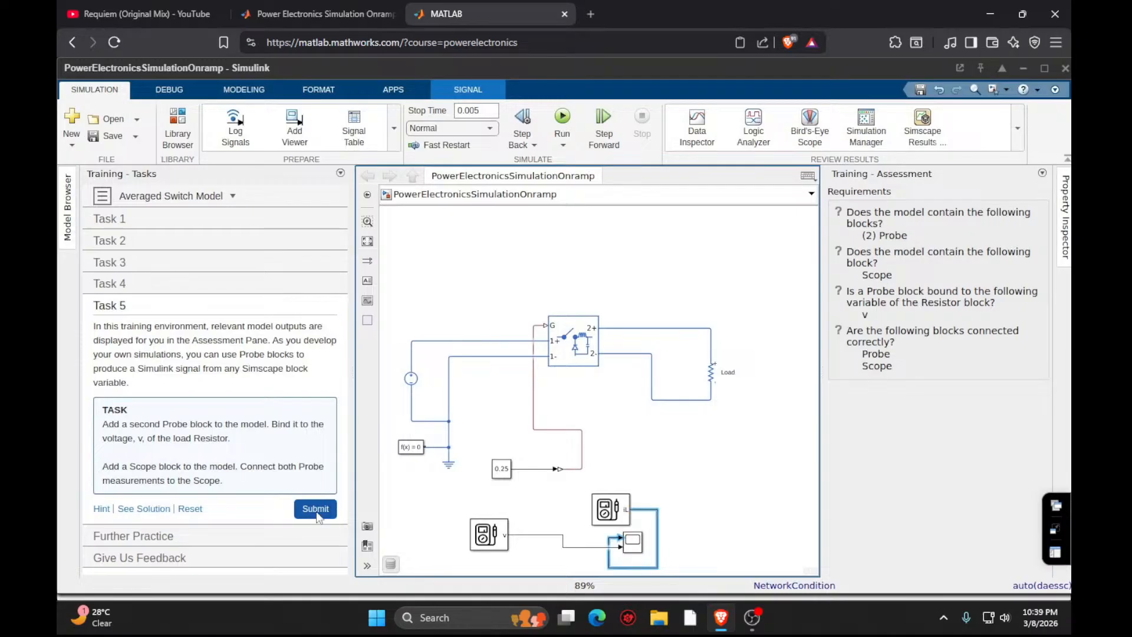
pyautogui.click(315, 509)
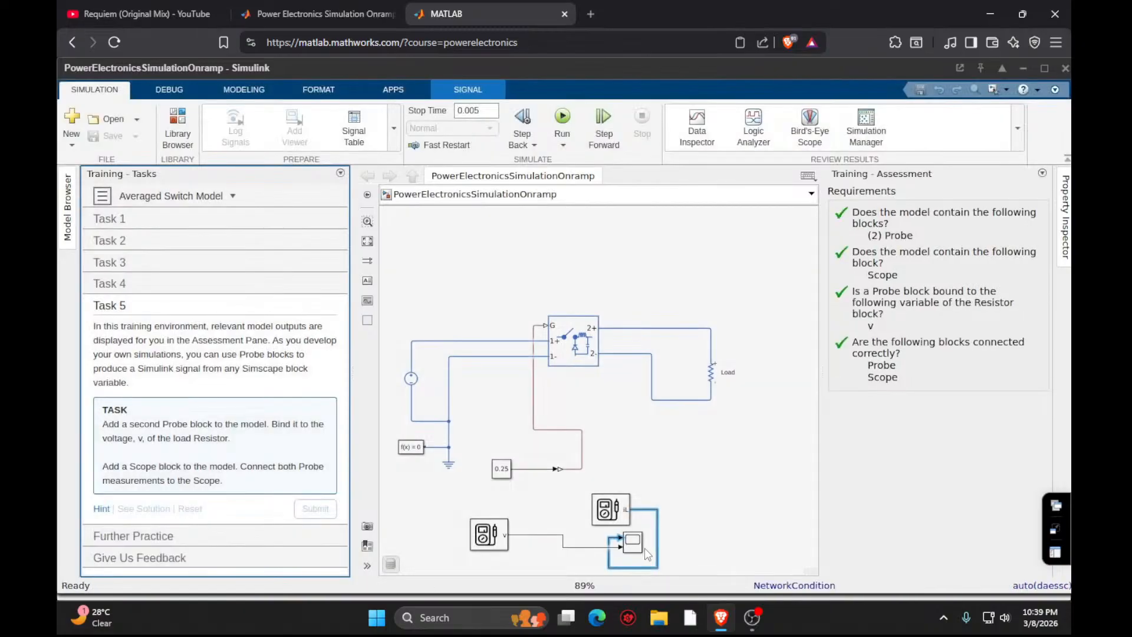
# Open the Scope to view the inductor current and load voltage curves.
pyautogui.click(631, 546)
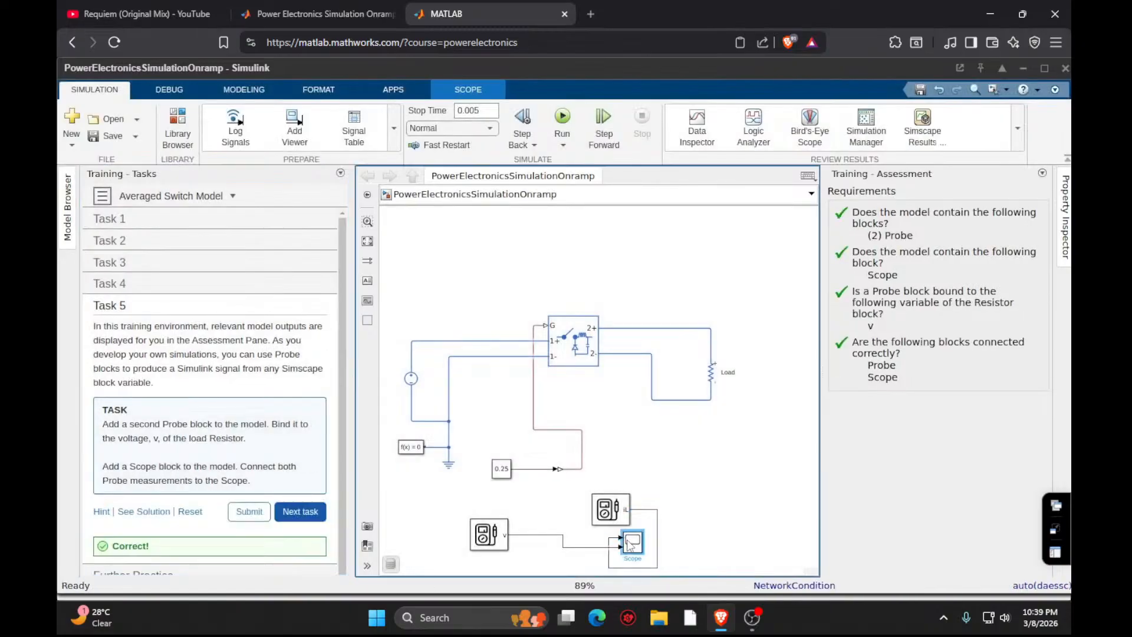
pyautogui.doubleClick(630, 545)
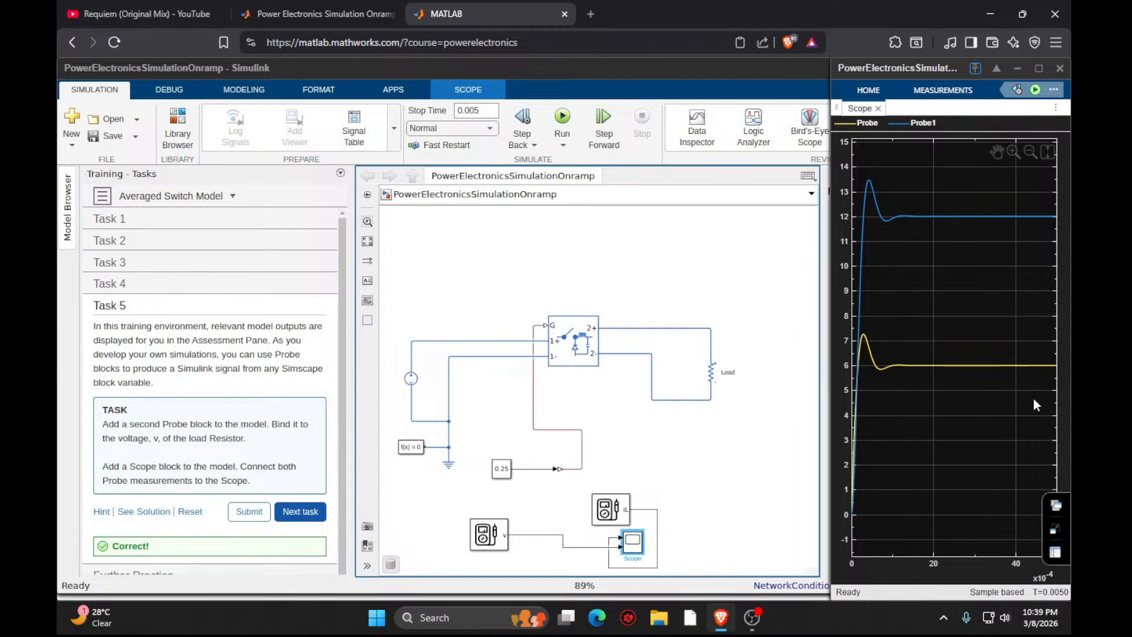
# Skip the Further Practice and go on to the Behavioral Model section, enlarging its Simulink window.
pyautogui.click(295, 512)
pyautogui.scroll(-3, 246, 487)
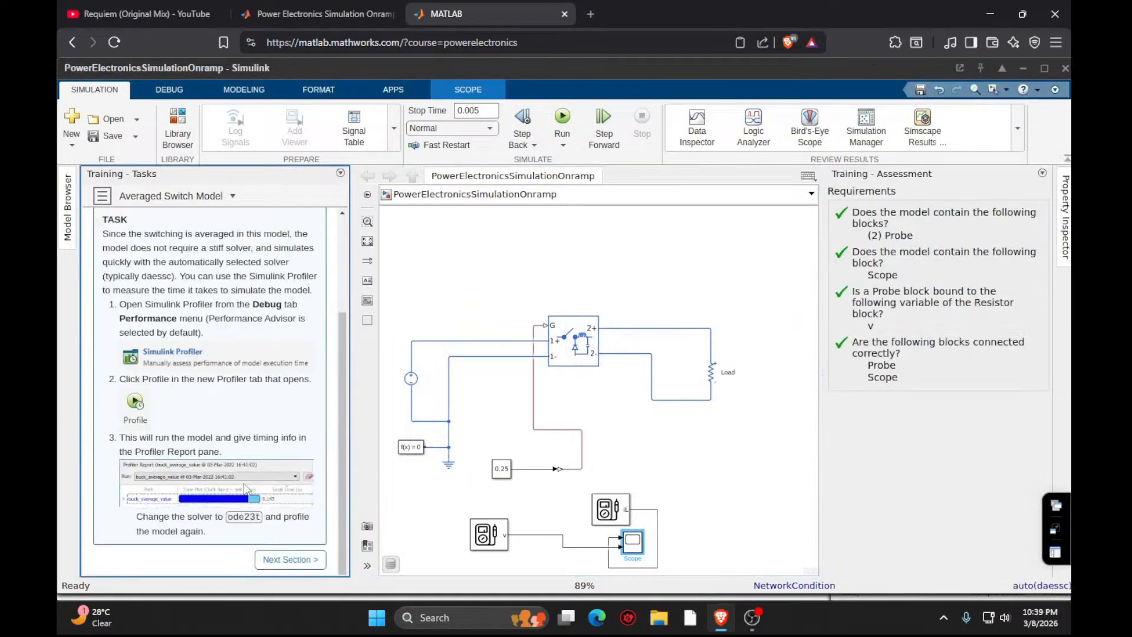
pyautogui.click(290, 560)
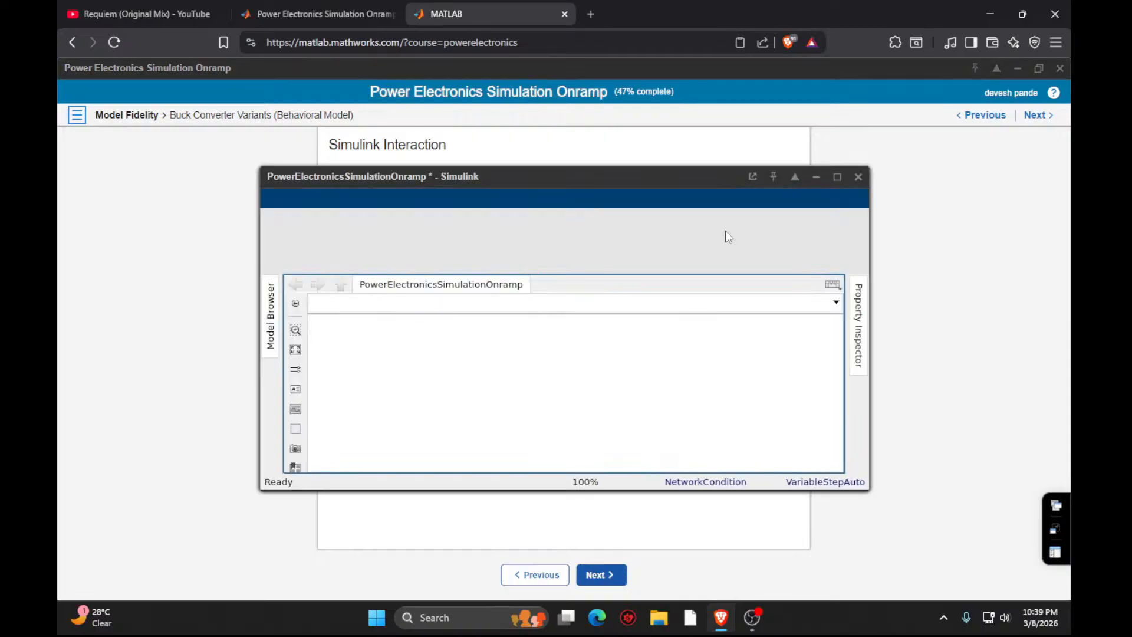
pyautogui.click(825, 171)
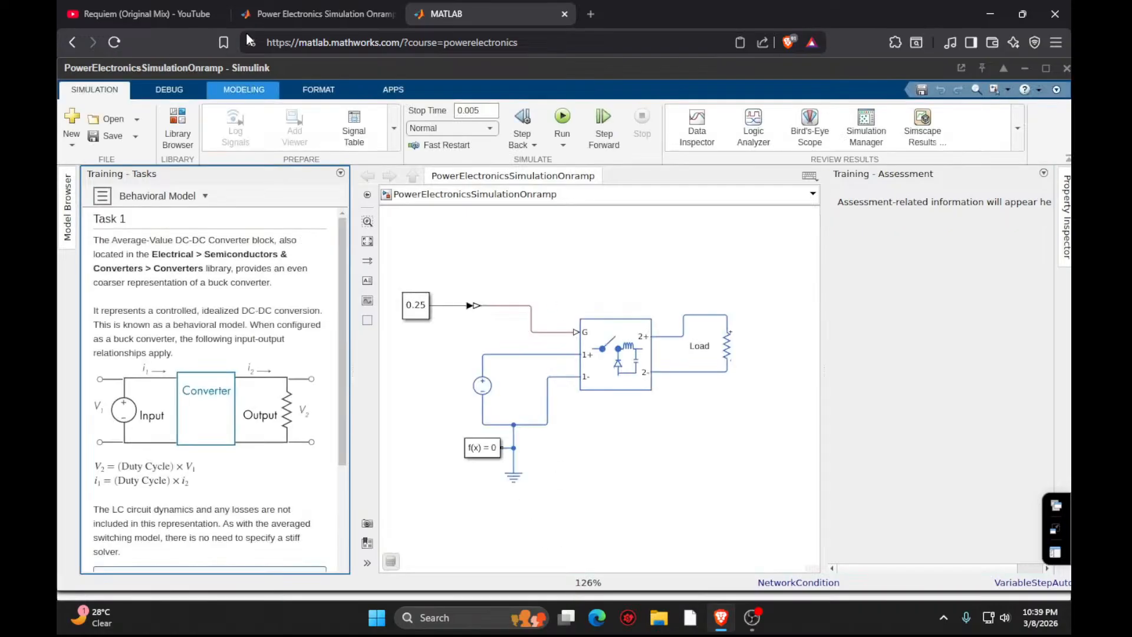
# Switch to the Power Electronics Simulation Onramp course page, reload it to check the module progress, and return to MATLAB.
pyautogui.click(291, 11)
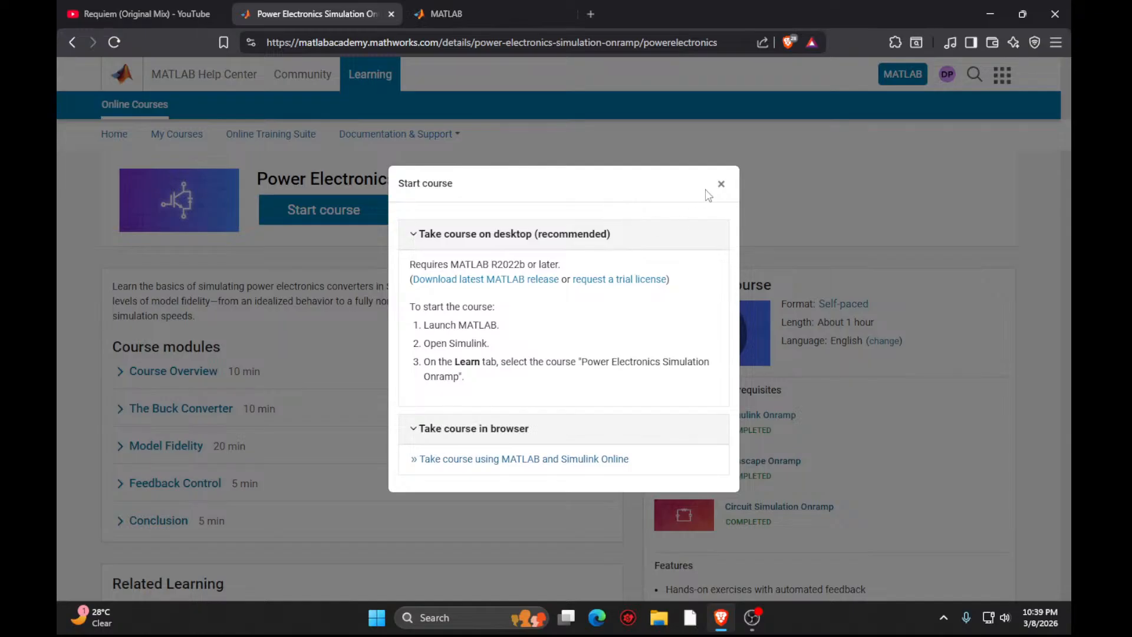
pyautogui.click(720, 184)
pyautogui.click(112, 44)
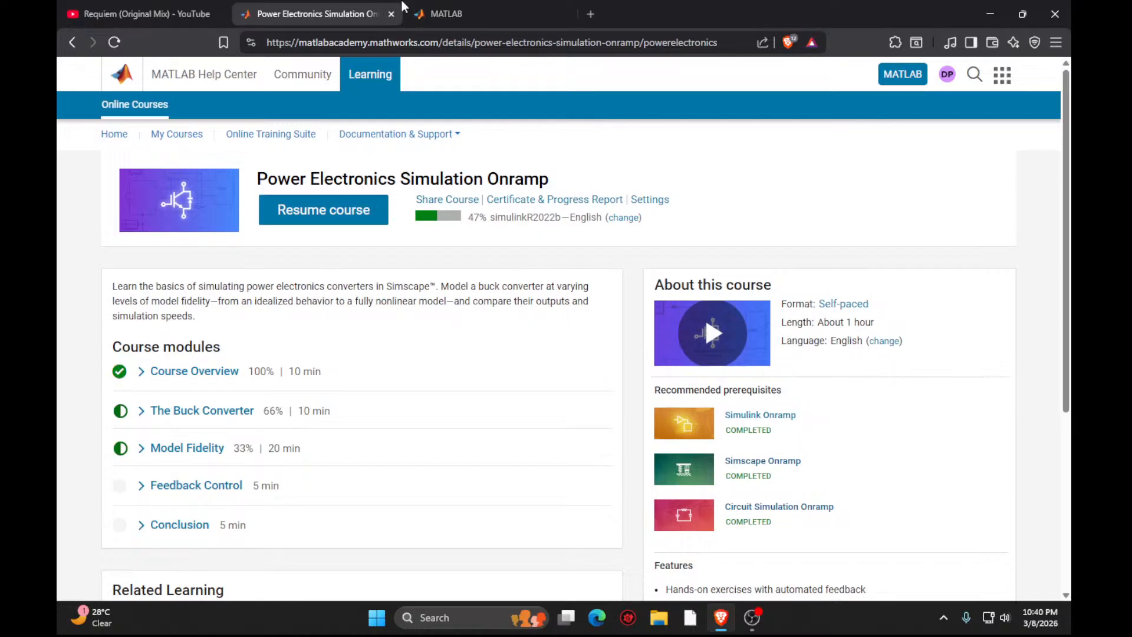
pyautogui.hotkey('ctrl', 'Tab')
# Add an Average-Value DC-DC Converter block in the empty area below the Buck Converter.
pyautogui.scroll(-3, 171, 413)
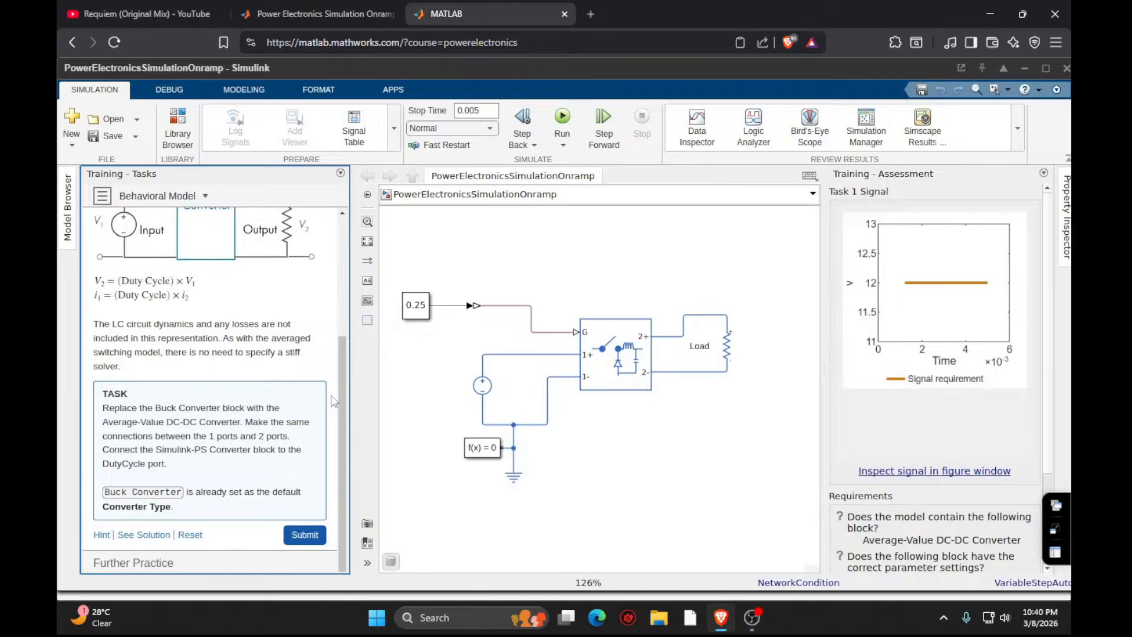
pyautogui.doubleClick(644, 511)
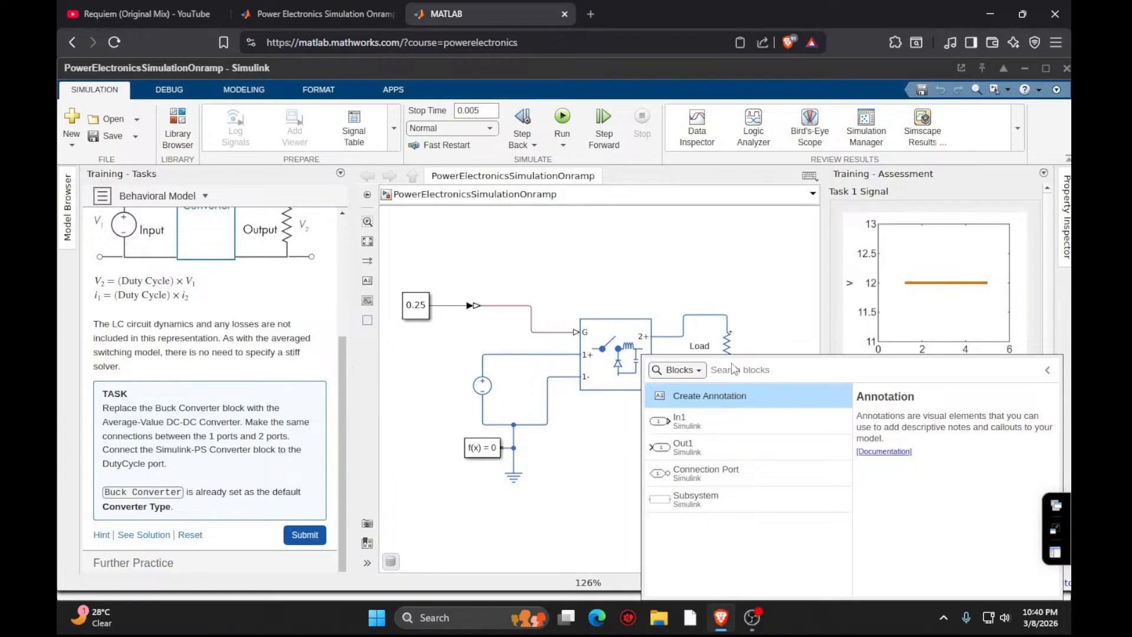
pyautogui.write('average')
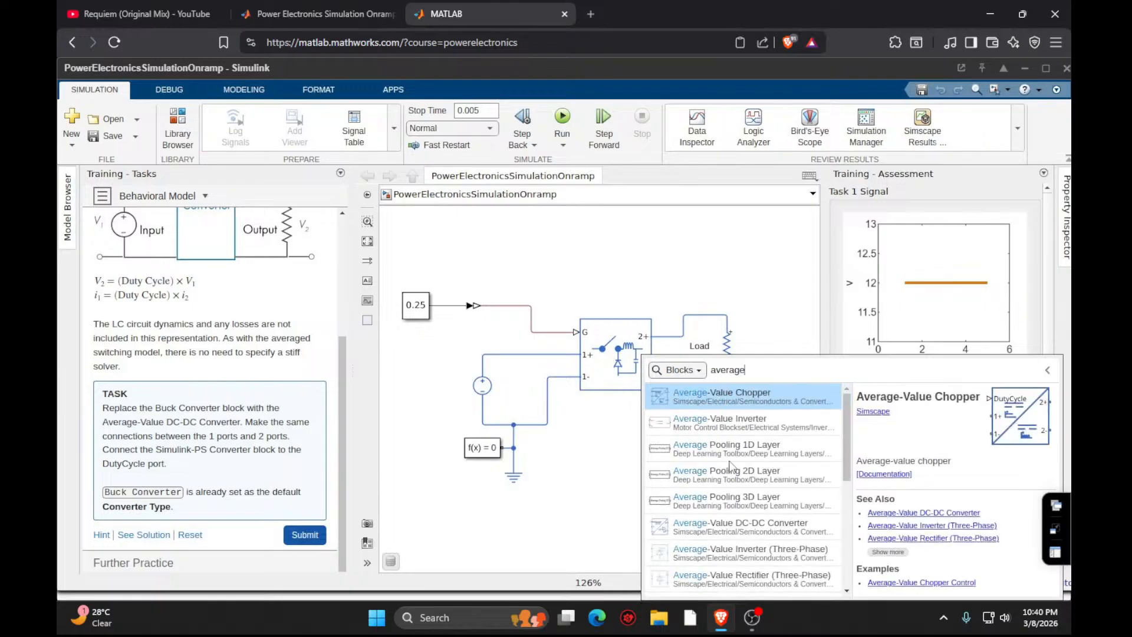
pyautogui.doubleClick(765, 523)
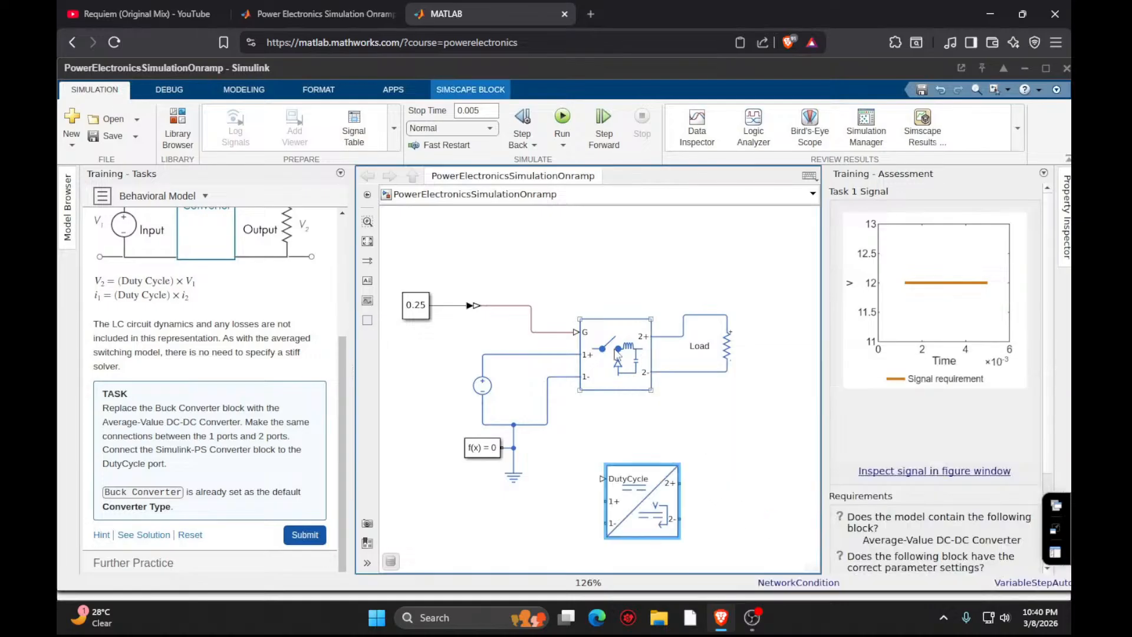
# Delete the Buck Converter and put the Average-Value DC-DC Converter in its place so its ports join the open lines.
pyautogui.click(616, 355)
pyautogui.press('Delete')
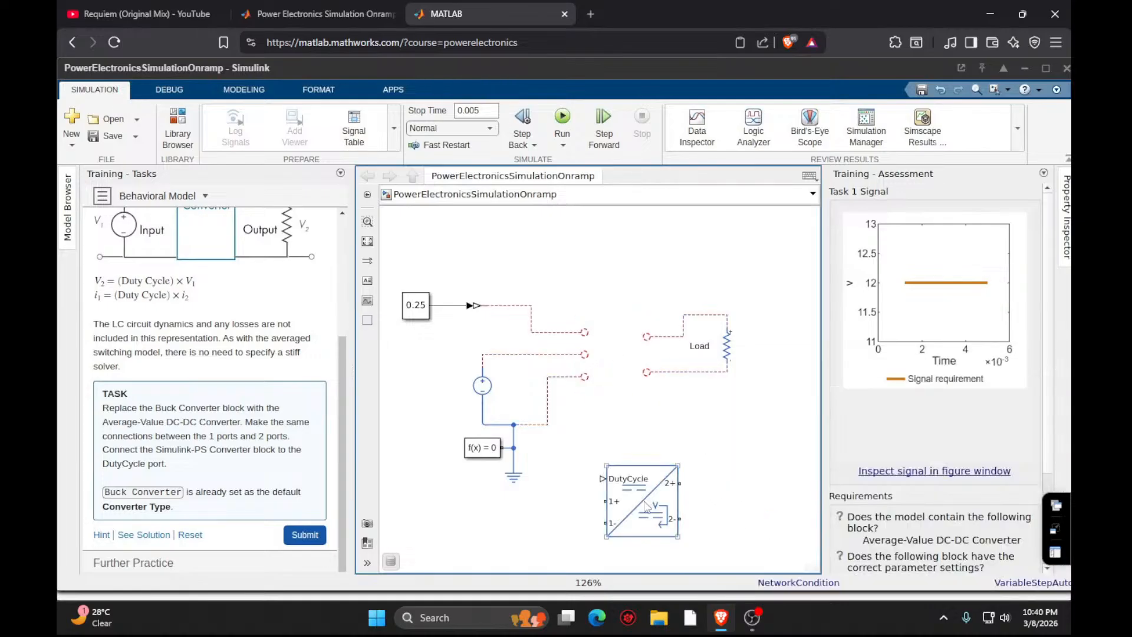
pyautogui.moveTo(646, 504); pyautogui.dragTo(614, 362)
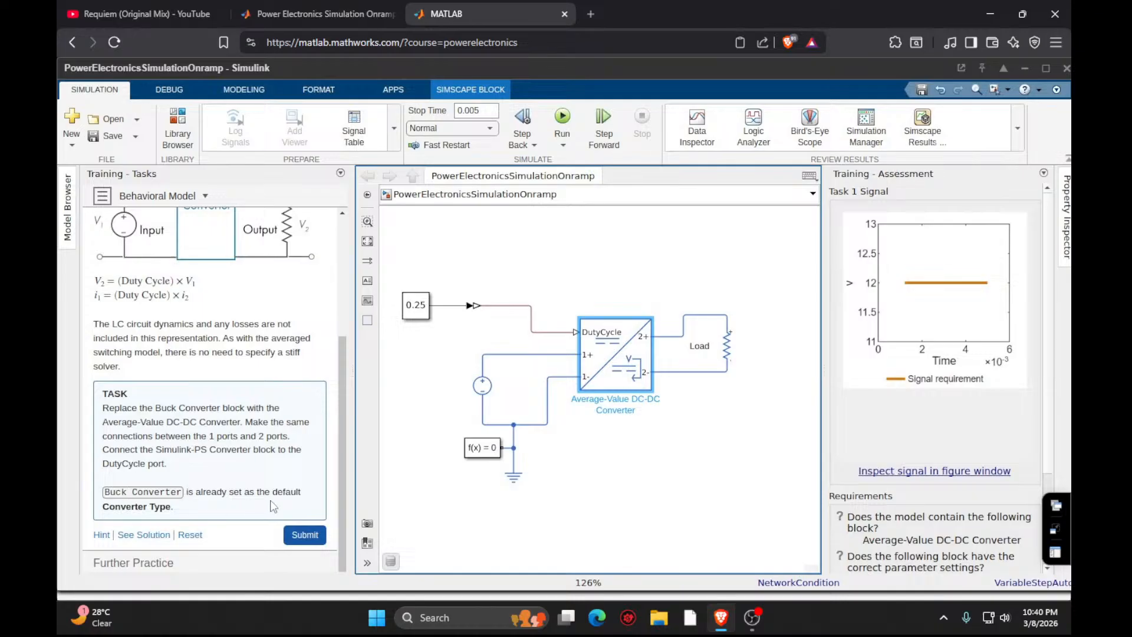
# Submit Task 1 of the Behavioral Model exercise and advance to Further Practice.
pyautogui.click(304, 535)
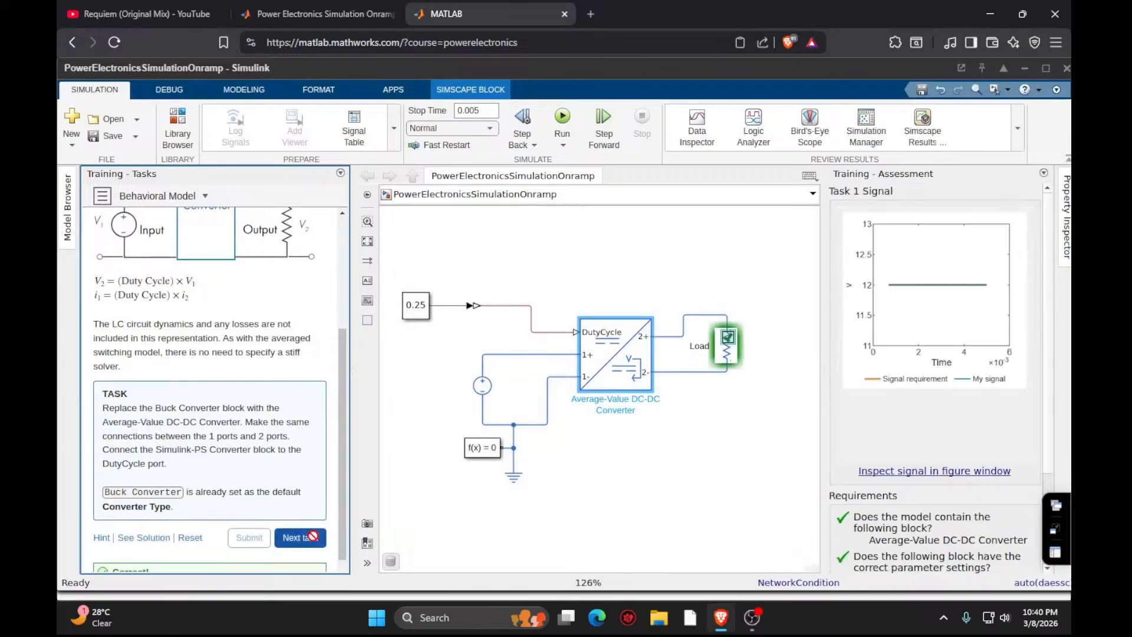
pyautogui.click(313, 536)
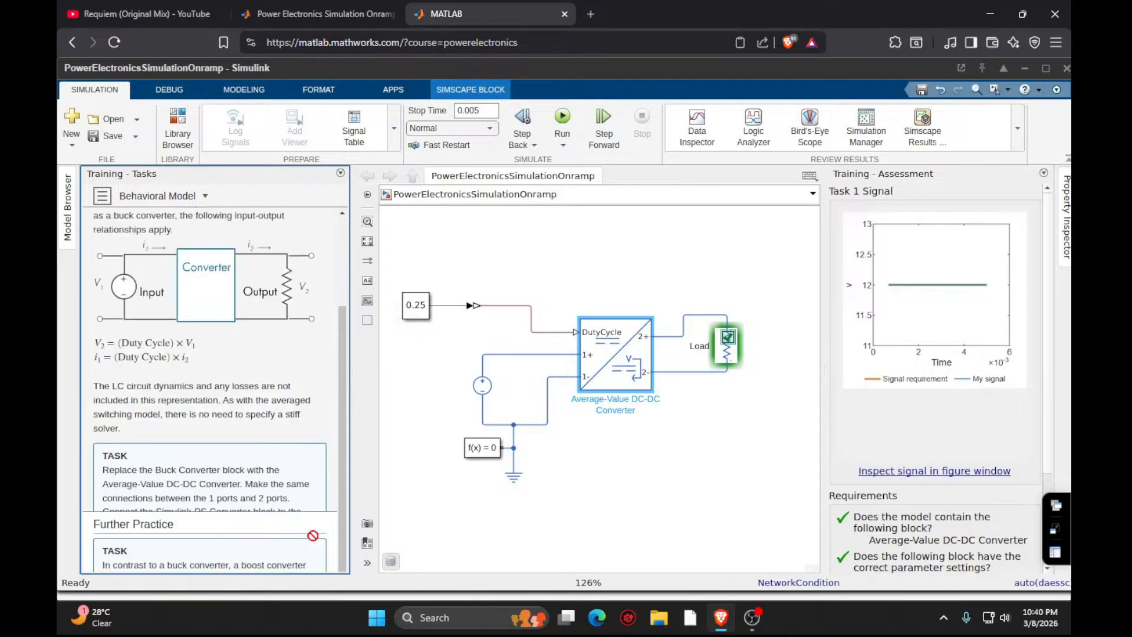
# Advance to the Nonlinear Buck Converter Model background page and review its three model fidelity slides and the circuit diagram.
pyautogui.click(297, 413)
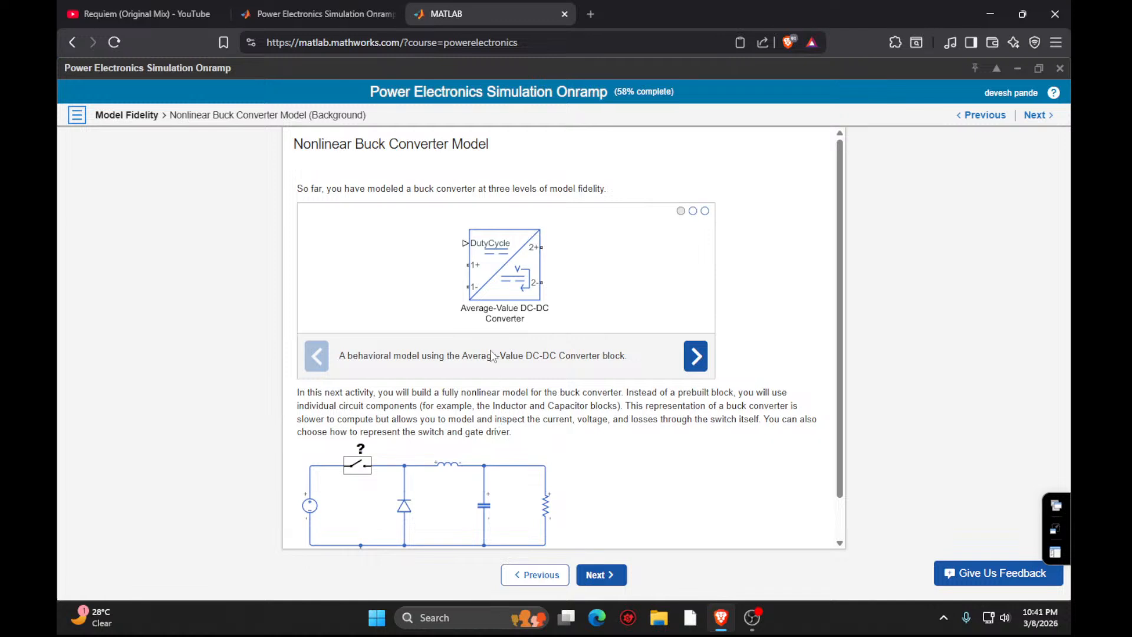
pyautogui.click(695, 357)
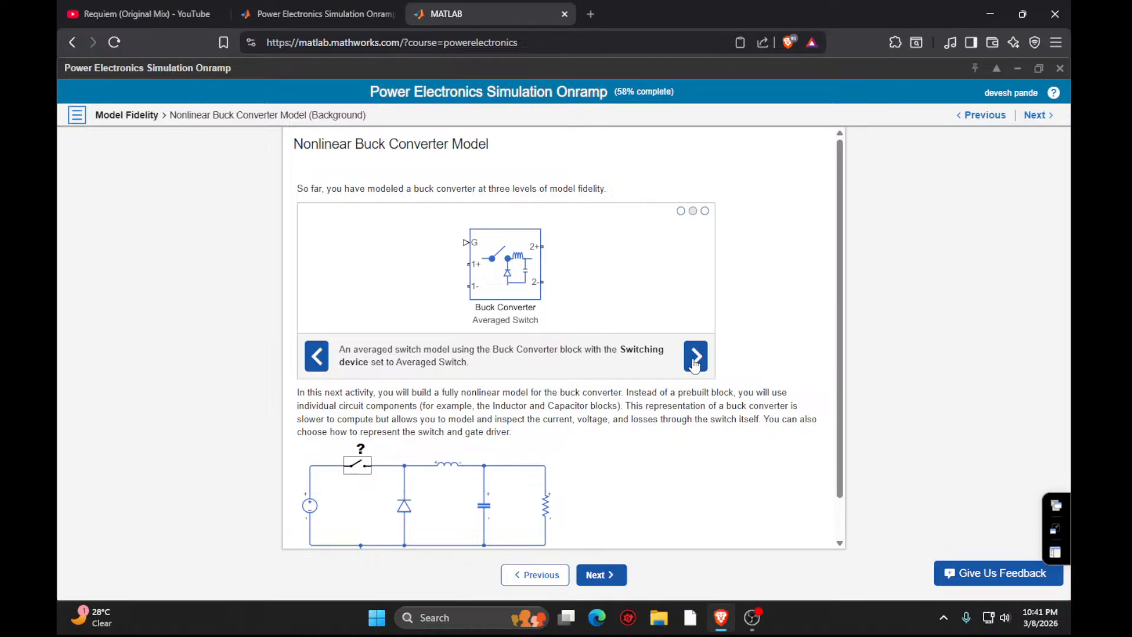
pyautogui.click(695, 357)
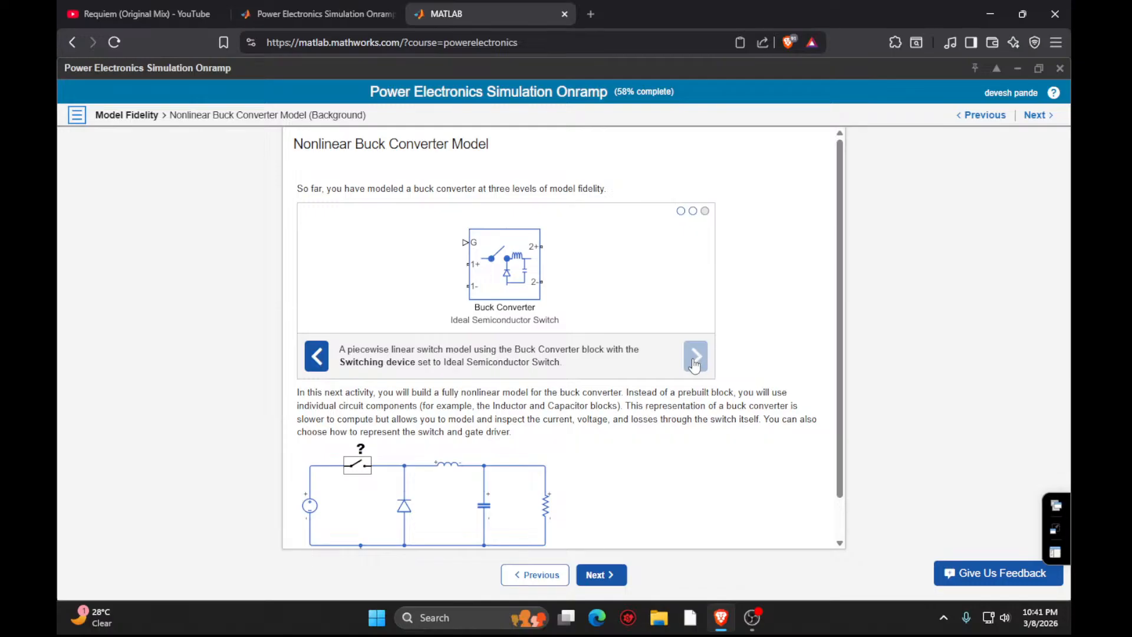
pyautogui.scroll(-1, 695, 366)
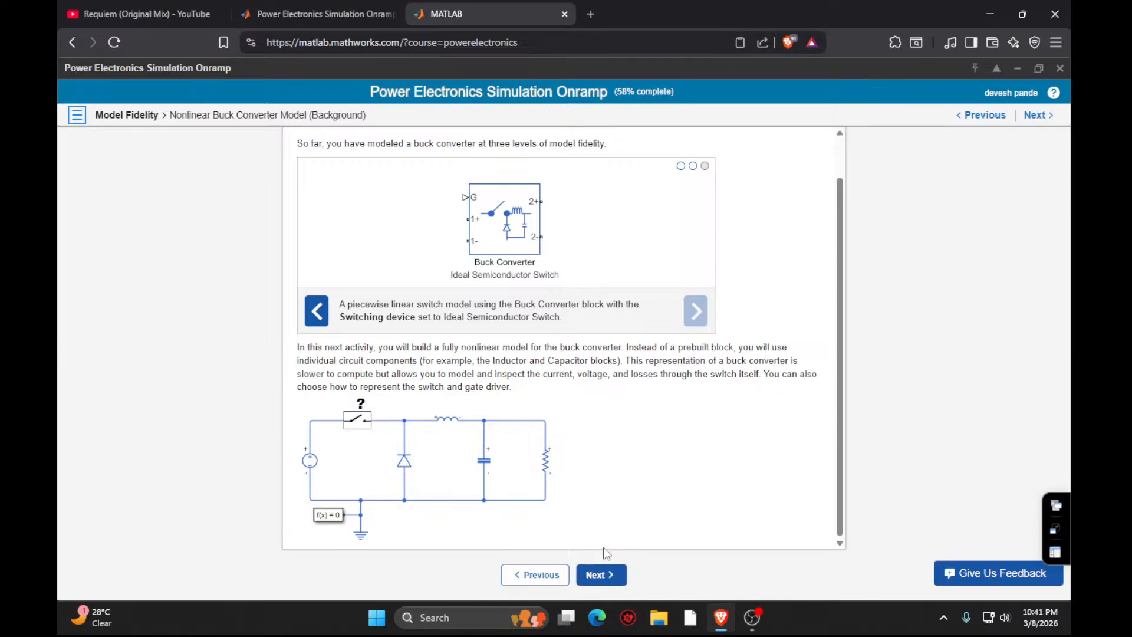
# Proceed to the Nonlinear Buck Converter Model practice, then minimize and restore its Simulink exercise window.
pyautogui.click(606, 574)
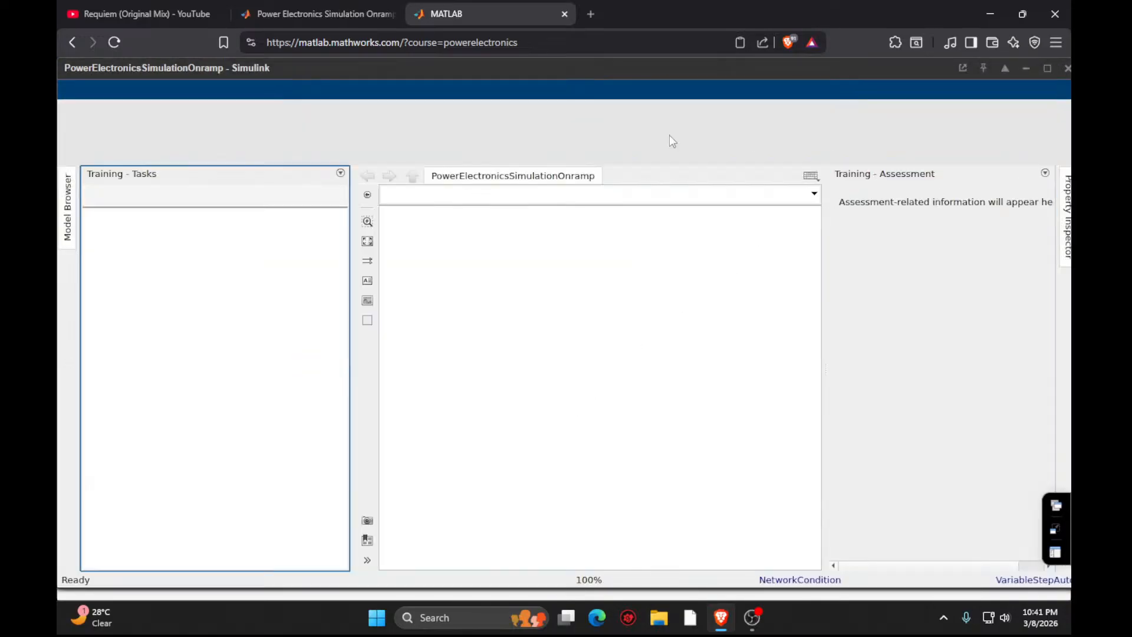
pyautogui.click(1027, 68)
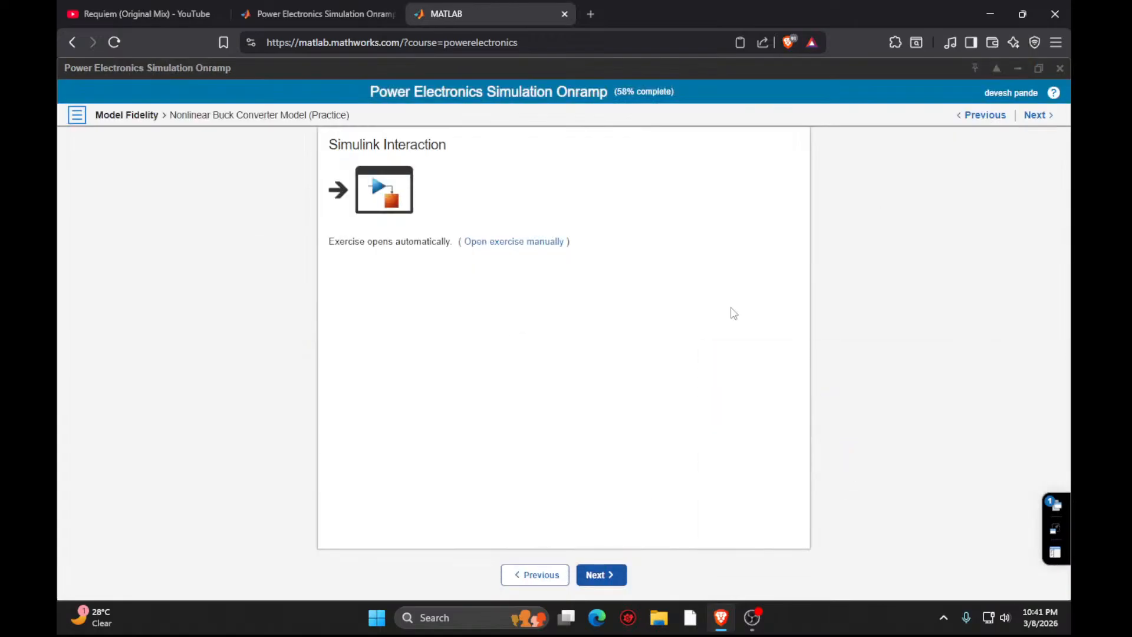
pyautogui.click(1056, 505)
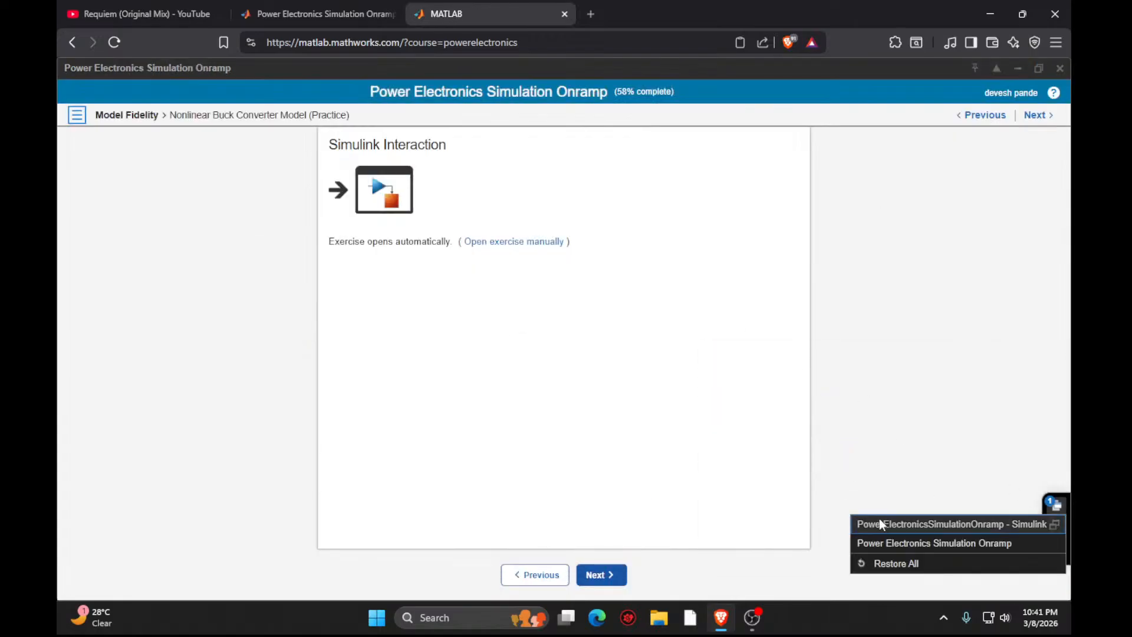
pyautogui.click(879, 522)
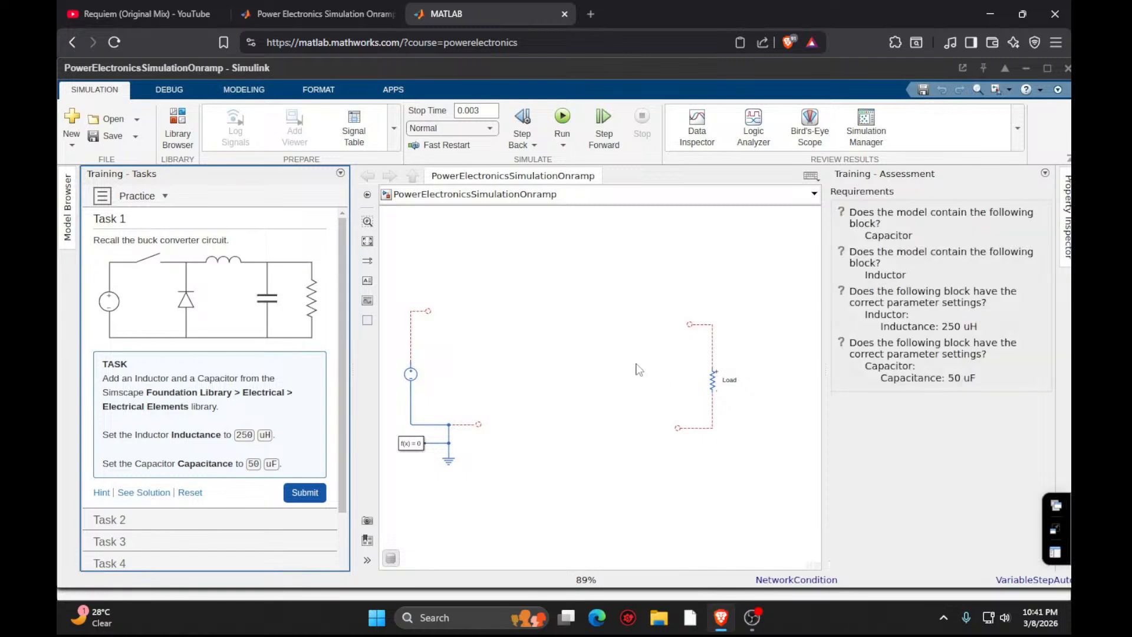
# Add an Inductor between the open source and load lines and a Capacitor below the load, both from the Simscape Foundation Library.
pyautogui.doubleClick(606, 337)
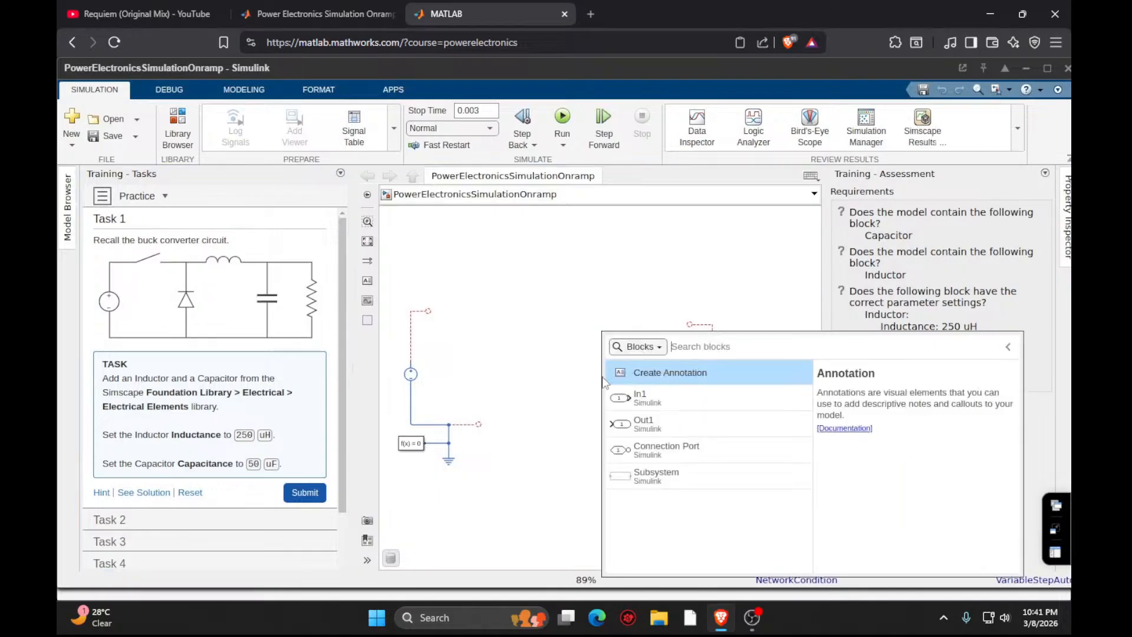
pyautogui.write('indu')
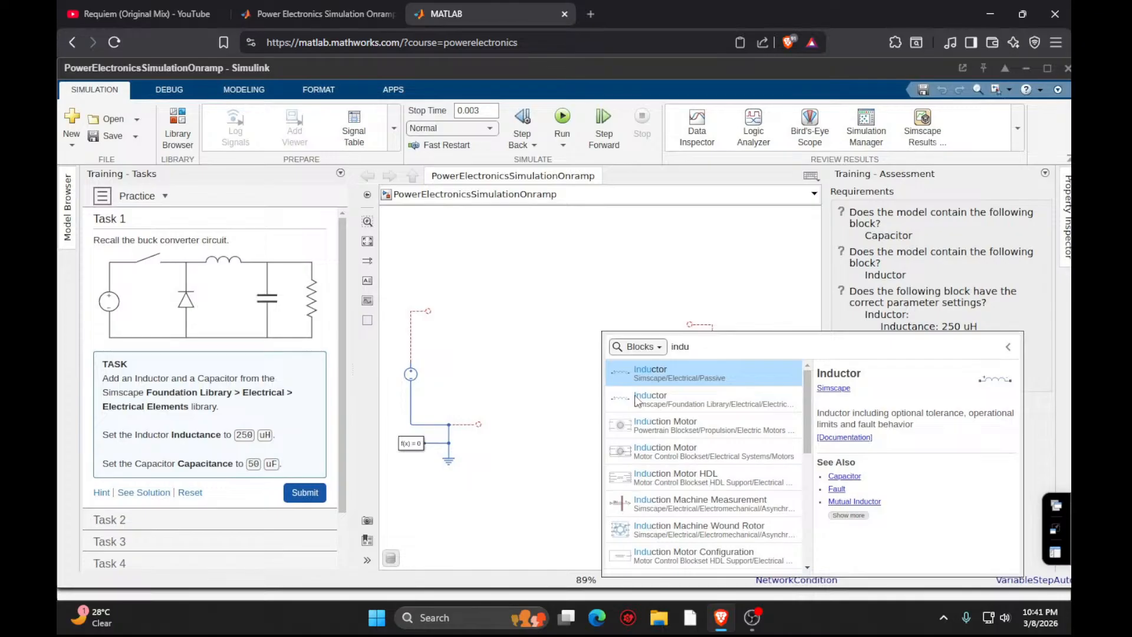
pyautogui.click(654, 404)
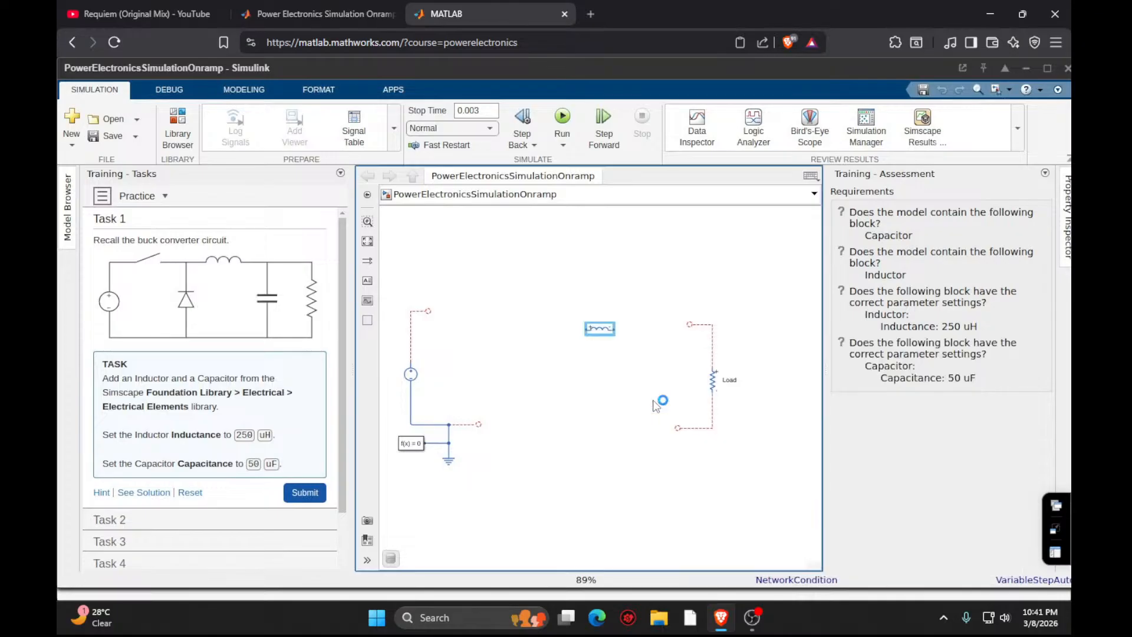
pyautogui.doubleClick(679, 490)
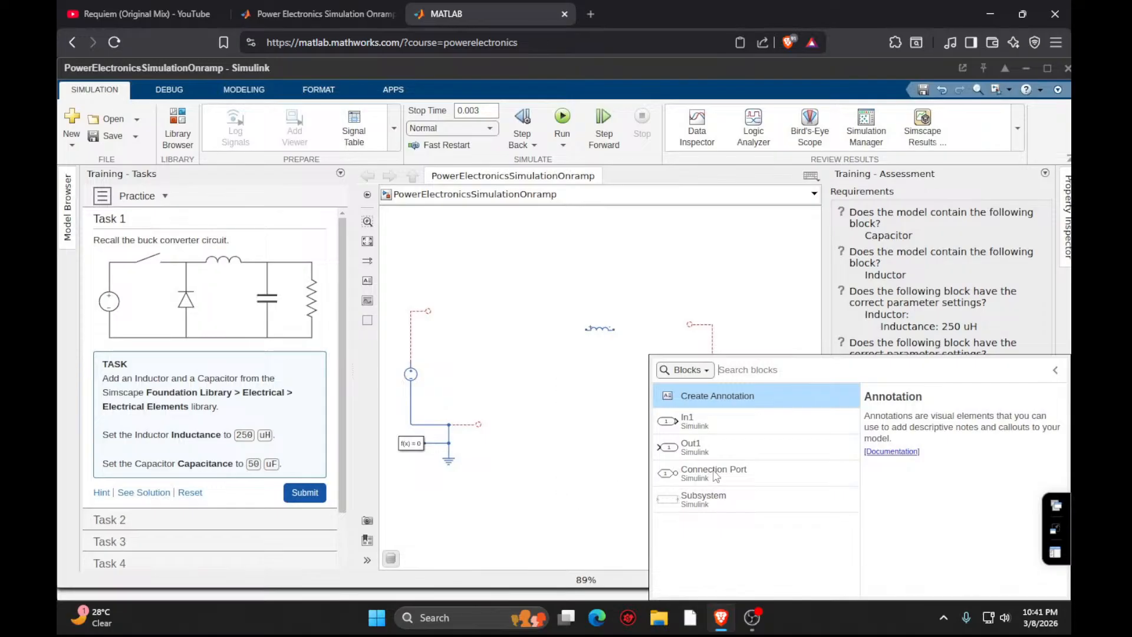
pyautogui.write('capa')
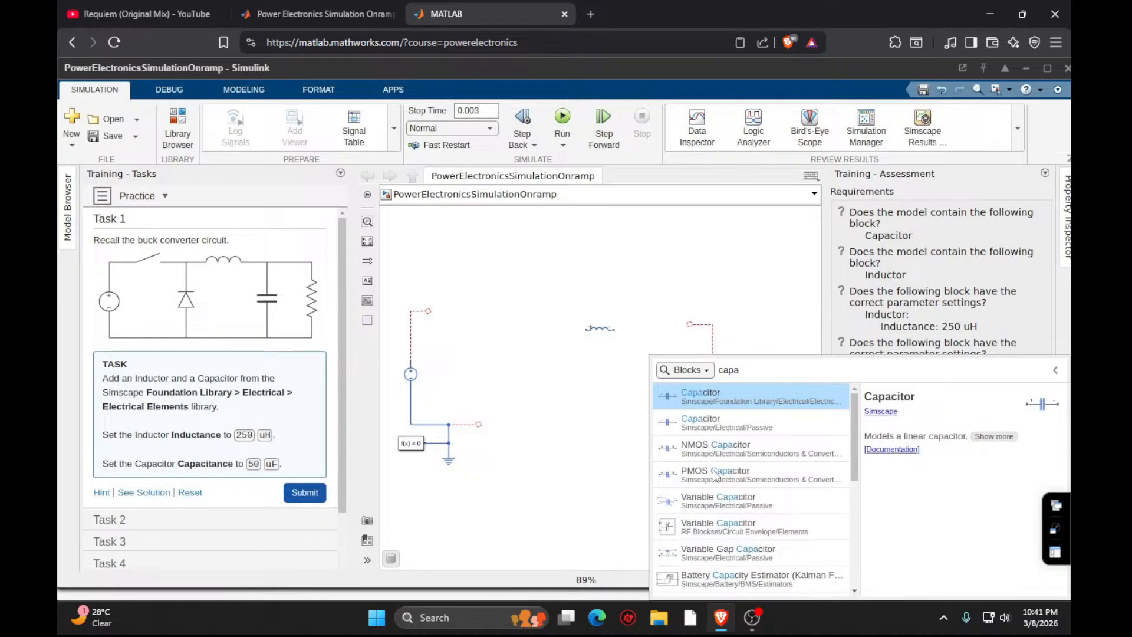
pyautogui.click(713, 404)
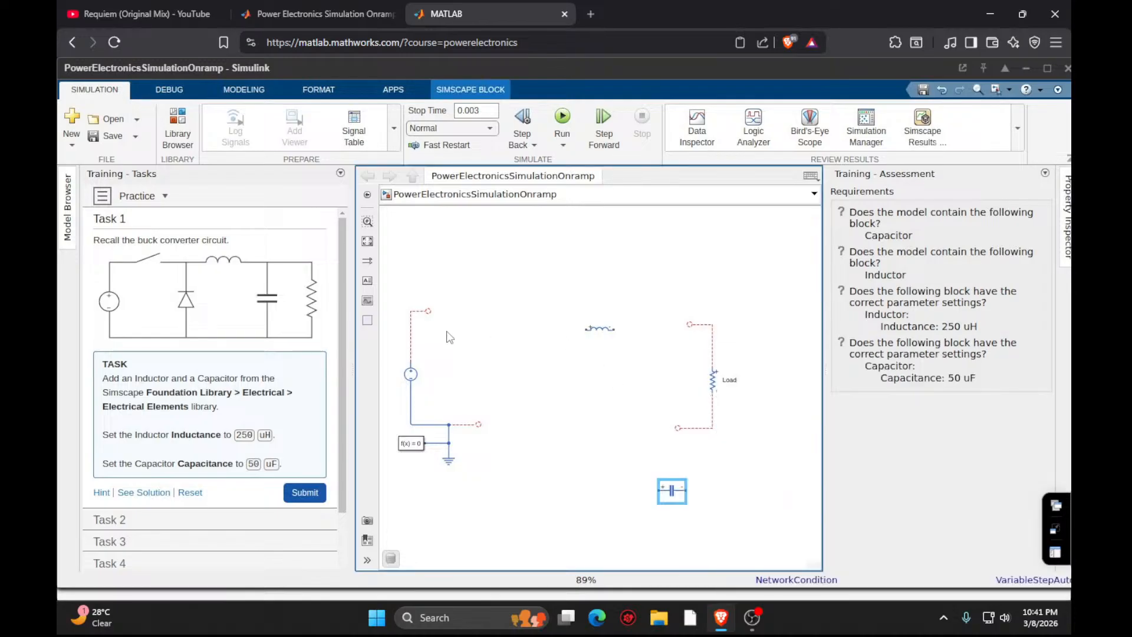
# Set the Inductor's inductance to 250 uH and close its block parameters.
pyautogui.click(605, 334)
pyautogui.doubleClick(605, 334)
pyautogui.click(232, 165)
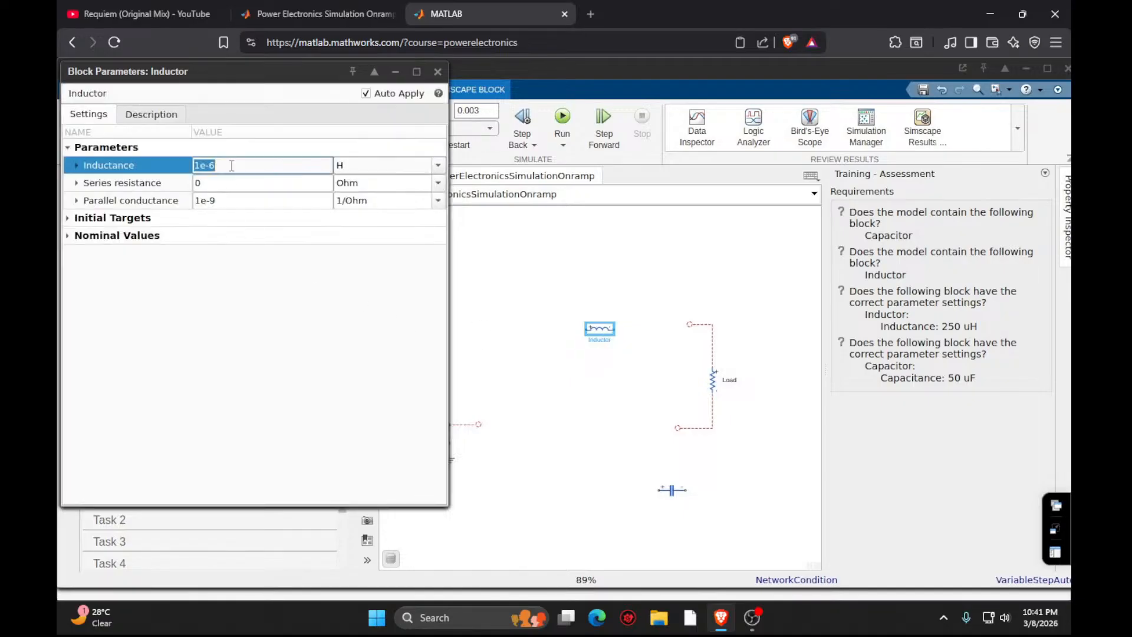
pyautogui.press('BackSpace')
pyautogui.write('250')
pyautogui.click(437, 165)
pyautogui.click(394, 216)
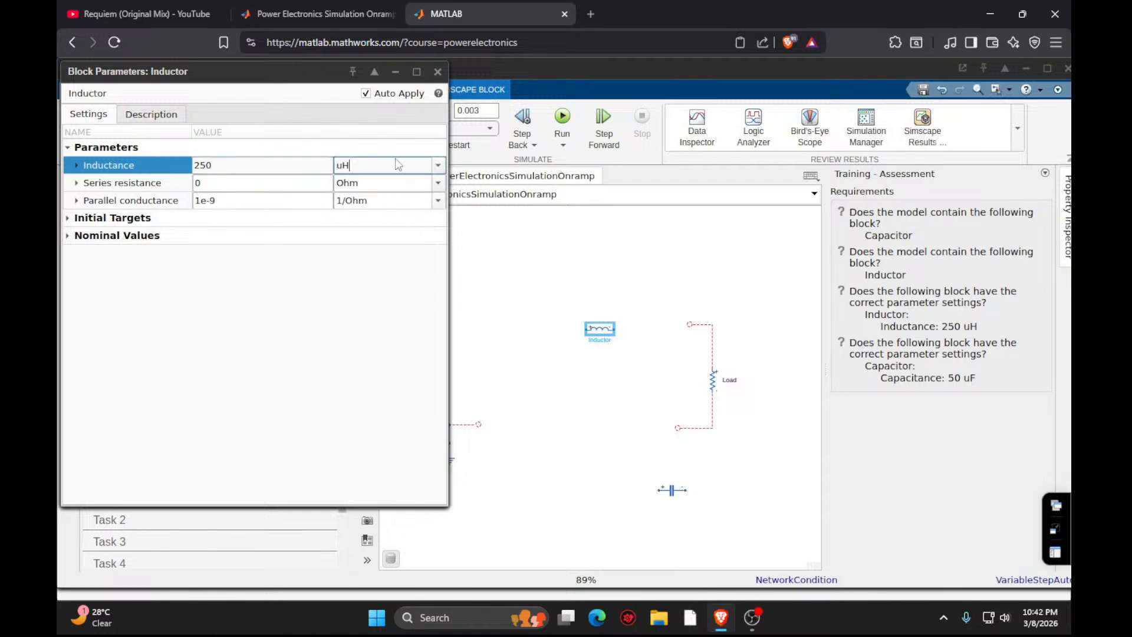
pyautogui.click(438, 72)
# Set the Capacitor's capacitance to 50 uF.
pyautogui.doubleClick(672, 490)
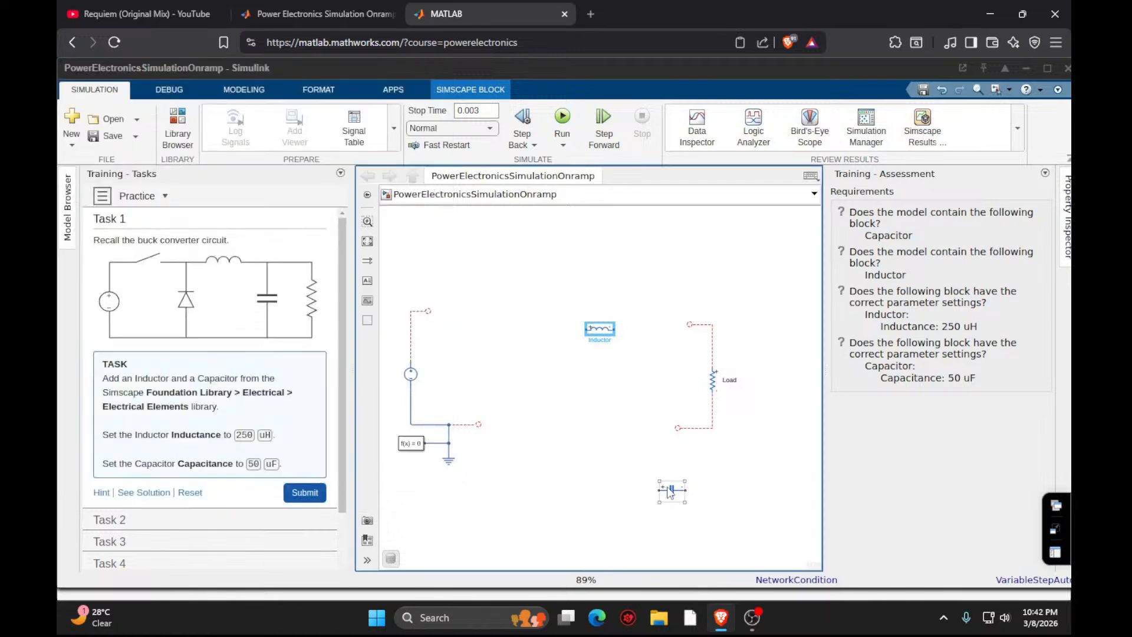
pyautogui.click(292, 162)
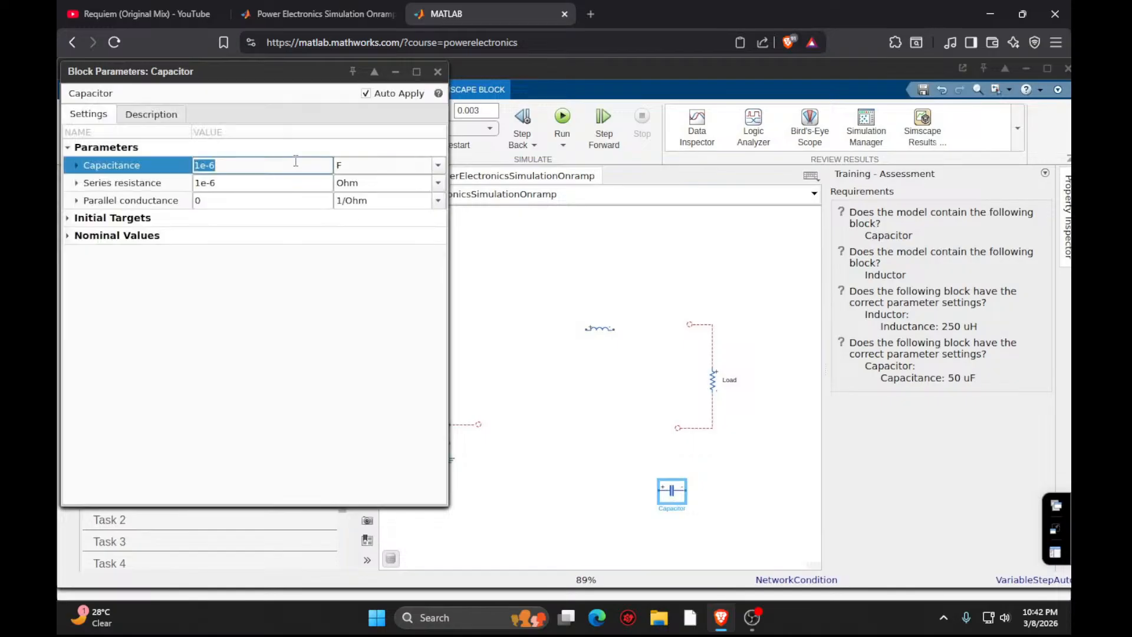
pyautogui.write('50')
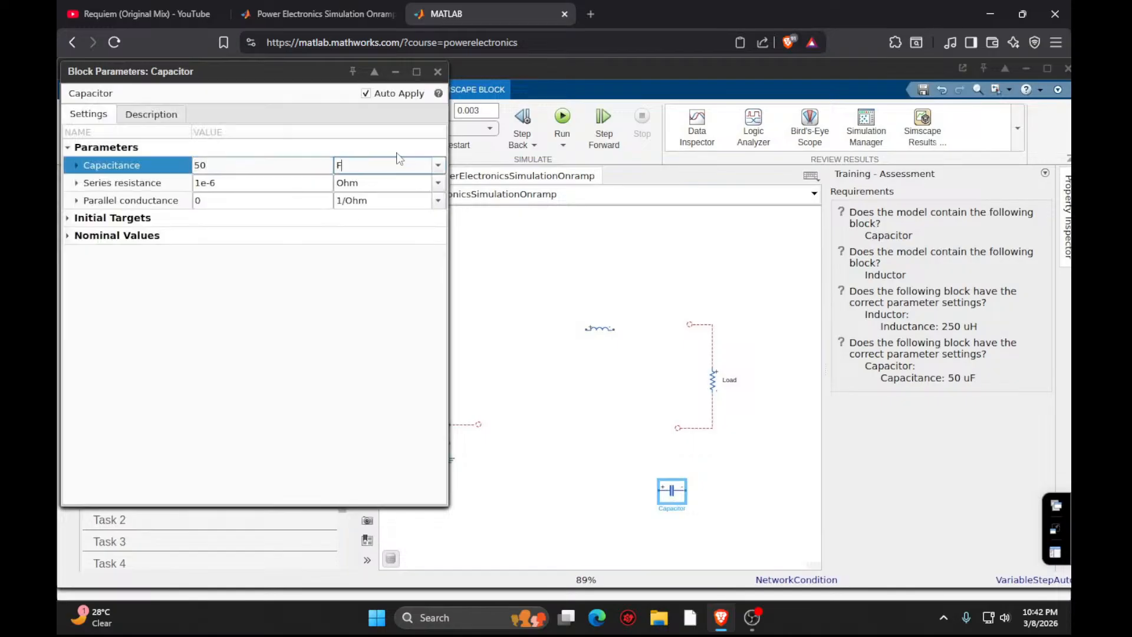
pyautogui.click(437, 165)
pyautogui.click(424, 228)
pyautogui.click(446, 264)
# Submit Task 1 of the practice exercise, advance to Task 2 and read its MOSFET and diode requirements.
pyautogui.click(302, 492)
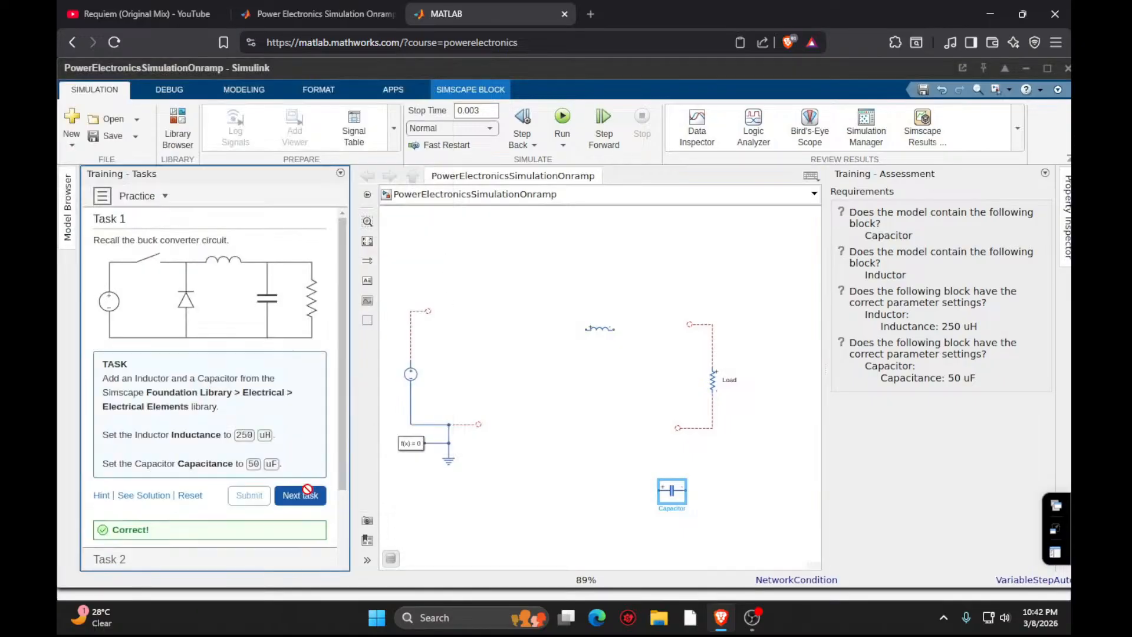
pyautogui.click(298, 495)
pyautogui.scroll(-5, 188, 428)
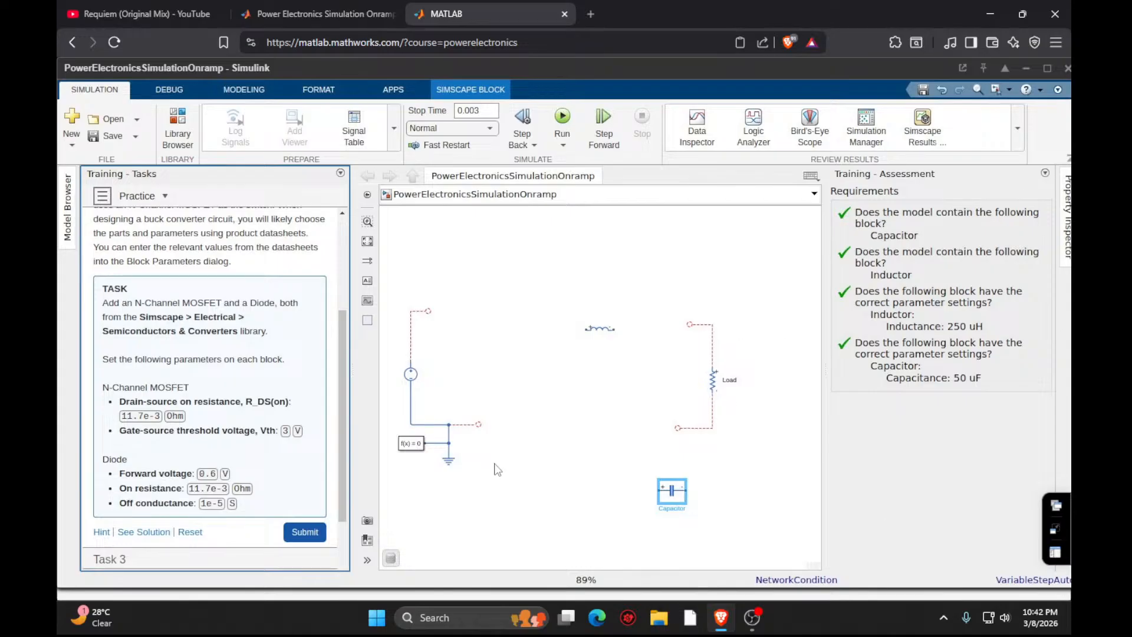
# Open the block search in the empty canvas area between the ground and the Capacitor.
pyautogui.doubleClick(544, 517)
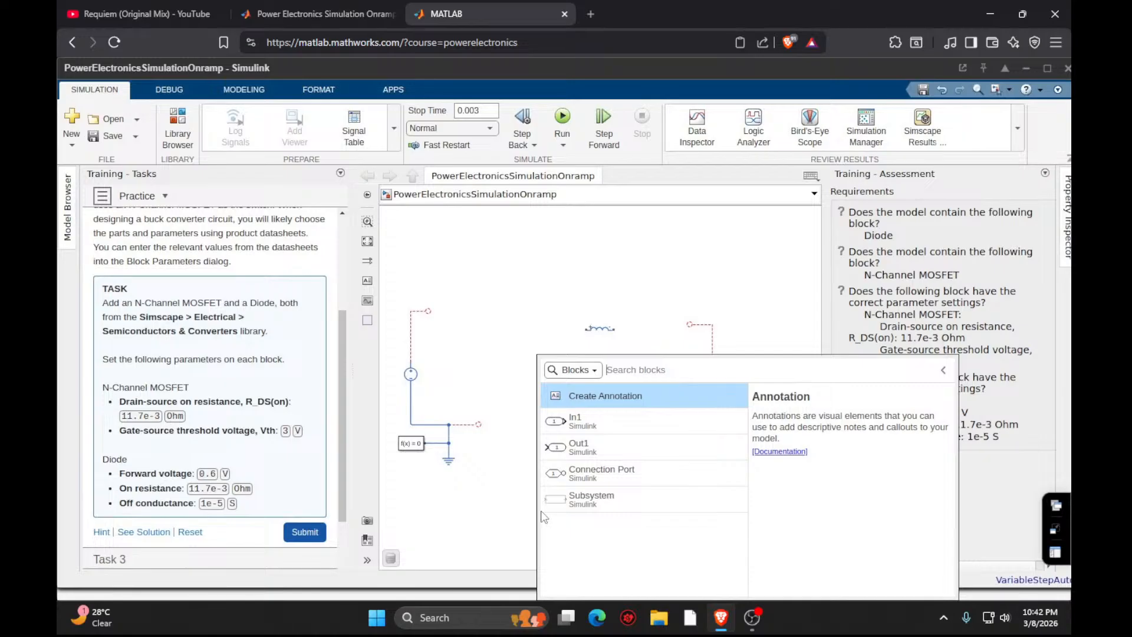
# Add an N-Channel MOSFET block to the model and place it in the empty area between the voltage source and the inductor.
pyautogui.write('N-')
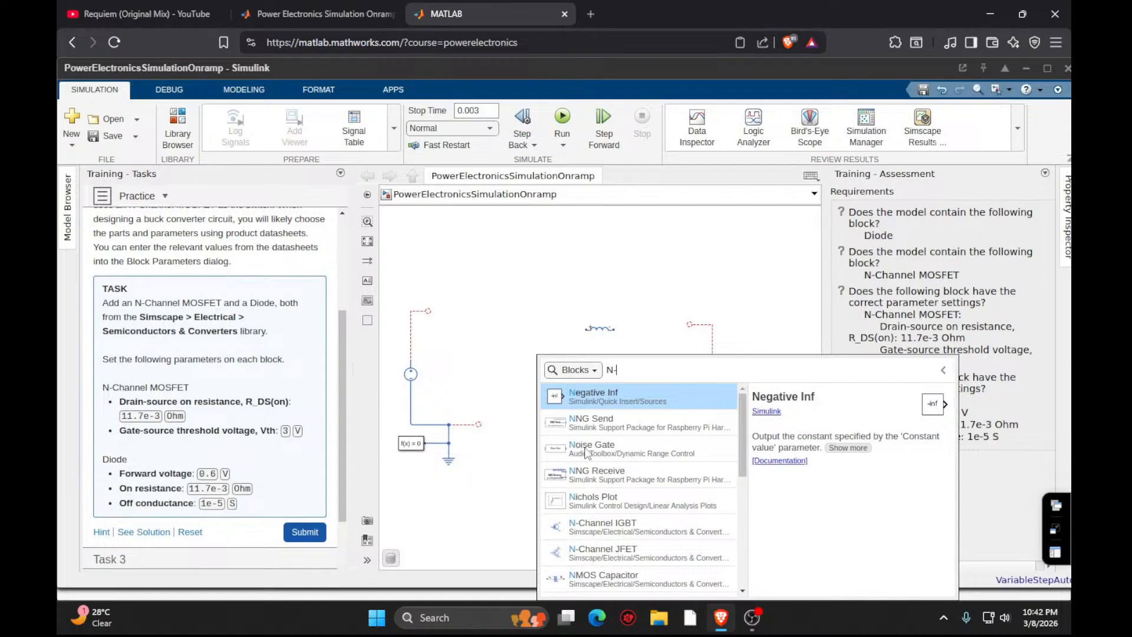
pyautogui.scroll(-2, 587, 453)
pyautogui.scroll(-2, 585, 521)
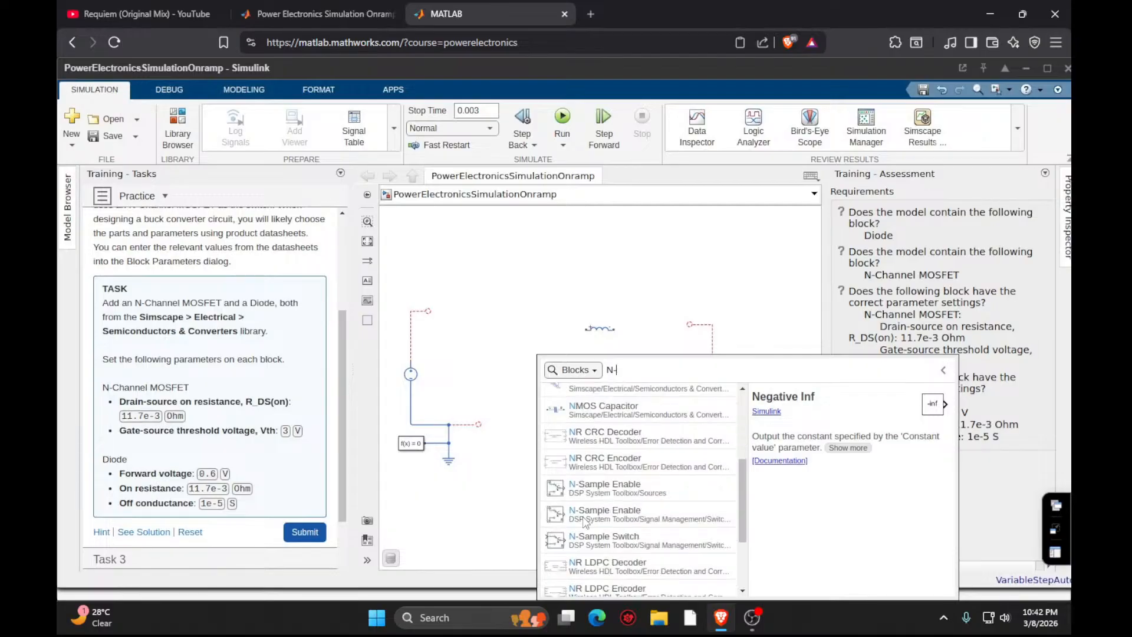
pyautogui.scroll(-4, 585, 522)
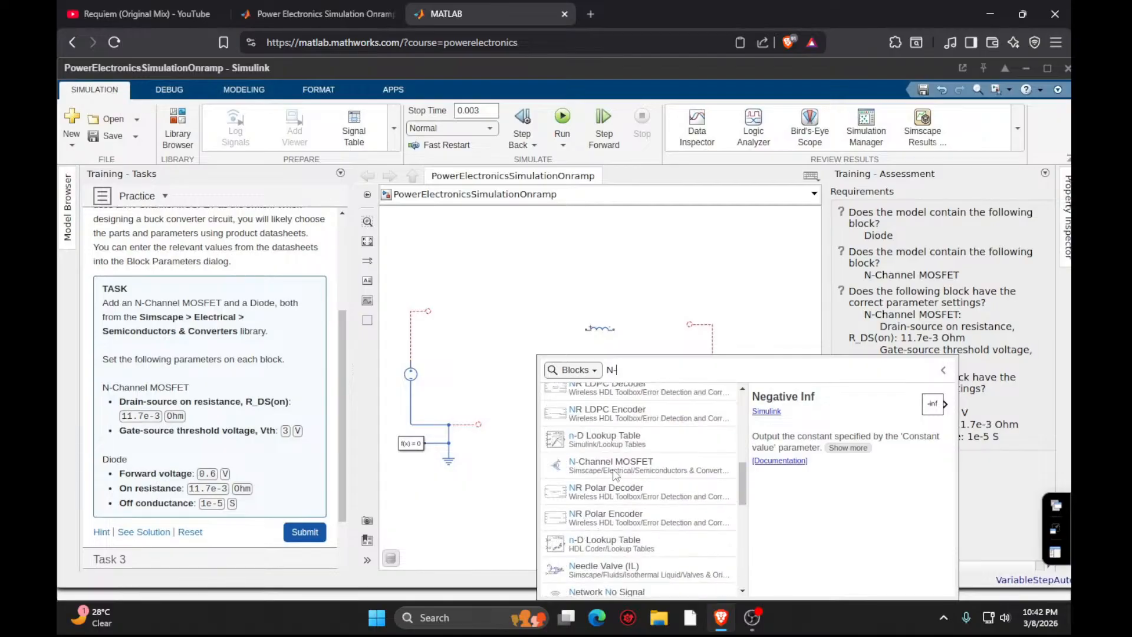
pyautogui.click(608, 469)
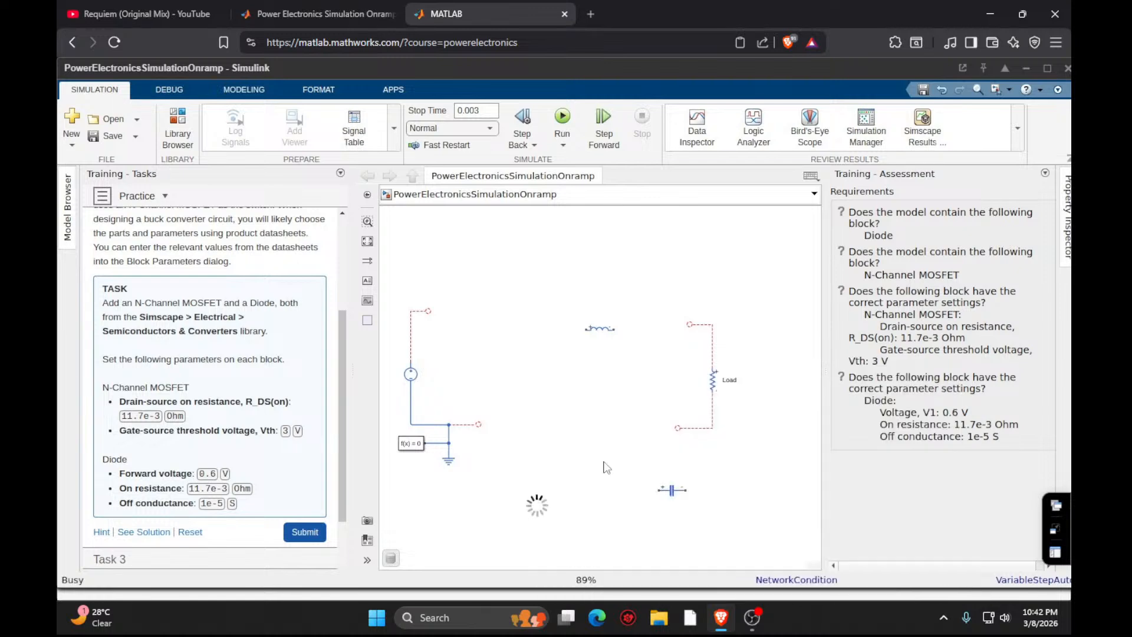
pyautogui.moveTo(537, 498); pyautogui.dragTo(521, 284)
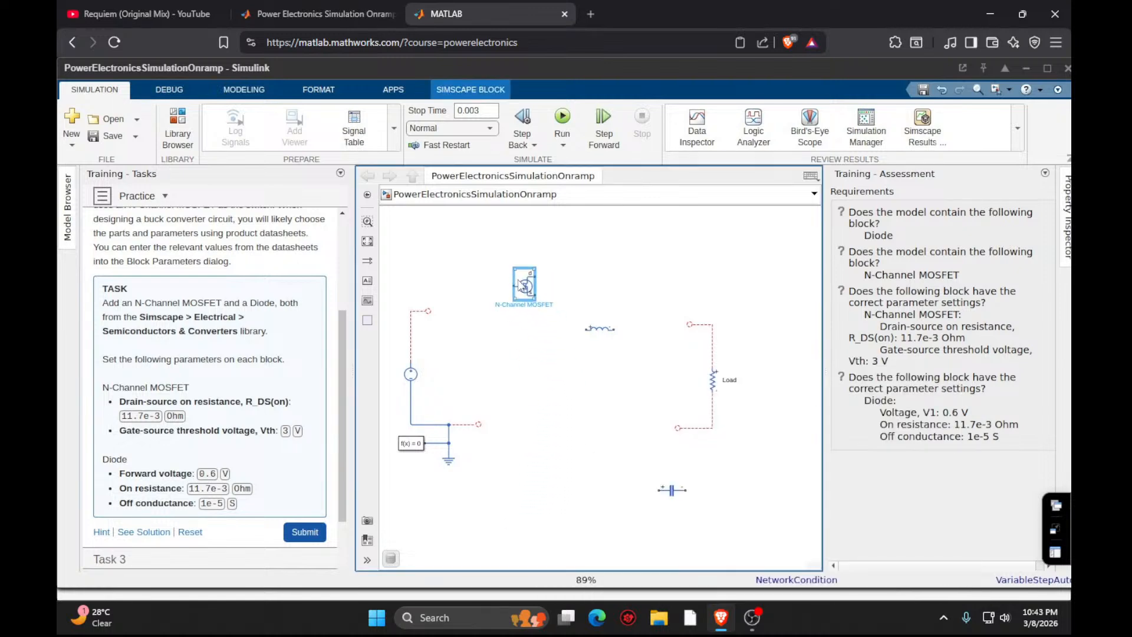
# Set the N-Channel MOSFET's drain-source on resistance to 11.7e-3 Ohm and gate-source threshold voltage to 3 V, and recheck its parameters.
pyautogui.doubleClick(521, 284)
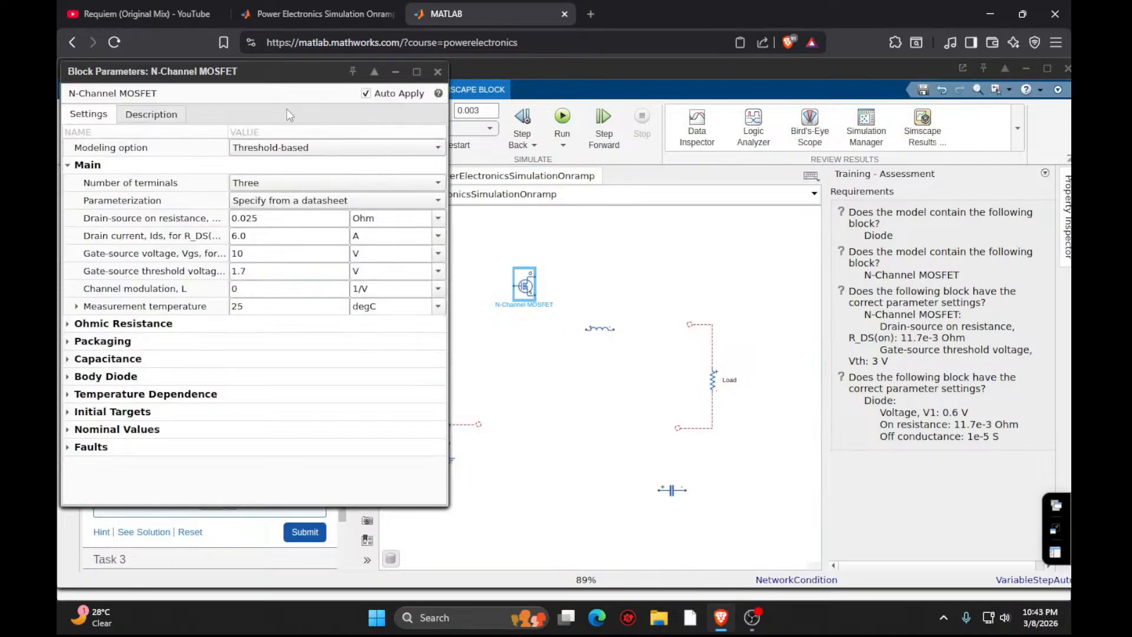
pyautogui.moveTo(276, 69); pyautogui.dragTo(811, 197)
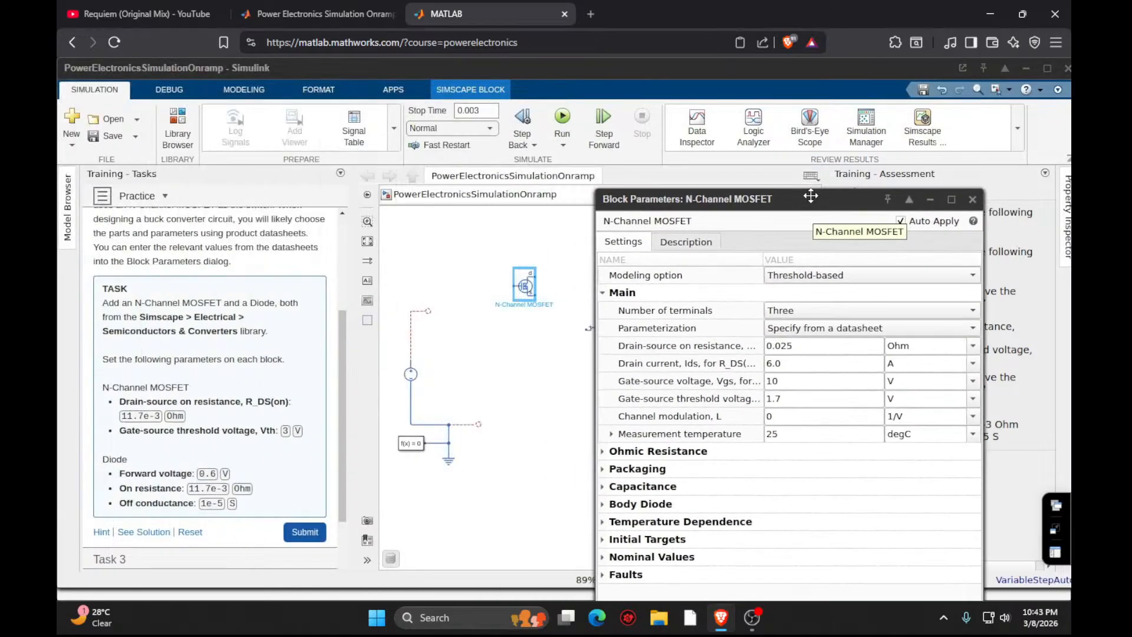
pyautogui.click(806, 345)
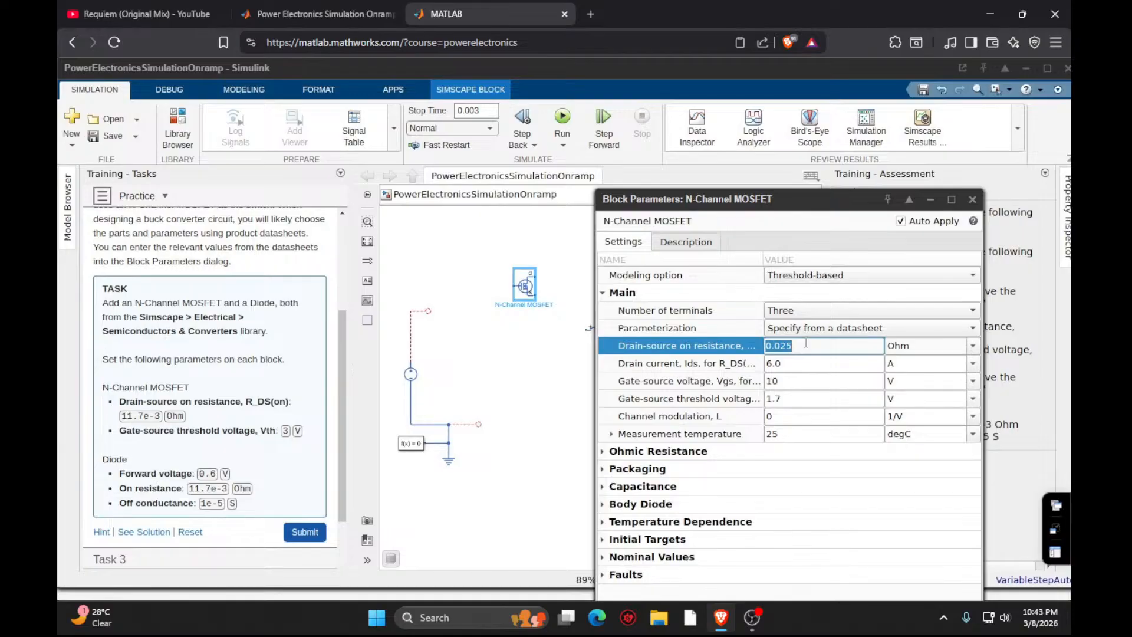
pyautogui.write('11.7e-3')
pyautogui.press('Tab')
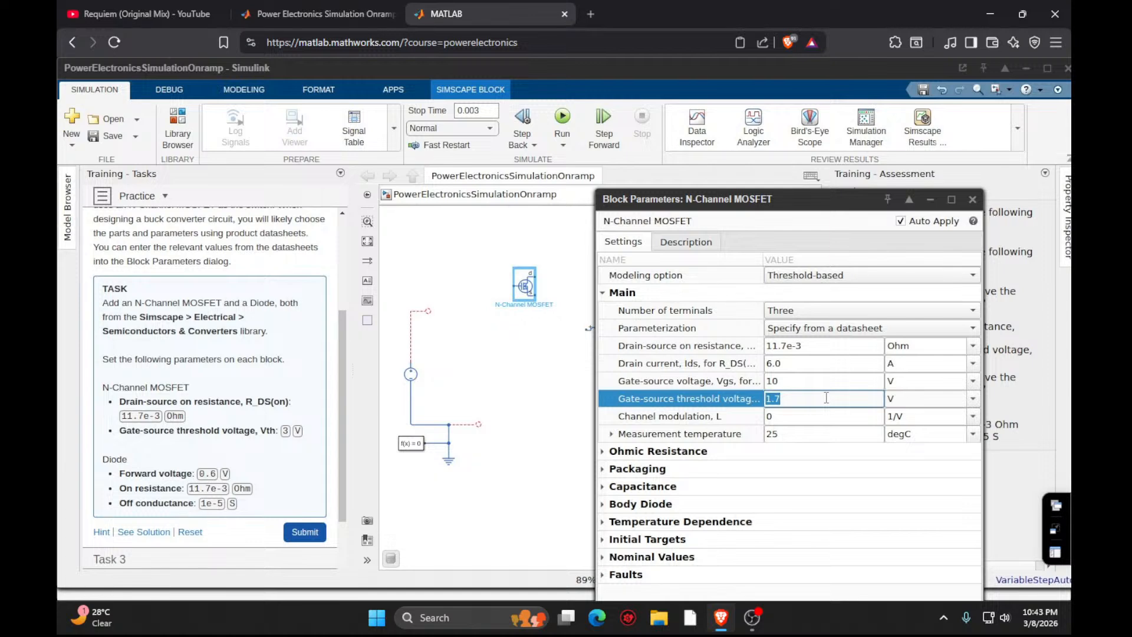
pyautogui.write('3')
pyautogui.press('Return')
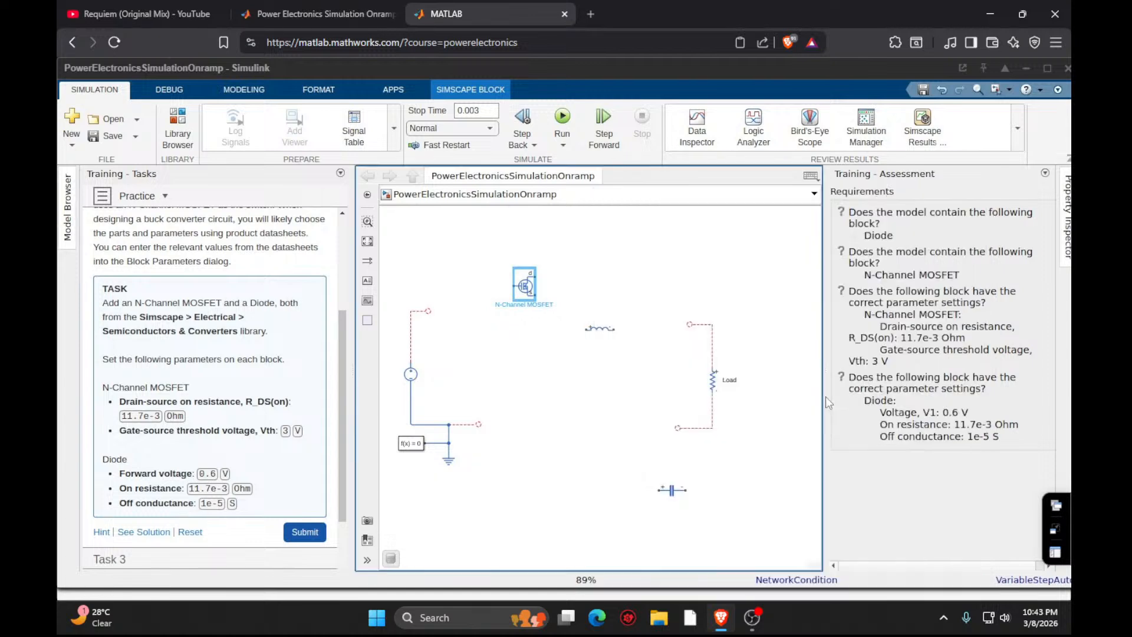
pyautogui.doubleClick(511, 281)
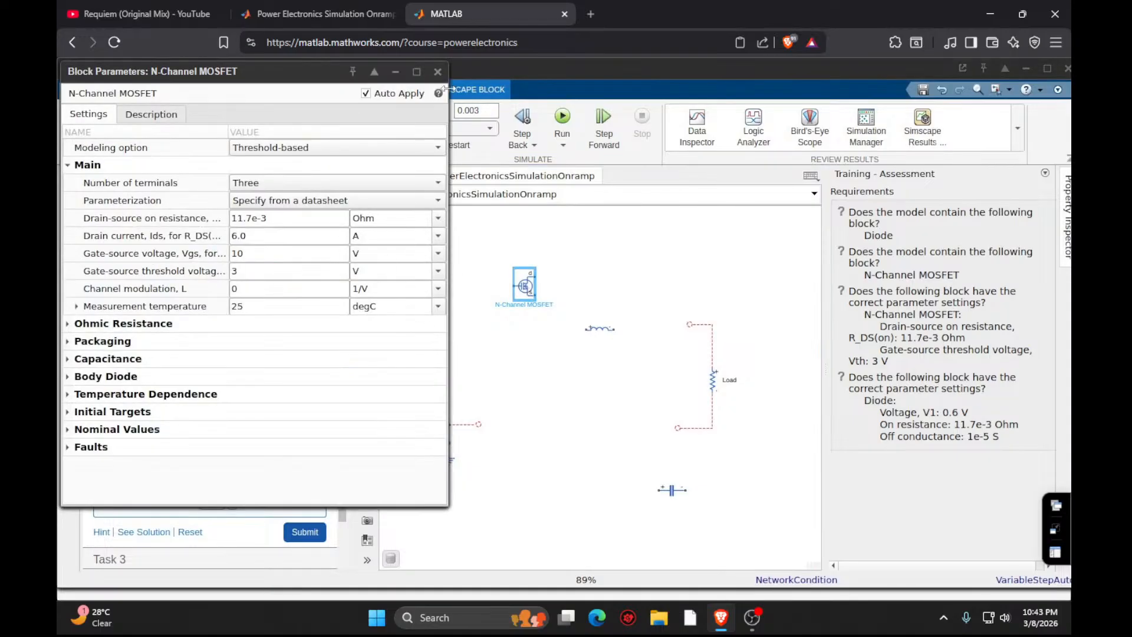
pyautogui.click(437, 72)
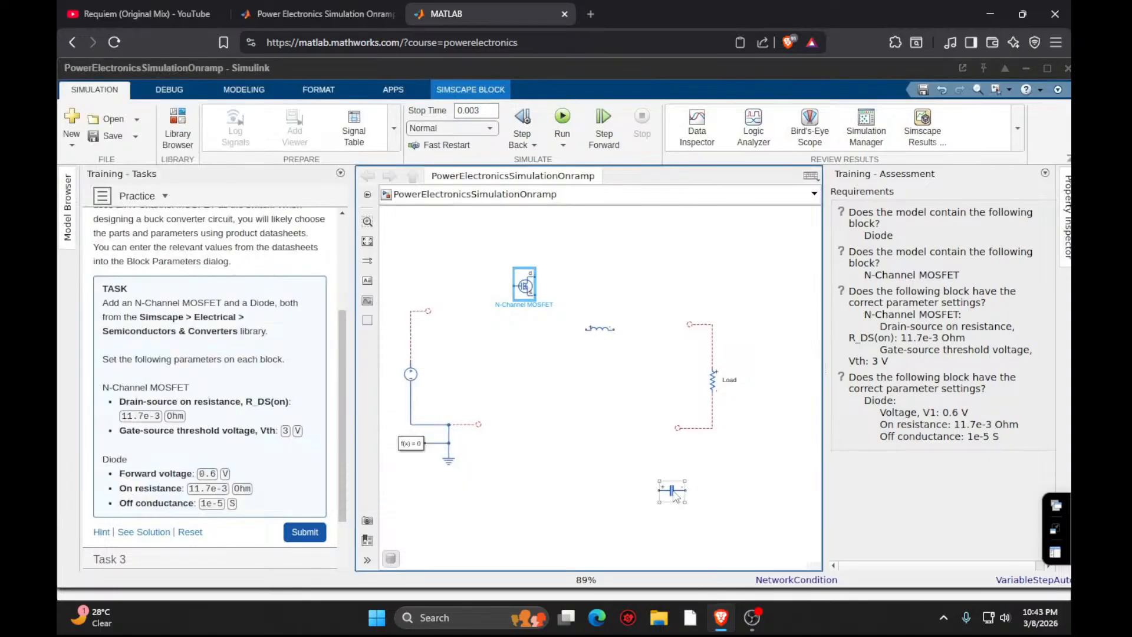
# Add a Diode block to the empty area below the MOSFET.
pyautogui.doubleClick(558, 424)
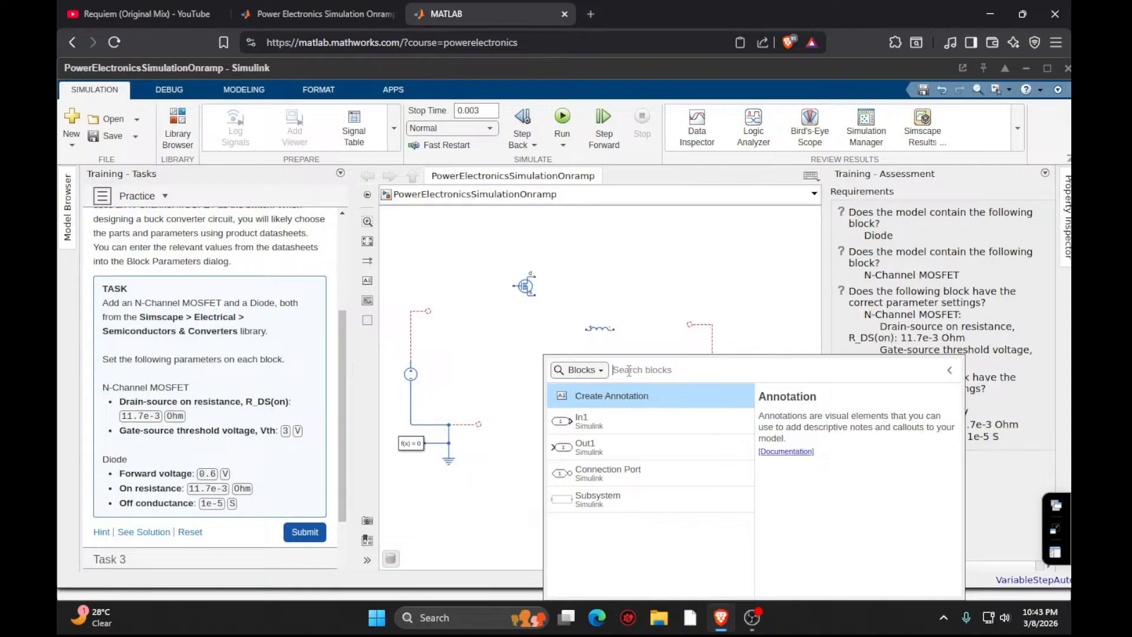
pyautogui.write('diod')
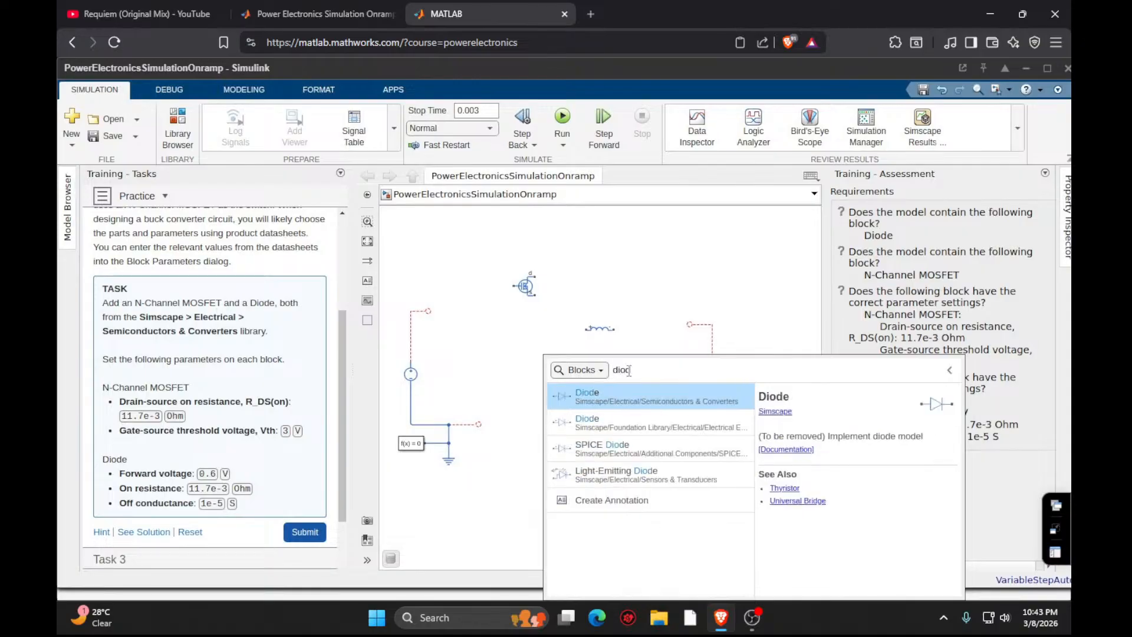
pyautogui.click(670, 417)
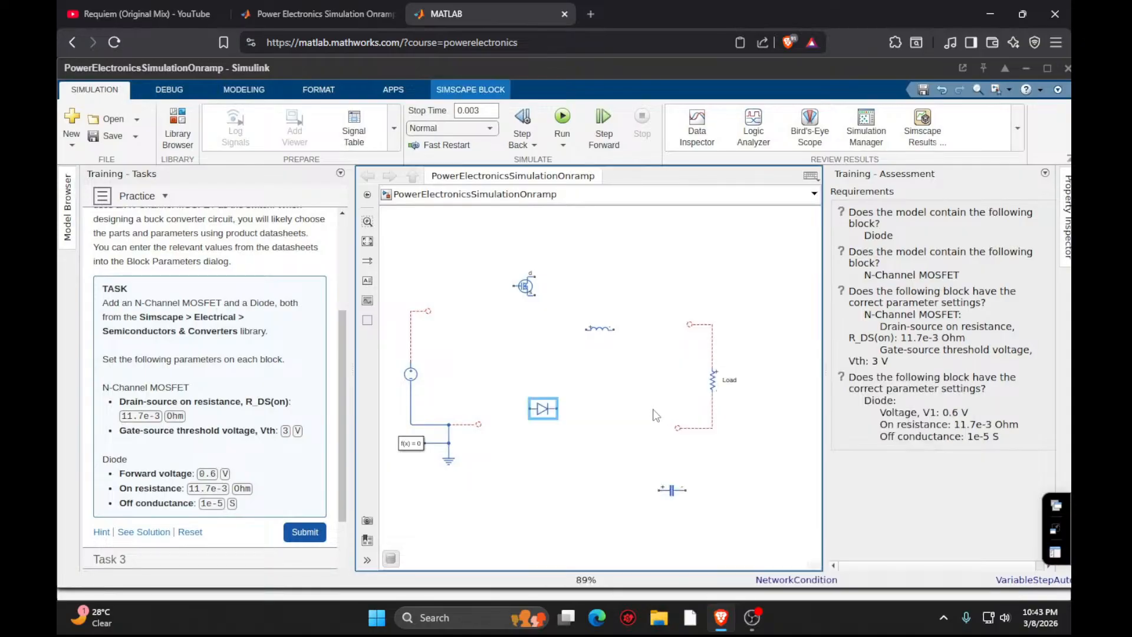
# Set the diode's on resistance to 11.7e-3 Ohm and off conductance to 1e-5 S, and submit the task.
pyautogui.click(543, 411)
pyautogui.doubleClick(544, 411)
pyautogui.moveTo(304, 70); pyautogui.dragTo(684, 134)
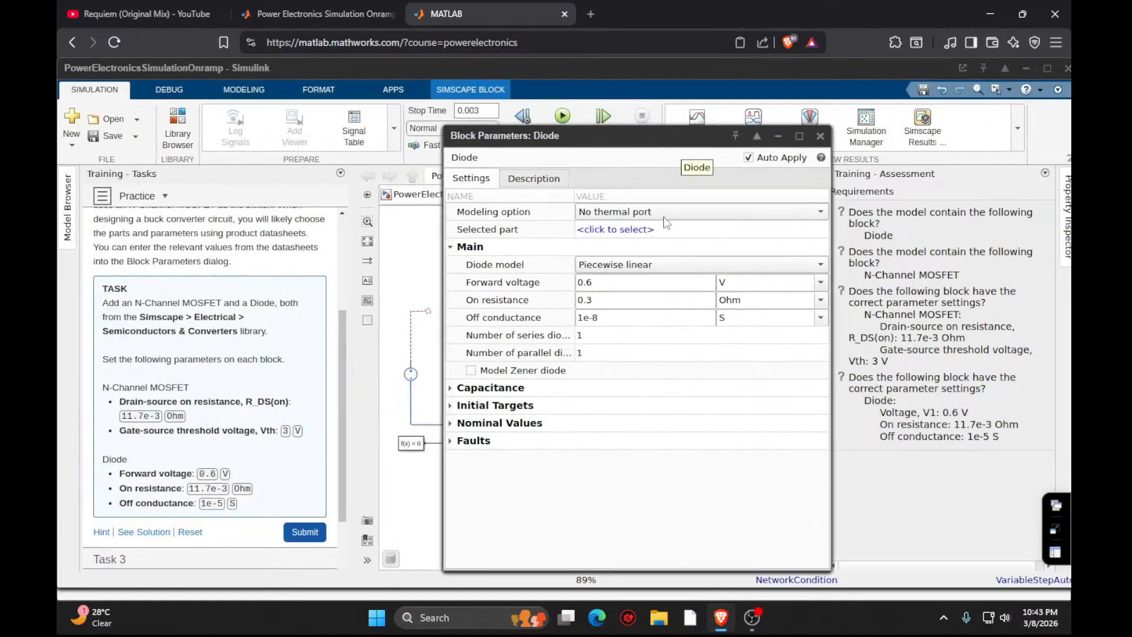
pyautogui.click(637, 283)
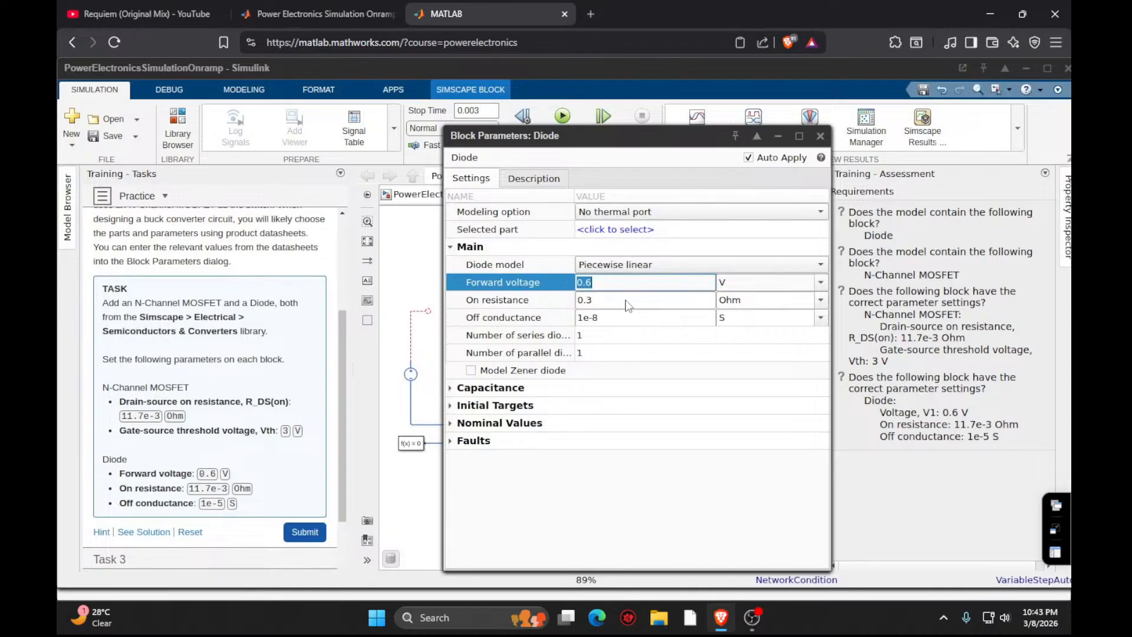
pyautogui.click(627, 301)
pyautogui.press('BackSpace')
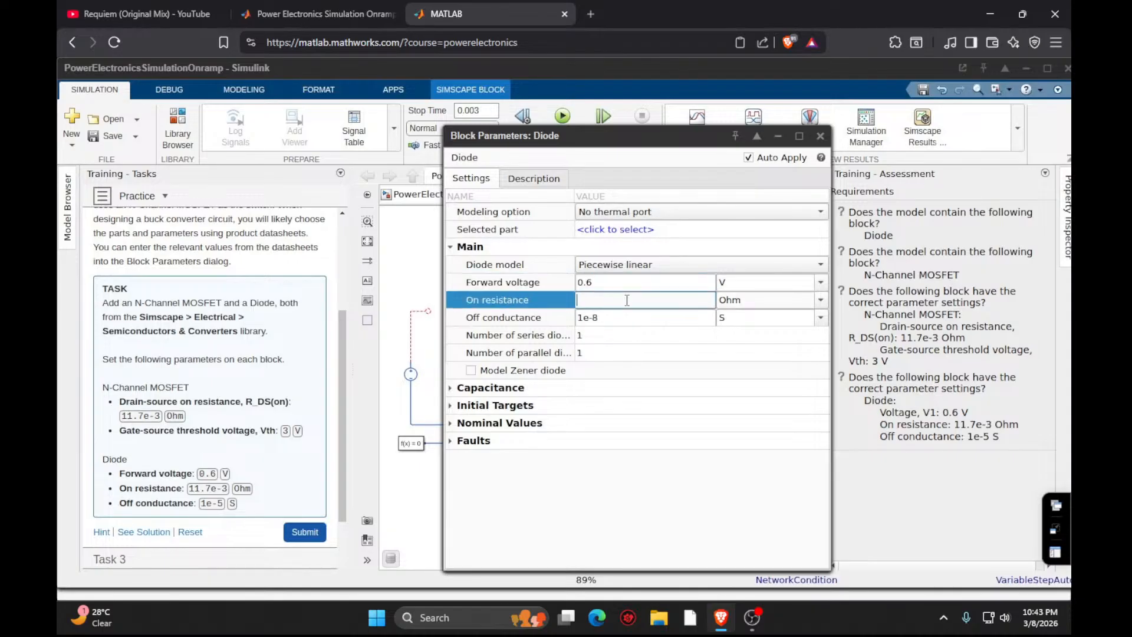
pyautogui.write('11')
pyautogui.write('.7e-3')
pyautogui.click(611, 316)
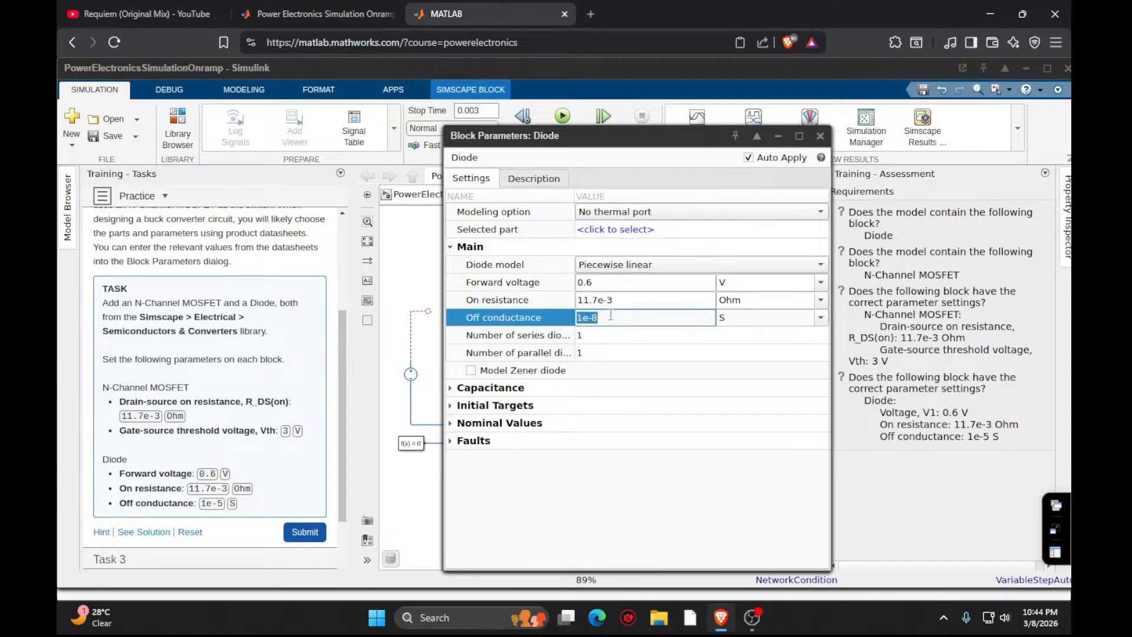
pyautogui.click(610, 316)
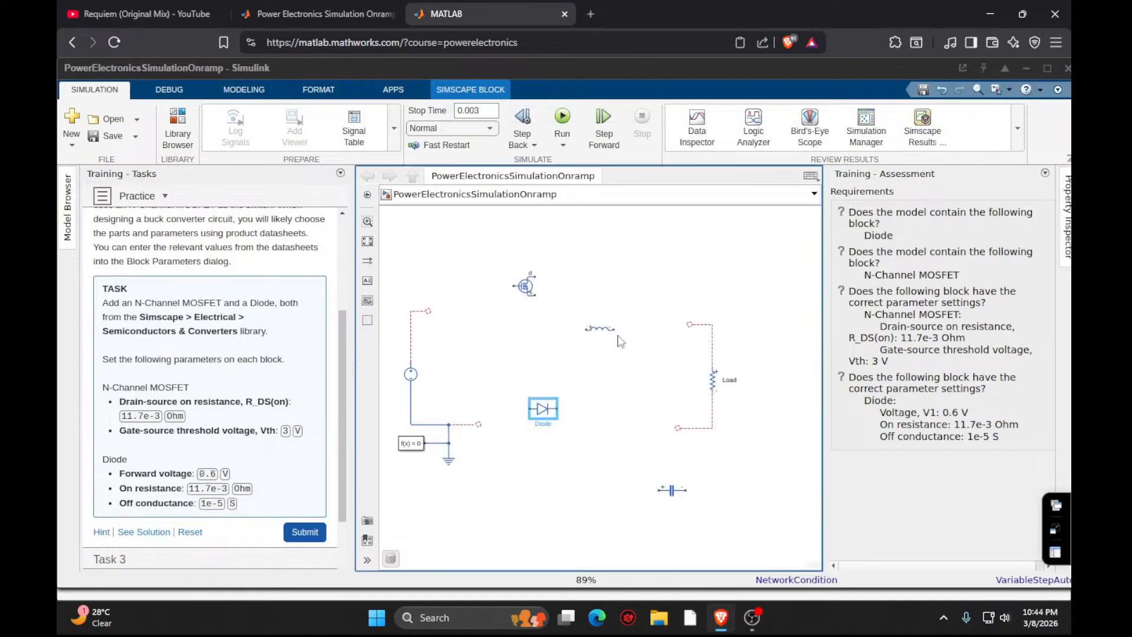
pyautogui.press('Return')
pyautogui.click(304, 536)
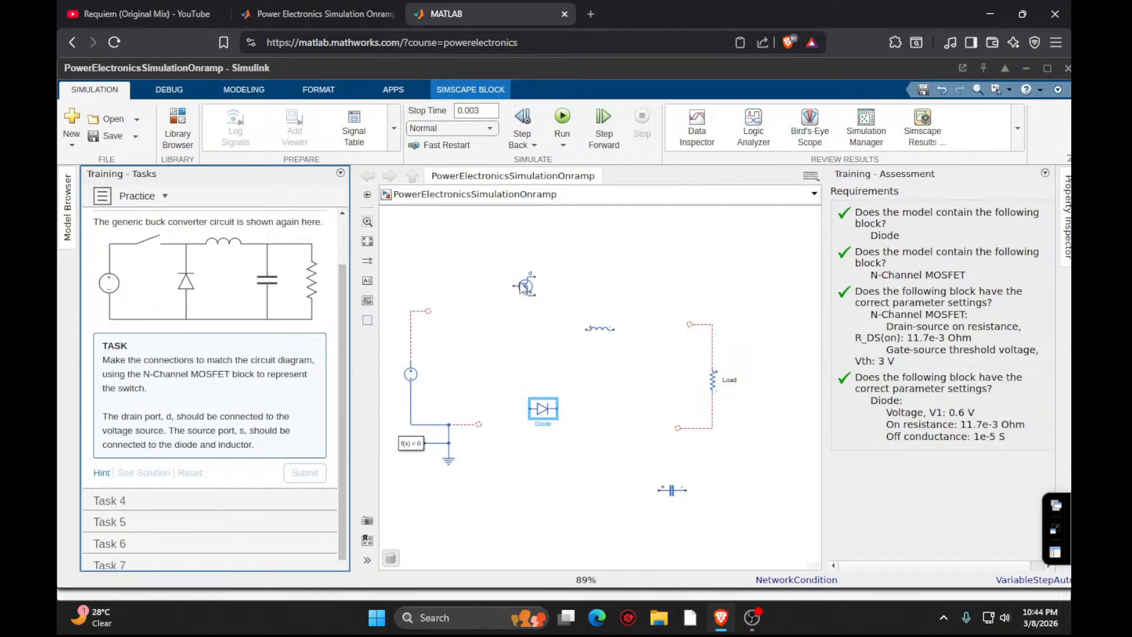
# Connect the MOSFET's drain port to the voltage source's positive line and its source port to the inductor's positive port.
pyautogui.click(525, 288)
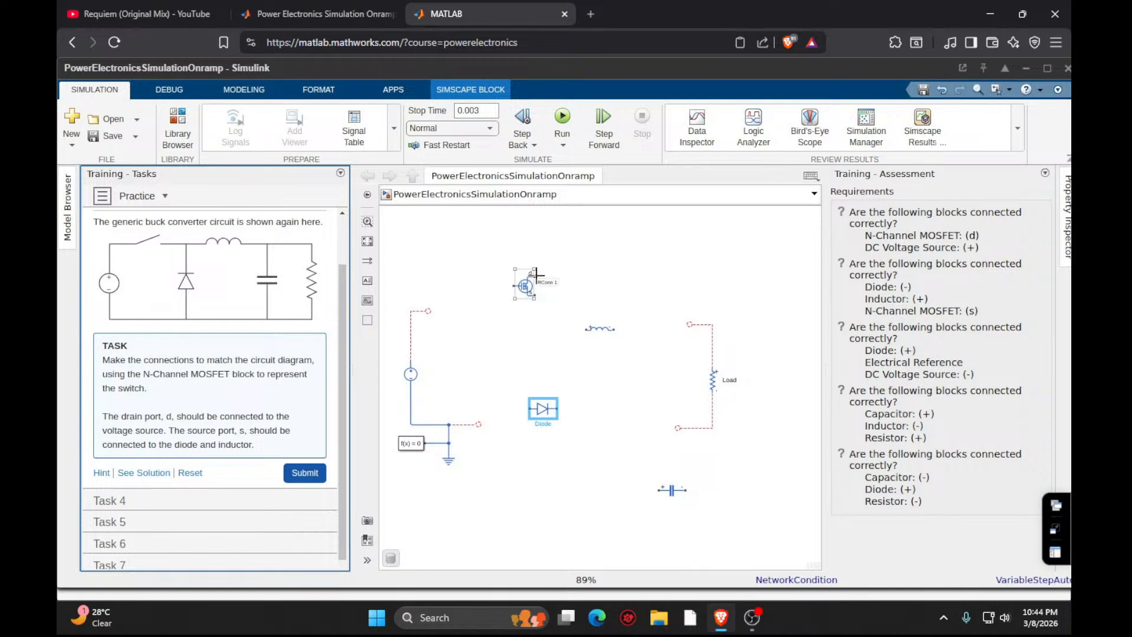
pyautogui.moveTo(536, 274)
pyautogui.mouseDown()
pyautogui.moveTo(523, 252)
pyautogui.moveTo(468, 263)
pyautogui.moveTo(428, 313)
pyautogui.mouseUp()
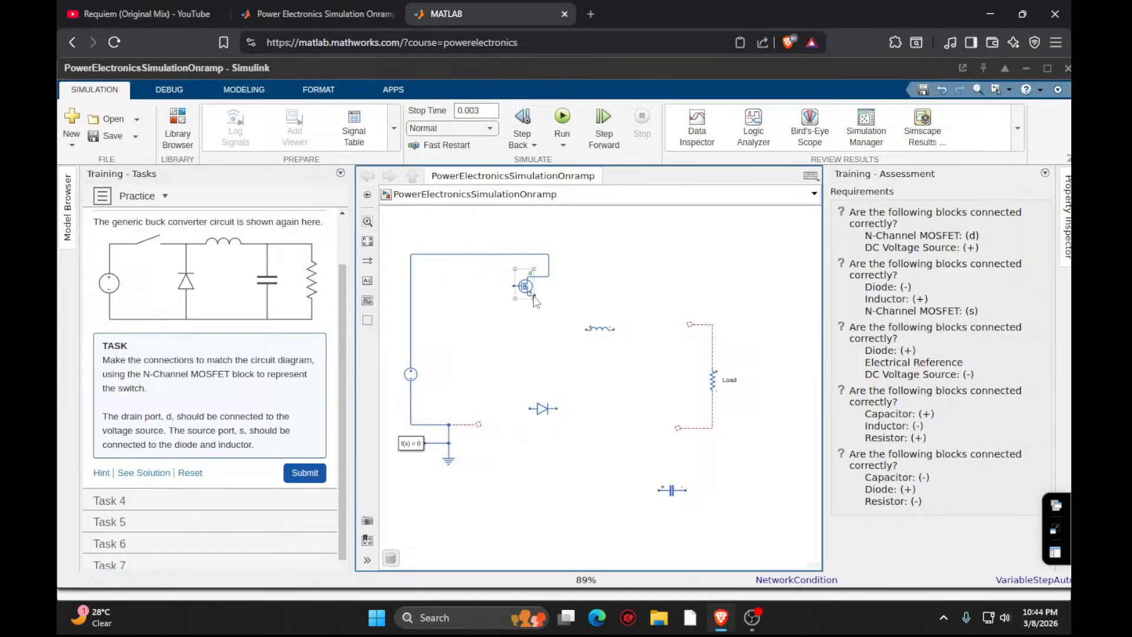
pyautogui.moveTo(586, 330); pyautogui.dragTo(531, 299)
# Wire the inductor's output to the capacitor's positive port and the load, and the capacitor's negative port to the load's other end.
pyautogui.moveTo(659, 492); pyautogui.dragTo(615, 329)
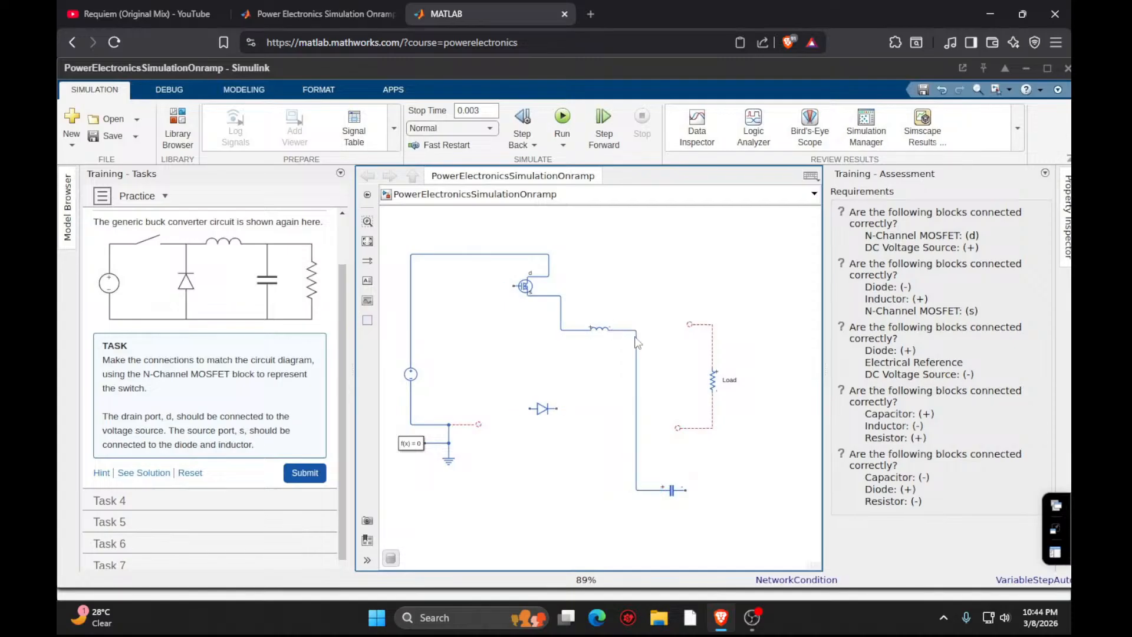
pyautogui.moveTo(691, 325); pyautogui.dragTo(637, 332)
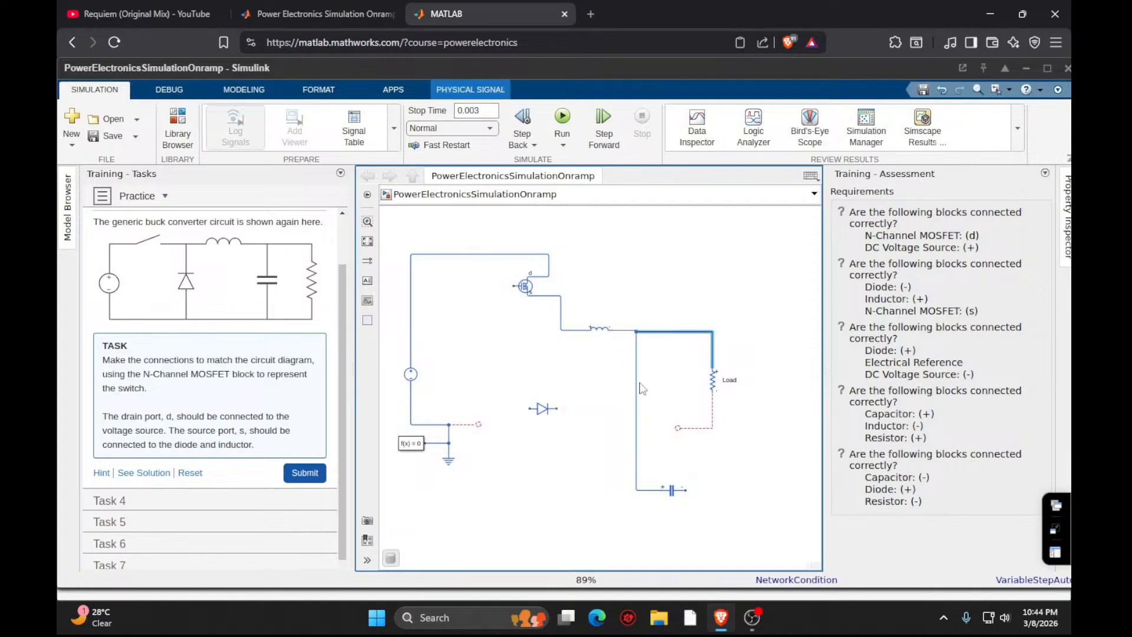
pyautogui.moveTo(687, 488); pyautogui.dragTo(678, 430)
# Move the capacitor up beside the load and rotate it to stand vertically with its positive port facing up.
pyautogui.click(666, 491)
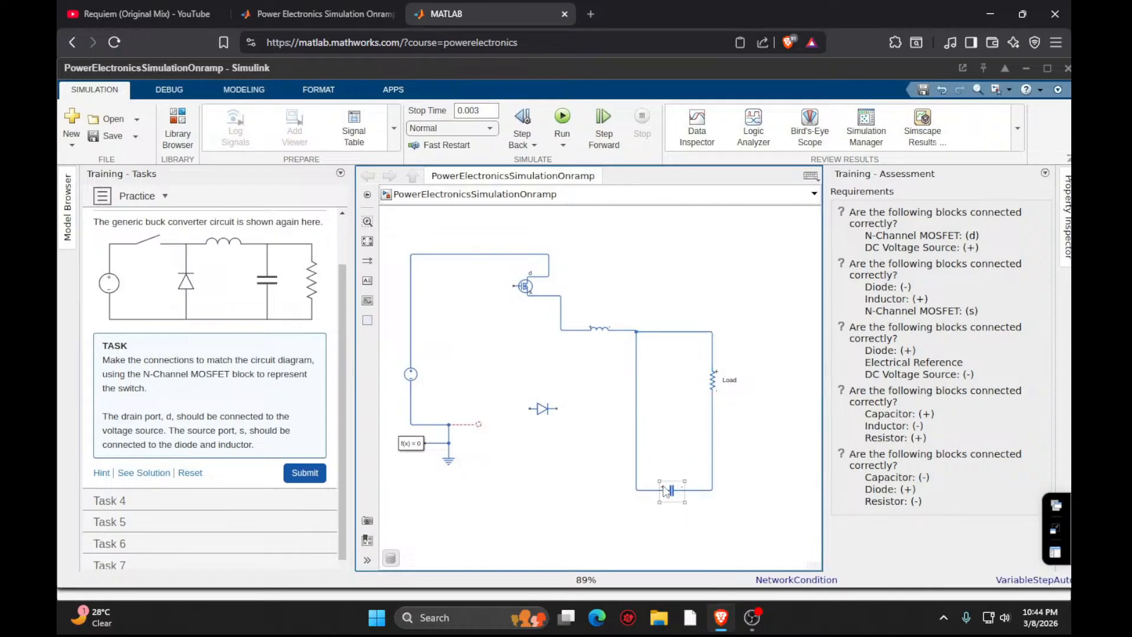
pyautogui.moveTo(666, 490); pyautogui.dragTo(648, 416)
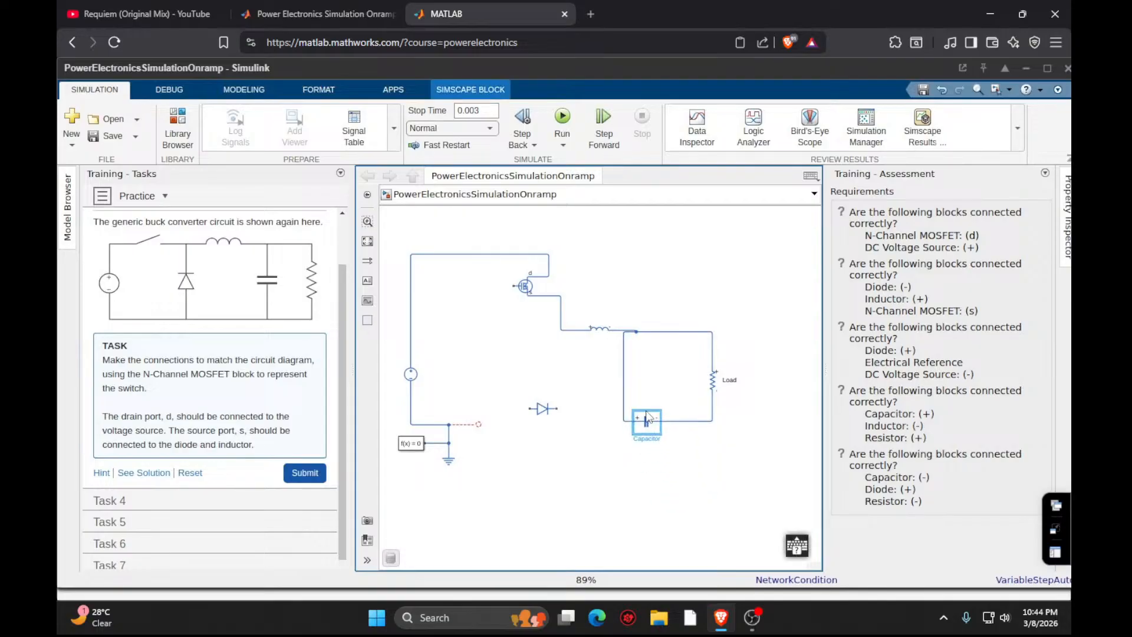
pyautogui.hotkey('ctrl', 'i')
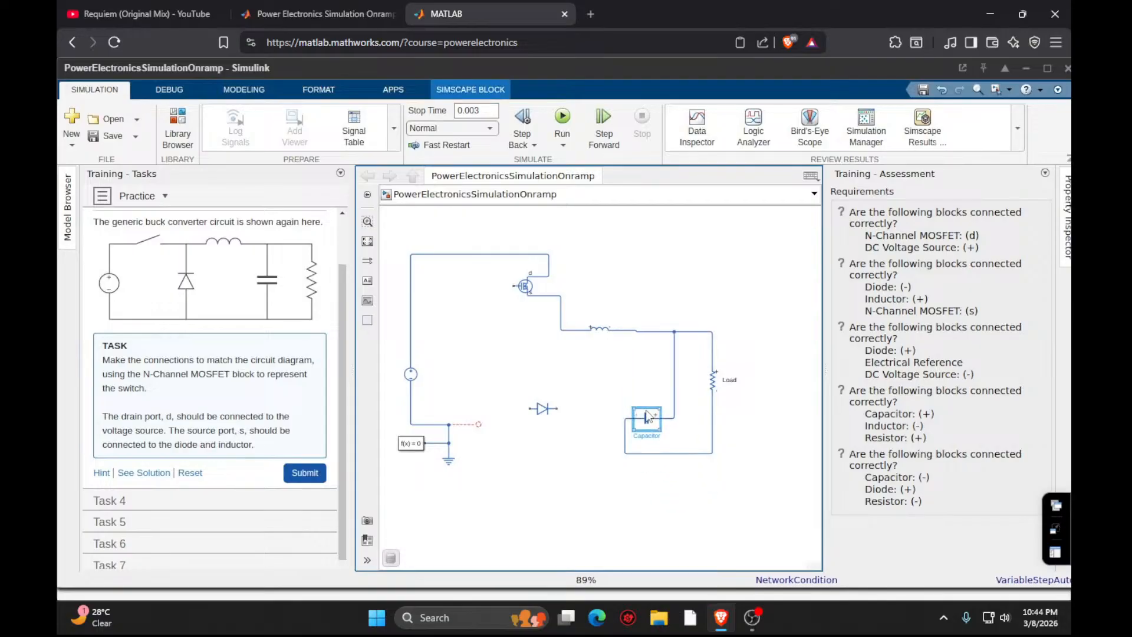
pyautogui.hotkey('ctrl', 'i')
pyautogui.hotkey('ctrl', 'r')
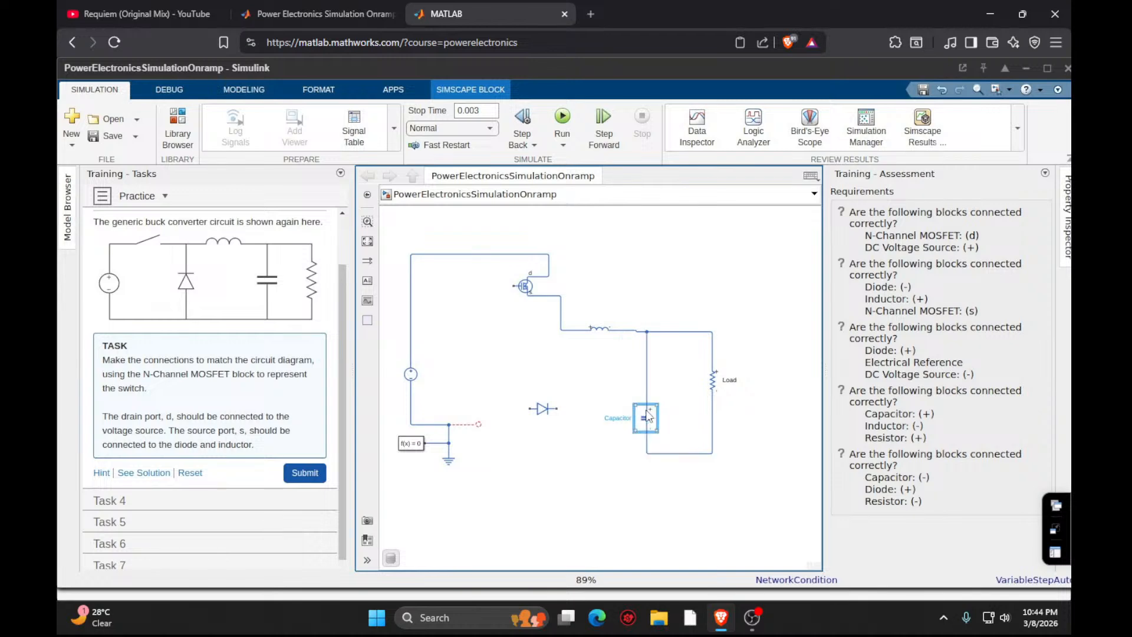
# Connect the diode's cathode to the wire between MOSFET and inductor, and rotate the diode to point upward.
pyautogui.click(559, 407)
pyautogui.moveTo(559, 406); pyautogui.dragTo(571, 327)
pyautogui.click(538, 409)
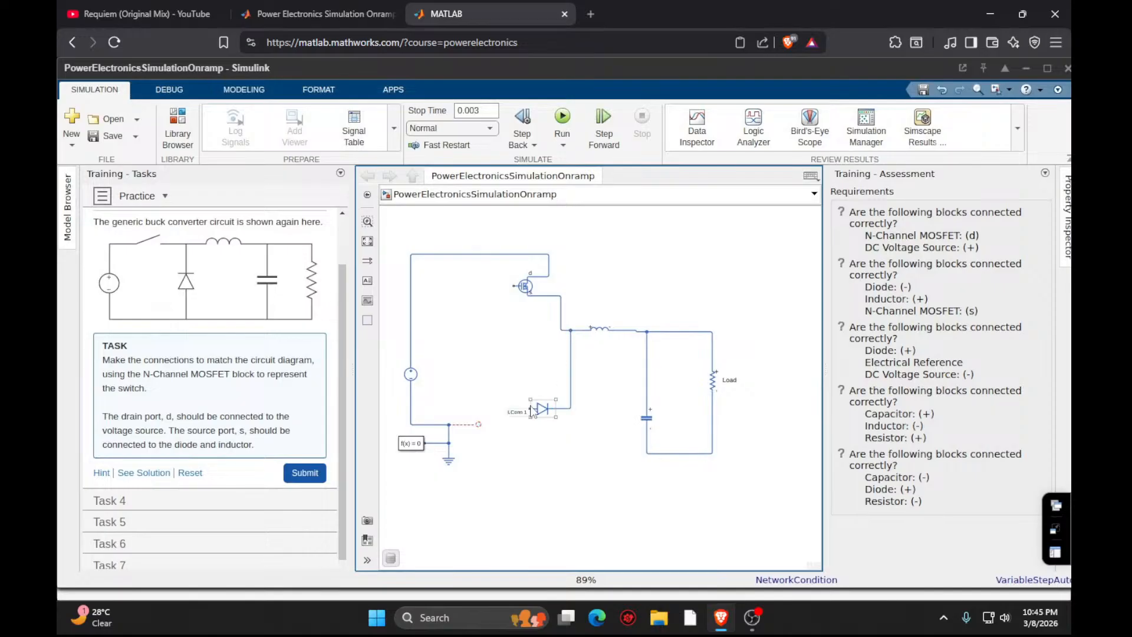
pyautogui.hotkey('ctrl', 'r')
pyautogui.hotkey('ctrl', 'r')
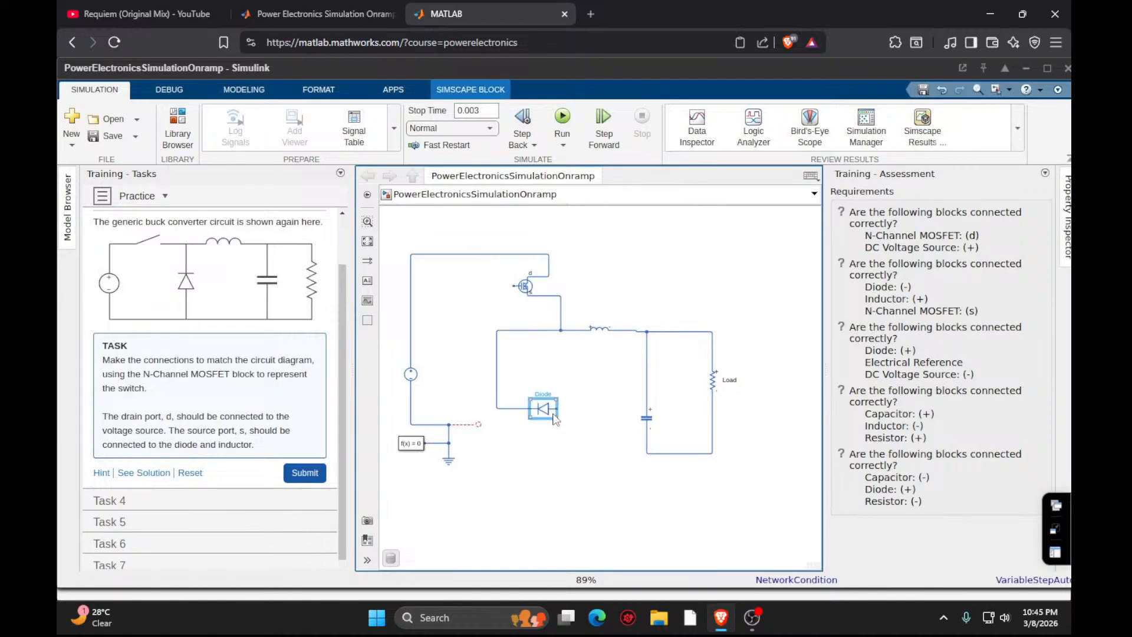
pyautogui.hotkey('ctrl', 'r')
# Connect the diode's anode and the ground line to the circuit's lower return wire, and submit the task to continue to Task 4.
pyautogui.moveTo(543, 422); pyautogui.dragTo(648, 453)
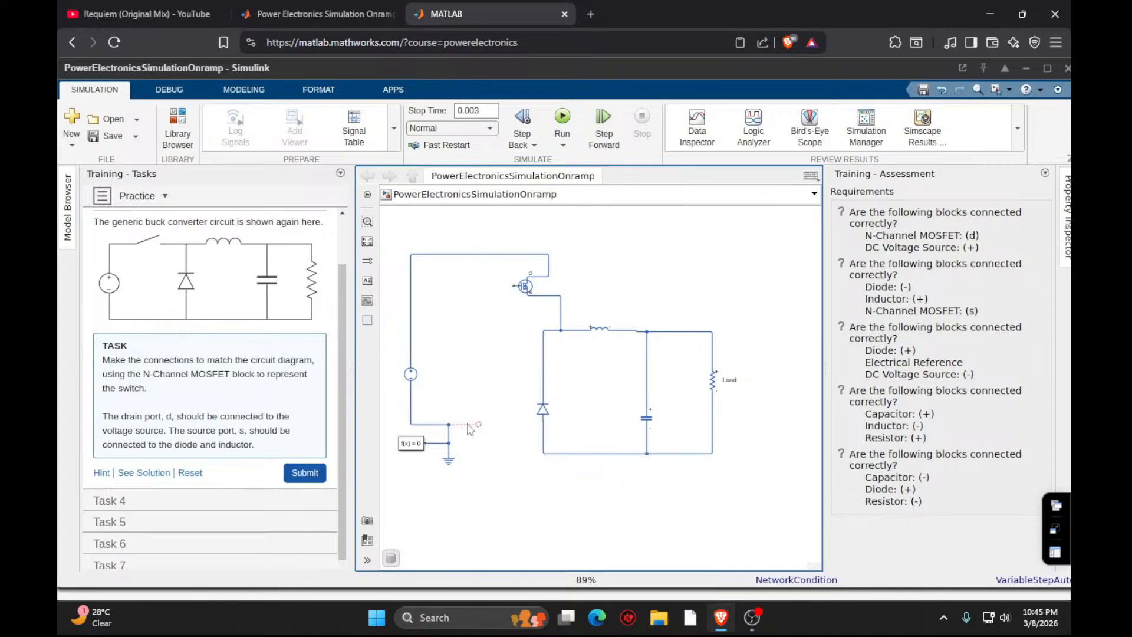
pyautogui.moveTo(470, 430); pyautogui.dragTo(543, 454)
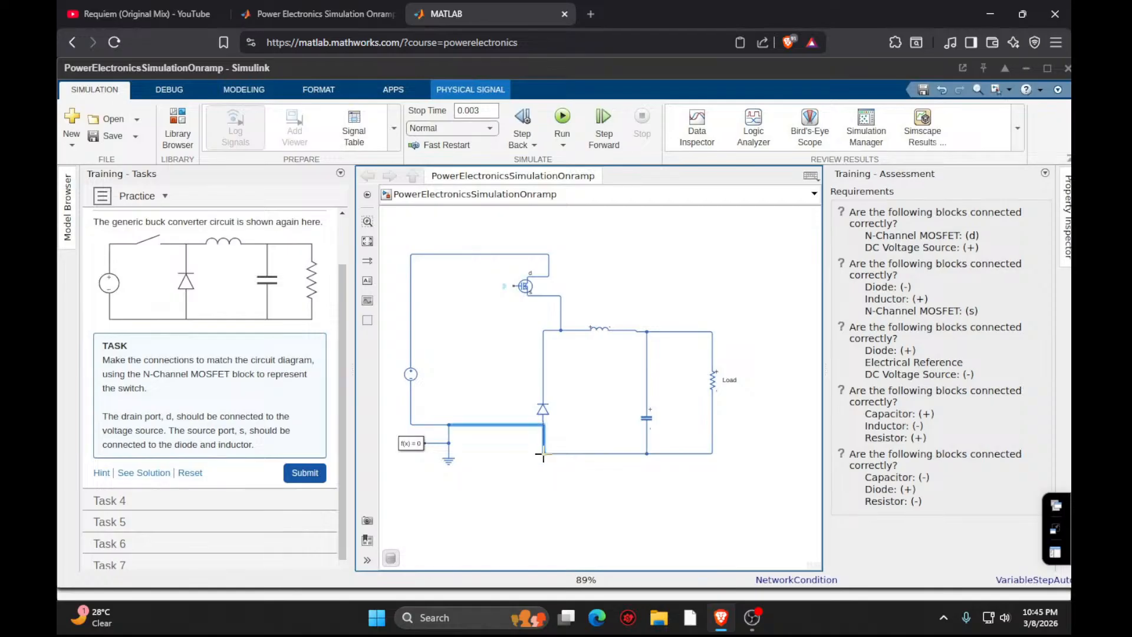
pyautogui.click(305, 472)
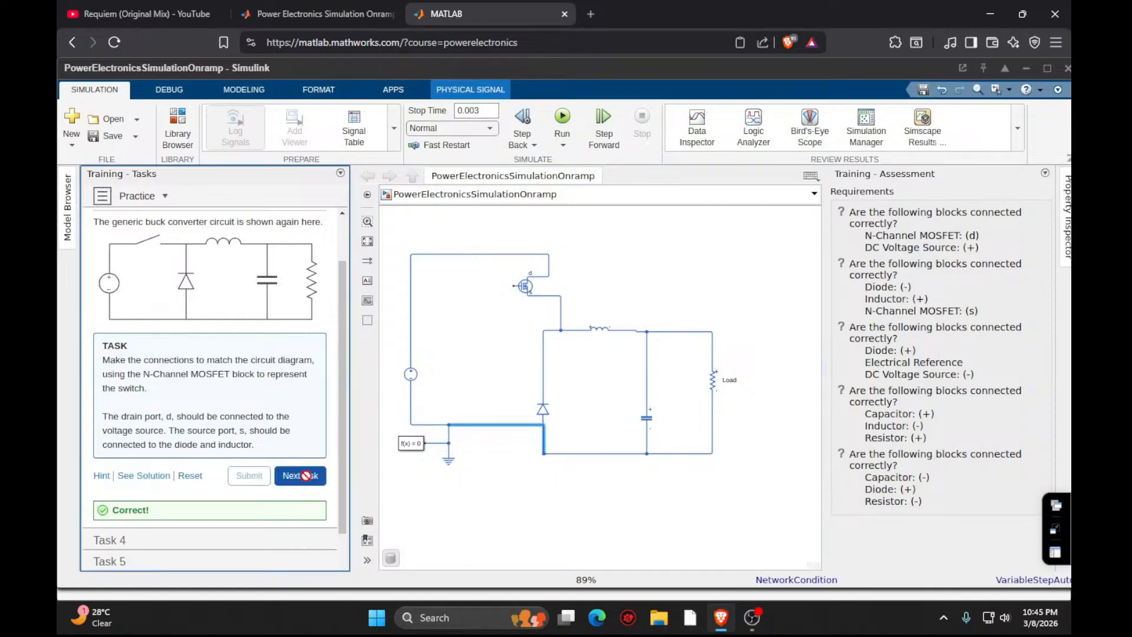
pyautogui.click(305, 476)
pyautogui.scroll(-5, 259, 420)
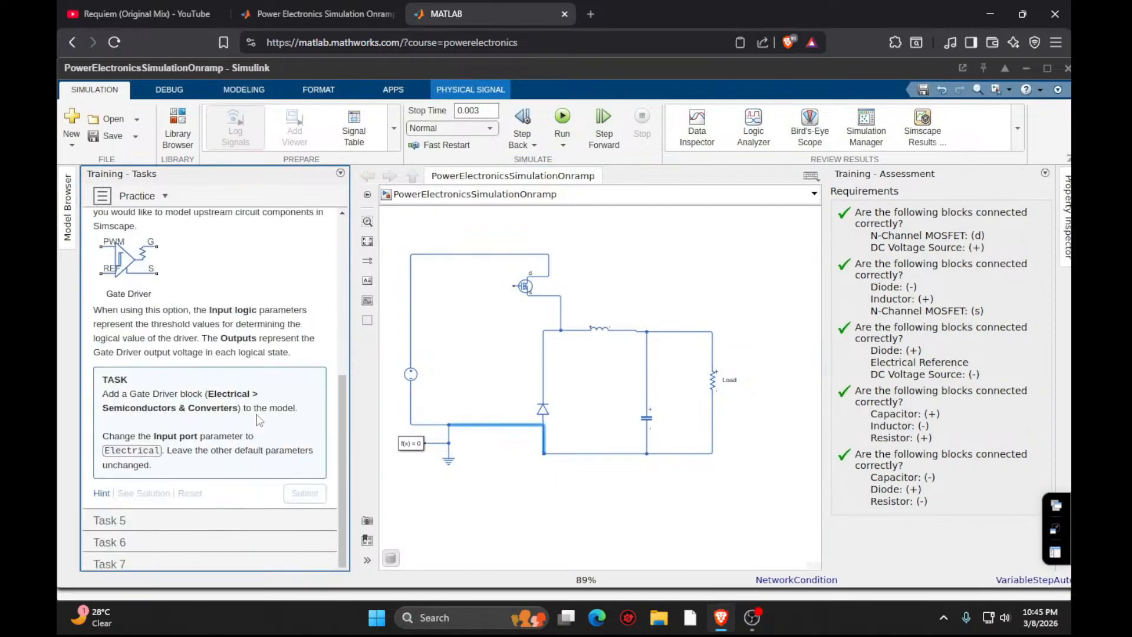
# Add a Gate Driver block and place it between the DC voltage source and the N-Channel MOSFET.
pyautogui.doubleClick(581, 508)
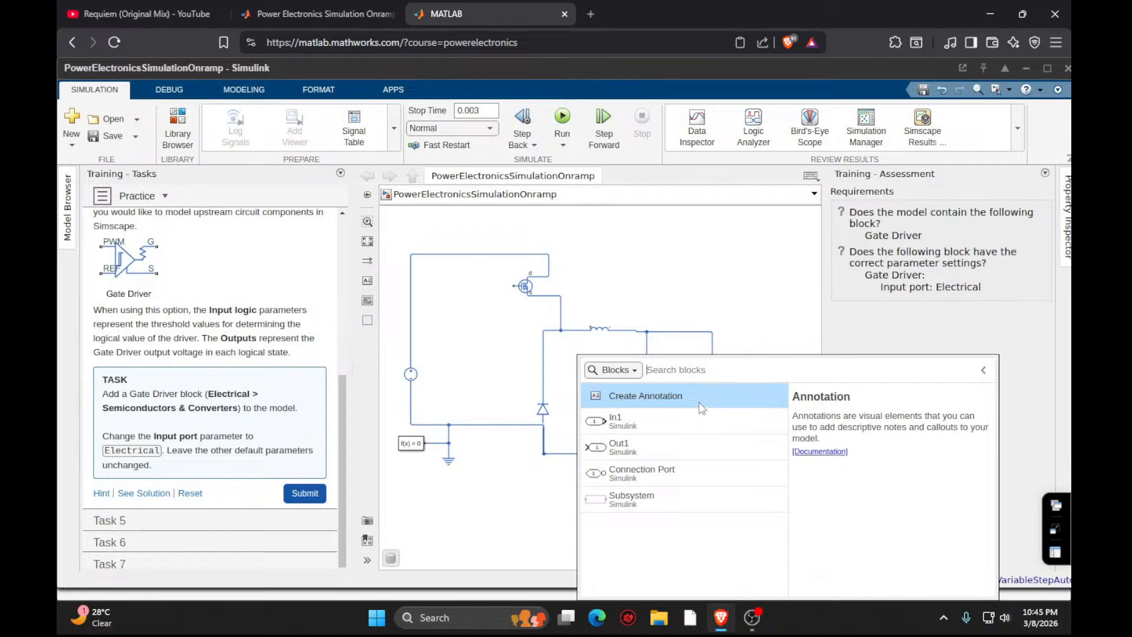
pyautogui.write('gate')
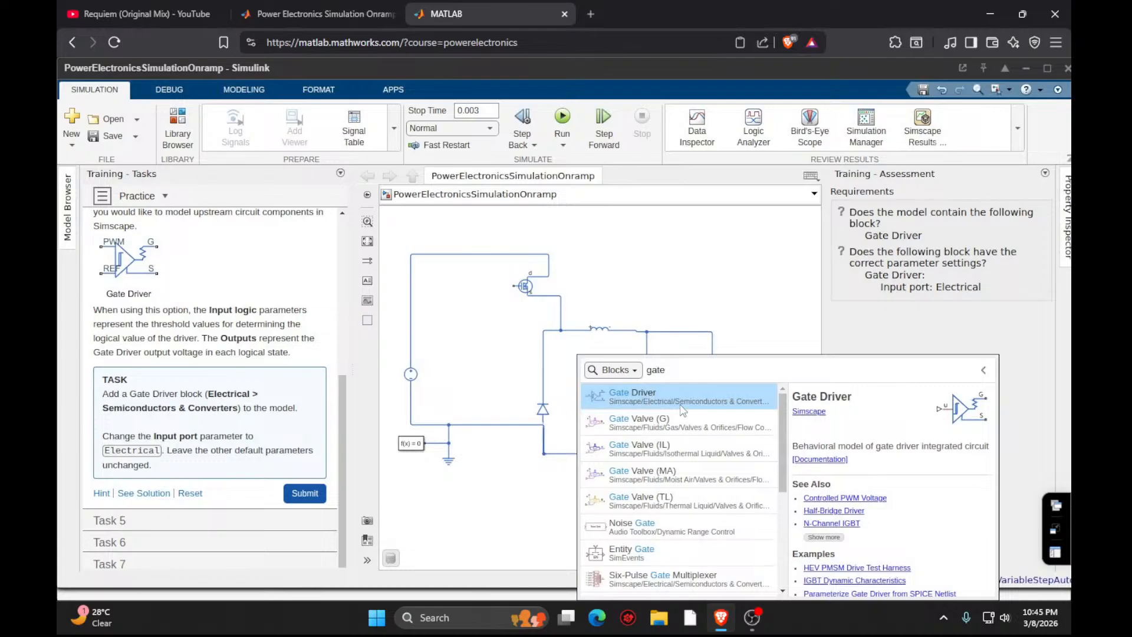
pyautogui.click(668, 393)
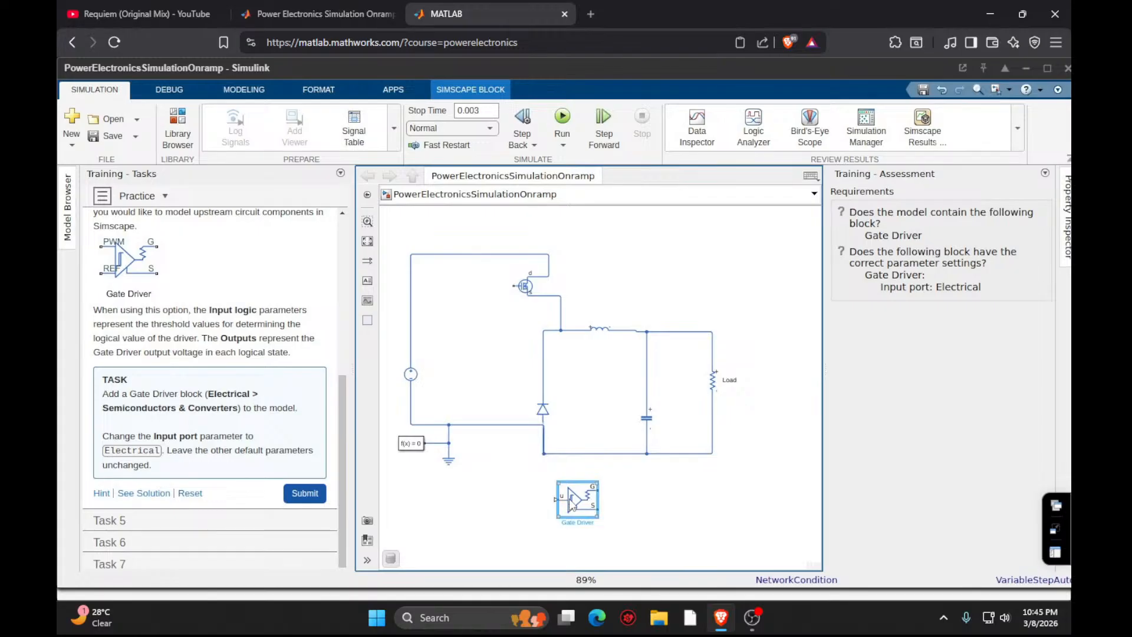
pyautogui.moveTo(580, 485); pyautogui.dragTo(453, 308)
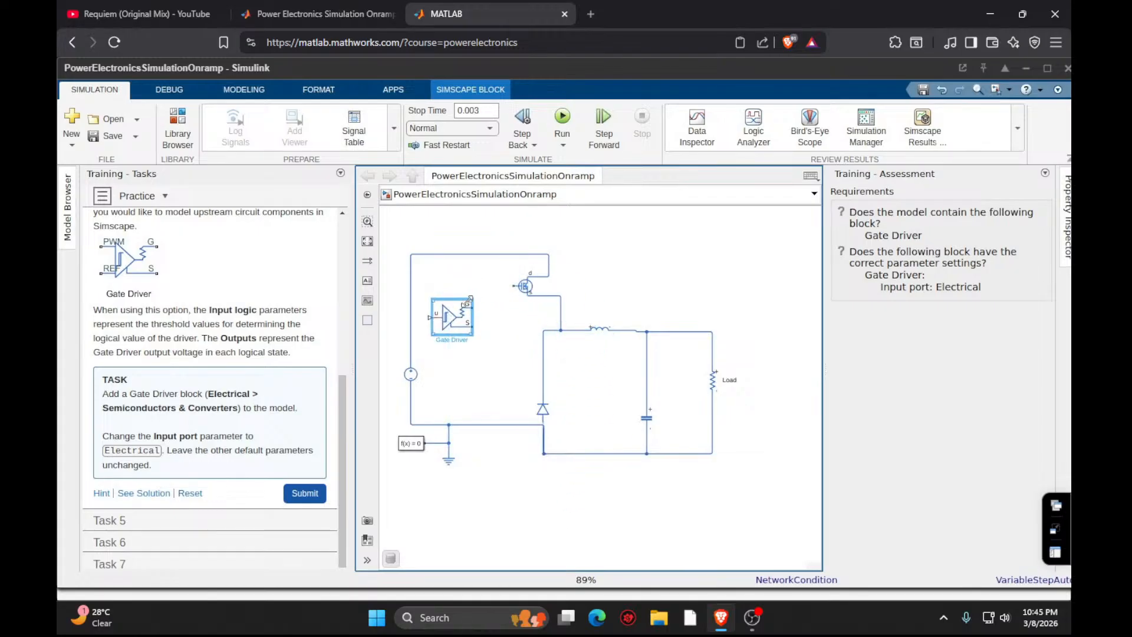
# Set the Gate Driver's input port to Electrical and submit the task.
pyautogui.doubleClick(448, 317)
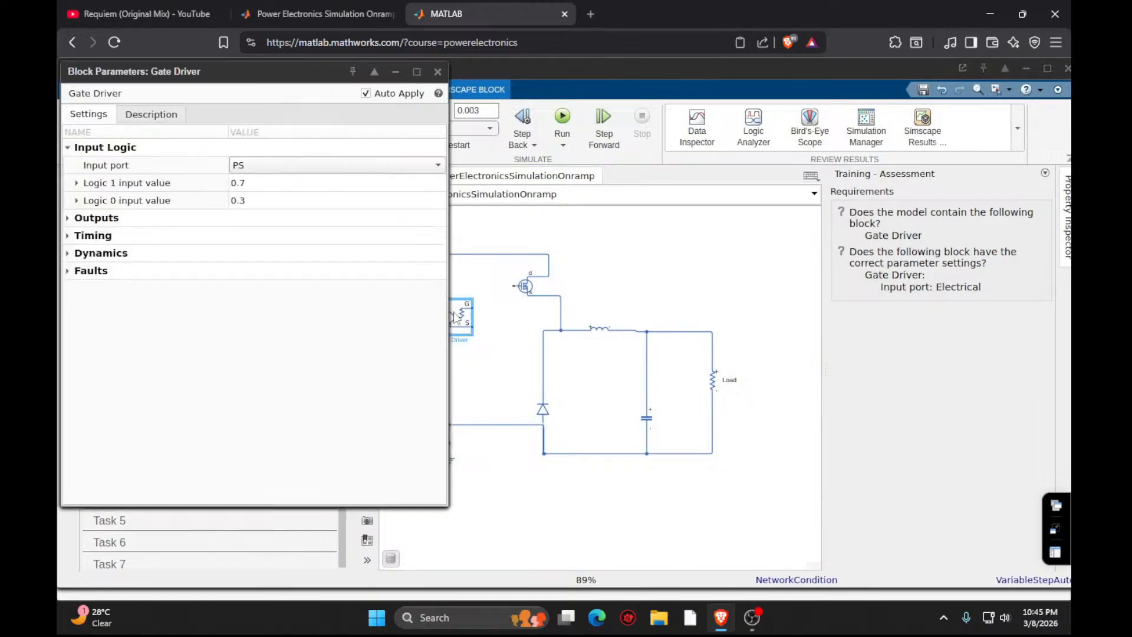
pyautogui.click(310, 174)
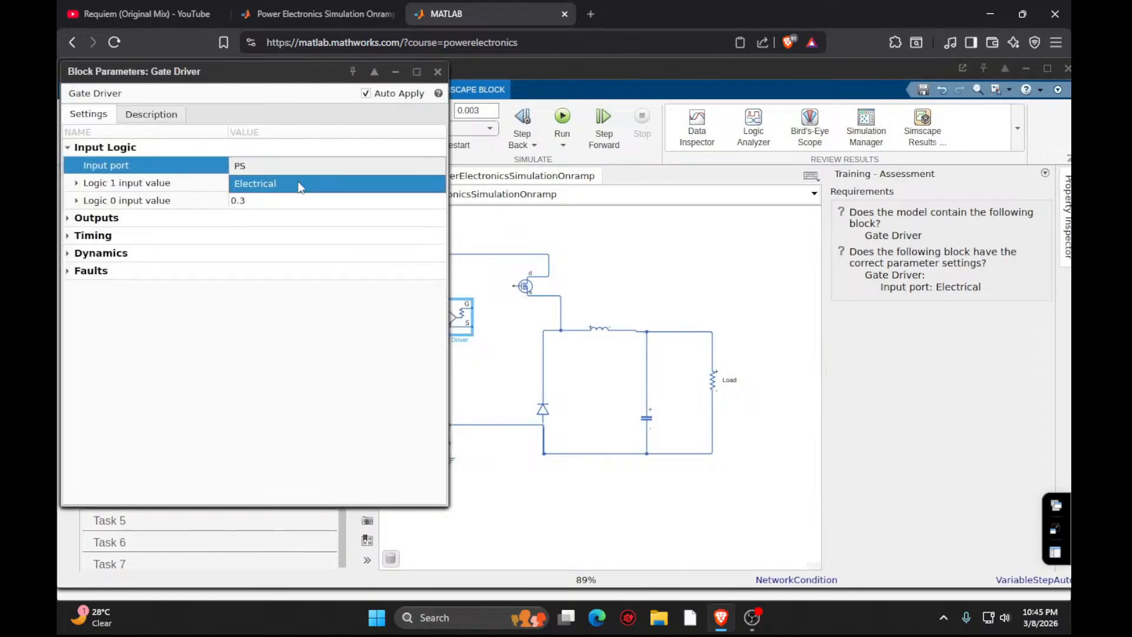
pyautogui.click(304, 184)
pyautogui.click(438, 72)
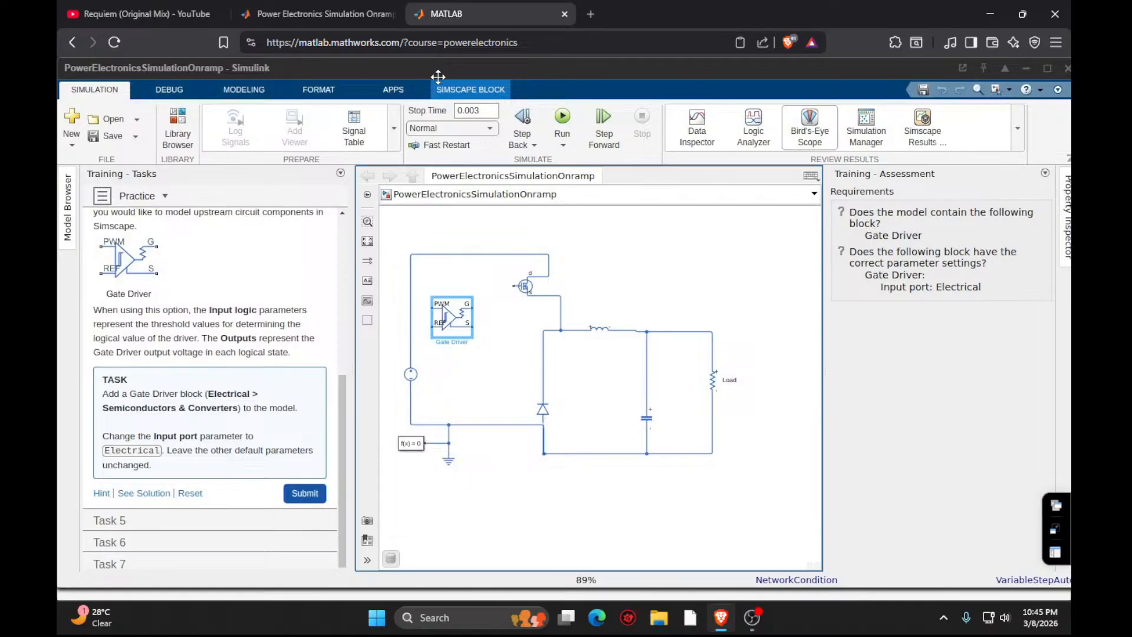
pyautogui.click(305, 493)
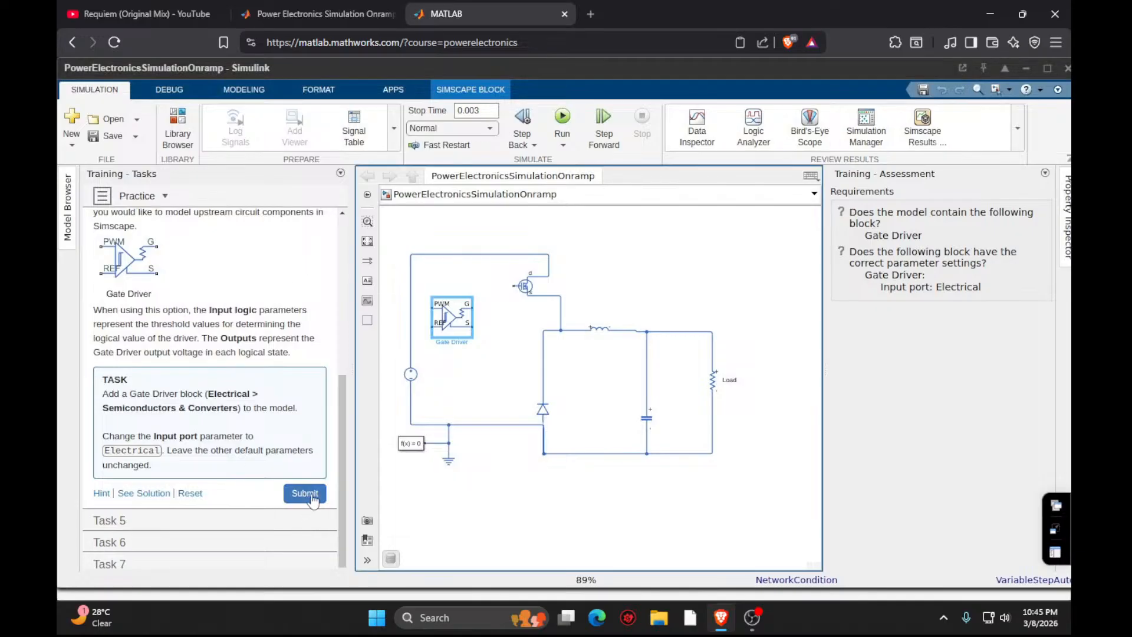
pyautogui.click(301, 495)
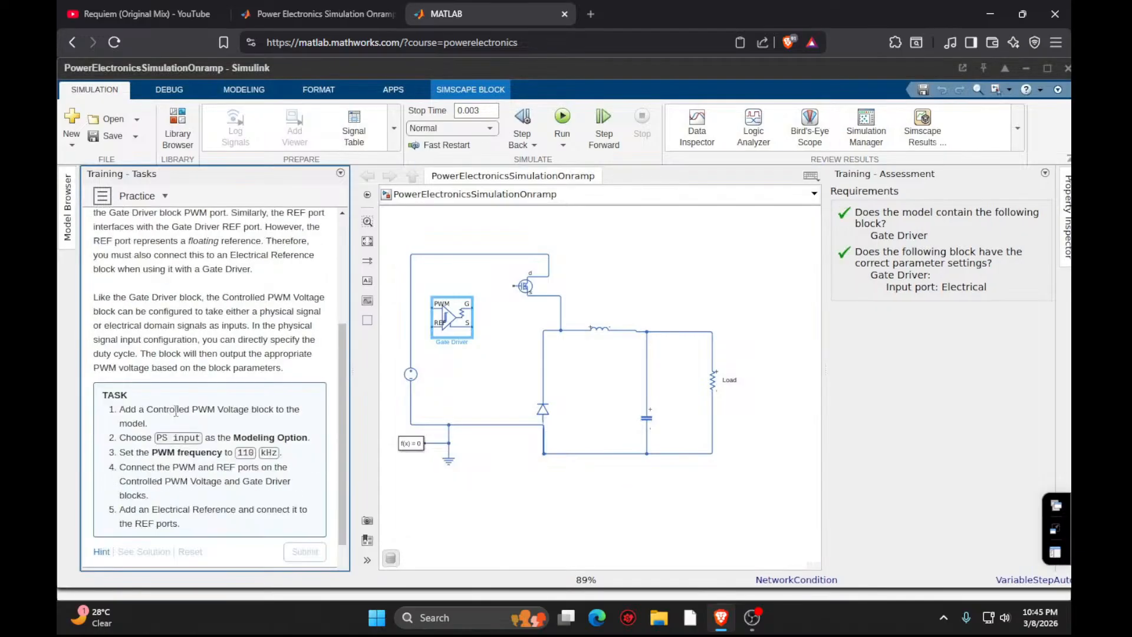
# Add a Controlled PWM Voltage block in the empty area below the circuit.
pyautogui.doubleClick(506, 501)
pyautogui.write('contr')
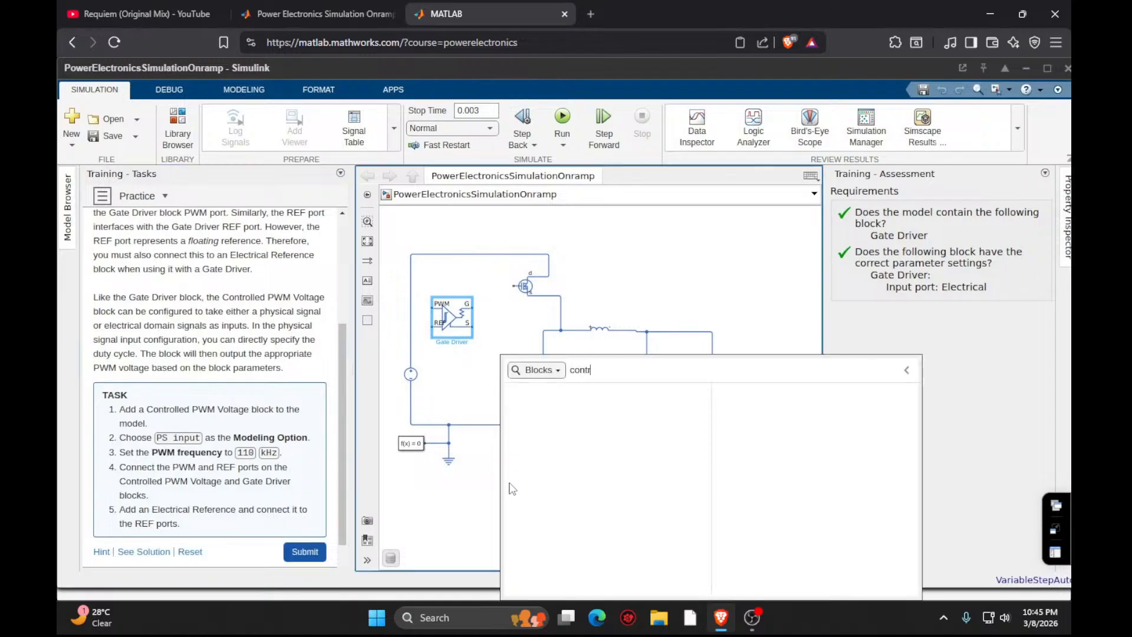
pyautogui.write('o')
pyautogui.press('BackSpace')
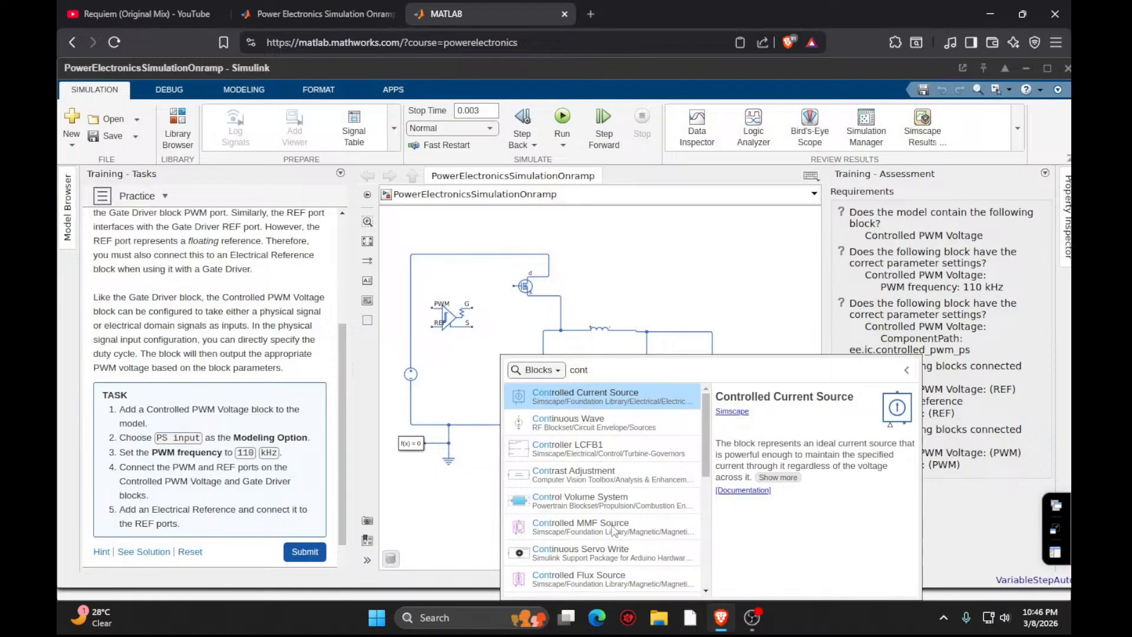
pyautogui.write('rolled')
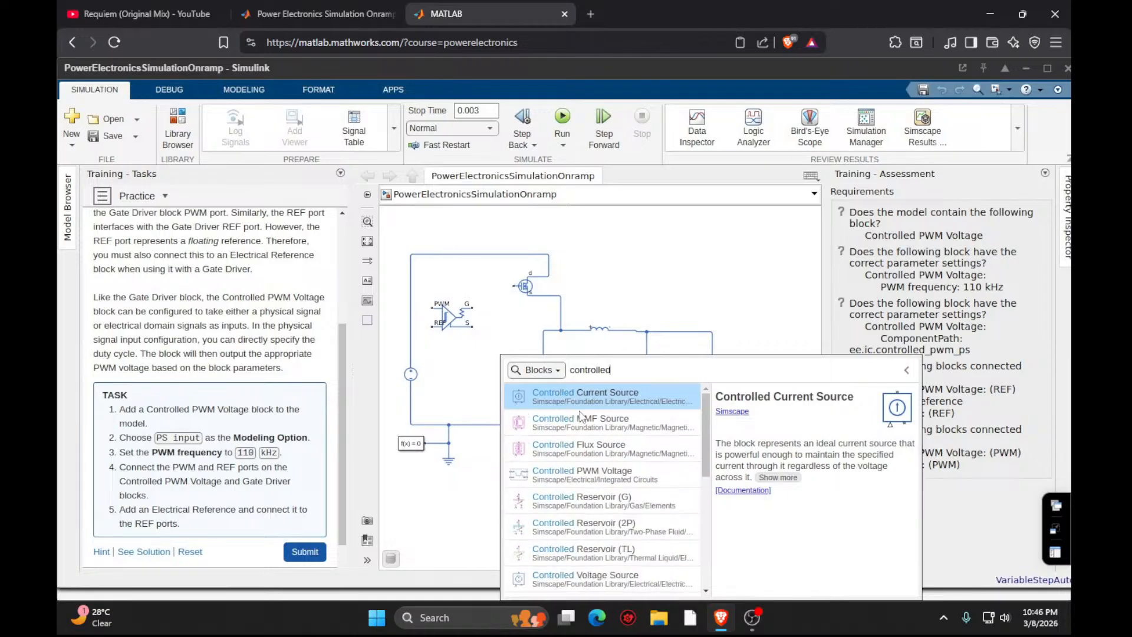
pyautogui.write(' pwm')
pyautogui.click(596, 398)
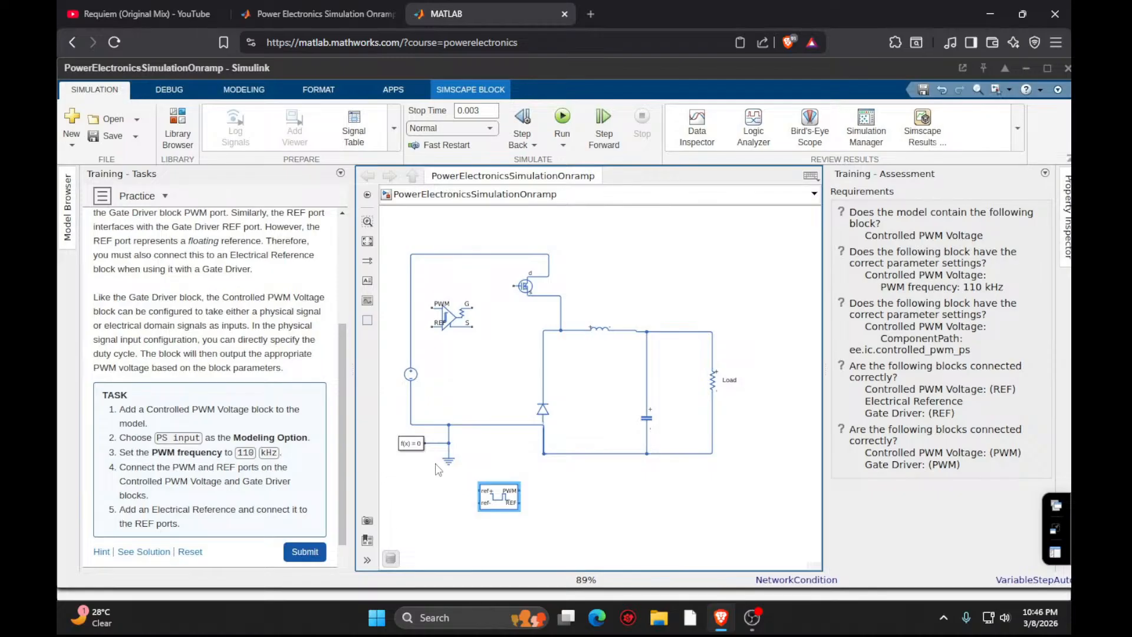
# Configure the Controlled PWM Voltage block with the PS input modeling option and a PWM frequency of 110 kHz.
pyautogui.doubleClick(502, 506)
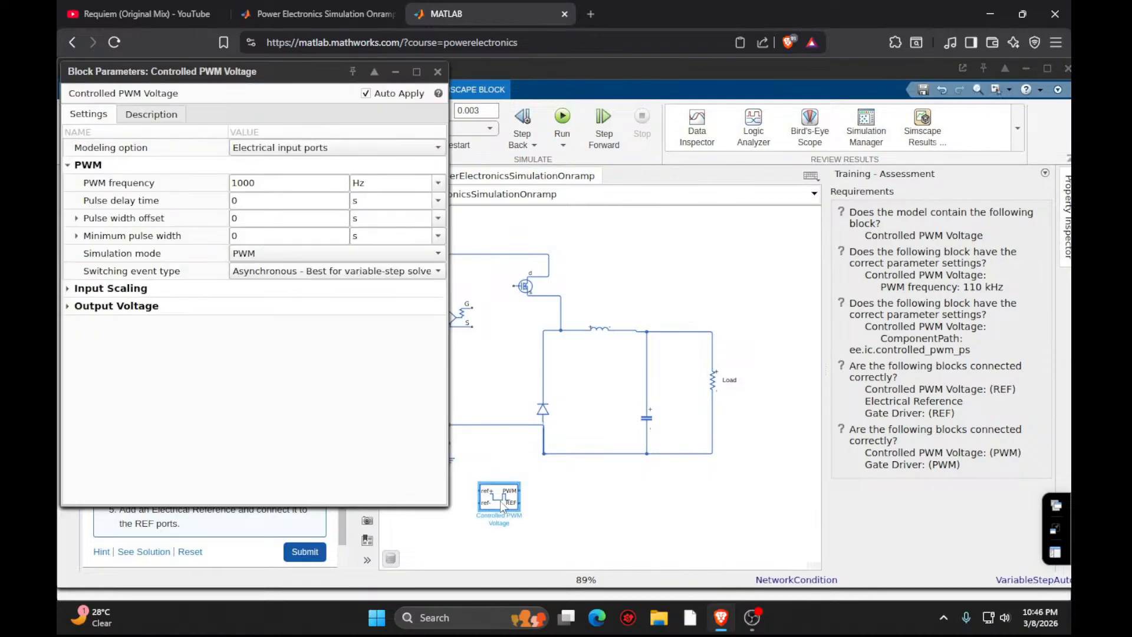
pyautogui.click(380, 154)
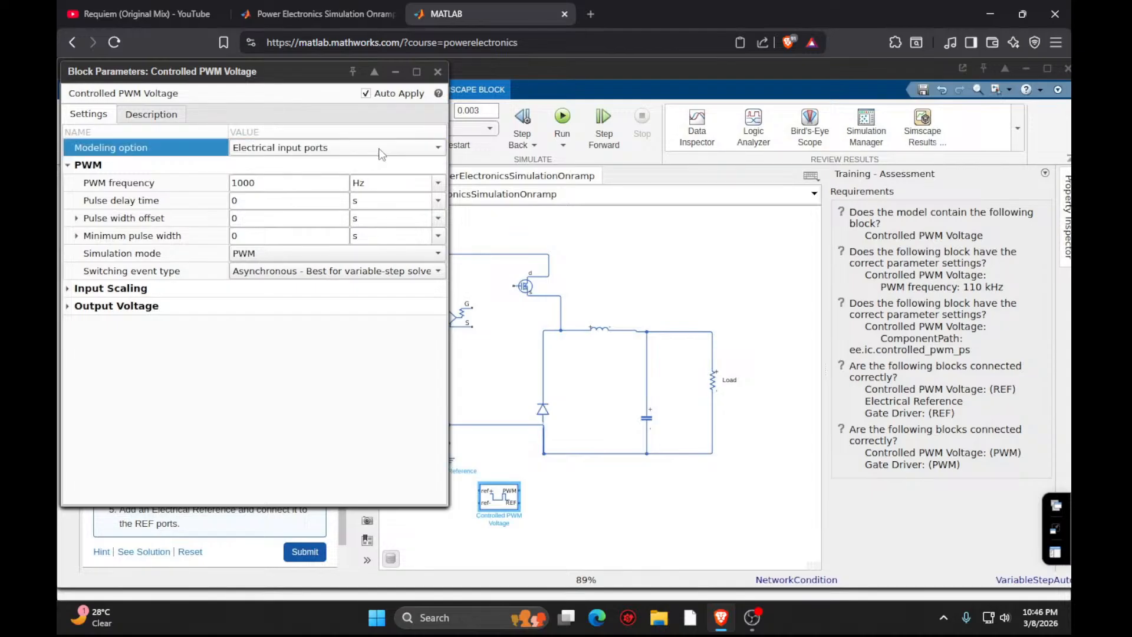
pyautogui.click(394, 167)
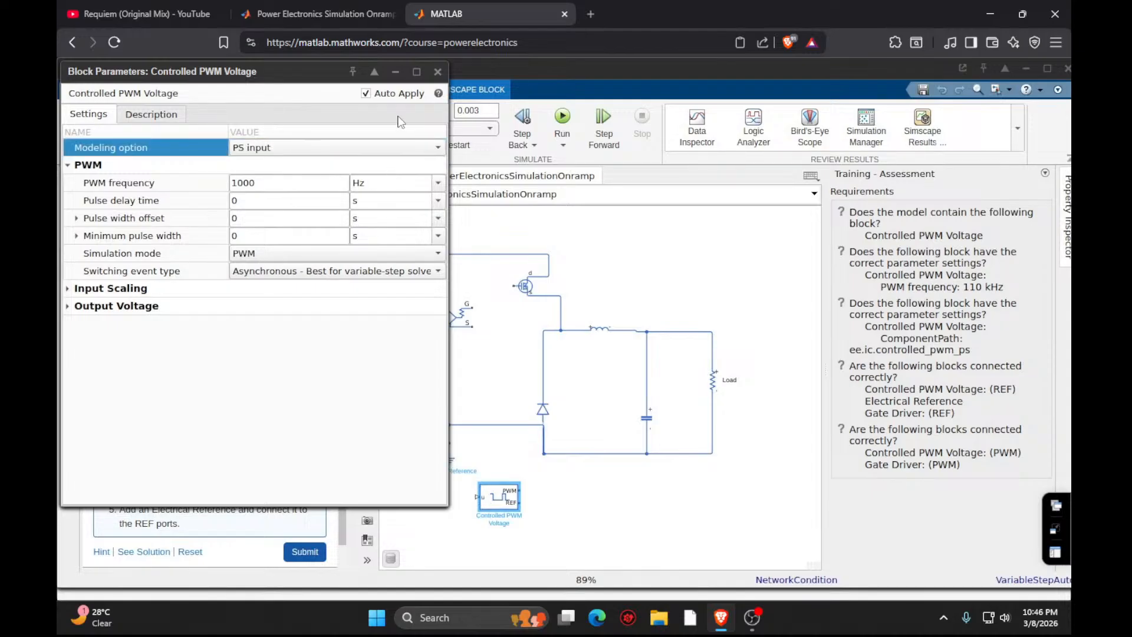
pyautogui.moveTo(230, 74); pyautogui.dragTo(606, 141)
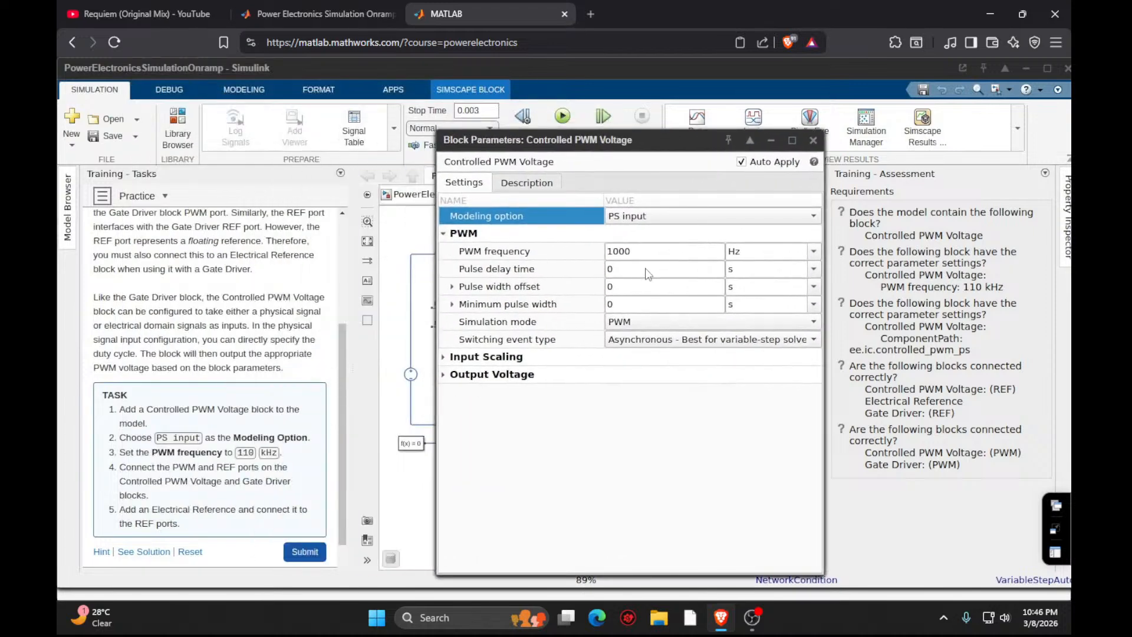
pyautogui.doubleClick(656, 252)
pyautogui.press('BackSpace')
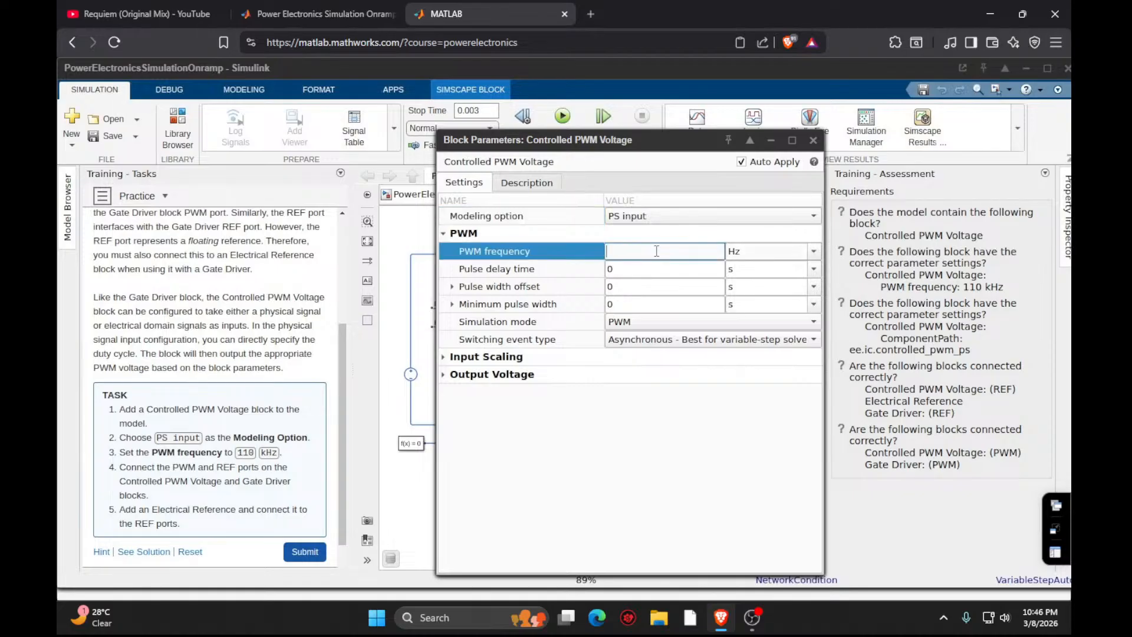
pyautogui.click(815, 251)
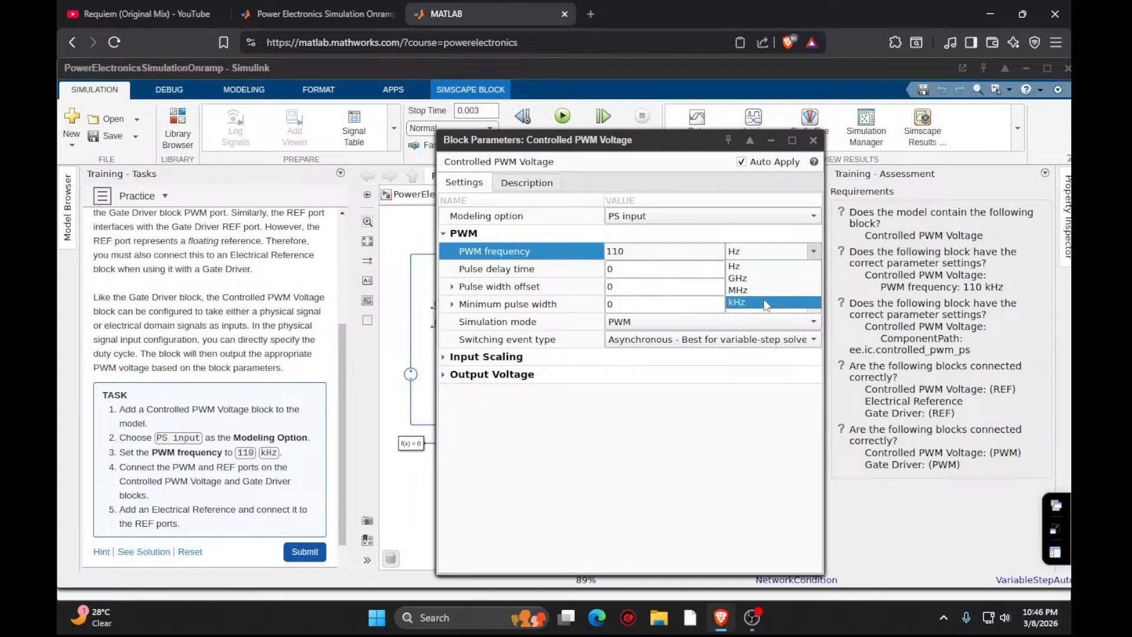
pyautogui.click(763, 299)
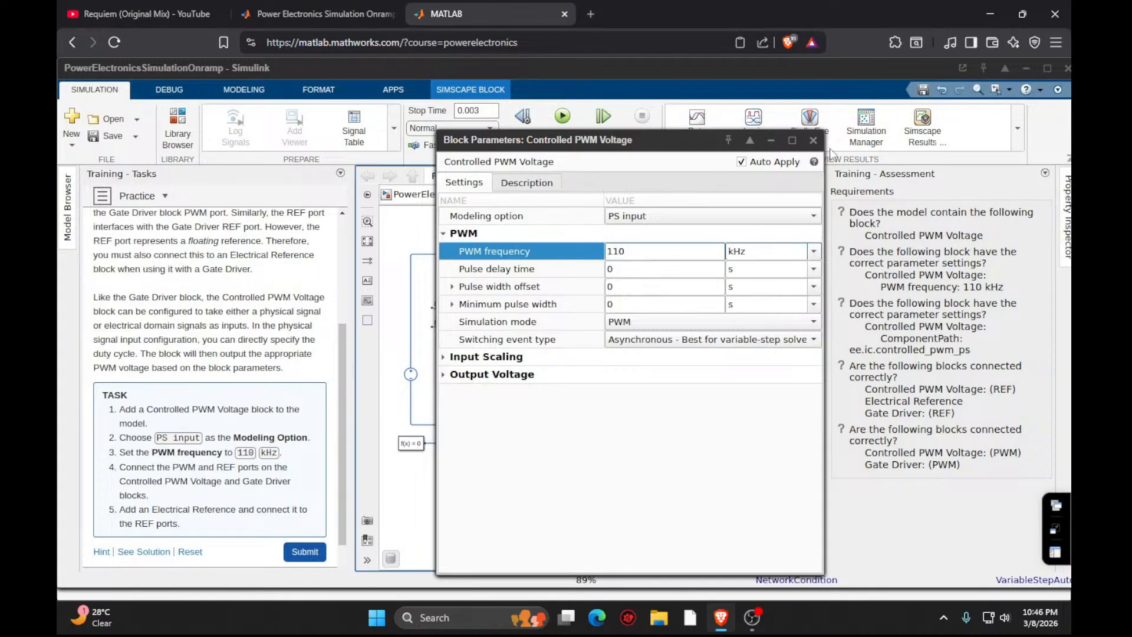
pyautogui.click(813, 142)
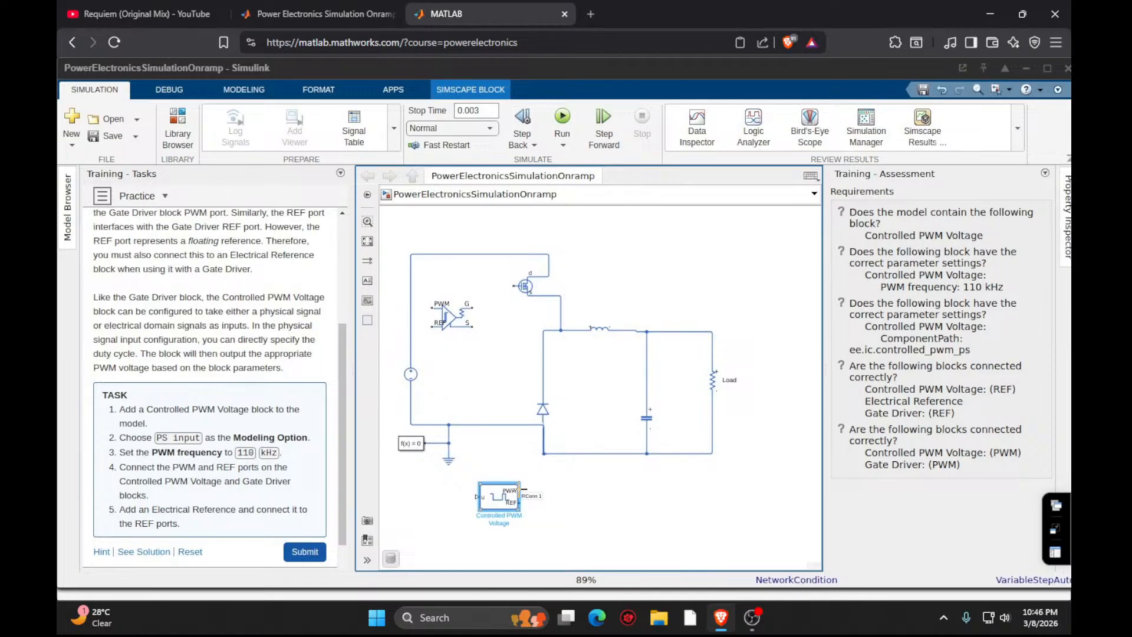
pyautogui.moveTo(523, 489); pyautogui.dragTo(441, 323)
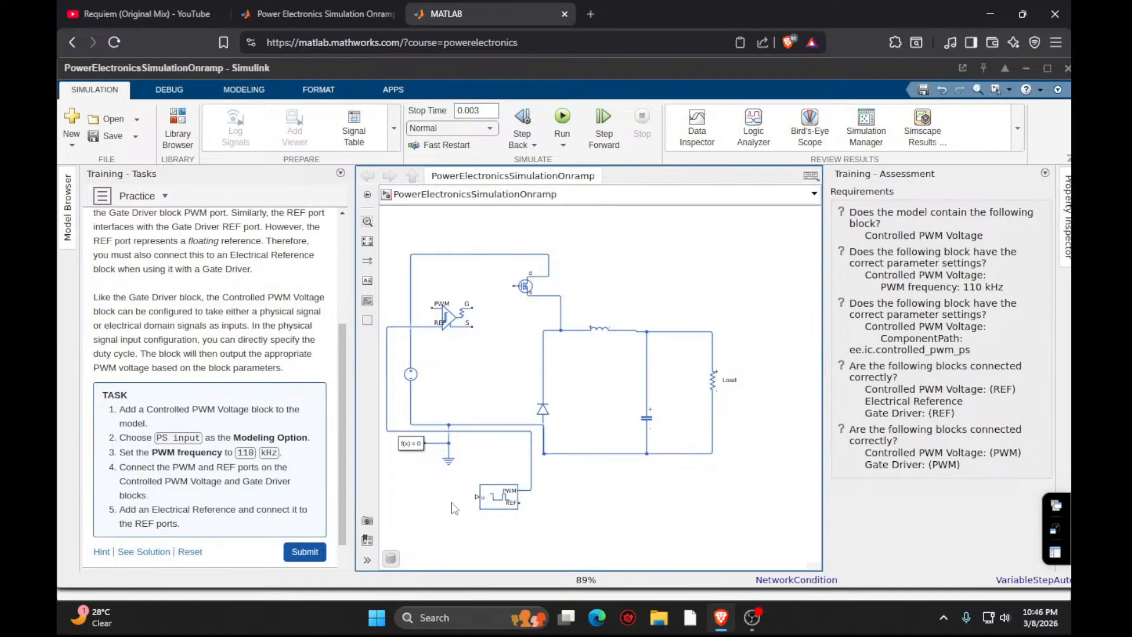
pyautogui.click(387, 361)
pyautogui.press('Delete')
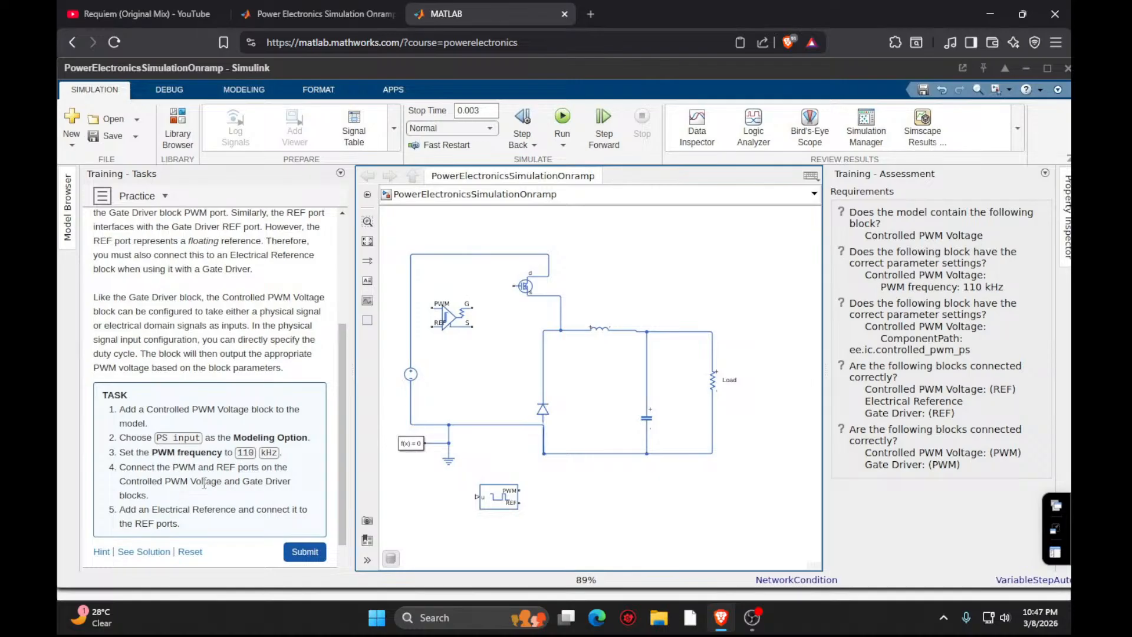
# Connect the Controlled PWM Voltage block's PWM and REF ports to the matching PWM and REF ports of the Gate Driver.
pyautogui.click(521, 498)
pyautogui.click(453, 317)
pyautogui.click(499, 500)
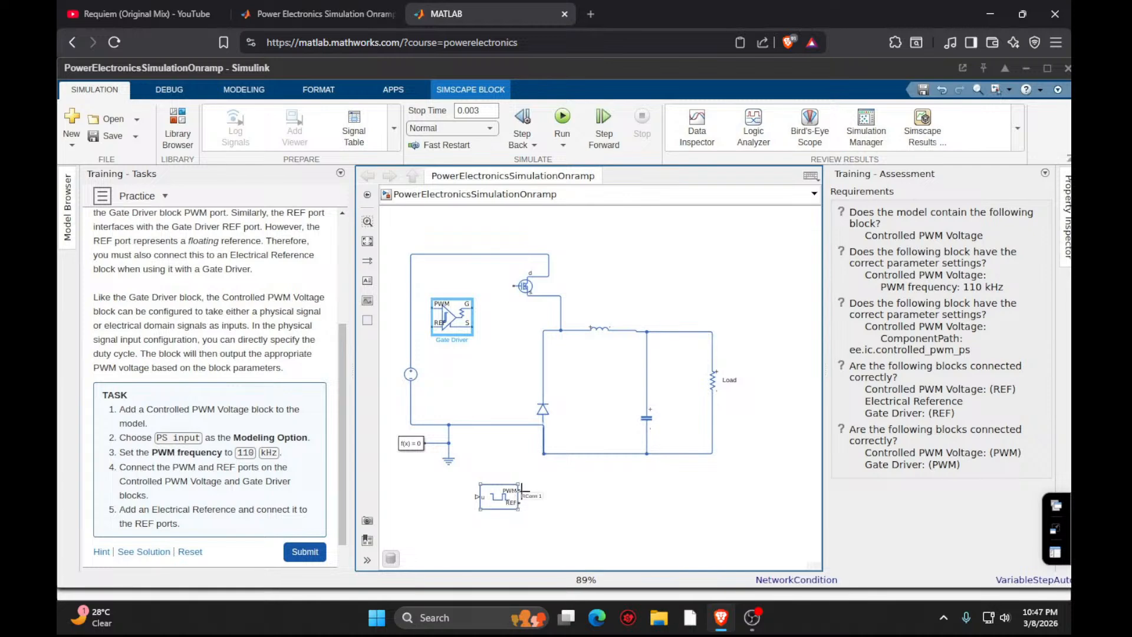
pyautogui.moveTo(519, 491); pyautogui.dragTo(429, 308)
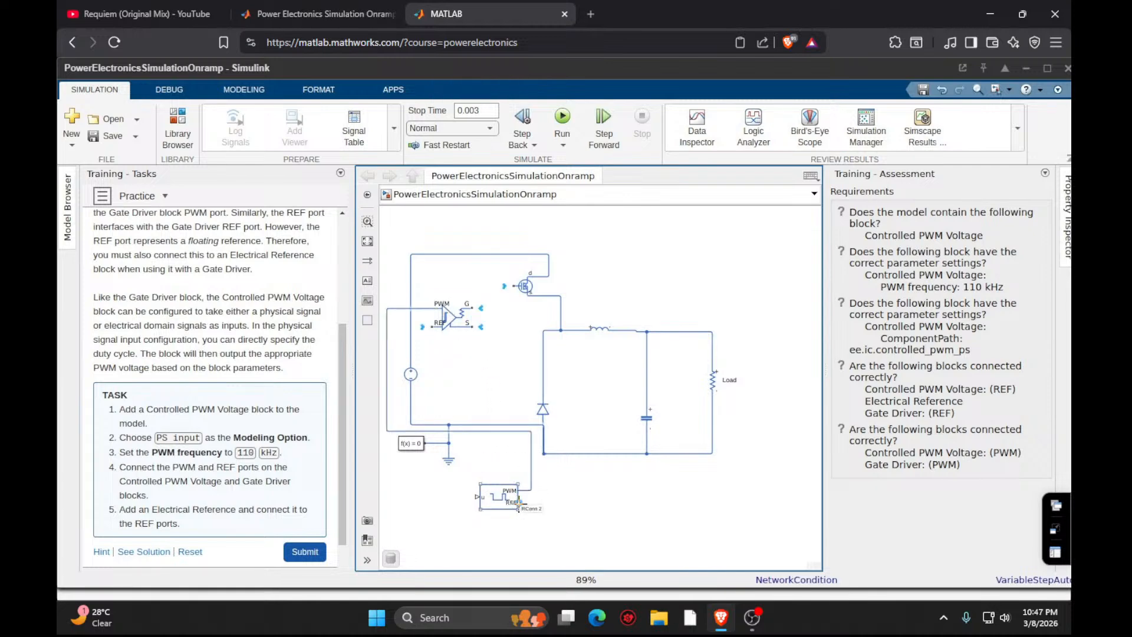
pyautogui.moveTo(519, 503); pyautogui.dragTo(437, 323)
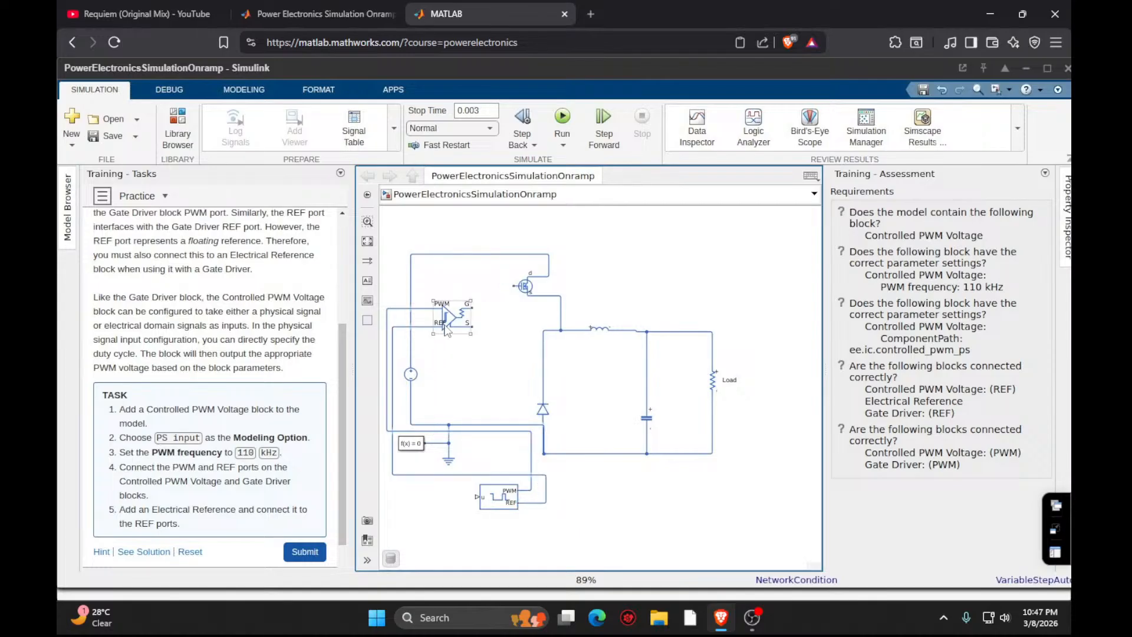
pyautogui.click(447, 329)
pyautogui.hotkey('ctrl', 'i')
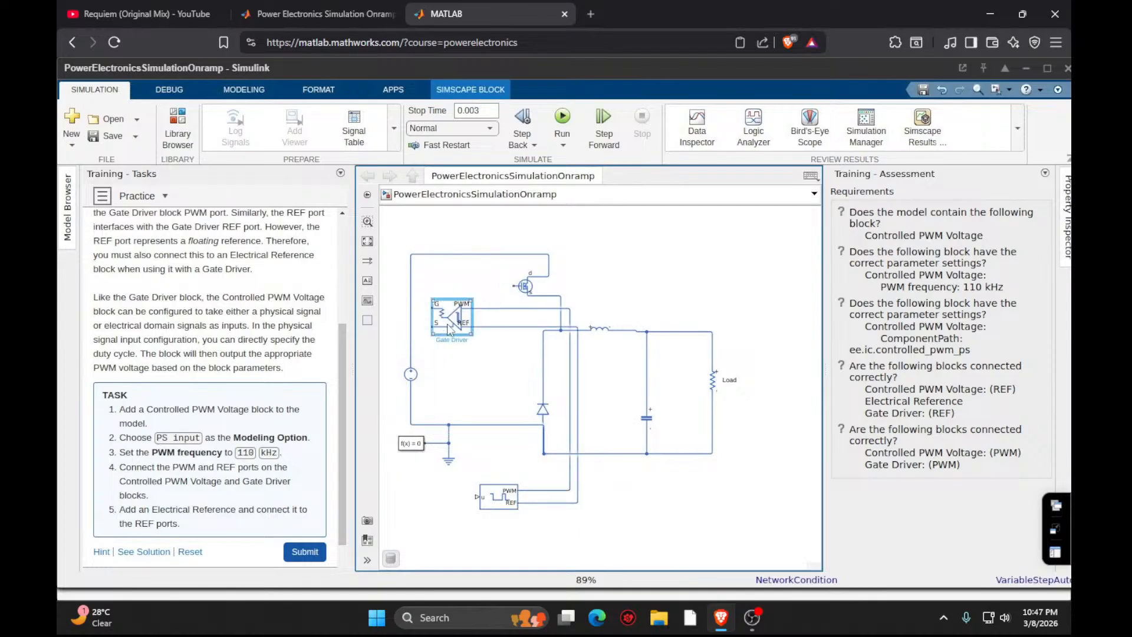
pyautogui.hotkey('ctrl', 'i')
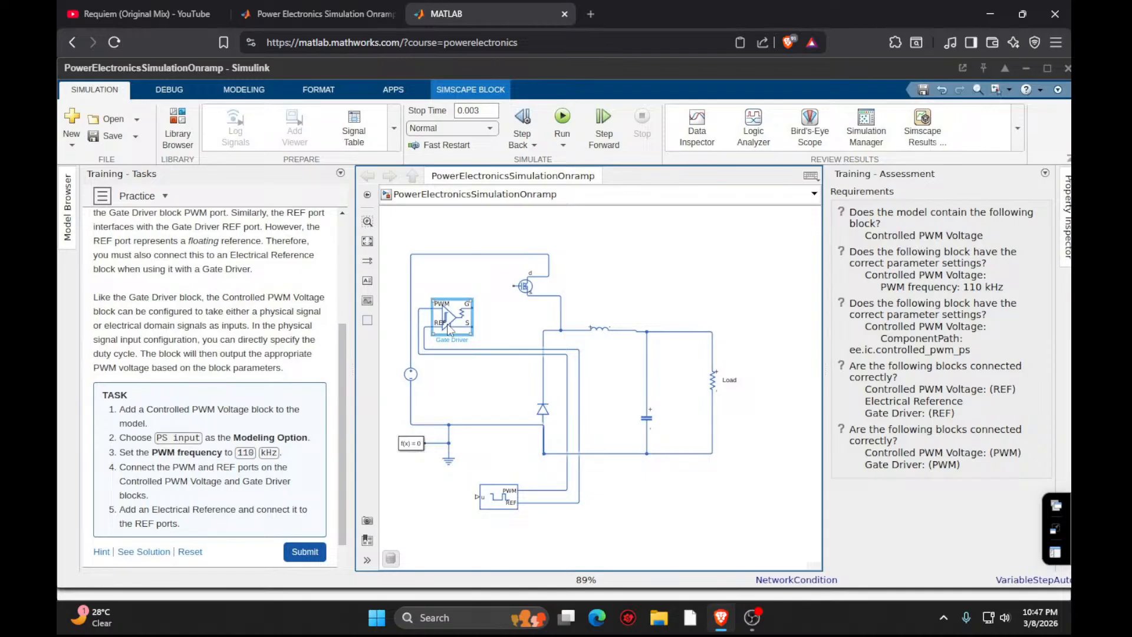
pyautogui.hotkey('ctrl', 't')
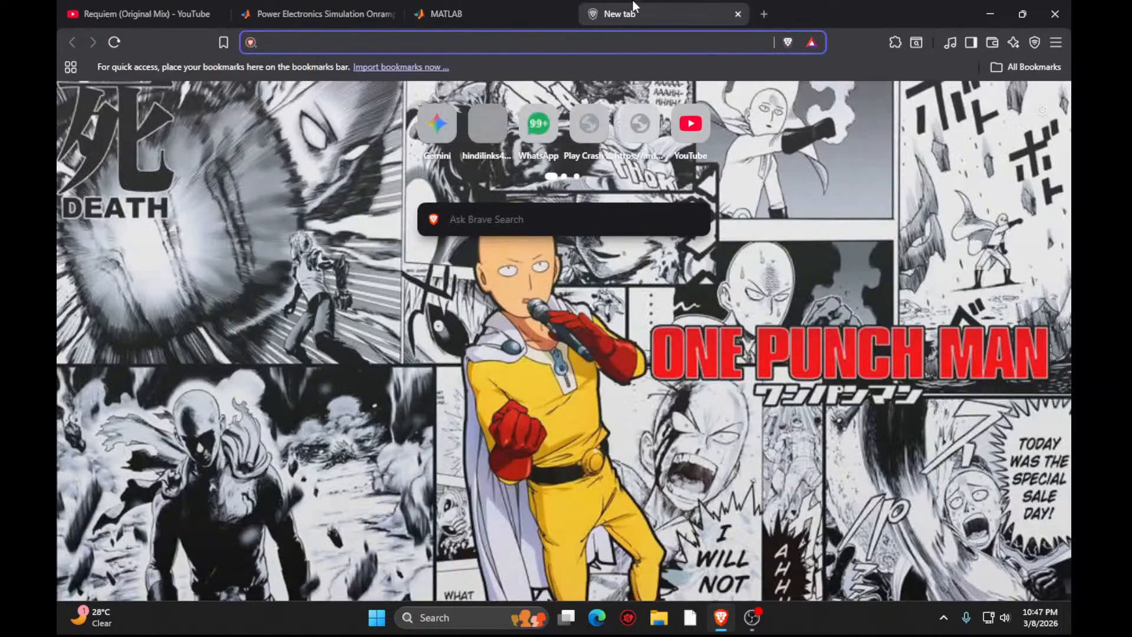
pyautogui.click(738, 13)
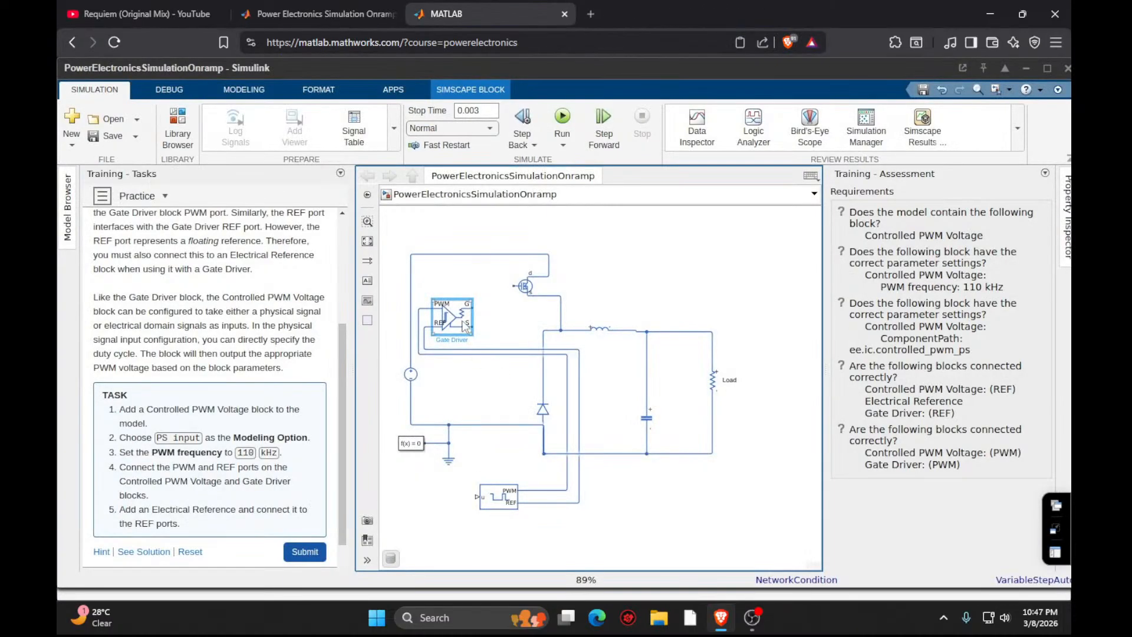
# Rotate the Gate Driver so its G and S ports face up and its PWM and REF ports face down.
pyautogui.hotkey('ctrl', 'r')
pyautogui.hotkey('ctrl', 'r')
pyautogui.hotkey('ctrl', 'r')
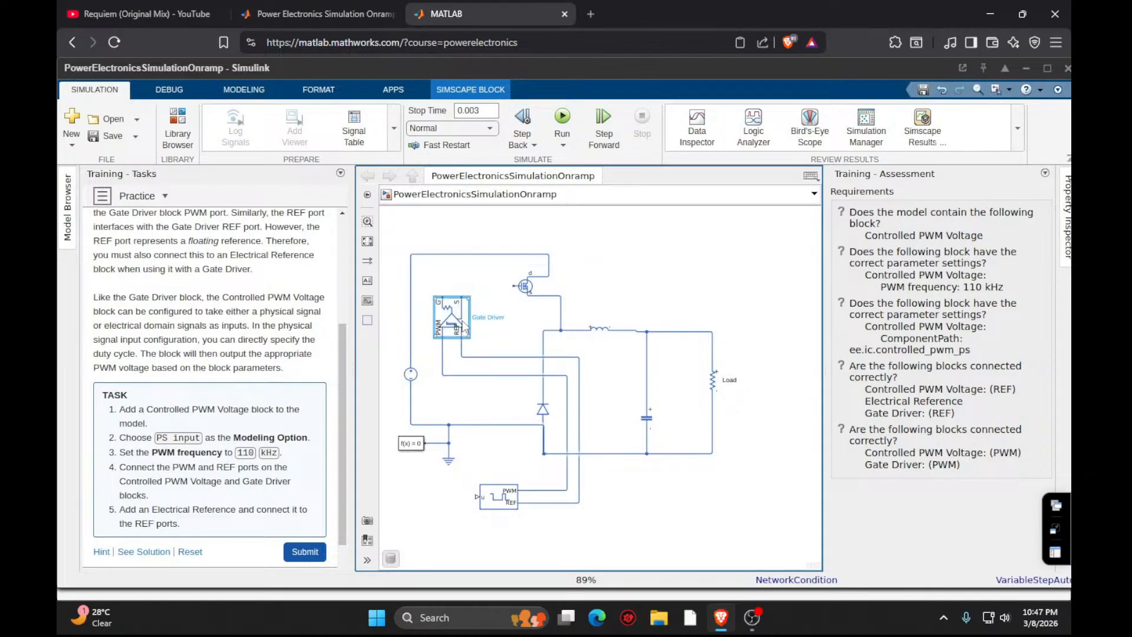
# Rotate the Controlled PWM Voltage block so its output ports face up, and move it directly beneath the Gate Driver.
pyautogui.click(498, 497)
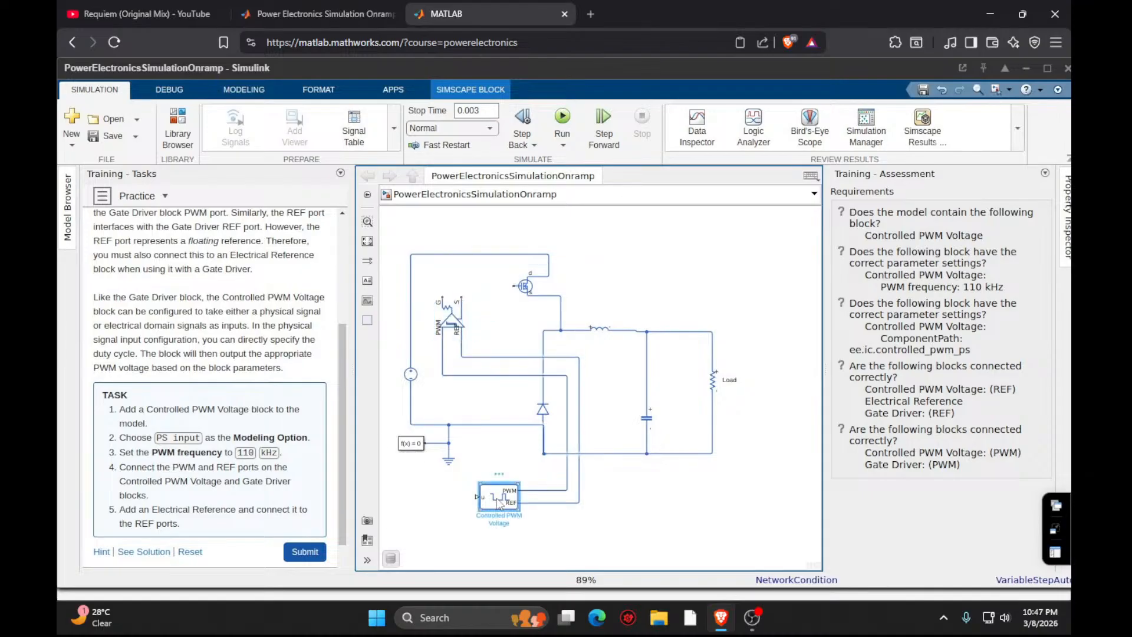
pyautogui.hotkey('ctrl', 'r')
pyautogui.hotkey('ctrl', 'r')
pyautogui.hotkey('ctrl', 'r')
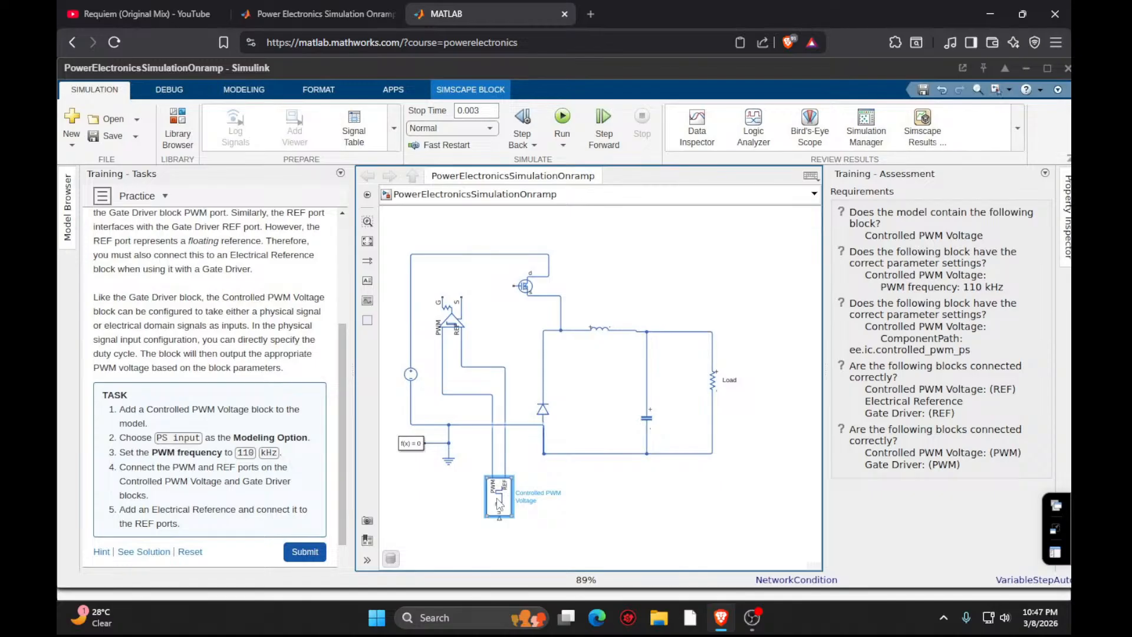
pyautogui.moveTo(498, 504); pyautogui.dragTo(454, 382)
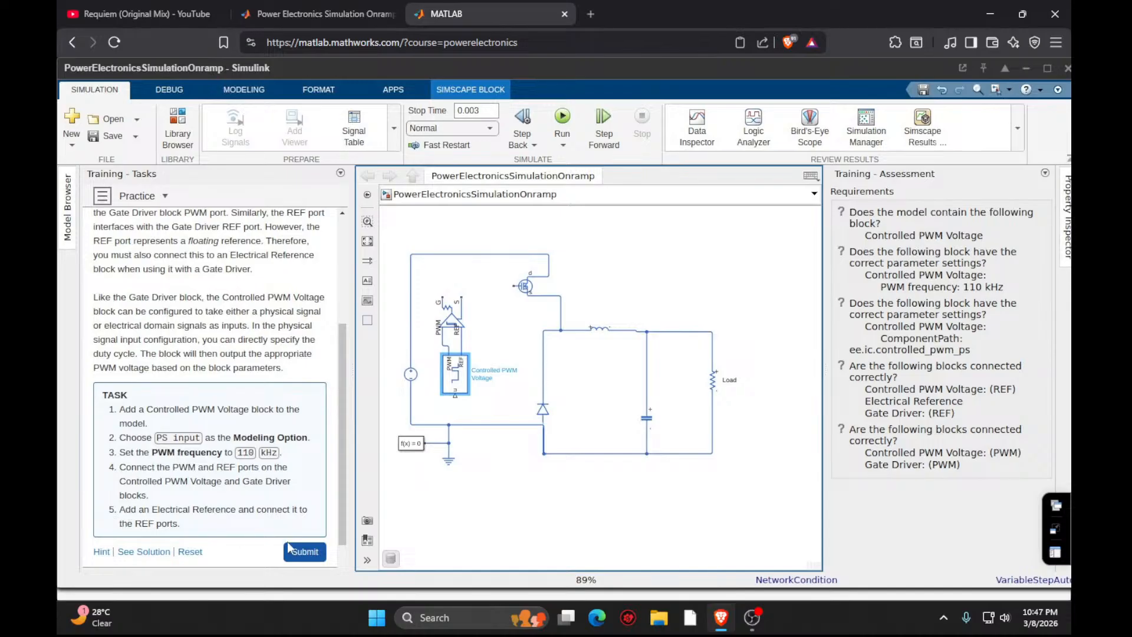
# Add an Electrical Reference block and connect it to the REF line between the Controlled PWM Voltage and the Gate Driver.
pyautogui.doubleClick(504, 527)
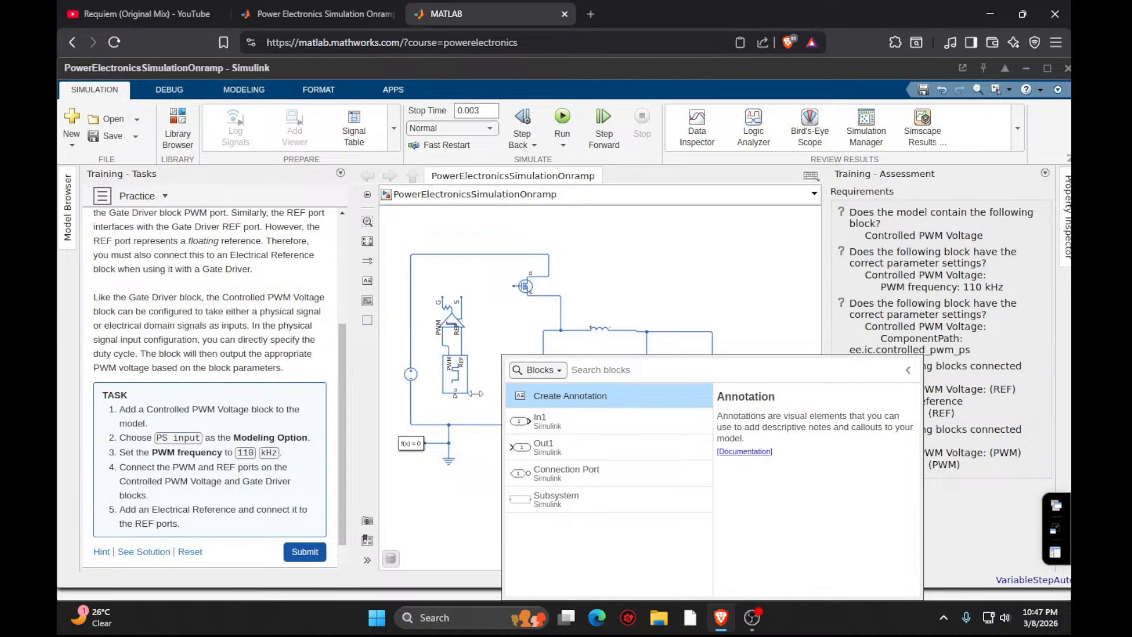
pyautogui.write('refer')
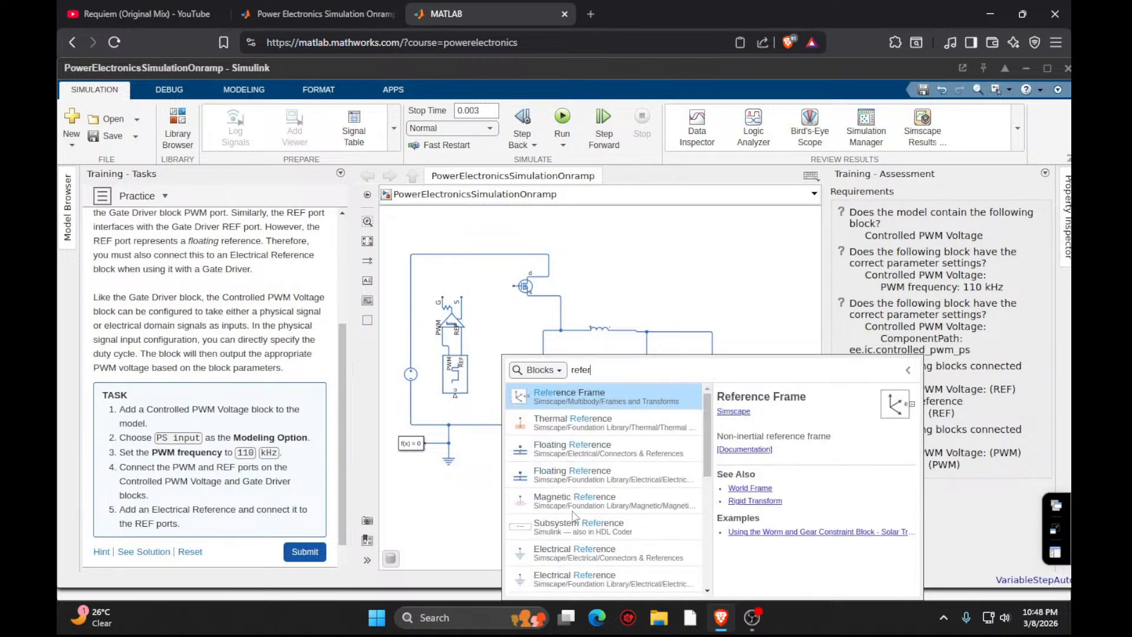
pyautogui.press('BackSpace')
pyautogui.press('BackSpace')
pyautogui.press('BackSpace')
pyautogui.press('BackSpace')
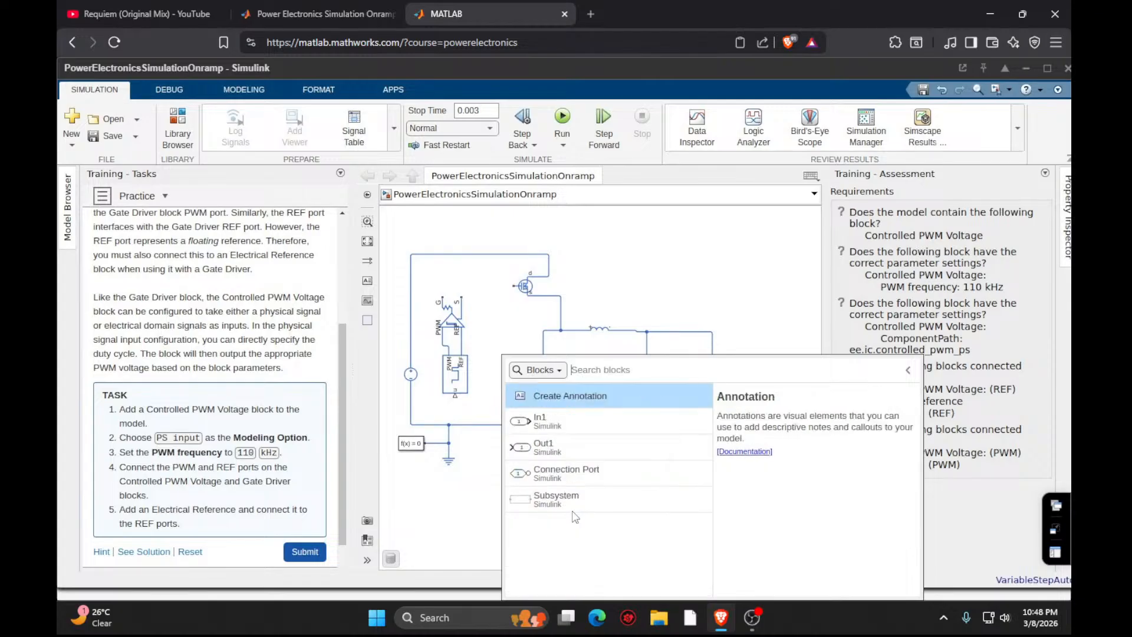
pyautogui.write('elect')
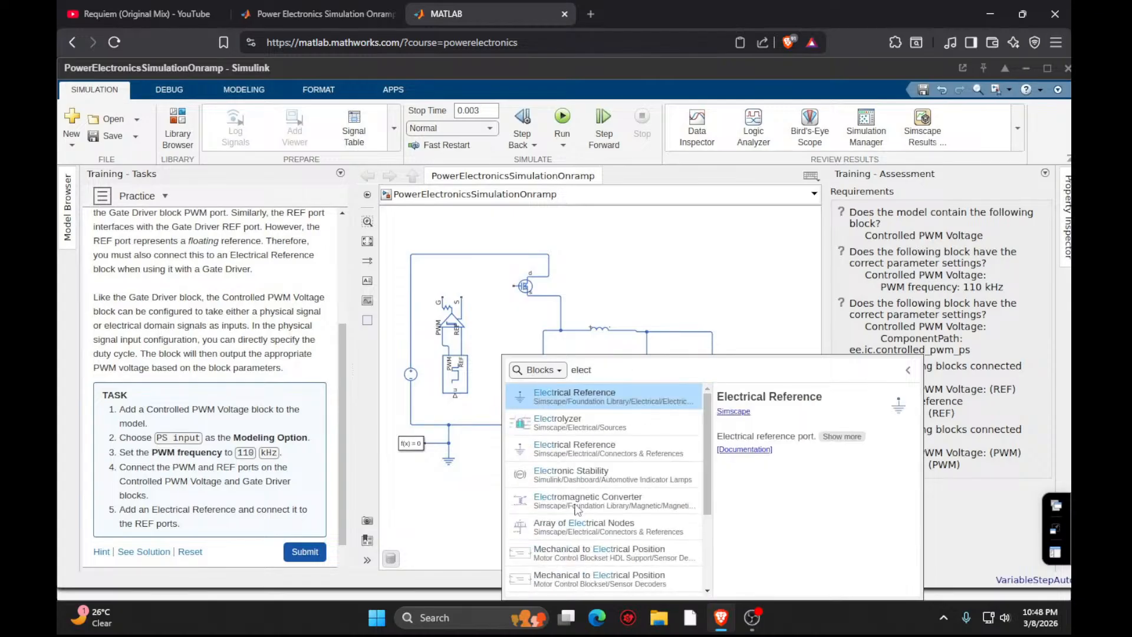
pyautogui.press('Return')
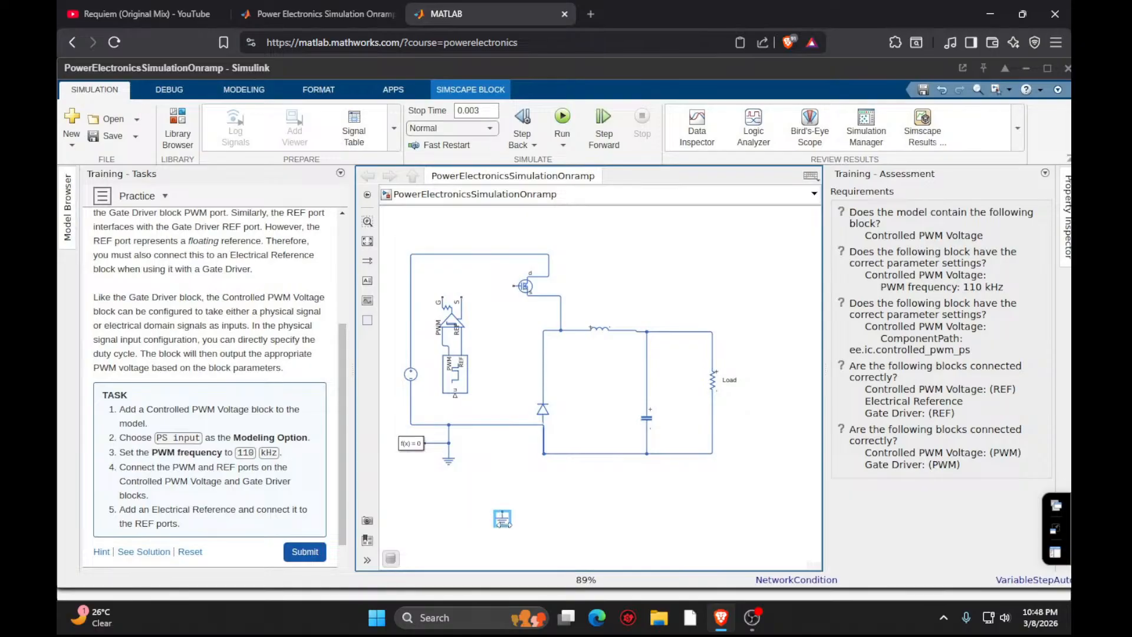
pyautogui.click(477, 471)
pyautogui.moveTo(502, 515); pyautogui.dragTo(462, 345)
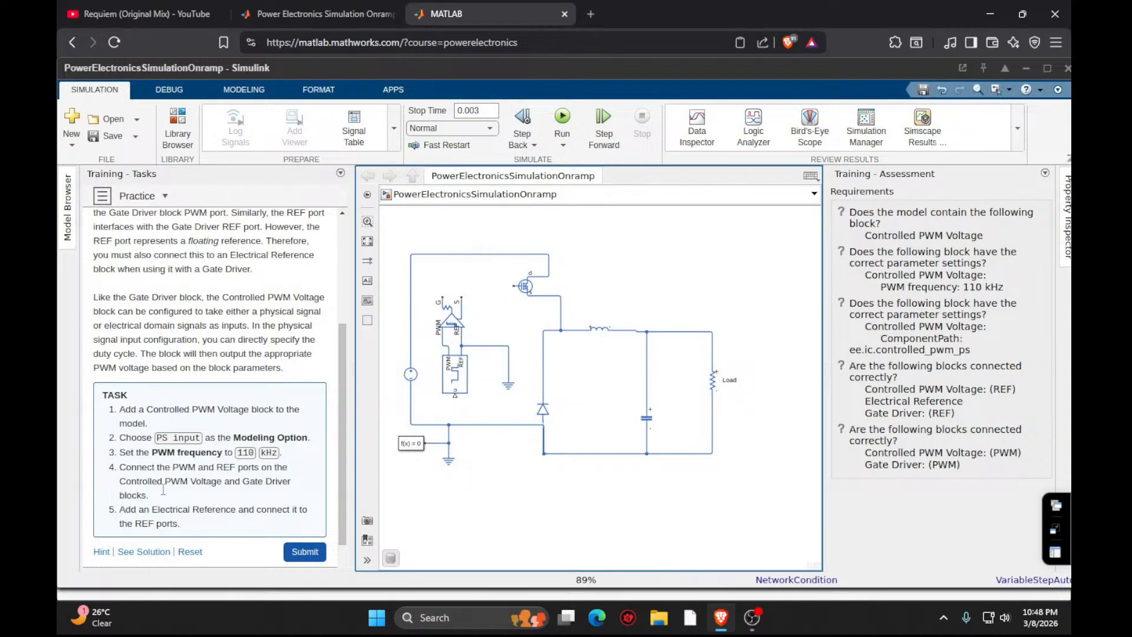
# Compare the model with the Task 5 solution, submit Task 5 and advance to Task 6.
pyautogui.click(152, 553)
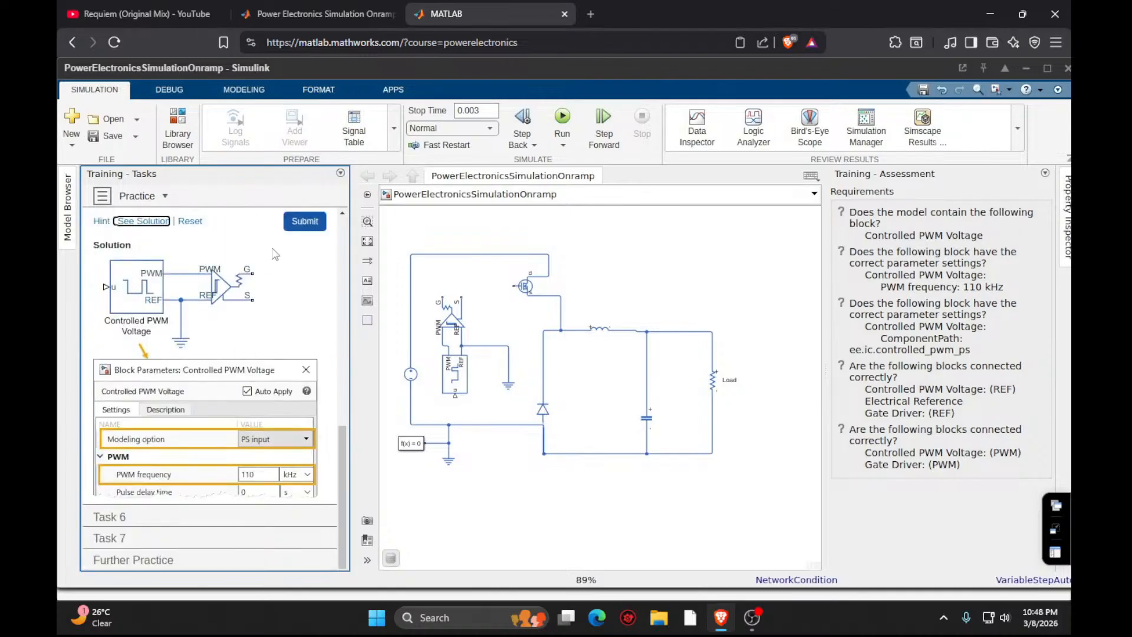
pyautogui.click(305, 222)
pyautogui.click(298, 462)
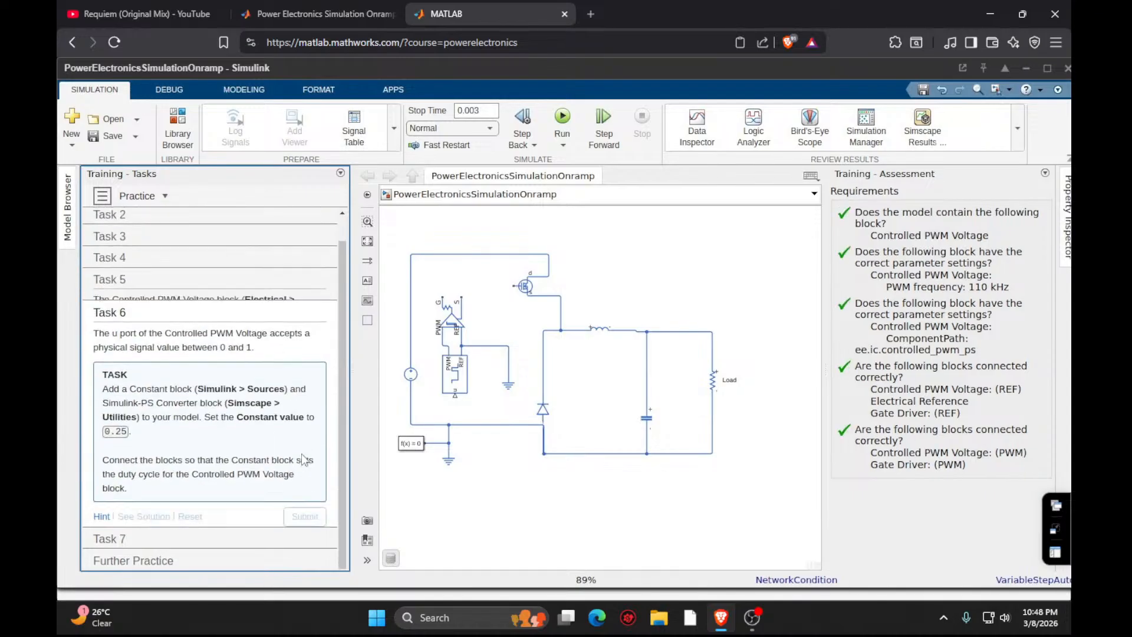
# Add a Constant block in the empty area below the circuit and set its value to 0.25.
pyautogui.doubleClick(541, 516)
pyautogui.write('const')
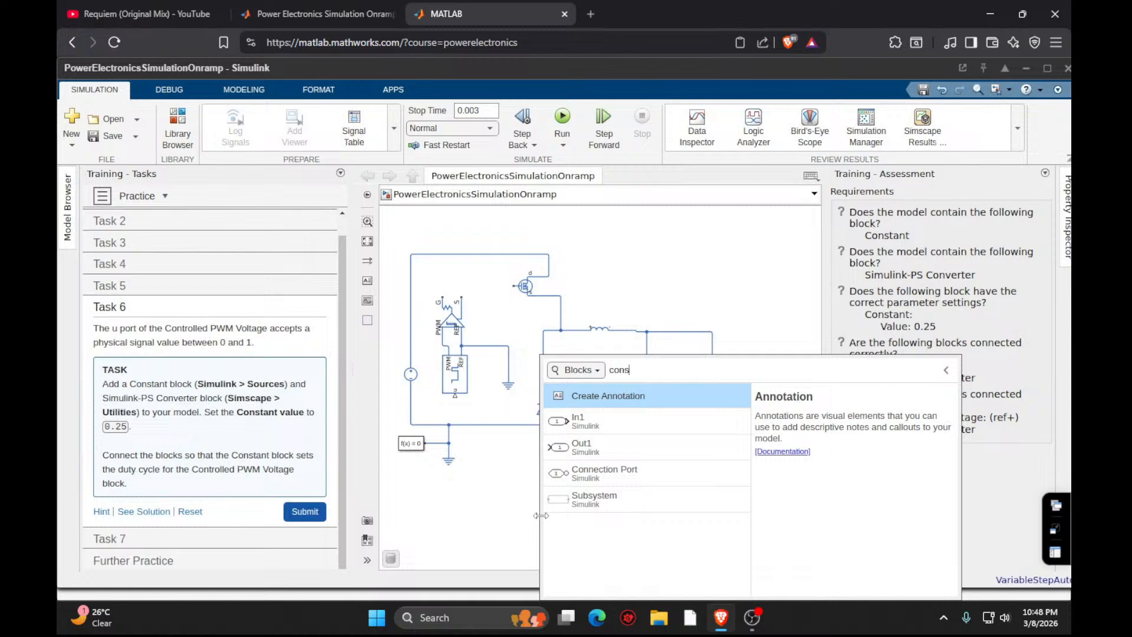
pyautogui.click(609, 396)
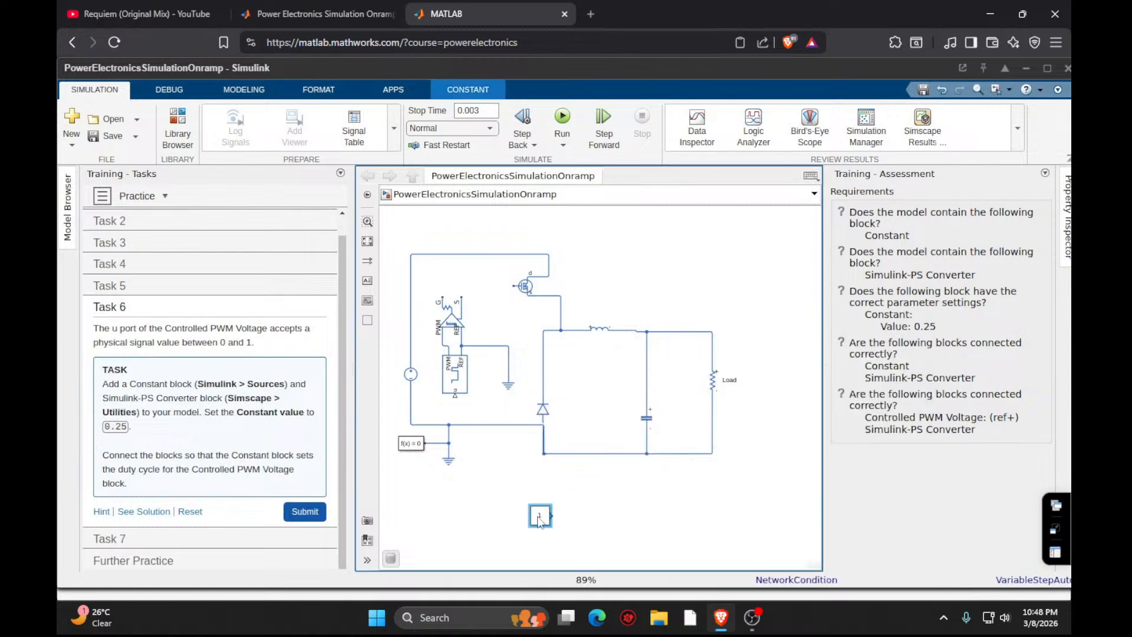
pyautogui.moveTo(542, 517)
pyautogui.mouseDown()
pyautogui.moveTo(527, 526)
pyautogui.moveTo(527, 507)
pyautogui.mouseUp()
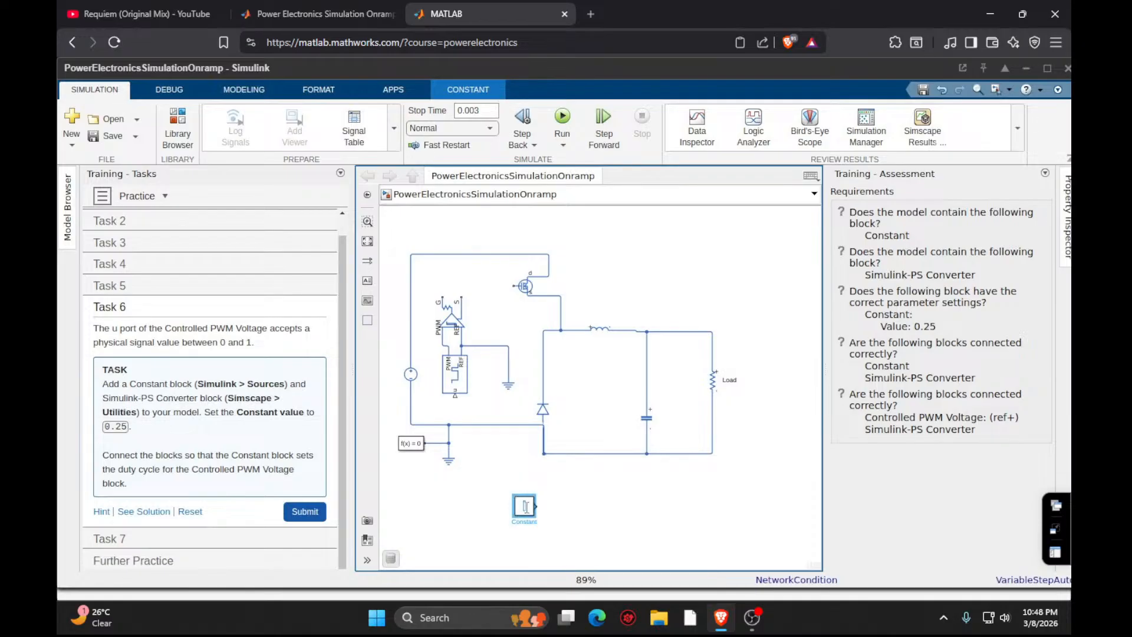
pyautogui.write('0.25')
pyautogui.press('Return')
# Add a Simulink-PS Converter block in the empty area beside the Constant block.
pyautogui.doubleClick(461, 511)
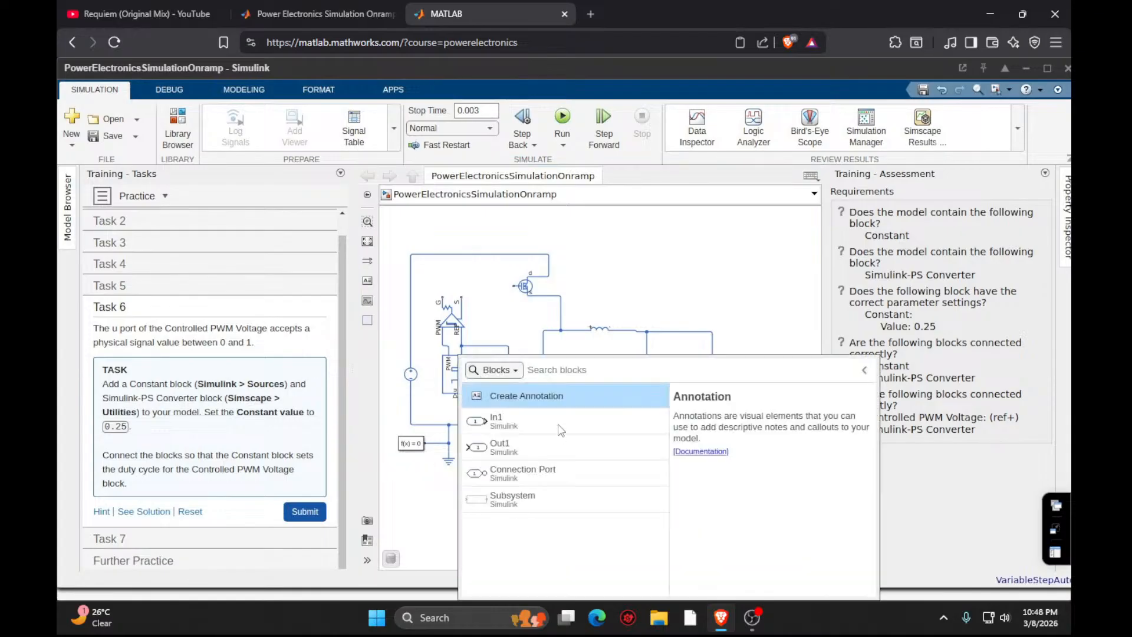
pyautogui.write('simulink')
pyautogui.click(540, 397)
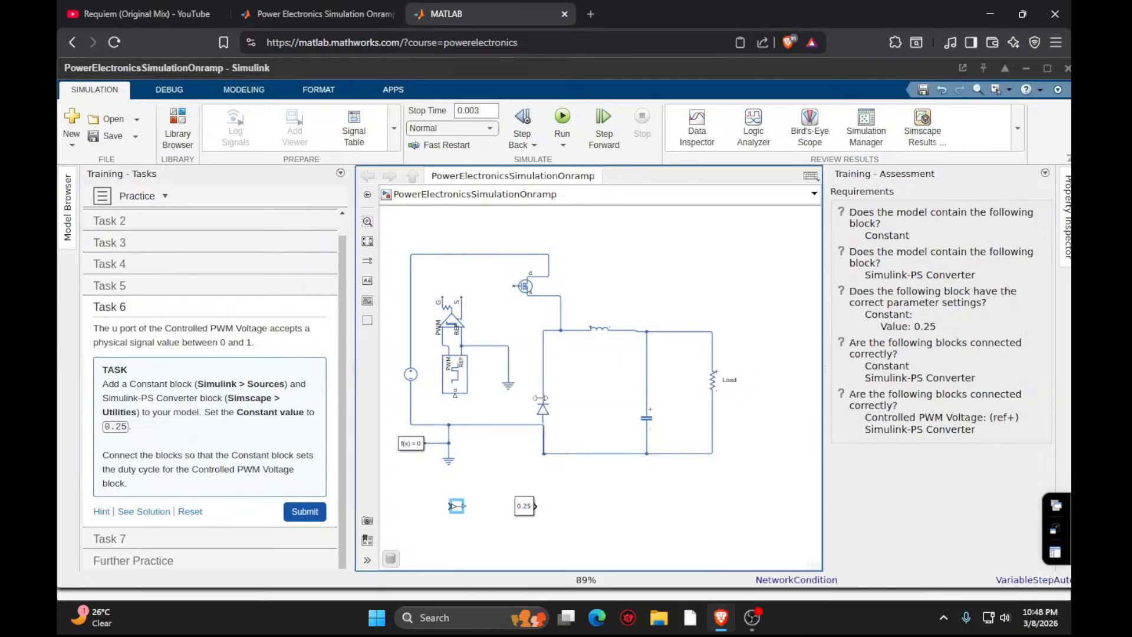
# Connect the Constant through the Simulink-PS Converter to the Controlled PWM Voltage's u port, placing both beneath it, and submit Task 6.
pyautogui.click(523, 511)
pyautogui.moveTo(524, 512); pyautogui.dragTo(425, 418)
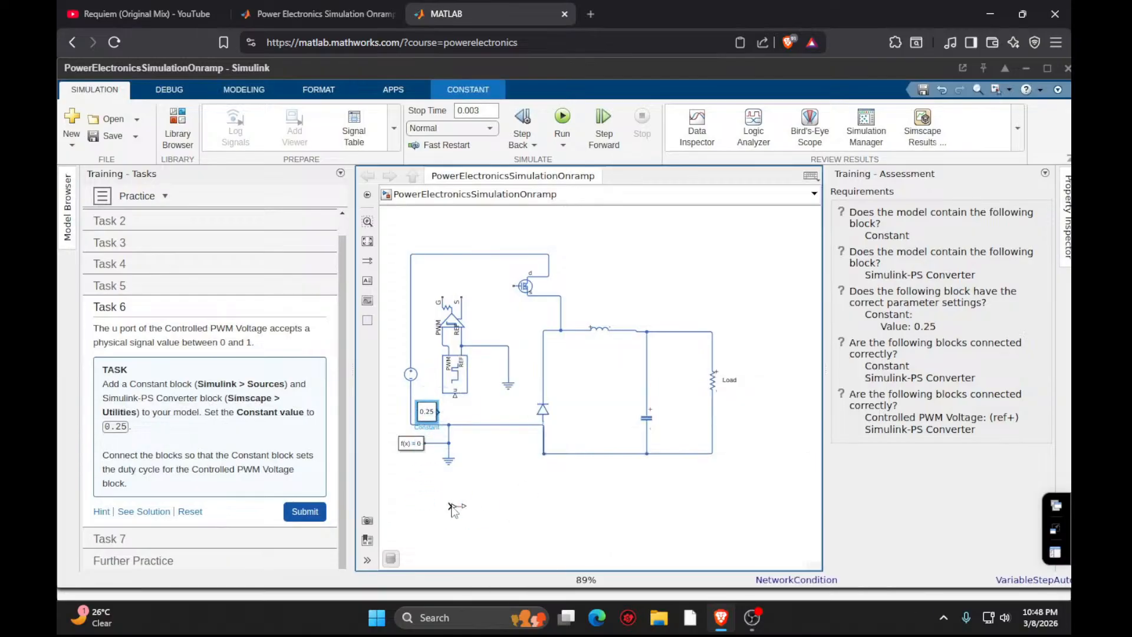
pyautogui.moveTo(449, 506); pyautogui.dragTo(440, 412)
pyautogui.moveTo(459, 507); pyautogui.dragTo(461, 414)
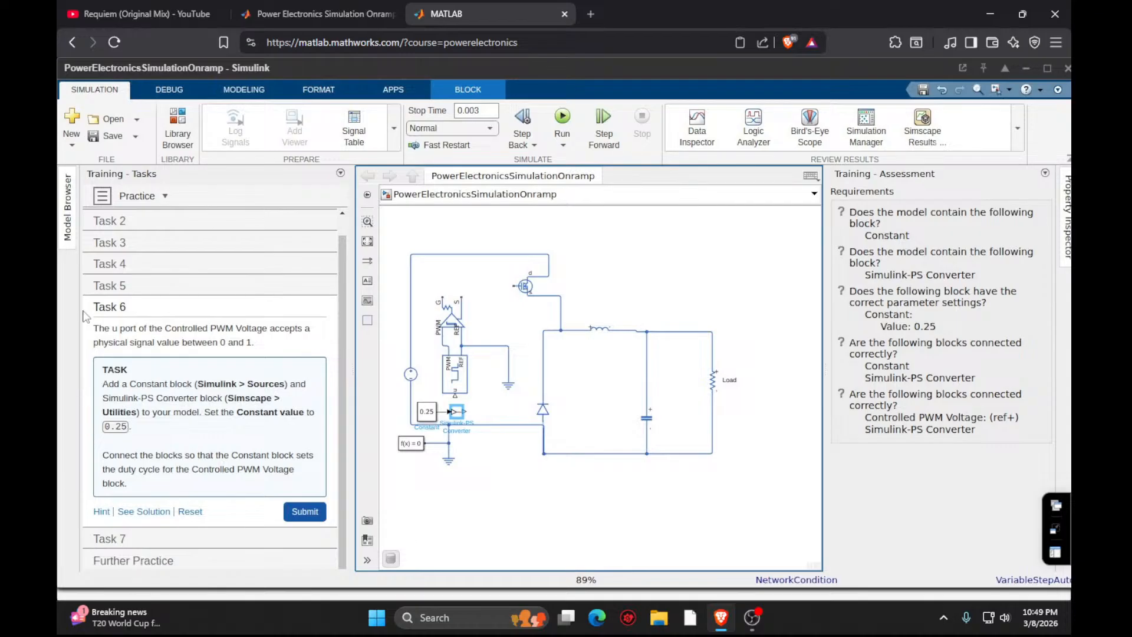
pyautogui.moveTo(467, 407); pyautogui.dragTo(455, 393)
pyautogui.click(305, 512)
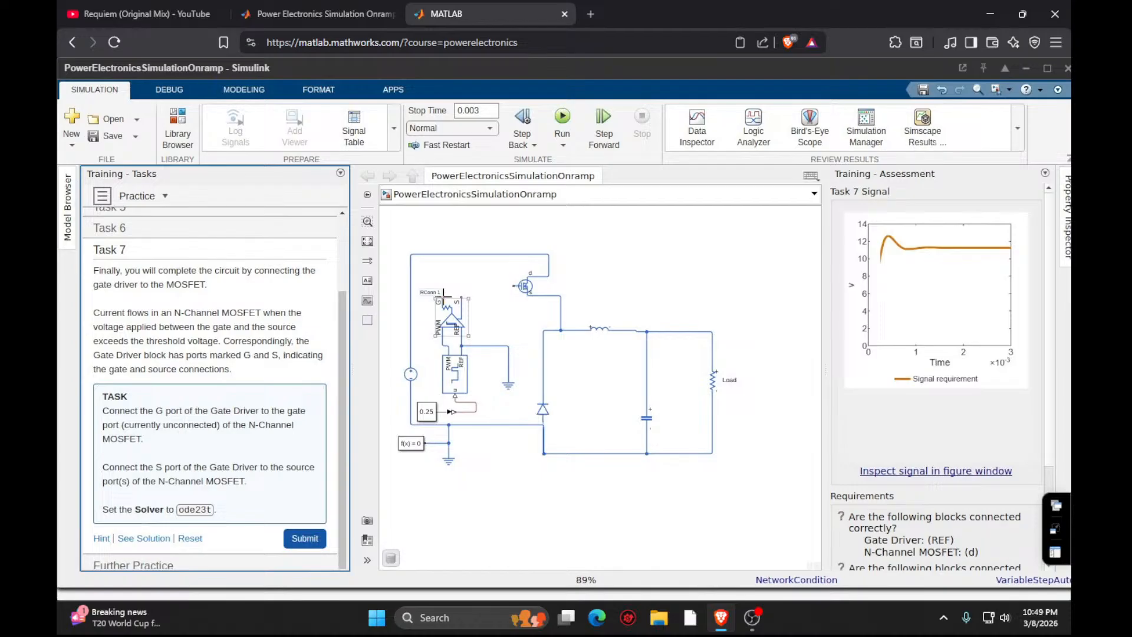
# Connect the Gate Driver's G port to the N-Channel MOSFET's gate and its S port to the MOSFET's source line.
pyautogui.moveTo(444, 293); pyautogui.dragTo(516, 286)
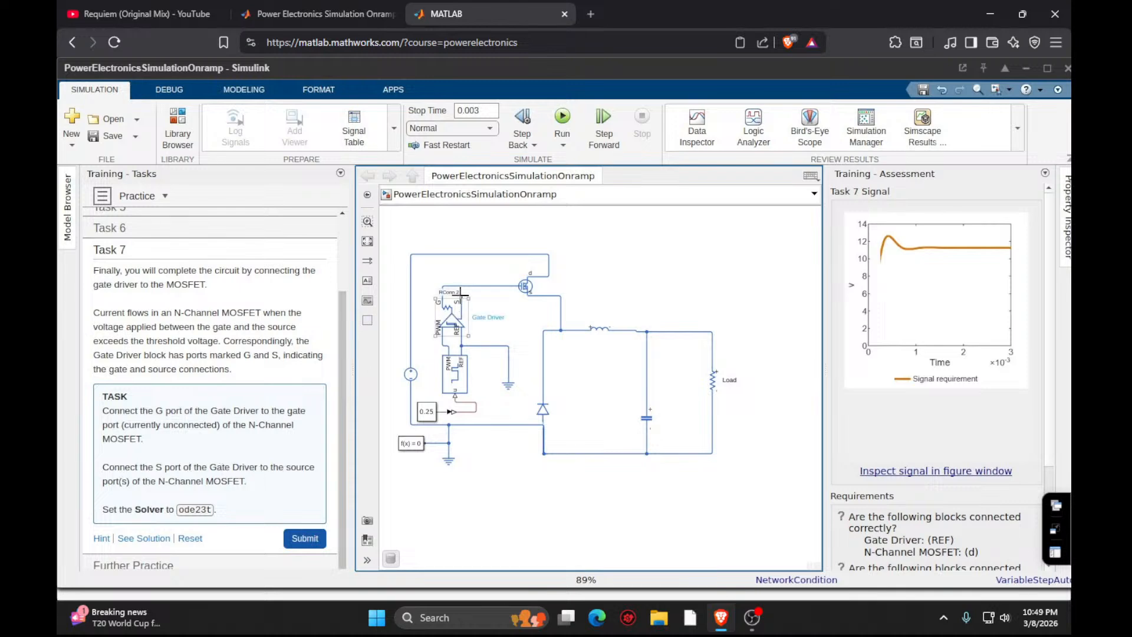
pyautogui.moveTo(461, 295); pyautogui.dragTo(560, 298)
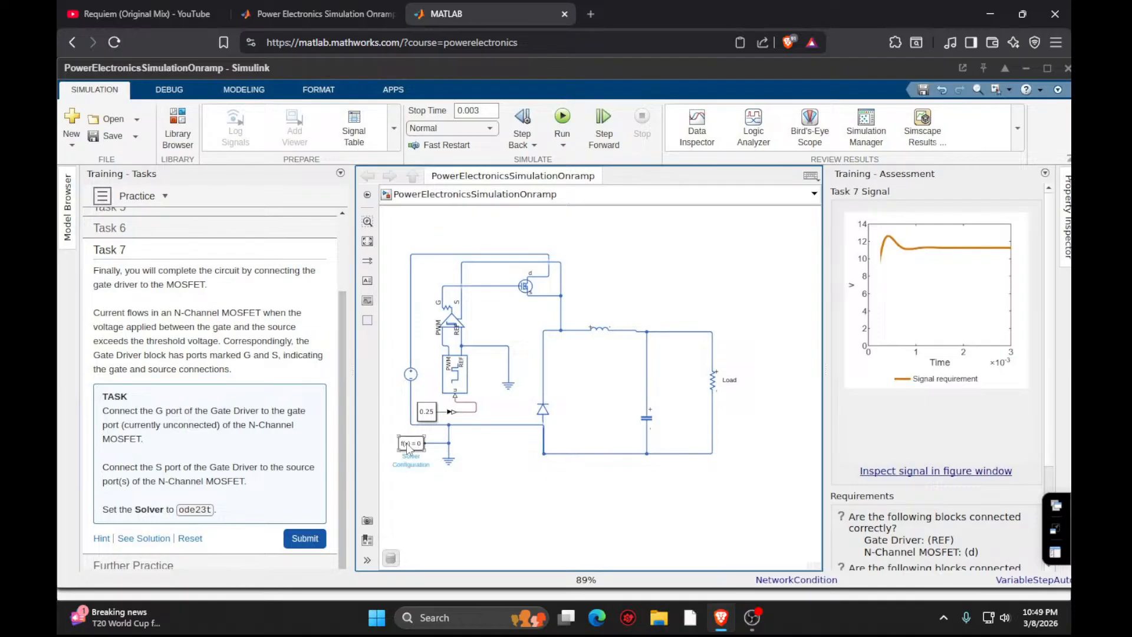
pyautogui.doubleClick(407, 447)
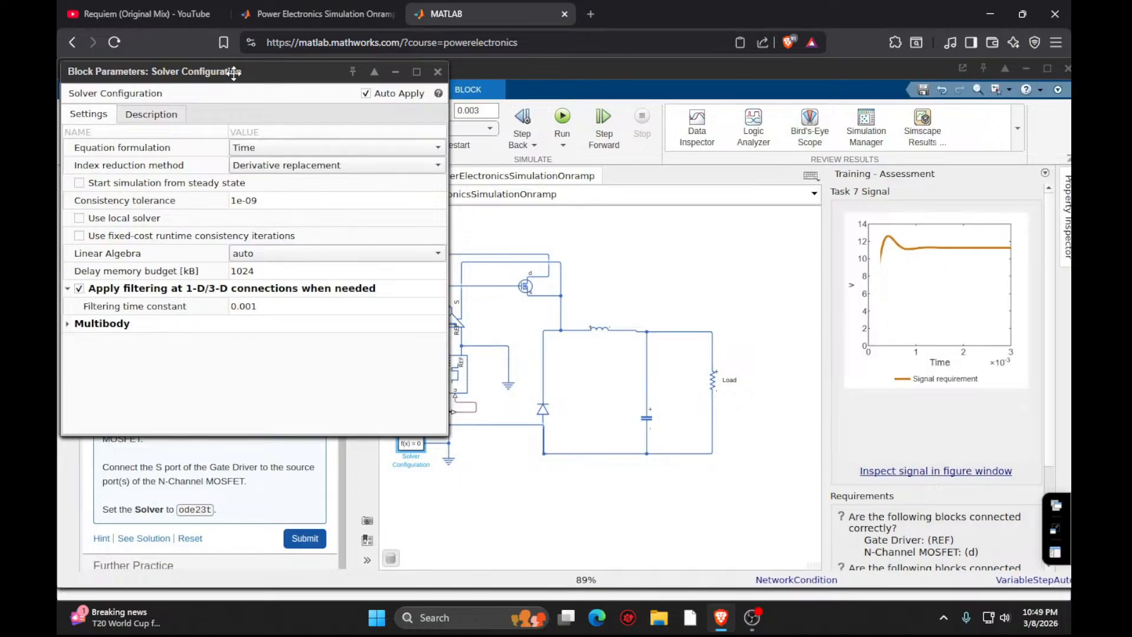
pyautogui.moveTo(232, 72); pyautogui.dragTo(693, 153)
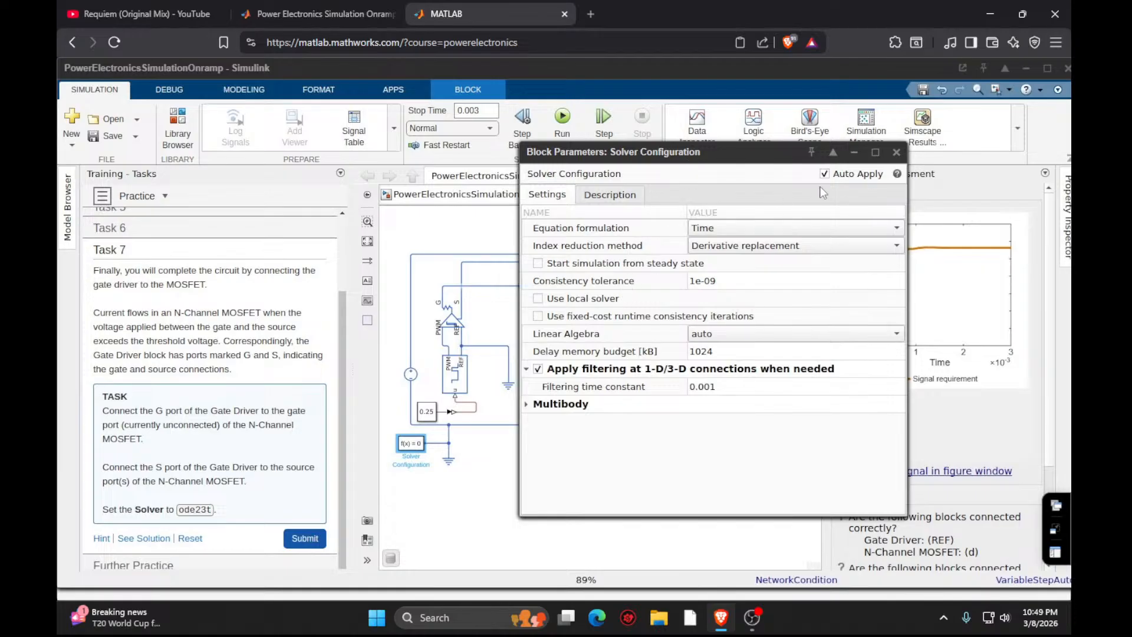
pyautogui.click(897, 152)
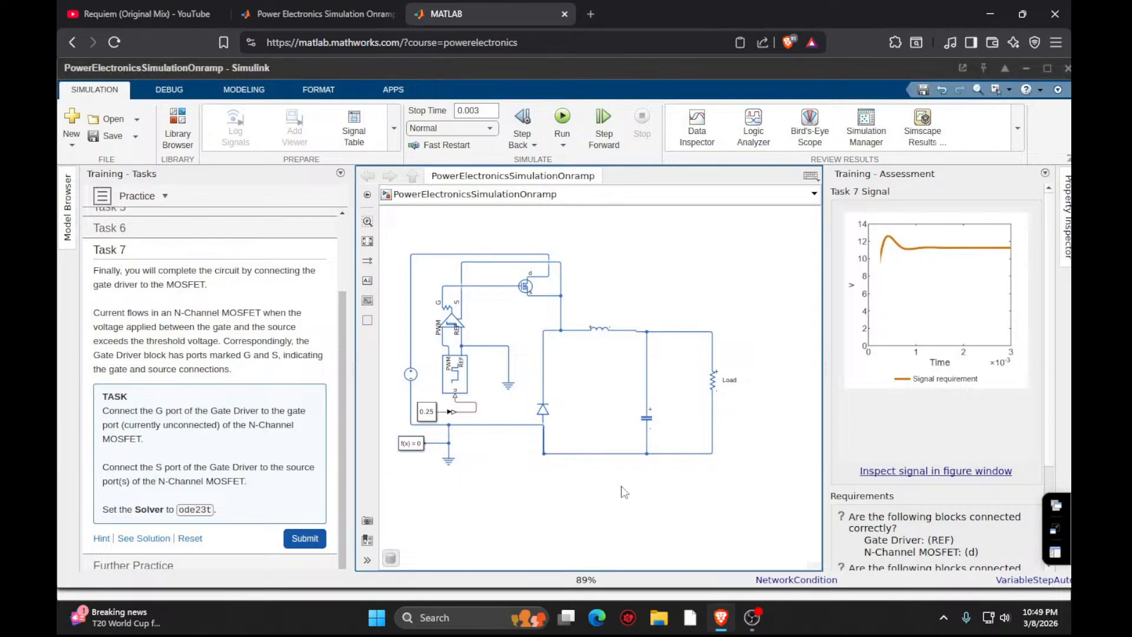
# Set the model's solver to ode23t (mod. stiff/Trapezoidal) in the configuration parameters and apply the change.
pyautogui.hotkey('ctrl', 'e')
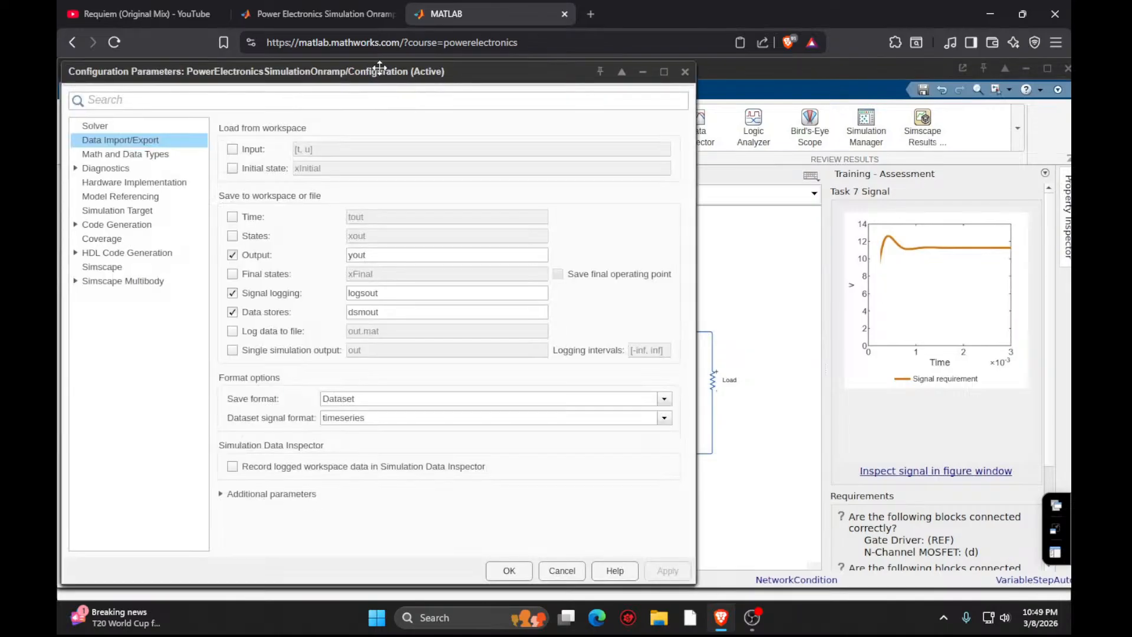
pyautogui.moveTo(371, 69); pyautogui.dragTo(749, 79)
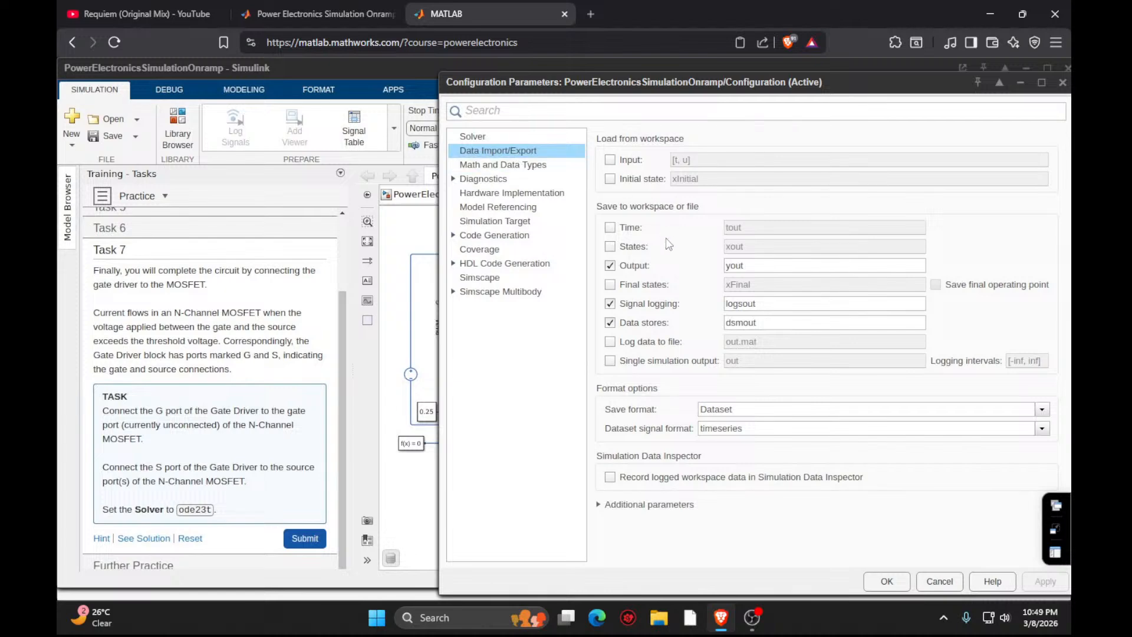
pyautogui.moveTo(634, 84); pyautogui.dragTo(558, 80)
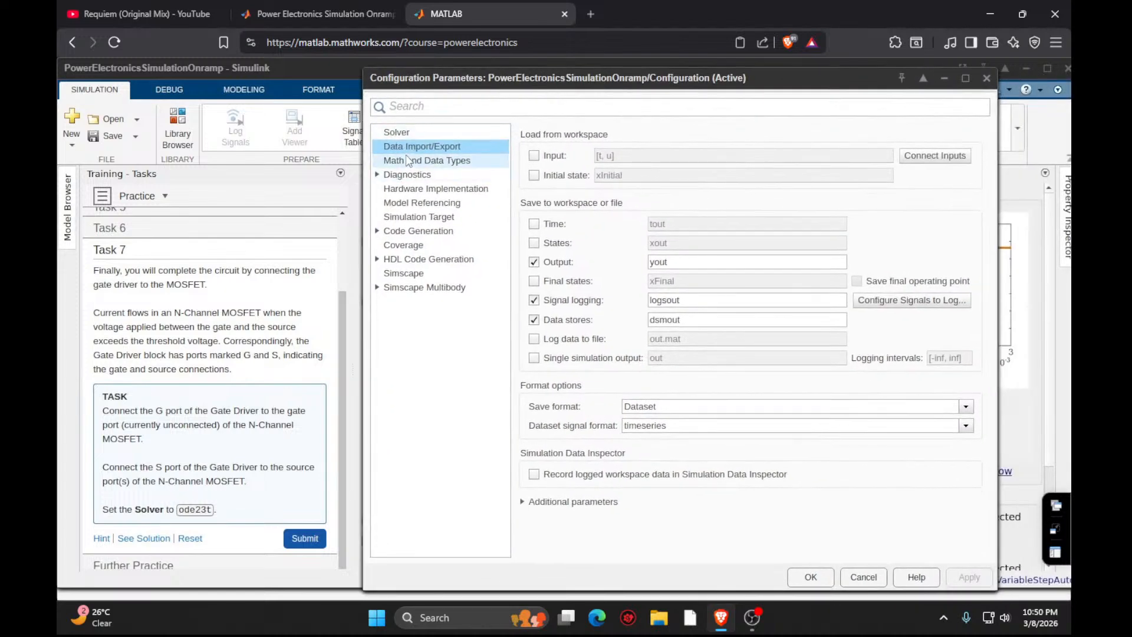
pyautogui.click(406, 135)
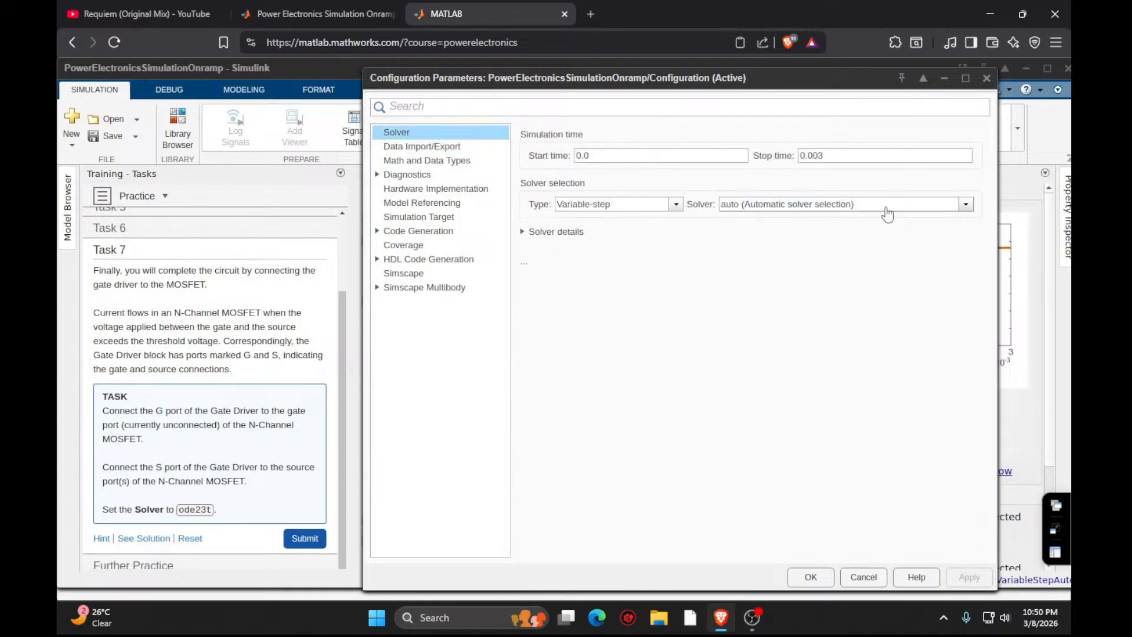
pyautogui.click(965, 204)
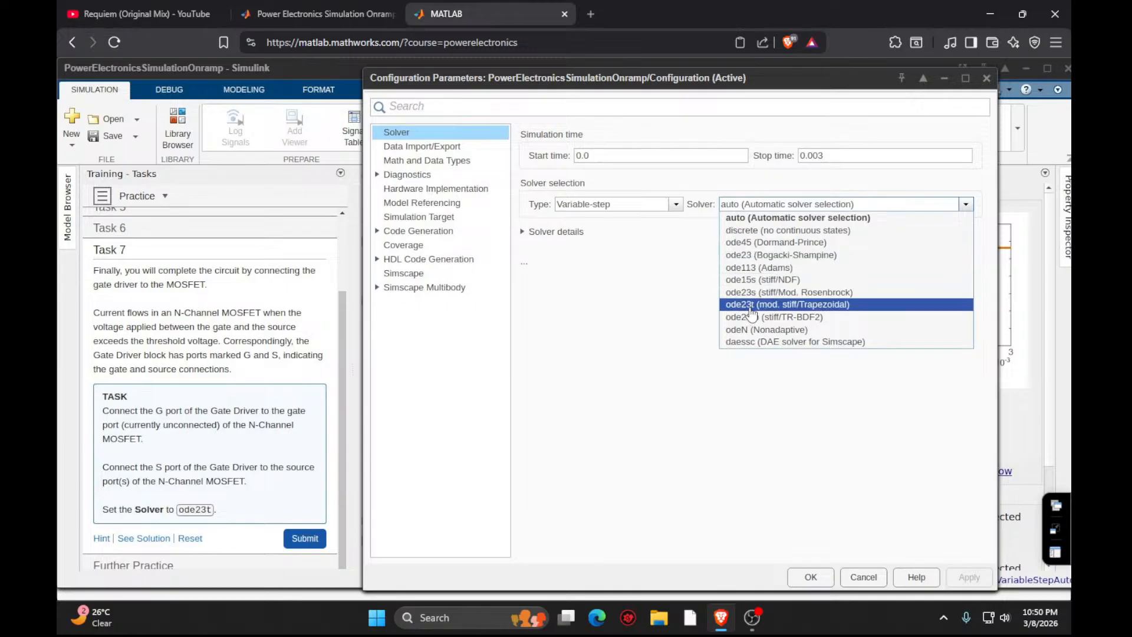
pyautogui.click(729, 309)
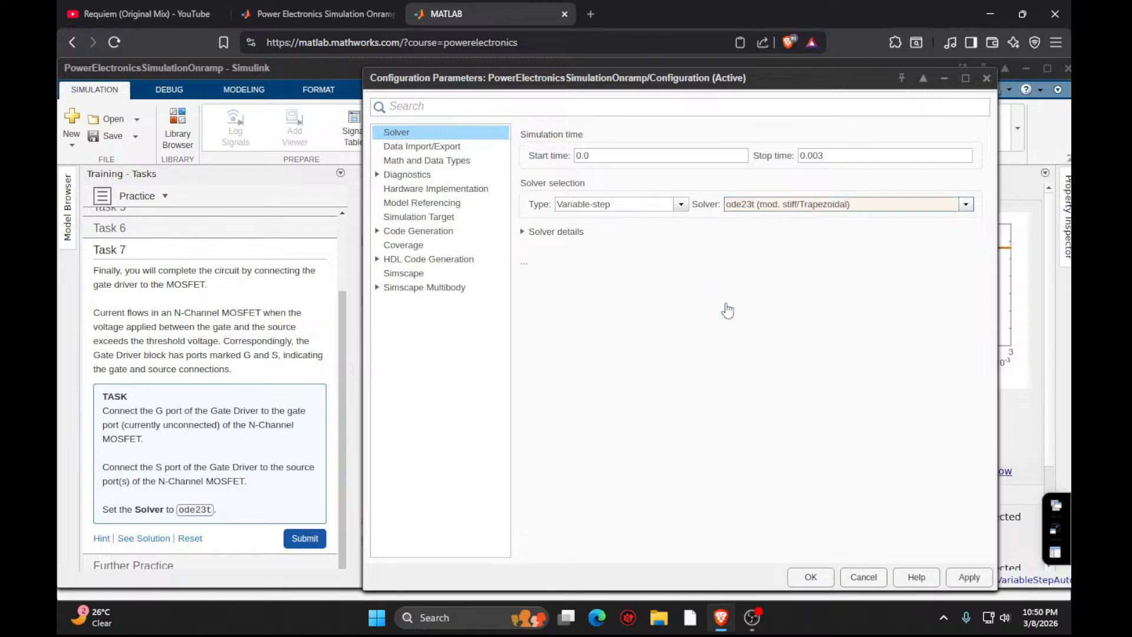
pyautogui.click(971, 578)
pyautogui.click(831, 576)
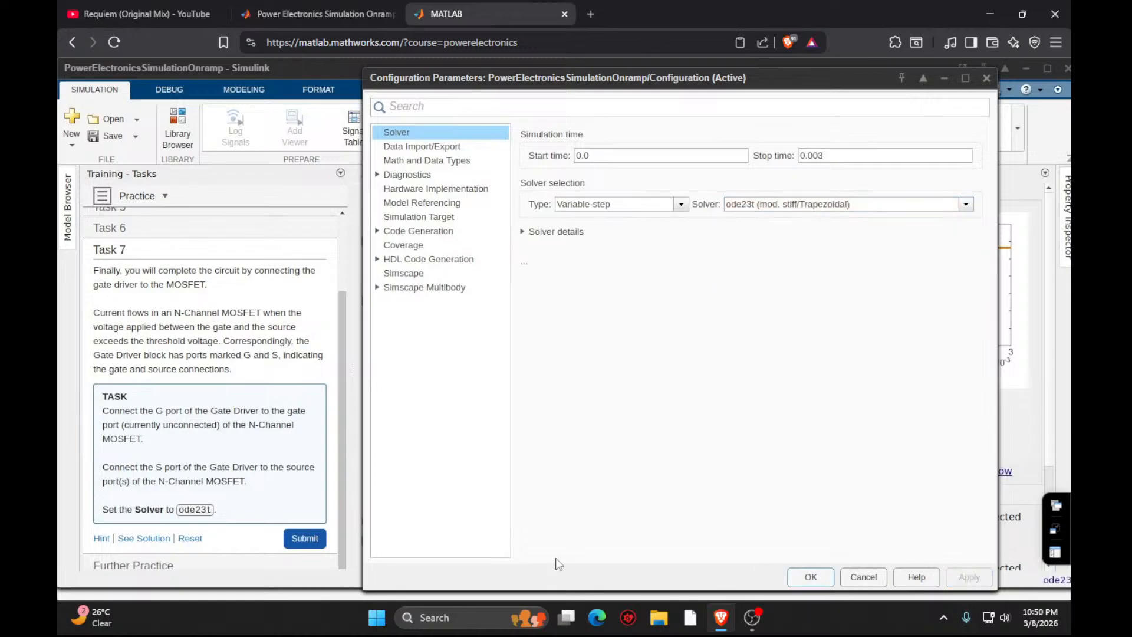
# Submit Task 7 and advance past the Model Fidelity summary to the Feedback Control in Power Electronics lesson.
pyautogui.click(302, 545)
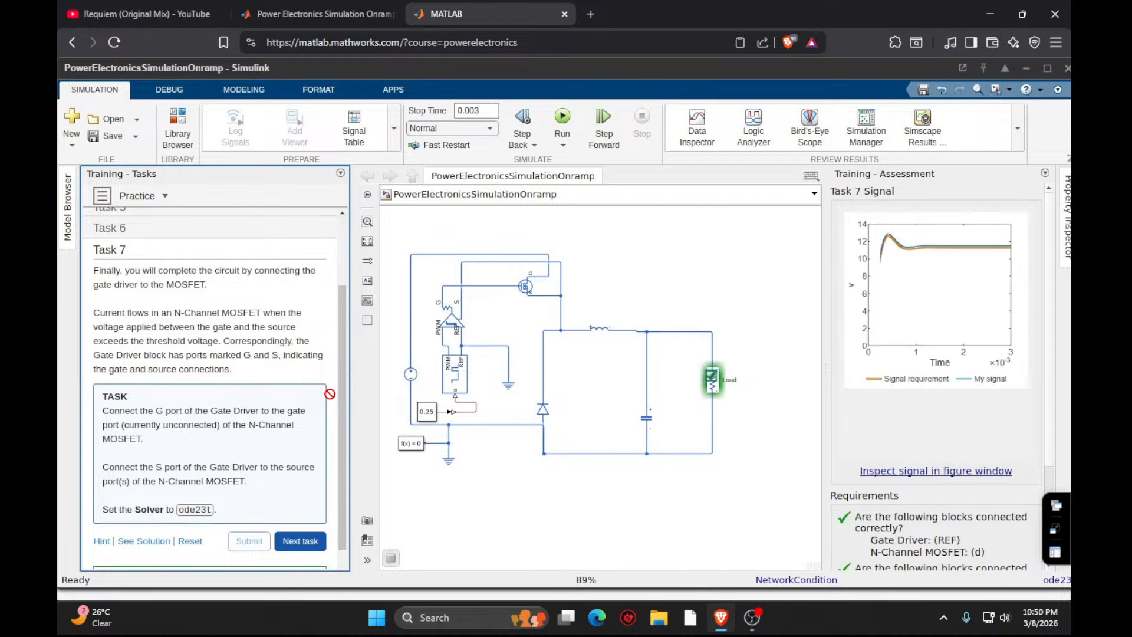
pyautogui.scroll(-15, 325, 407)
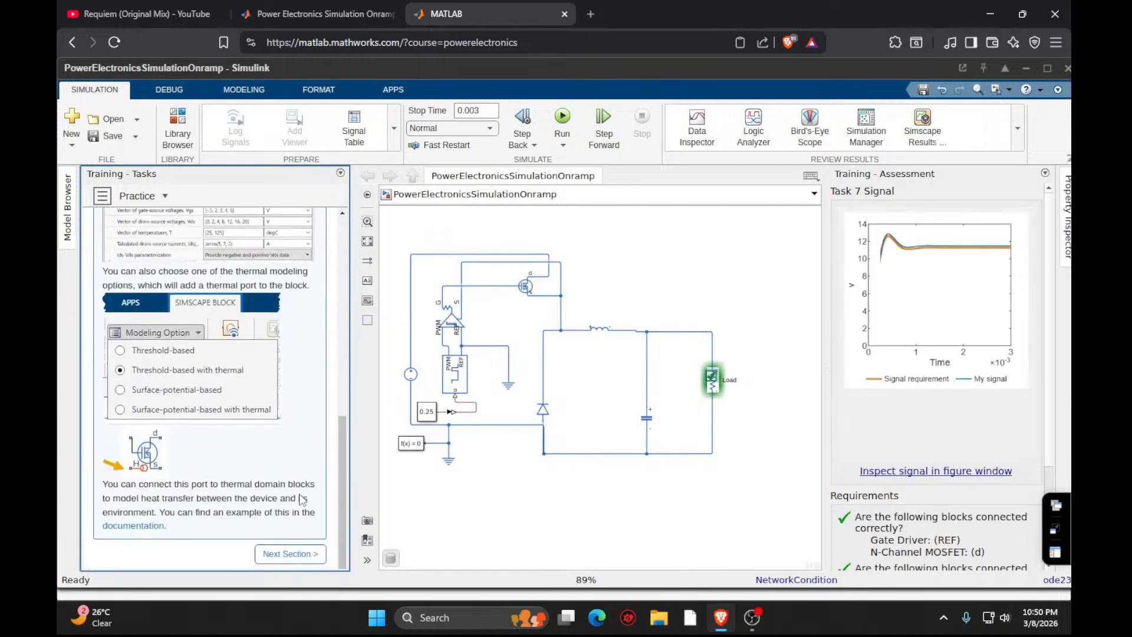
pyautogui.click(299, 556)
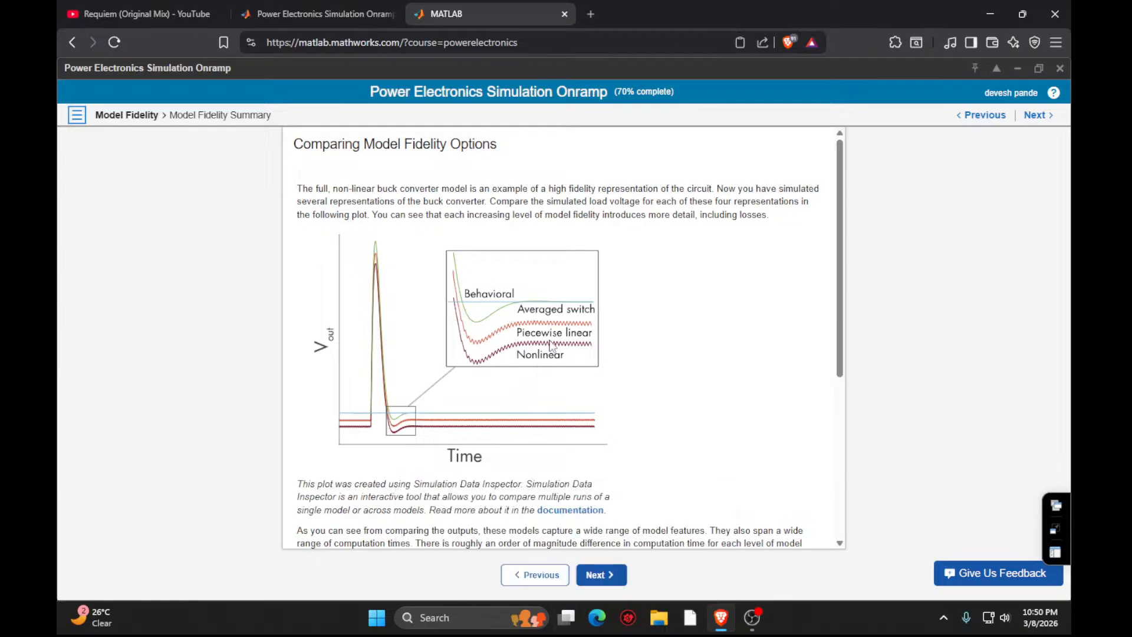
pyautogui.click(614, 575)
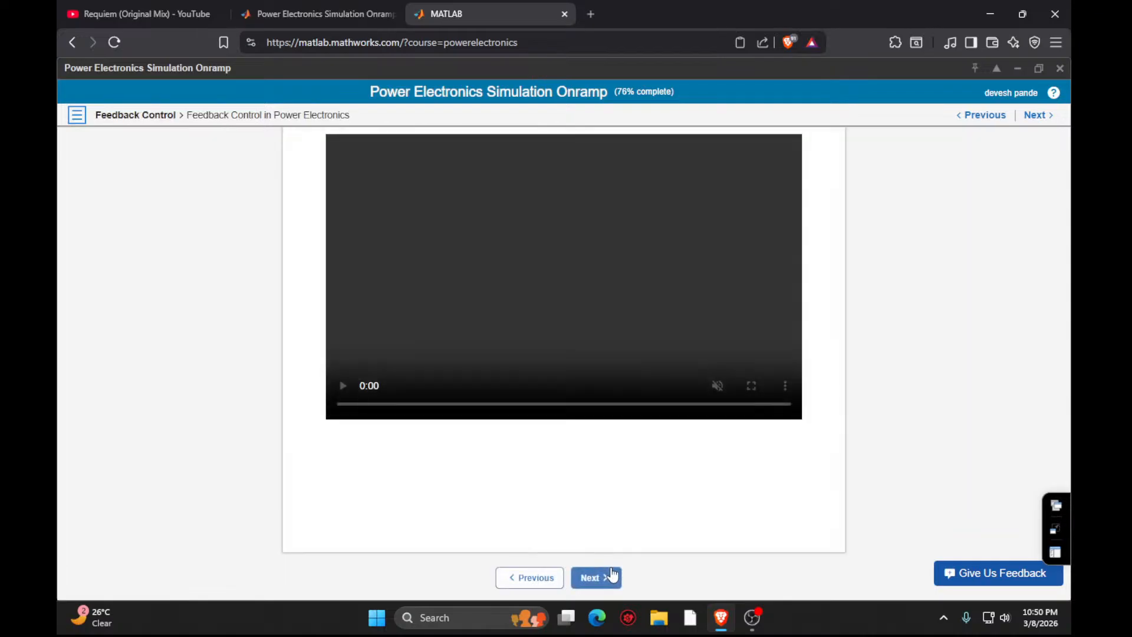
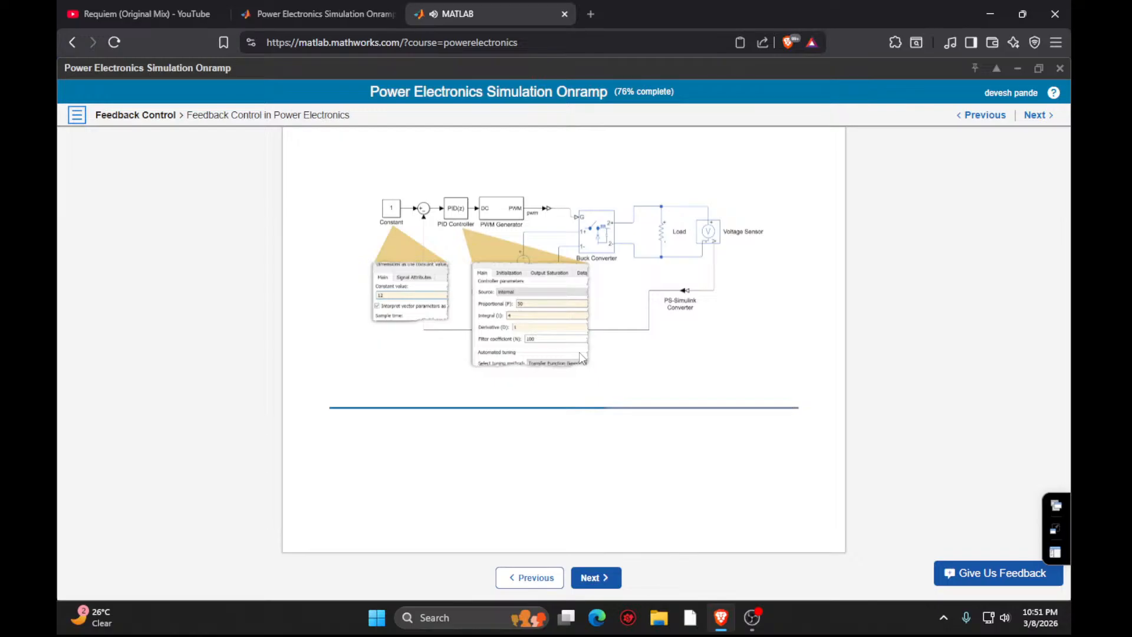
# Switch to the Power Electronics Simulation Onramp course overview and reload it to update the course progress.
pyautogui.click(317, 15)
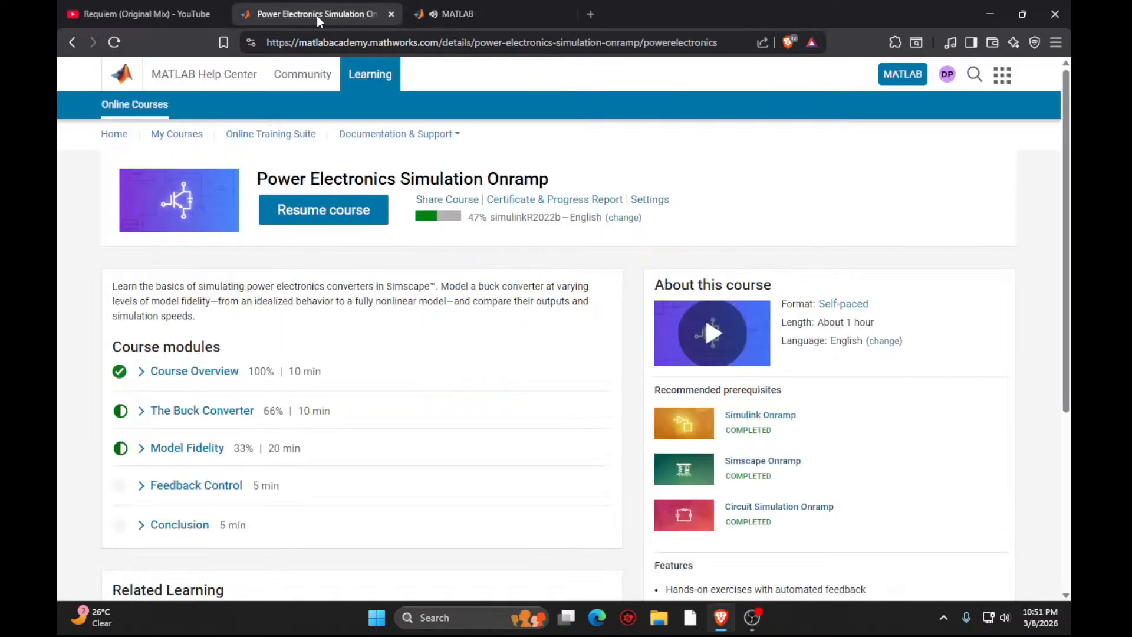
pyautogui.click(114, 42)
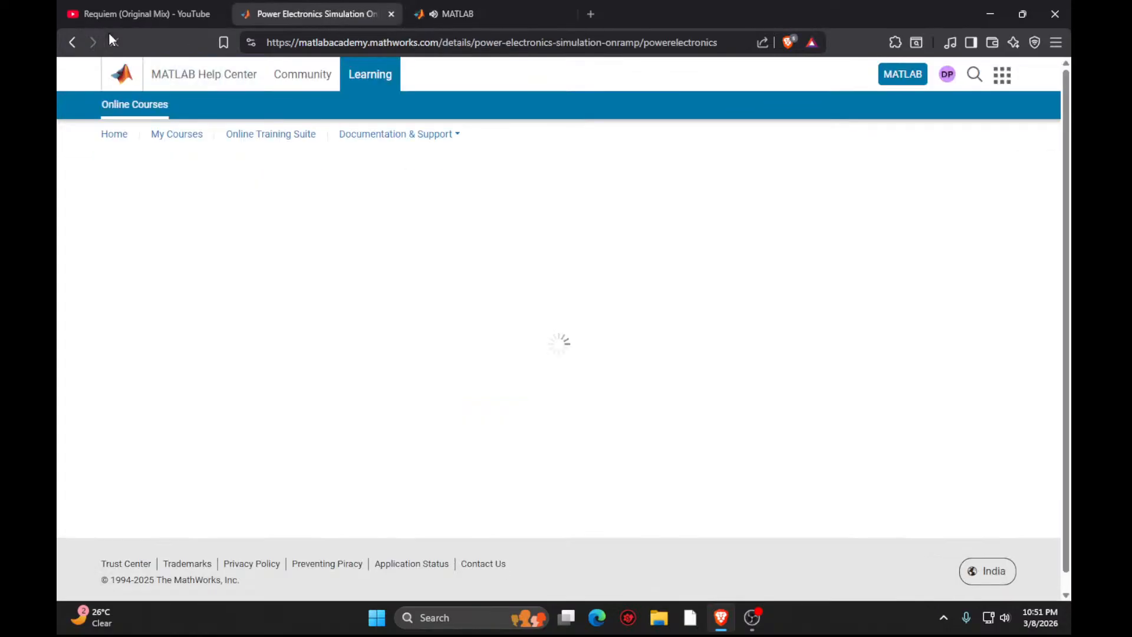
# Return to the MATLAB course session and advance past the Feedback Control video to the Closed-loop control activity.
pyautogui.click(451, 2)
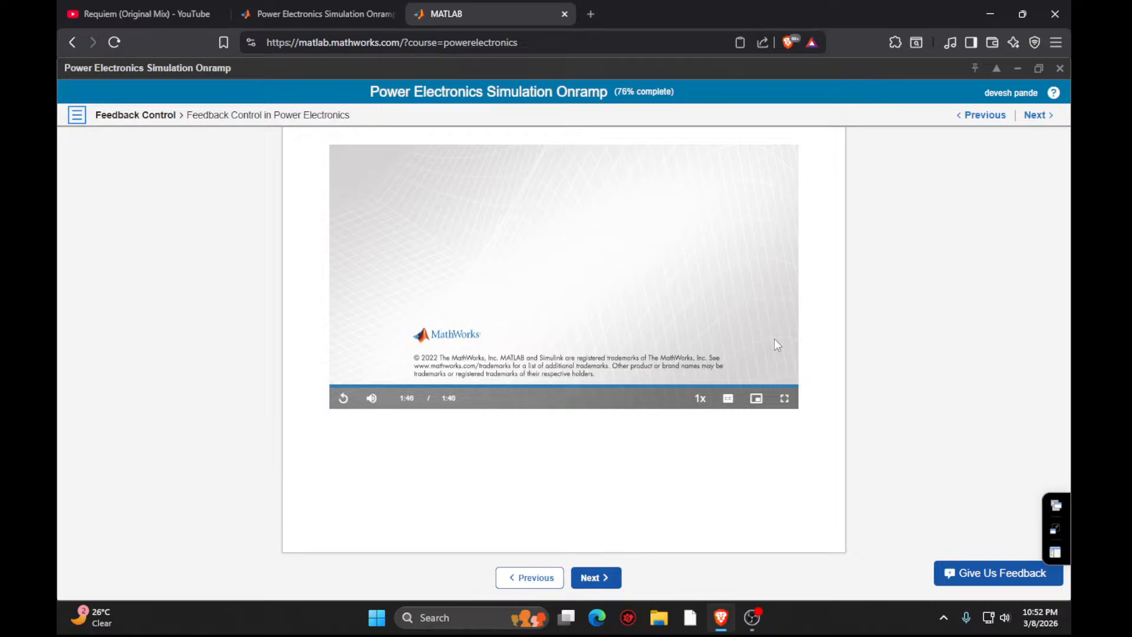
pyautogui.click(598, 578)
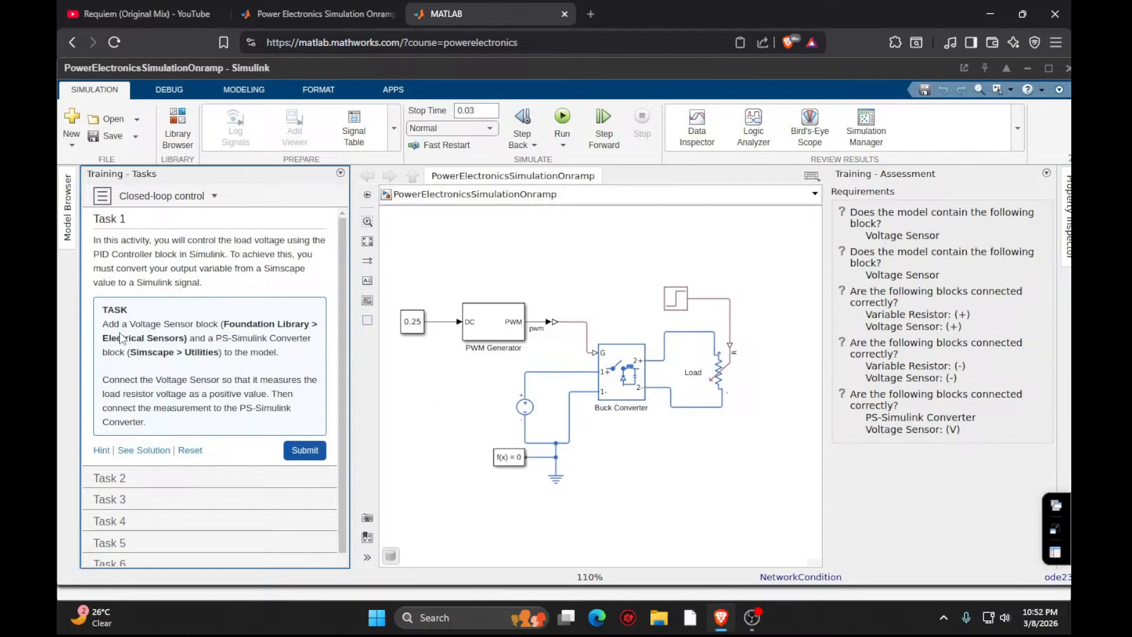
# Add a Foundation Library Voltage Sensor and a PS-Simulink Converter block to the model below the Buck Converter.
pyautogui.doubleClick(656, 478)
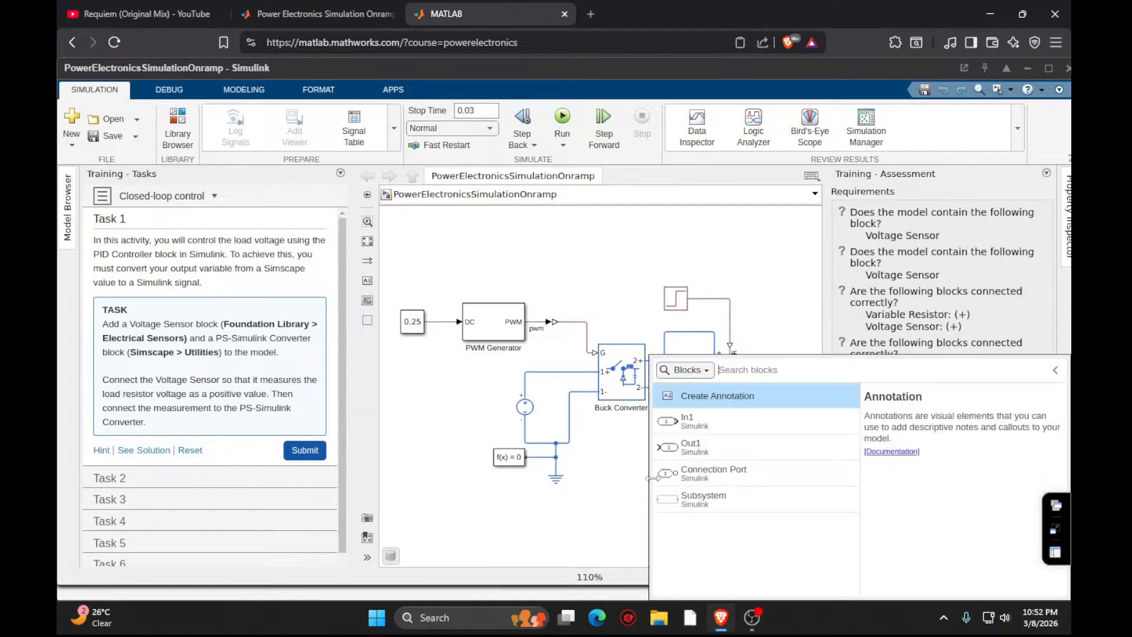
pyautogui.write('voltage')
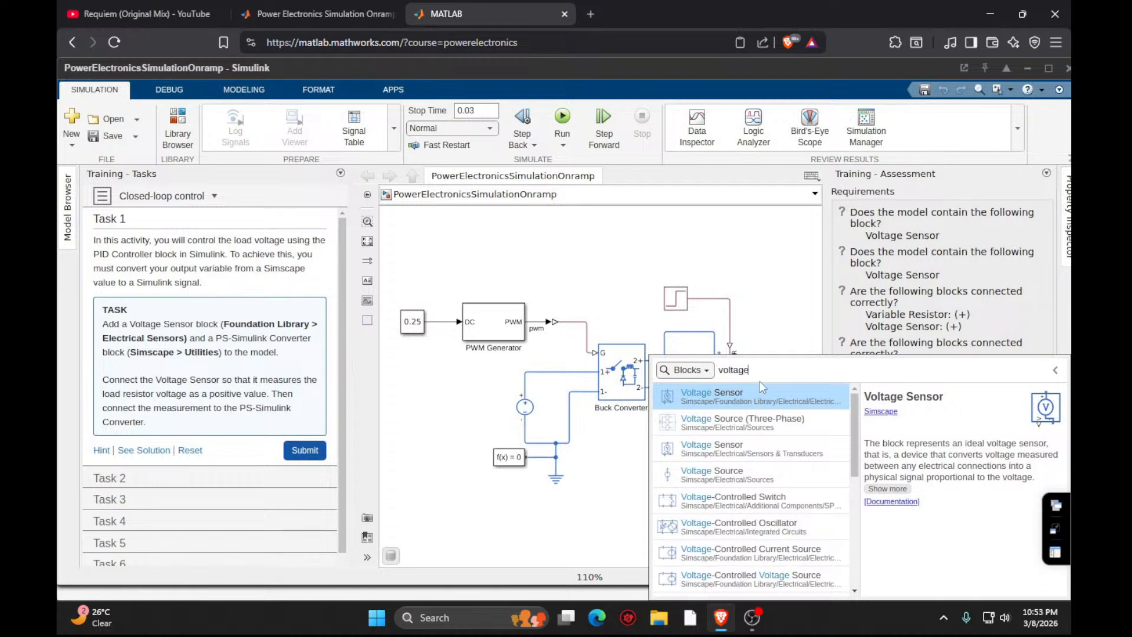
pyautogui.press('Return')
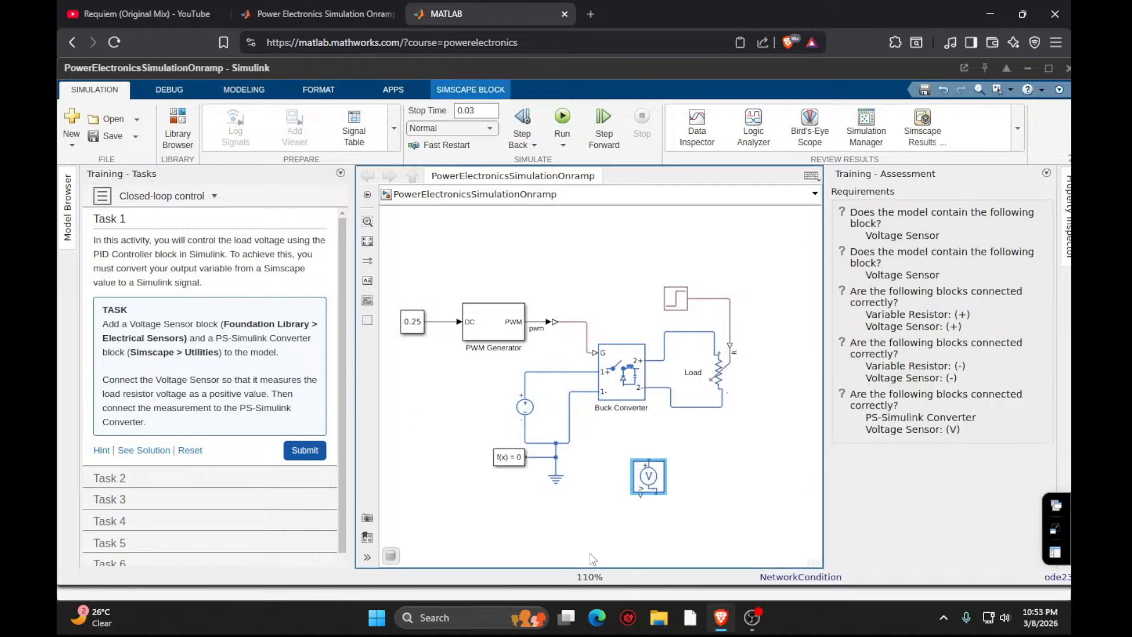
pyautogui.doubleClick(587, 534)
pyautogui.write('ps')
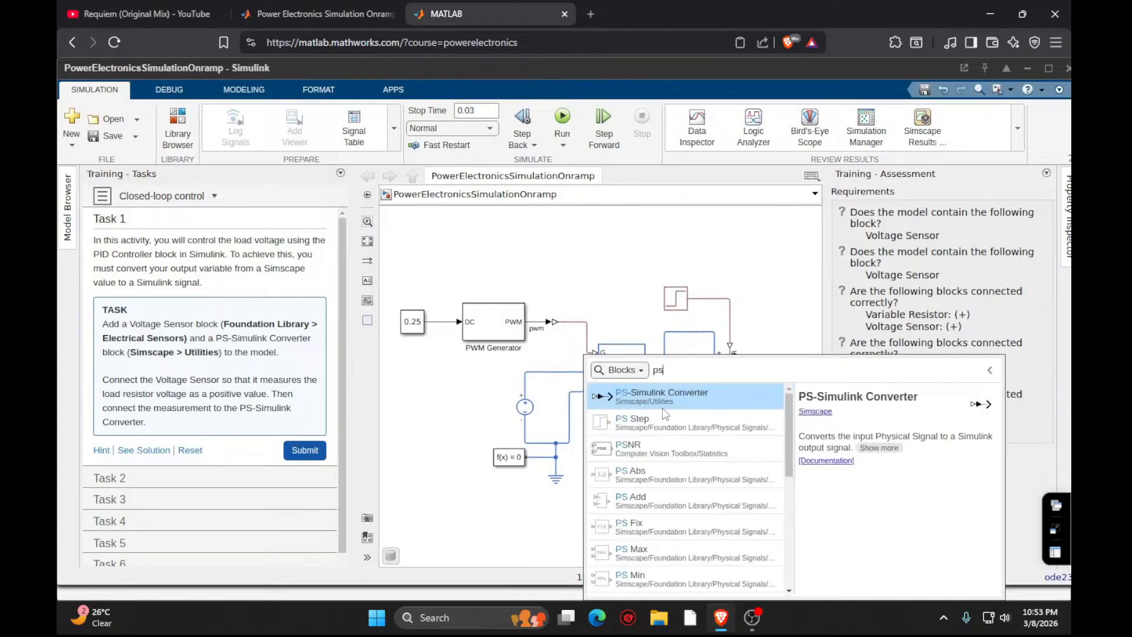
pyautogui.press('Return')
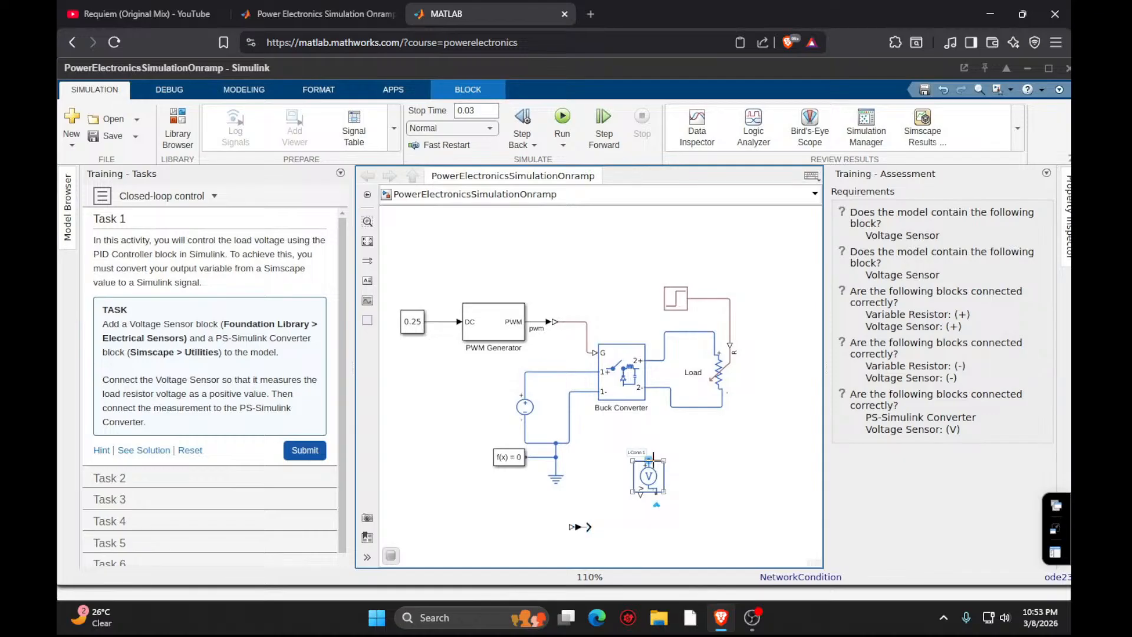
# Wire the Voltage Sensor across the load with matching polarity, connect its V output to the PS-Simulink Converter, and submit Task 1.
pyautogui.moveTo(652, 457); pyautogui.dragTo(714, 337)
pyautogui.click(655, 494)
pyautogui.moveTo(655, 494); pyautogui.dragTo(722, 407)
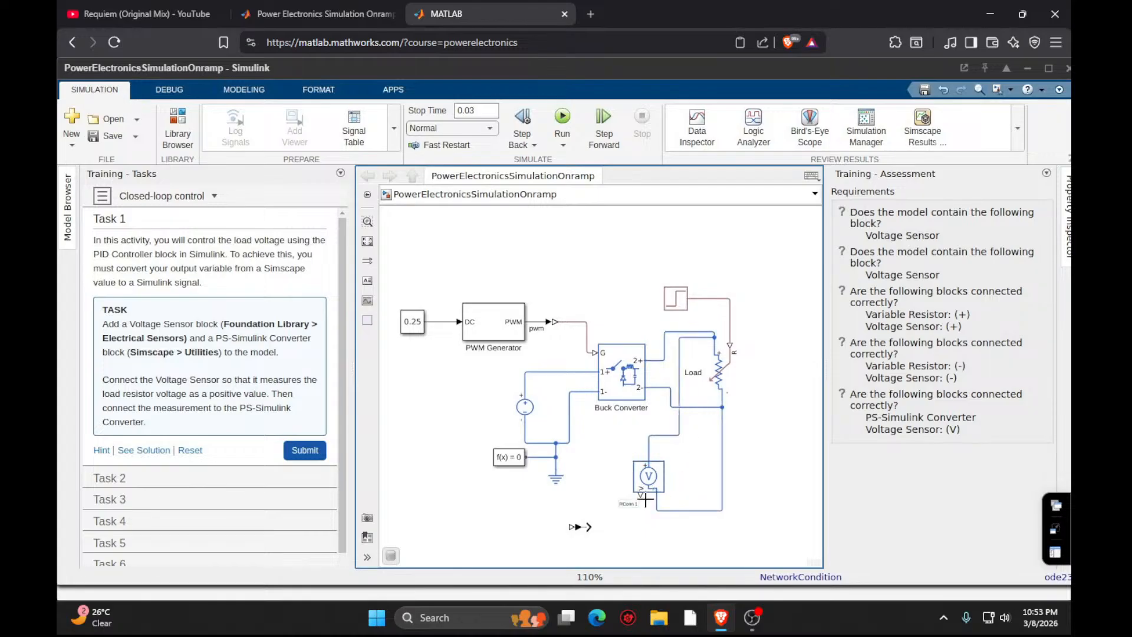
pyautogui.moveTo(640, 494); pyautogui.dragTo(591, 515)
pyautogui.moveTo(561, 527); pyautogui.dragTo(570, 526)
pyautogui.click(305, 450)
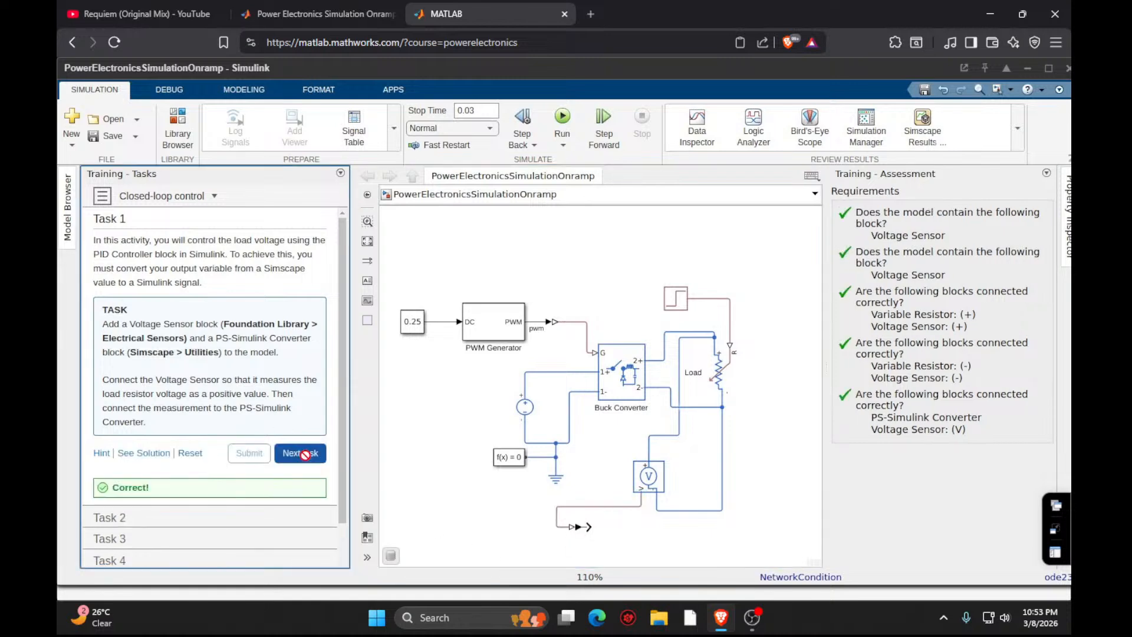
# Review the Task 2 instructions and delete the Constant block feeding the PWM Generator.
pyautogui.scroll(-3, 204, 413)
pyautogui.scroll(-2, 204, 411)
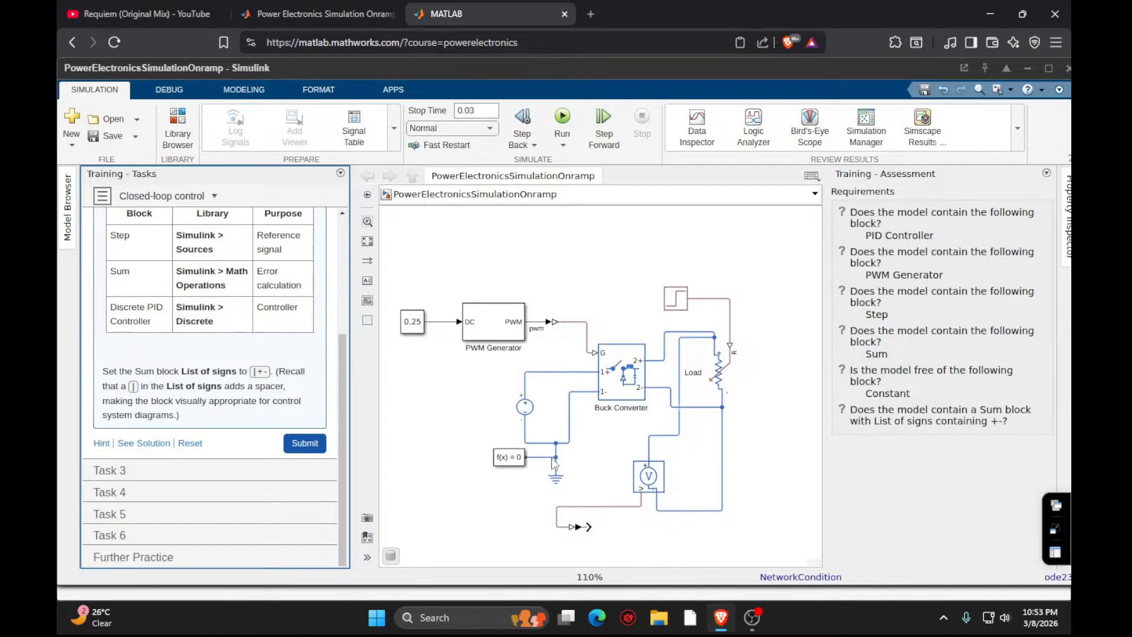
pyautogui.scroll(3, 551, 457)
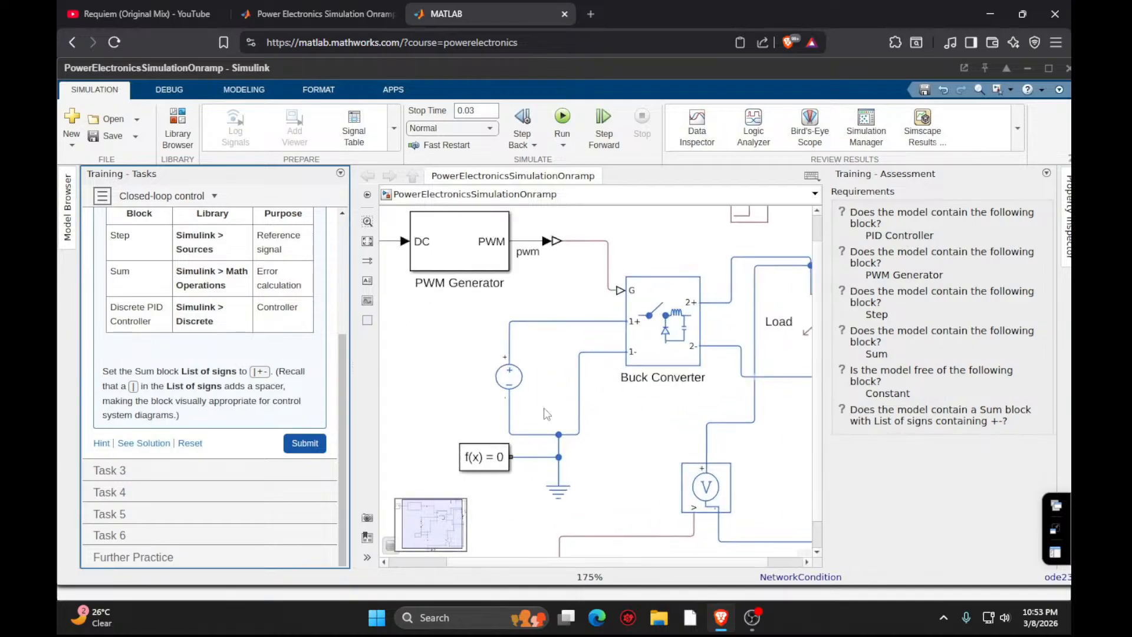
pyautogui.scroll(-2, 565, 445)
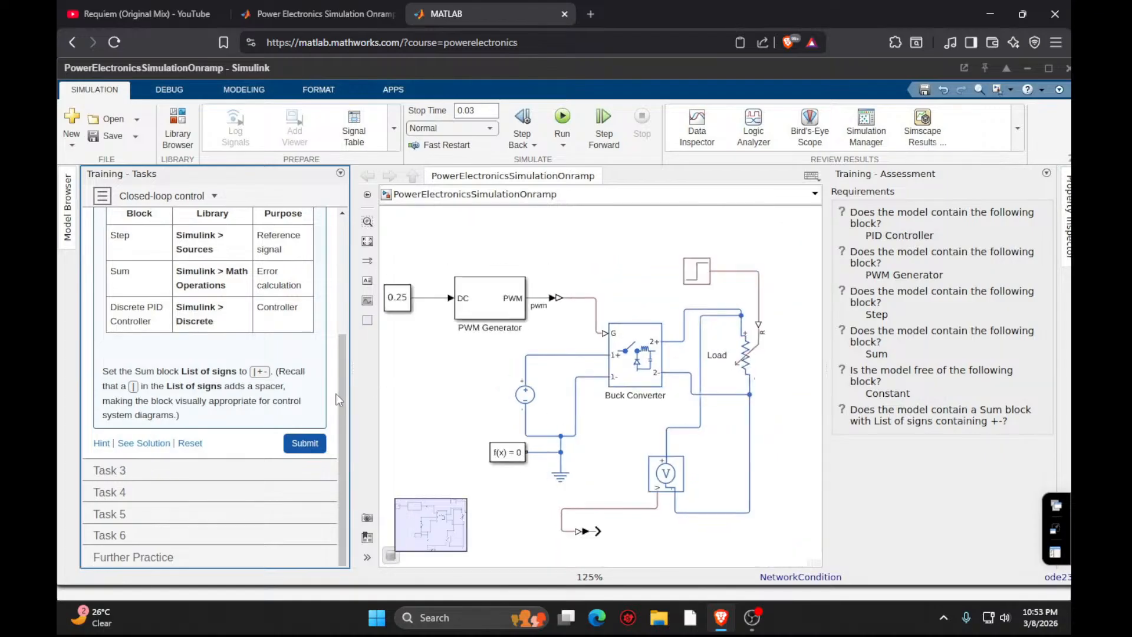
pyautogui.moveTo(340, 399); pyautogui.dragTo(342, 328)
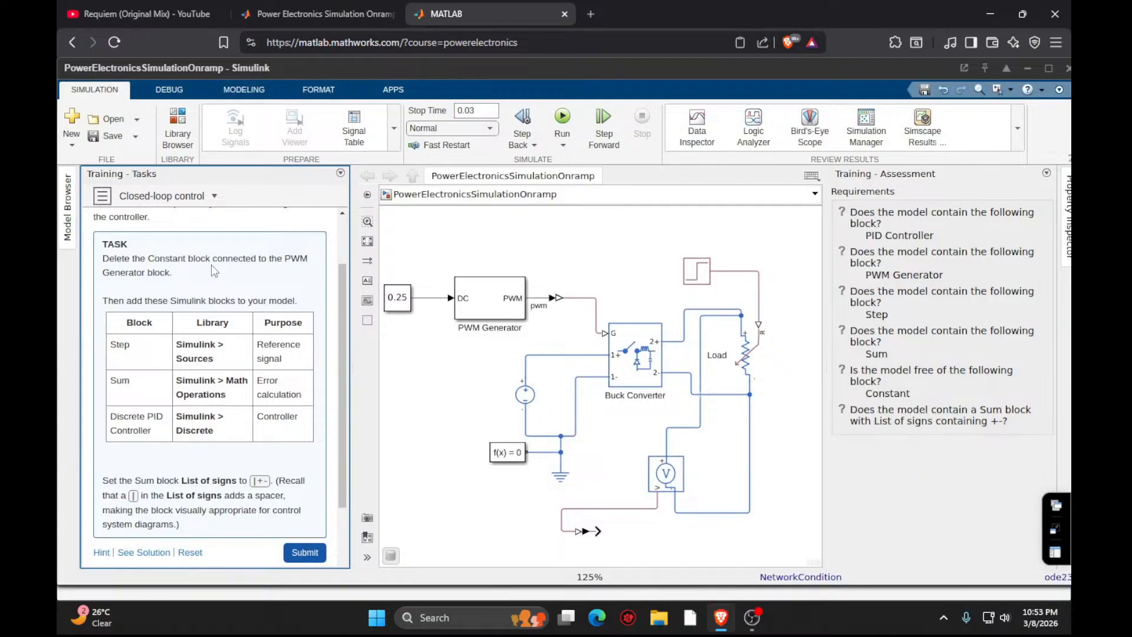
pyautogui.click(399, 299)
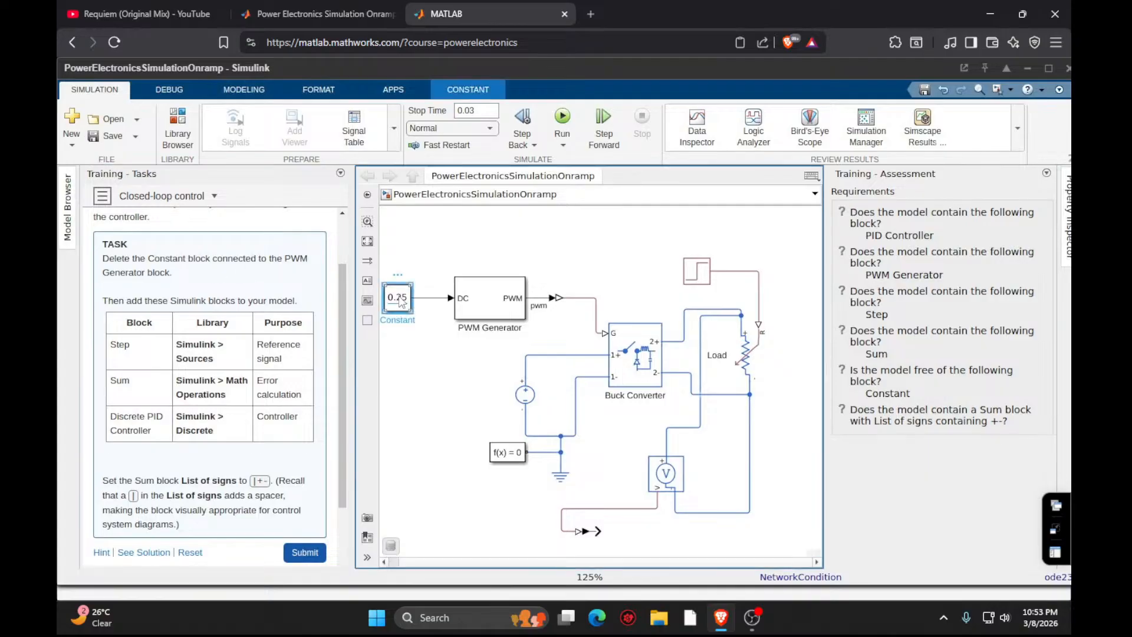
pyautogui.press('Delete')
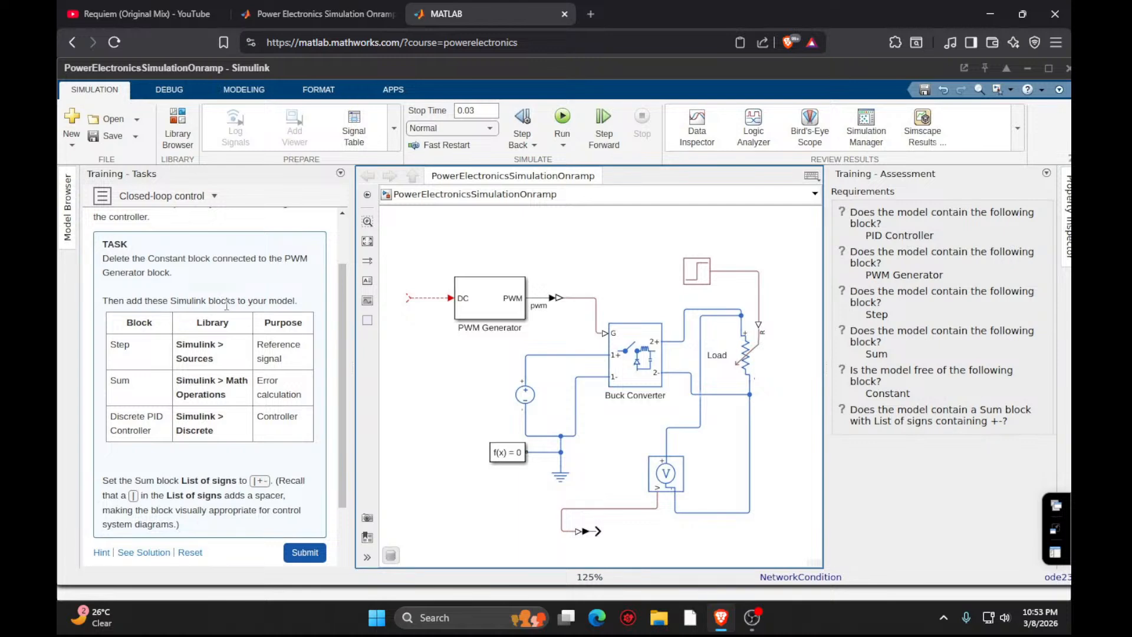
# Add Step, Sum and Discrete PID Controller blocks in the empty area below the PWM Generator.
pyautogui.doubleClick(411, 429)
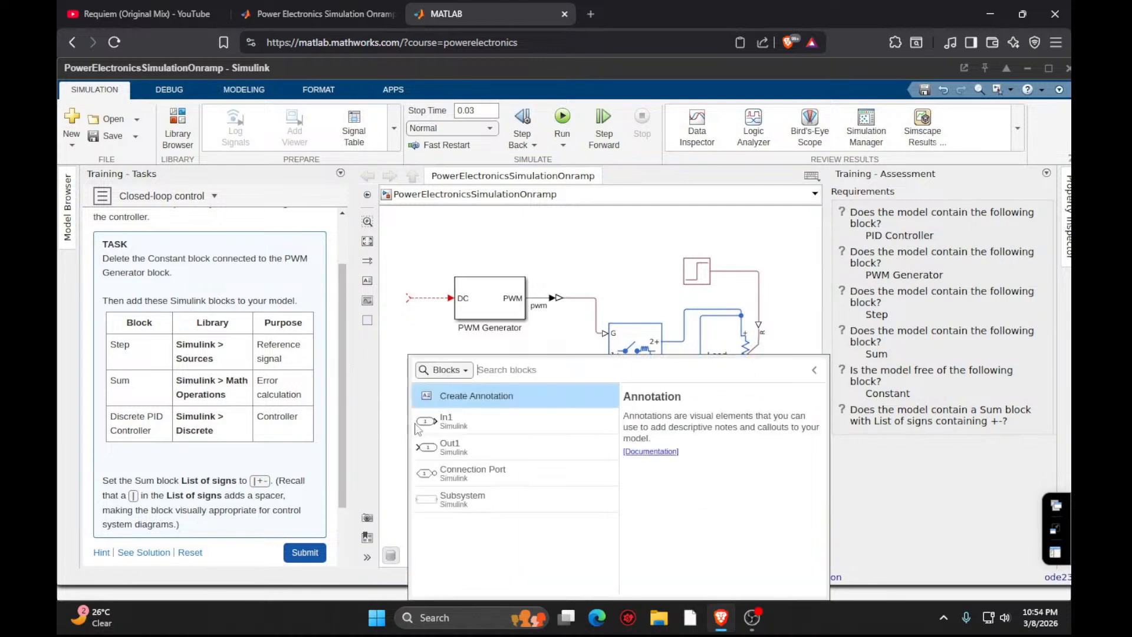
pyautogui.write('step')
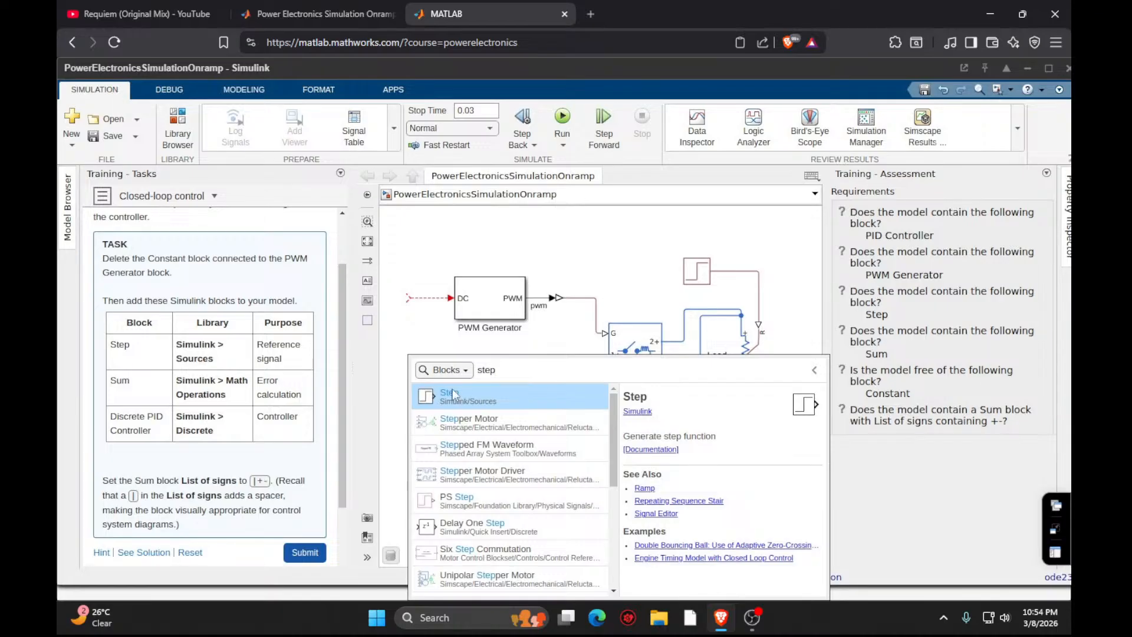
pyautogui.press('Return')
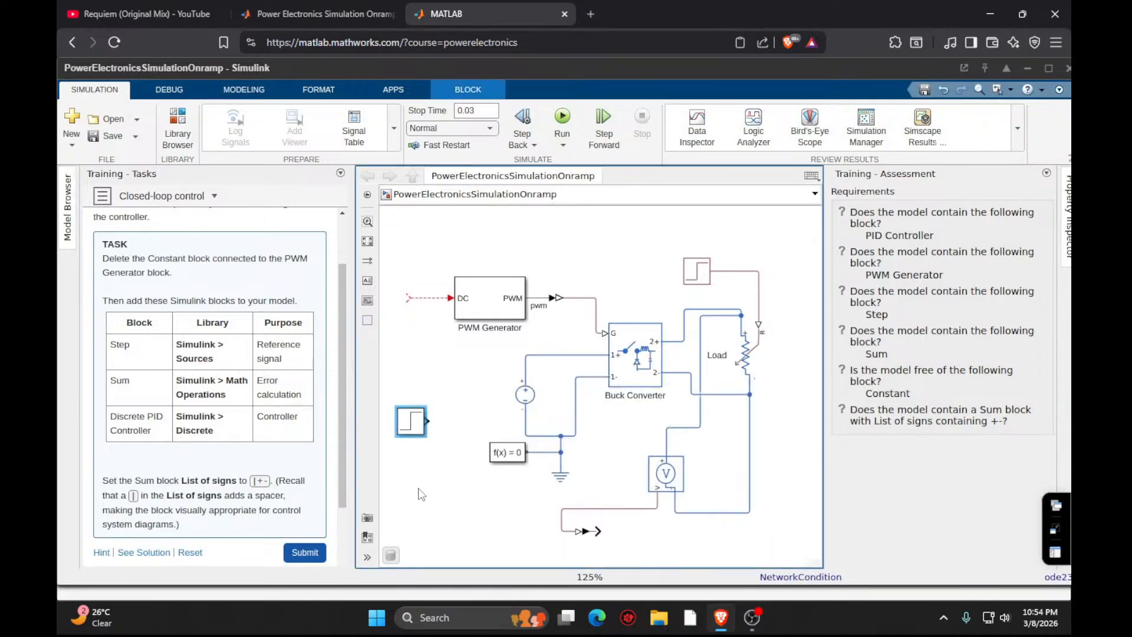
pyautogui.doubleClick(418, 489)
pyautogui.write('sum')
pyautogui.press('Return')
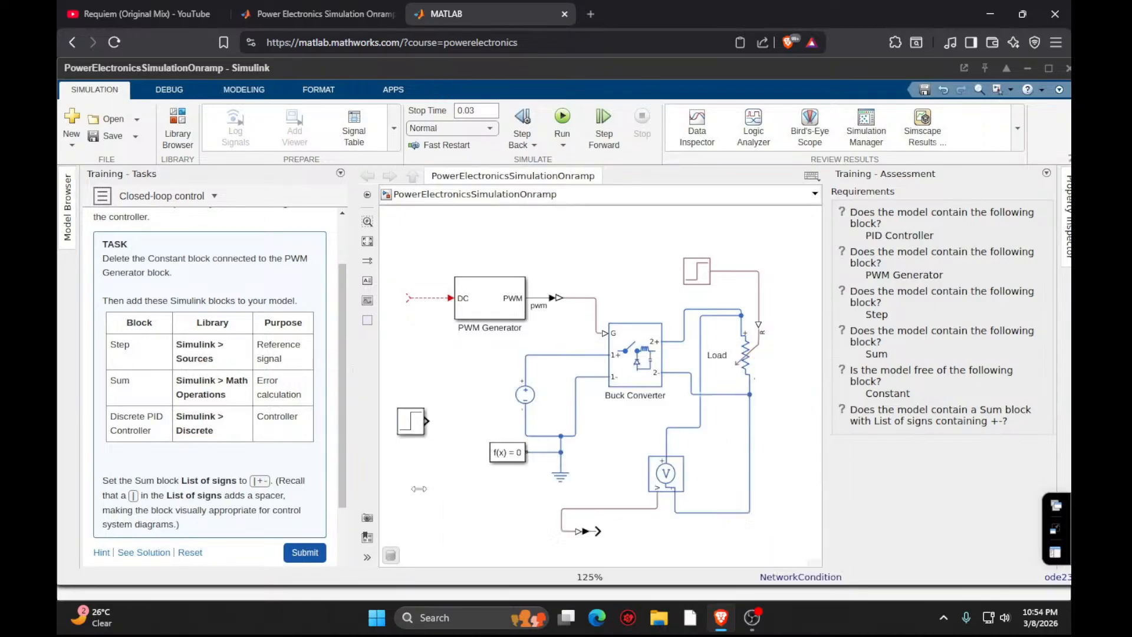
pyautogui.doubleClick(449, 528)
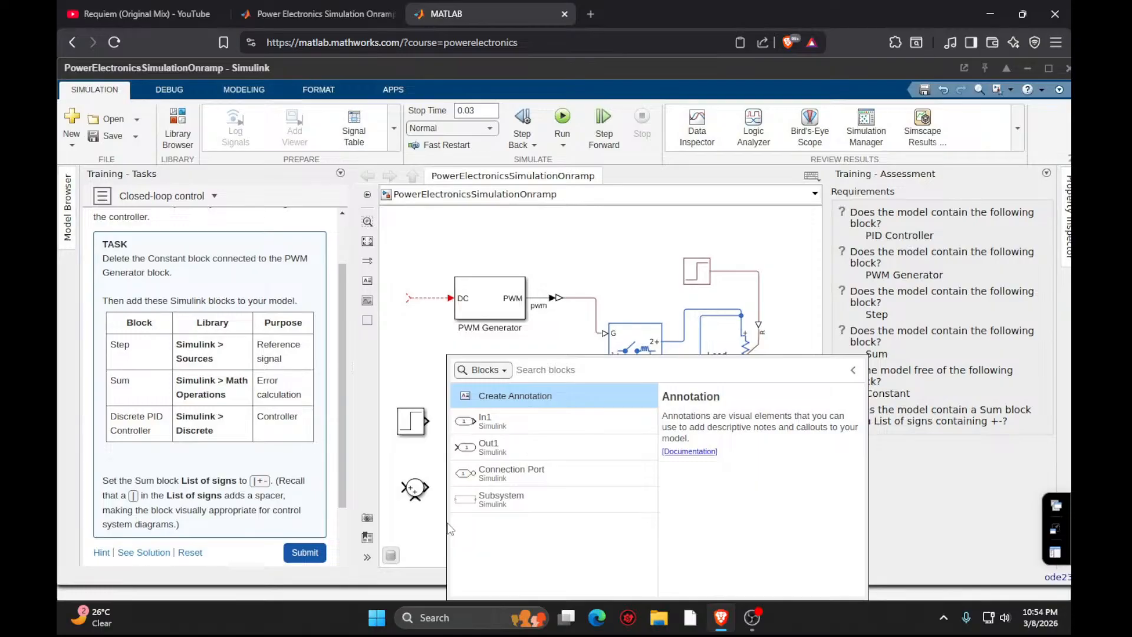
pyautogui.write('discr')
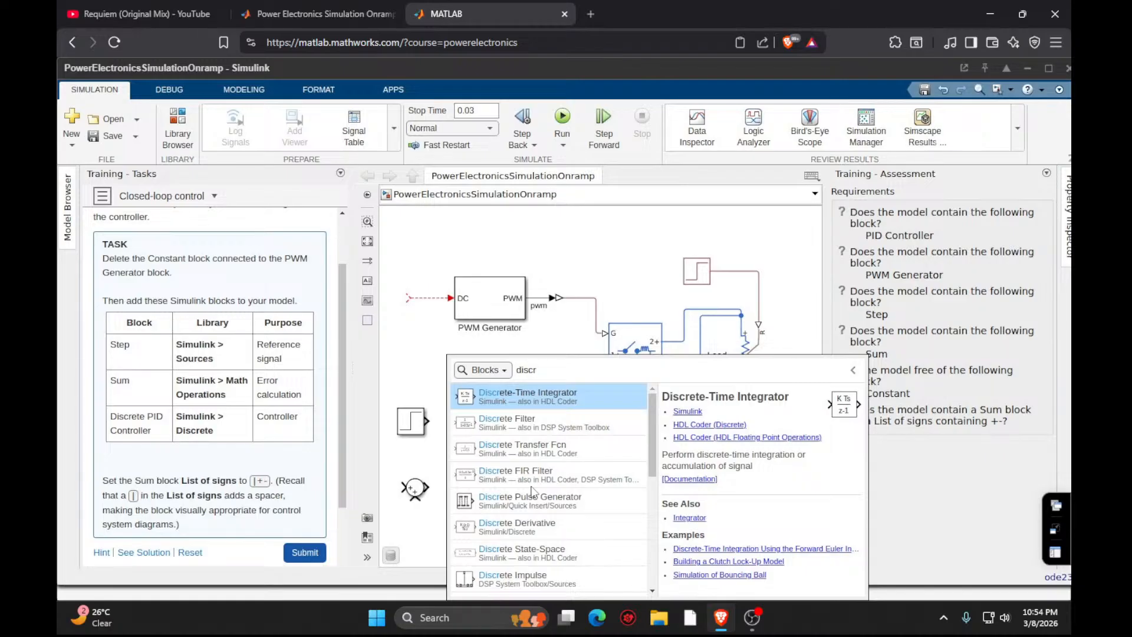
pyautogui.write('ete pid')
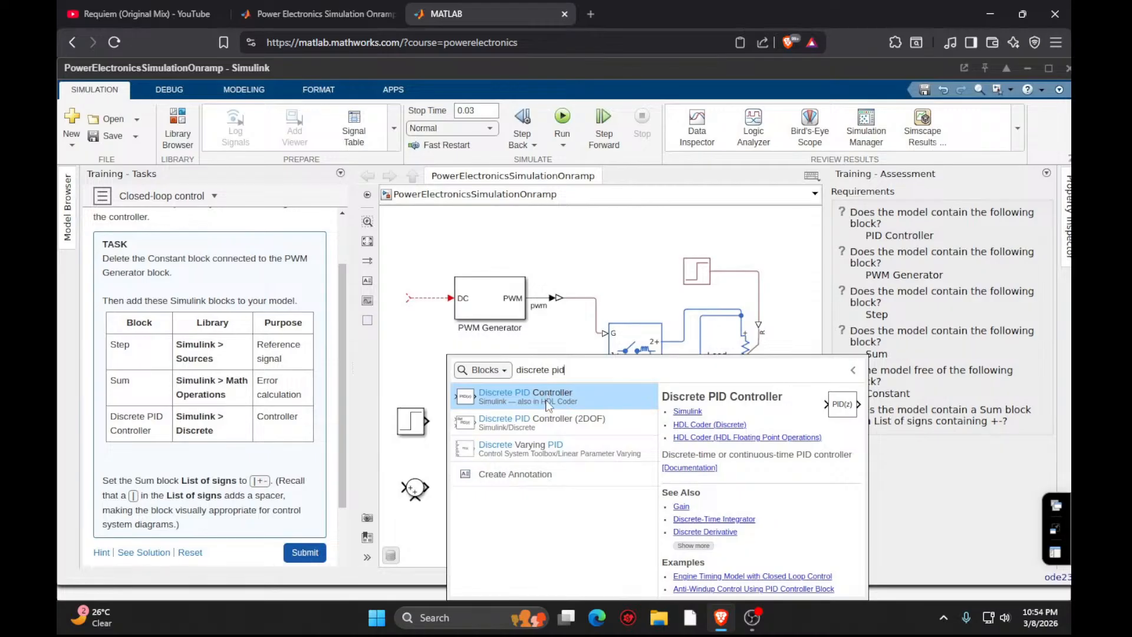
pyautogui.click(547, 401)
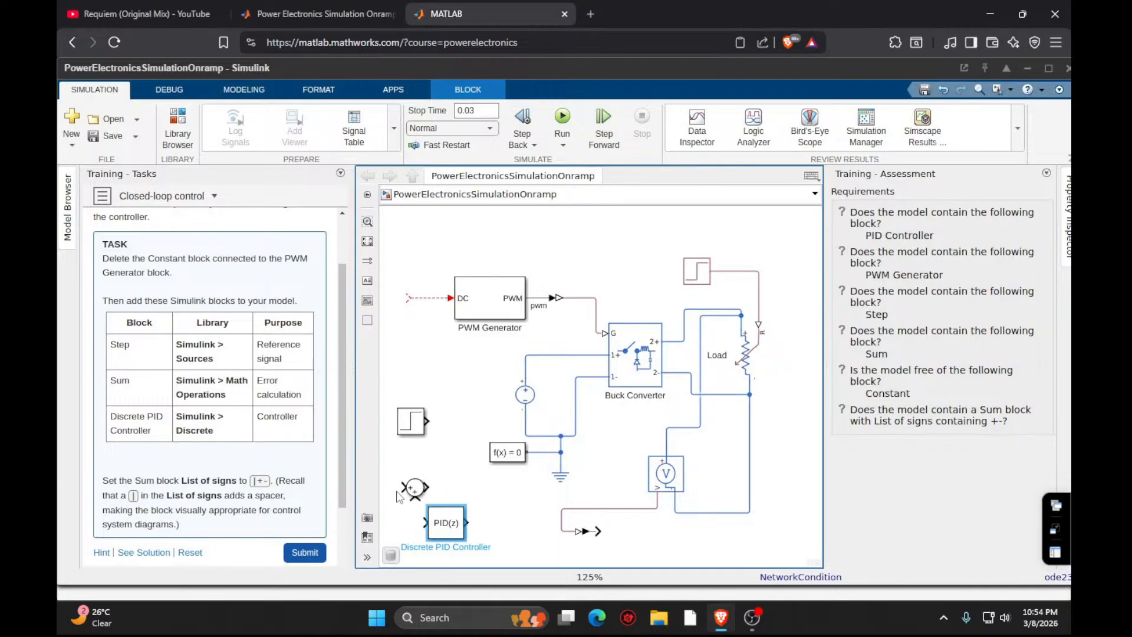
# Set the Sum block's List of signs to |+-, submit Task 2 and proceed to Task 3.
pyautogui.doubleClick(416, 489)
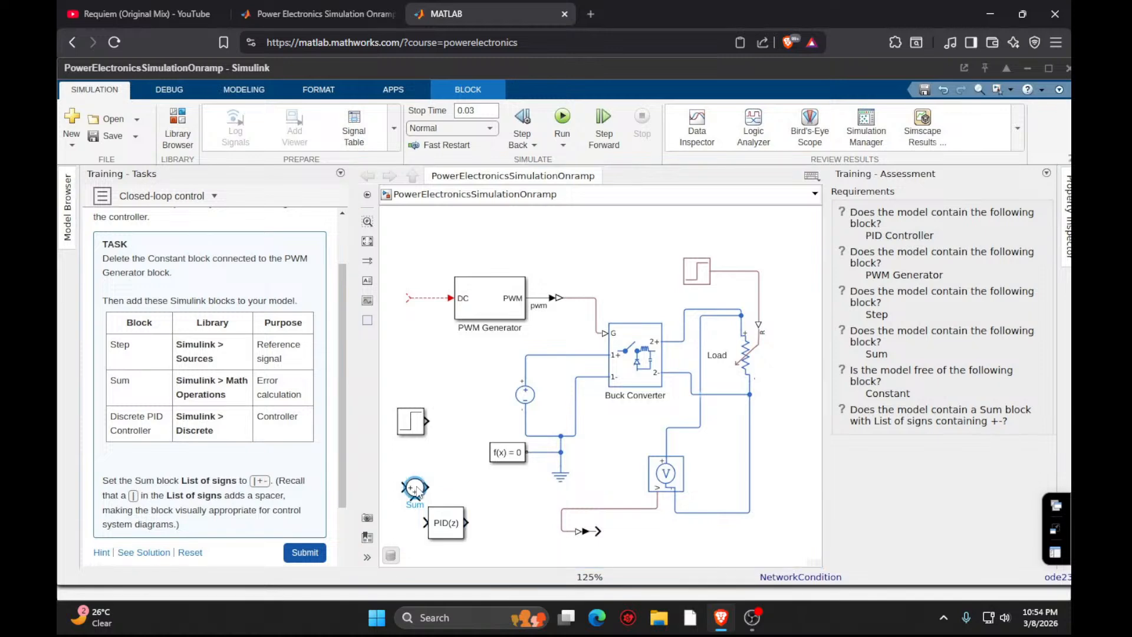
pyautogui.tripleClick(116, 262)
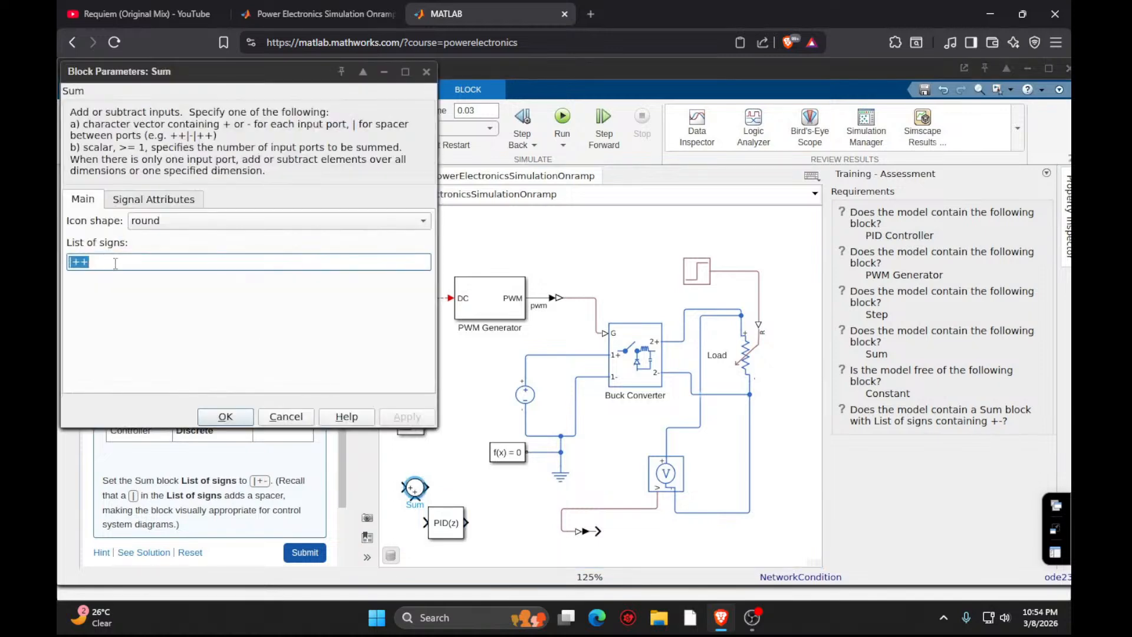
pyautogui.press('Left')
pyautogui.press('BackSpace')
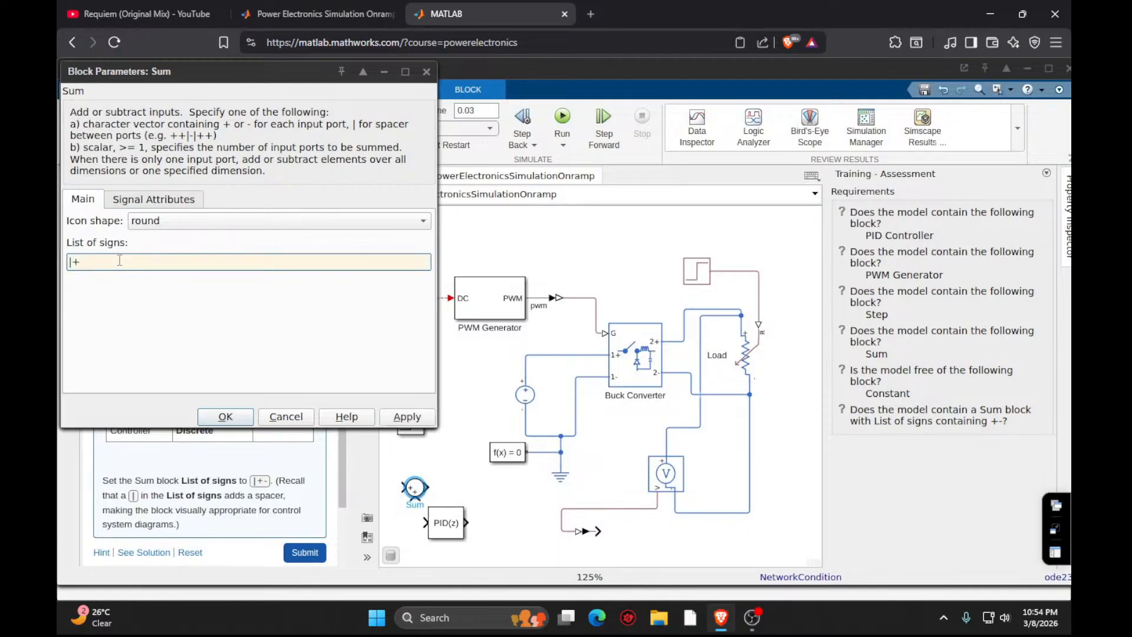
pyautogui.press('Return')
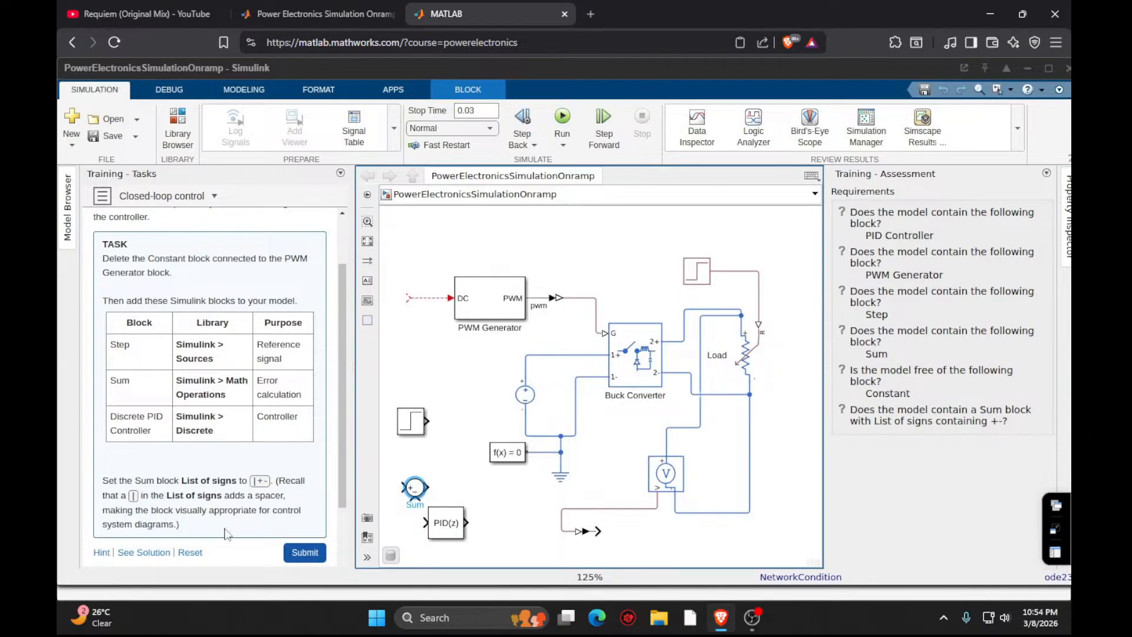
pyautogui.click(305, 552)
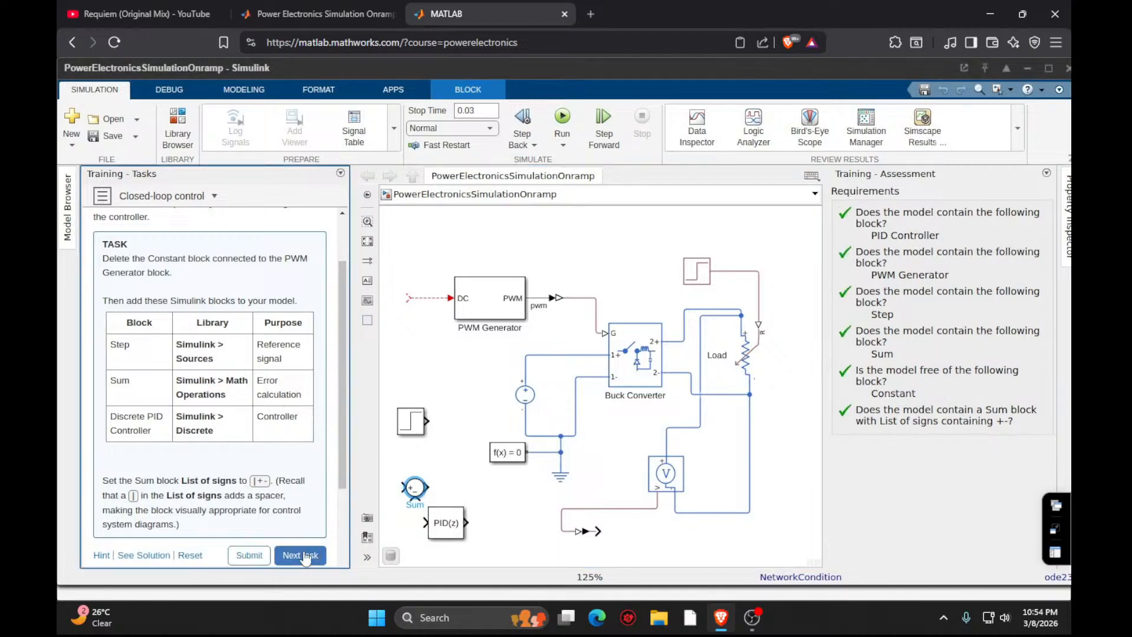
pyautogui.click(305, 557)
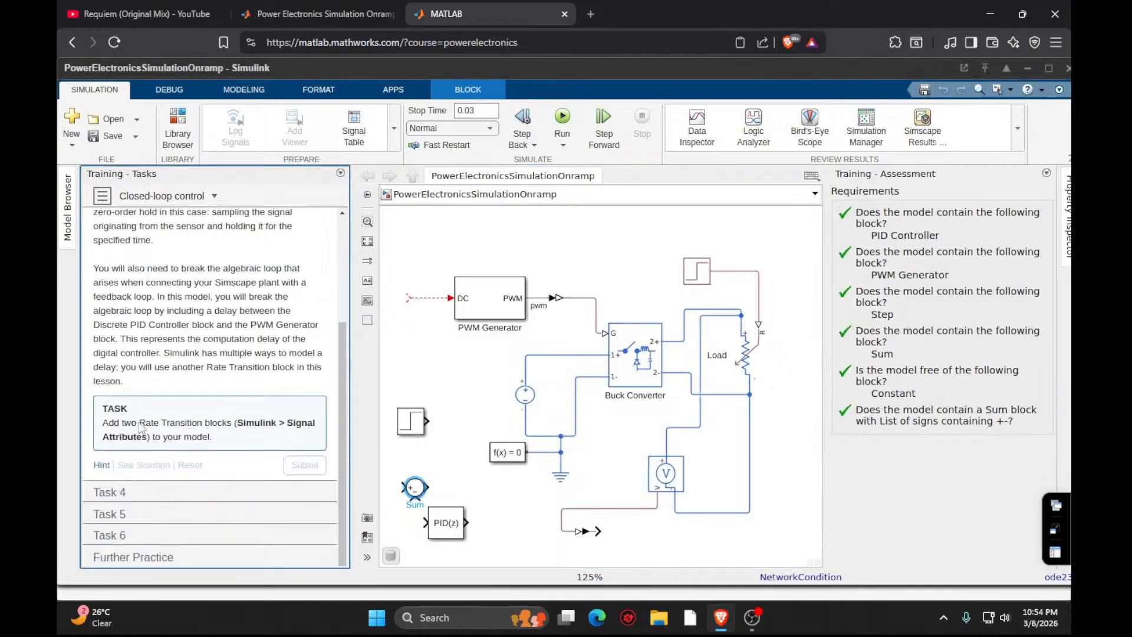
# Try submitting Task 3 with a single Rate Transition block beside the Discrete PID Controller, and delete that block.
pyautogui.doubleClick(504, 544)
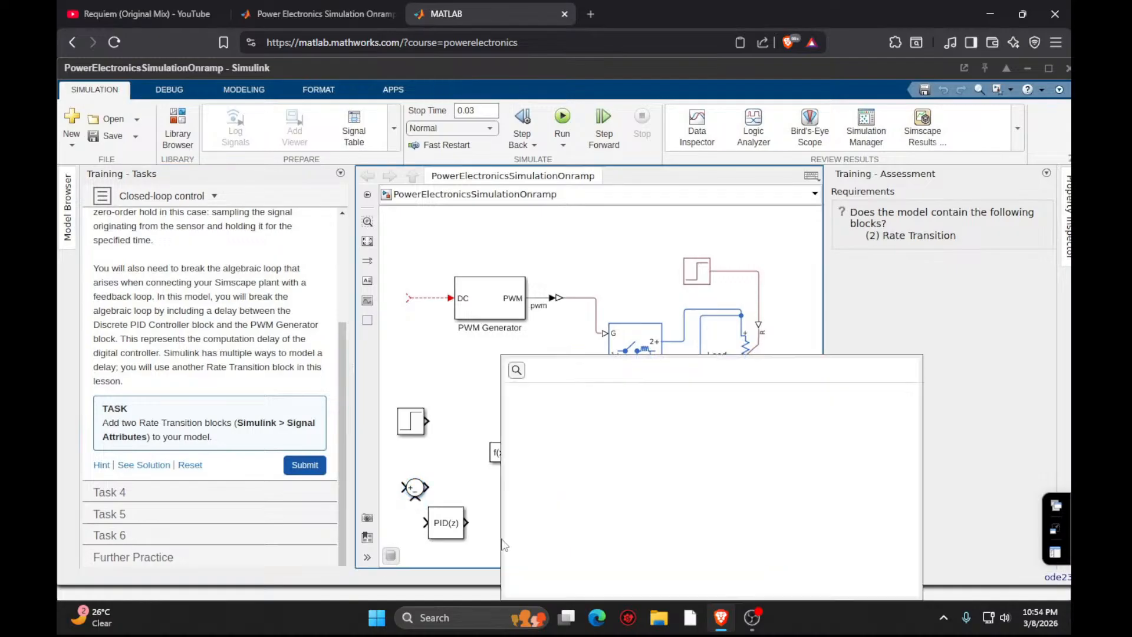
pyautogui.write('rs')
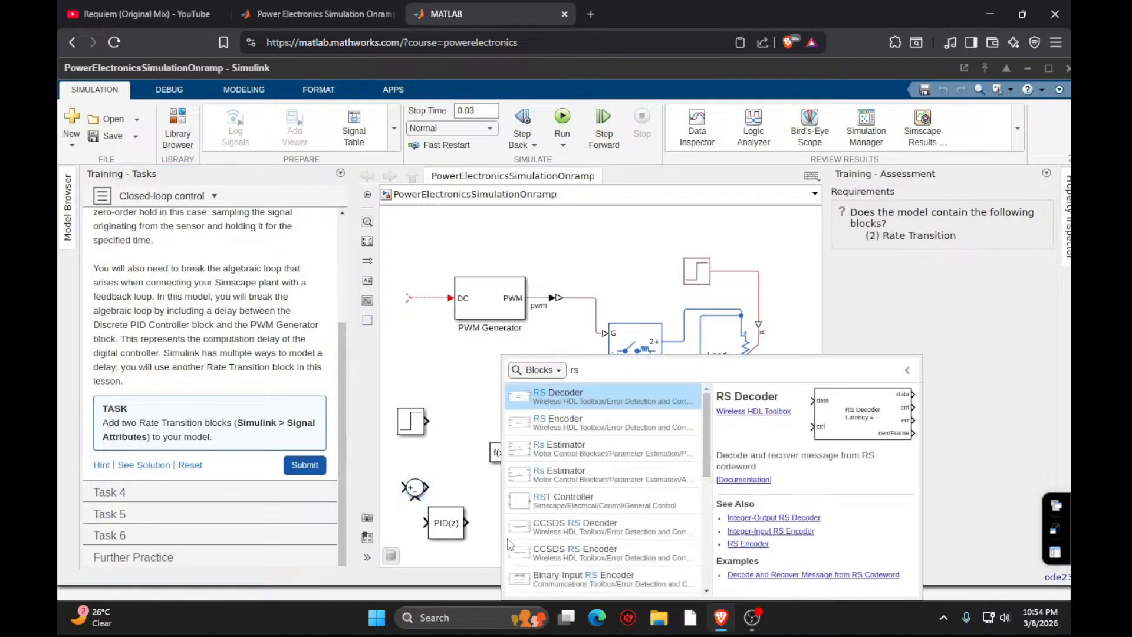
pyautogui.write('a')
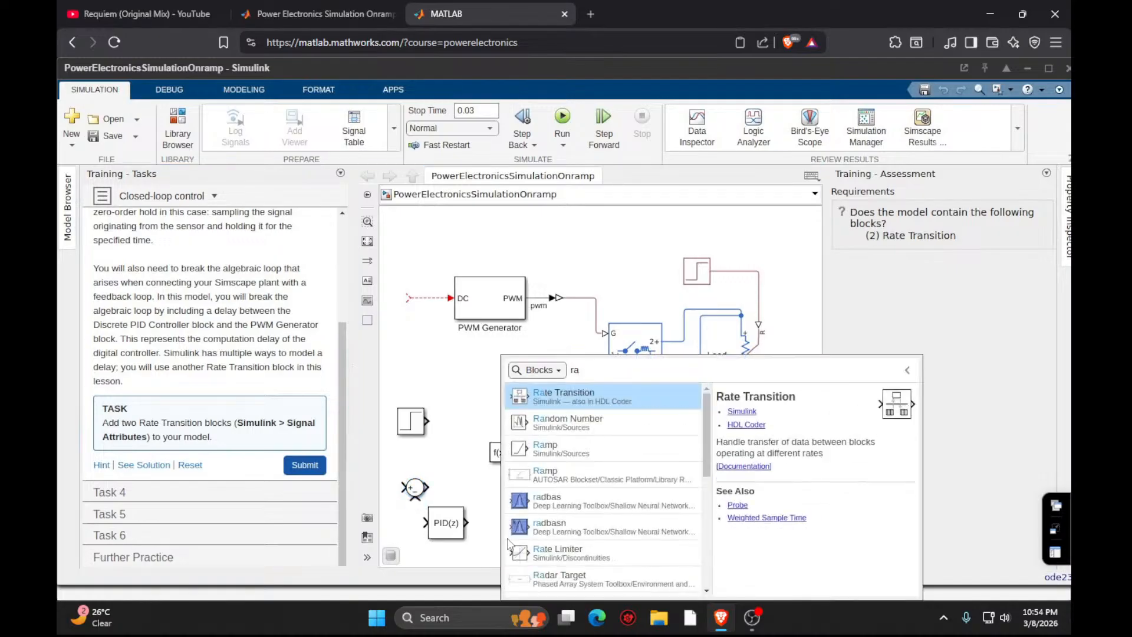
pyautogui.click(579, 393)
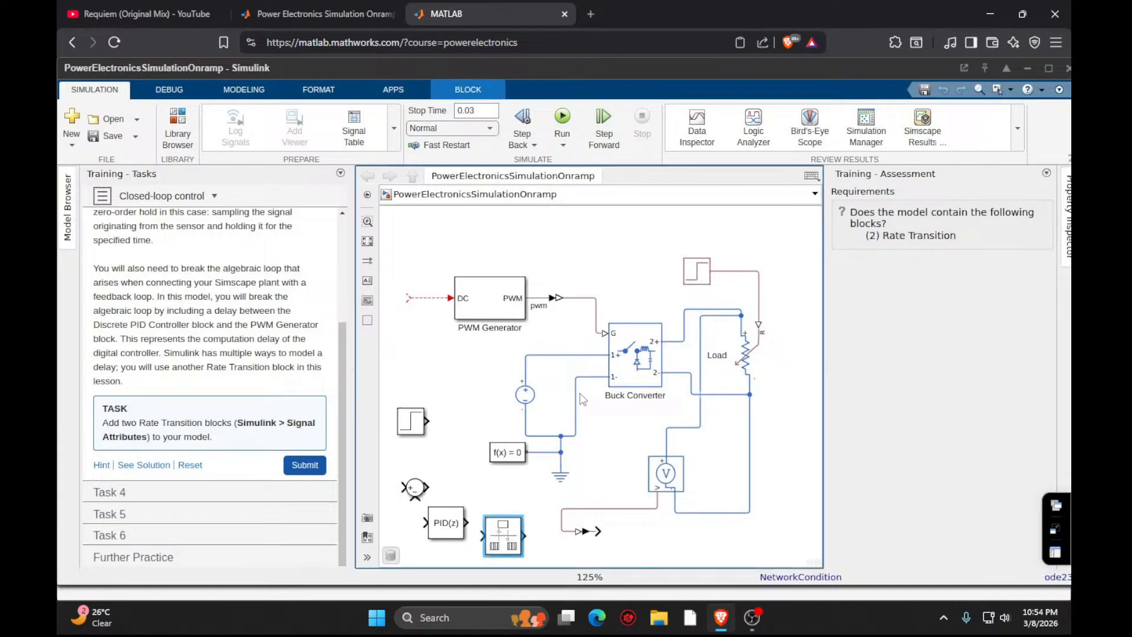
pyautogui.click(305, 465)
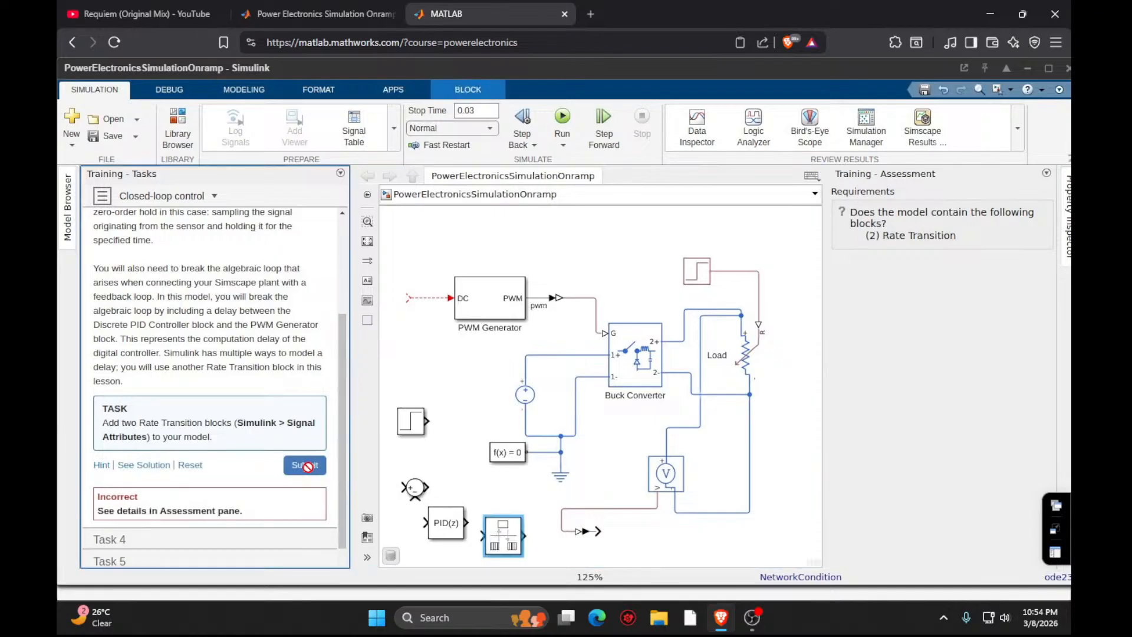
pyautogui.press('Delete')
# Add two Rate Transition blocks beside the Discrete PID Controller, submit Task 3 and proceed to Task 4.
pyautogui.doubleClick(500, 537)
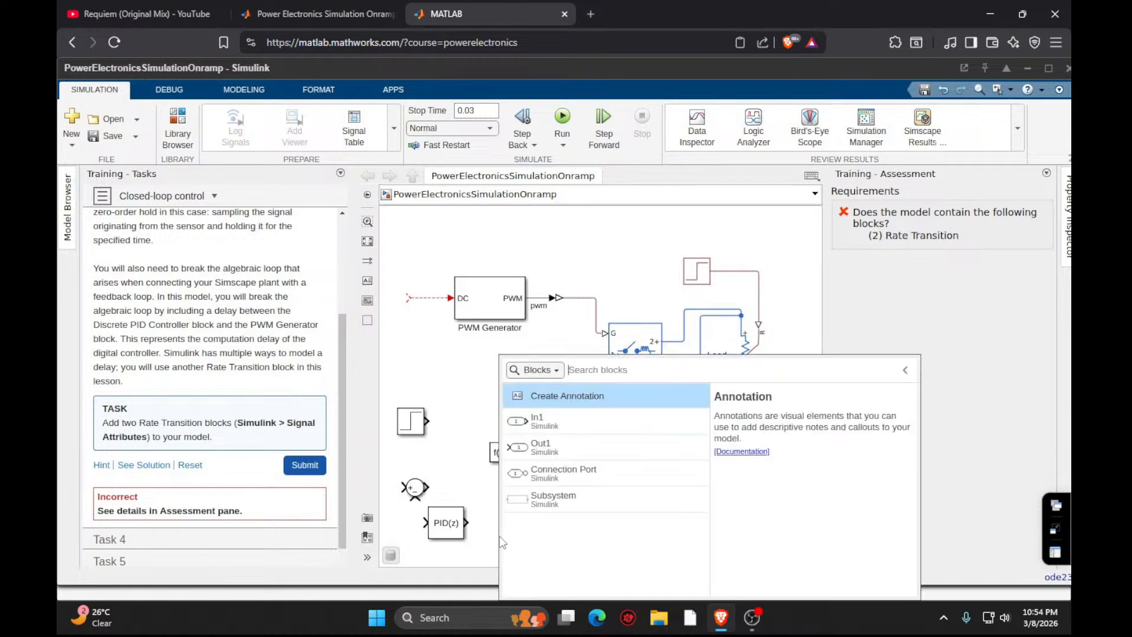
pyautogui.write('rate')
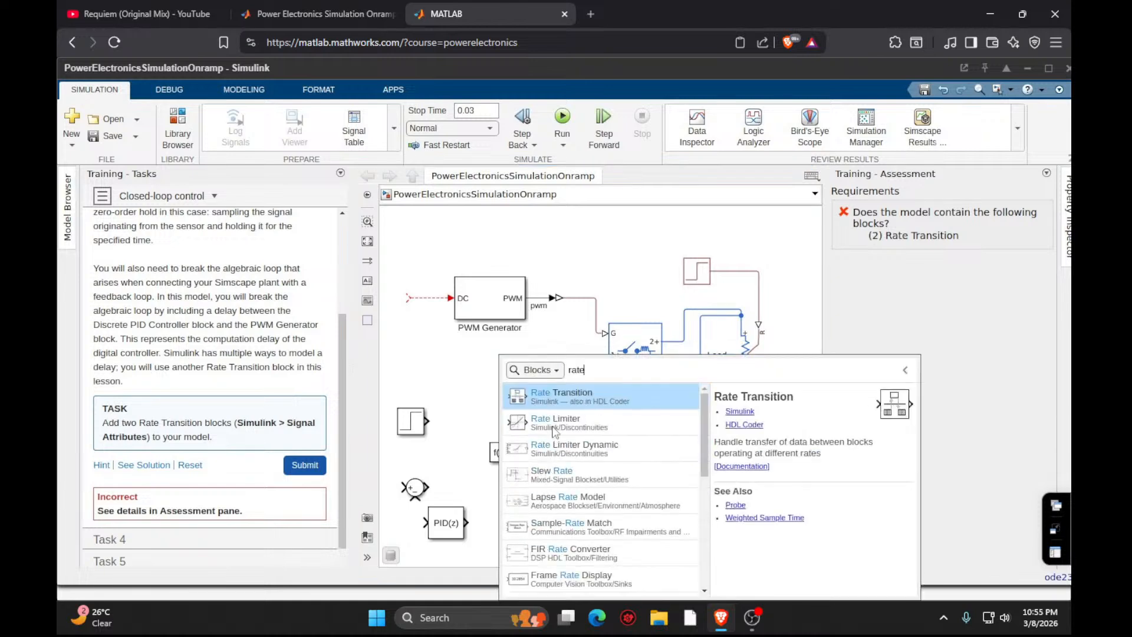
pyautogui.write(' tr')
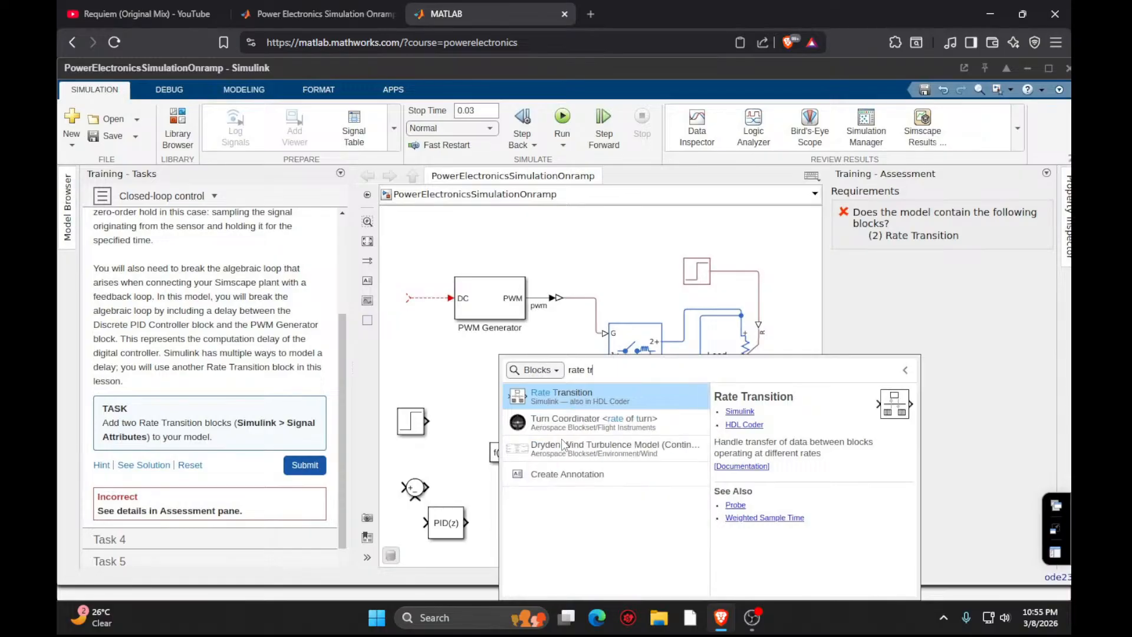
pyautogui.click(555, 395)
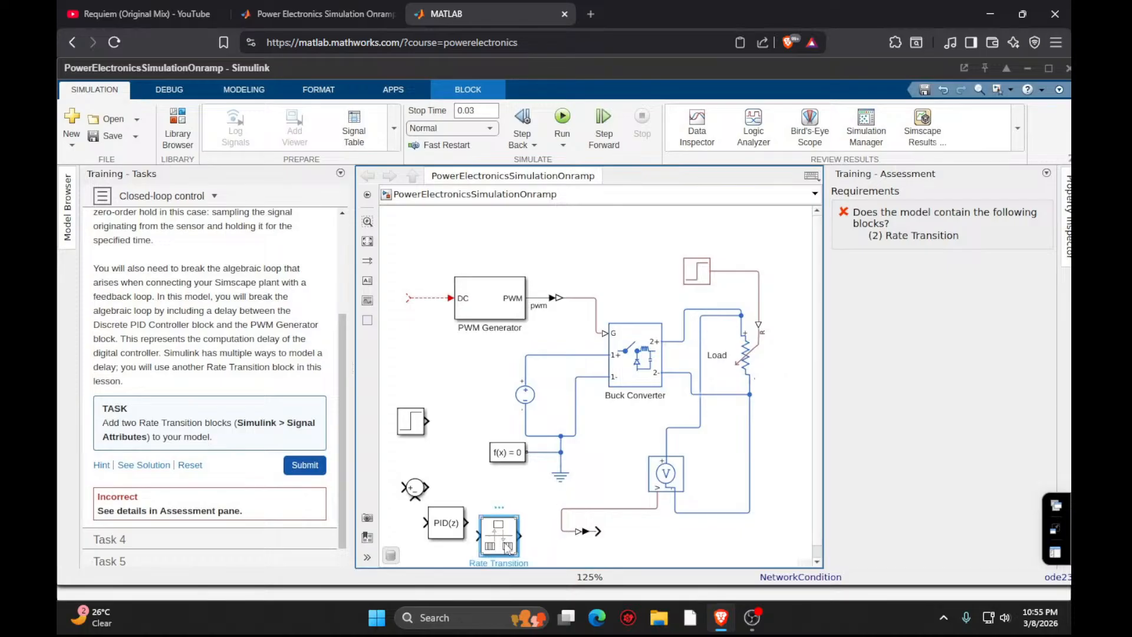
pyautogui.hotkey('ctrl', 'v')
pyautogui.click(304, 463)
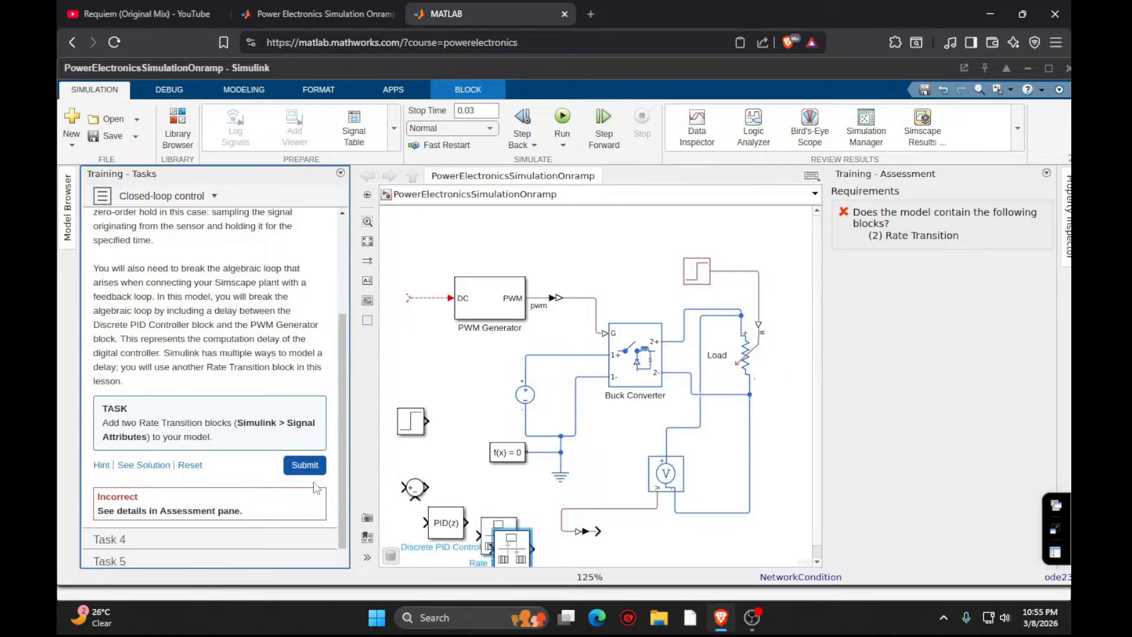
pyautogui.click(304, 468)
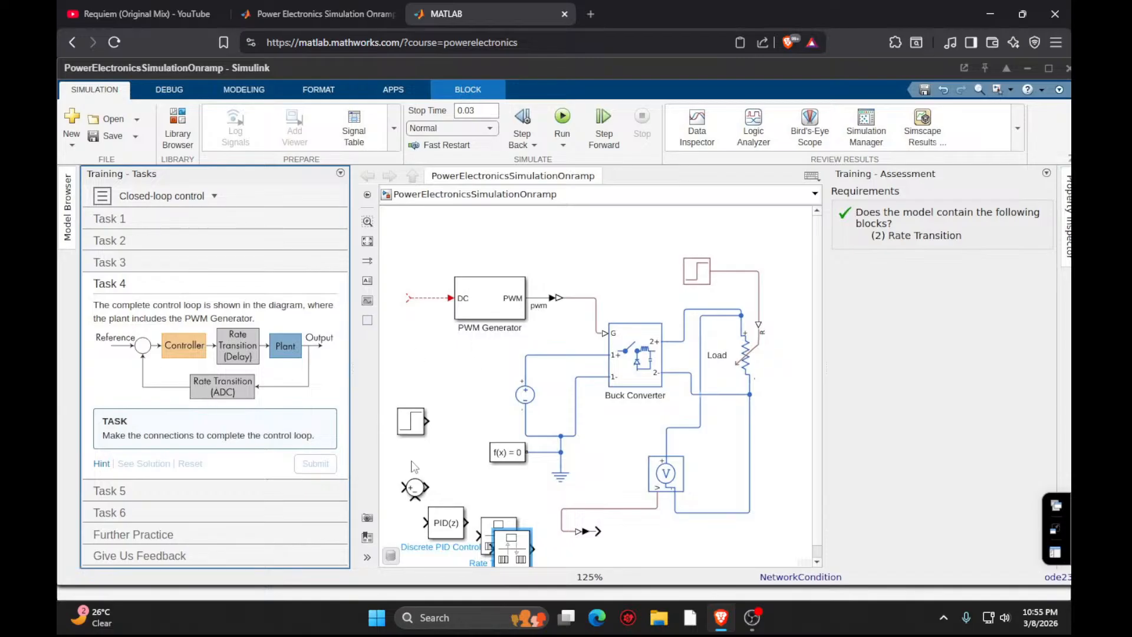
# Line up the unconnected Step, Sum and Discrete PID Controller blocks with the PWM Generator's DC input and connect them in series.
pyautogui.click(415, 429)
pyautogui.moveTo(414, 429); pyautogui.dragTo(414, 300)
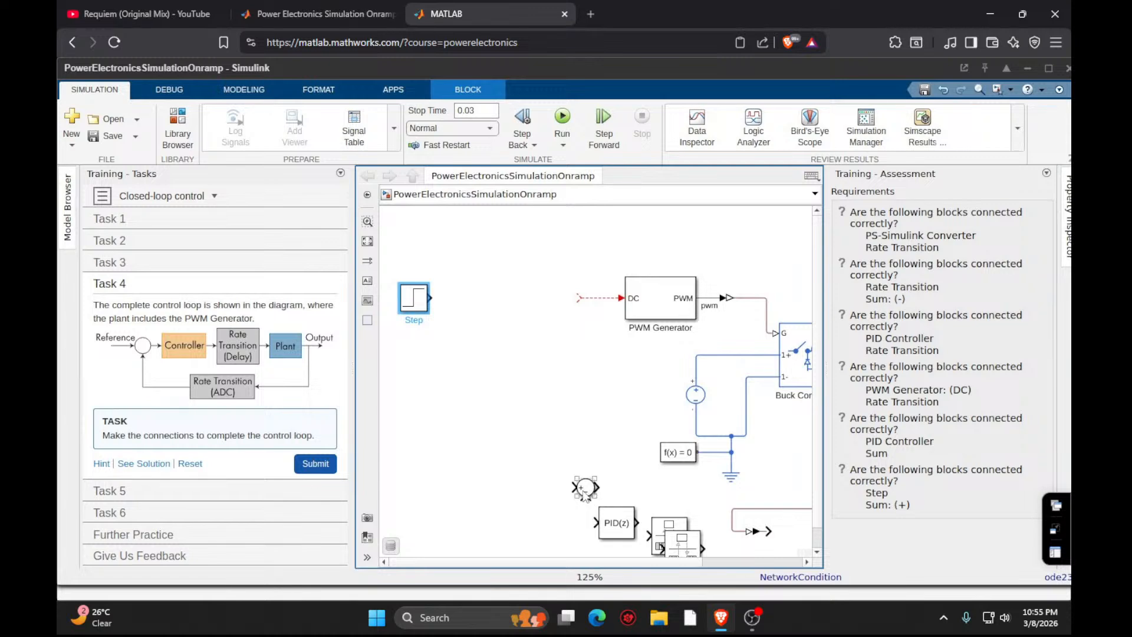
pyautogui.click(586, 489)
pyautogui.moveTo(585, 487); pyautogui.dragTo(471, 298)
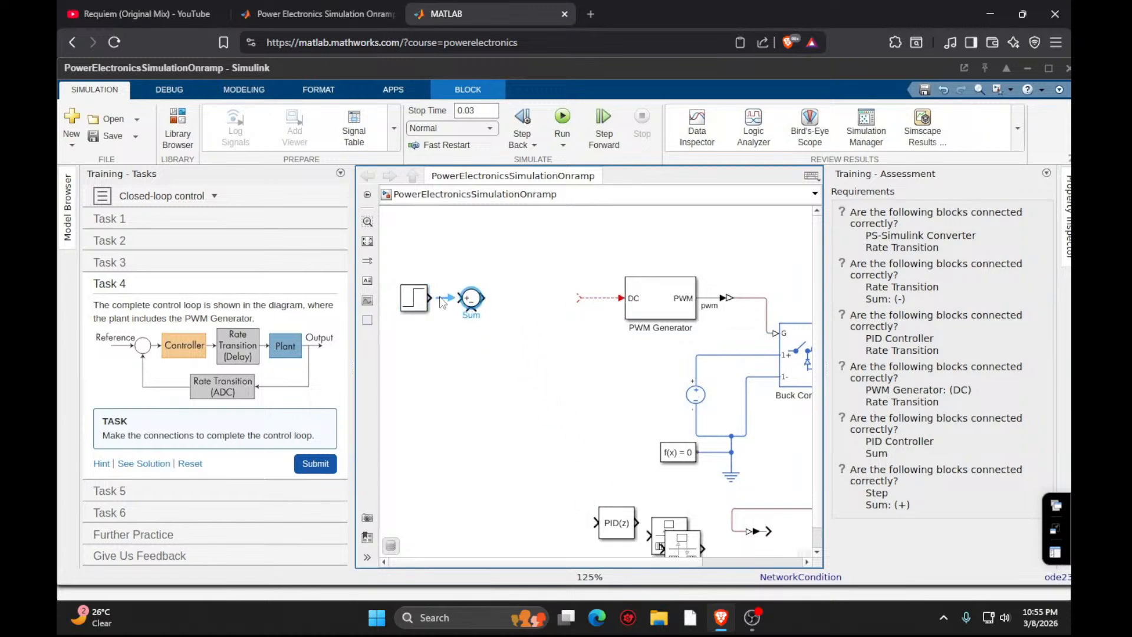
pyautogui.moveTo(626, 529); pyautogui.dragTo(535, 301)
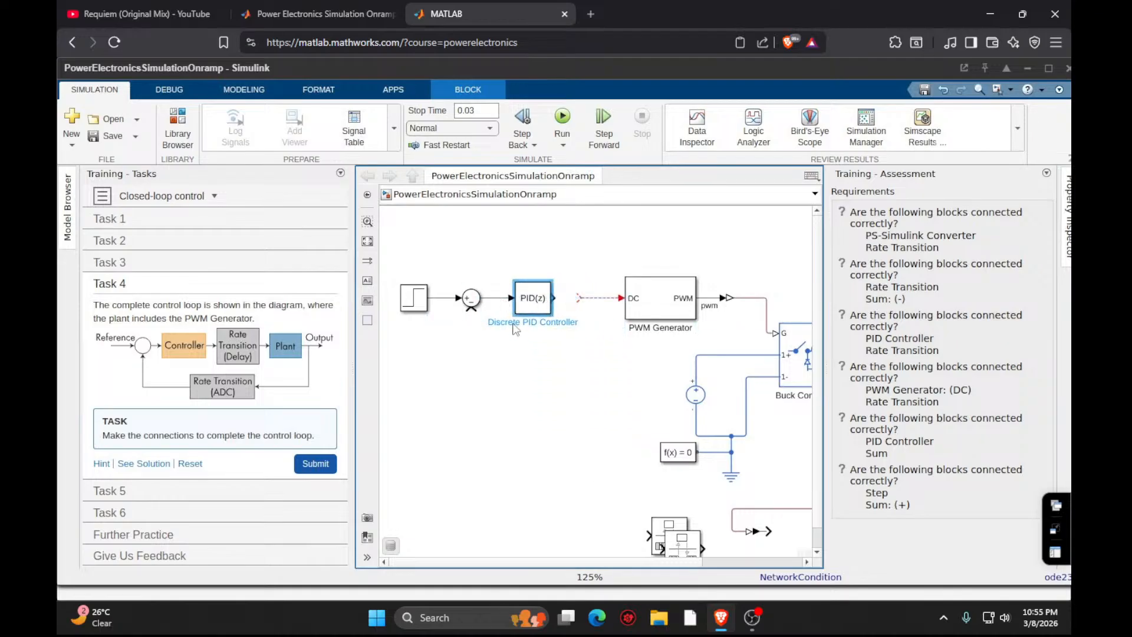
# Place one Rate Transition block between the Discrete PID Controller and the PWM Generator, connecting its input to the controller output.
pyautogui.click(671, 544)
pyautogui.moveTo(671, 543); pyautogui.dragTo(593, 301)
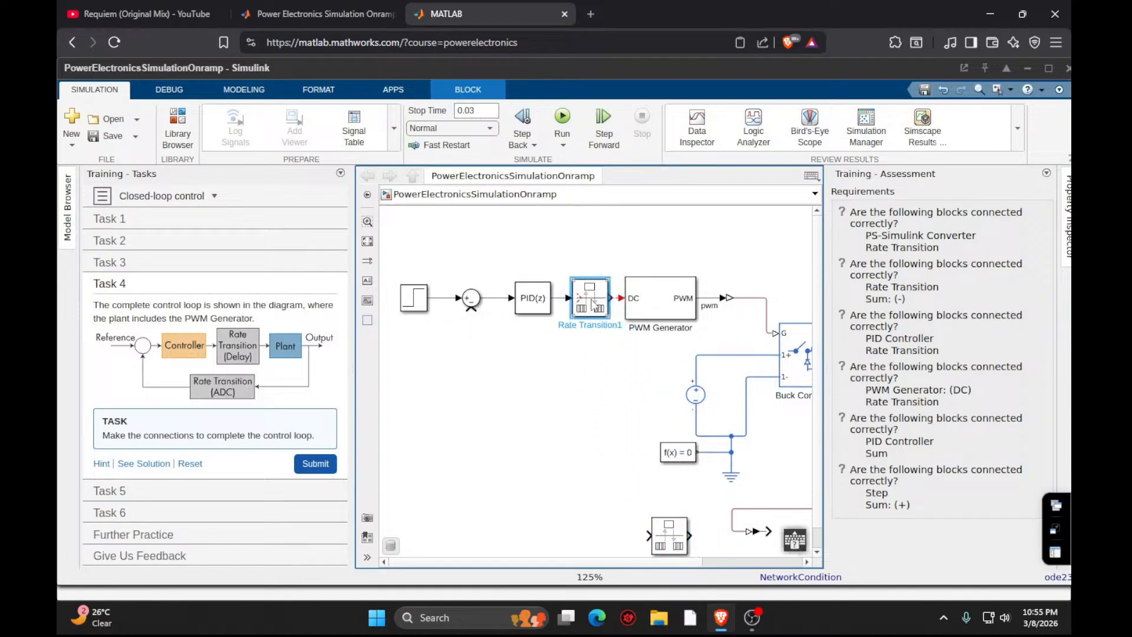
pyautogui.click(613, 299)
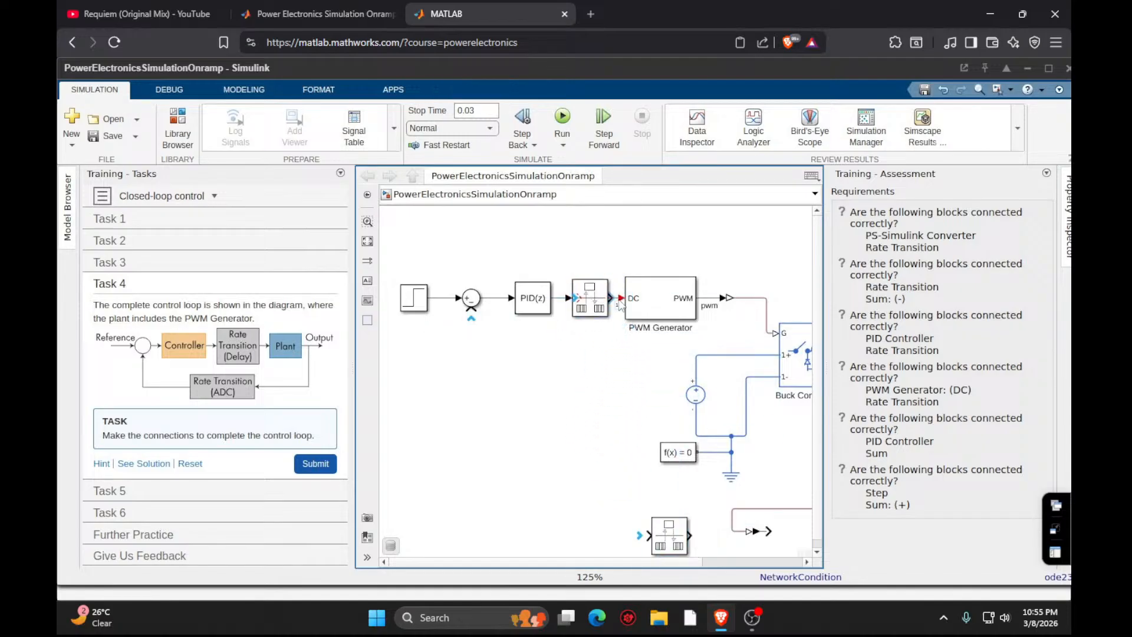
pyautogui.moveTo(614, 300); pyautogui.dragTo(619, 301)
# Delete the dangling line at the PWM Generator's DC input and connect the Rate Transition block's output directly to it.
pyautogui.click(607, 313)
pyautogui.moveTo(595, 299); pyautogui.dragTo(584, 278)
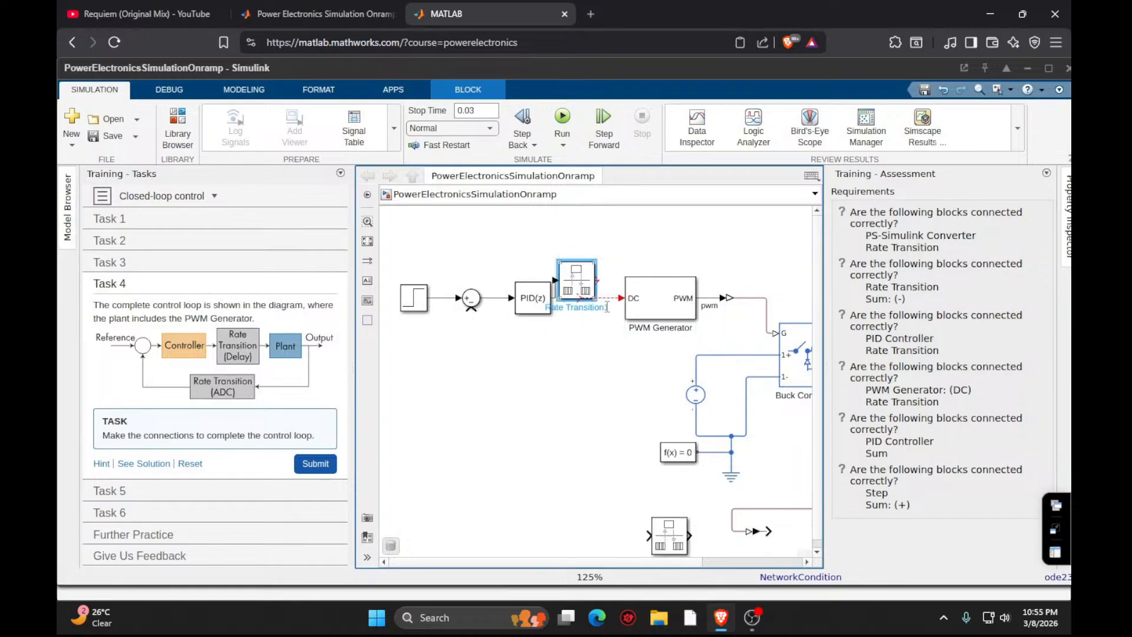
pyautogui.click(609, 302)
pyautogui.press('Delete')
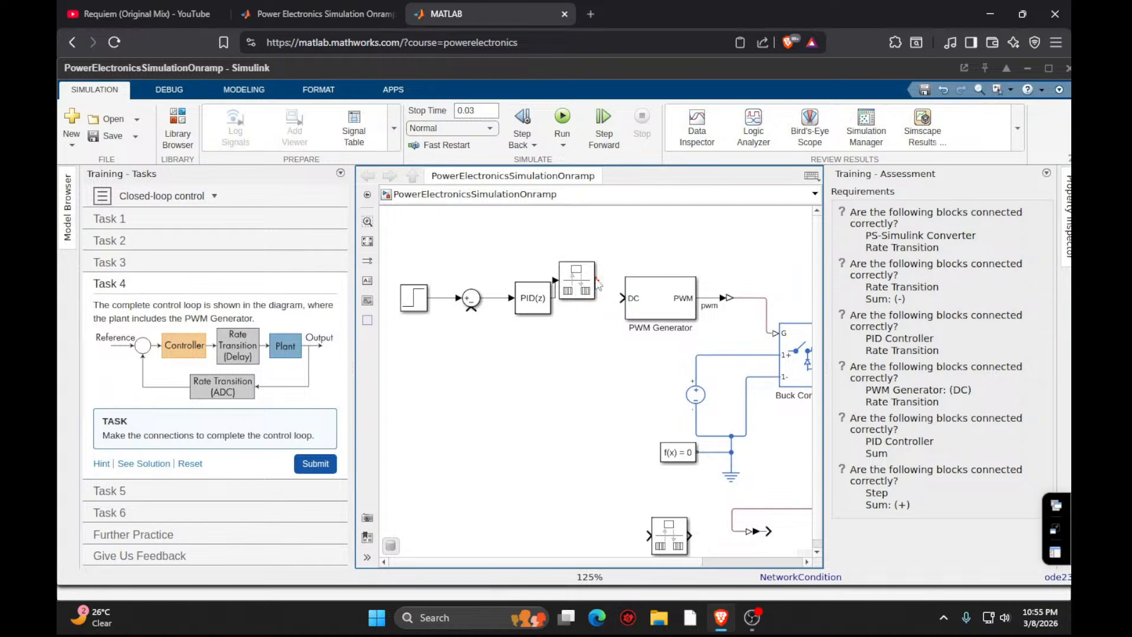
pyautogui.moveTo(597, 282)
pyautogui.mouseDown()
pyautogui.moveTo(625, 305)
pyautogui.moveTo(617, 299)
pyautogui.moveTo(606, 355)
pyautogui.mouseUp()
pyautogui.press('Delete')
pyautogui.moveTo(595, 273); pyautogui.dragTo(588, 300)
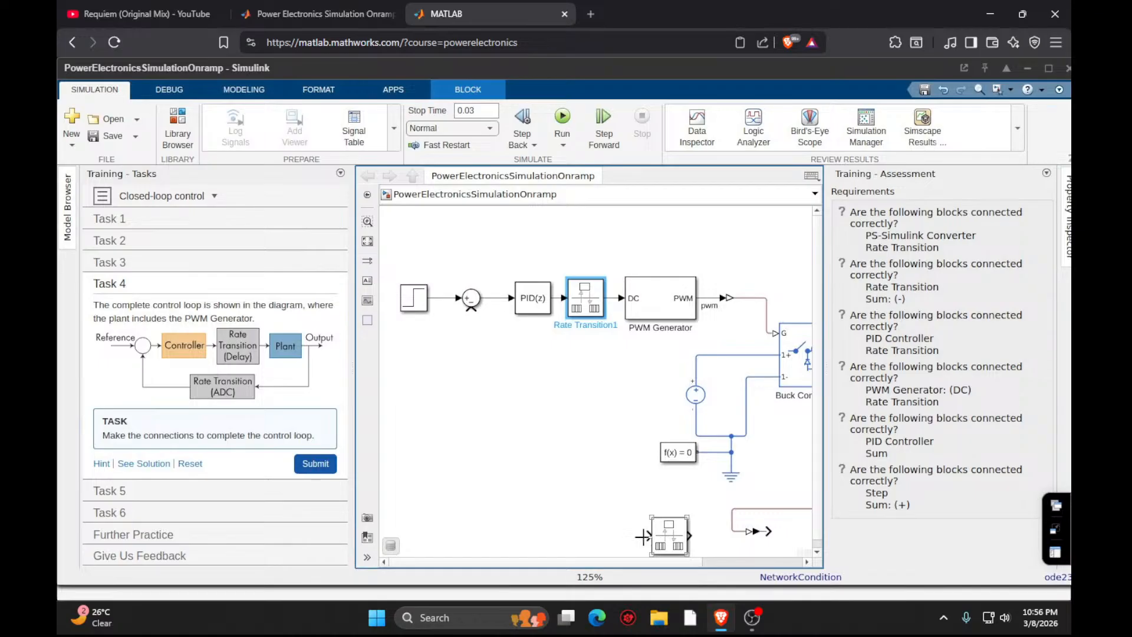
pyautogui.moveTo(644, 536); pyautogui.dragTo(513, 454)
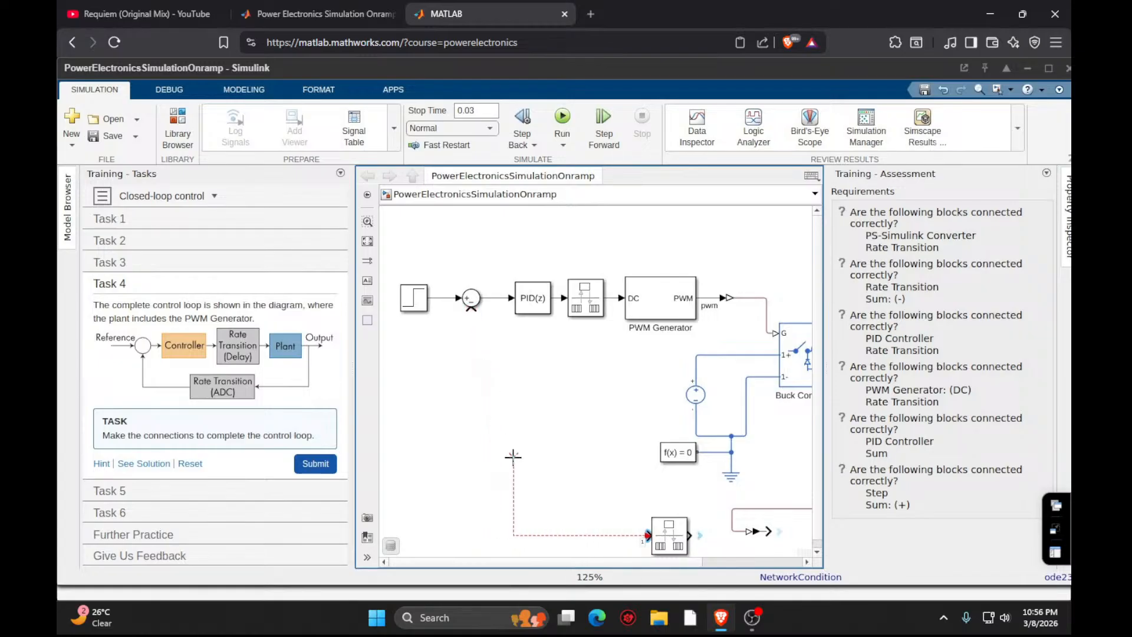
pyautogui.click(634, 535)
pyautogui.press('Delete')
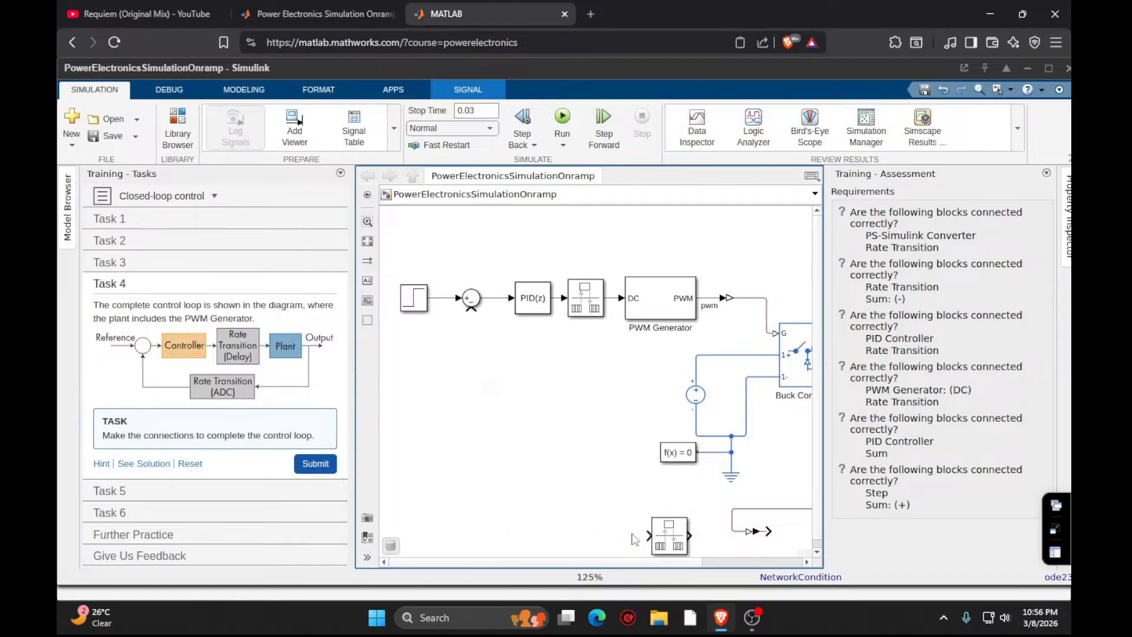
# Flip the remaining Rate Transition block, wire it from the voltage sensor's PS-Simulink Converter to the Sum's negative input, and submit Task 4.
pyautogui.click(677, 546)
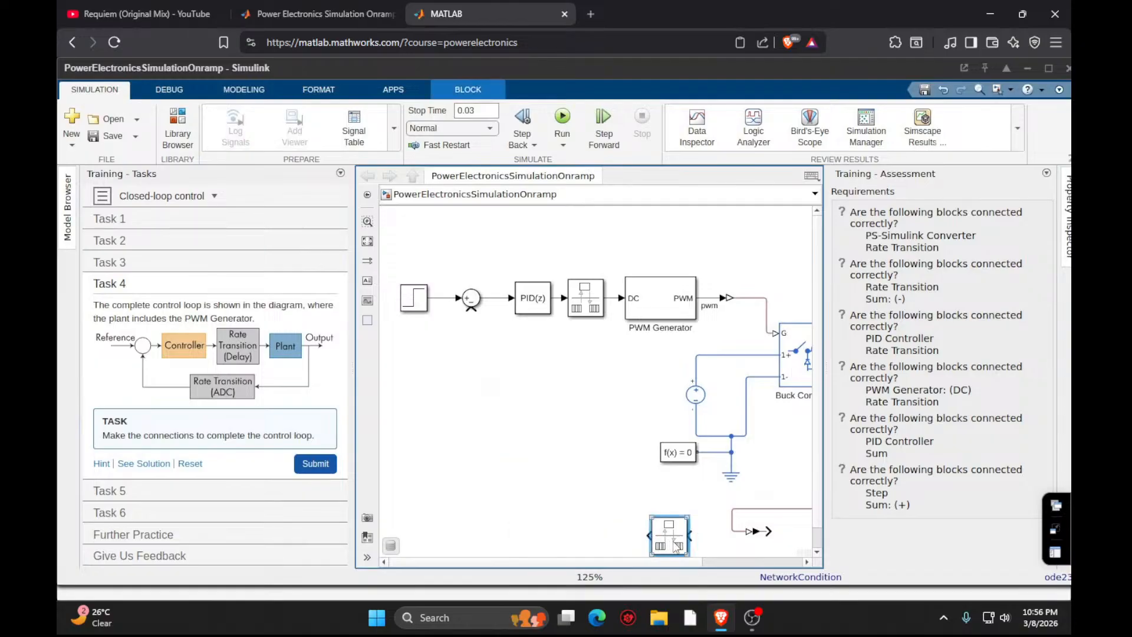
pyautogui.moveTo(648, 535)
pyautogui.mouseDown()
pyautogui.moveTo(619, 513)
pyautogui.moveTo(543, 373)
pyautogui.moveTo(470, 311)
pyautogui.mouseUp()
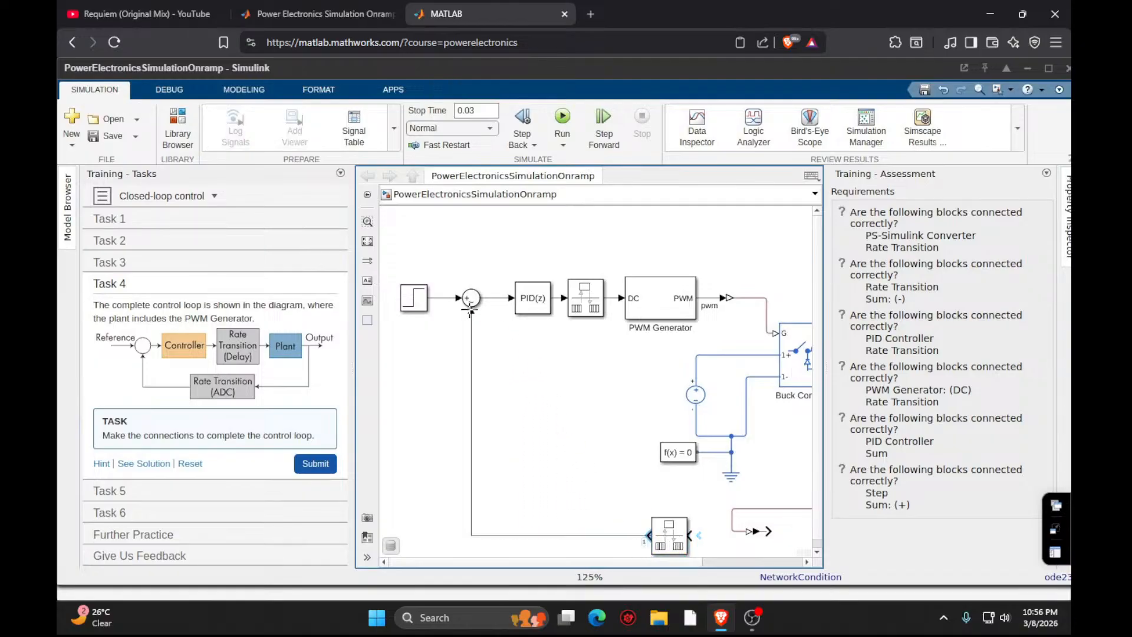
pyautogui.click(747, 562)
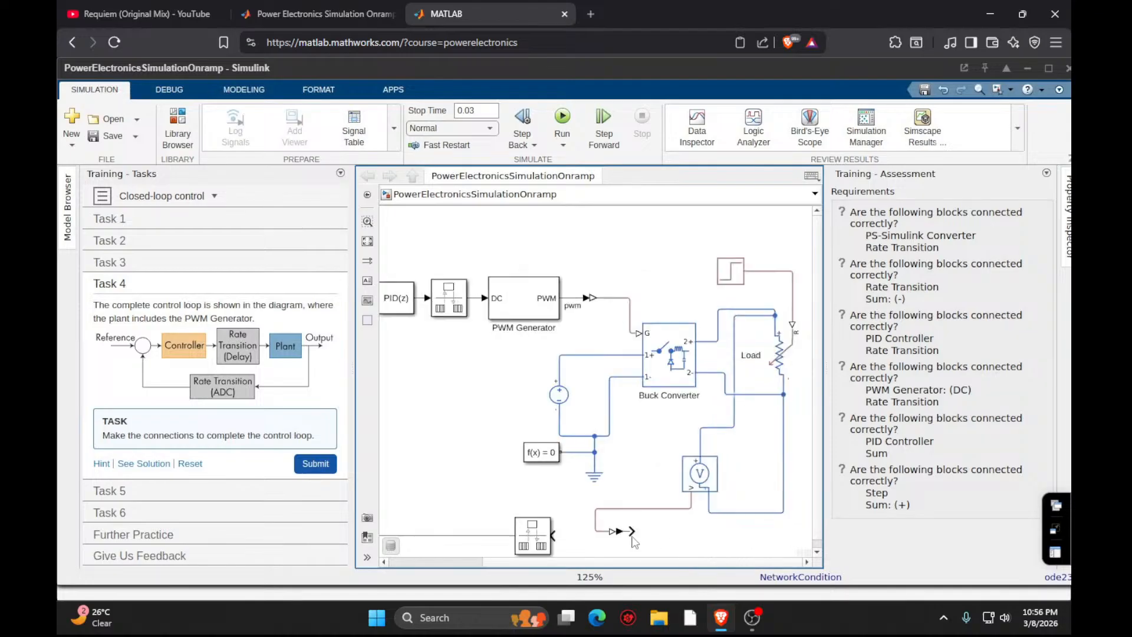
pyautogui.moveTo(555, 534); pyautogui.dragTo(641, 532)
pyautogui.click(304, 465)
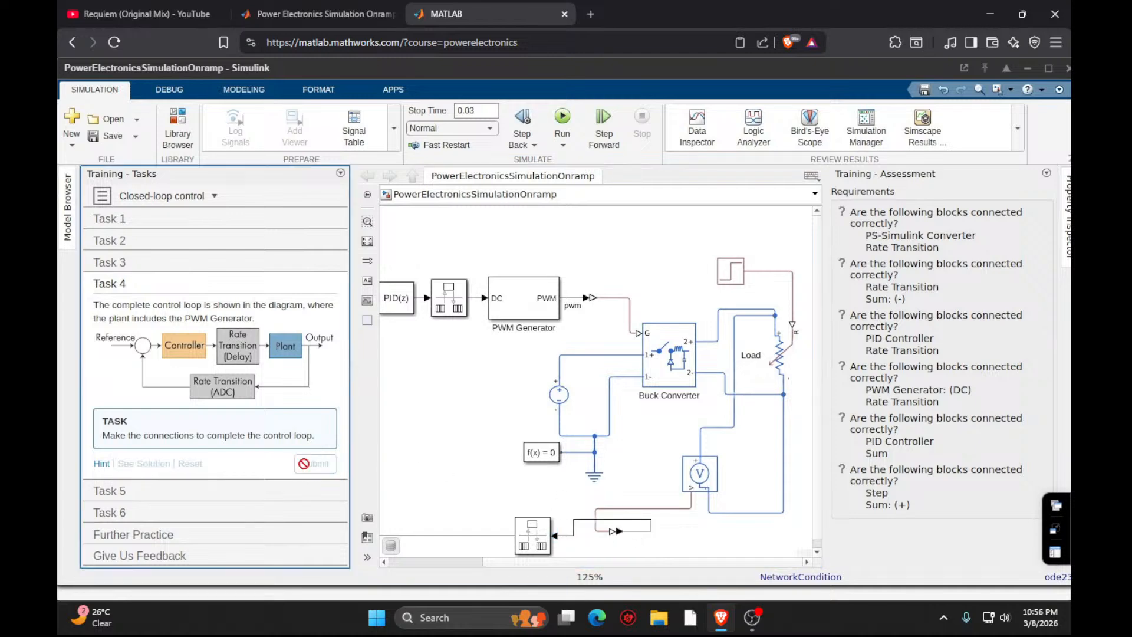
# Set the step time of the reference Step block feeding the Sum to 0.02, following the Task 5 instructions.
pyautogui.scroll(-3, 235, 427)
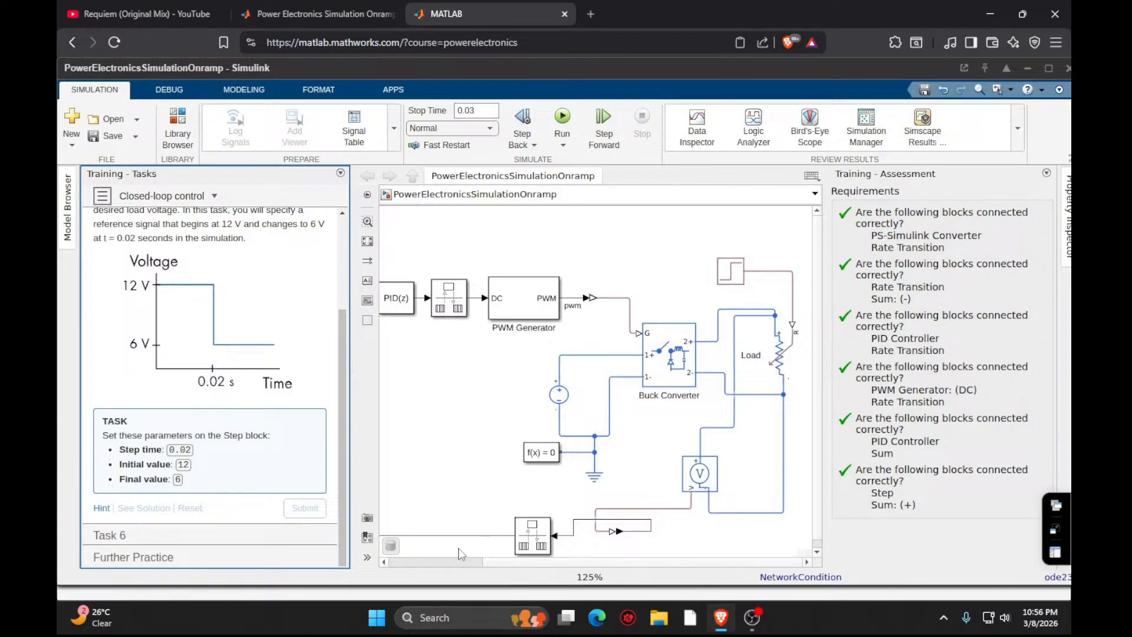
pyautogui.click(461, 562)
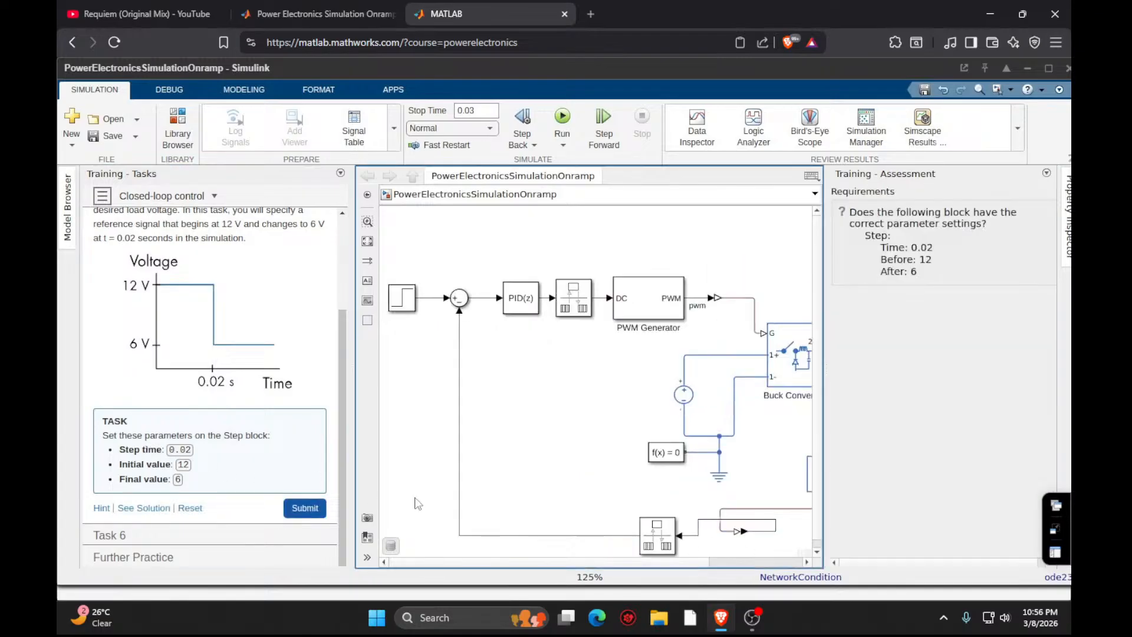
pyautogui.click(404, 298)
pyautogui.doubleClick(404, 298)
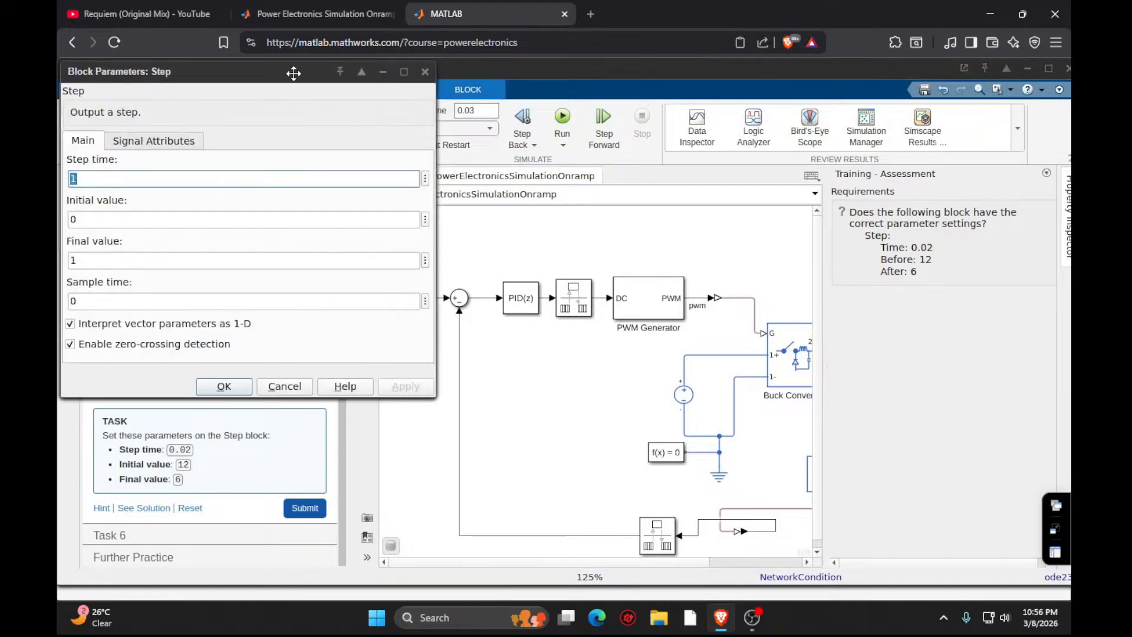
pyautogui.moveTo(295, 74); pyautogui.dragTo(642, 135)
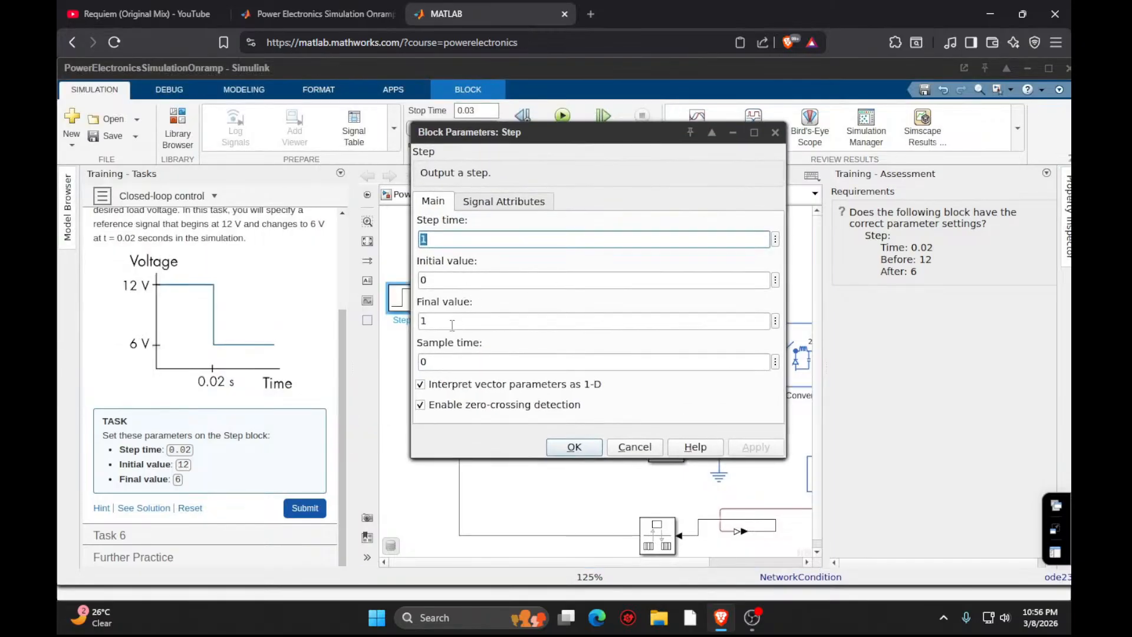
pyautogui.press('BackSpace')
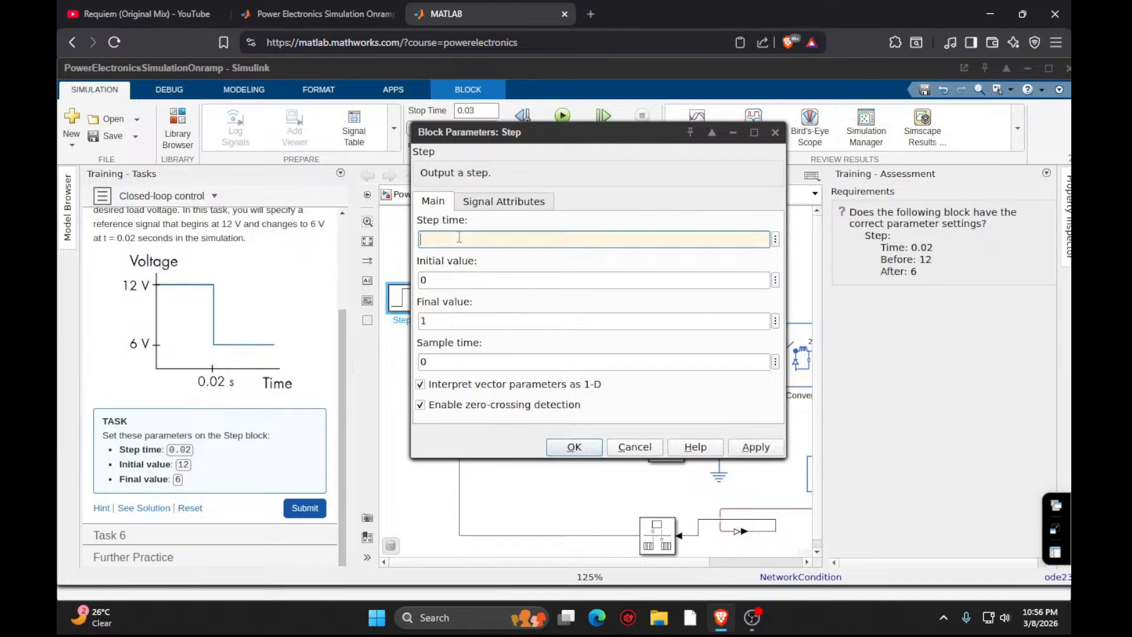
pyautogui.write('0.')
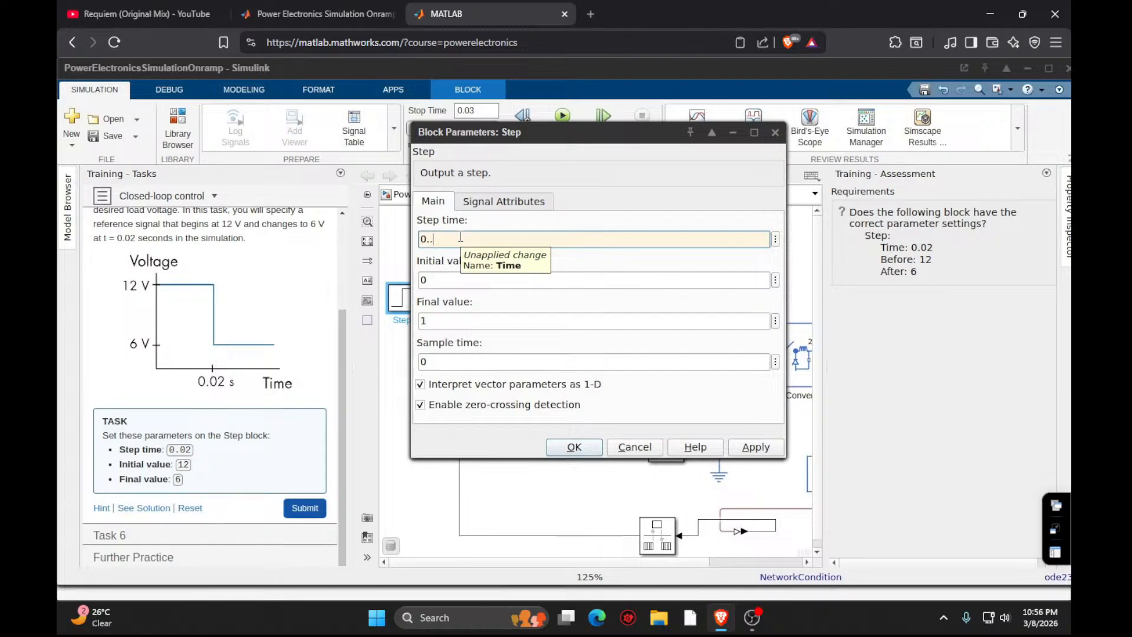
pyautogui.write('02')
# Set the Step block's initial value to 12 and final value to 6, then submit Task 5 and proceed to Task 6.
pyautogui.click(444, 282)
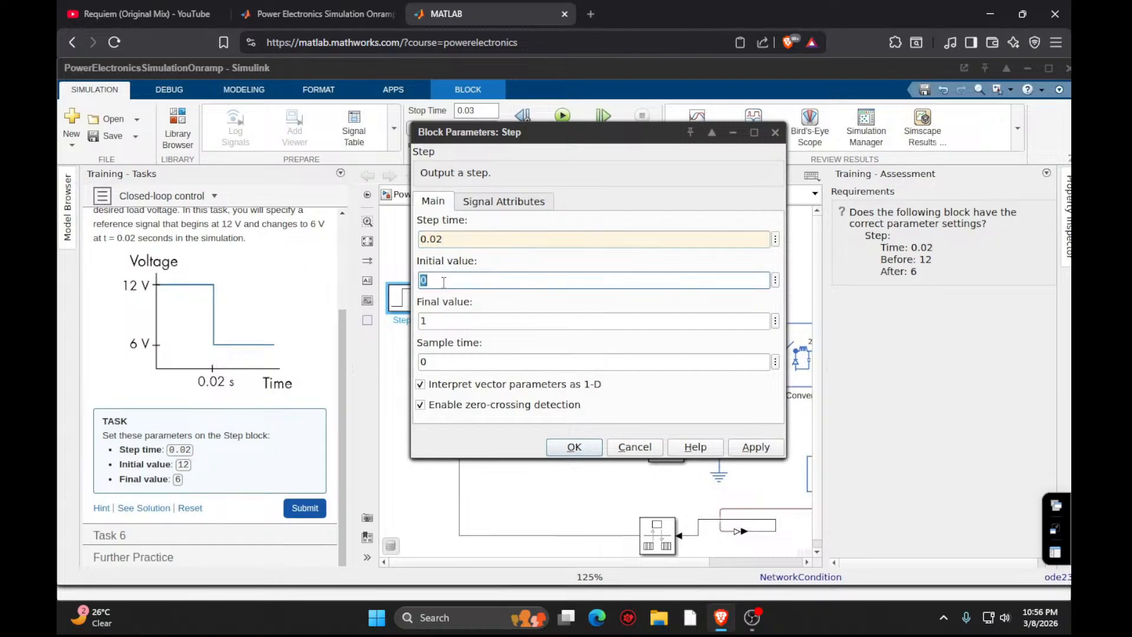
pyautogui.write('12')
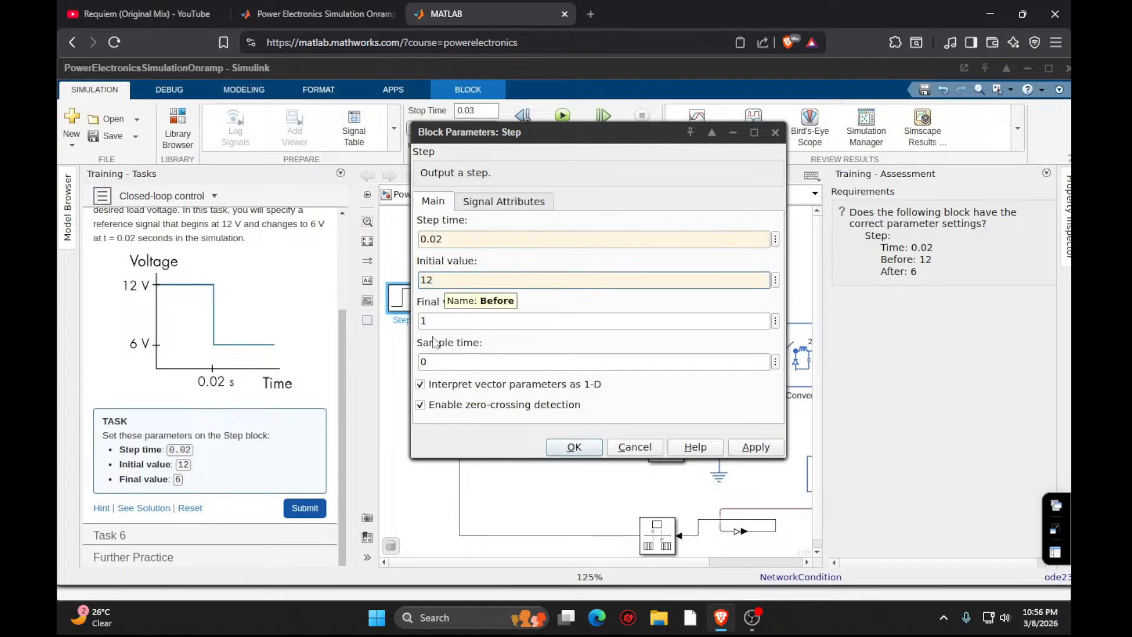
pyautogui.click(444, 320)
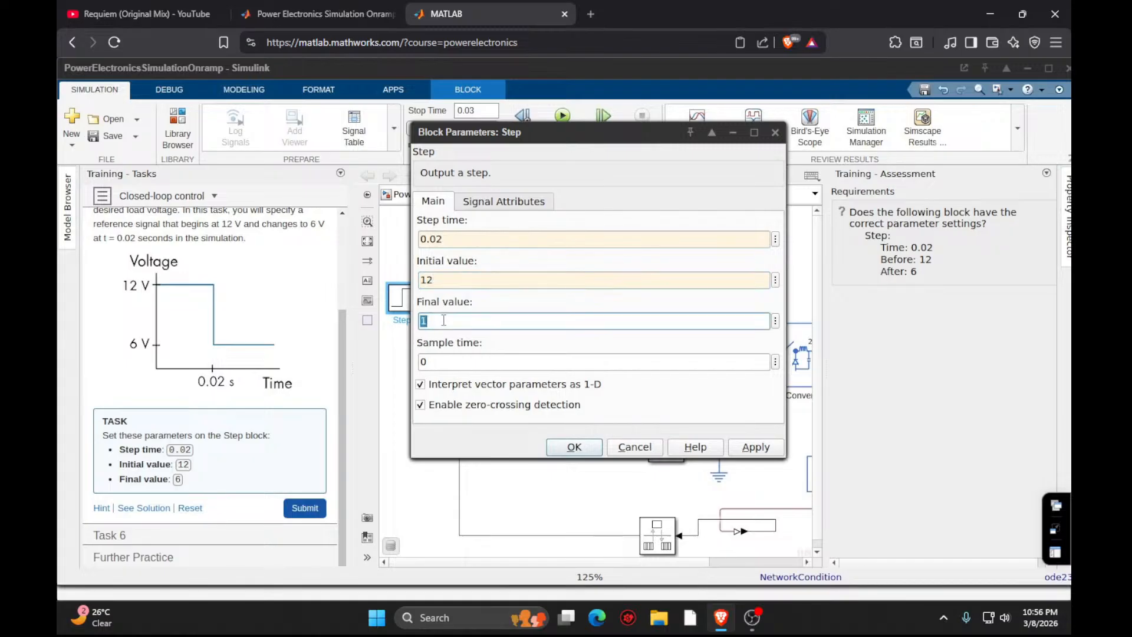
pyautogui.write('6')
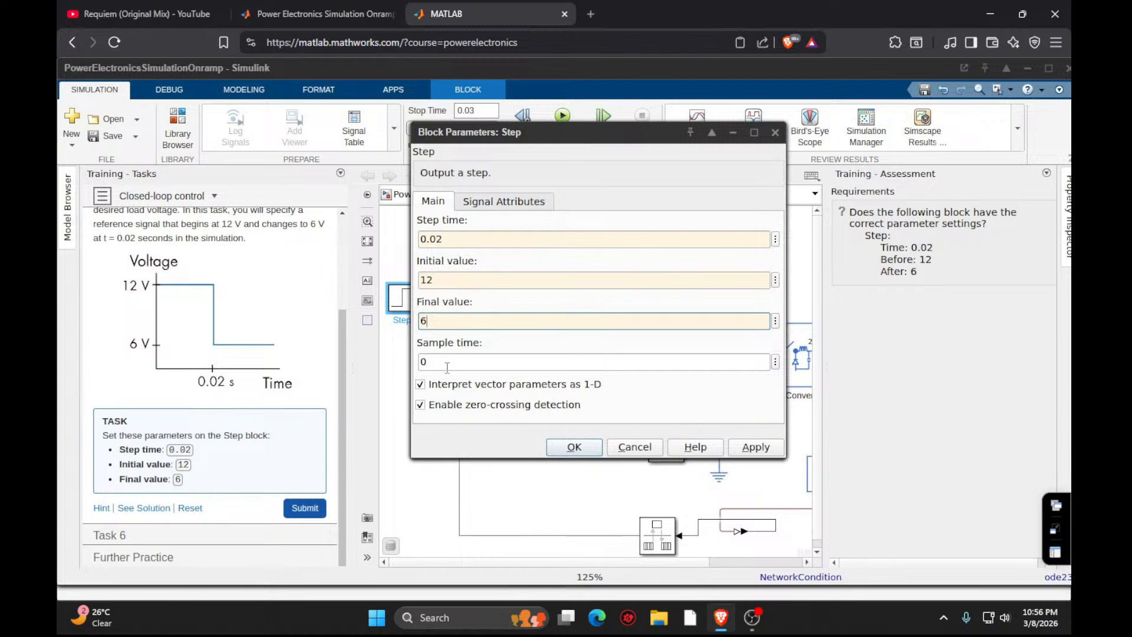
pyautogui.click(754, 447)
pyautogui.click(575, 447)
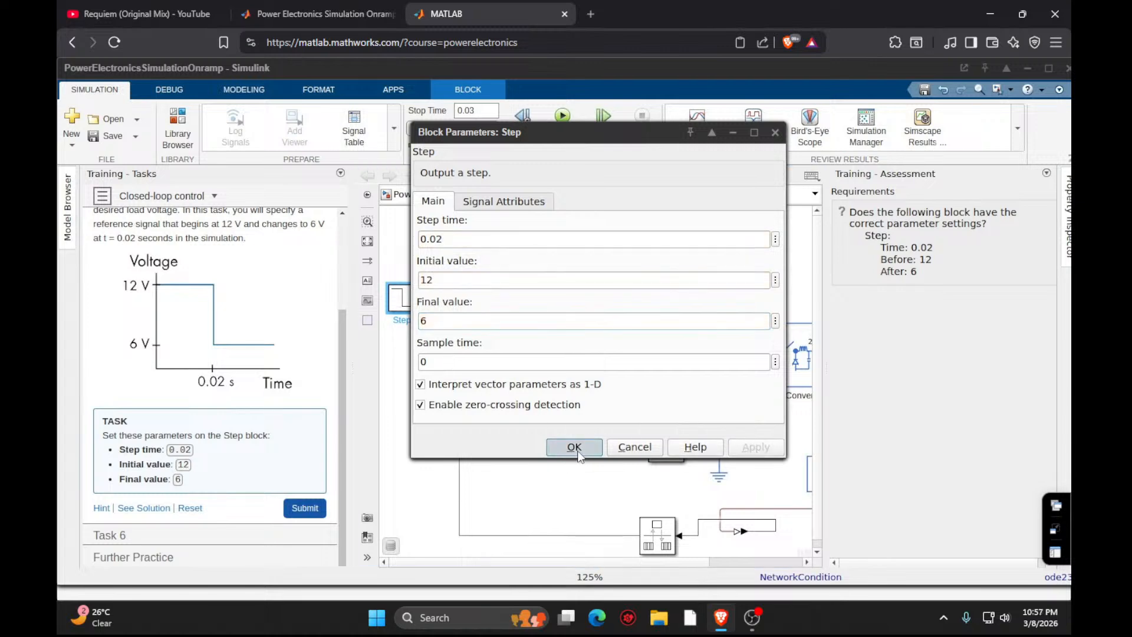
pyautogui.click(311, 514)
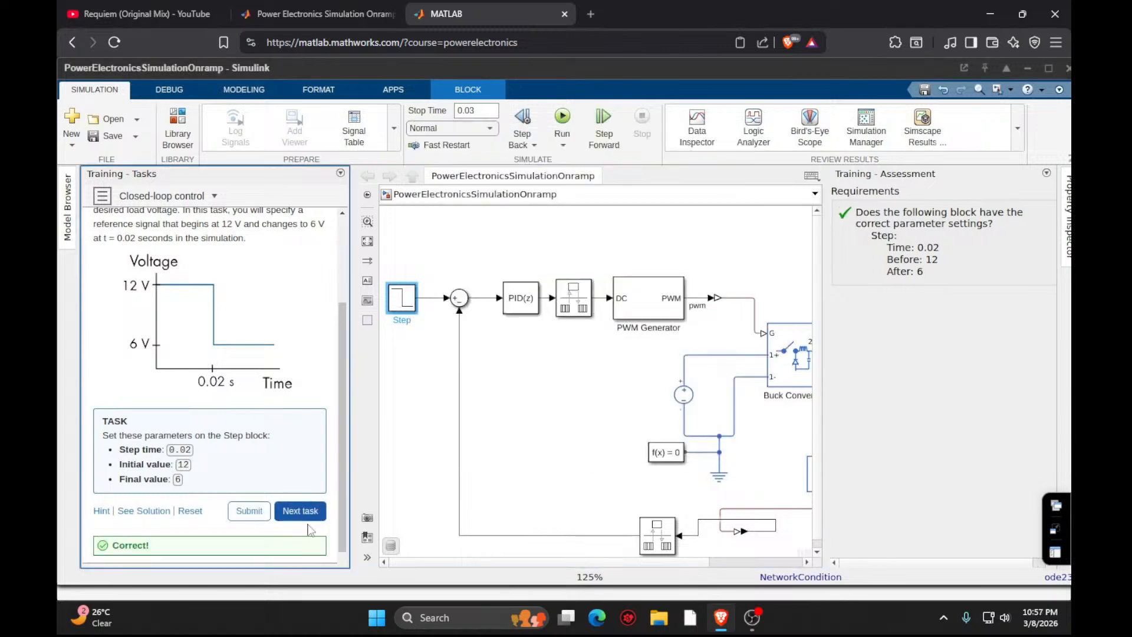
pyautogui.click(301, 511)
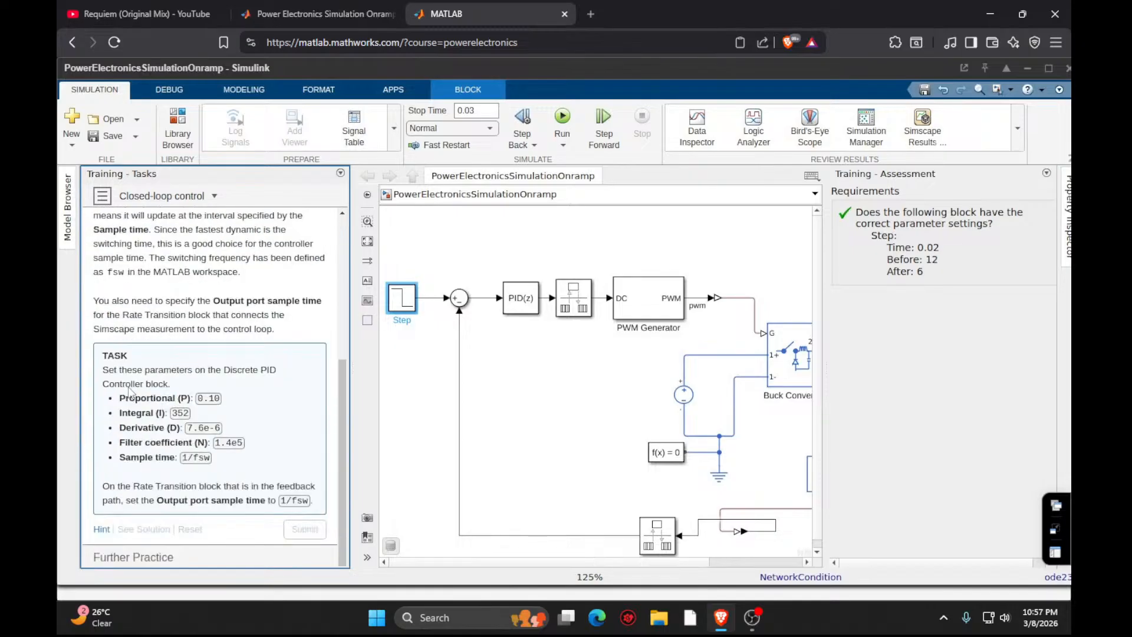
# Set the Discrete PID Controller block's proportional gain to 0.10 and integral gain to 352.
pyautogui.click(520, 301)
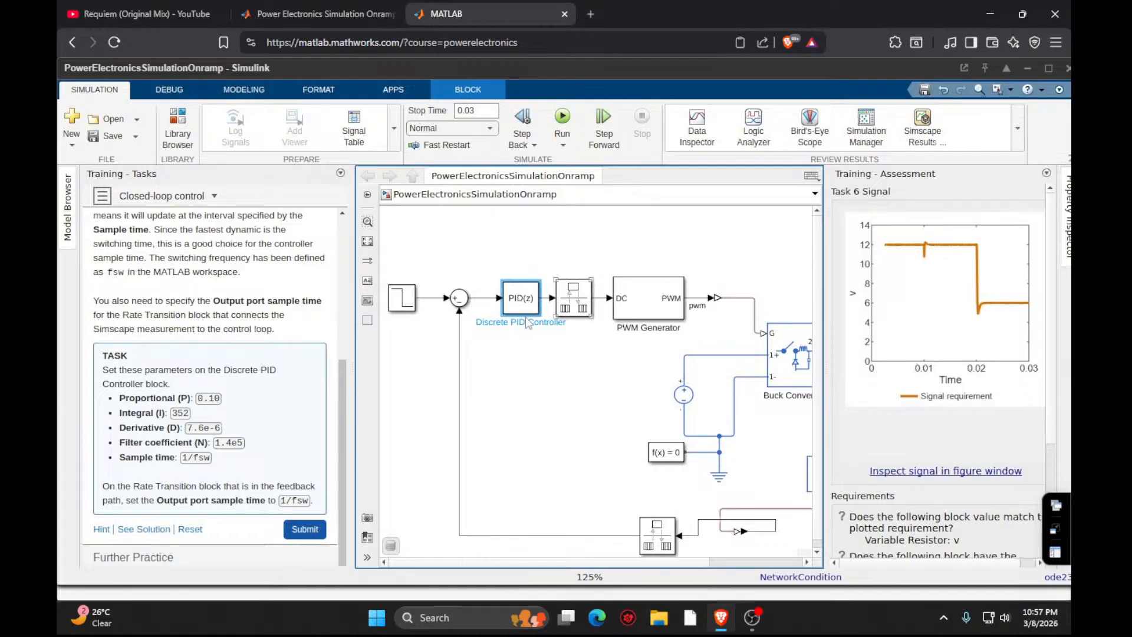
pyautogui.click(531, 381)
pyautogui.doubleClick(517, 308)
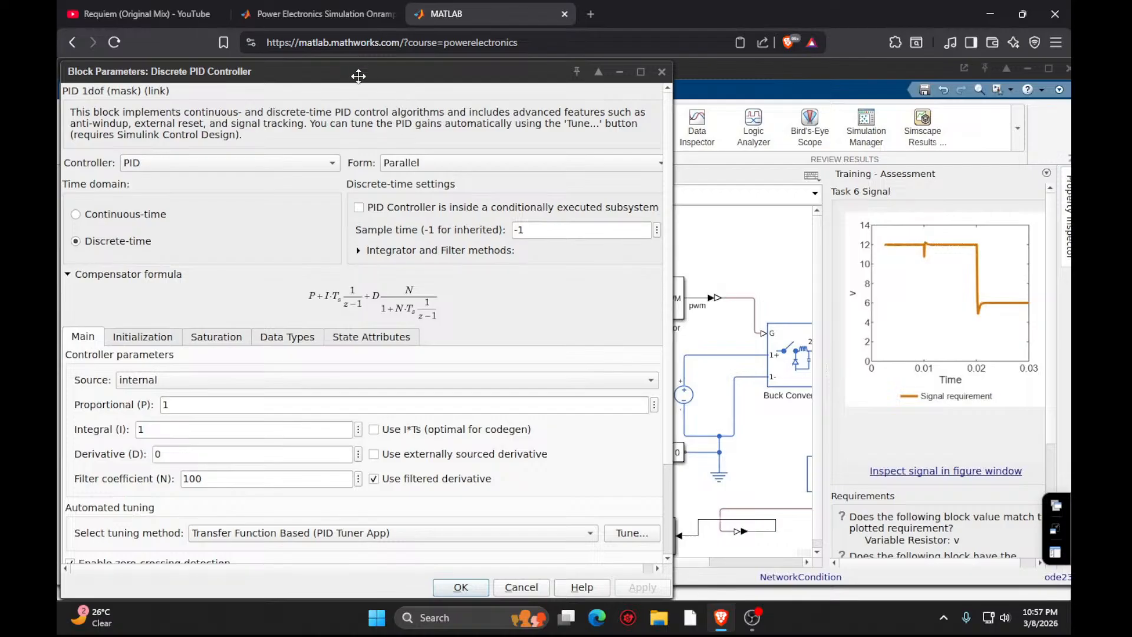
pyautogui.moveTo(361, 71); pyautogui.dragTo(759, 71)
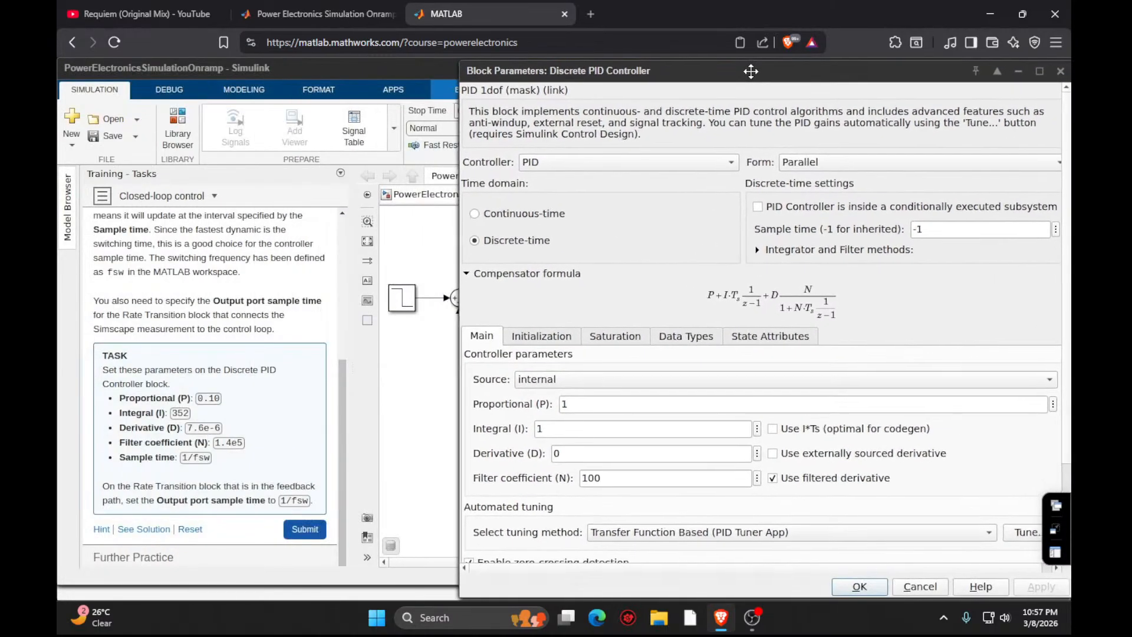
pyautogui.doubleClick(607, 407)
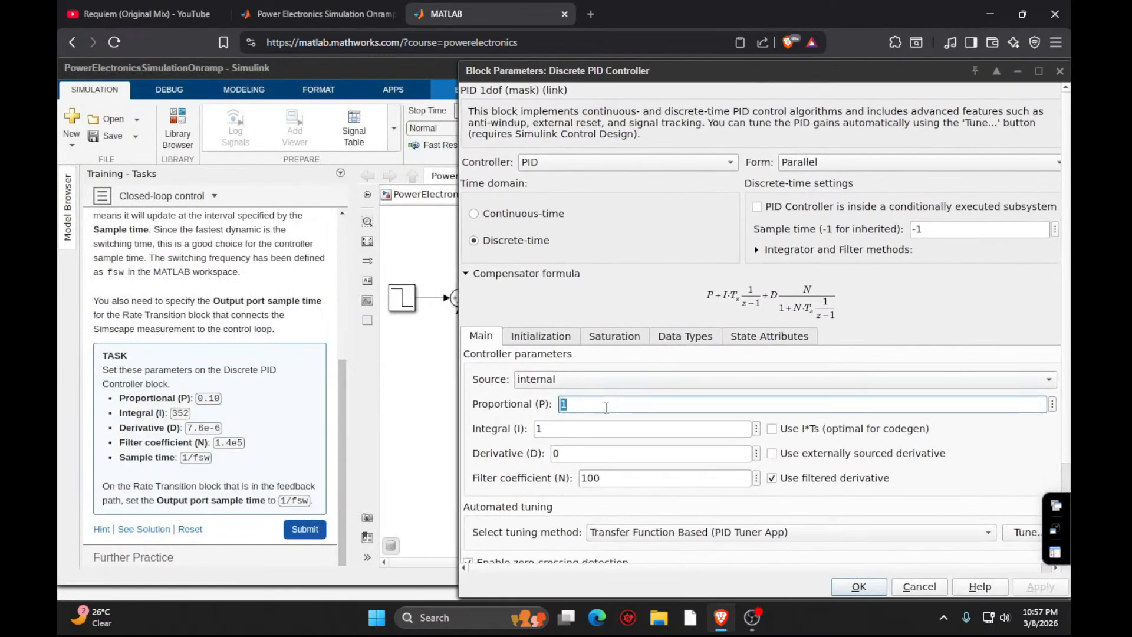
pyautogui.press('BackSpace')
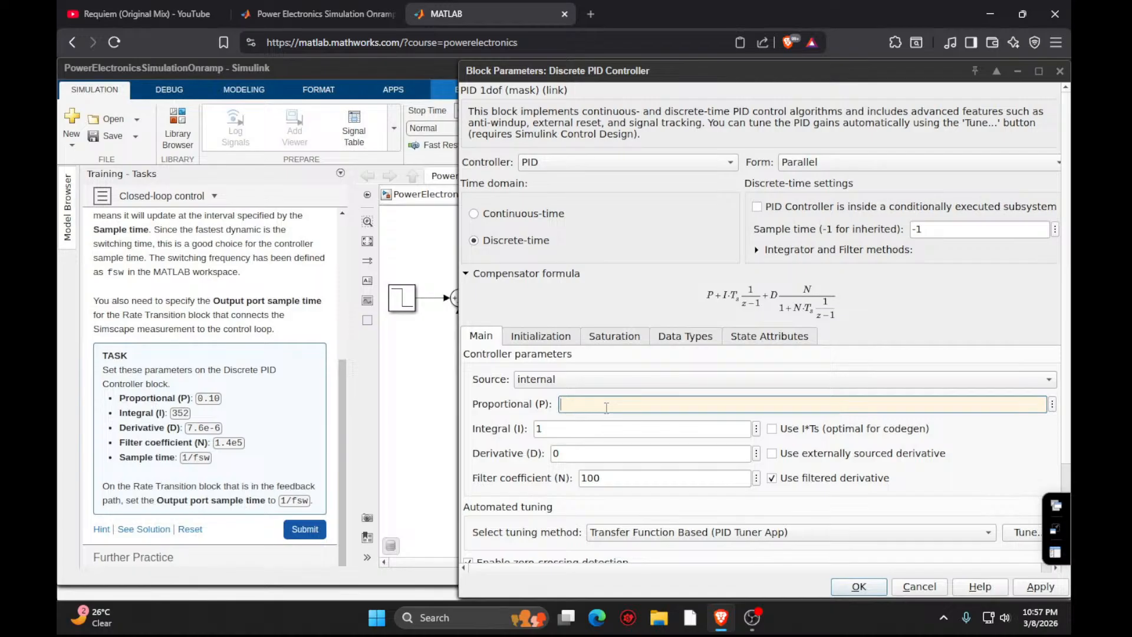
pyautogui.write('0.10')
pyautogui.doubleClick(587, 432)
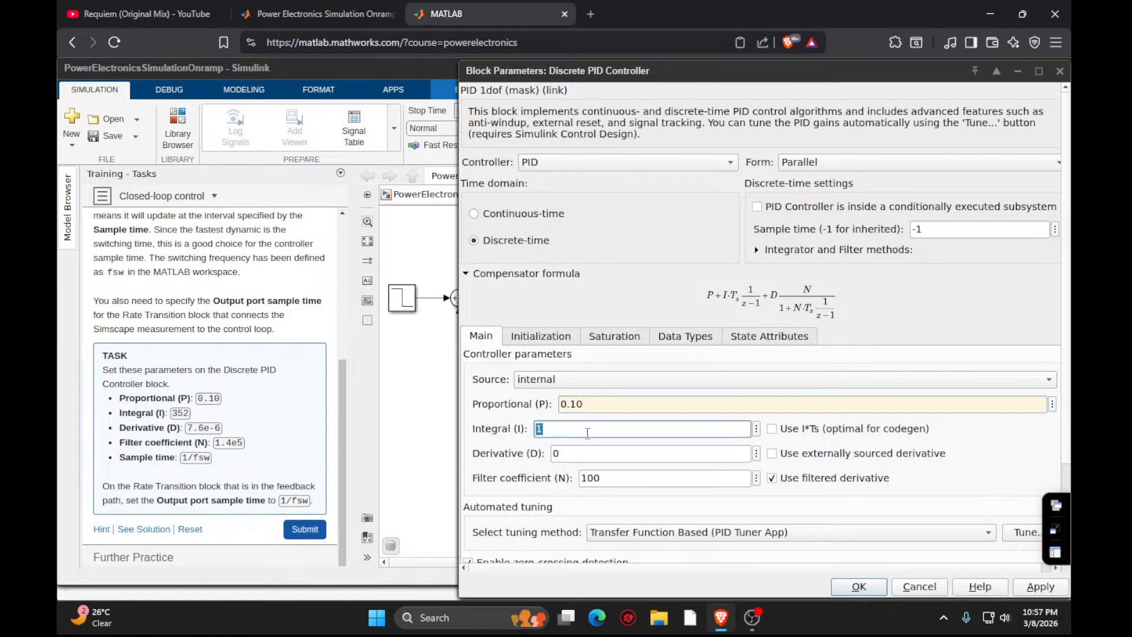
pyautogui.press('BackSpace')
pyautogui.write('352')
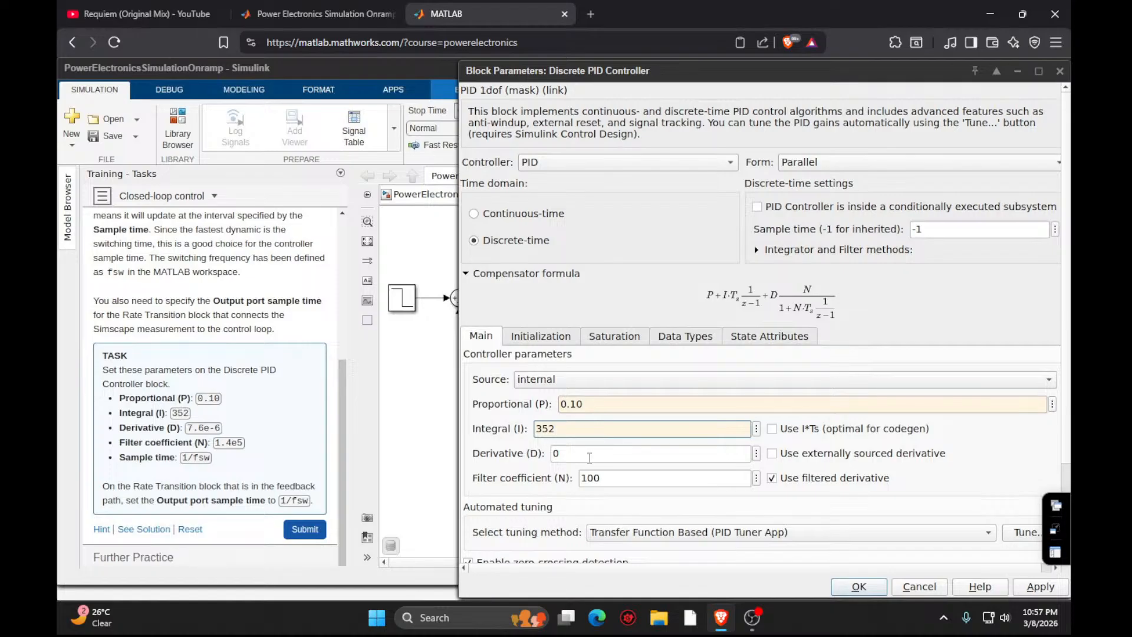
# Set the PID controller's derivative gain to 7.6e-6 and filter coefficient to 1.4e5.
pyautogui.doubleClick(589, 456)
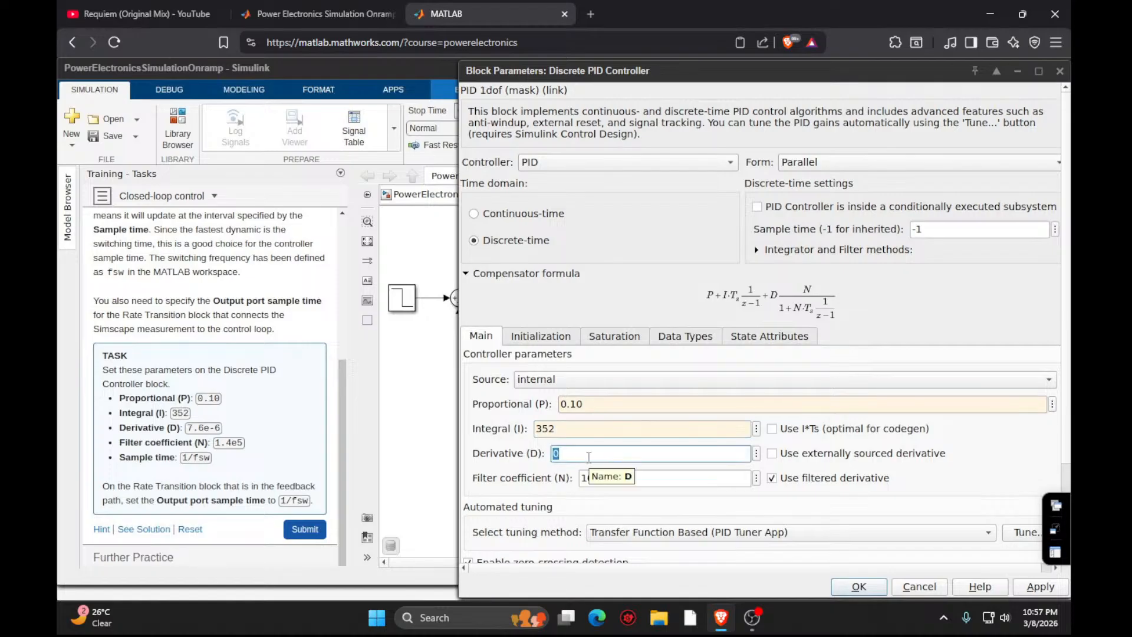
pyautogui.press('BackSpace')
pyautogui.write('7')
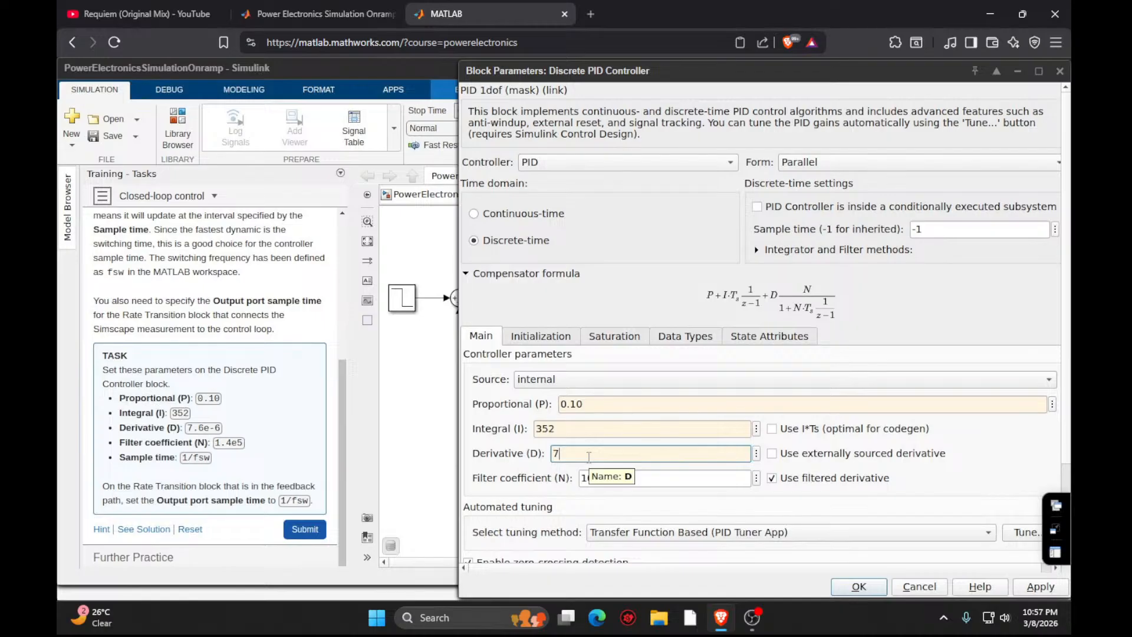
pyautogui.write('.6e-6')
pyautogui.press('Tab')
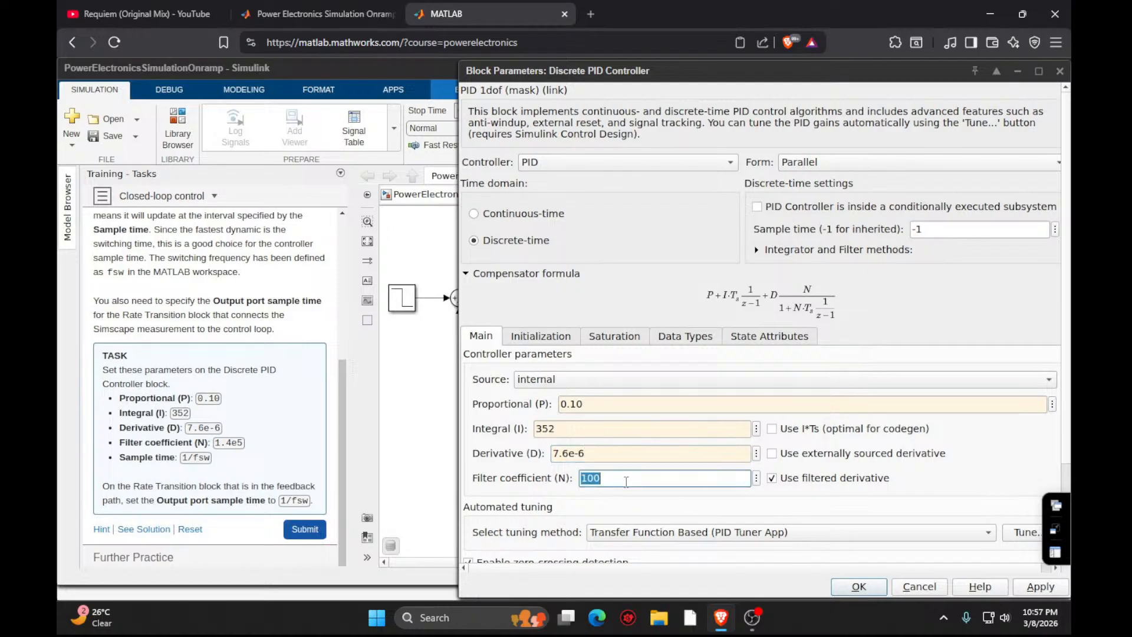
pyautogui.write('1')
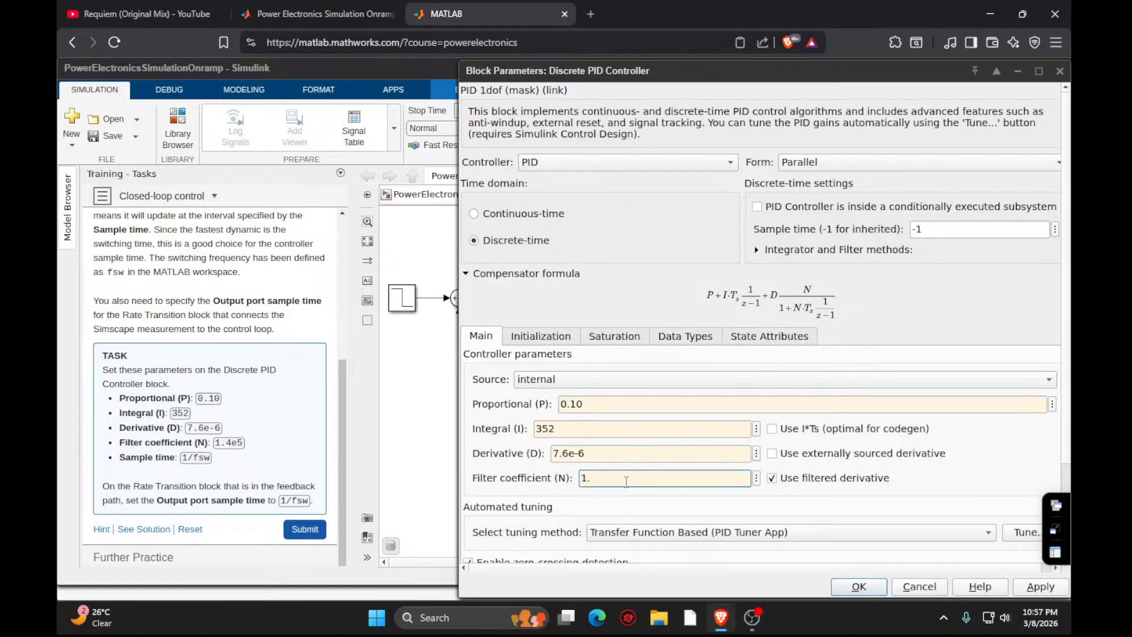
pyautogui.write('.4e5')
# Set the PID controller's sample time to 1/fsw, then apply the parameters and close its dialog.
pyautogui.scroll(-2, 725, 448)
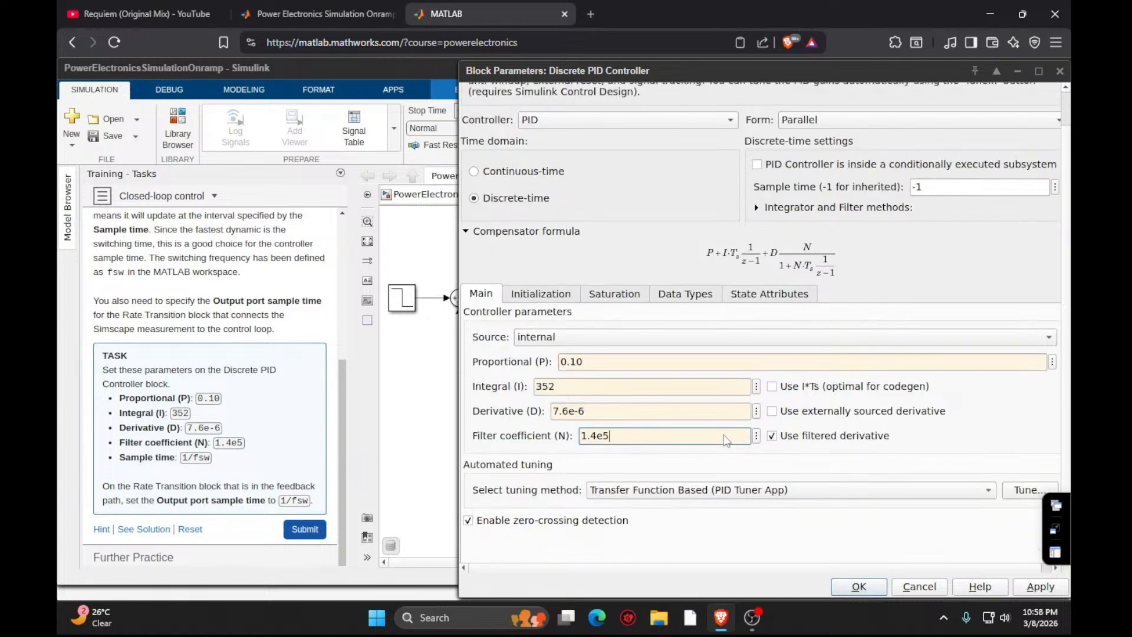
pyautogui.doubleClick(938, 189)
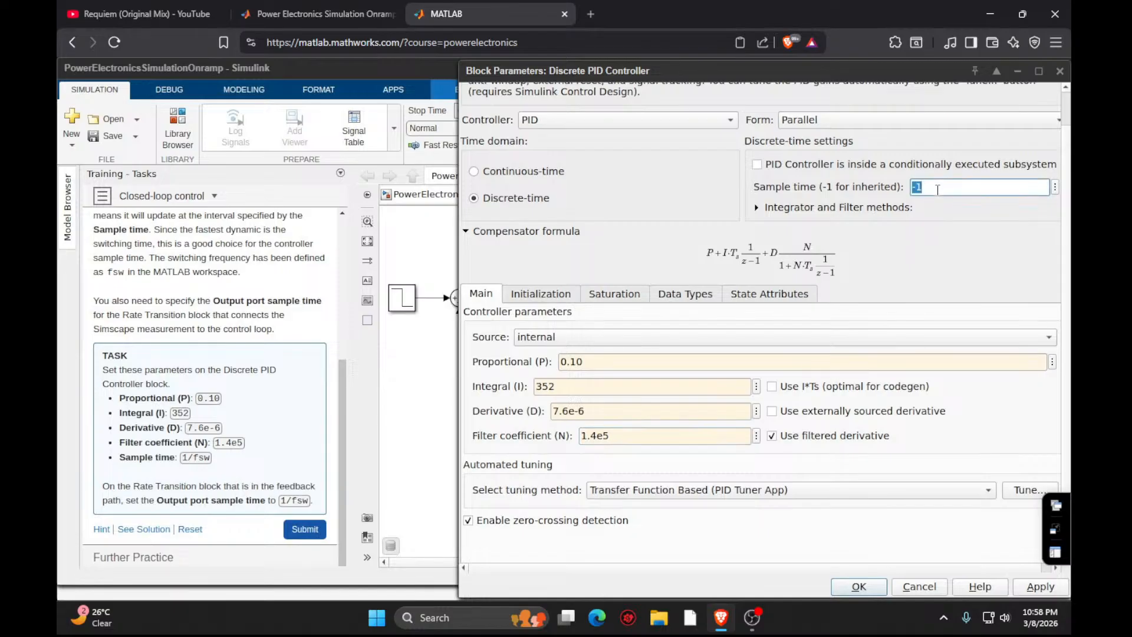
pyautogui.write('1/')
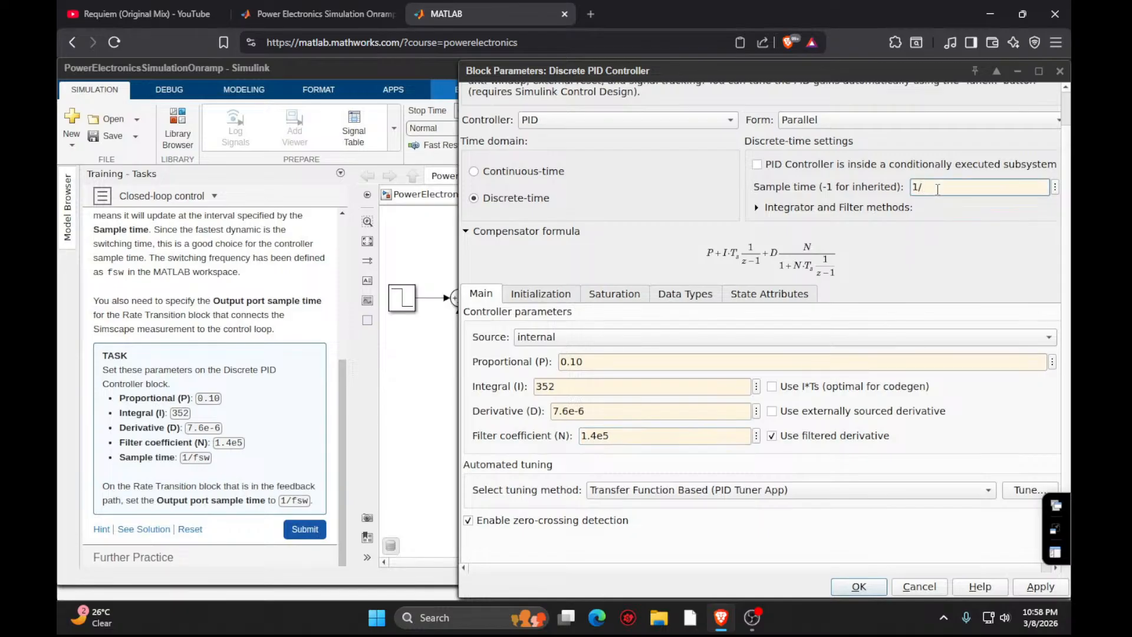
pyautogui.write('fsw')
pyautogui.press('Return')
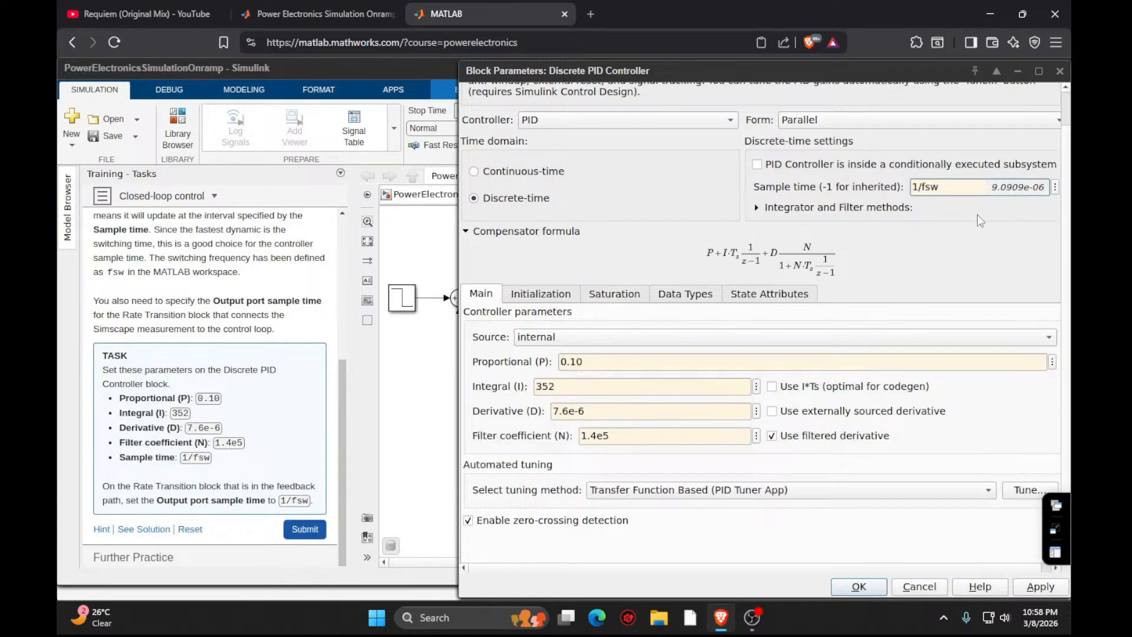
pyautogui.scroll(-2, 916, 312)
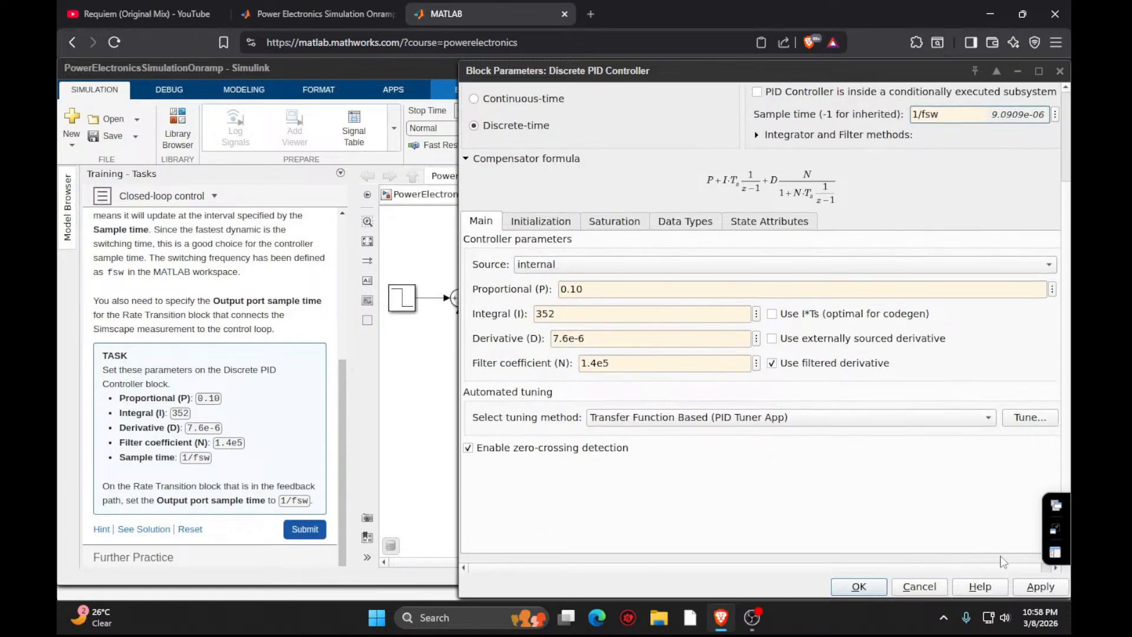
pyautogui.click(1040, 588)
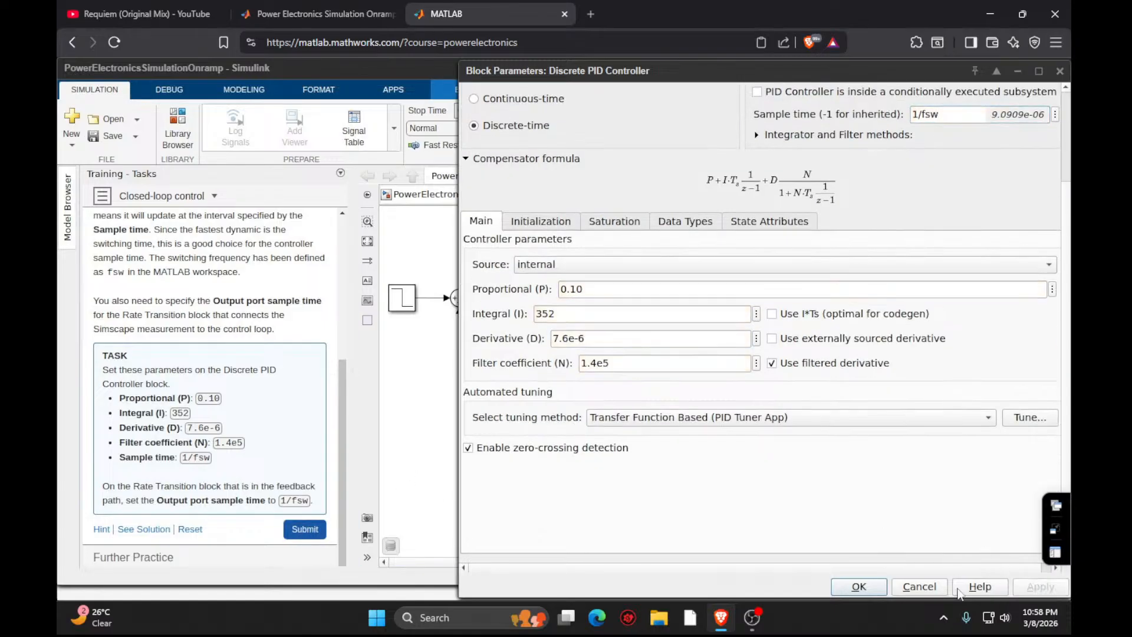
pyautogui.click(860, 586)
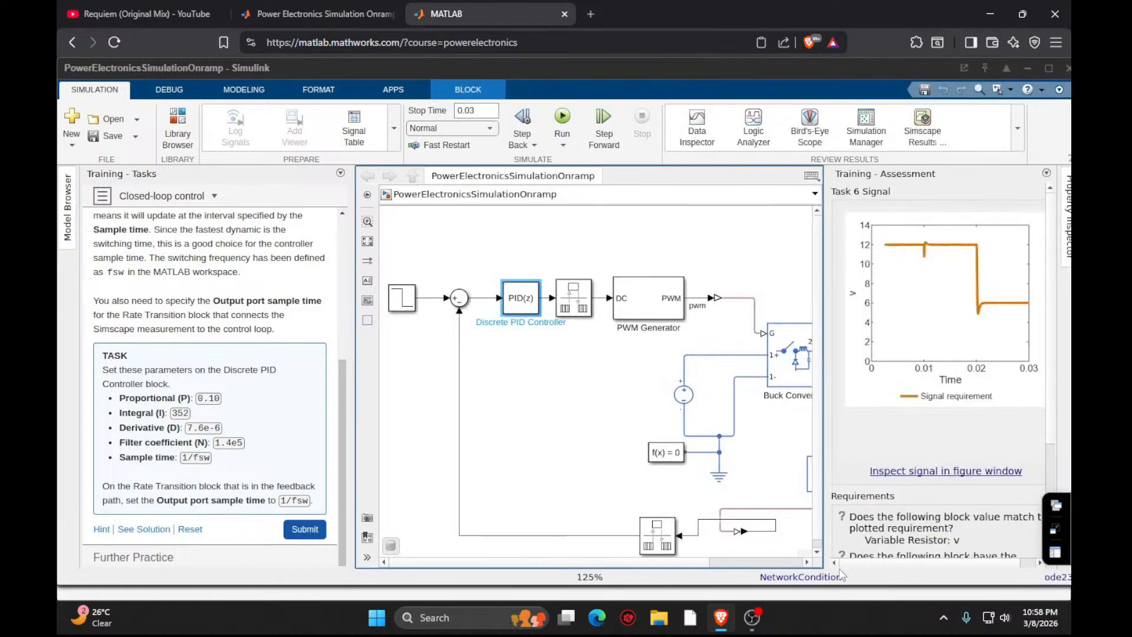
# Set the output port sample time of the feedback path's Rate Transition block to 1/fsw.
pyautogui.click(737, 562)
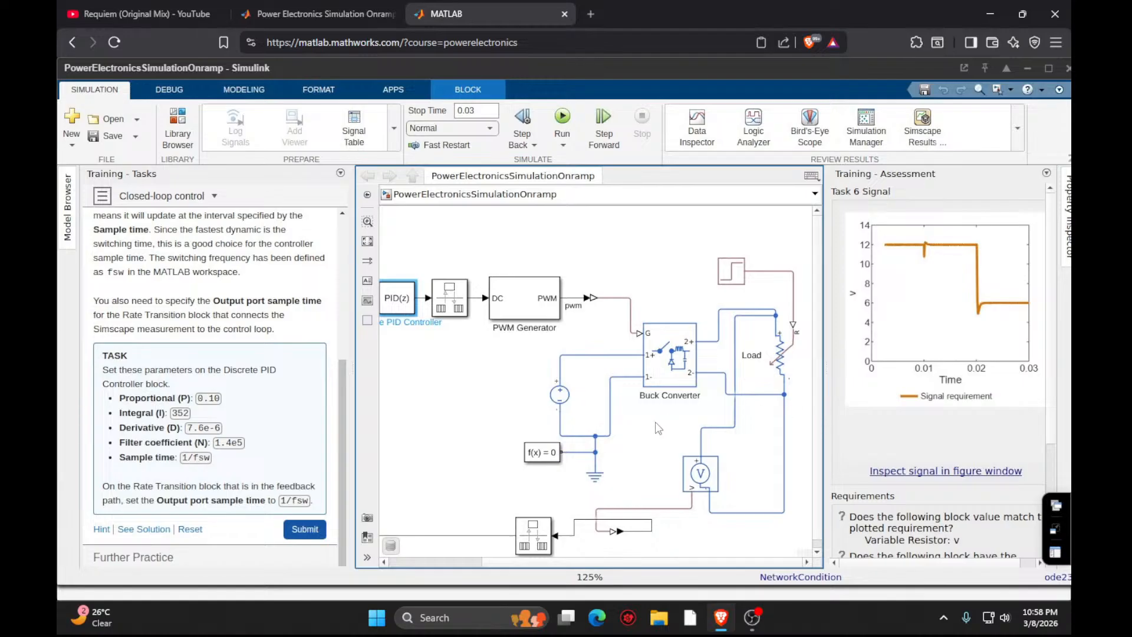
pyautogui.click(628, 534)
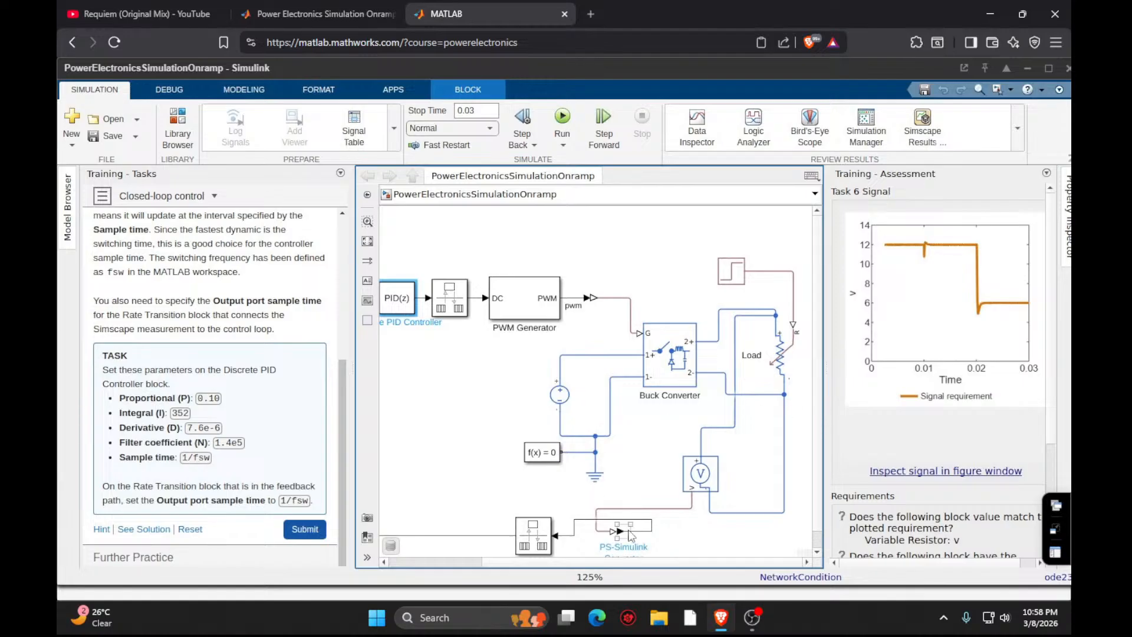
pyautogui.click(678, 355)
pyautogui.doubleClick(537, 535)
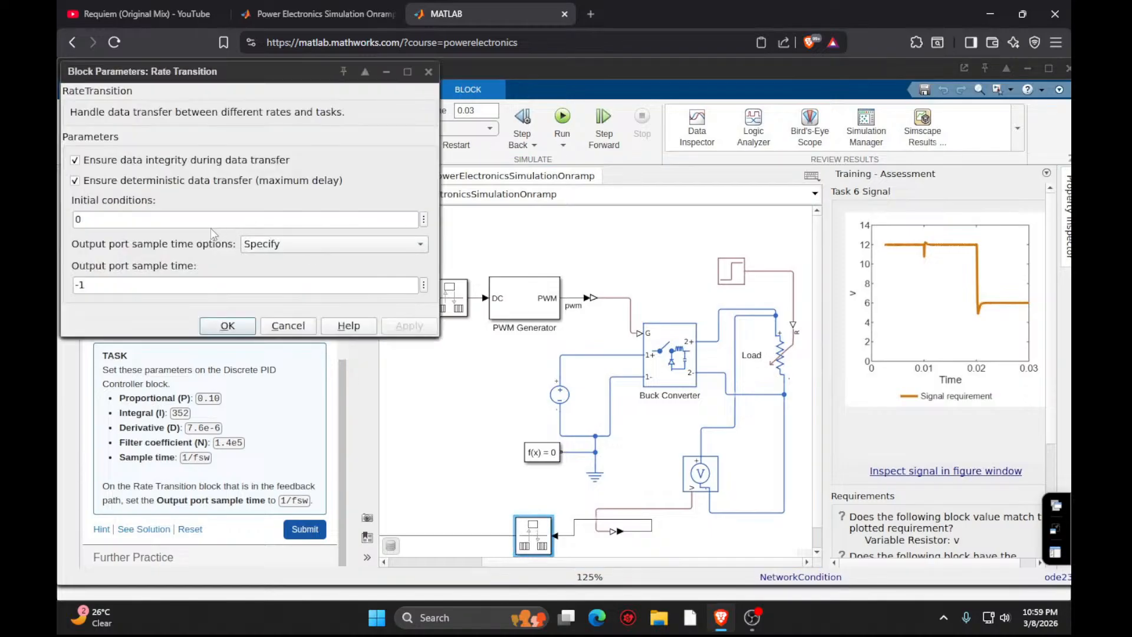
pyautogui.doubleClick(126, 285)
pyautogui.write('1/')
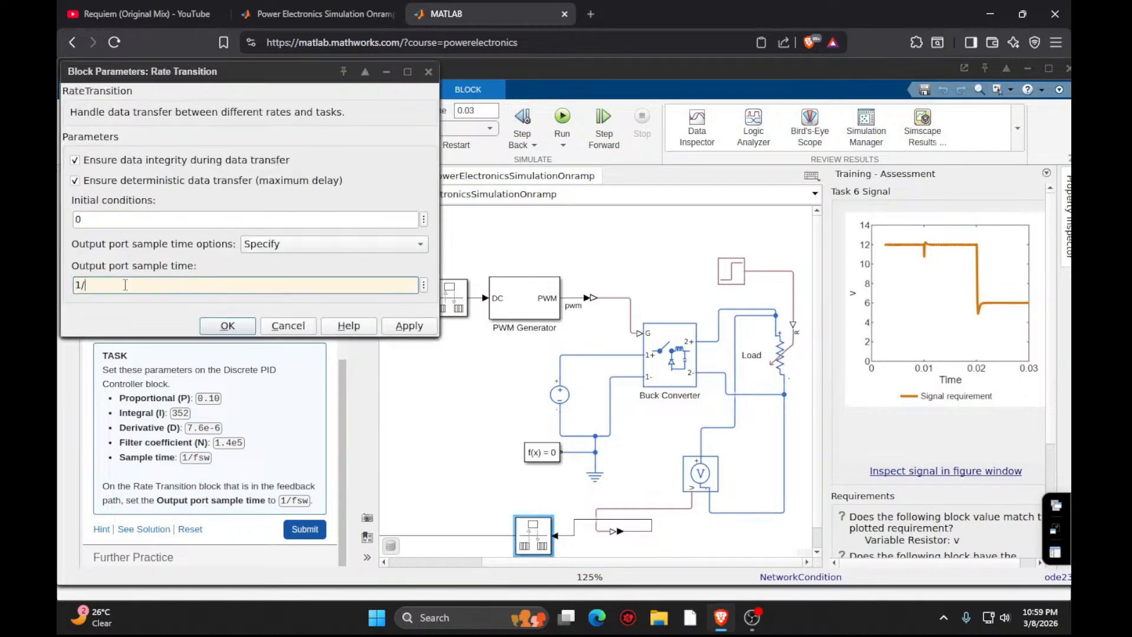
pyautogui.write('fsw')
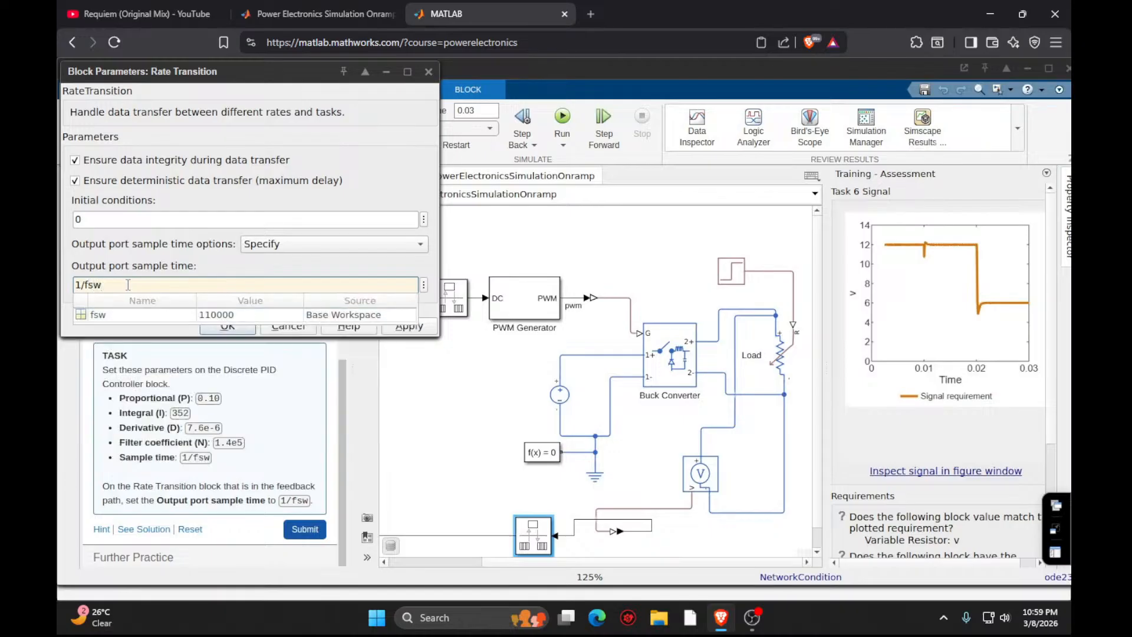
pyautogui.press('Return')
# Submit Task 6 and advance past Further Practice and Additional Resources to the Course Survey page.
pyautogui.click(305, 529)
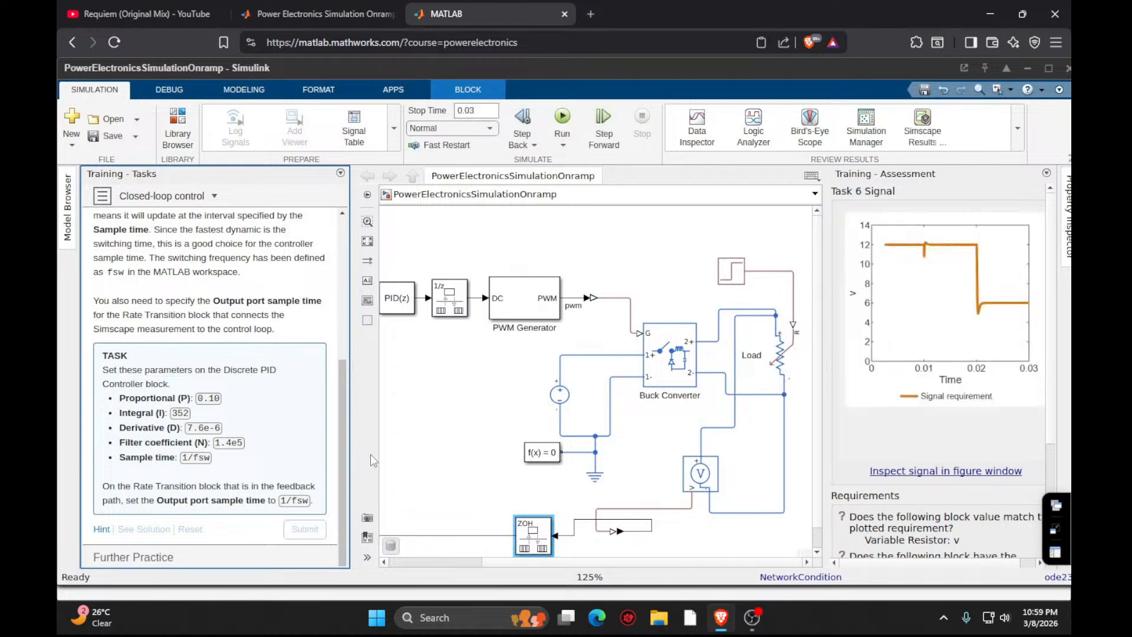
pyautogui.scroll(-2, 307, 466)
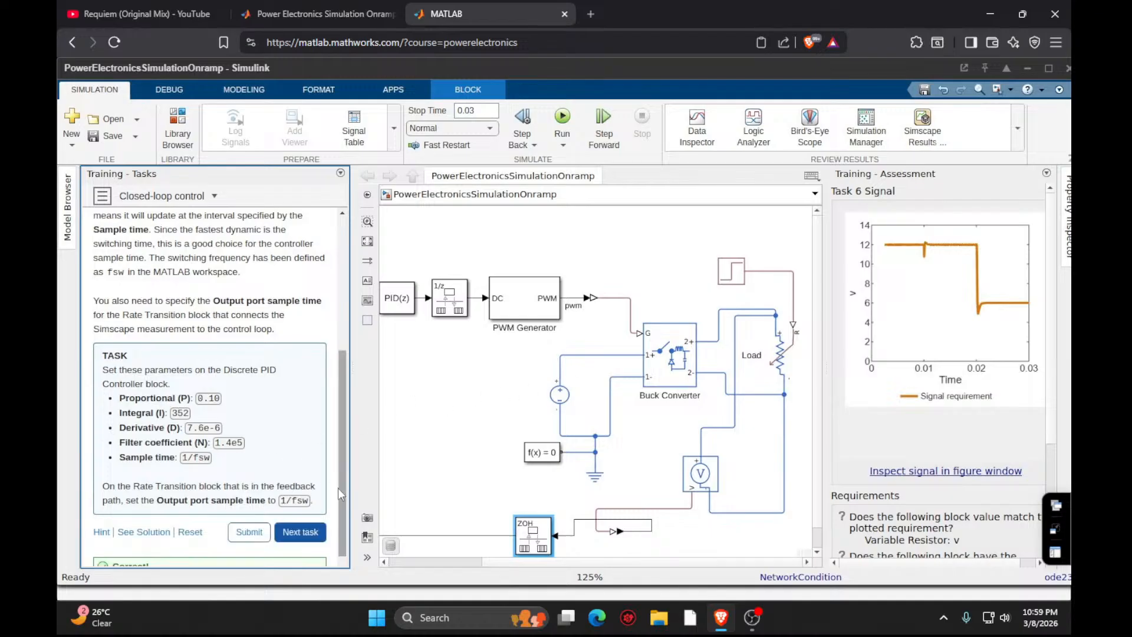
pyautogui.click(306, 506)
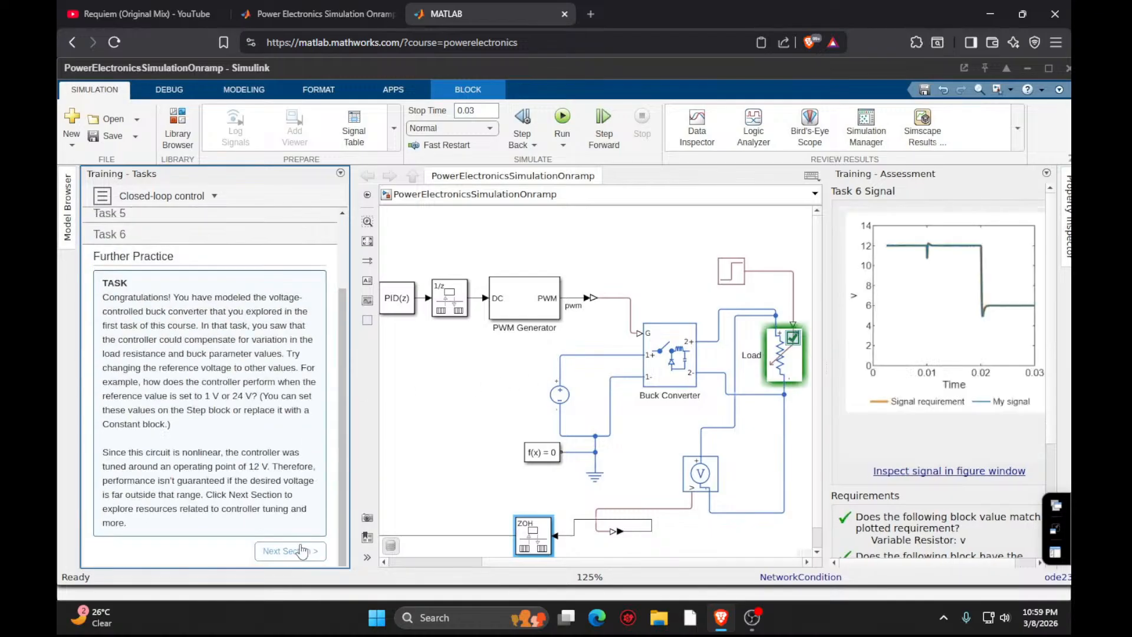
pyautogui.click(299, 551)
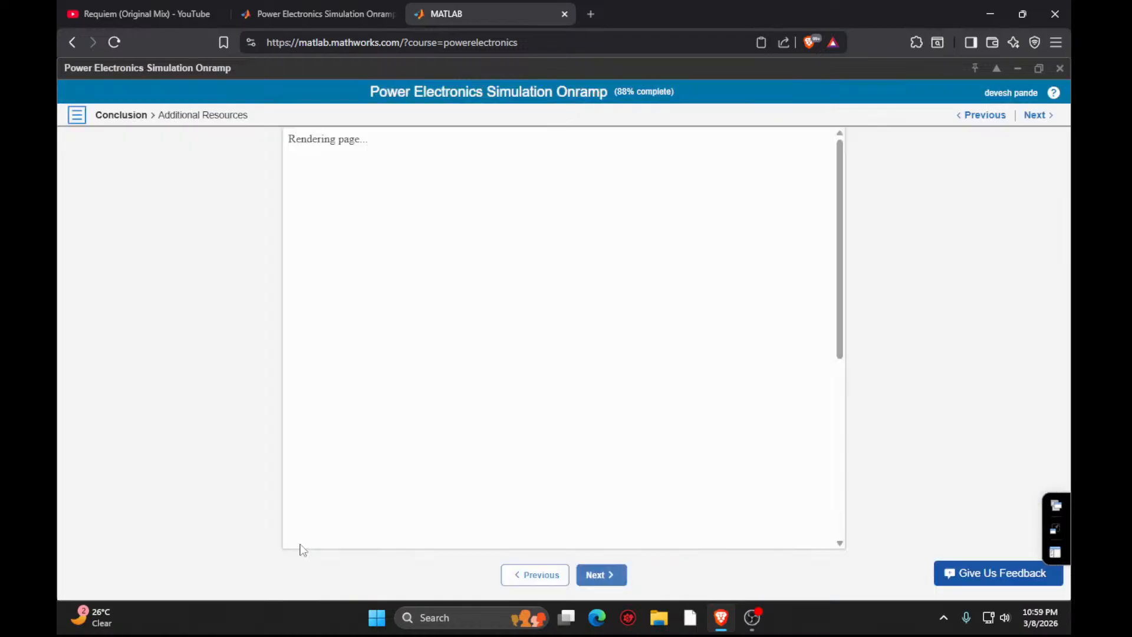
pyautogui.click(604, 574)
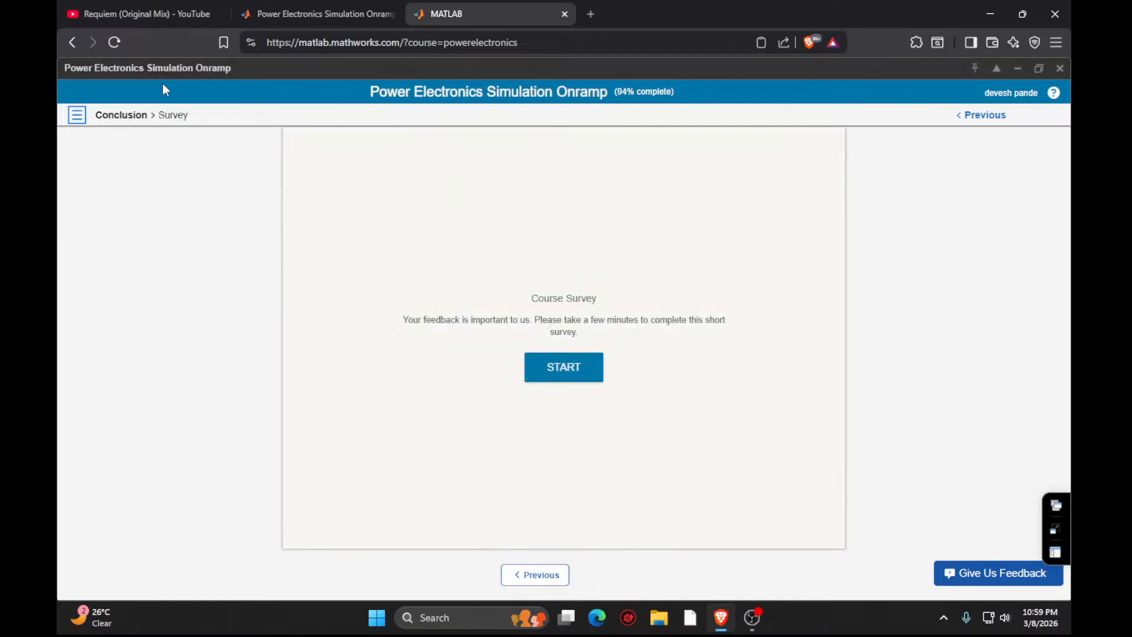
# Close the MATLAB course session and check the Model Fidelity module's lessons on the course overview page.
pyautogui.click(565, 13)
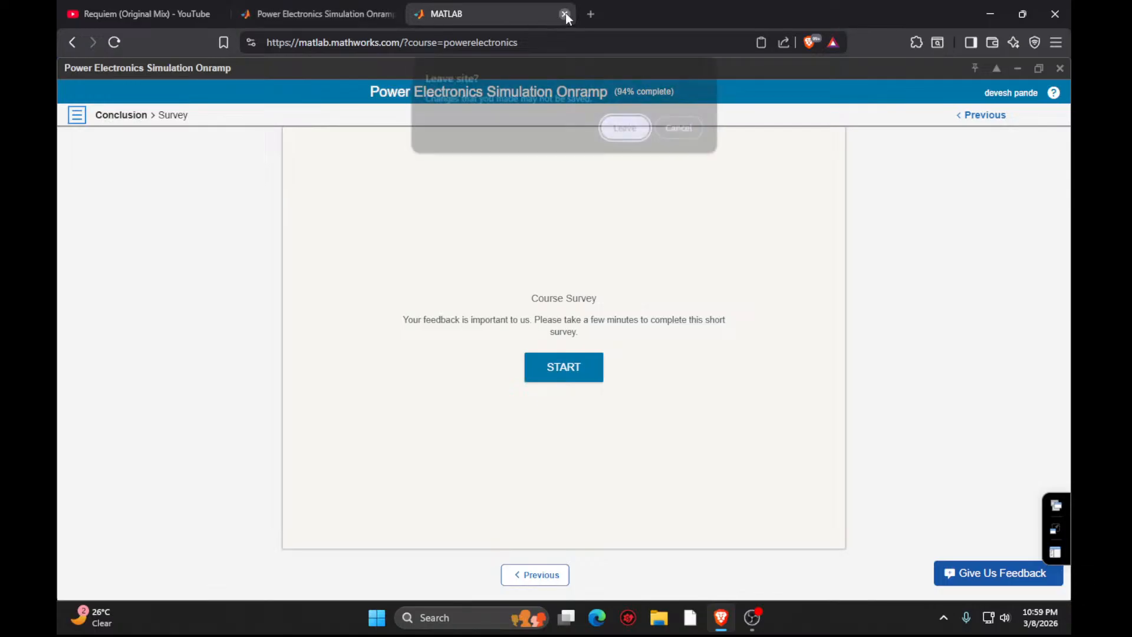
pyautogui.click(612, 131)
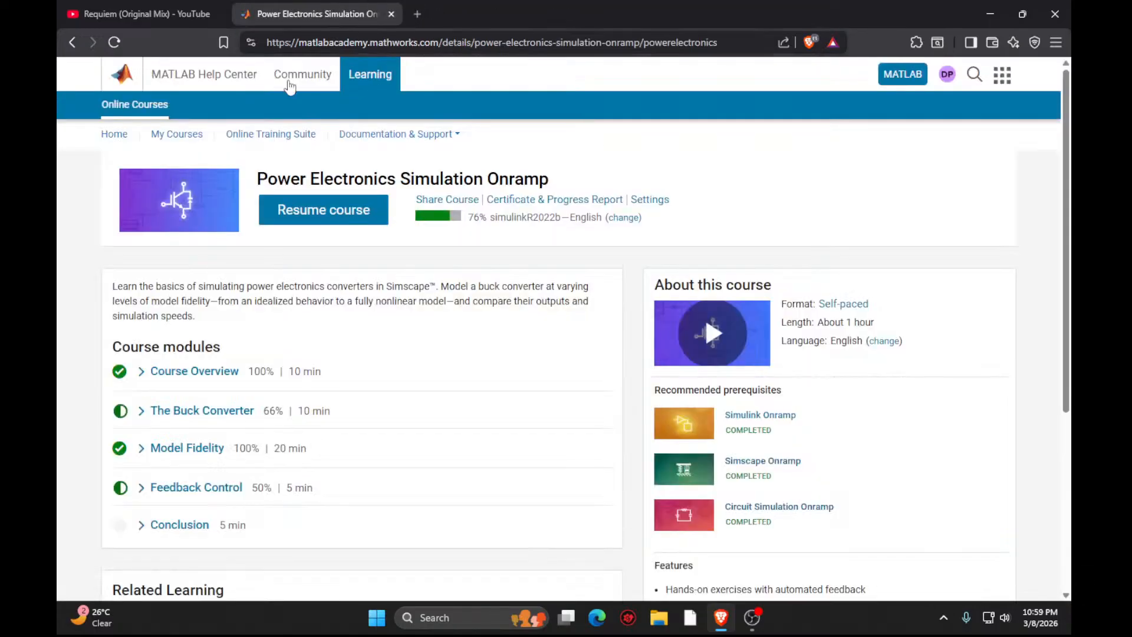
pyautogui.click(142, 449)
pyautogui.scroll(-3, 193, 511)
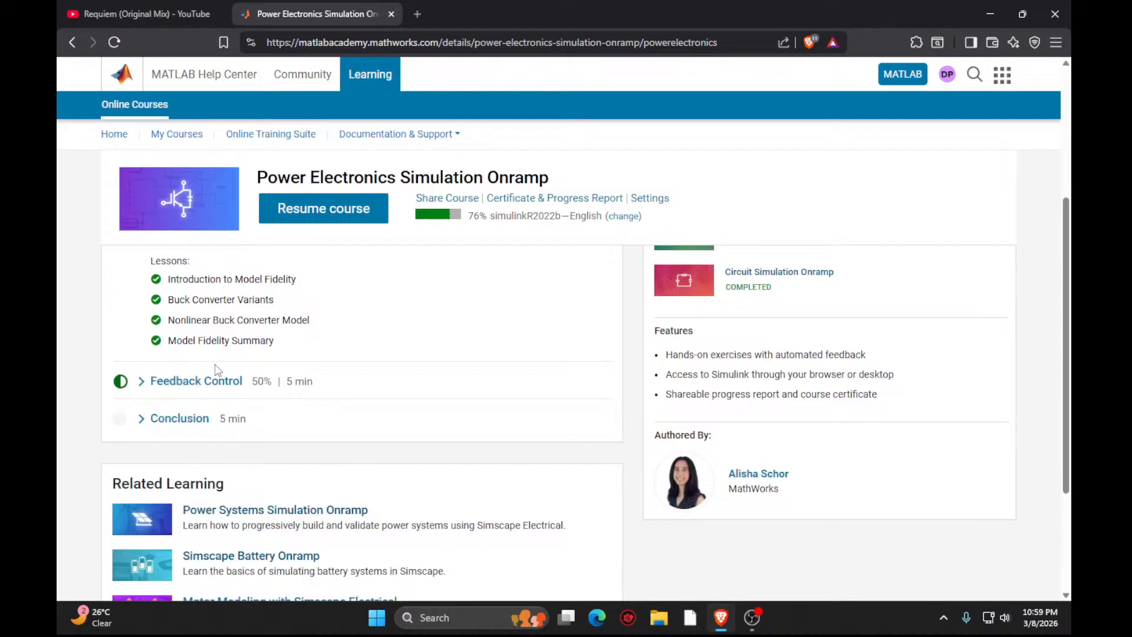
# Resume the Power Electronics Simulation Onramp in the browser and open the Simulate a Buck Converter lesson in a maximized course window.
pyautogui.click(290, 223)
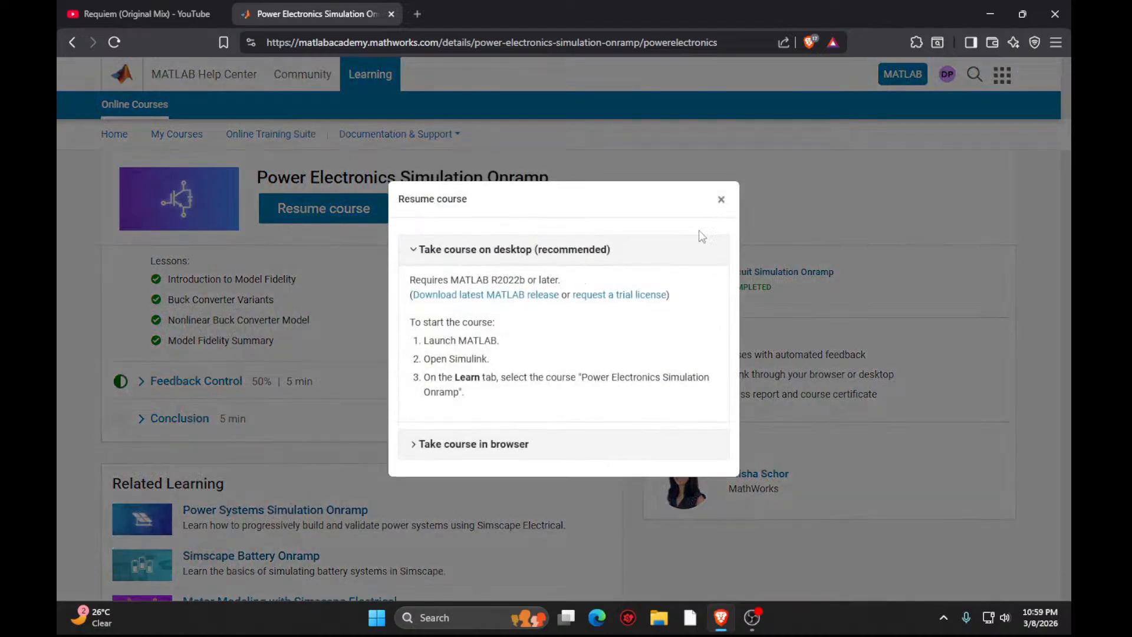
pyautogui.click(472, 446)
pyautogui.click(473, 463)
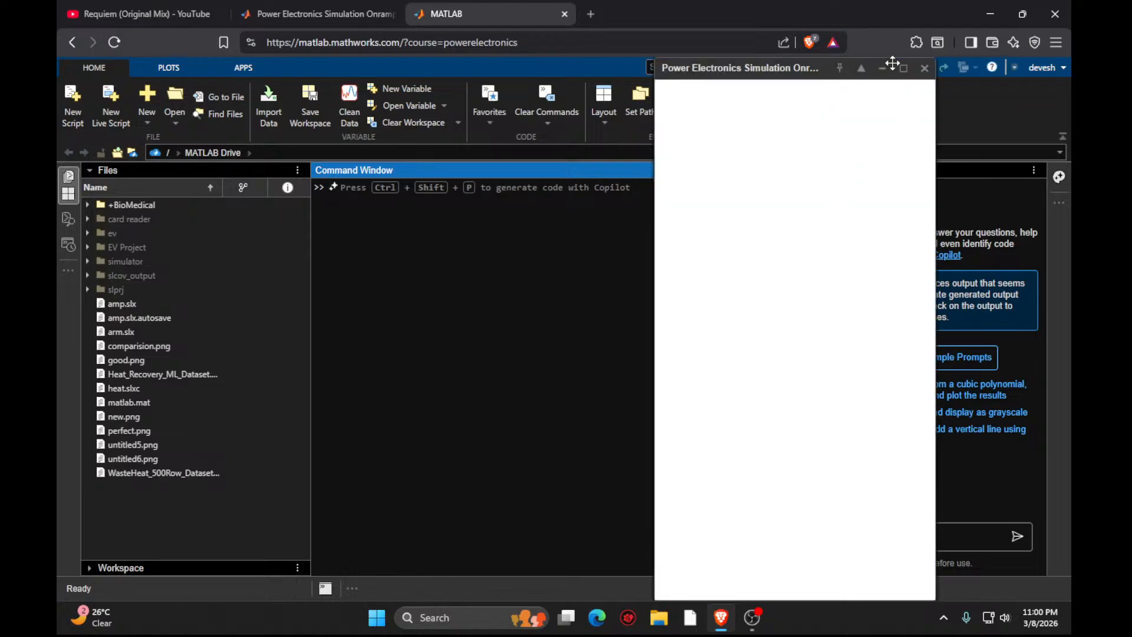
pyautogui.click(904, 69)
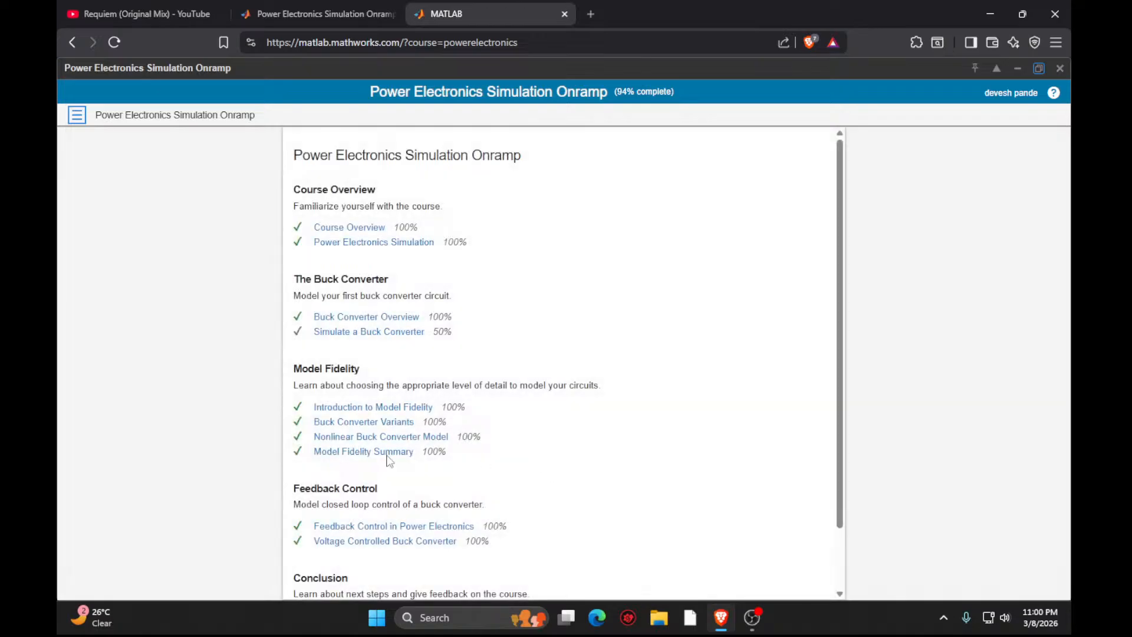
pyautogui.click(374, 334)
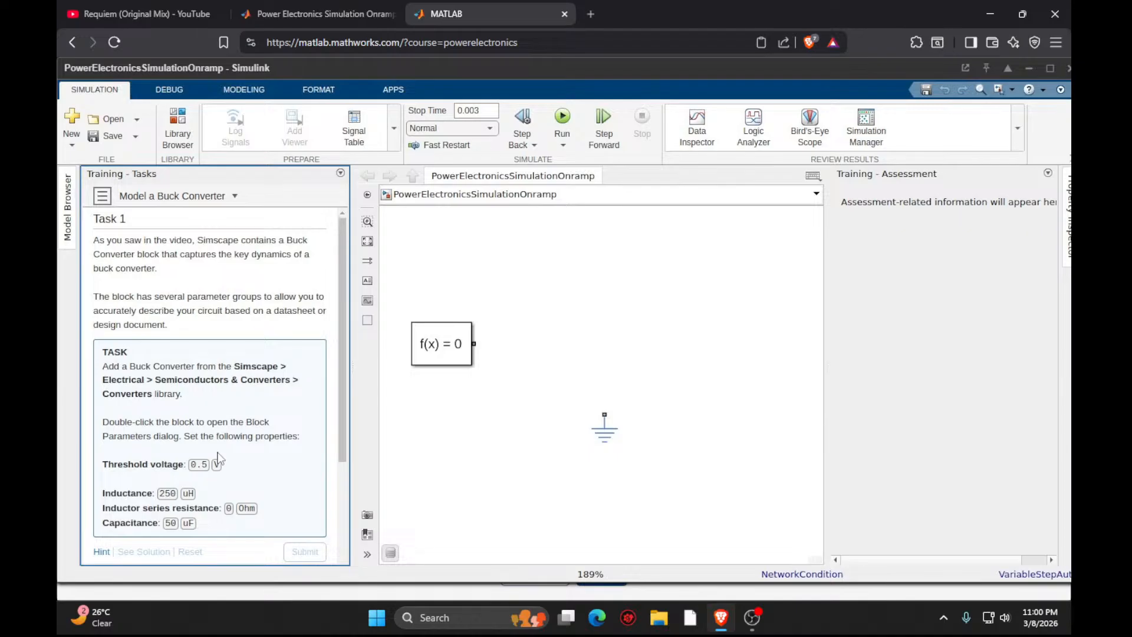
# Reveal the Task 1 solution and add a Buck Converter block to the model above the Electrical Reference.
pyautogui.scroll(-3, 198, 442)
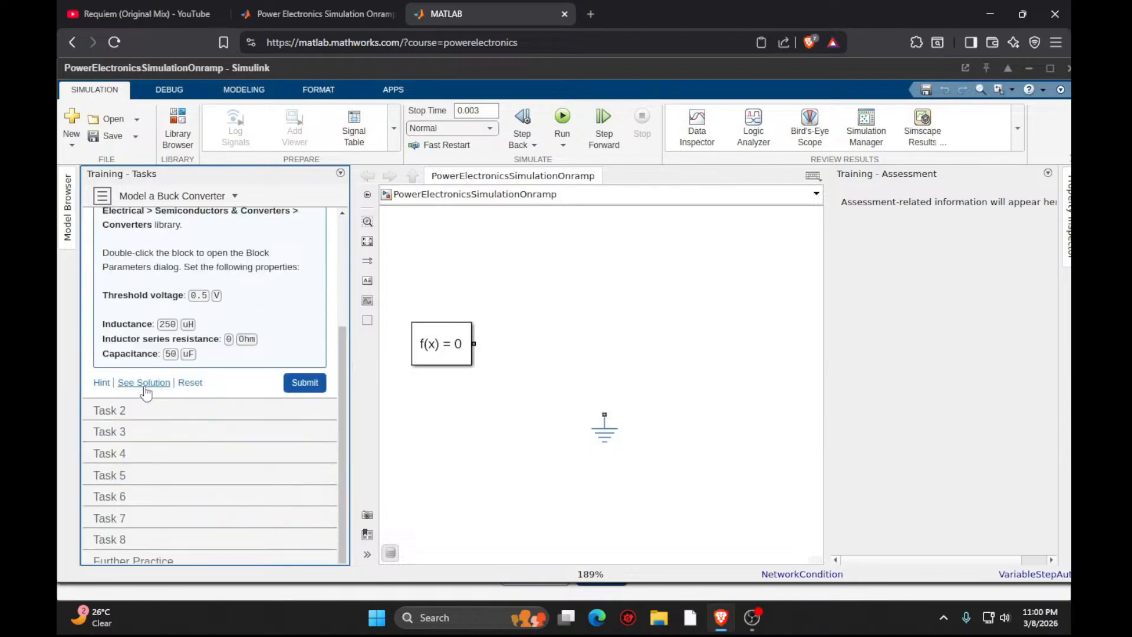
pyautogui.click(144, 383)
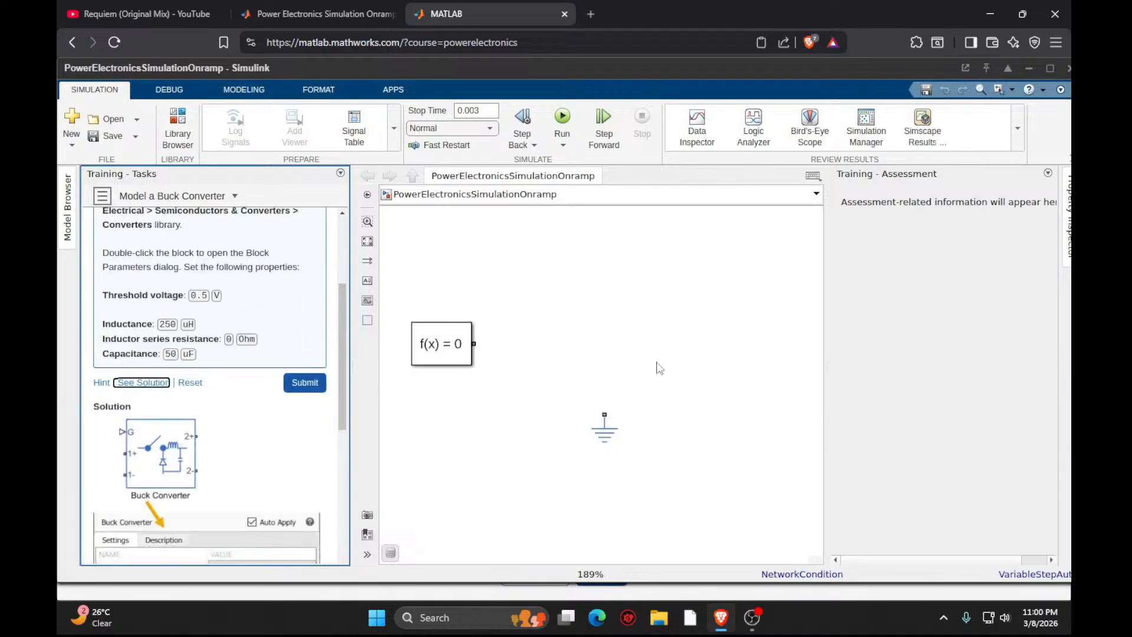
pyautogui.click(653, 333)
pyautogui.moveTo(345, 416); pyautogui.dragTo(369, 472)
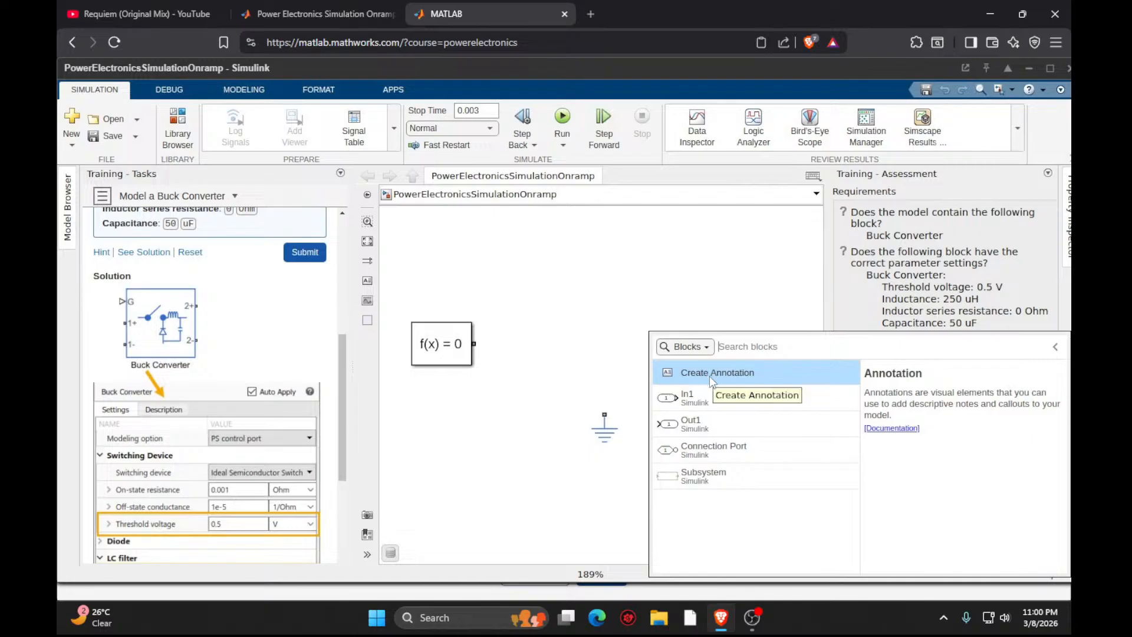
pyautogui.write('buck')
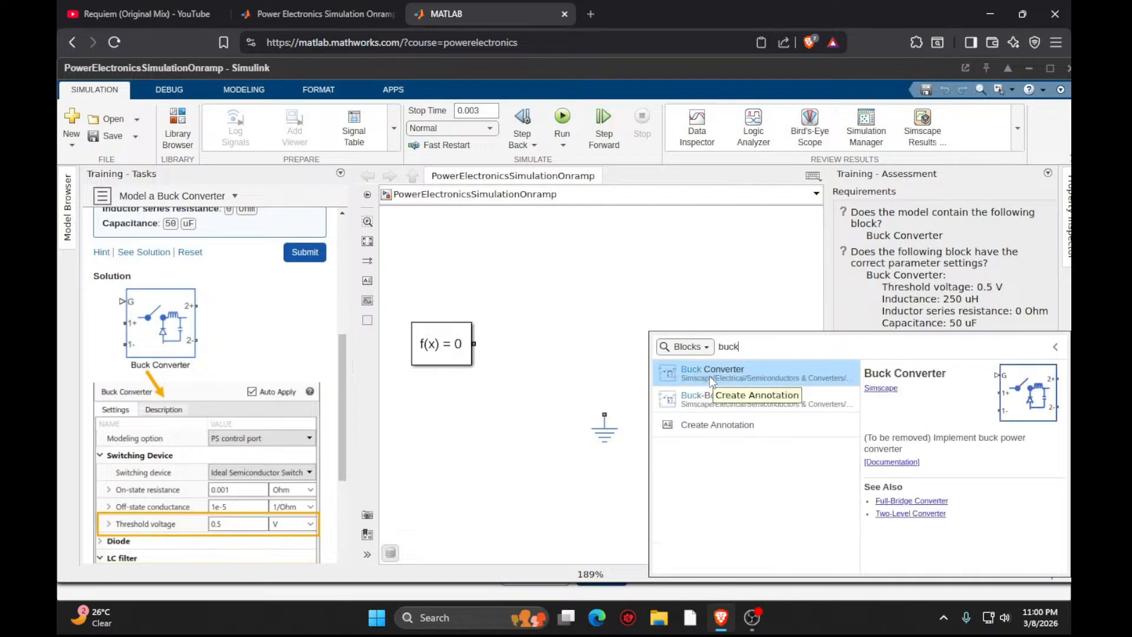
pyautogui.click(710, 376)
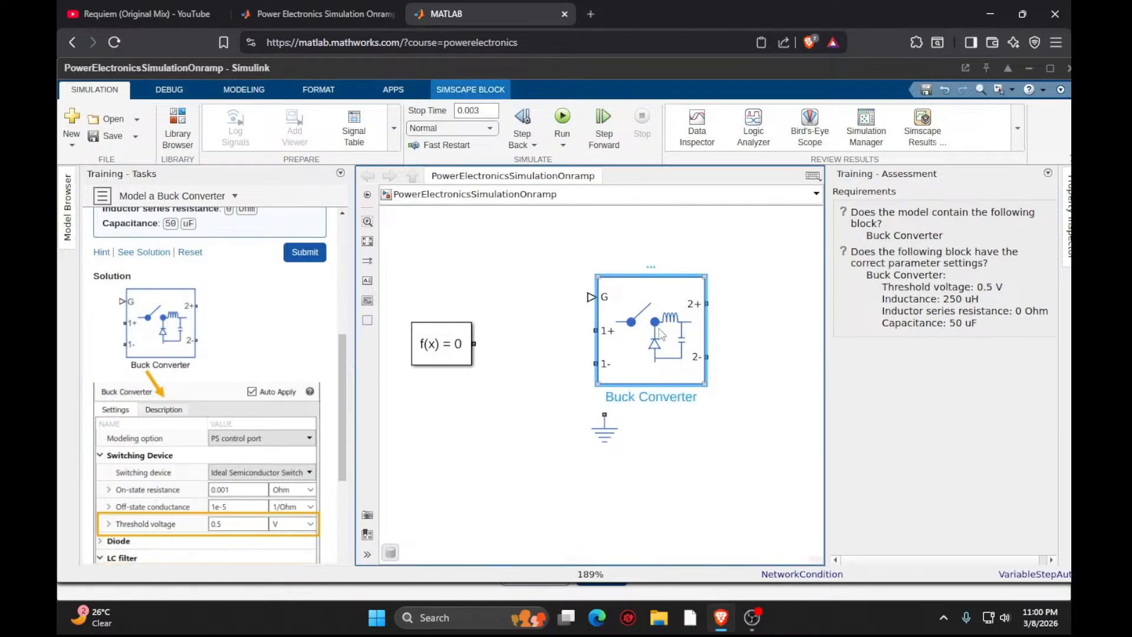
# Set the Buck Converter's threshold voltage to 0.5 V and its inductance to 250 uH.
pyautogui.doubleClick(620, 327)
pyautogui.moveTo(284, 73); pyautogui.dragTo(734, 128)
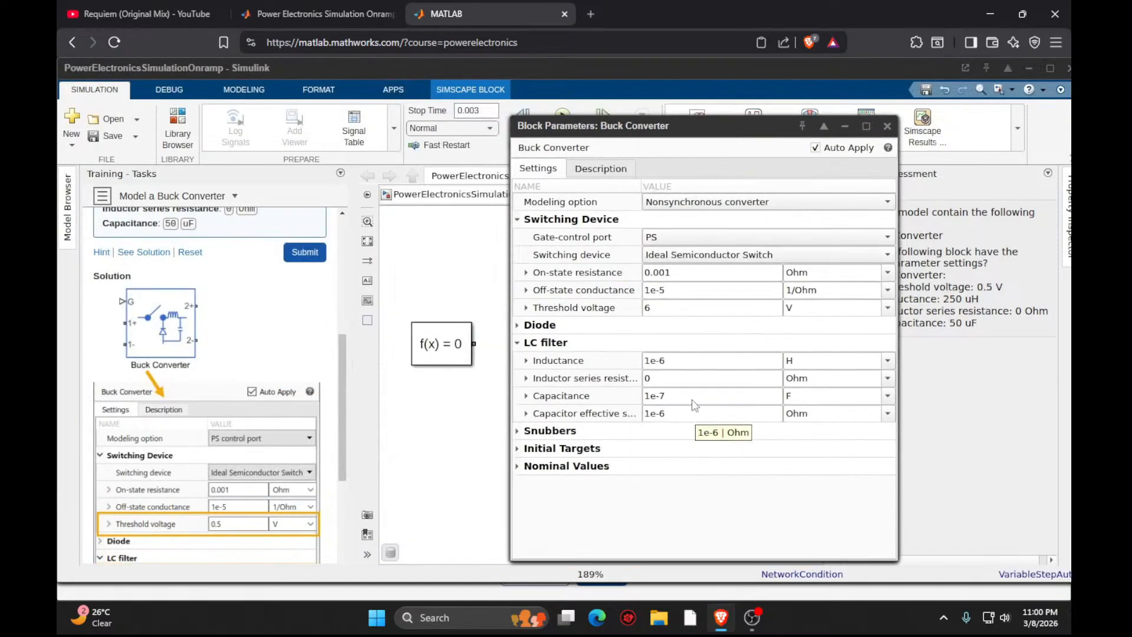
pyautogui.click(668, 306)
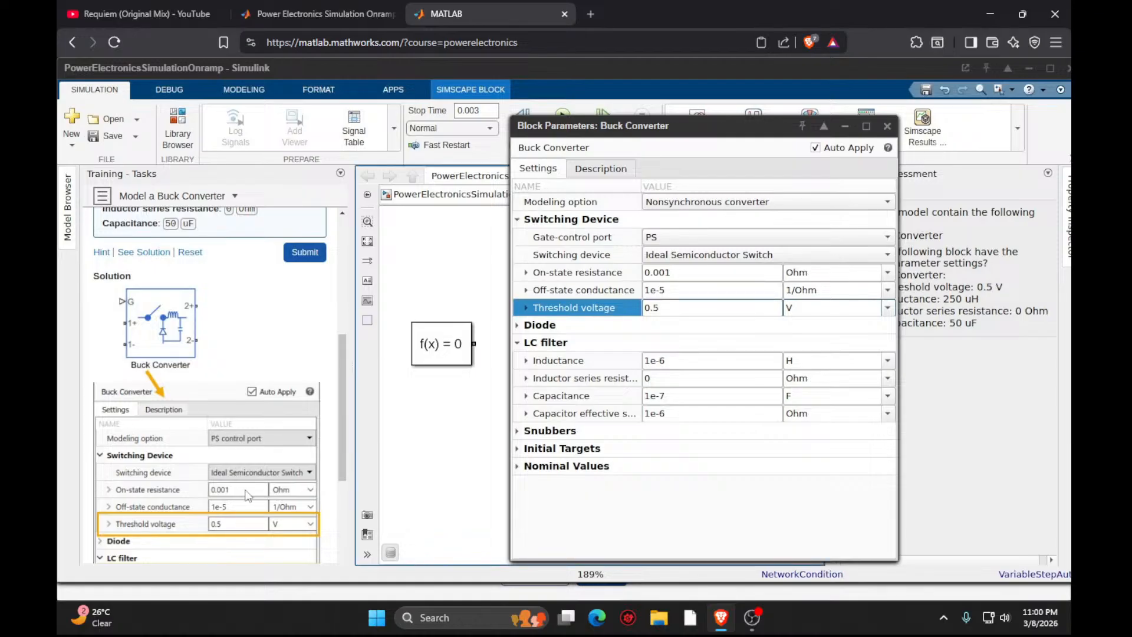
pyautogui.scroll(-2, 247, 495)
pyautogui.click(675, 361)
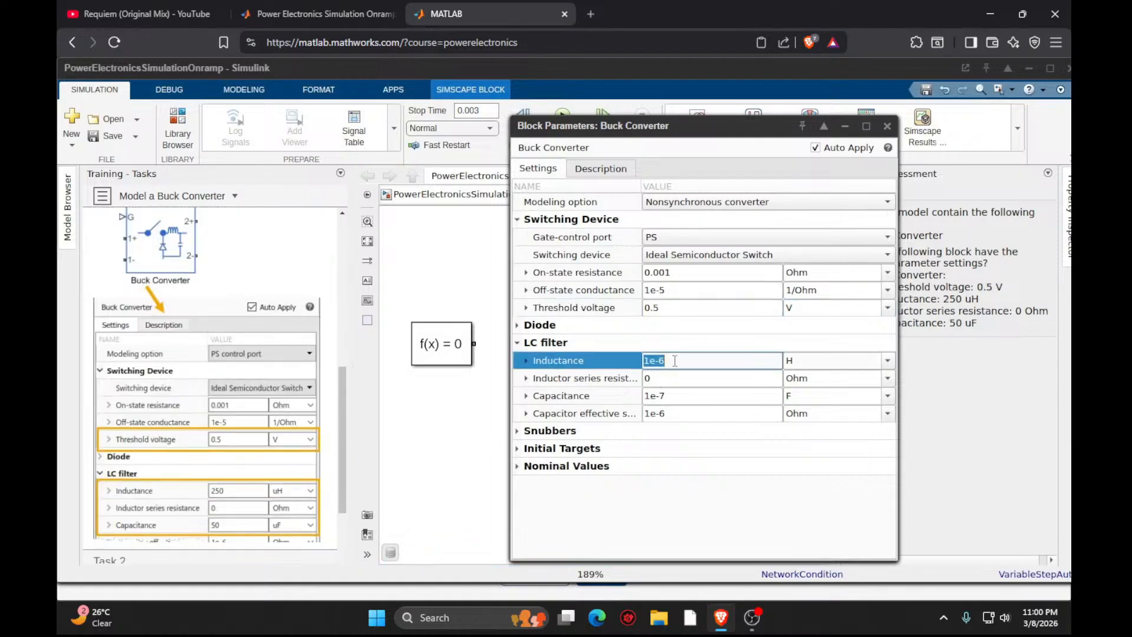
pyautogui.write('250')
pyautogui.click(888, 361)
pyautogui.click(840, 413)
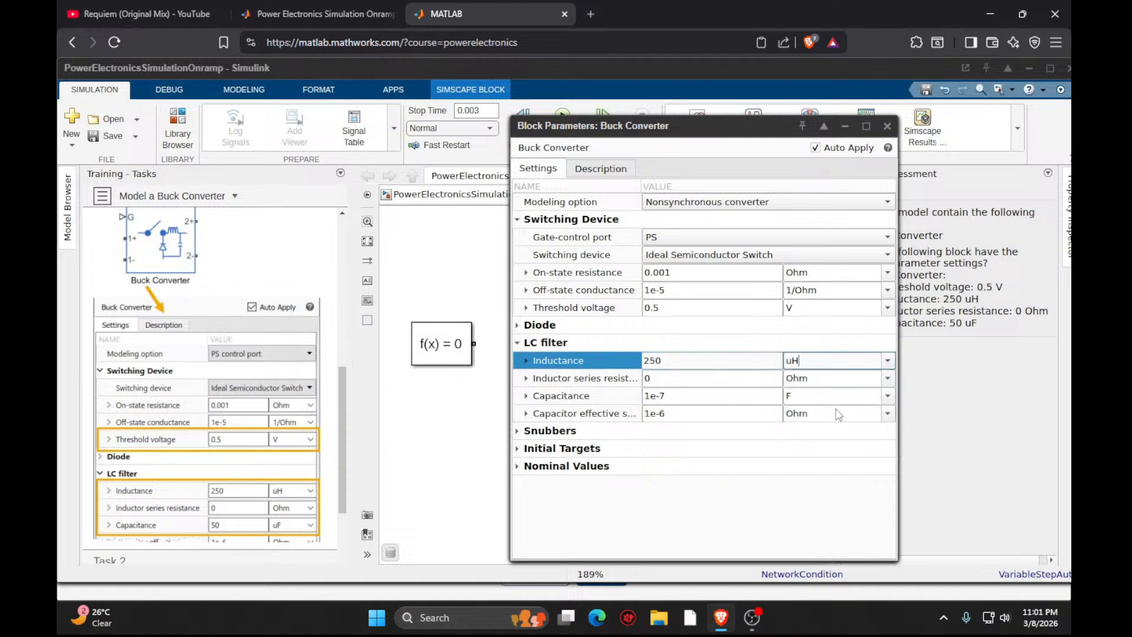
# Set the Buck Converter's LC filter capacitance to 50 uF.
pyautogui.click(706, 413)
pyautogui.click(691, 396)
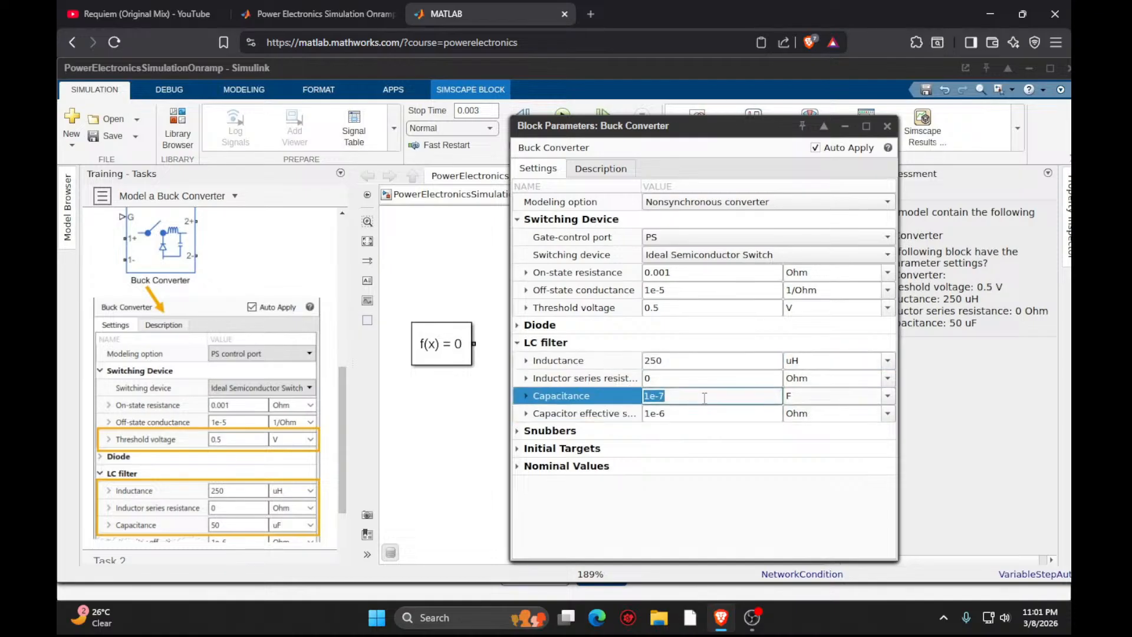
pyautogui.write('50')
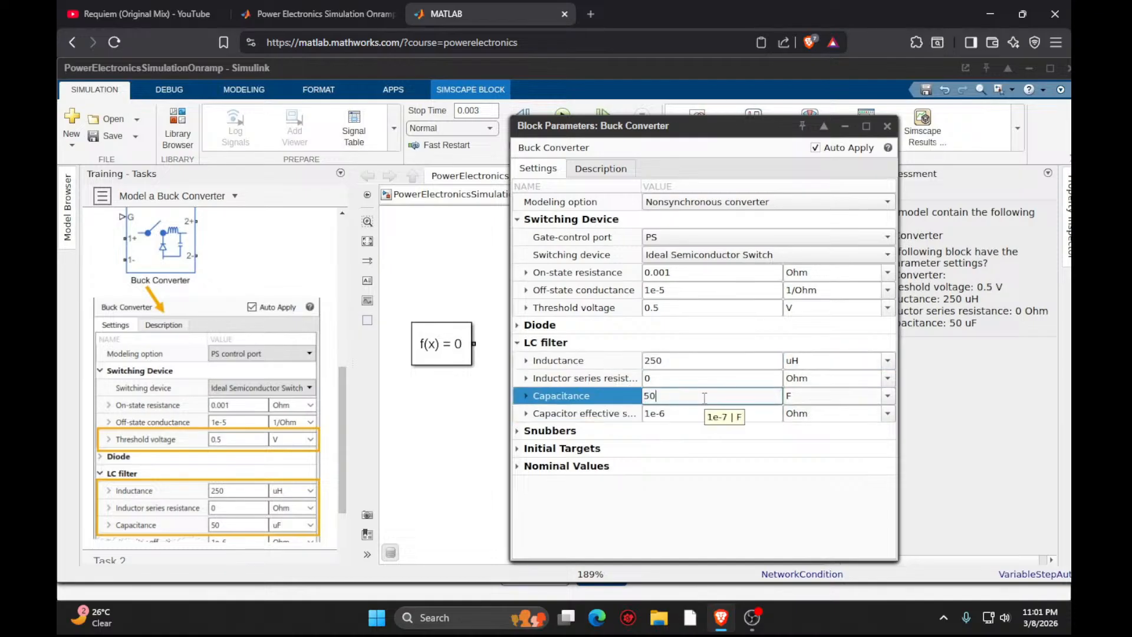
pyautogui.click(887, 396)
pyautogui.click(797, 464)
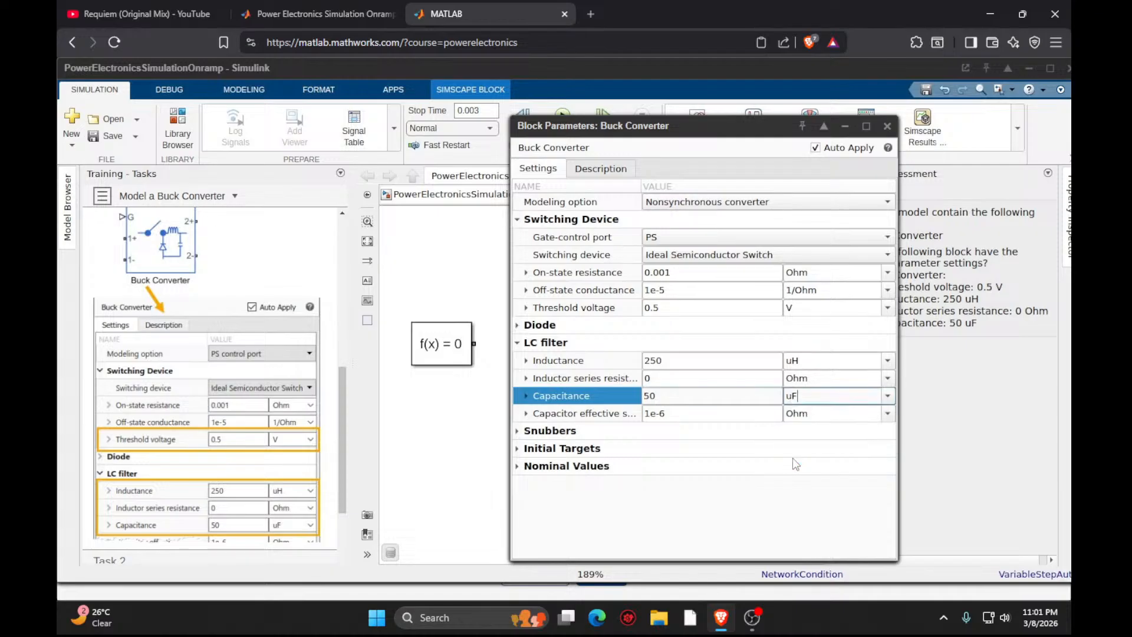
# Check the Buck Converter settings against the solution, submit Task 1 and advance to Task 2.
pyautogui.scroll(-3, 120, 494)
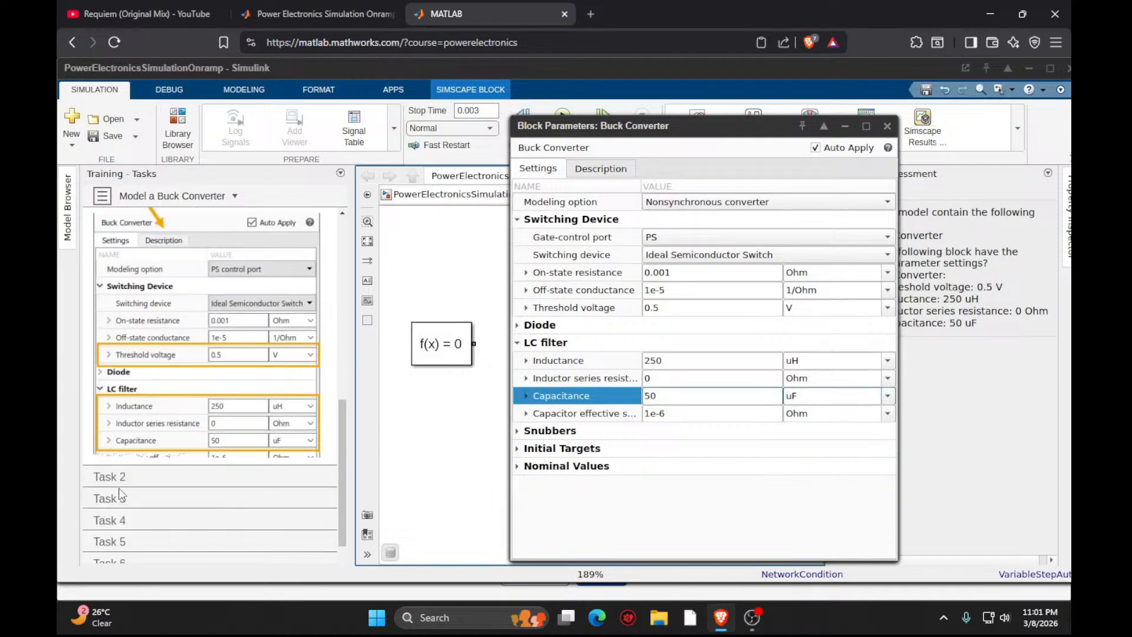
pyautogui.scroll(6, 213, 404)
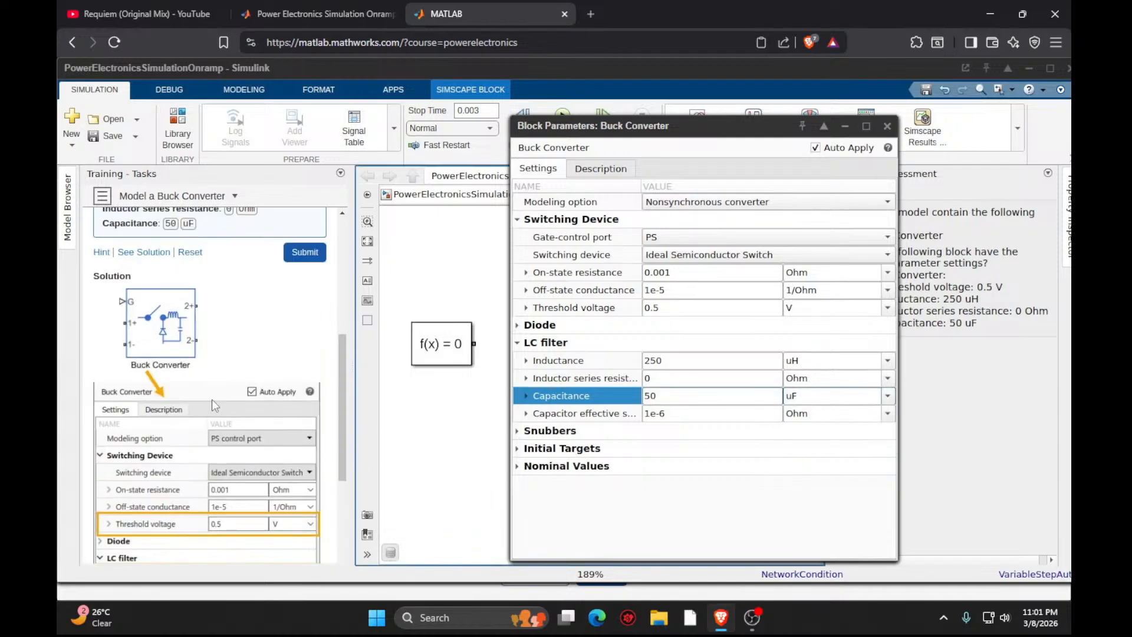
pyautogui.scroll(3, 212, 404)
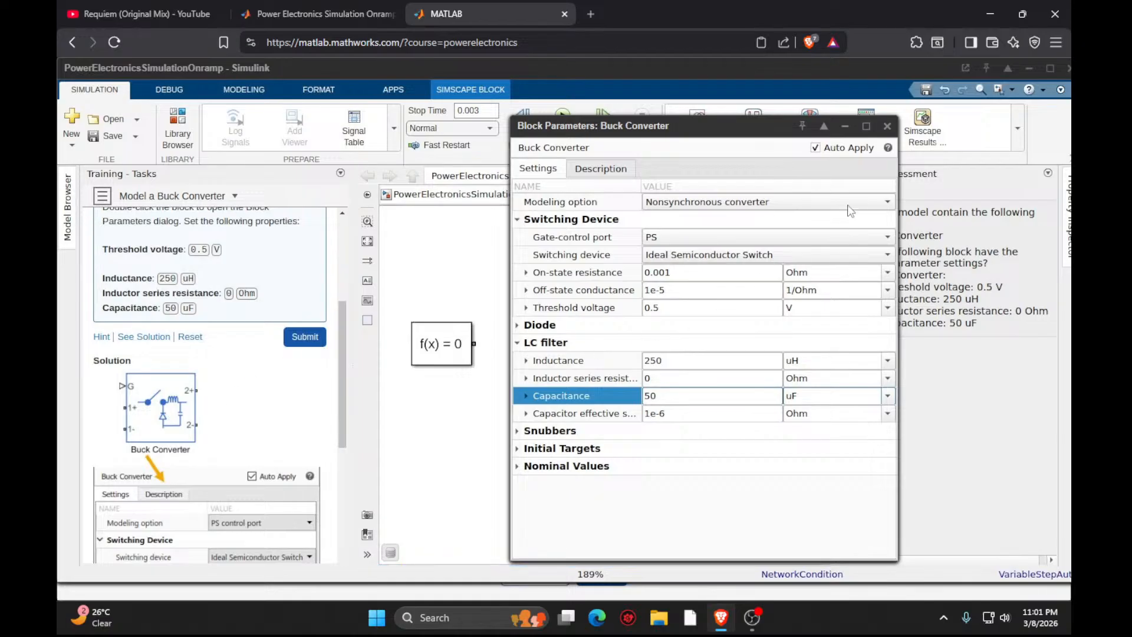
pyautogui.click(887, 125)
pyautogui.click(304, 336)
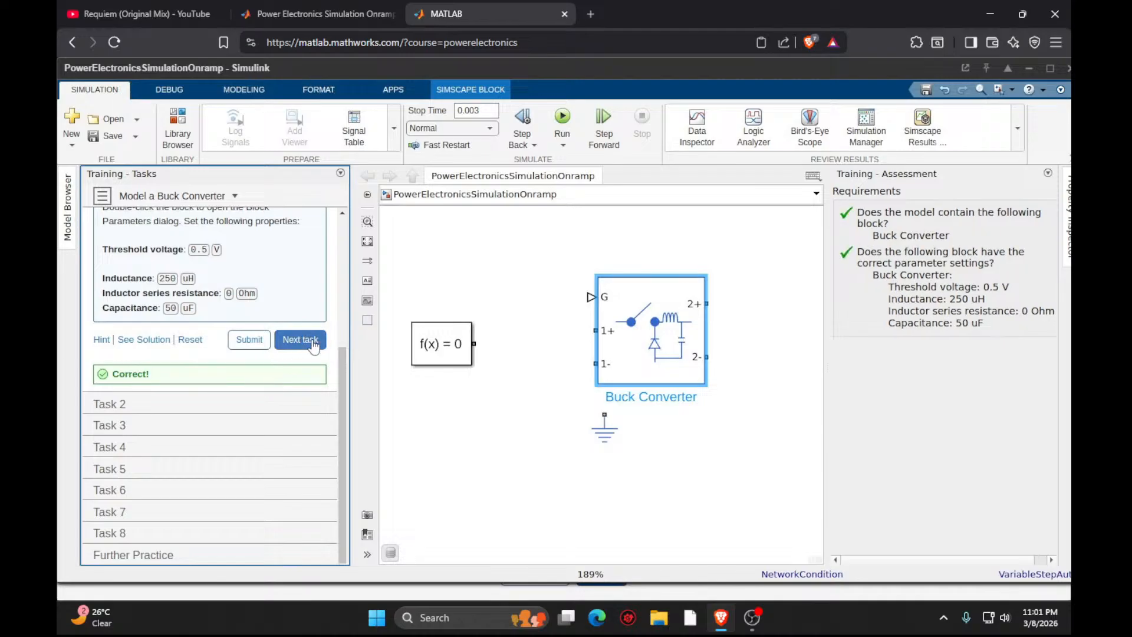
pyautogui.click(304, 339)
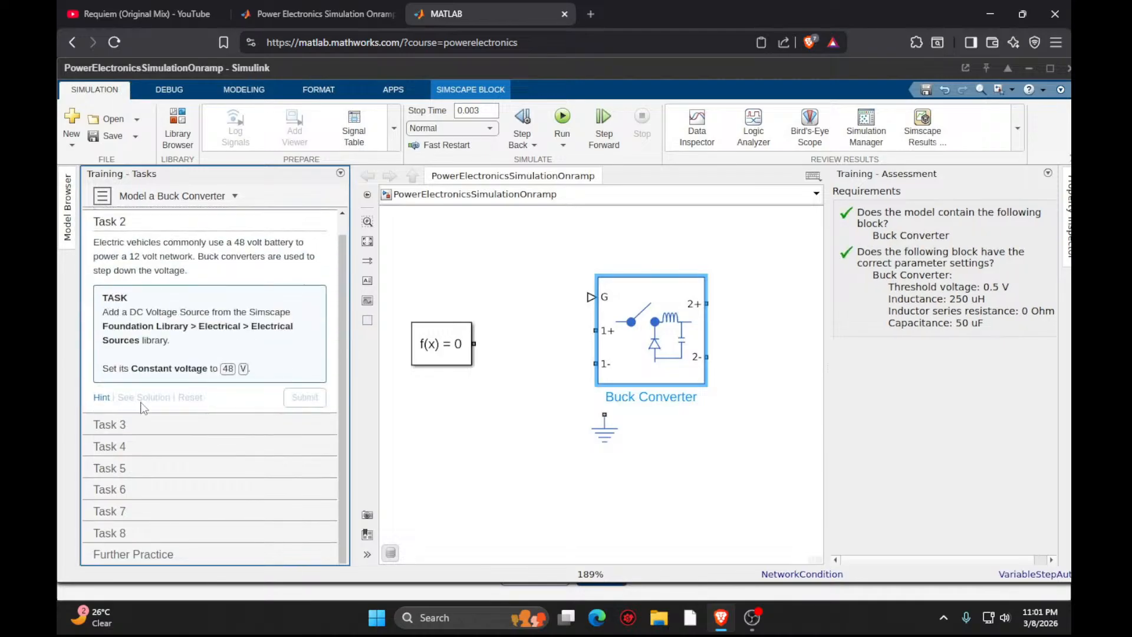
# Reveal the Task 2 solution and add the Foundation Library DC Voltage Source block below the f(x) = 0 block.
pyautogui.click(142, 400)
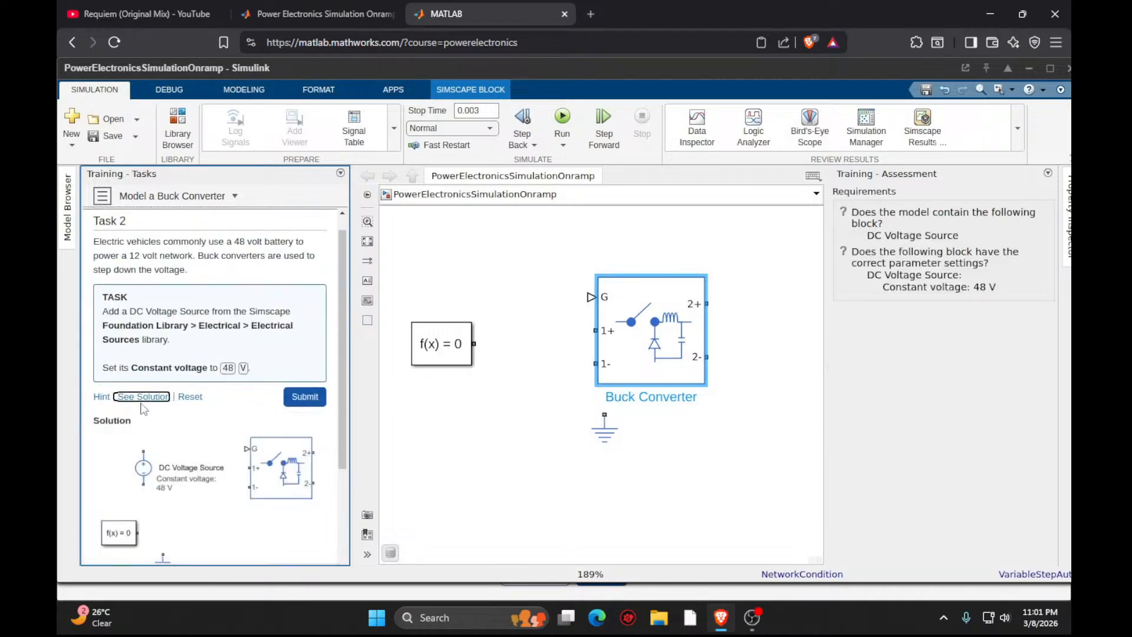
pyautogui.scroll(-1, 430, 445)
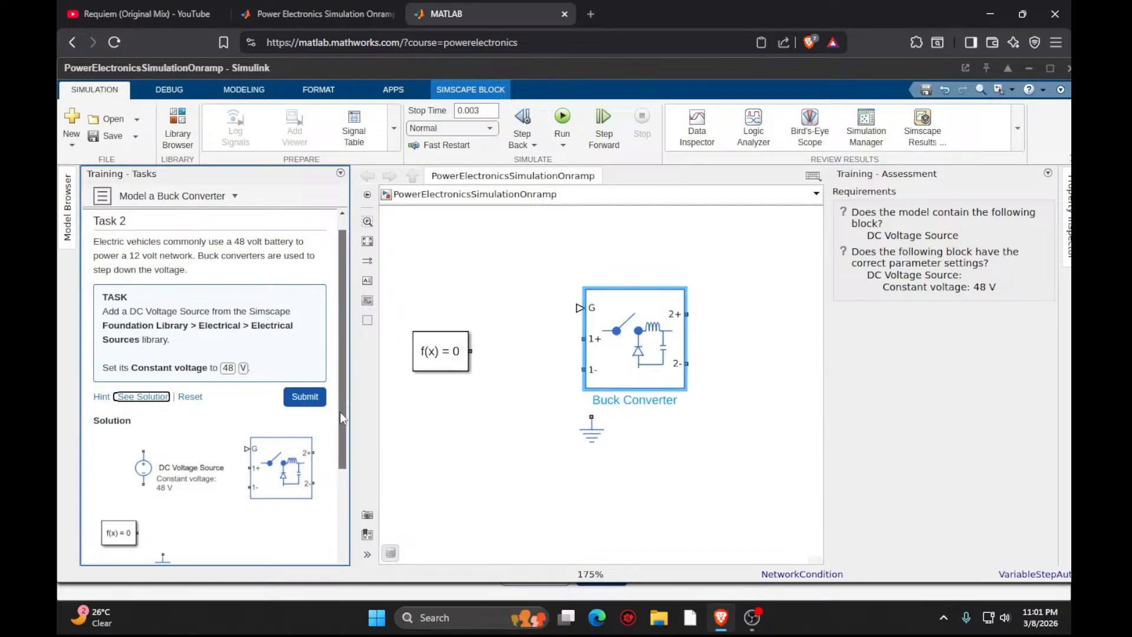
pyautogui.scroll(-1, 340, 419)
pyautogui.doubleClick(449, 469)
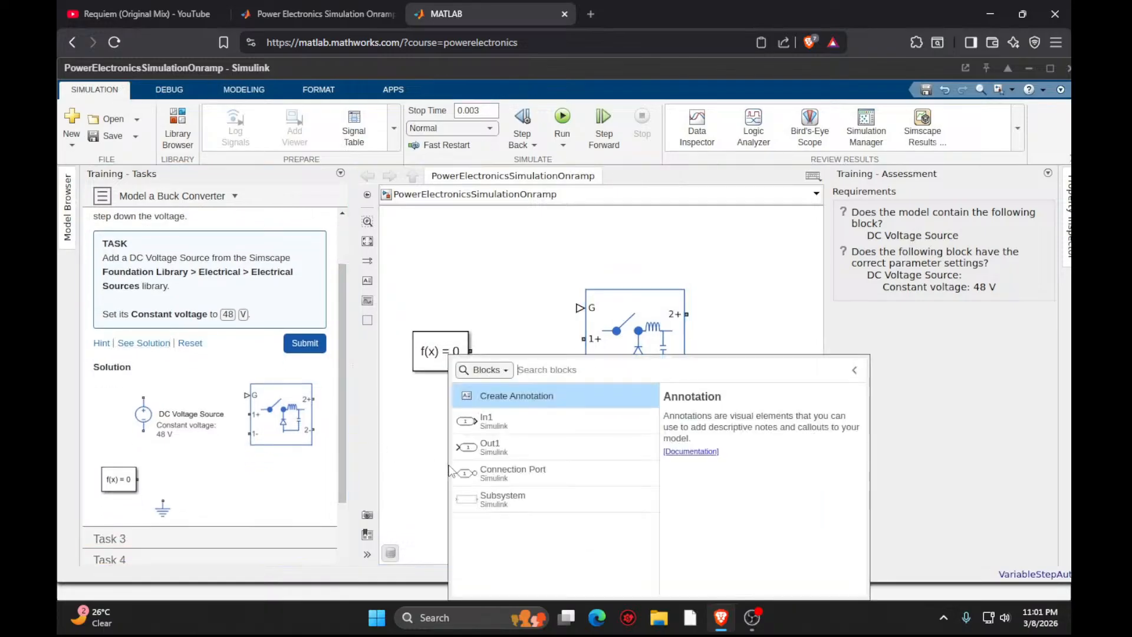
pyautogui.write('dc so')
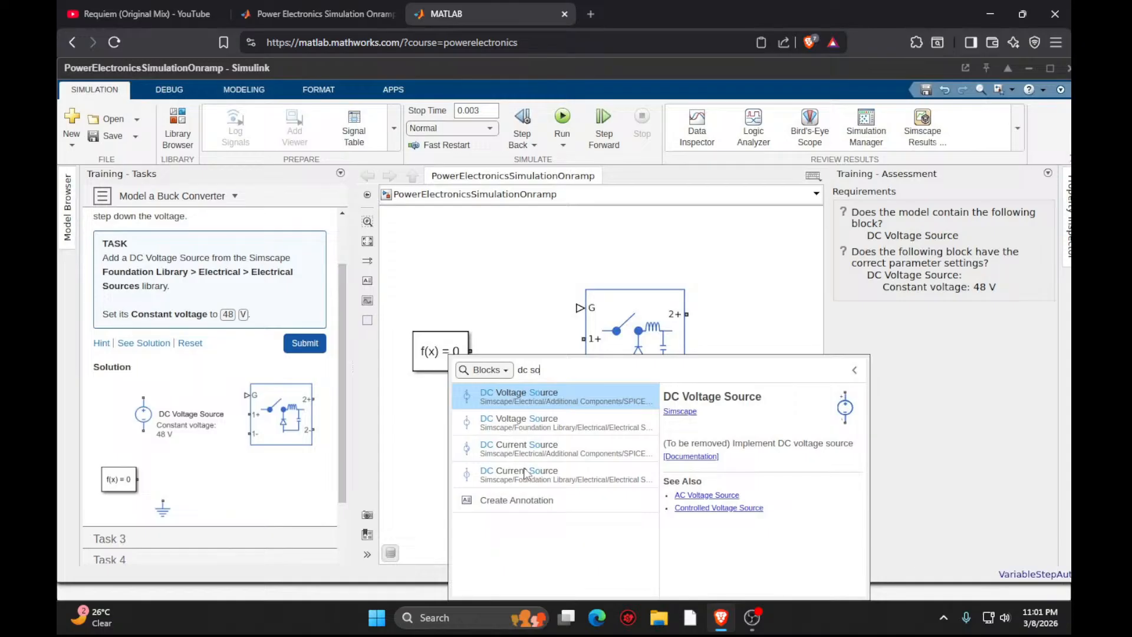
pyautogui.write('vo')
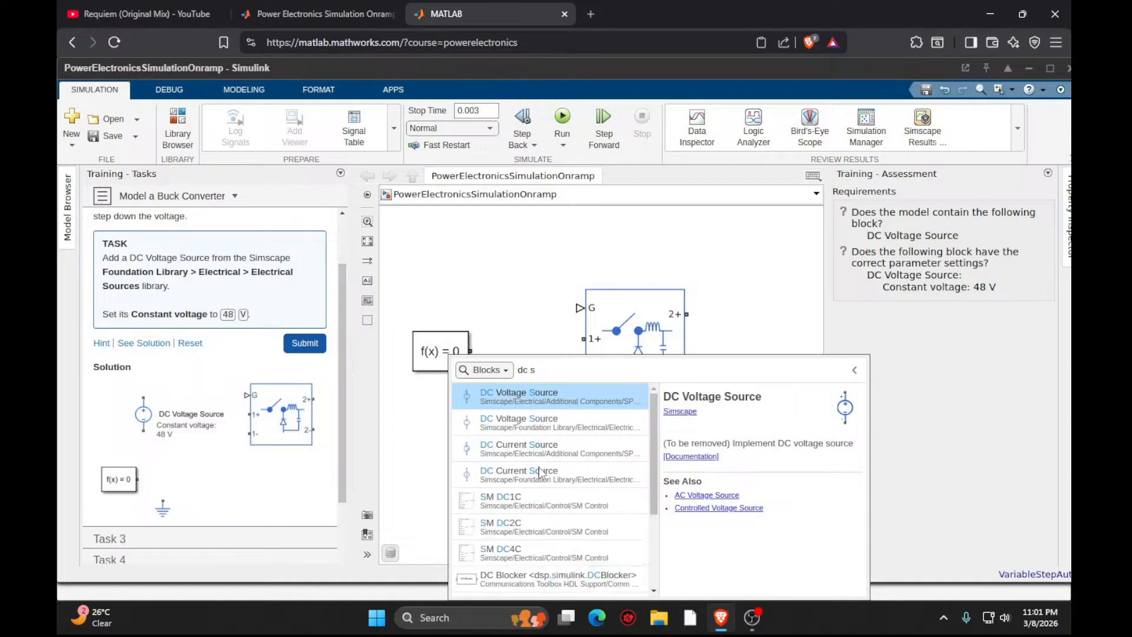
pyautogui.press('BackSpace')
pyautogui.press('BackSpace')
pyautogui.press('BackSpace')
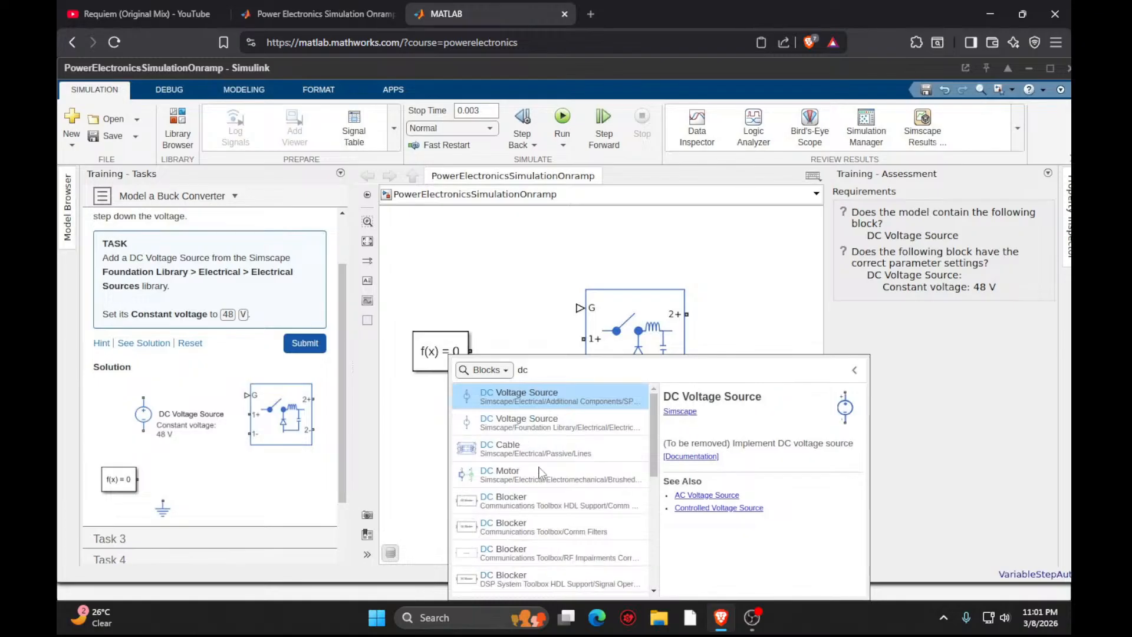
pyautogui.write('voltage')
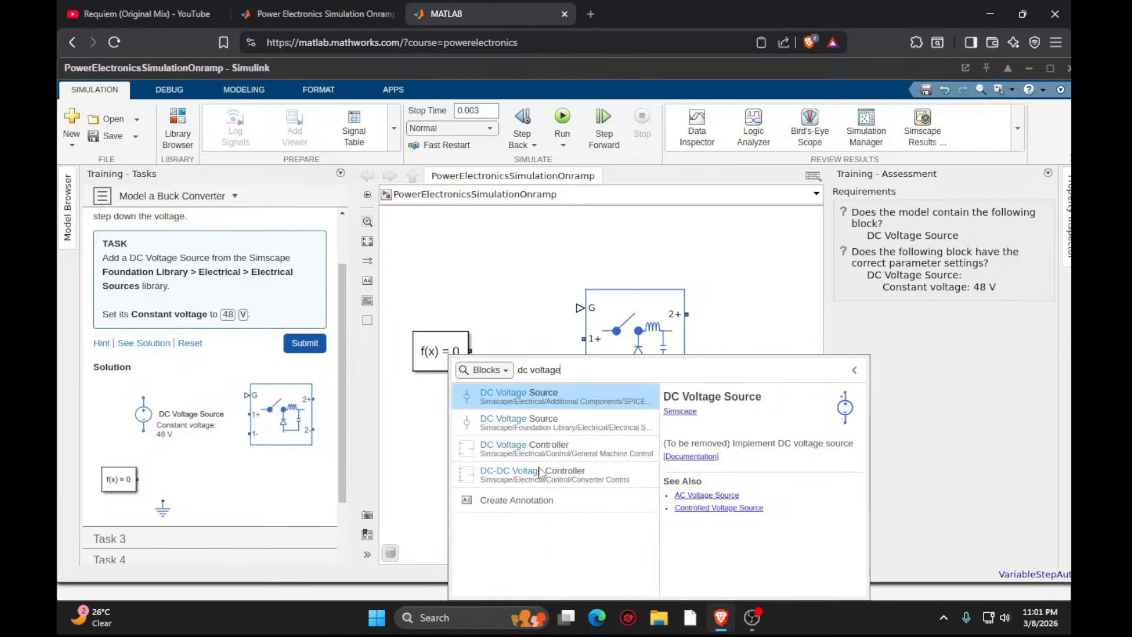
pyautogui.write(' sou')
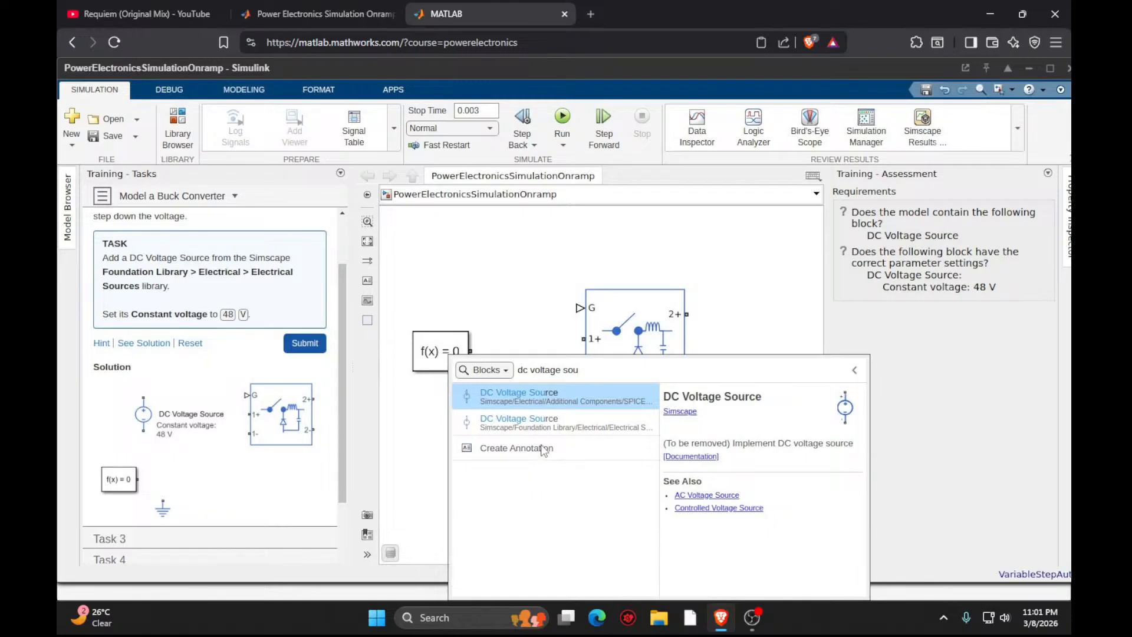
pyautogui.click(519, 420)
# Set the DC Voltage Source's constant voltage to 48 V, submit Task 2 and advance to Task 3.
pyautogui.doubleClick(454, 460)
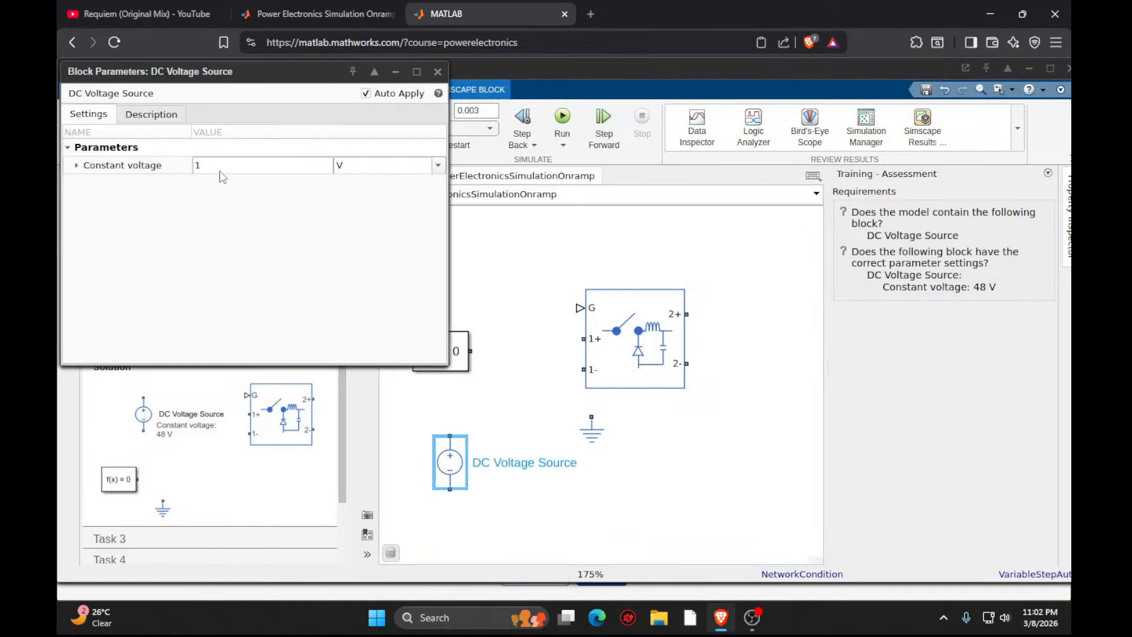
pyautogui.click(221, 171)
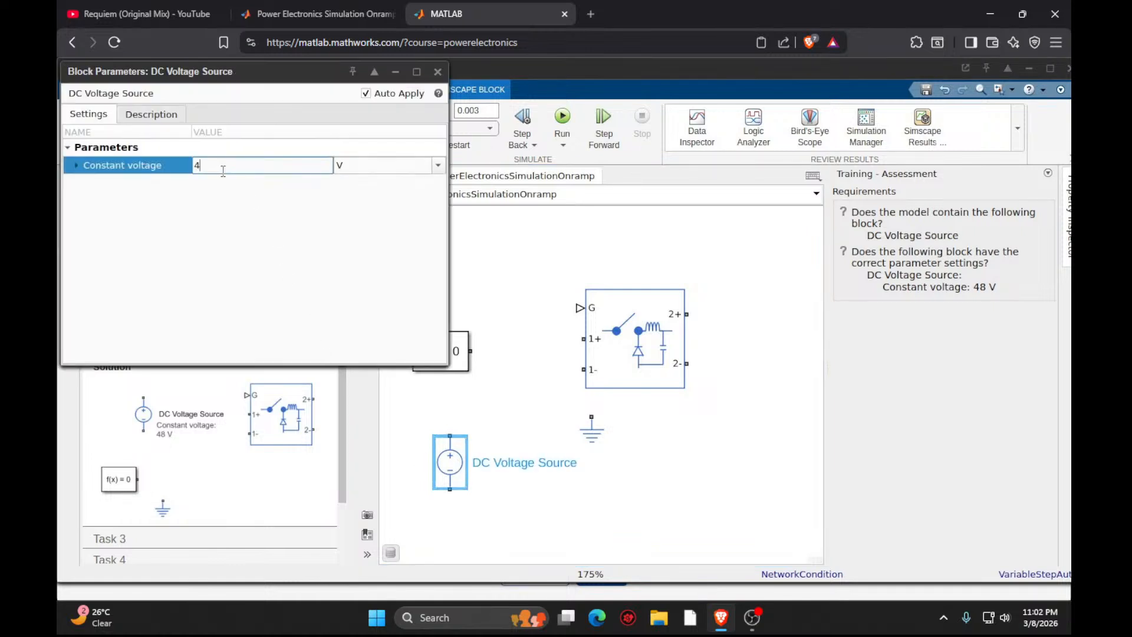
pyautogui.write('48')
pyautogui.press('Return')
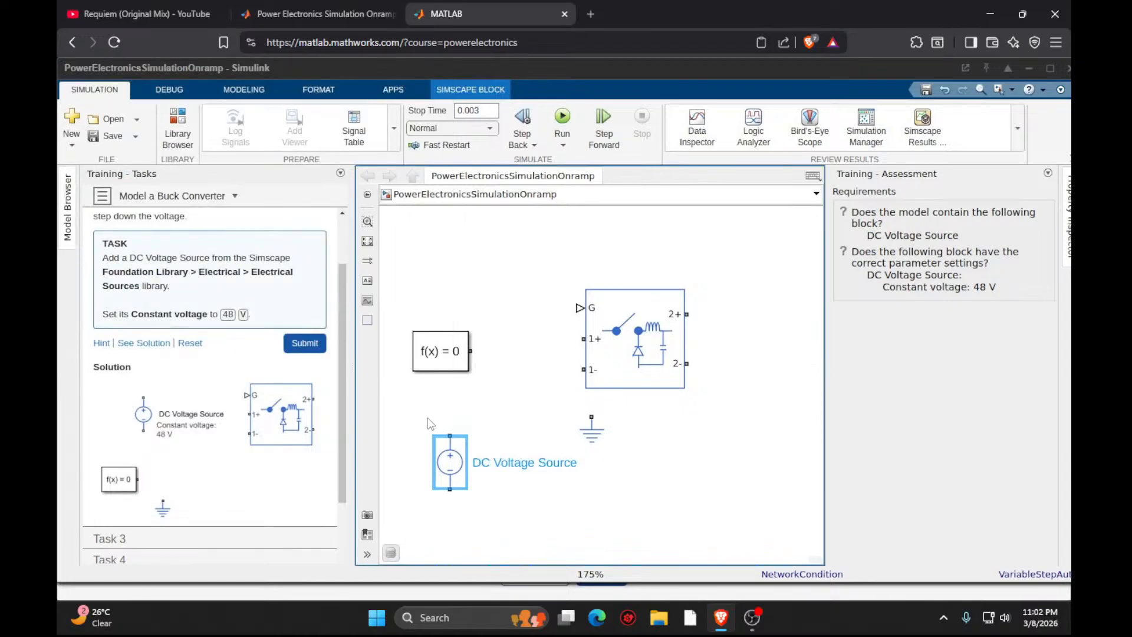
pyautogui.click(294, 348)
pyautogui.click(295, 354)
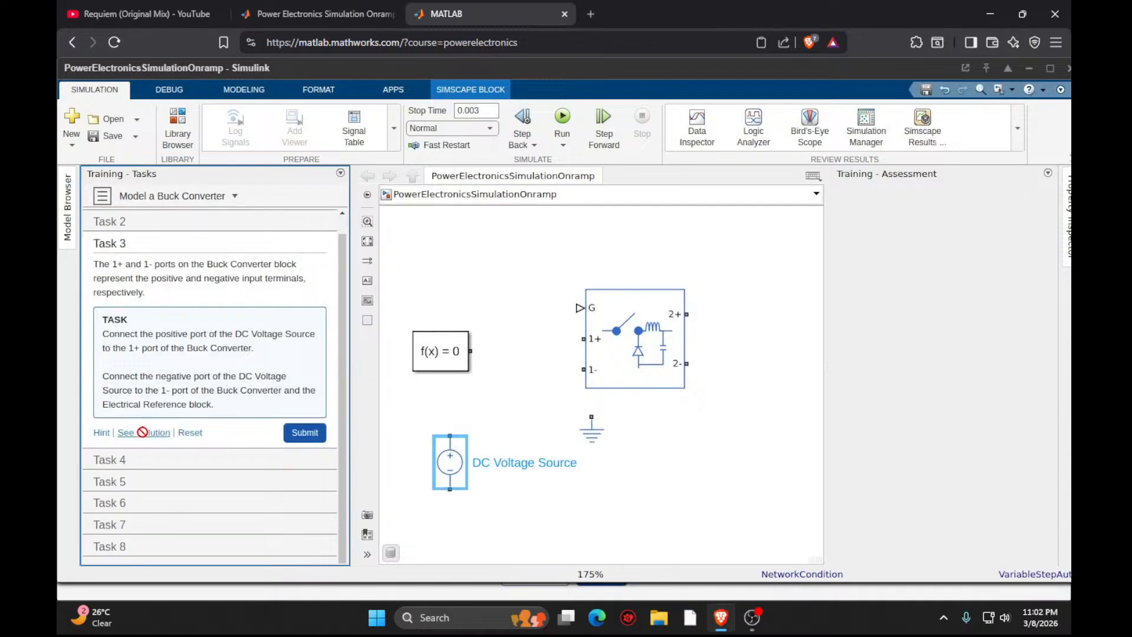
# Following the Task 3 solution, wire the DC source's positive port to 1+, and its negative port to 1-, the Electrical Reference and the f(x) = 0 block.
pyautogui.click(143, 432)
pyautogui.scroll(-3, 175, 375)
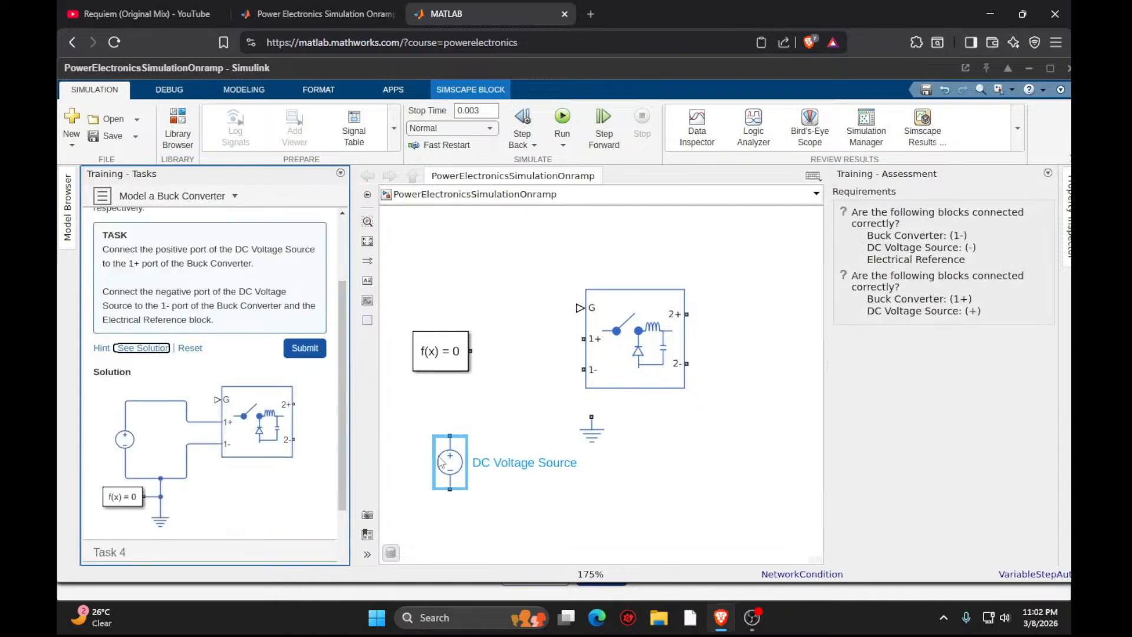
pyautogui.moveTo(450, 435); pyautogui.dragTo(583, 338)
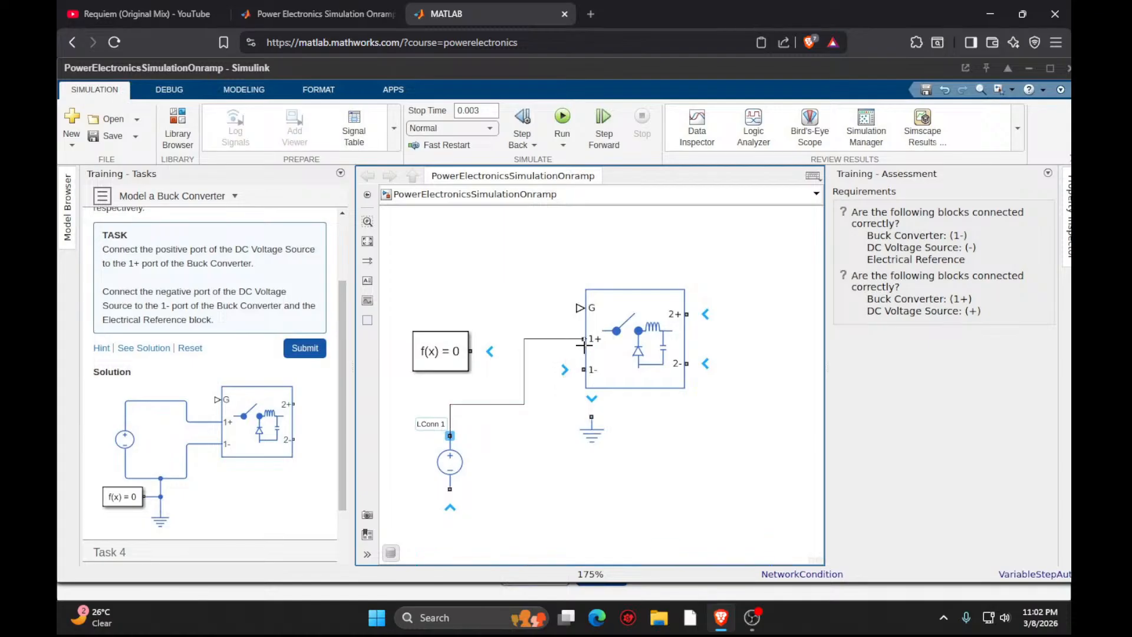
pyautogui.moveTo(450, 489); pyautogui.dragTo(585, 370)
pyautogui.moveTo(592, 416); pyautogui.dragTo(499, 448)
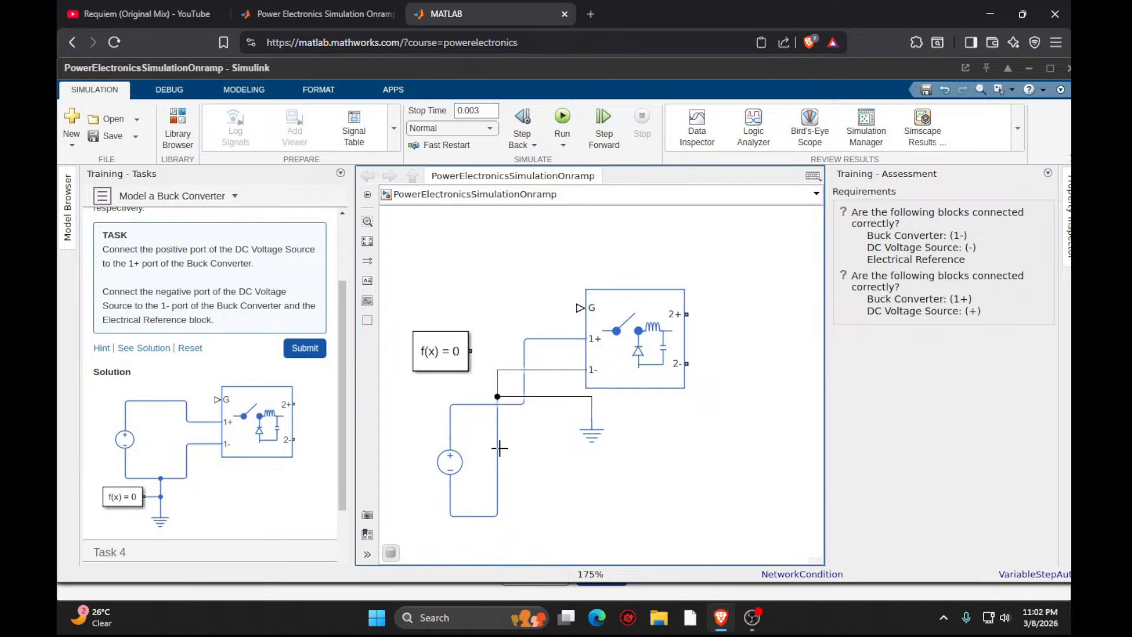
pyautogui.moveTo(470, 351)
pyautogui.mouseDown()
pyautogui.moveTo(485, 371)
pyautogui.moveTo(576, 397)
pyautogui.mouseUp()
# Submit Task 3, advance to Task 4 and reveal its solution.
pyautogui.click(302, 348)
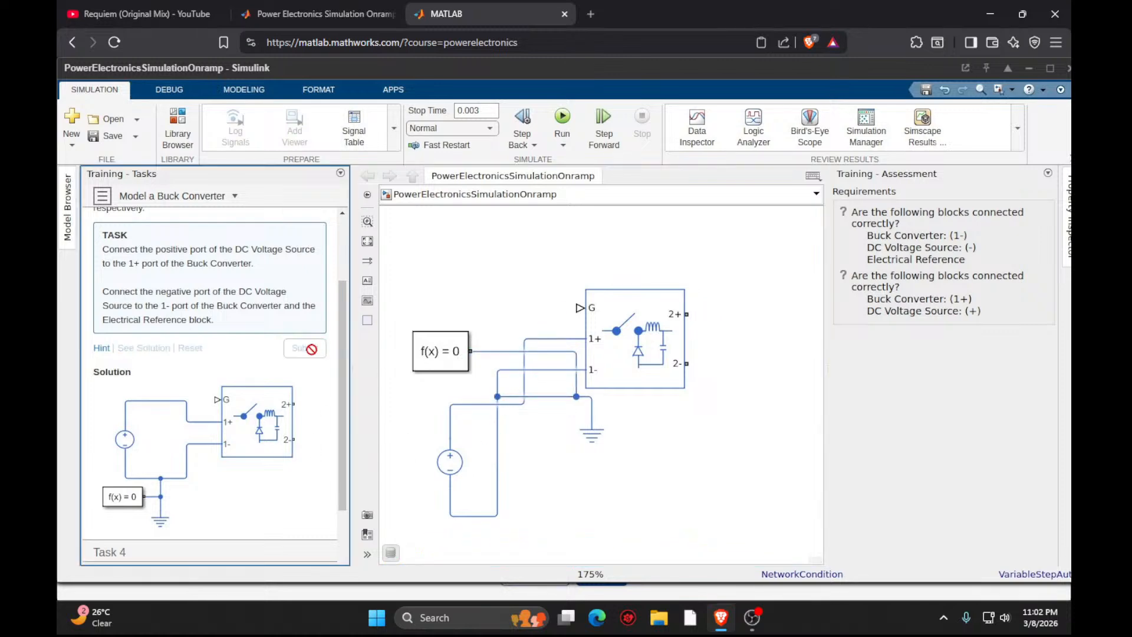
pyautogui.click(301, 383)
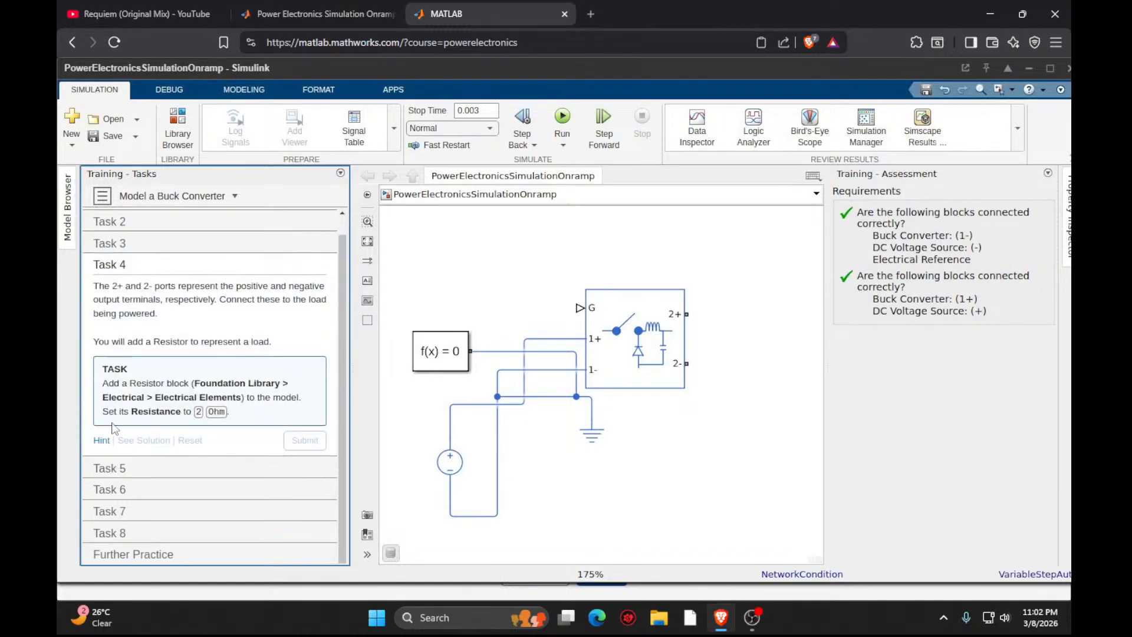
pyautogui.click(144, 440)
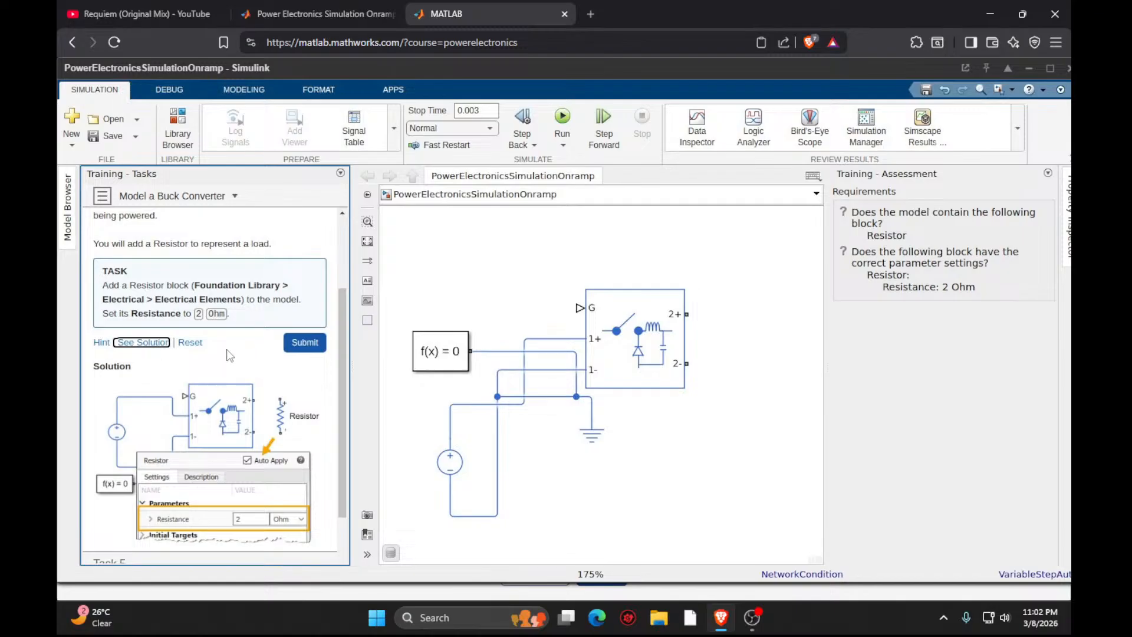
# Add a Foundation Library Resistor block below the Buck Converter and set its resistance to 2 Ohm.
pyautogui.doubleClick(652, 471)
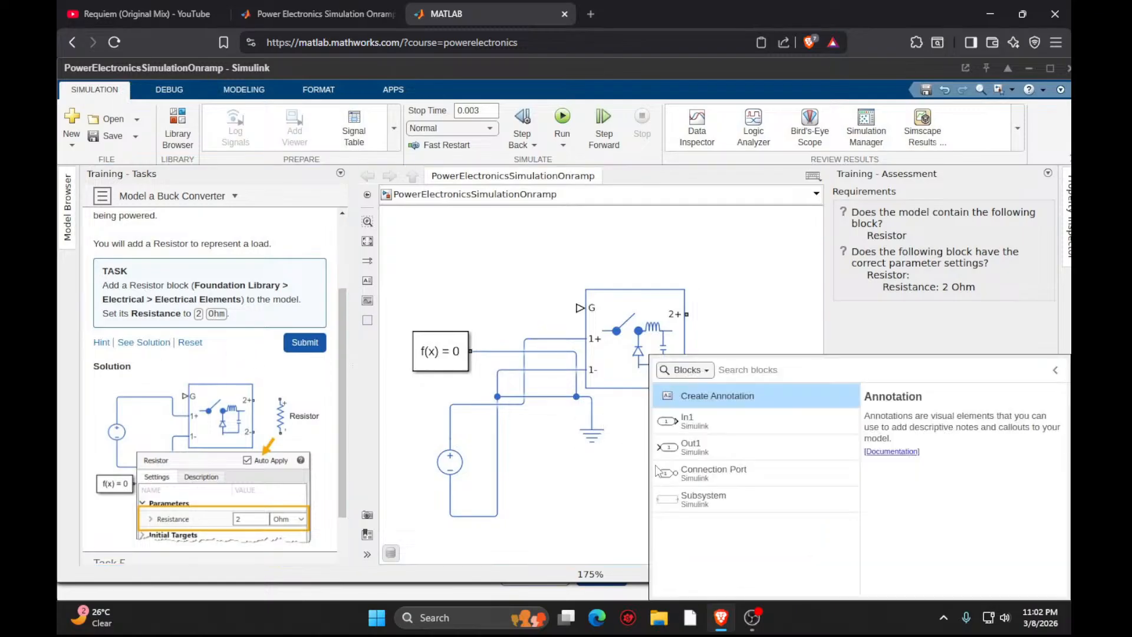
pyautogui.write('resis')
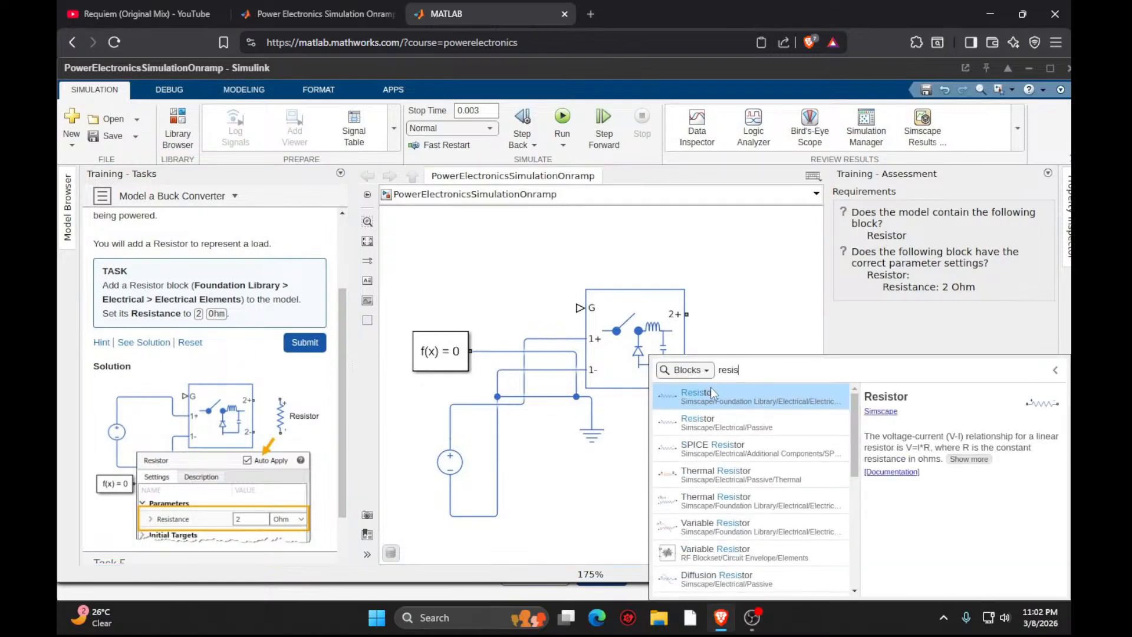
pyautogui.click(713, 393)
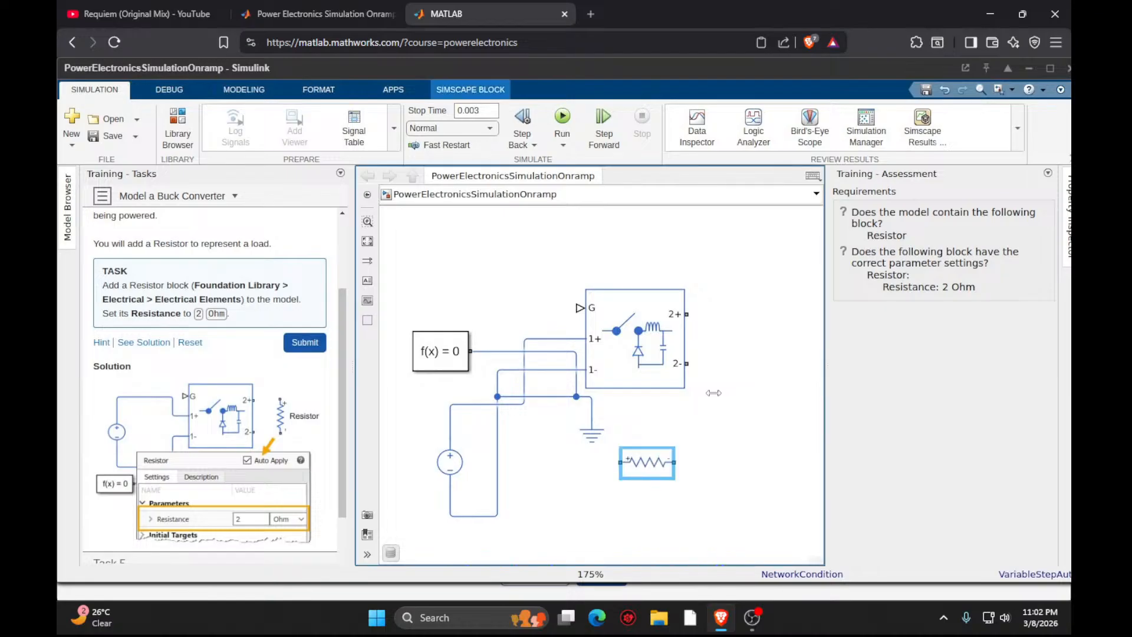
pyautogui.doubleClick(647, 463)
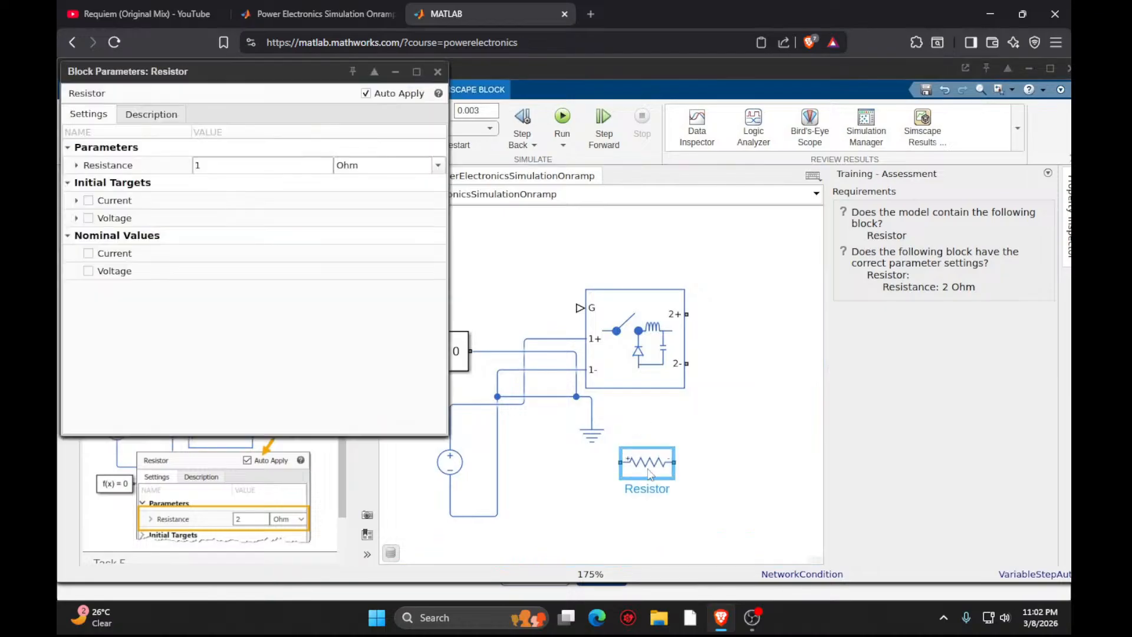
pyautogui.click(240, 166)
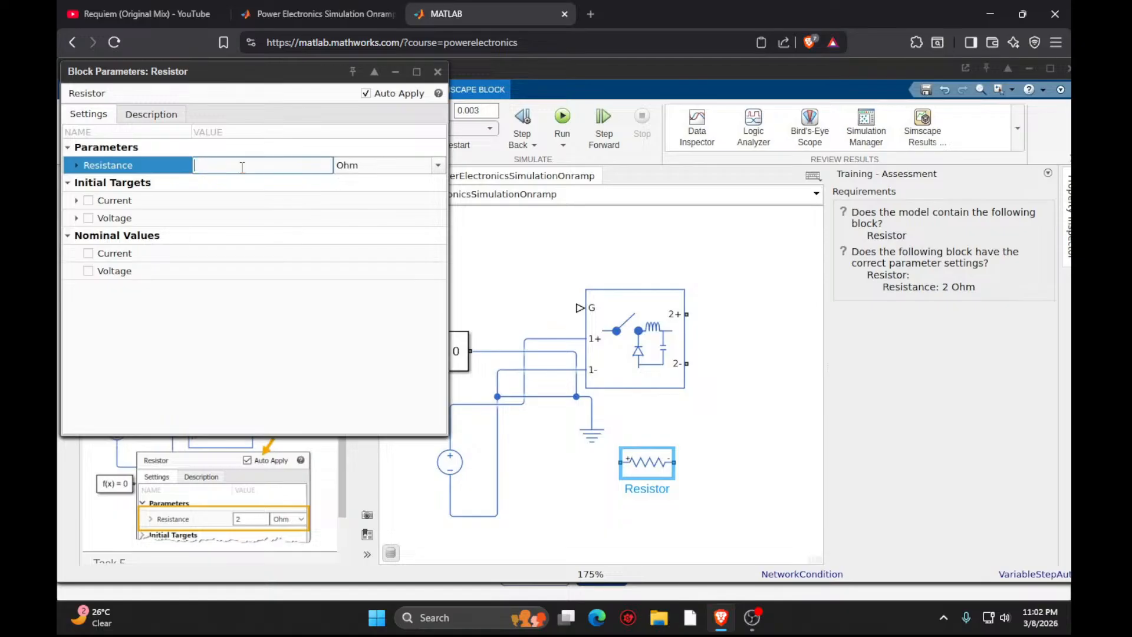
pyautogui.press('Tab')
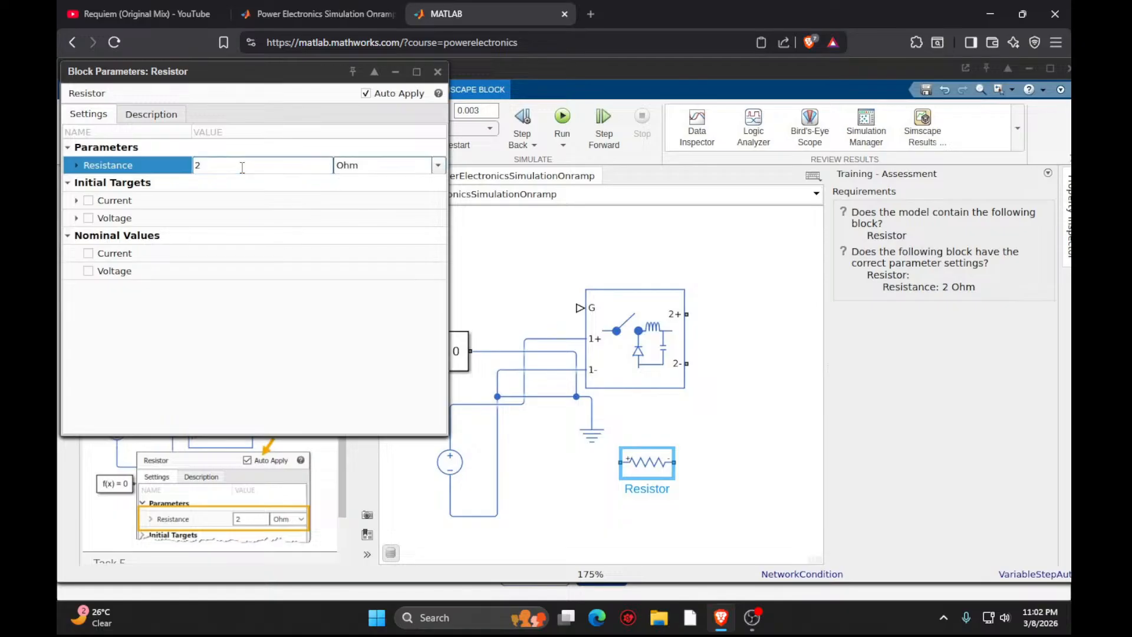
pyautogui.press('Return')
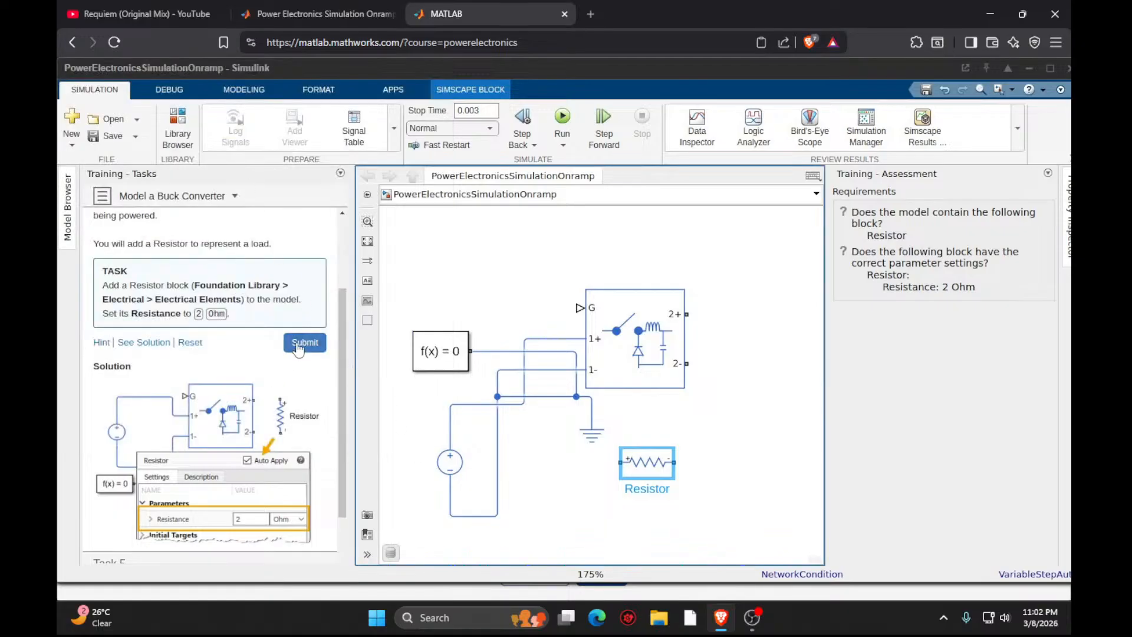
# Submit Task 4, advance to Task 5 and reveal its solution.
pyautogui.scroll(-3, 262, 377)
pyautogui.click(305, 247)
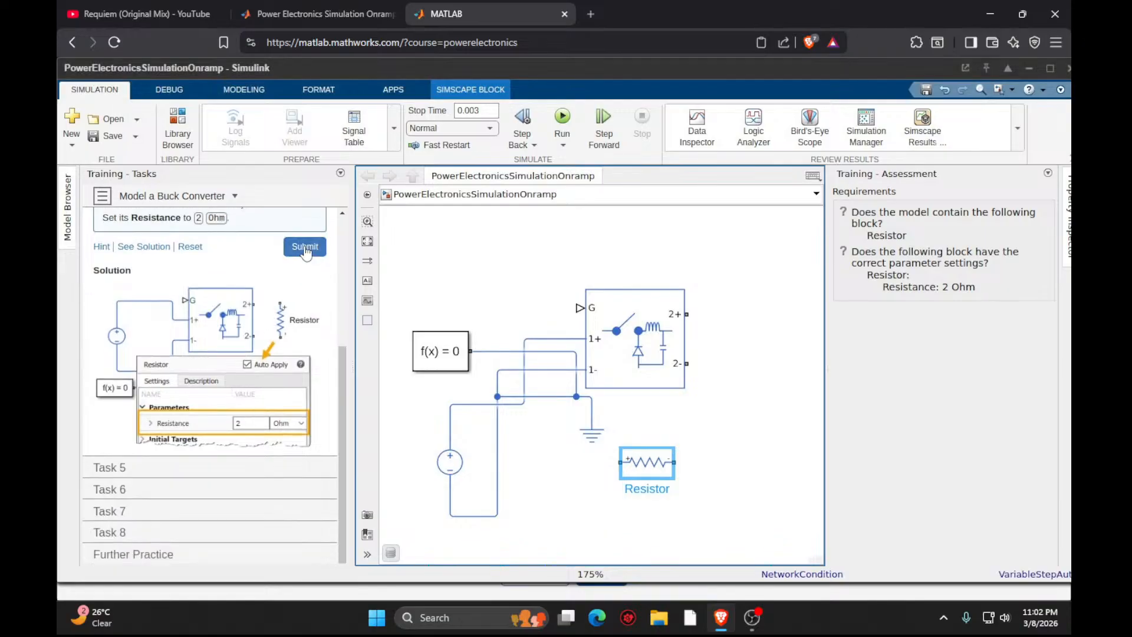
pyautogui.click(305, 405)
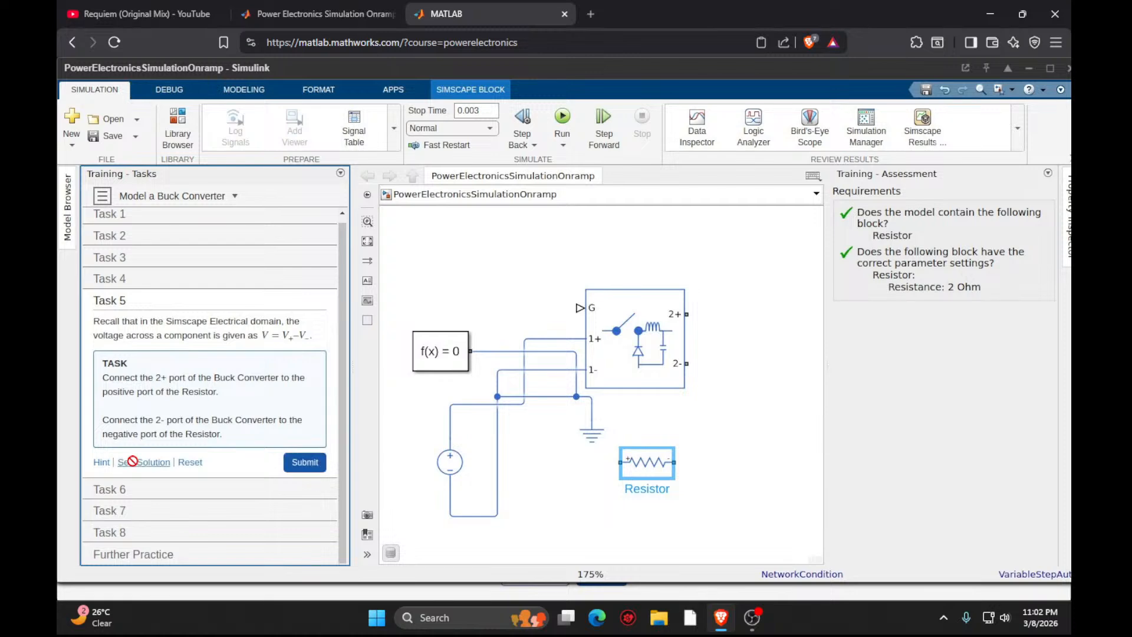
pyautogui.click(140, 462)
pyautogui.scroll(-3, 154, 454)
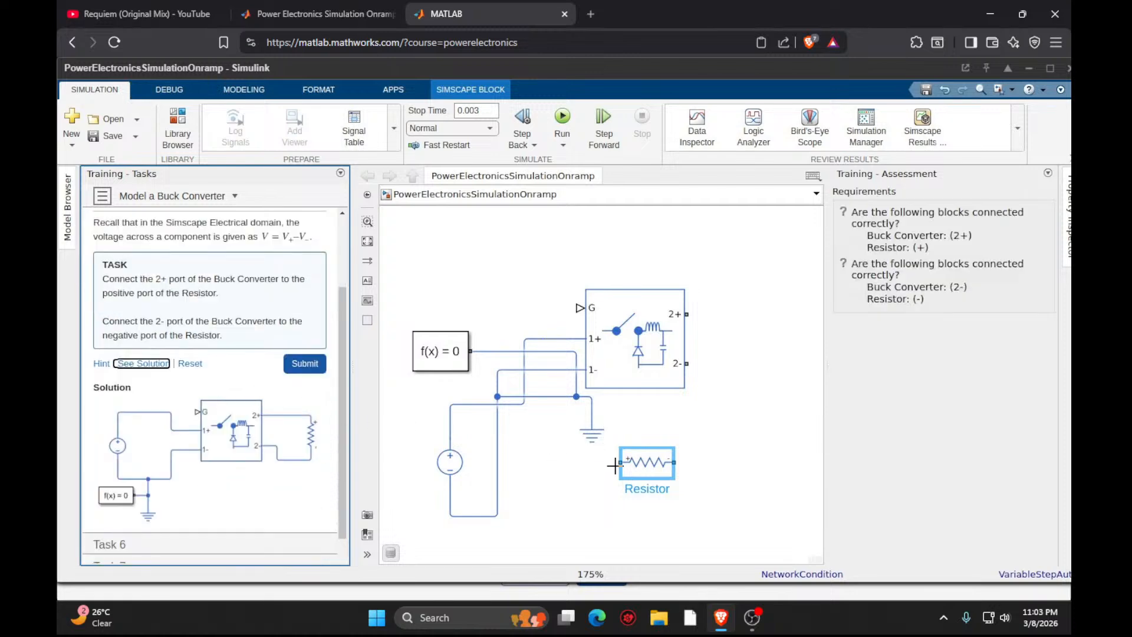
# Rotate the Resistor upright beside the Buck Converter's outputs, wiring its positive port to 2+ and its negative port to 2-.
pyautogui.moveTo(621, 462); pyautogui.dragTo(703, 314)
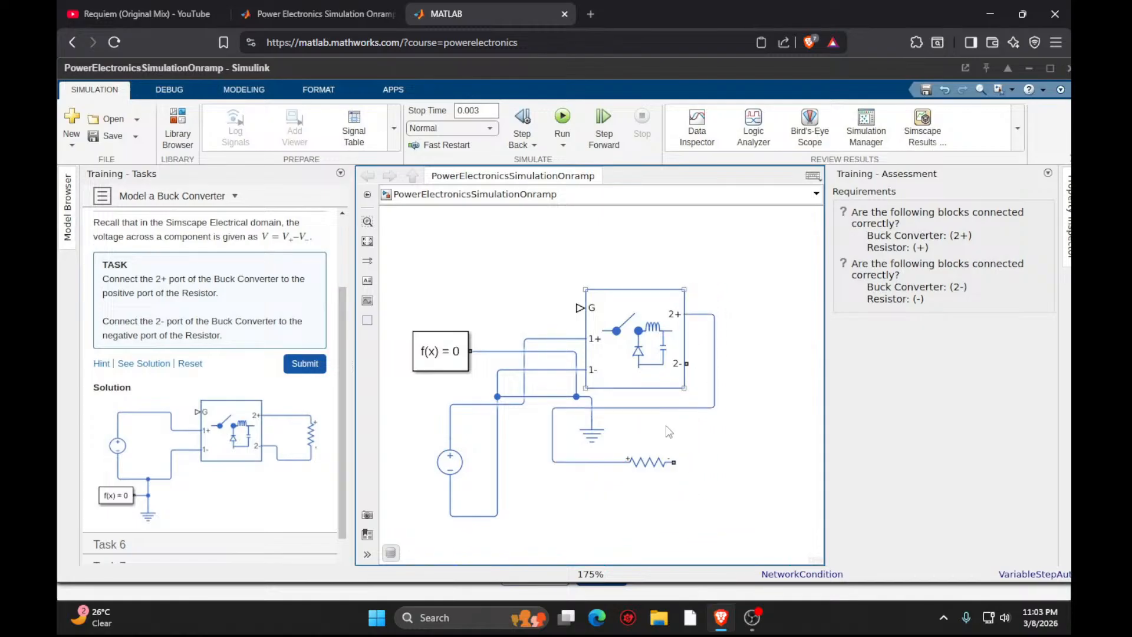
pyautogui.click(648, 461)
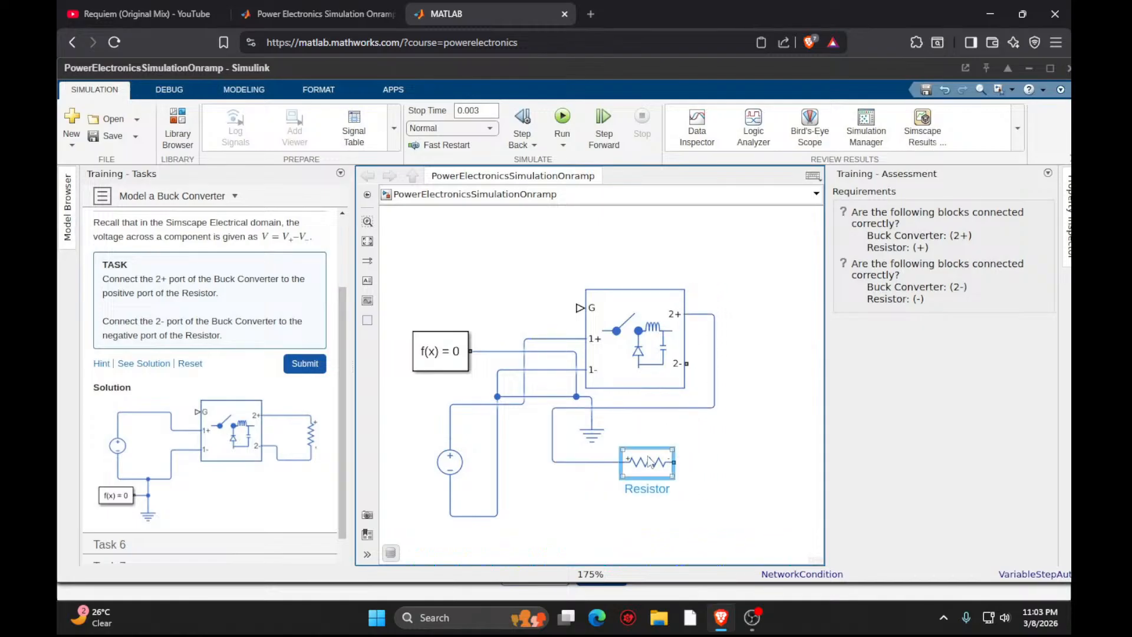
pyautogui.hotkey('ctrl', 'r')
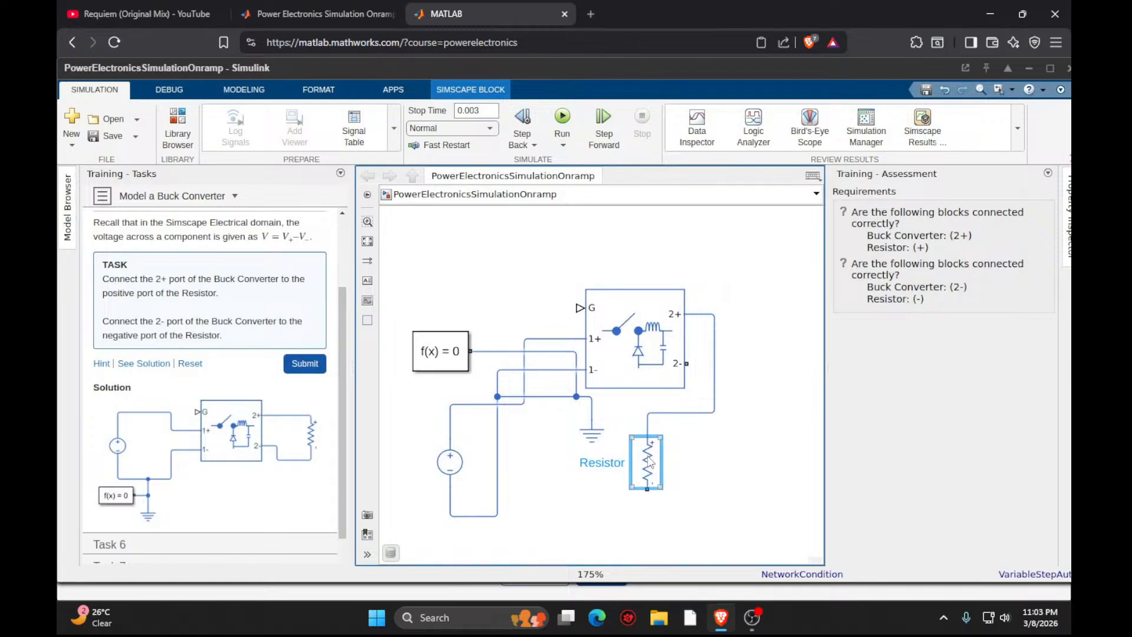
pyautogui.moveTo(650, 461); pyautogui.dragTo(680, 367)
# Submit Task 5, advance to Task 6 and reveal its solution.
pyautogui.click(305, 363)
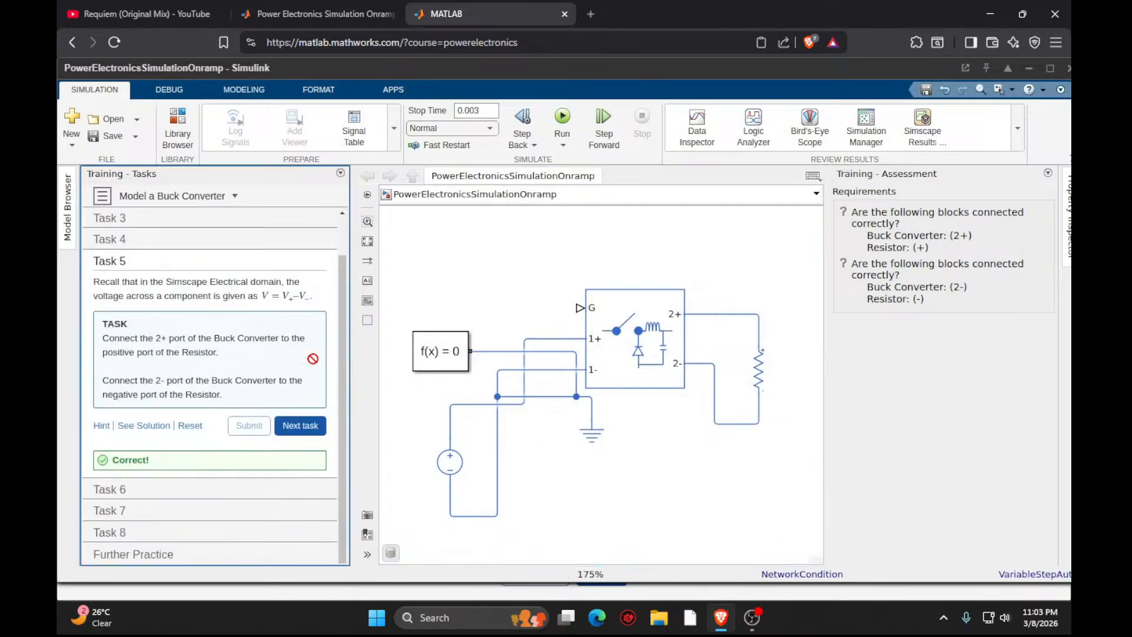
pyautogui.click(301, 430)
pyautogui.scroll(-6, 139, 493)
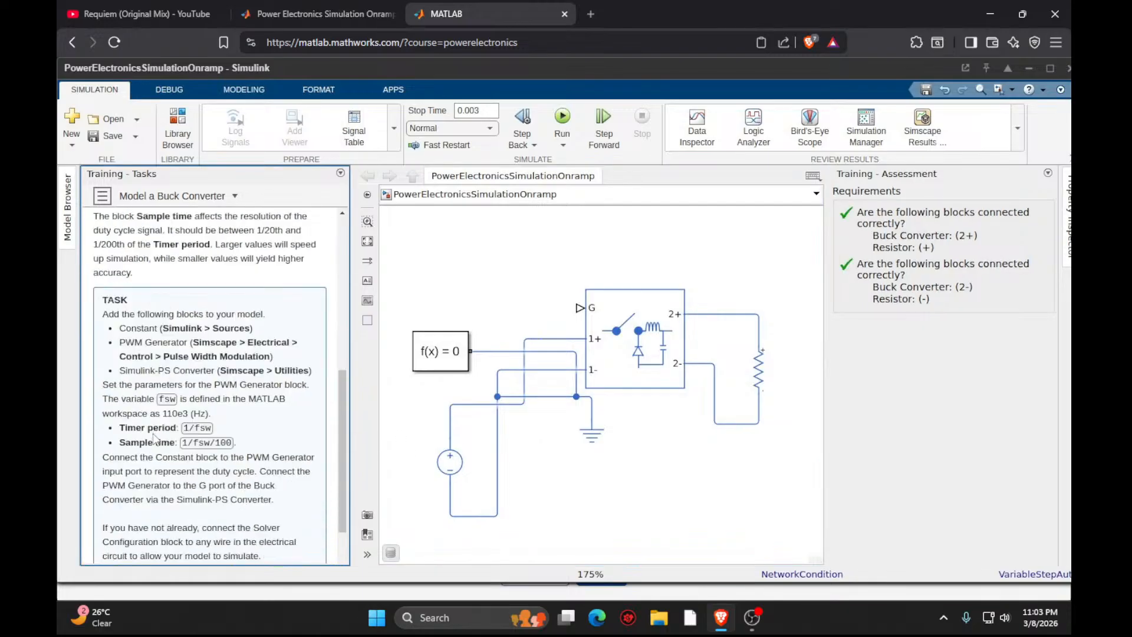
pyautogui.click(139, 484)
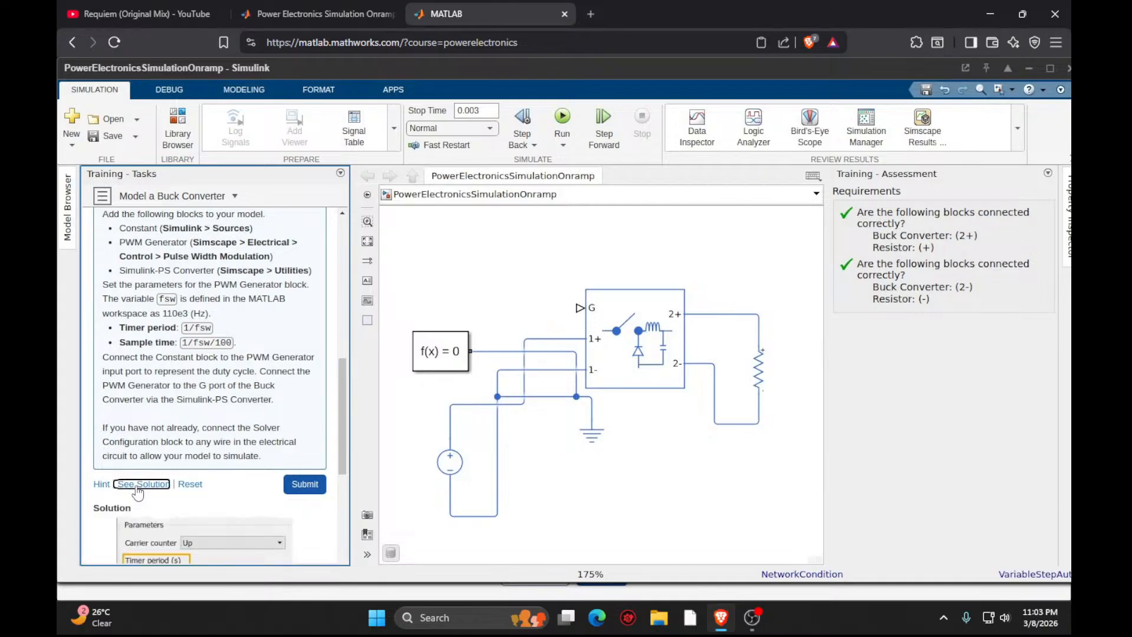
pyautogui.scroll(-5, 169, 448)
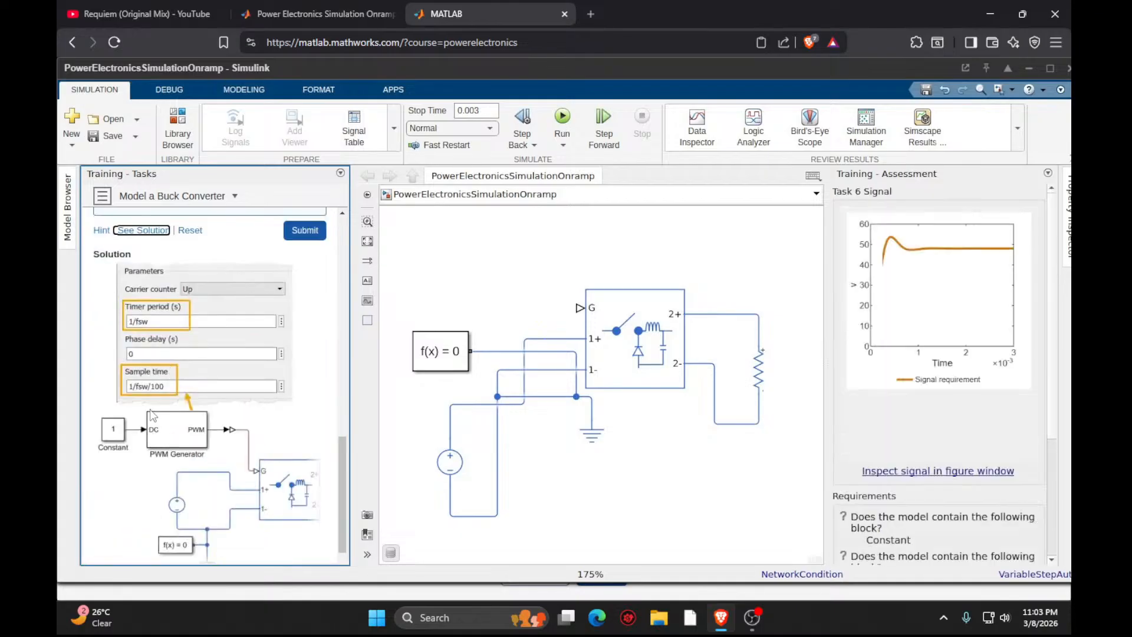
pyautogui.doubleClick(652, 499)
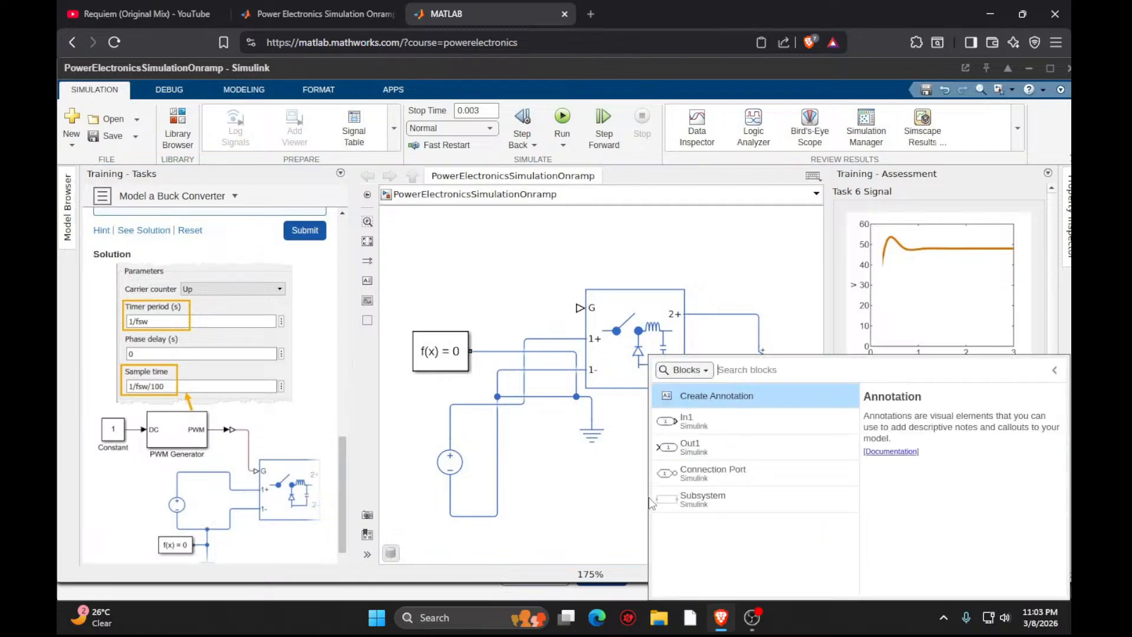
pyautogui.write('pwm')
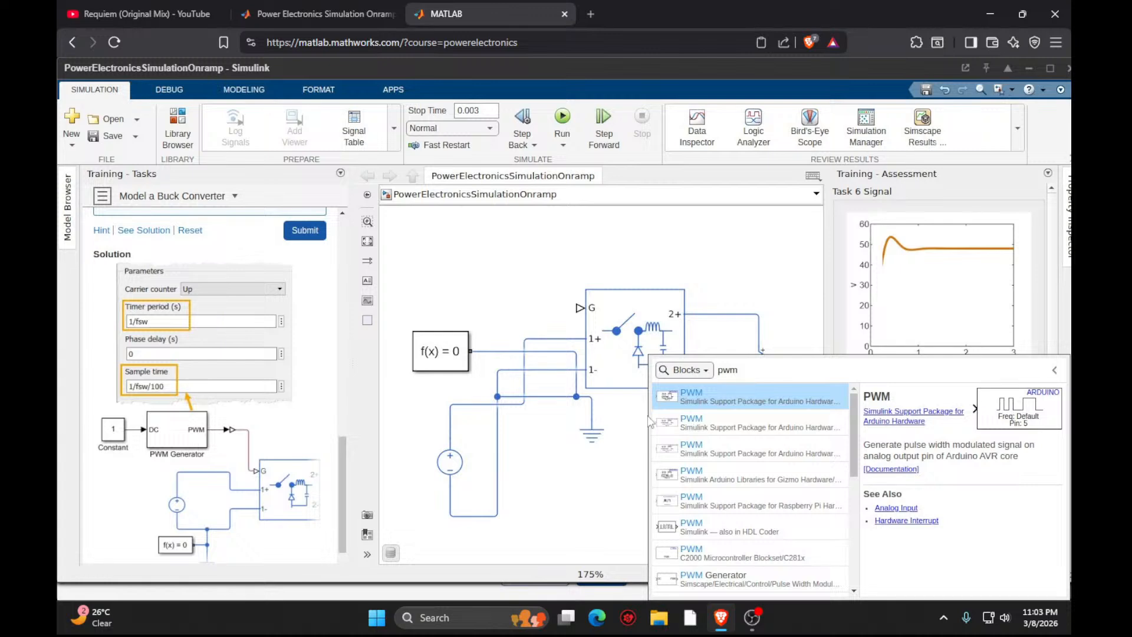
pyautogui.scroll(1, 649, 416)
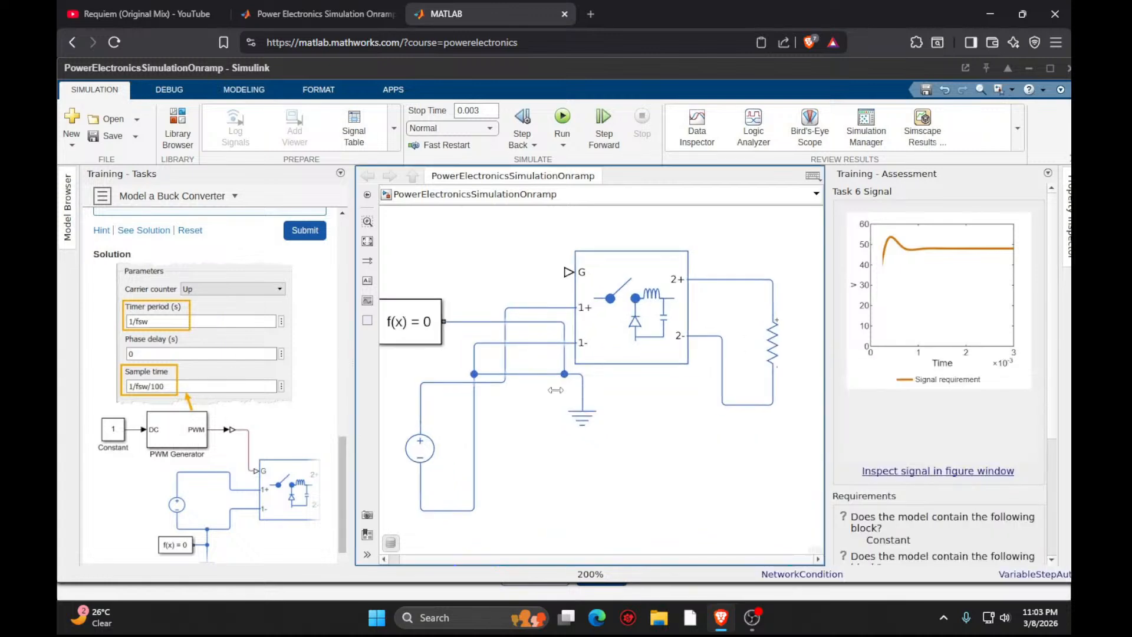
pyautogui.click(263, 389)
pyautogui.scroll(5, 315, 394)
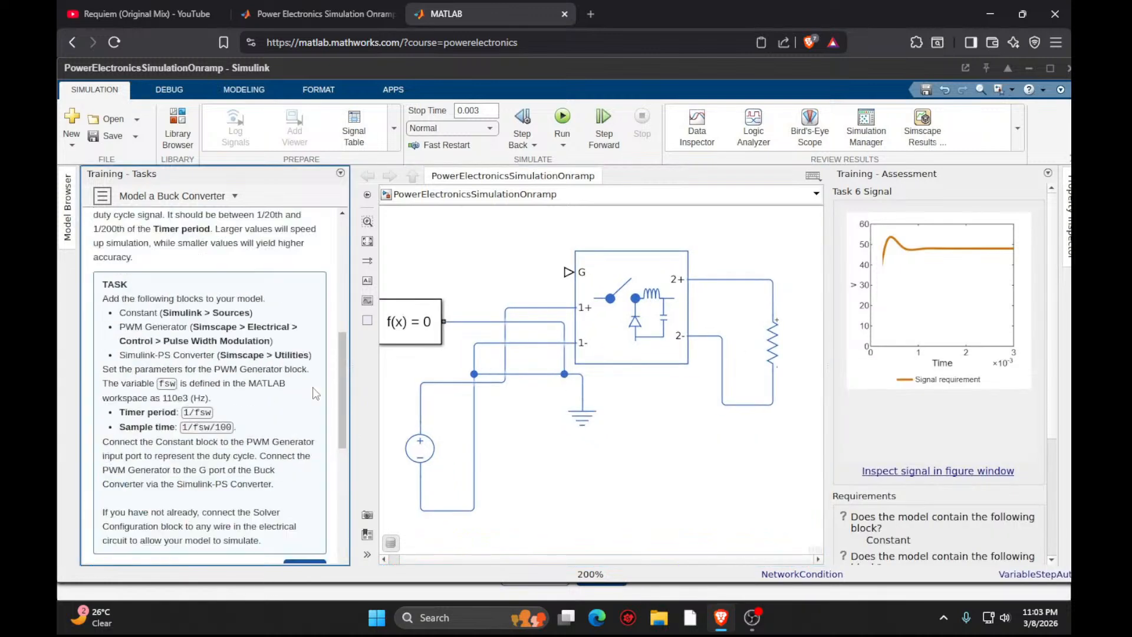
# Add the Simscape Electrical PWM Generator block in the empty area below the Buck Converter and Resistor.
pyautogui.doubleClick(715, 502)
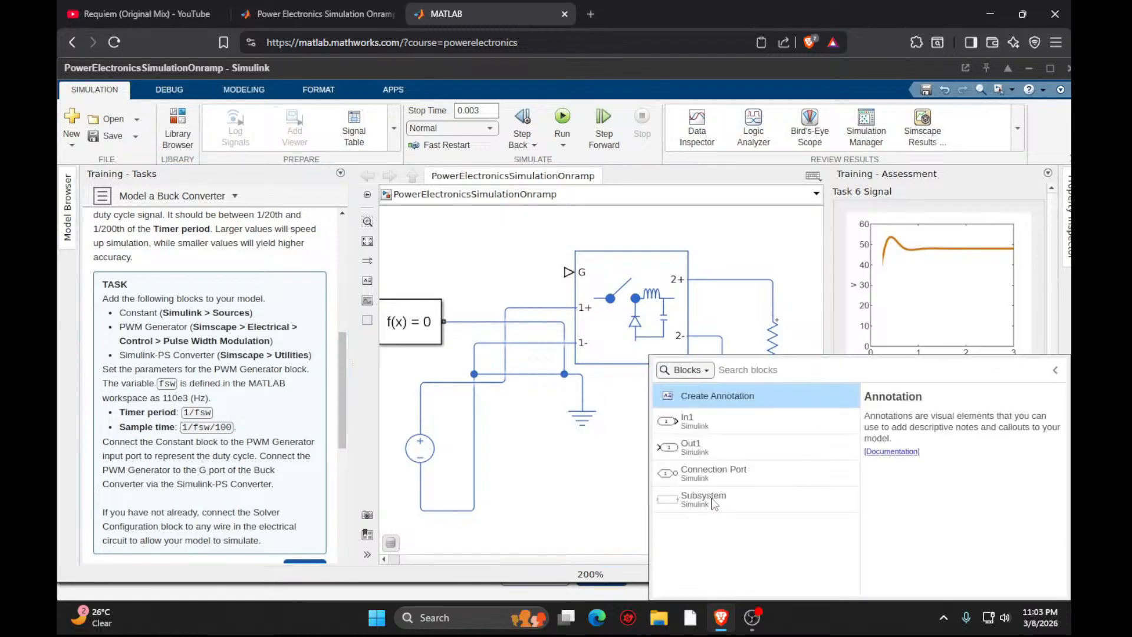
pyautogui.write('pwm')
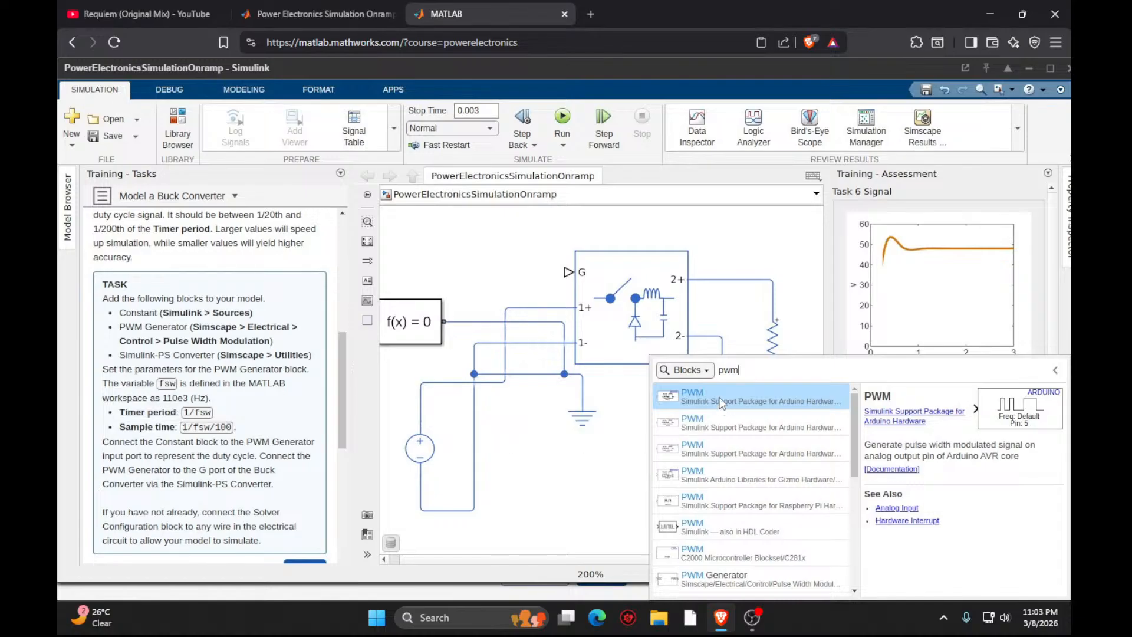
pyautogui.write('genra')
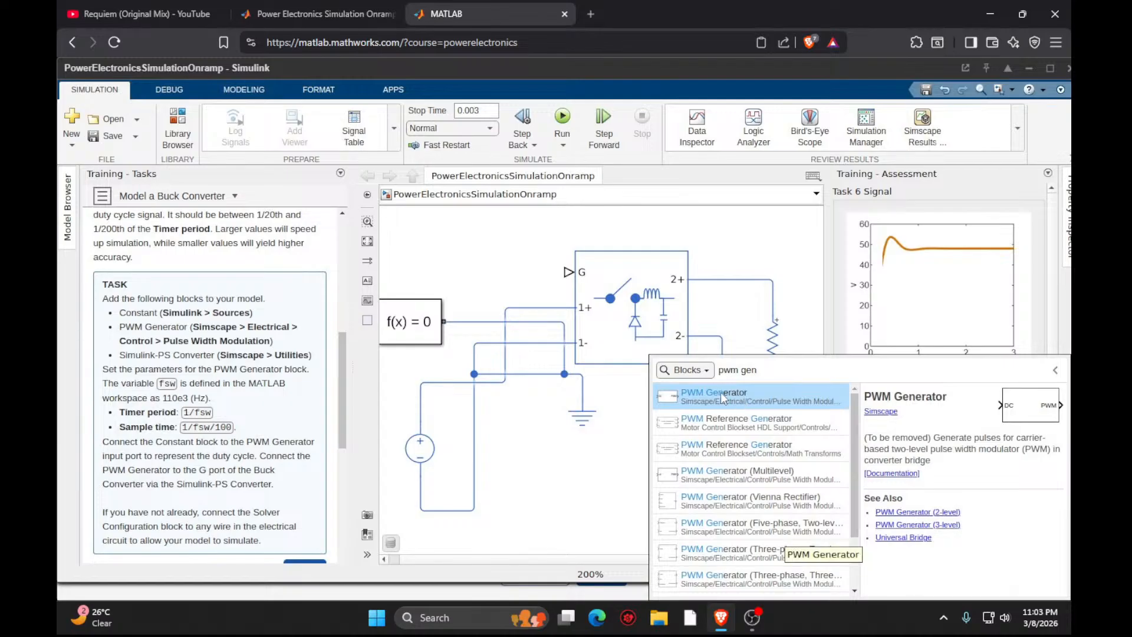
pyautogui.click(721, 392)
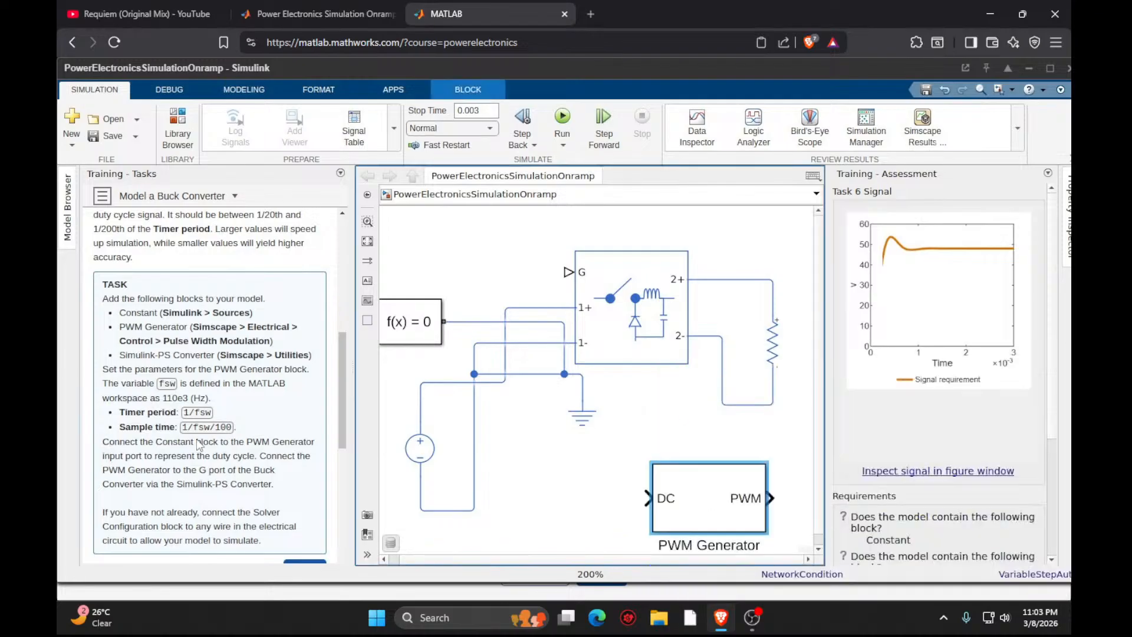
pyautogui.scroll(-10, 330, 392)
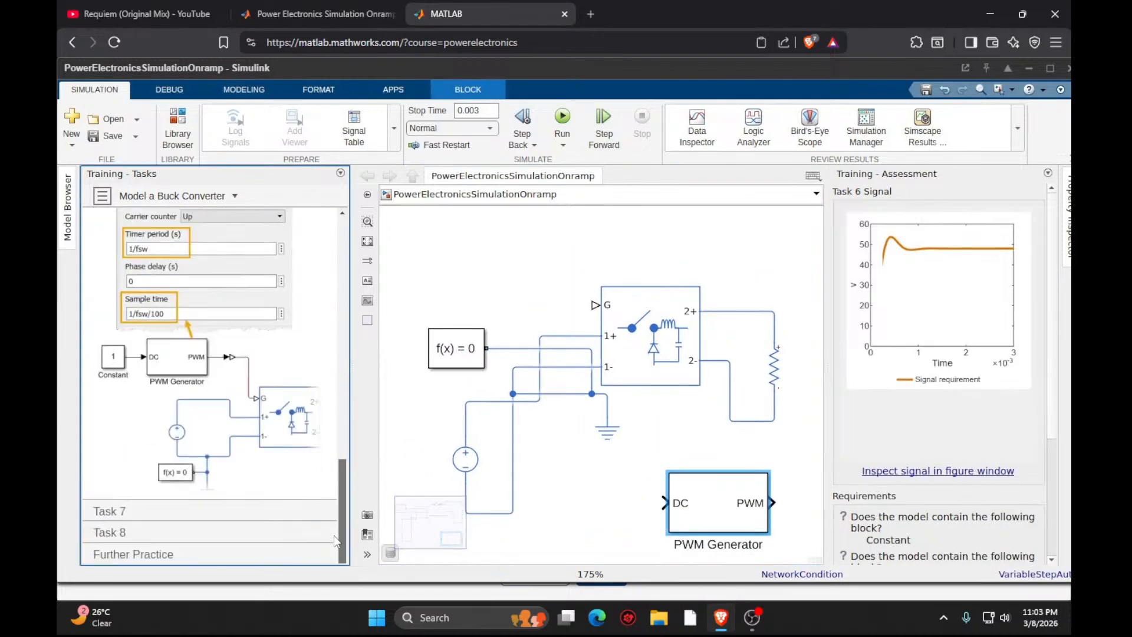
pyautogui.scroll(3, 338, 493)
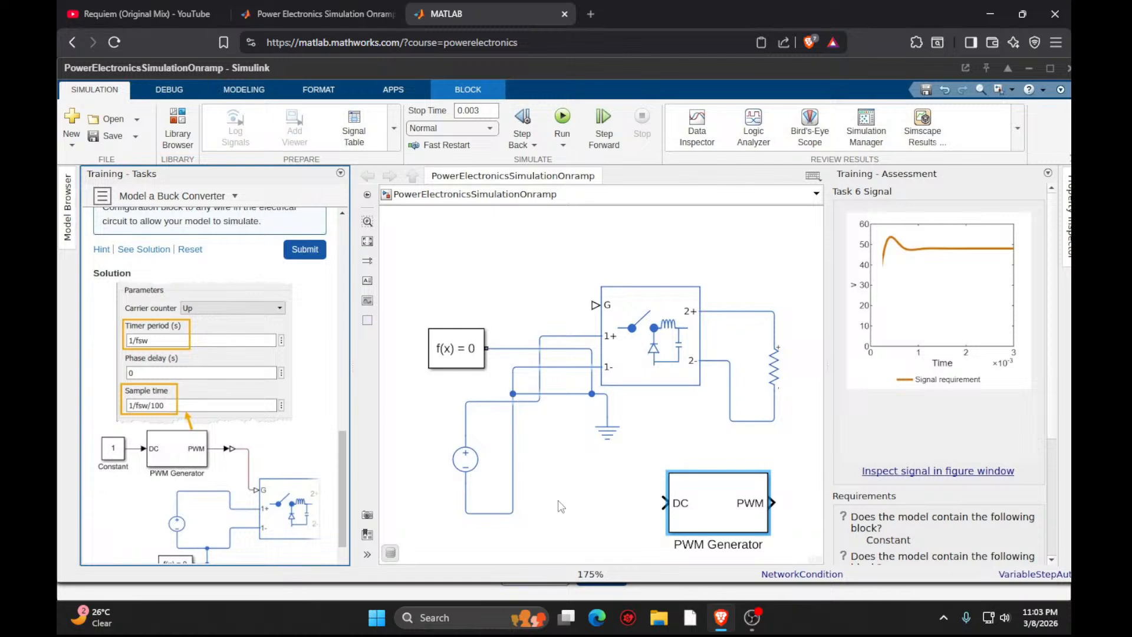
pyautogui.doubleClick(575, 498)
pyautogui.write('p')
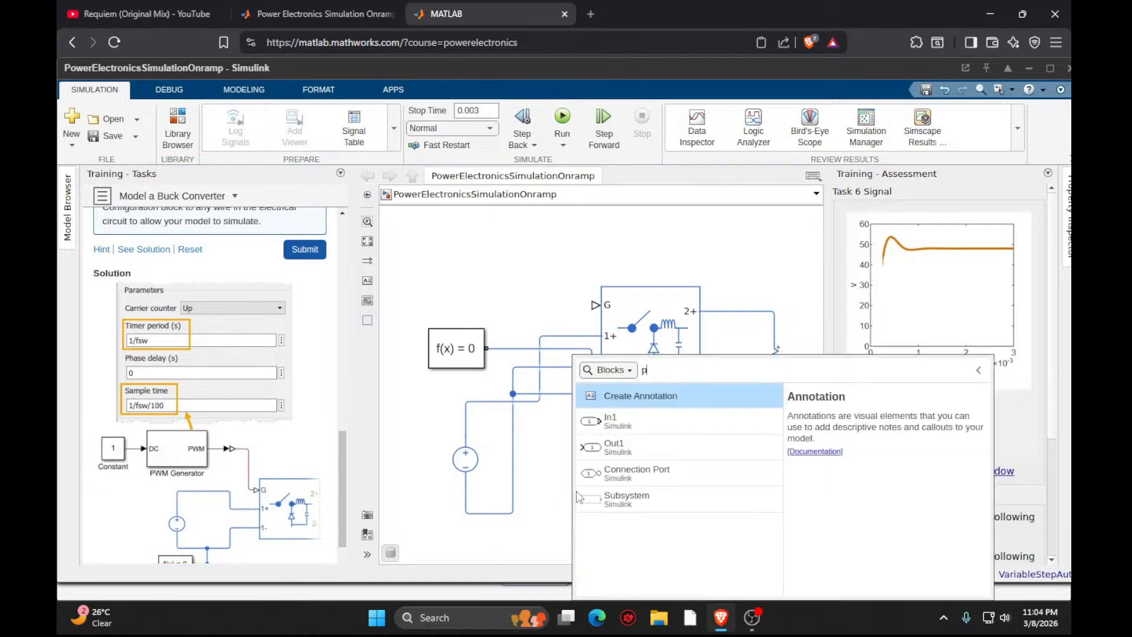
pyautogui.write('s')
pyautogui.click(626, 398)
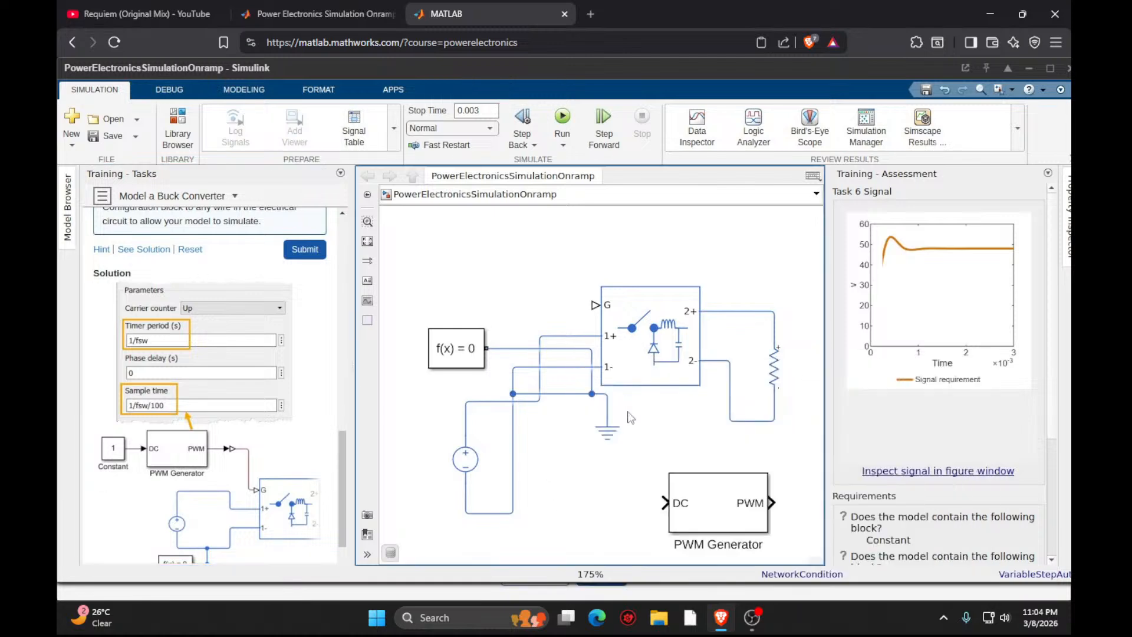
pyautogui.moveTo(578, 494); pyautogui.dragTo(597, 307)
pyautogui.click(511, 275)
pyautogui.press('Delete')
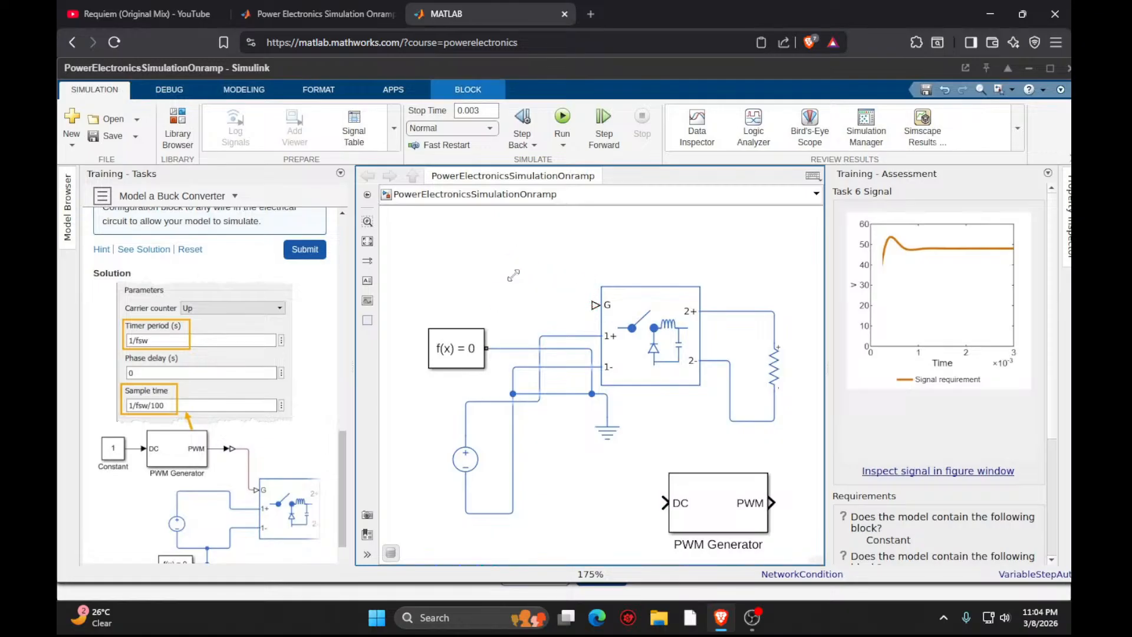
# Add a Simulink-PS Converter wired to the Buck Converter's G port, and place the PWM Generator so its PWM output feeds the converter's input.
pyautogui.doubleClick(518, 273)
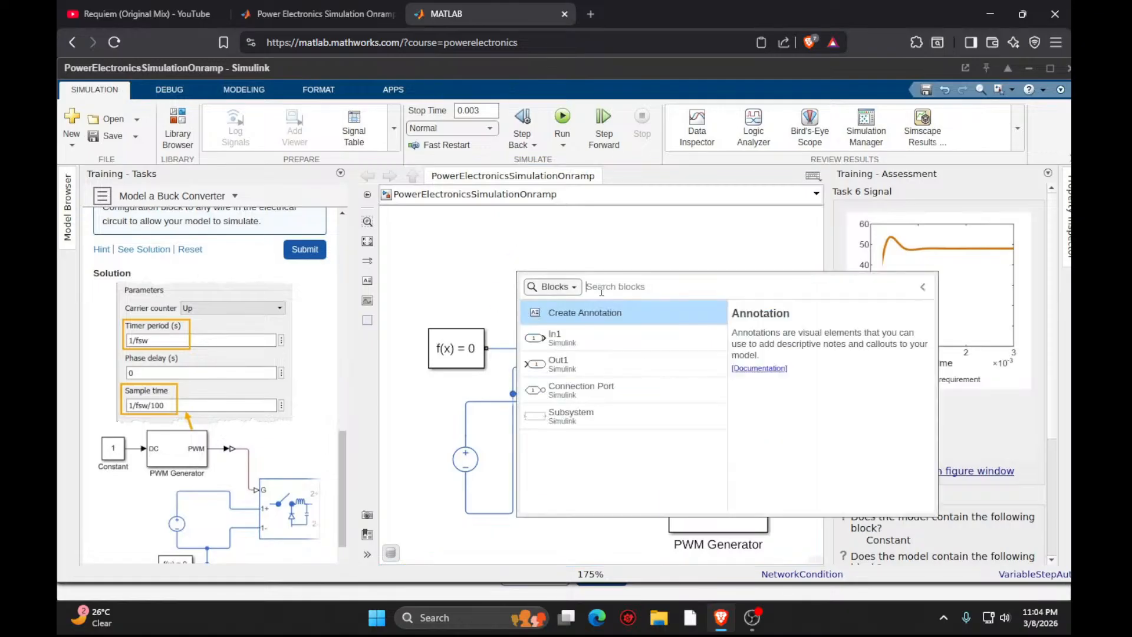
pyautogui.write('sim')
pyautogui.click(589, 307)
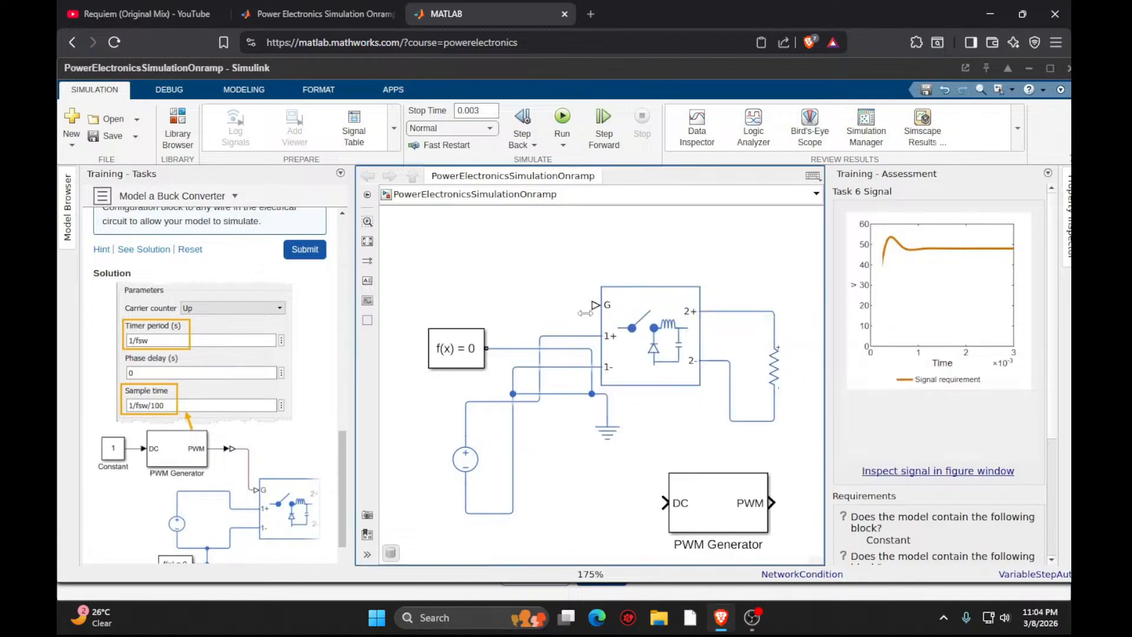
pyautogui.moveTo(529, 272); pyautogui.dragTo(595, 305)
pyautogui.moveTo(747, 493); pyautogui.dragTo(463, 265)
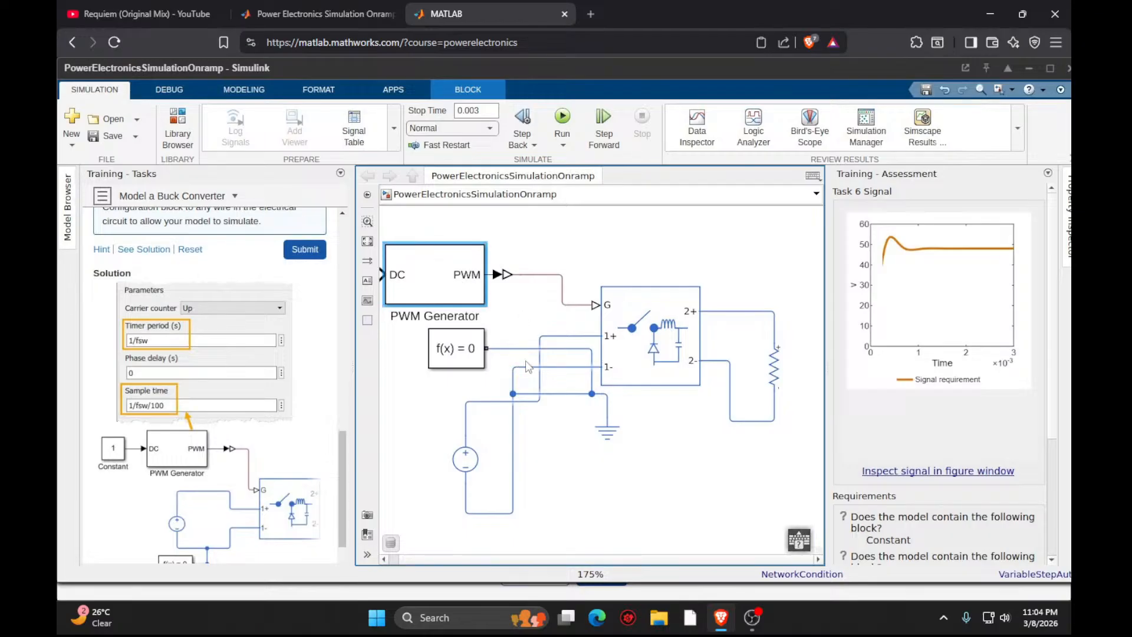
# Add a Simulink Constant block beside the PWM Generator and connect its output to the generator's DC input.
pyautogui.moveTo(391, 560); pyautogui.dragTo(364, 561)
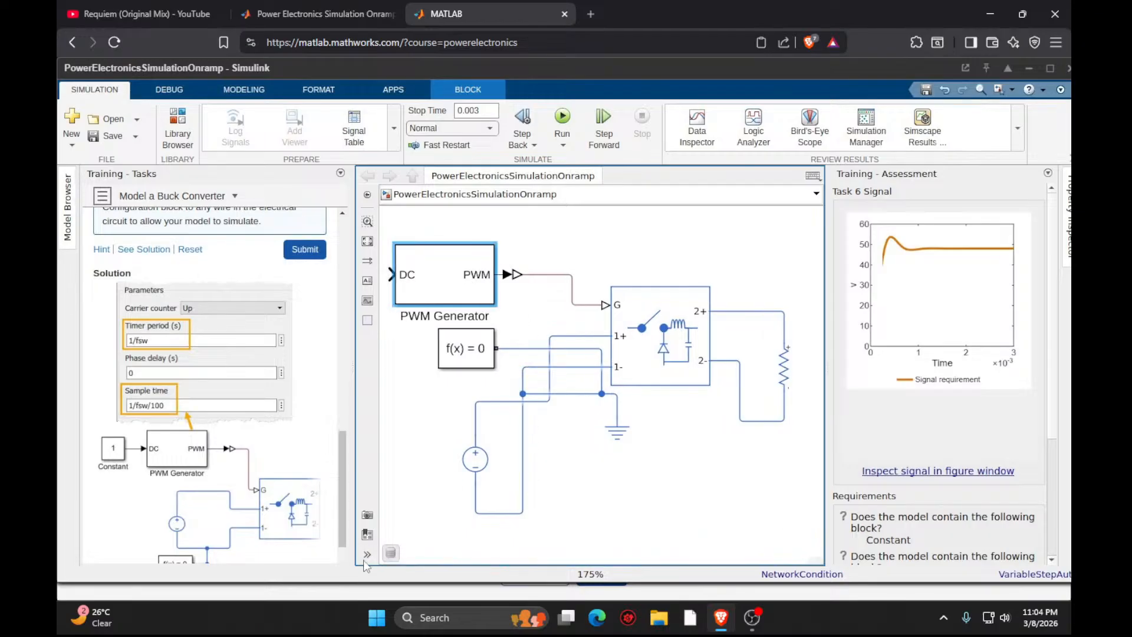
pyautogui.doubleClick(394, 379)
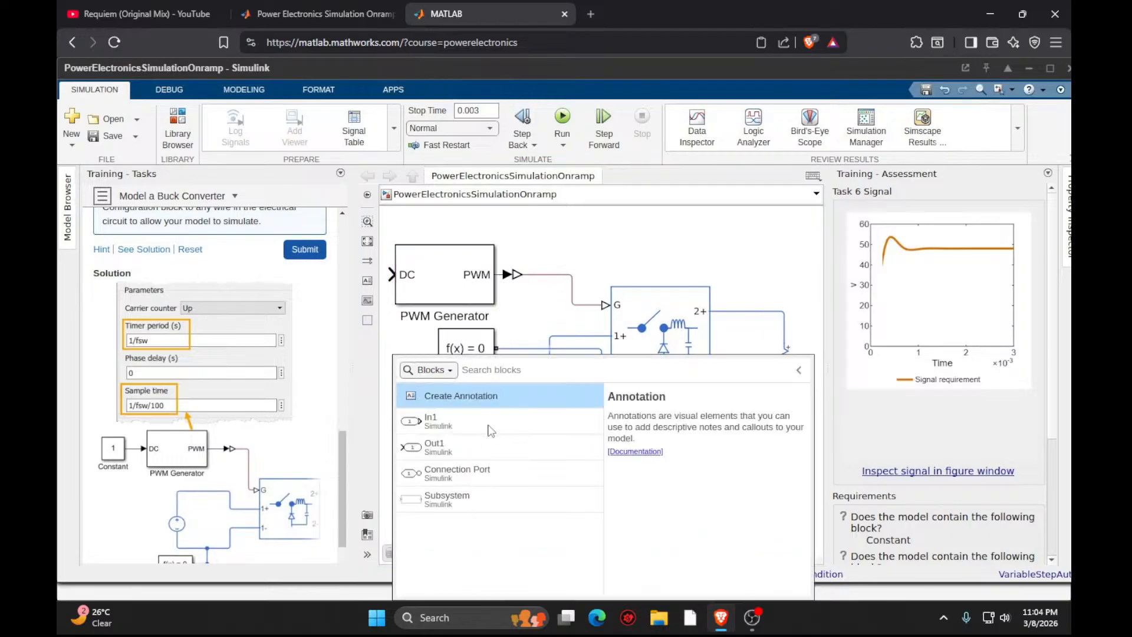
pyautogui.write('cons')
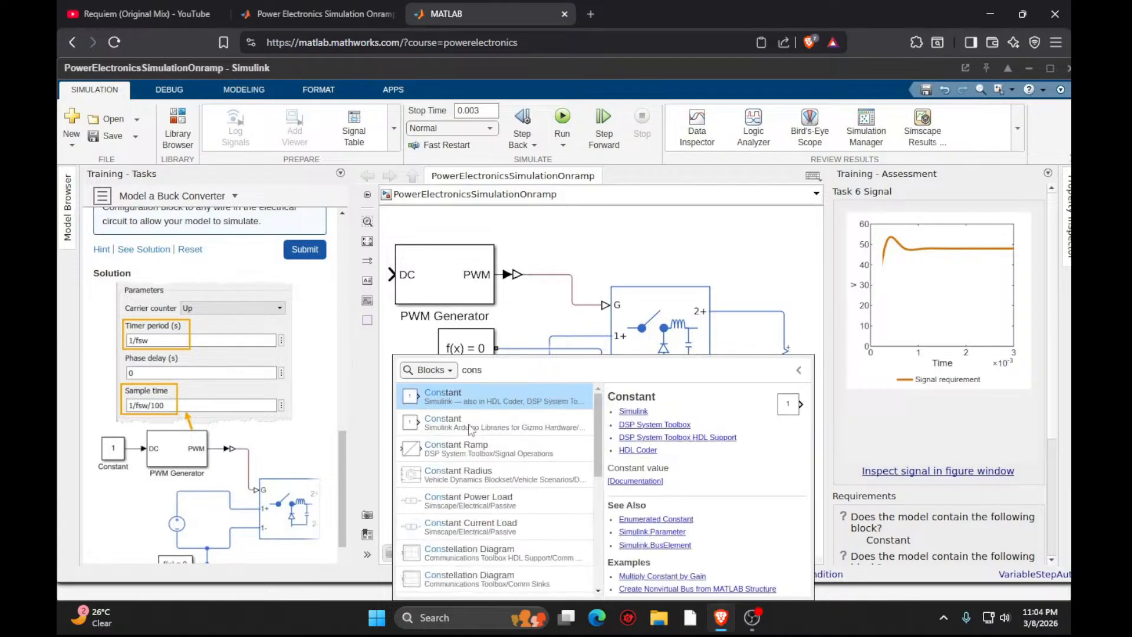
pyautogui.click(463, 403)
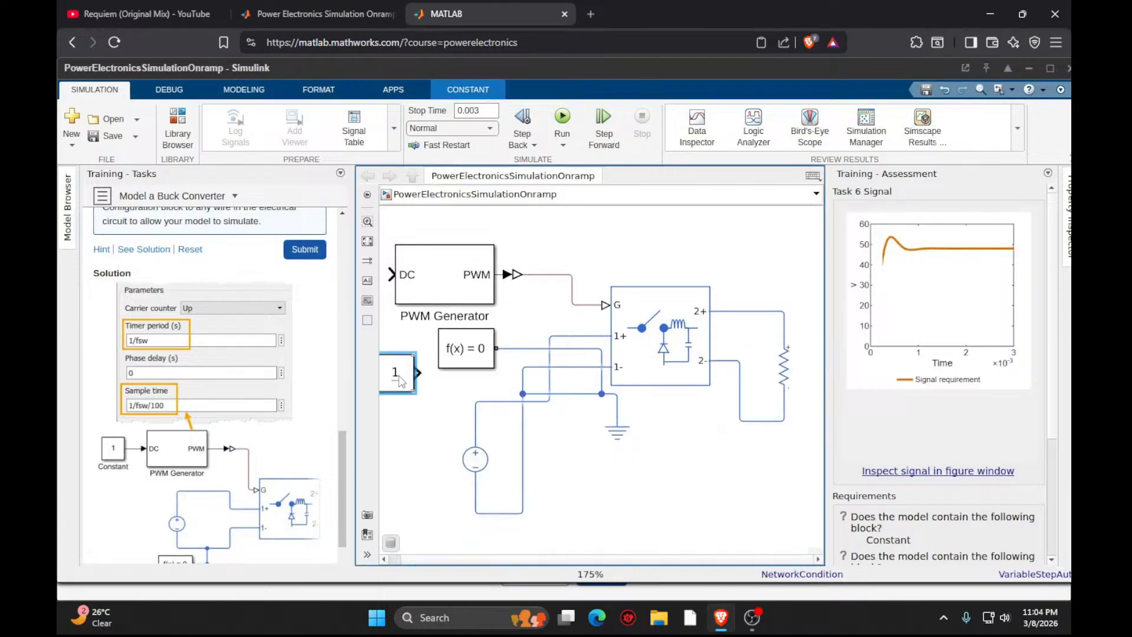
pyautogui.moveTo(396, 377); pyautogui.dragTo(420, 285)
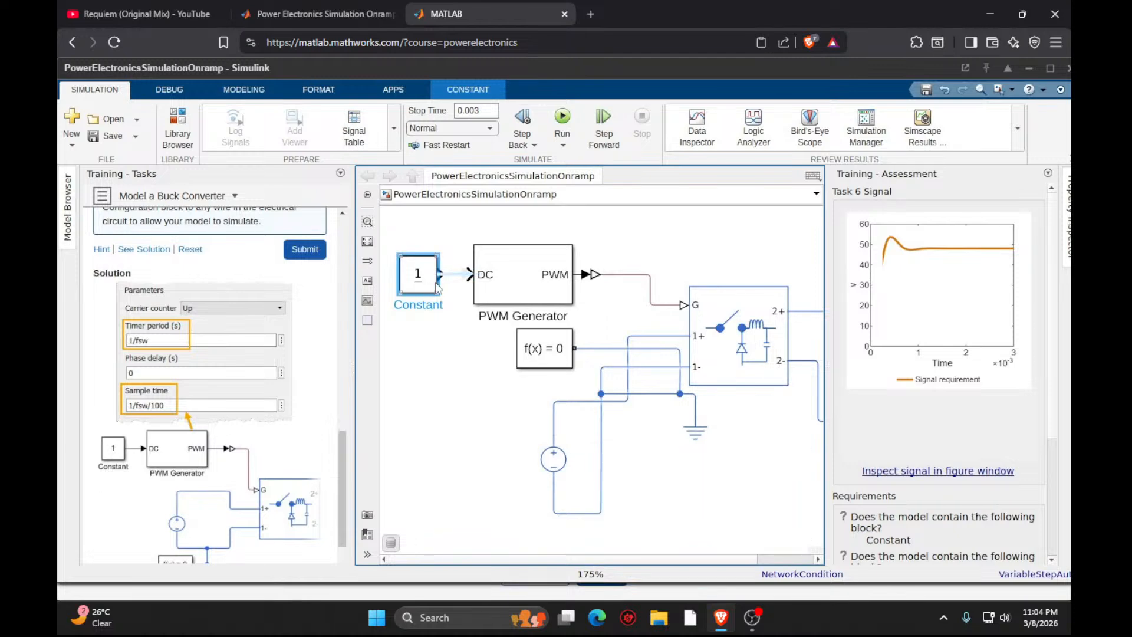
pyautogui.click(455, 277)
# Set the PWM Generator's timer period to 1/fsw, using the workspace variable fsw.
pyautogui.doubleClick(537, 278)
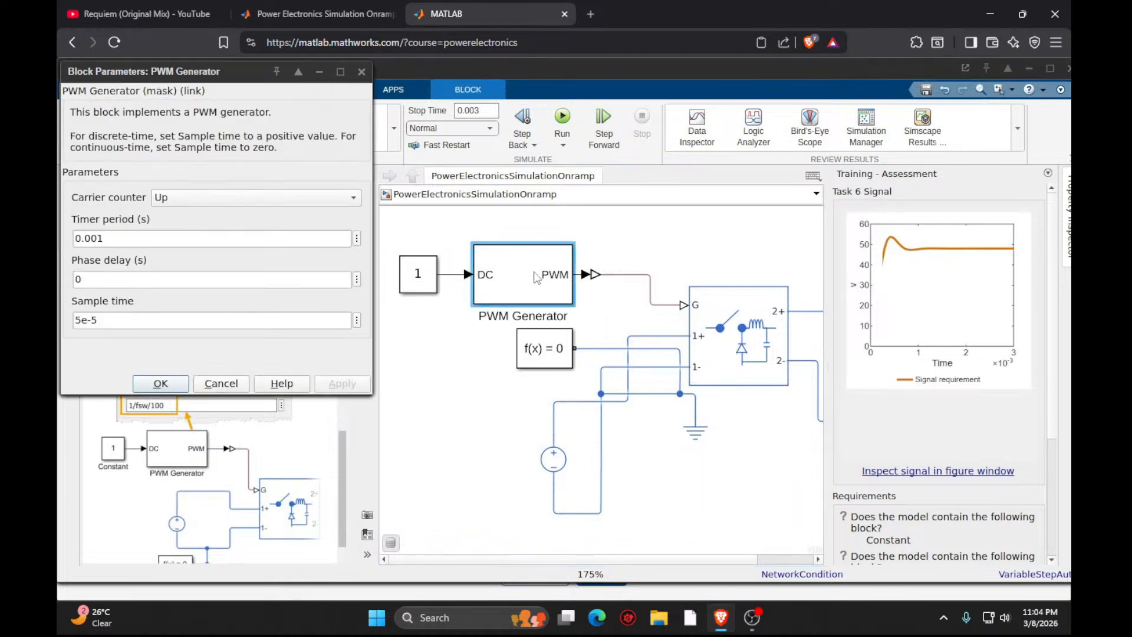
pyautogui.moveTo(243, 73); pyautogui.dragTo(723, 142)
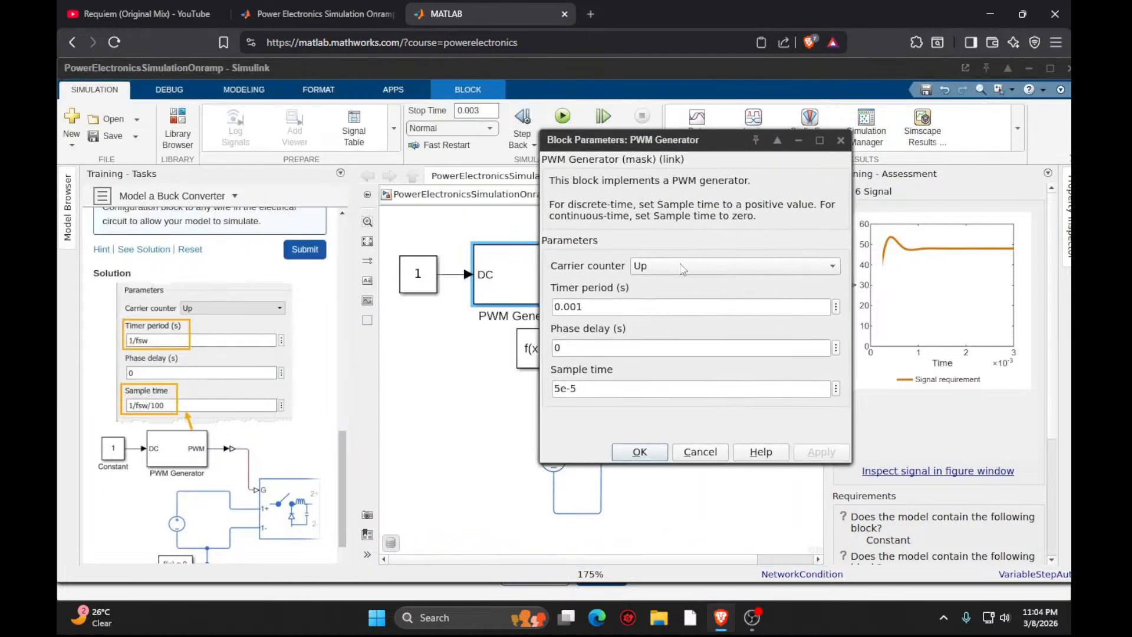
pyautogui.tripleClick(613, 303)
pyautogui.press('BackSpace')
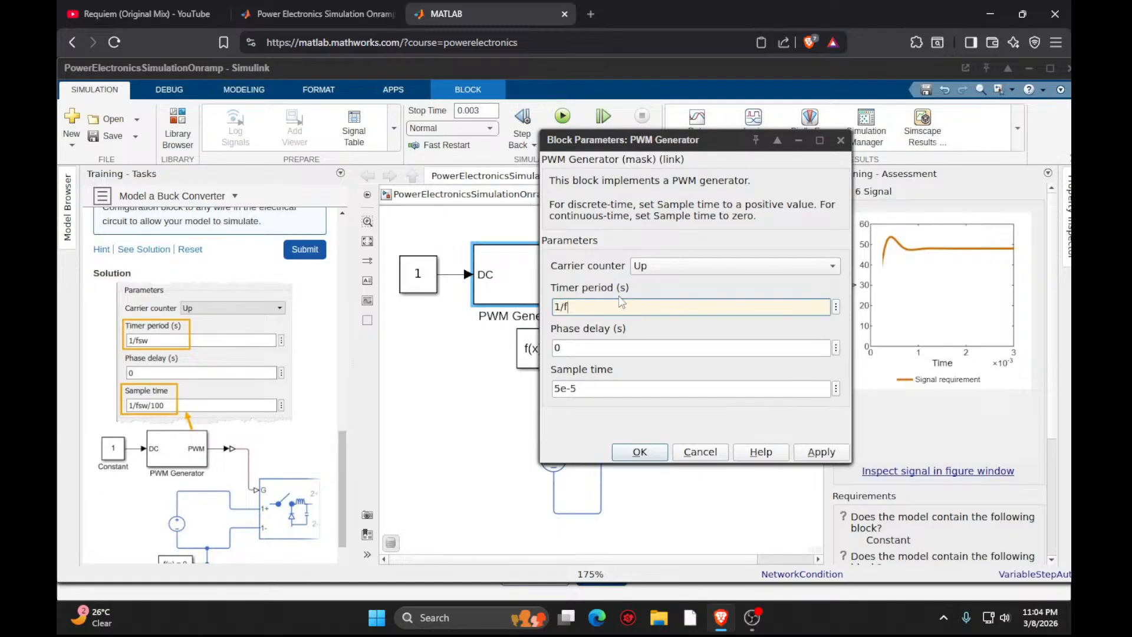
pyautogui.write('1/fsw')
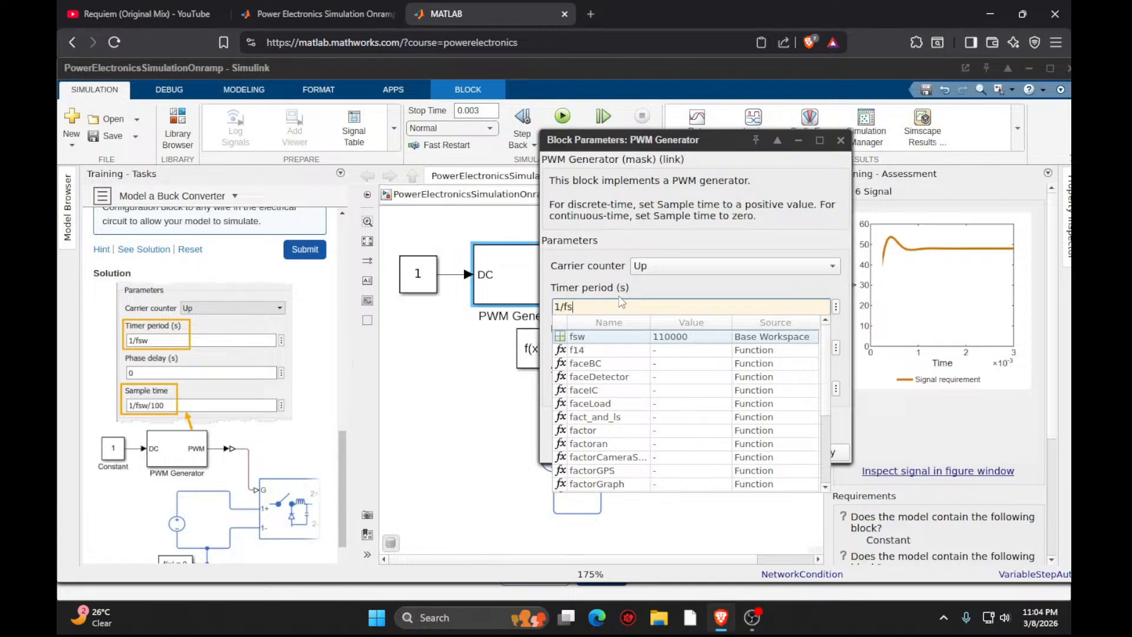
pyautogui.click(592, 334)
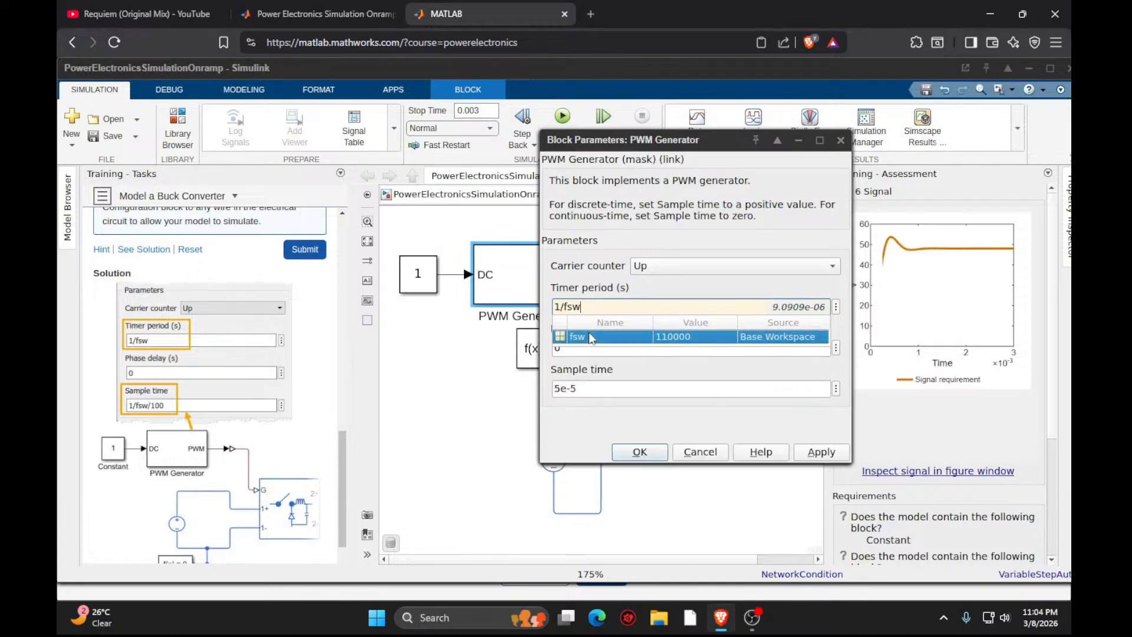
# Set the PWM Generator's sample time to 1/fsw/100 and apply the block parameters.
pyautogui.click(579, 388)
pyautogui.press('BackSpace')
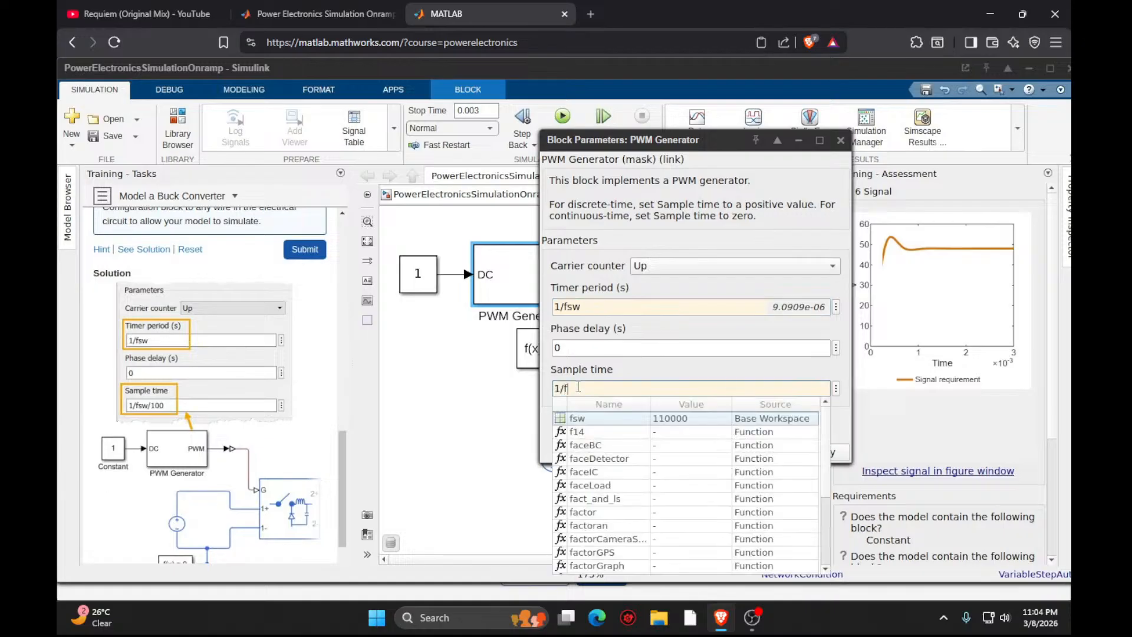
pyautogui.click(587, 424)
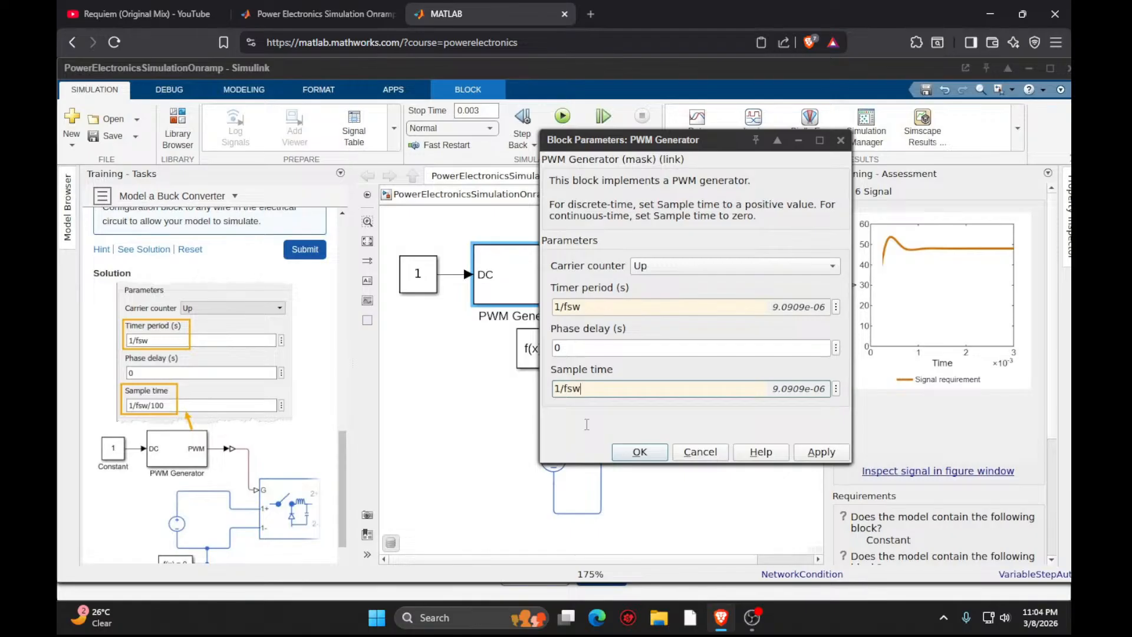
pyautogui.write('/100')
pyautogui.click(834, 455)
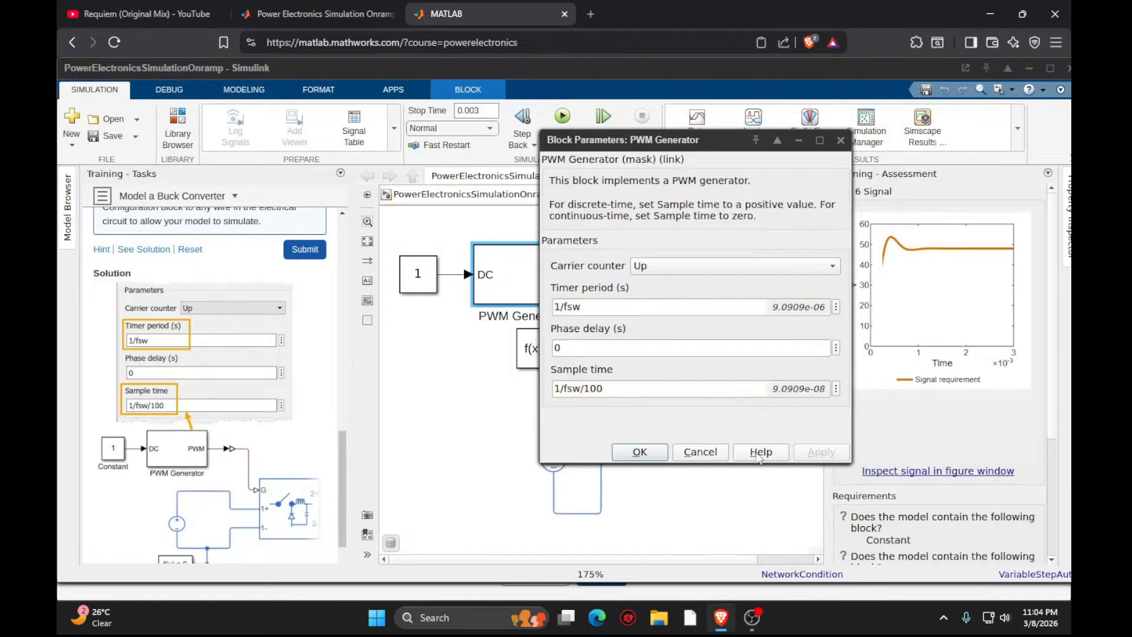
pyautogui.click(640, 452)
# Submit Task 6, advance to Task 7 and reveal its solution.
pyautogui.click(303, 248)
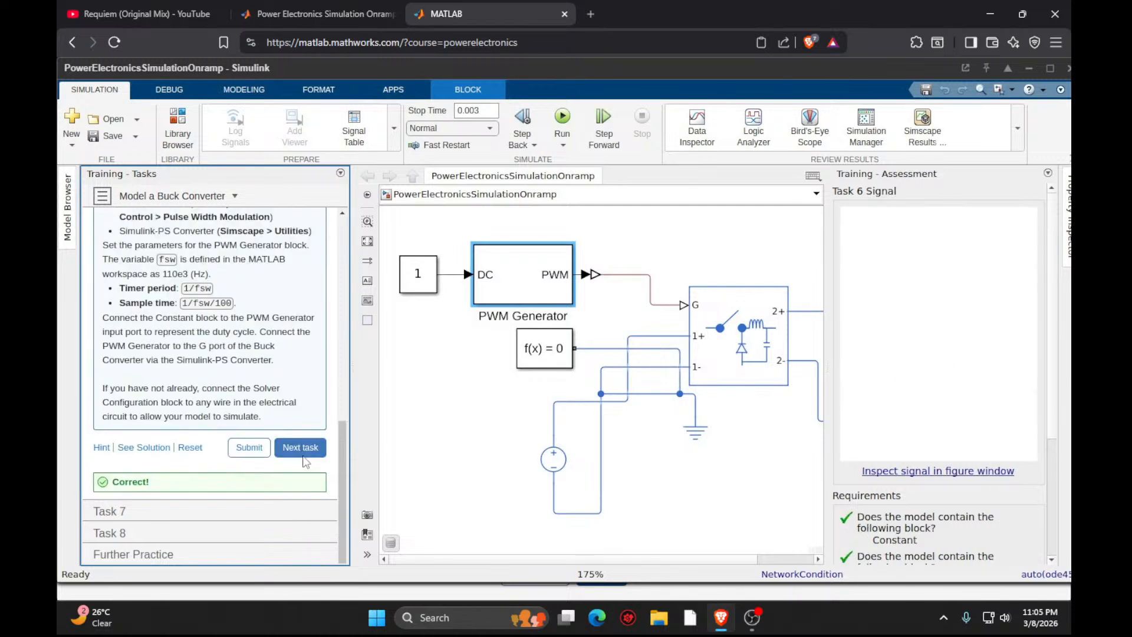
pyautogui.click(301, 449)
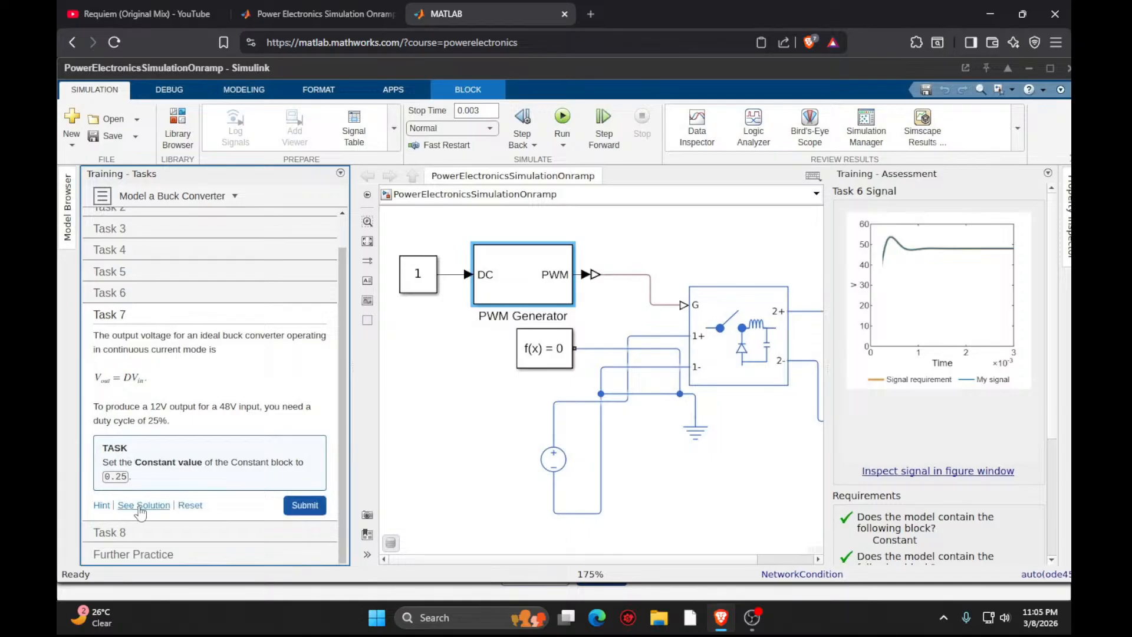
pyautogui.click(141, 505)
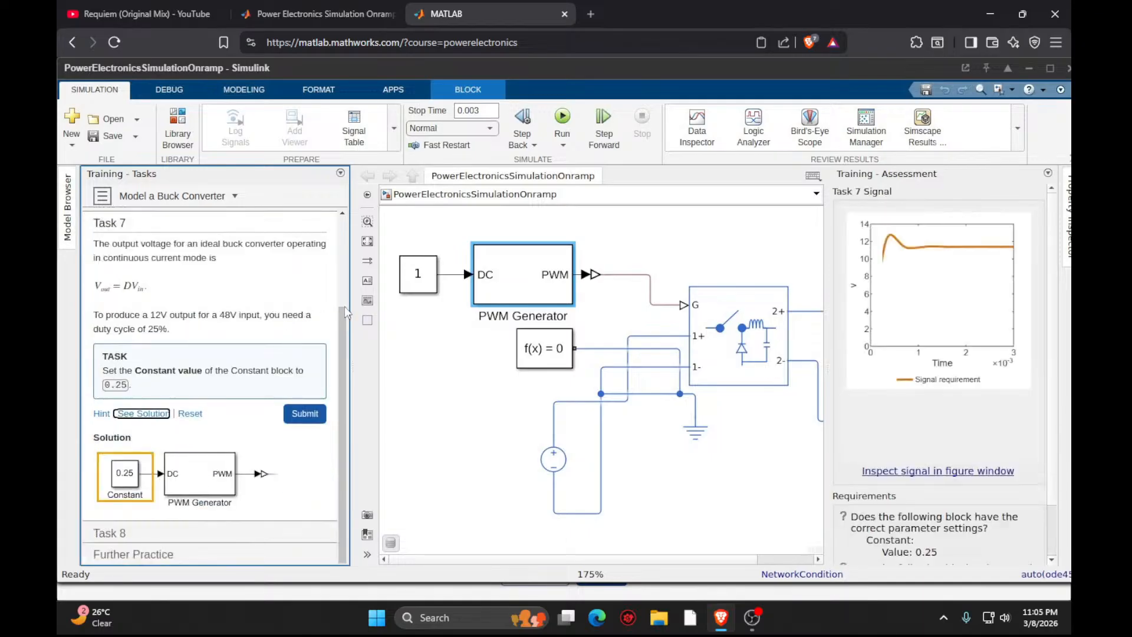
# Set the Constant block's value to 0.25 for a 25% duty cycle.
pyautogui.click(418, 276)
pyautogui.click(418, 277)
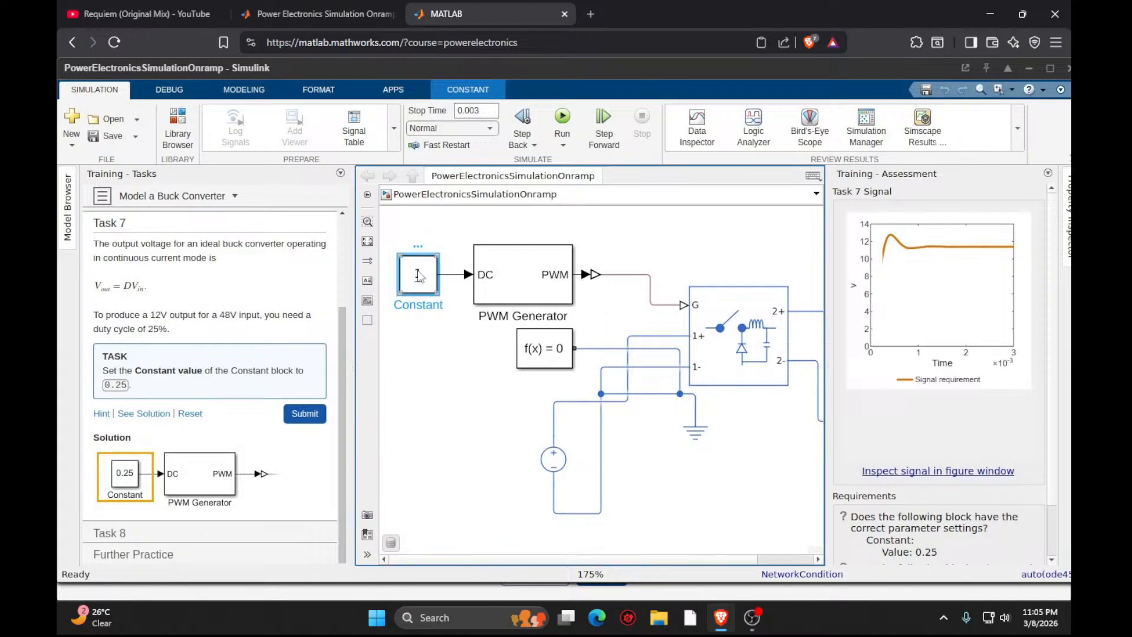
pyautogui.write('0.25')
pyautogui.press('Return')
# Submit Task 7, advance to Task 8 and read its solver instructions.
pyautogui.click(311, 413)
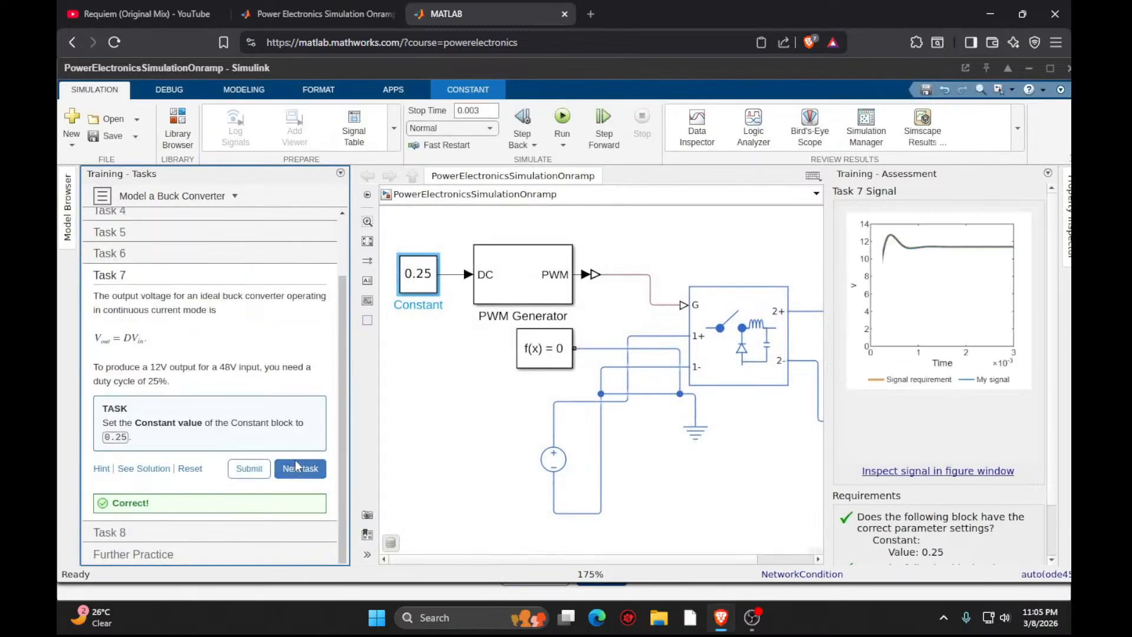
pyautogui.click(299, 469)
pyautogui.scroll(-5, 128, 371)
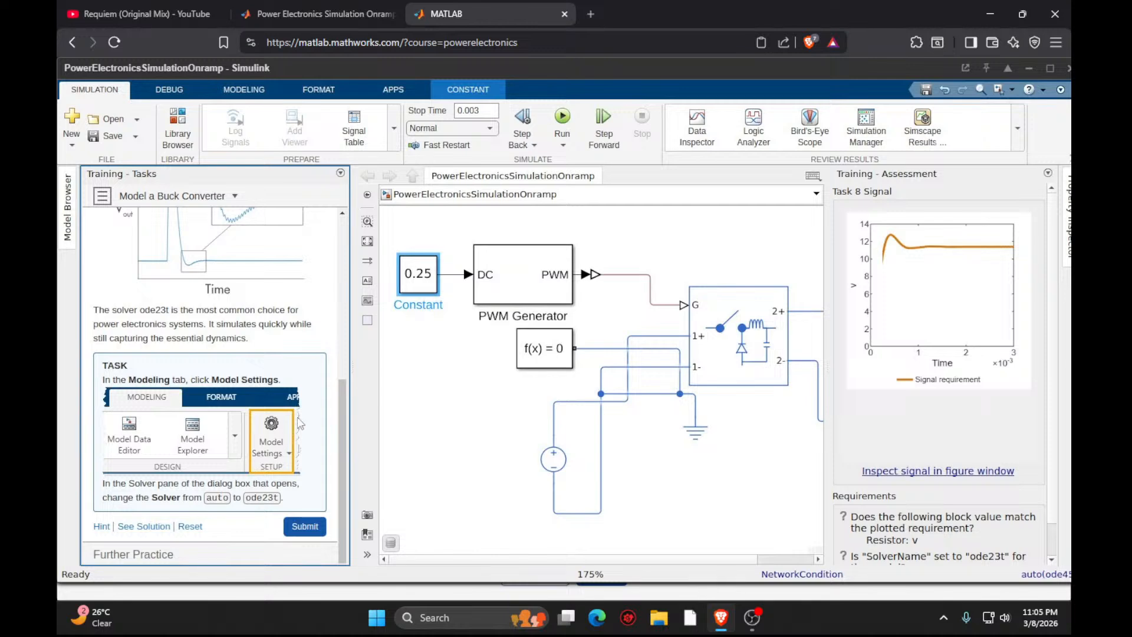
# Change the model's solver to ode23t (mod. stiff/Trapezoidal) in the configuration parameters and apply the change.
pyautogui.click(724, 502)
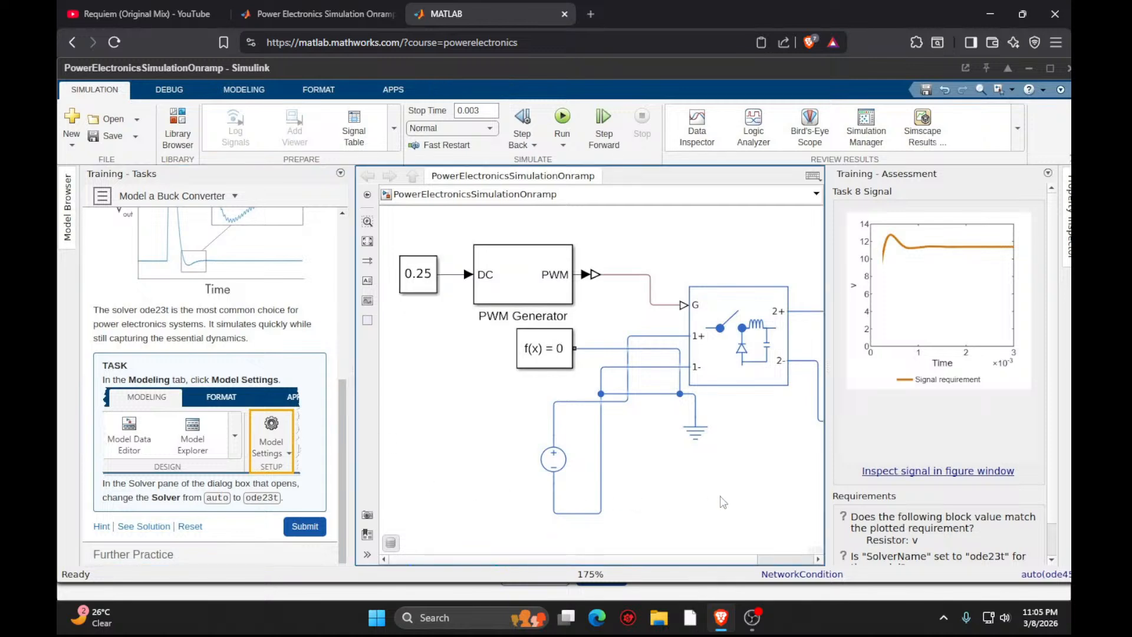
pyautogui.hotkey('ctrl', 'e')
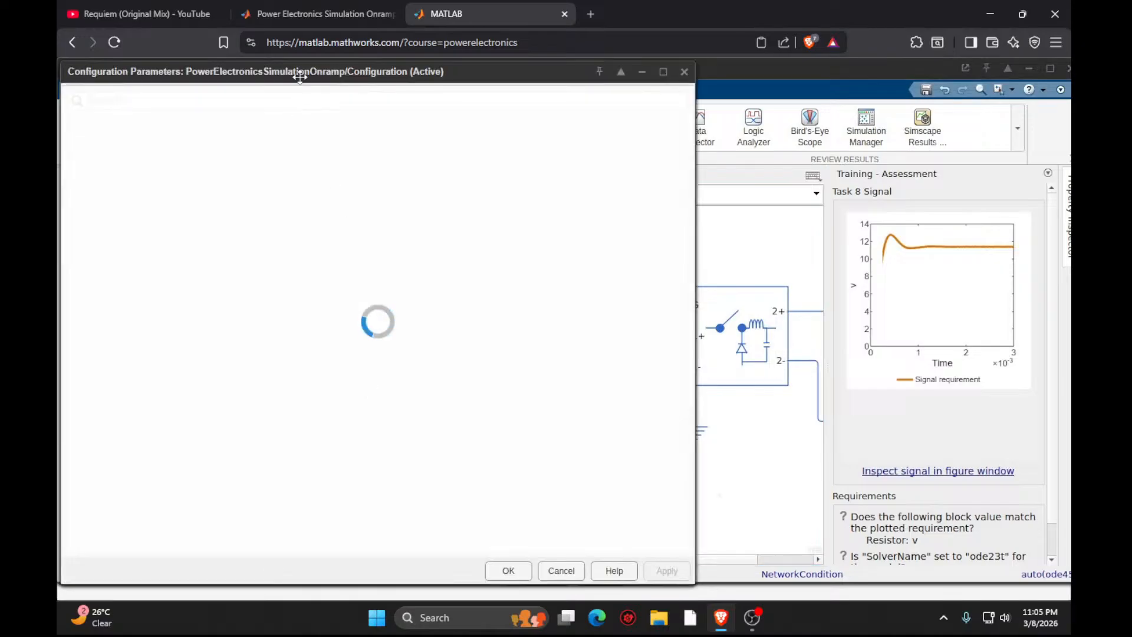
pyautogui.moveTo(298, 75); pyautogui.dragTo(551, 106)
pyautogui.click(348, 157)
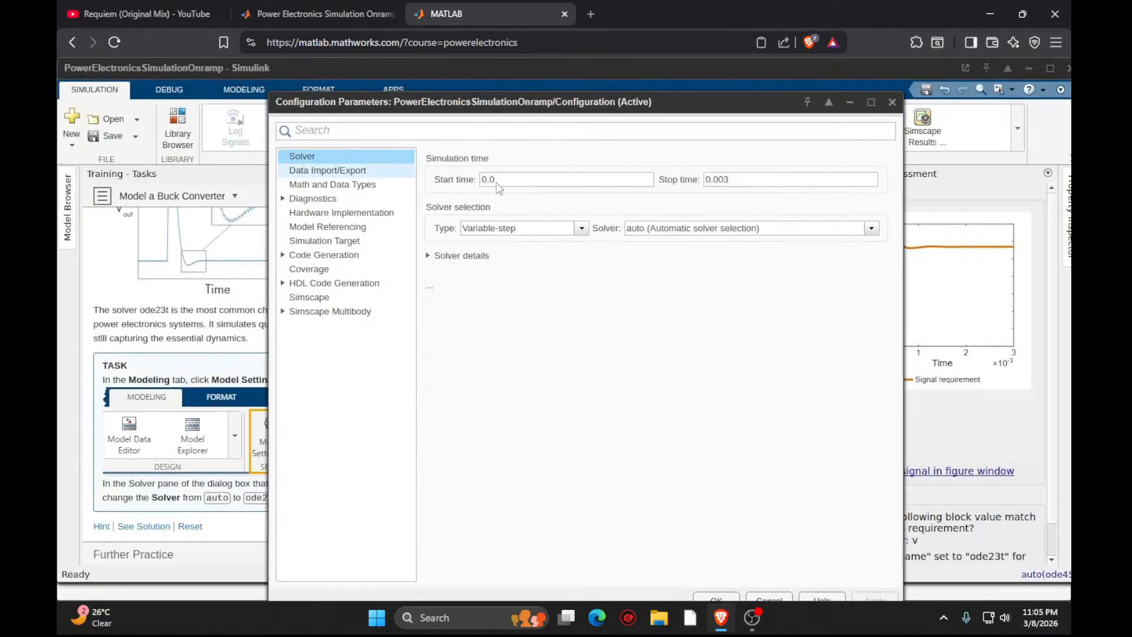
pyautogui.click(875, 230)
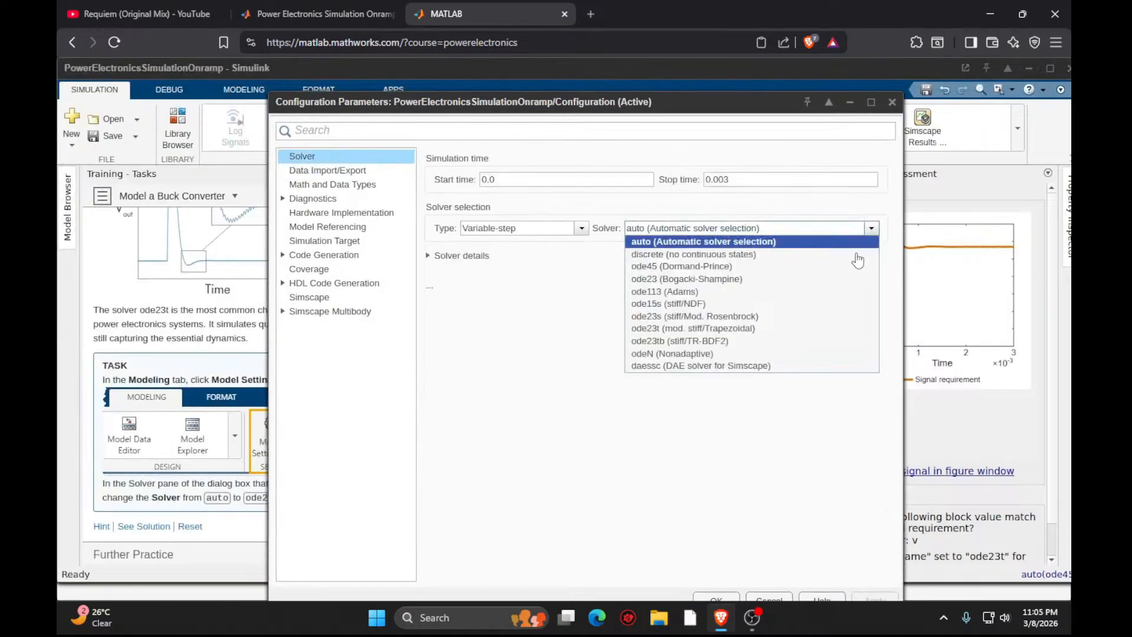
pyautogui.click(644, 333)
pyautogui.moveTo(448, 97); pyautogui.dragTo(523, 103)
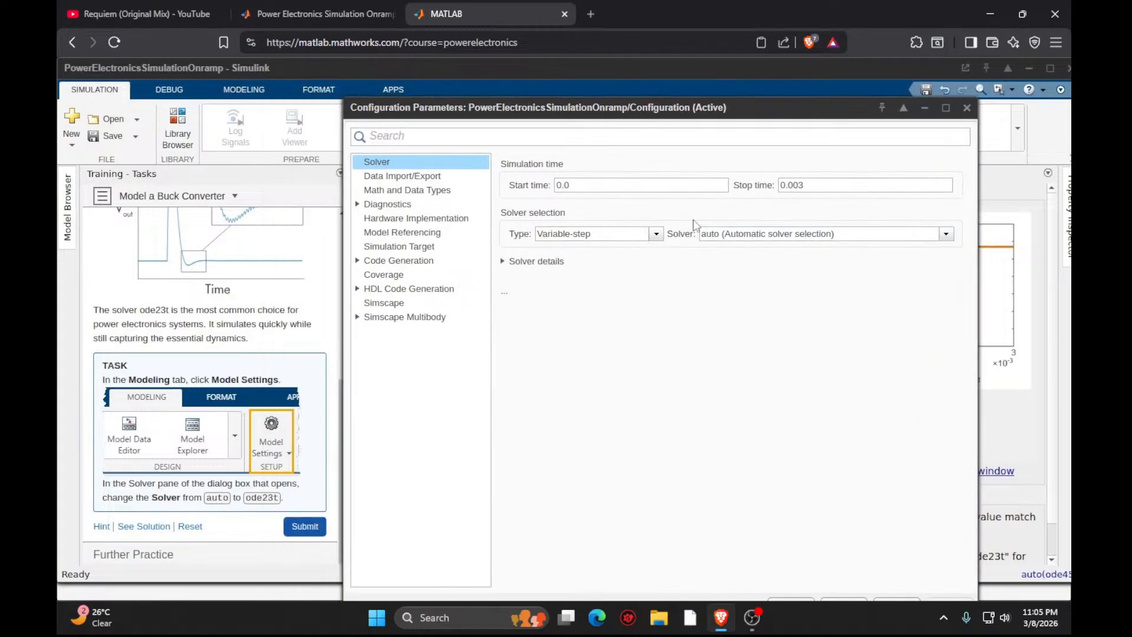
pyautogui.click(946, 234)
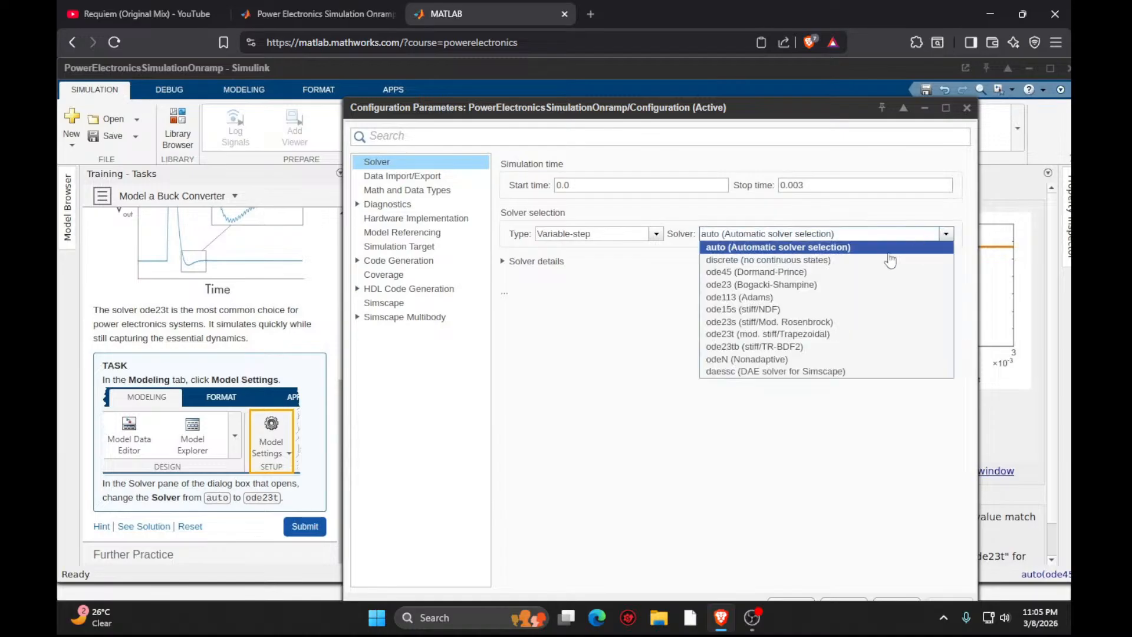
pyautogui.click(734, 335)
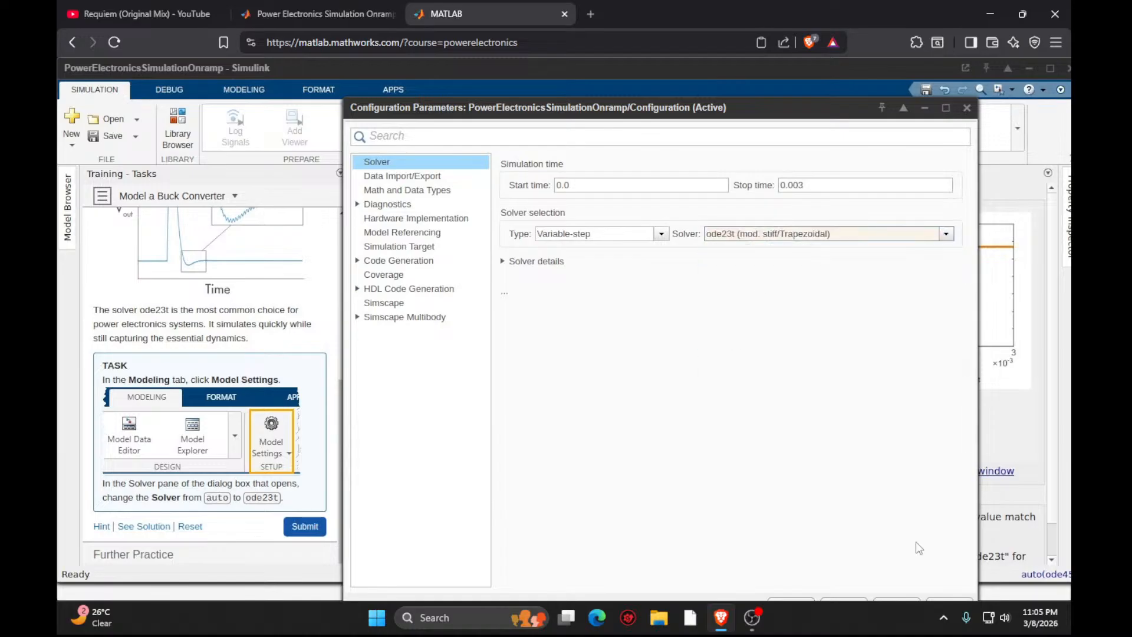
pyautogui.moveTo(822, 109); pyautogui.dragTo(761, 69)
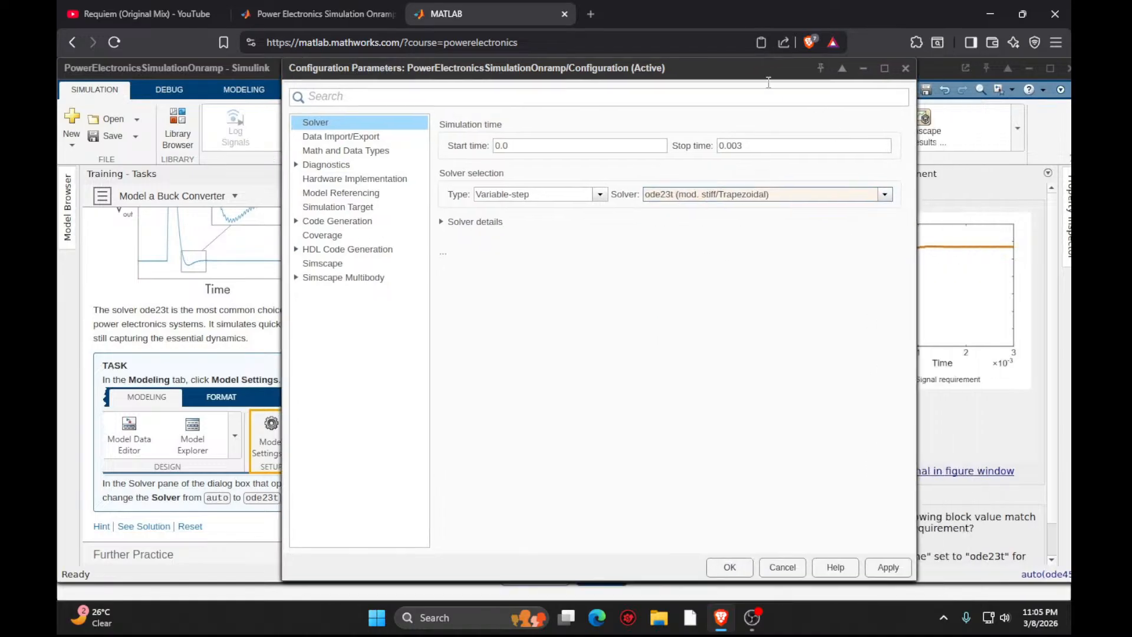
pyautogui.click(888, 567)
pyautogui.click(730, 567)
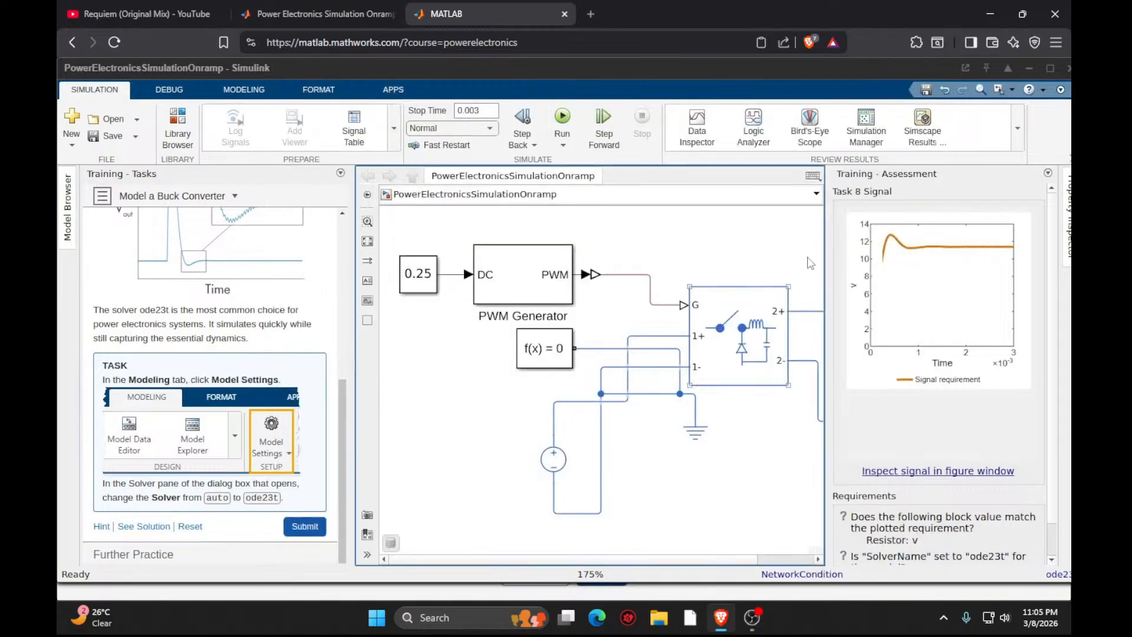
# Submit Task 8 and continue past the Model a Buck Converter exercise.
pyautogui.click(305, 526)
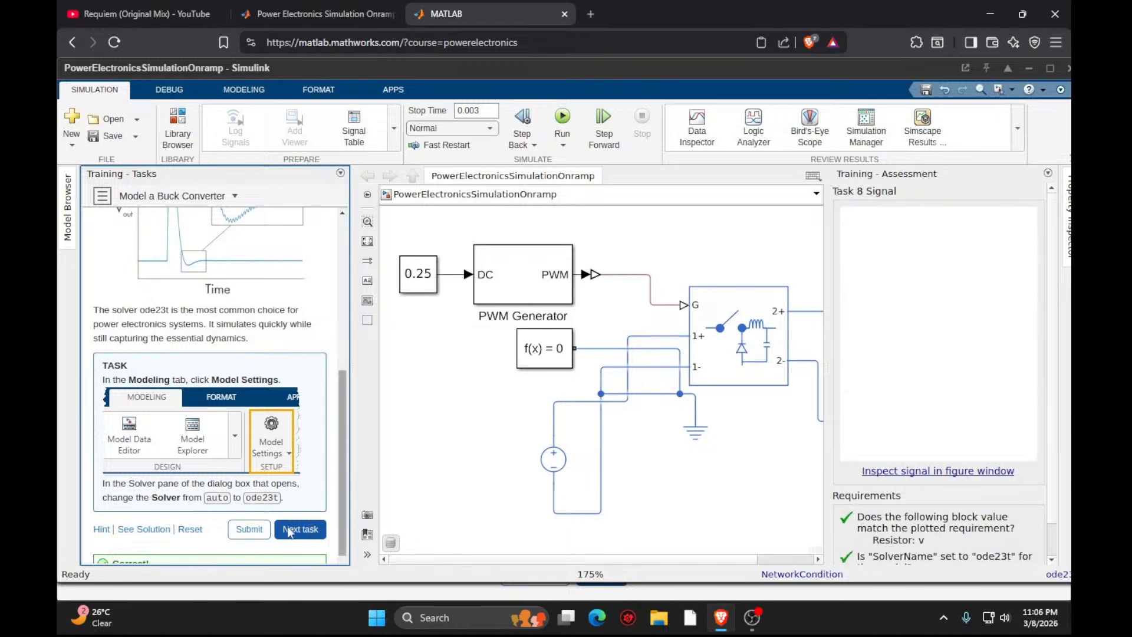
pyautogui.click(298, 530)
pyautogui.click(298, 520)
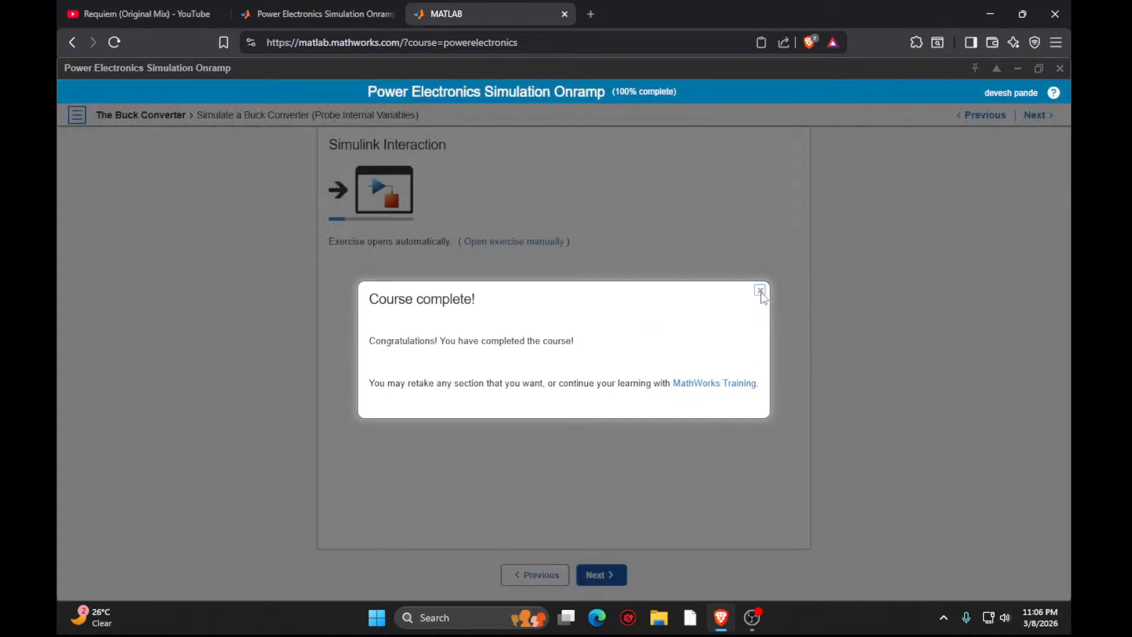
# Dismiss the course completion notice and close the MATLAB course page, confirming leaving the site.
pyautogui.click(761, 291)
pyautogui.click(566, 14)
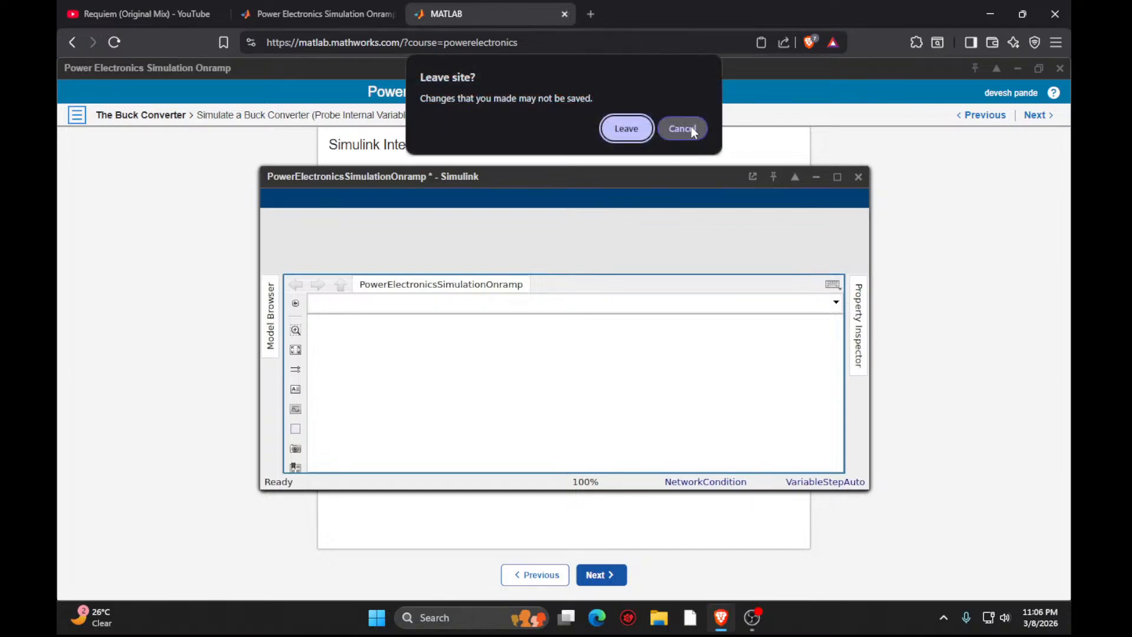
pyautogui.click(611, 132)
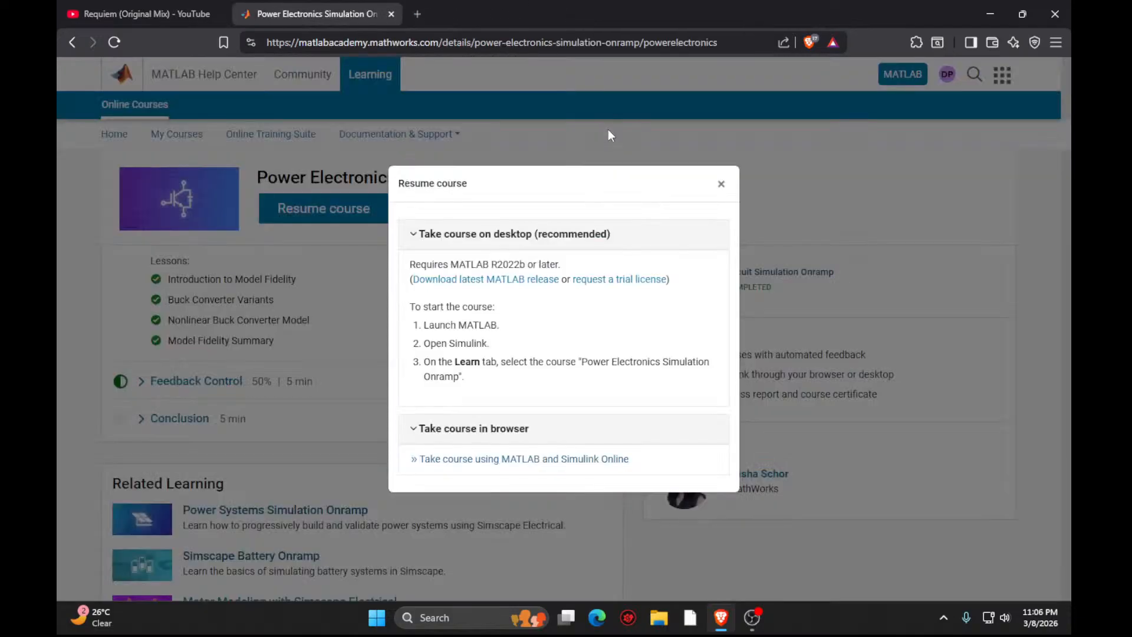
# Dismiss the resume-course dialog, reload the Power Electronics Simulation Onramp page and check the course progress.
pyautogui.click(722, 186)
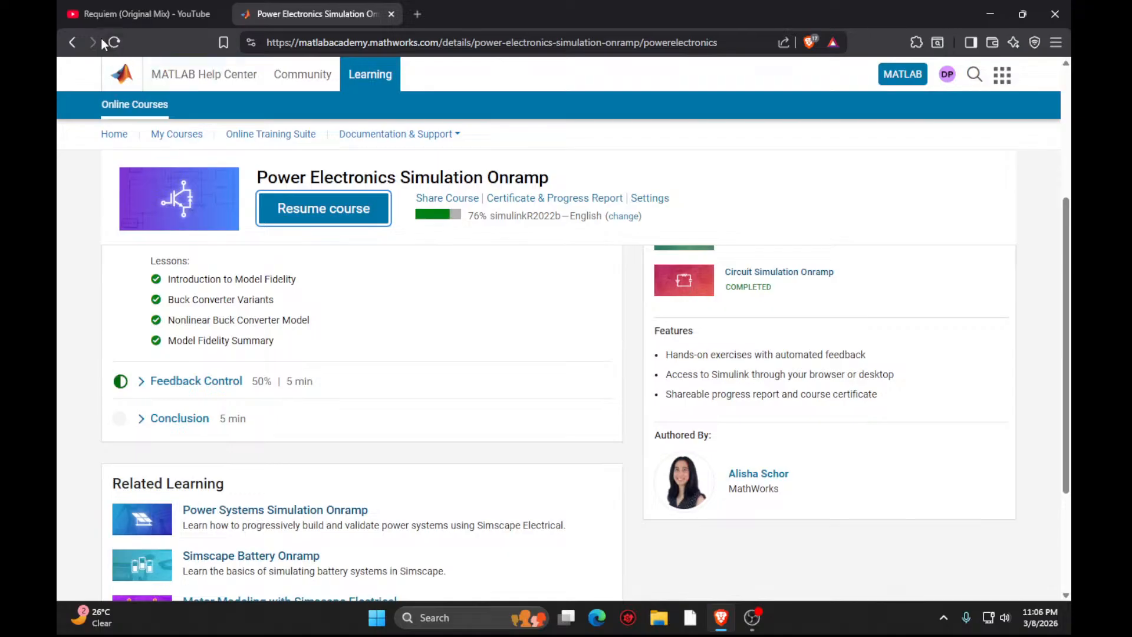
pyautogui.click(120, 38)
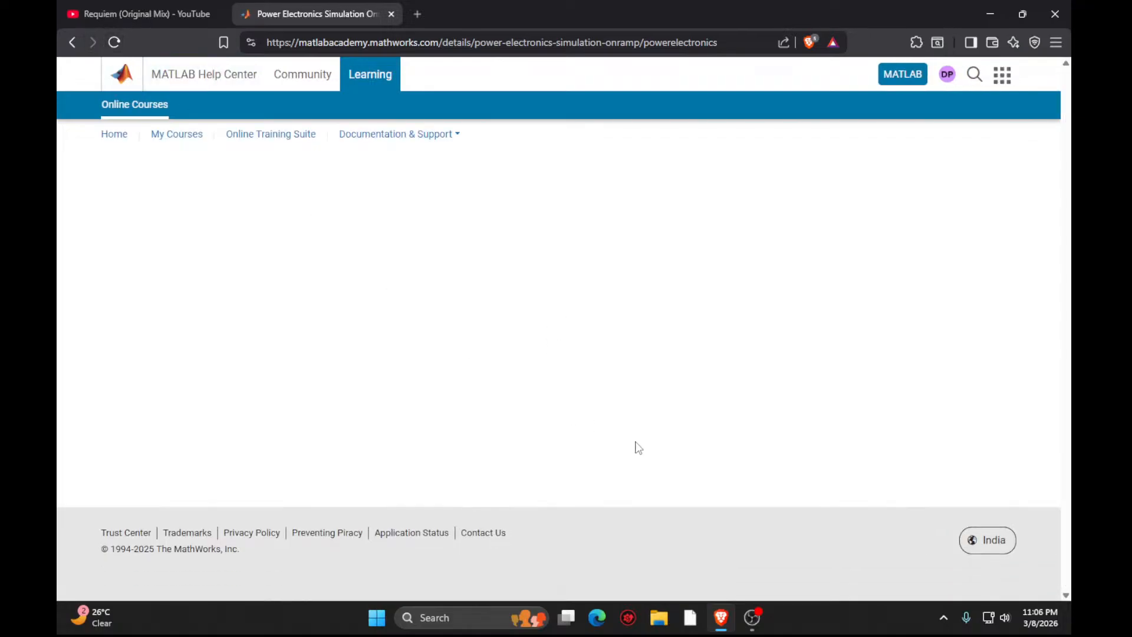
pyautogui.scroll(-5, 419, 382)
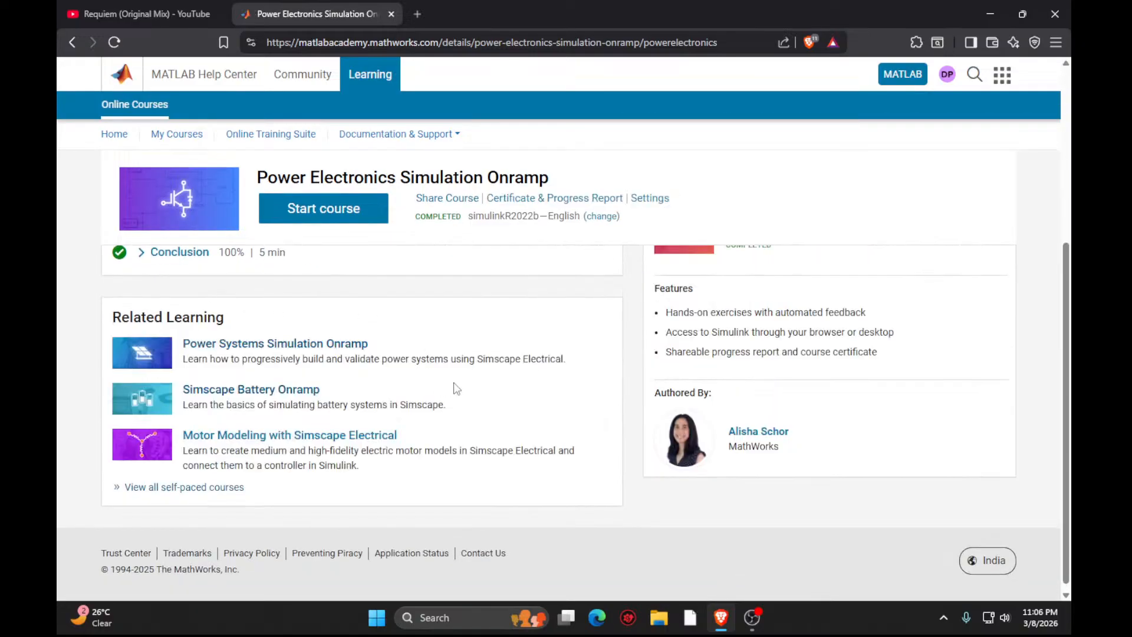
# Open the PDF of the Power Electronics Simulation Onramp course certificate and start downloading it.
pyautogui.scroll(4, 677, 211)
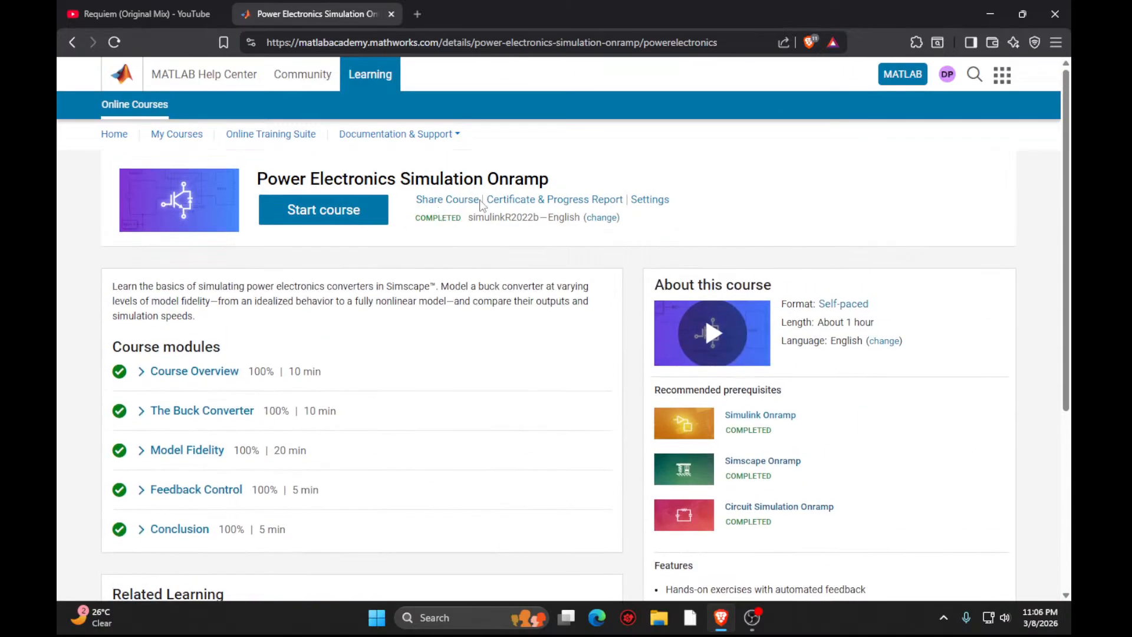
pyautogui.click(506, 199)
pyautogui.click(463, 404)
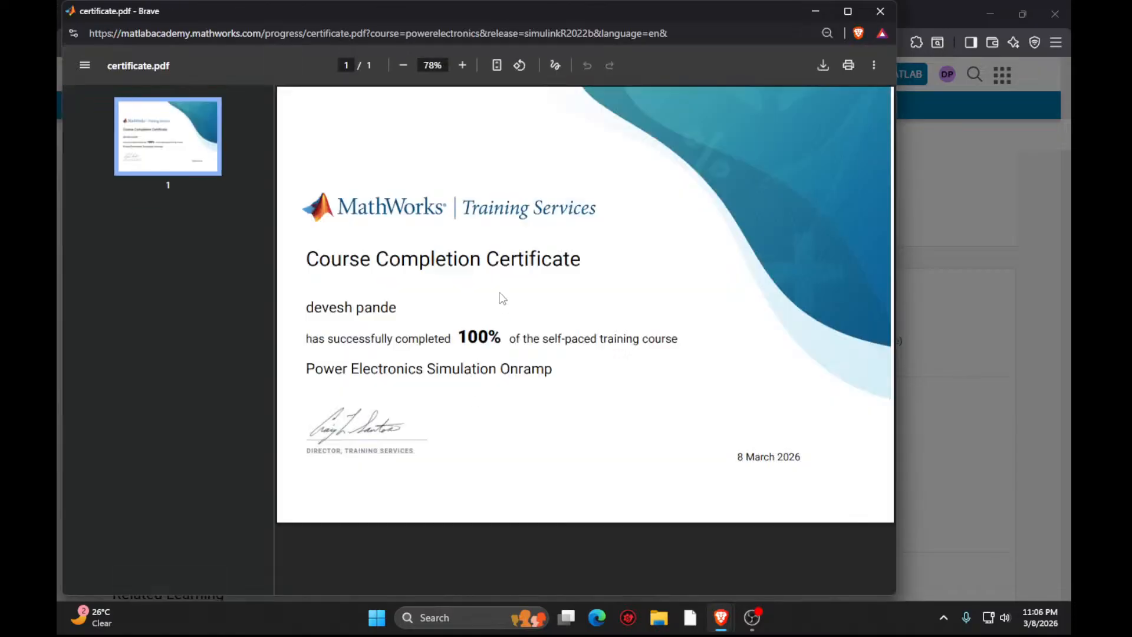
pyautogui.click(823, 66)
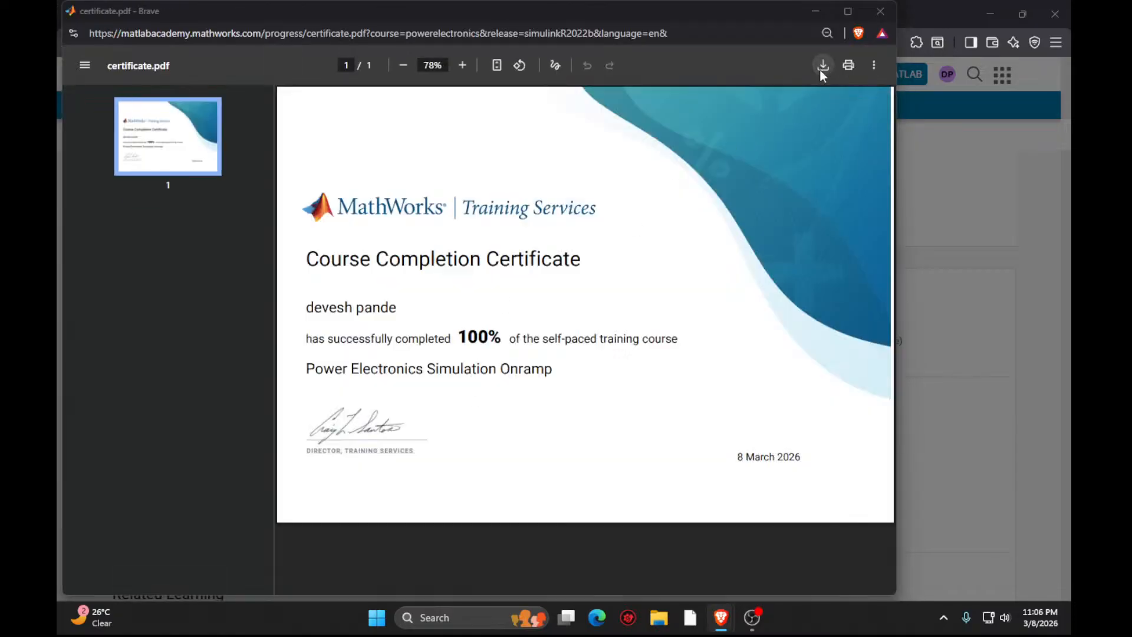
# Choose the mat certificart folder, inside the personal documents folder on drive D, as the certificate's save location.
pyautogui.scroll(-10, 252, 175)
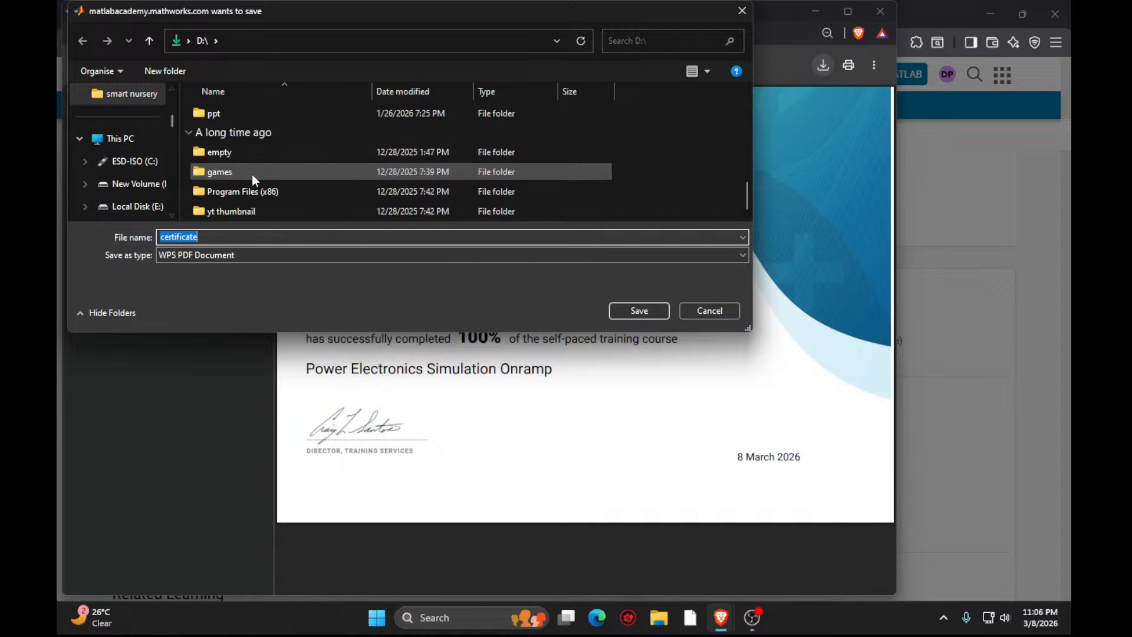
pyautogui.scroll(3, 245, 178)
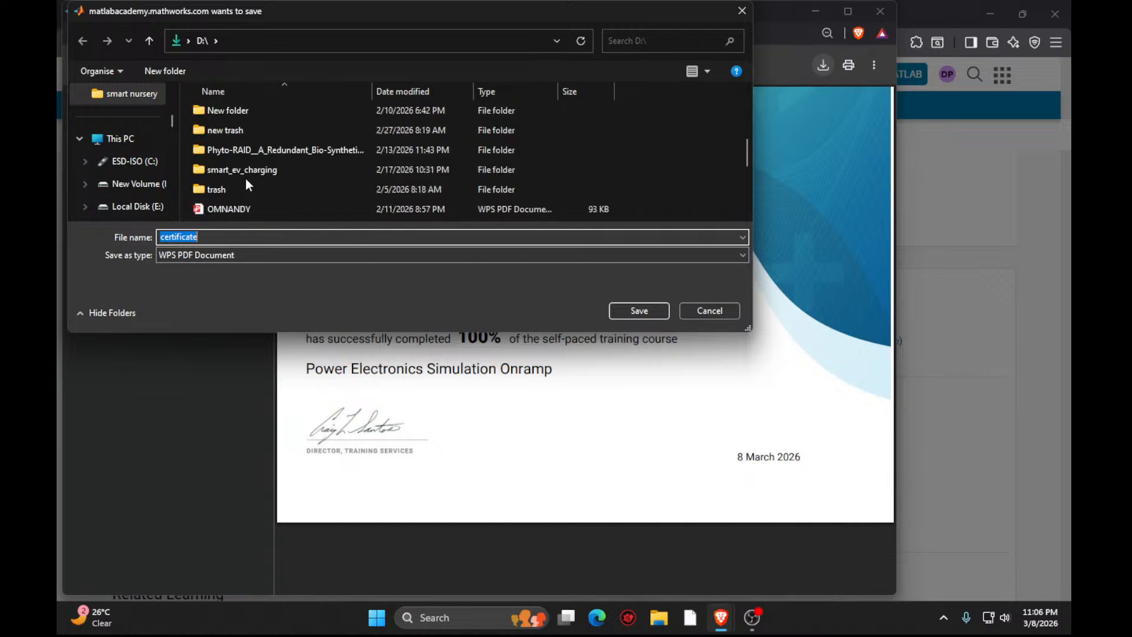
pyautogui.scroll(2, 246, 178)
pyautogui.doubleClick(239, 175)
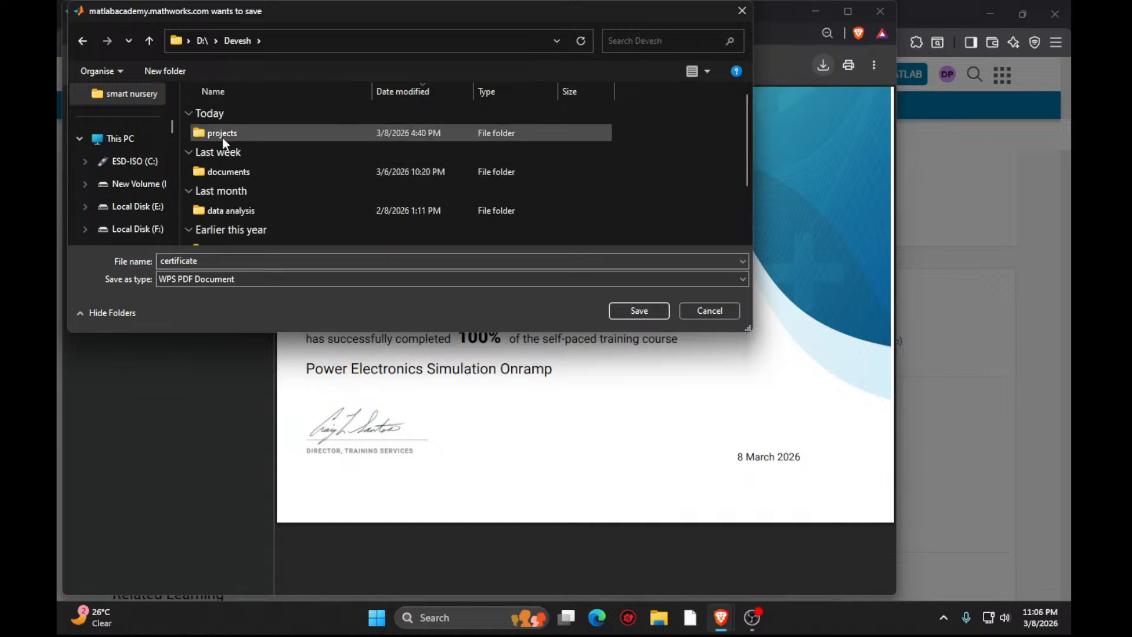
pyautogui.scroll(-2, 245, 204)
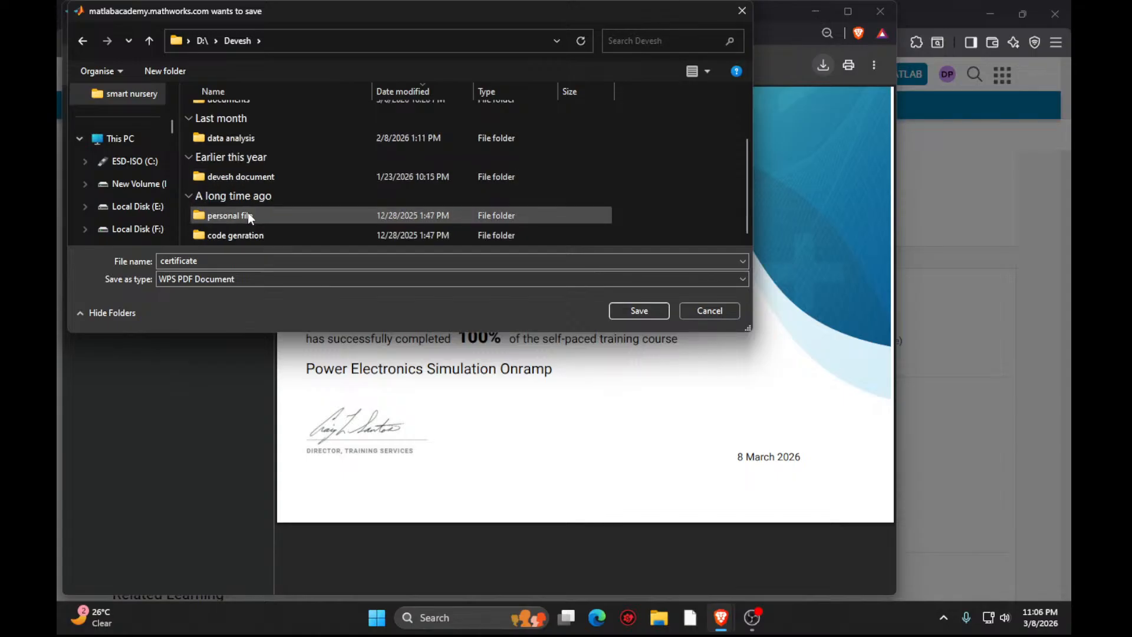
pyautogui.doubleClick(232, 176)
pyautogui.click(233, 155)
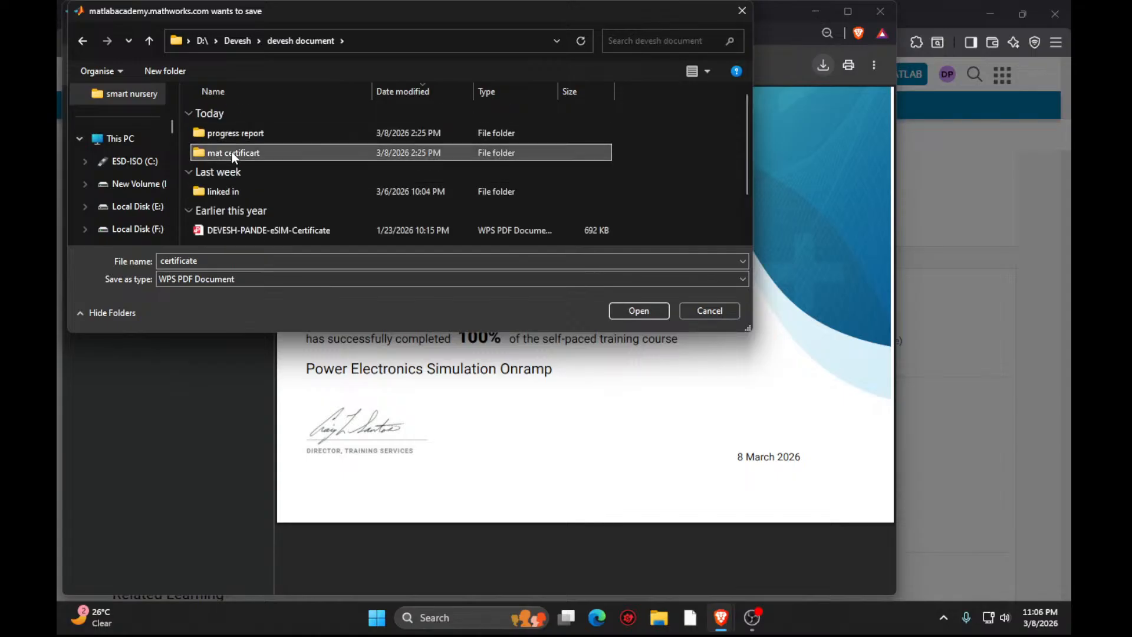
pyautogui.doubleClick(233, 154)
# Save the certificate PDF under the file name certificate33 and close the certificate window.
pyautogui.doubleClick(226, 262)
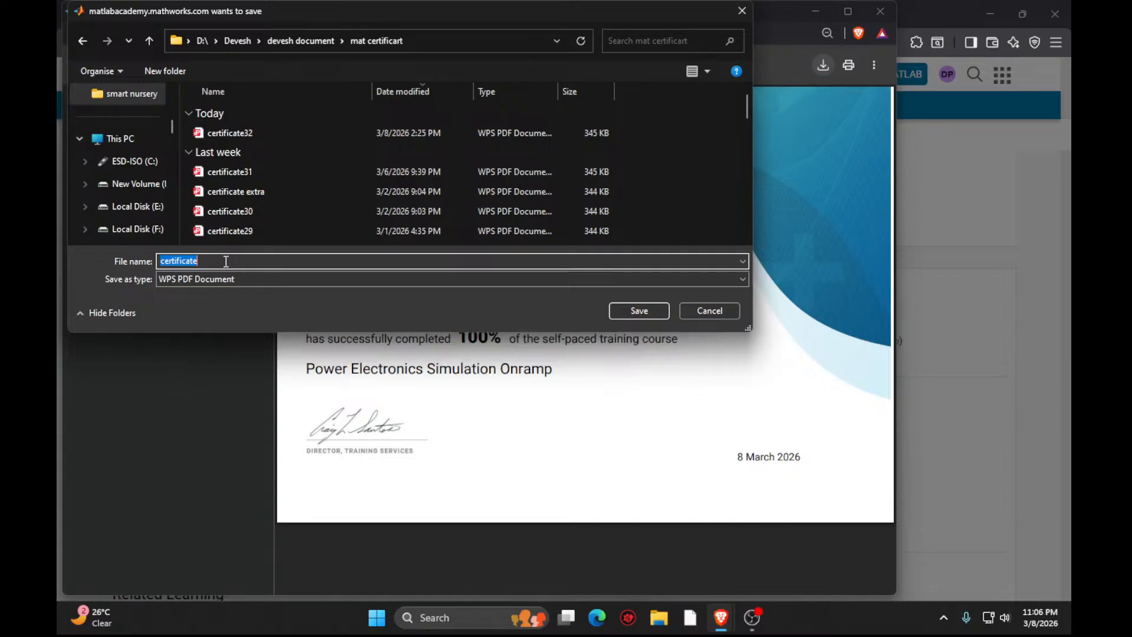
pyautogui.click(226, 262)
pyautogui.write('33')
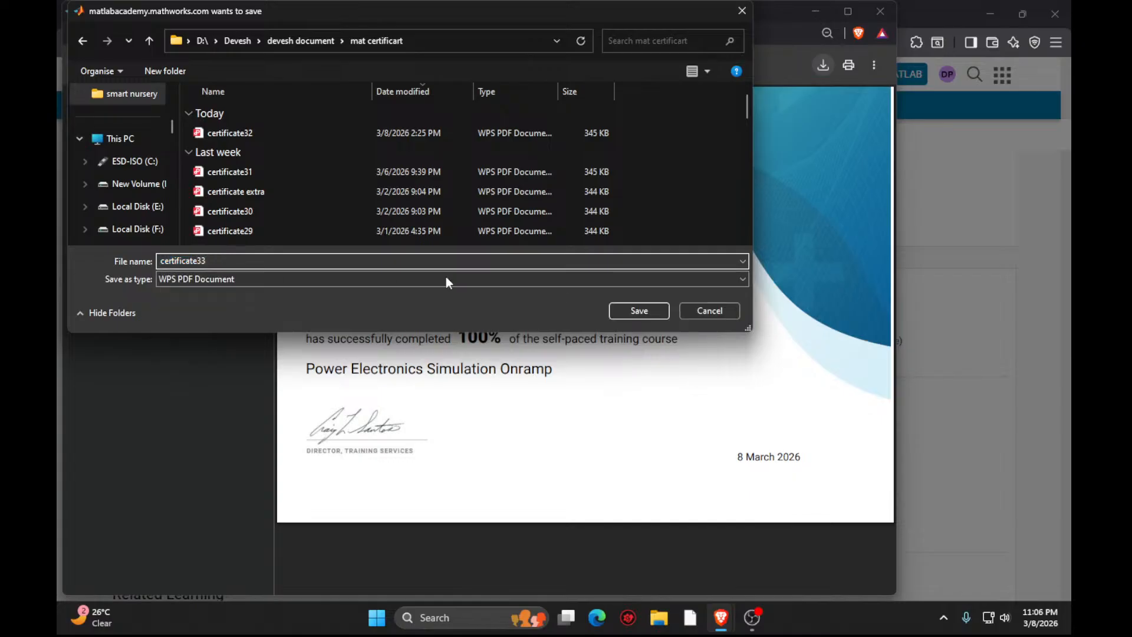
pyautogui.click(638, 308)
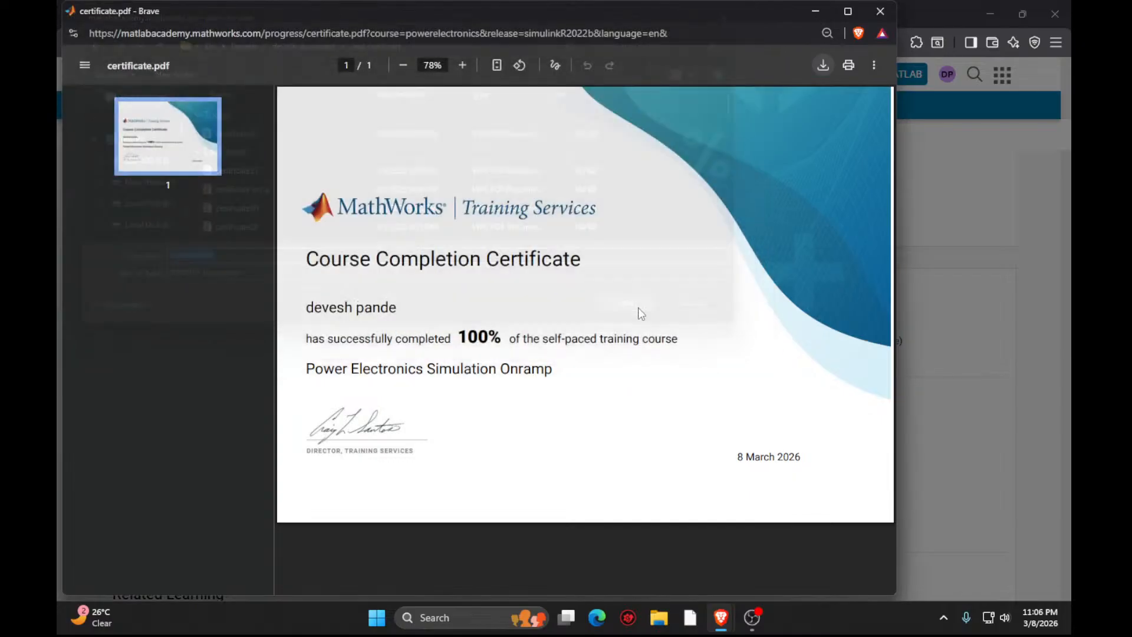
pyautogui.click(878, 8)
# Open the PDF of the course's progress report and start downloading it.
pyautogui.click(313, 285)
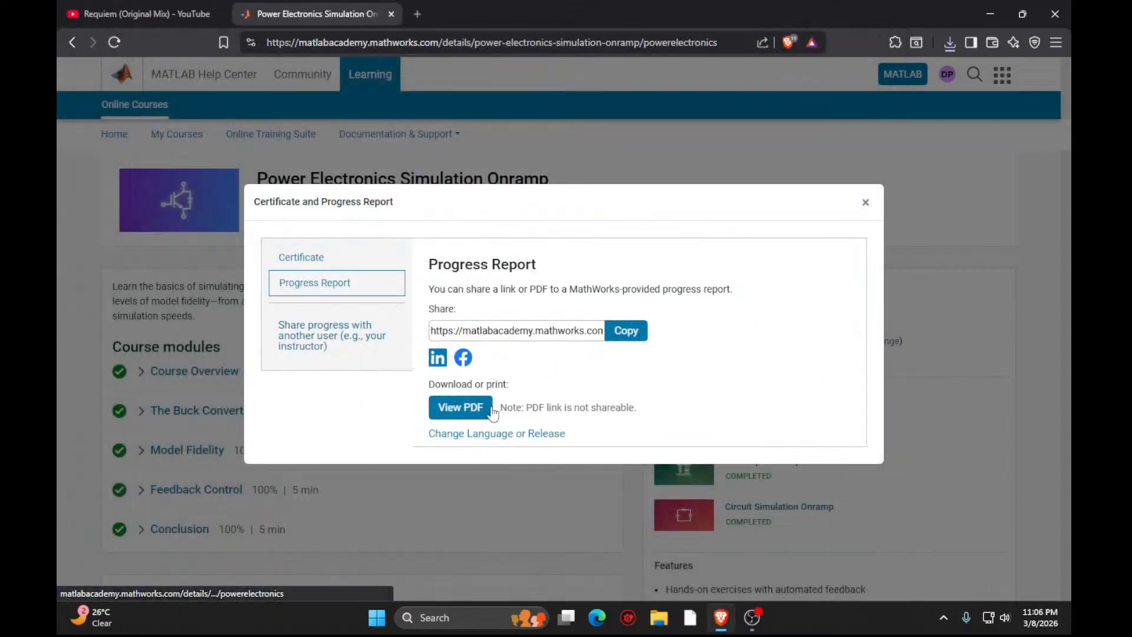
pyautogui.click(479, 410)
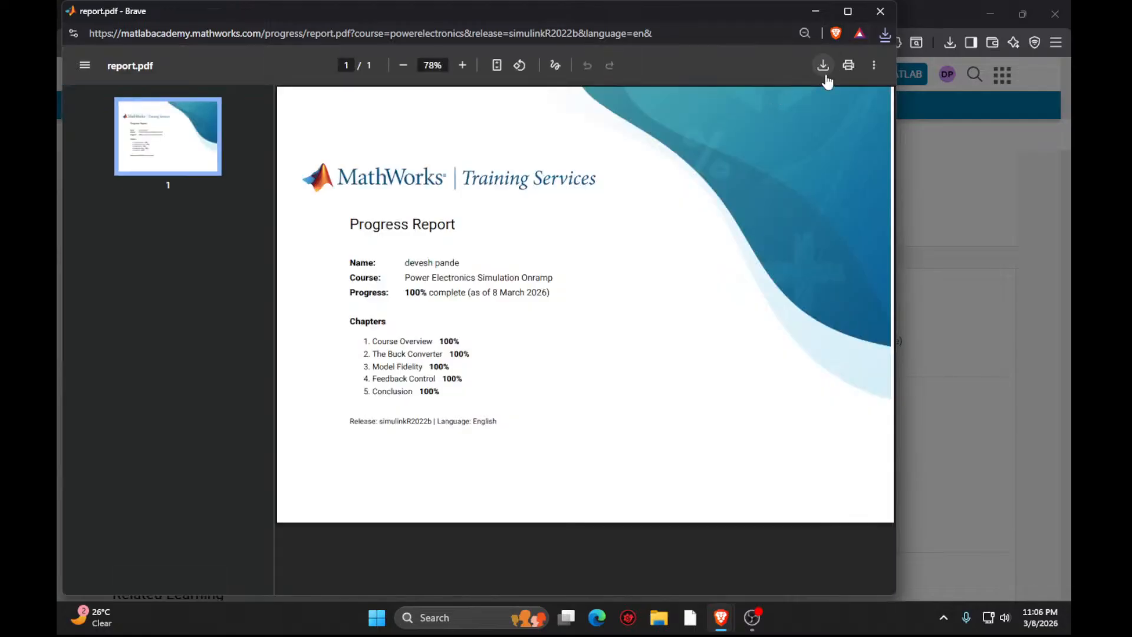
pyautogui.click(826, 75)
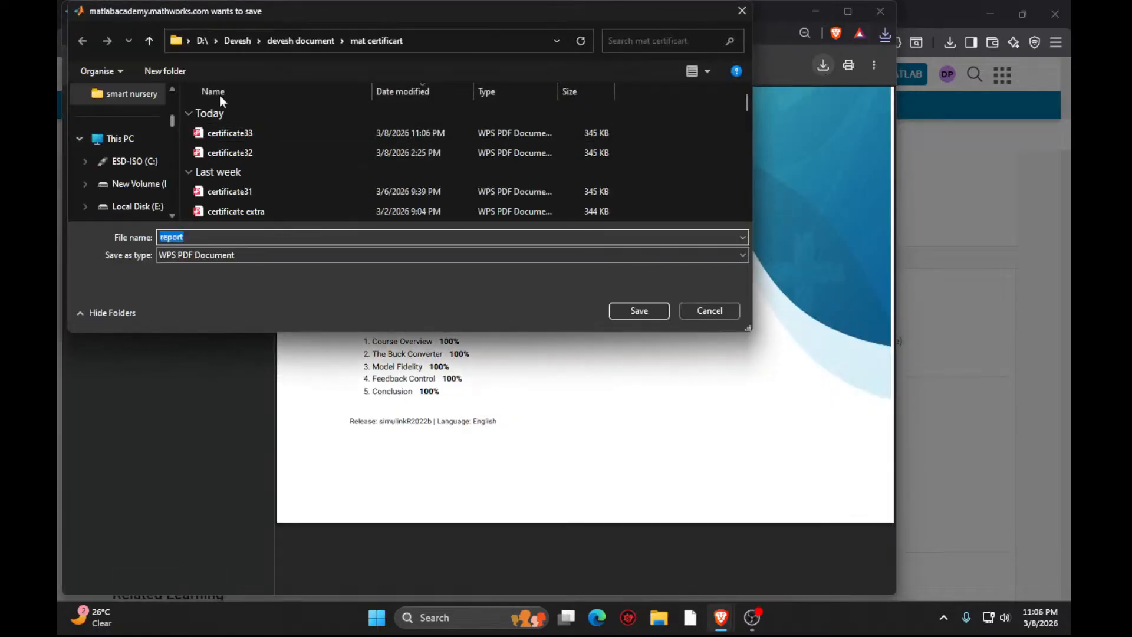
# Save the report as report33 in the progress report folder, and close the report window and the certificate dialog.
pyautogui.click(299, 40)
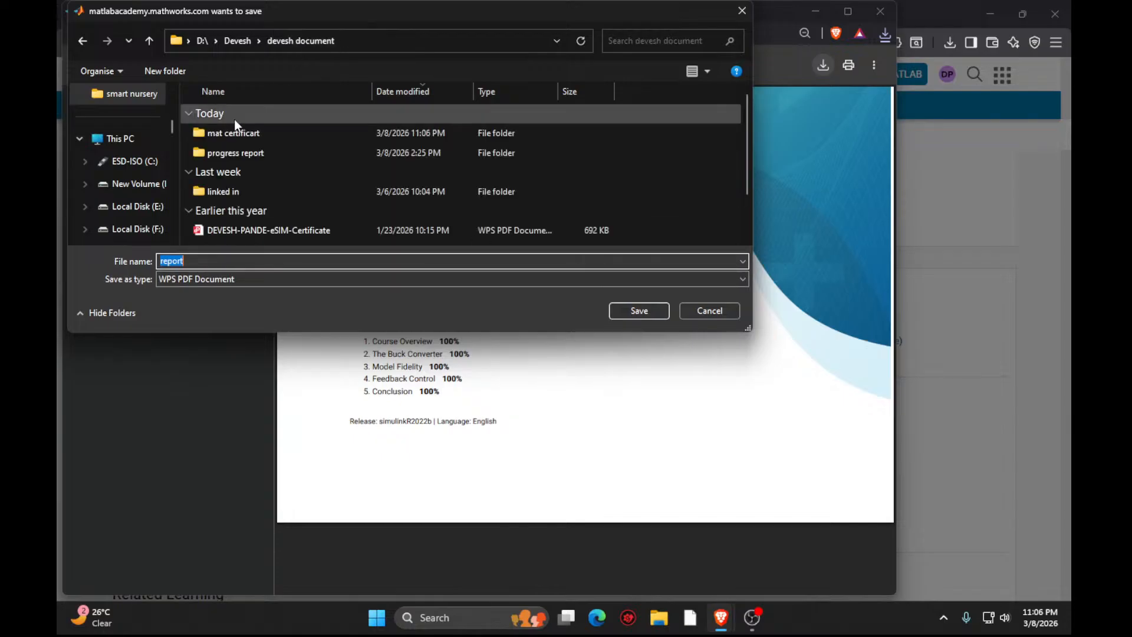
pyautogui.doubleClick(232, 153)
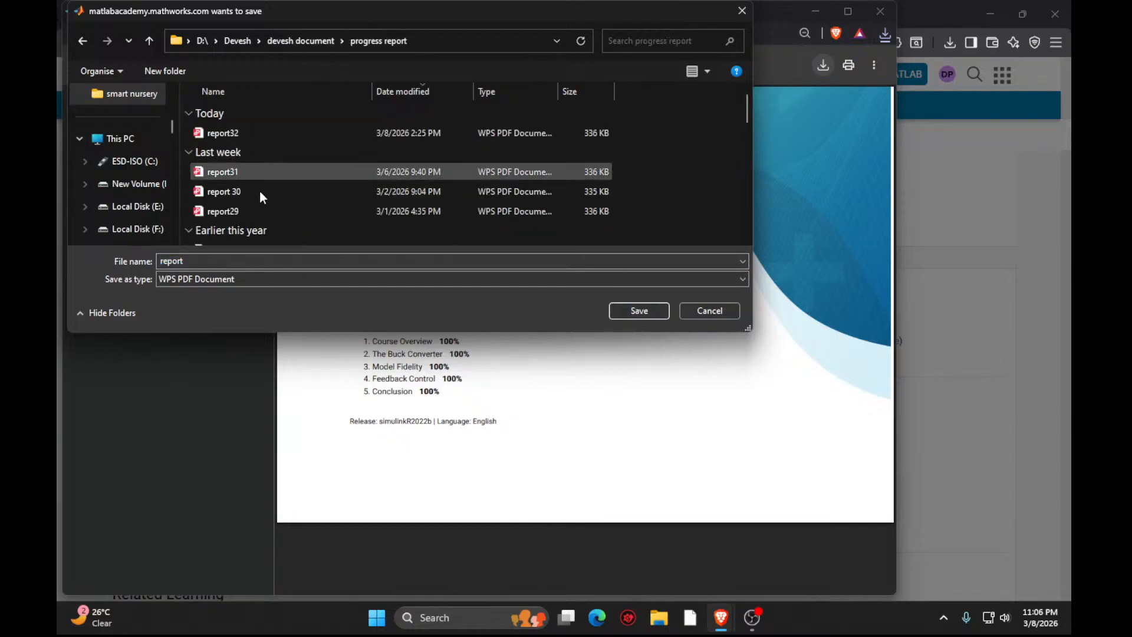
pyautogui.click(251, 263)
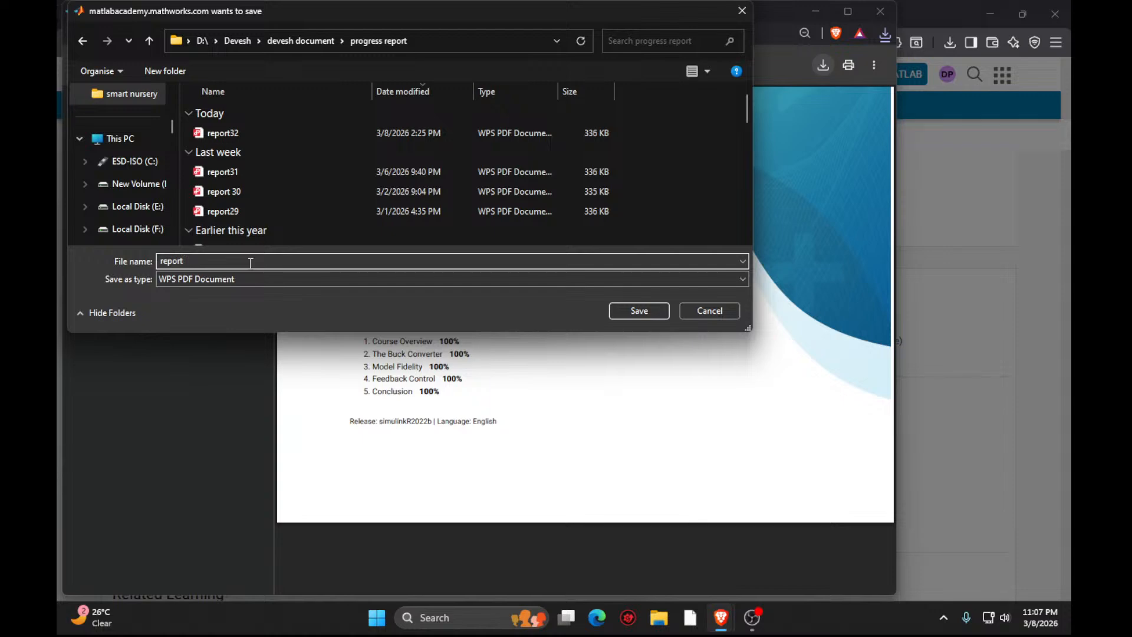
pyautogui.write('33')
pyautogui.press('Return')
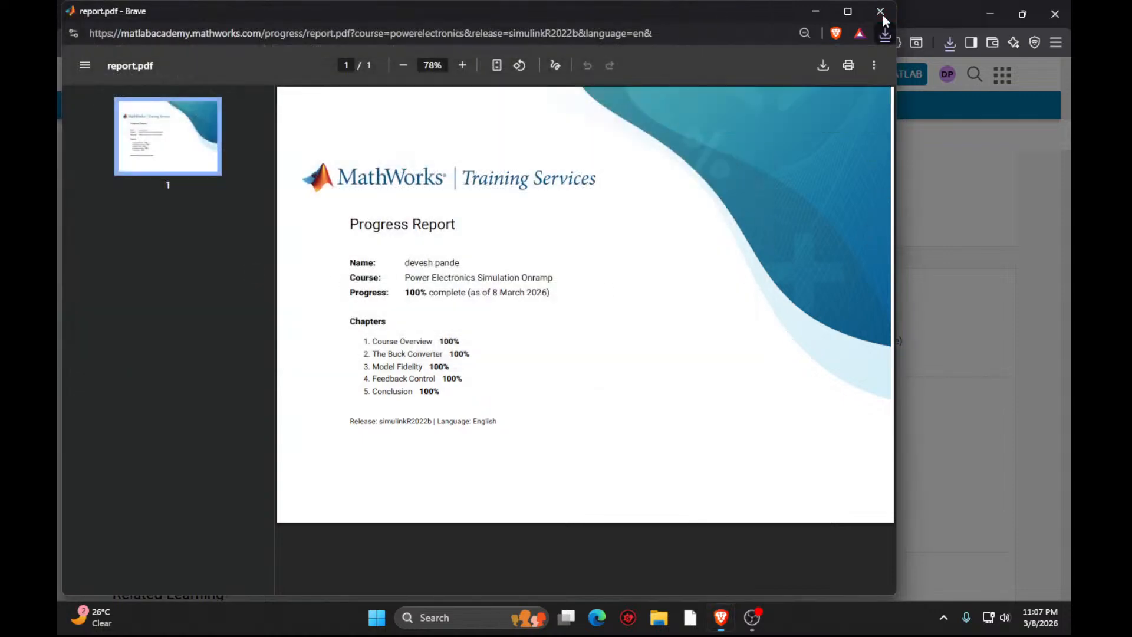
pyautogui.click(883, 15)
pyautogui.click(865, 201)
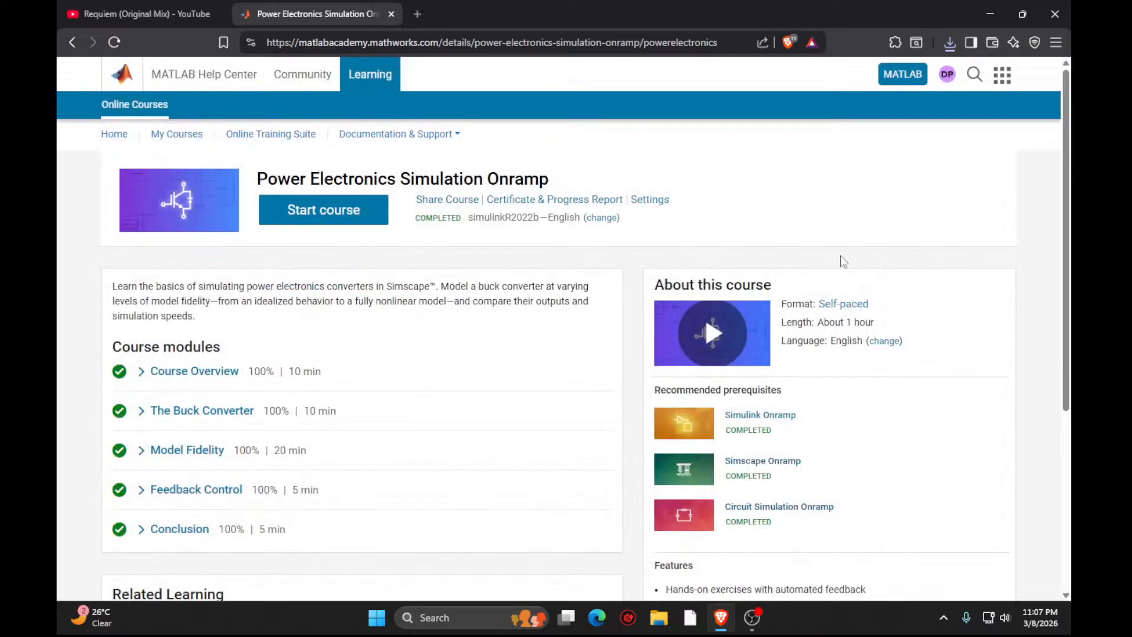
pyautogui.click(752, 617)
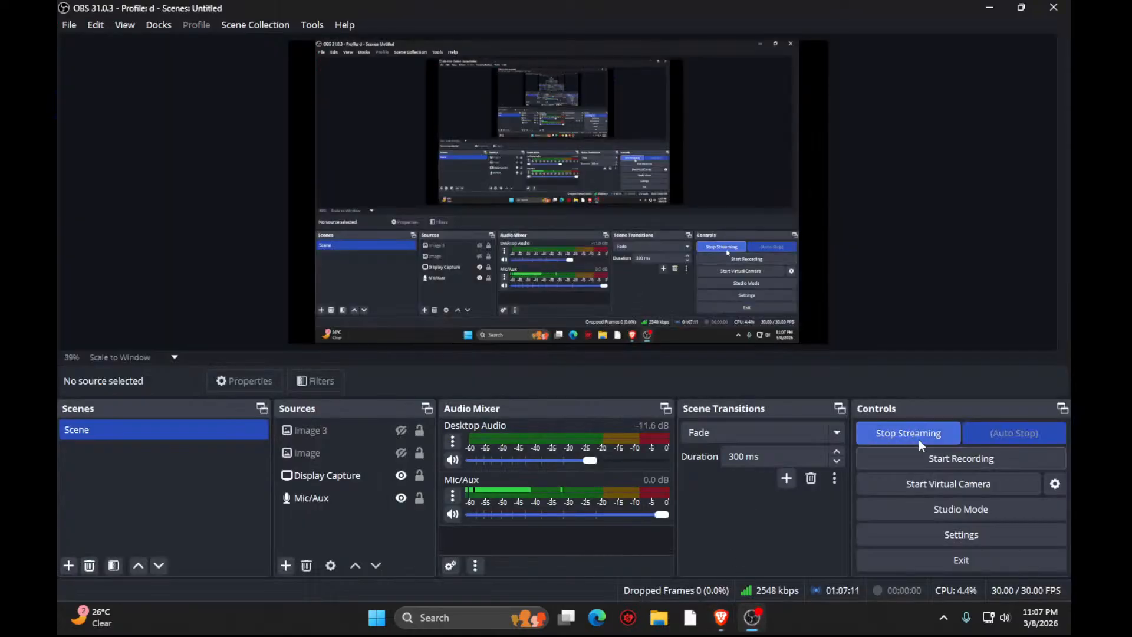